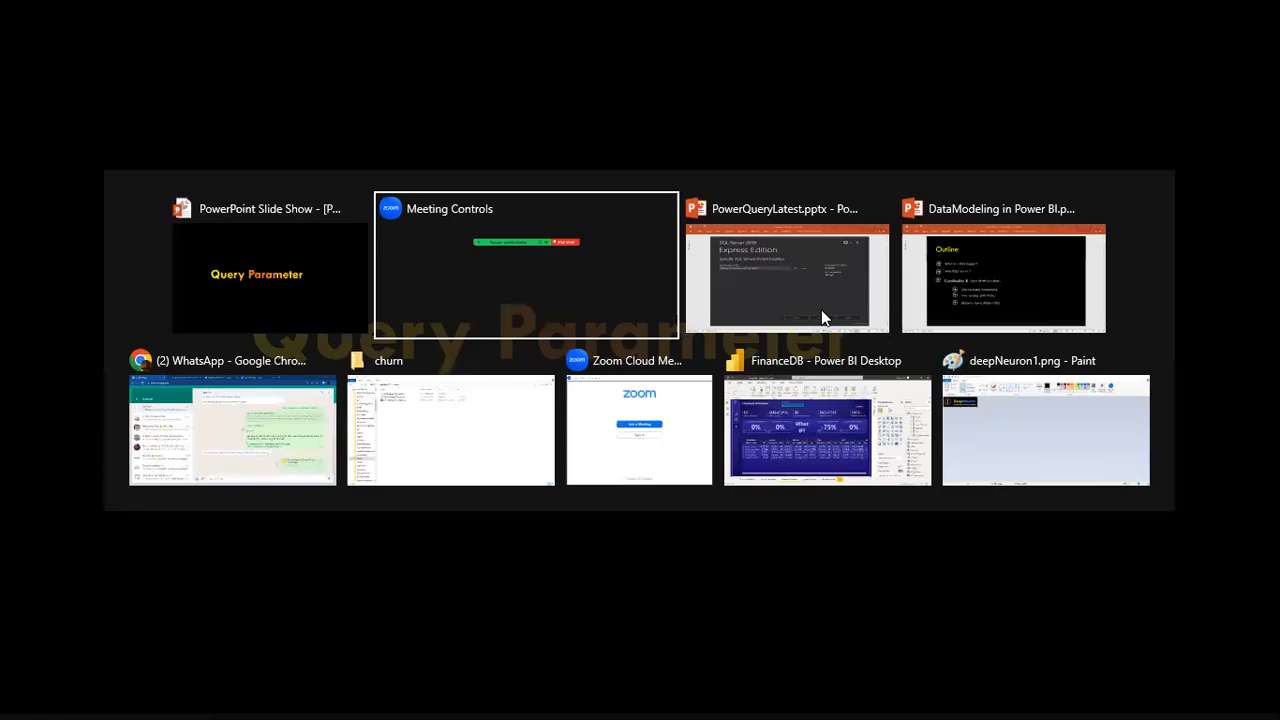
pyautogui.hotkey('alt', 'Tab')
# - Switch to the FinanceDB report in Power BI Desktop and close it without saving the changes
pyautogui.press('Tab')
pyautogui.press('Tab')
pyautogui.press('Tab')
pyautogui.press('Tab')
pyautogui.press('Tab')
pyautogui.press('Tab')
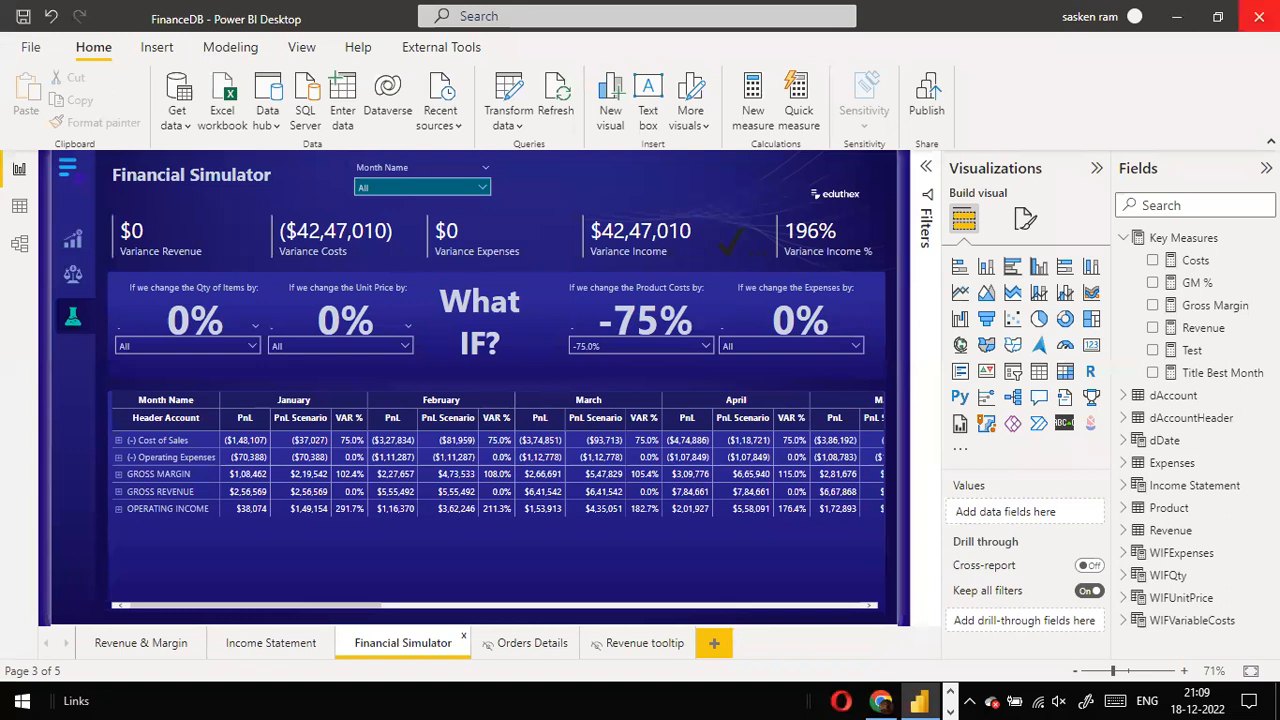
pyautogui.click(28, 55)
pyautogui.scroll(-1, 487, 330)
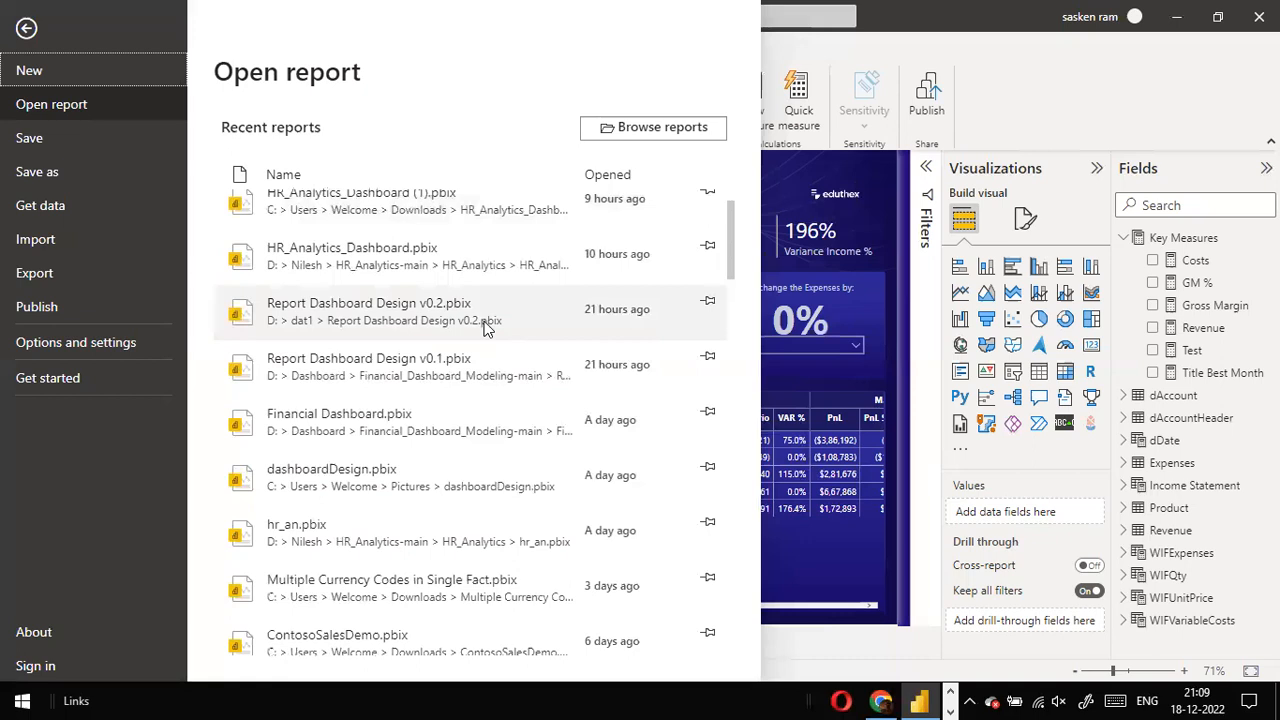
pyautogui.press('Escape')
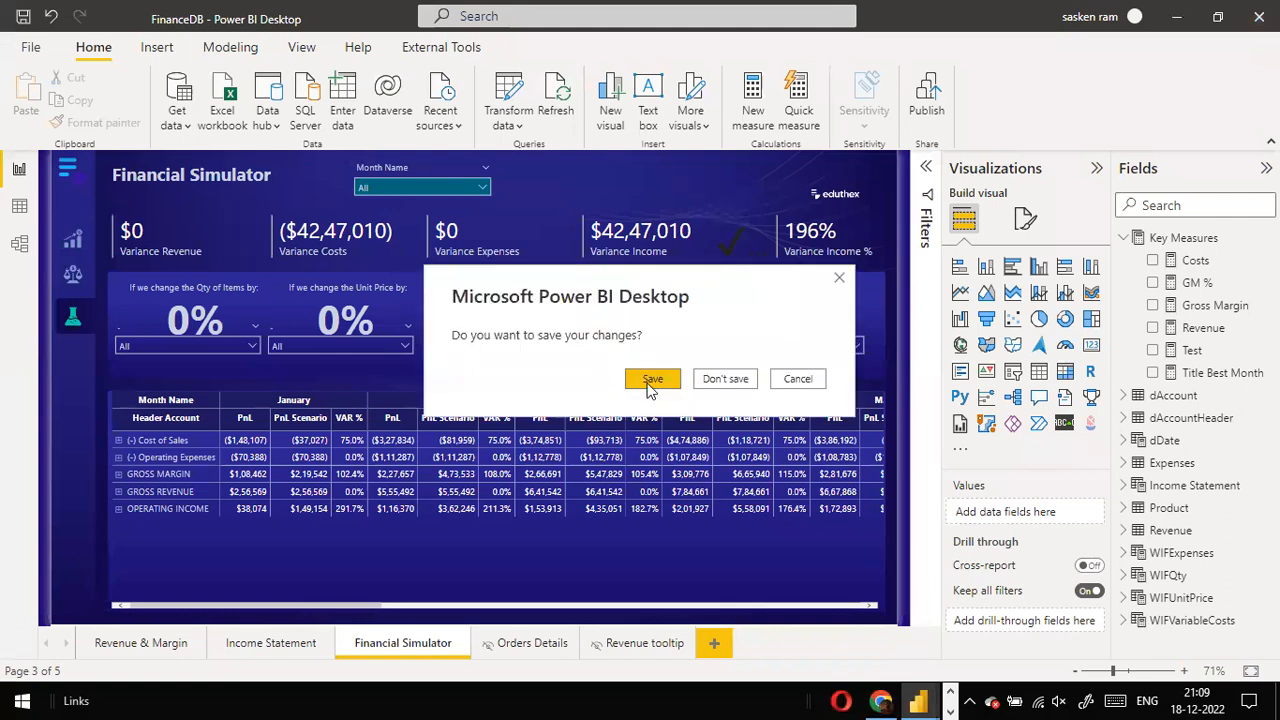
pyautogui.click(712, 380)
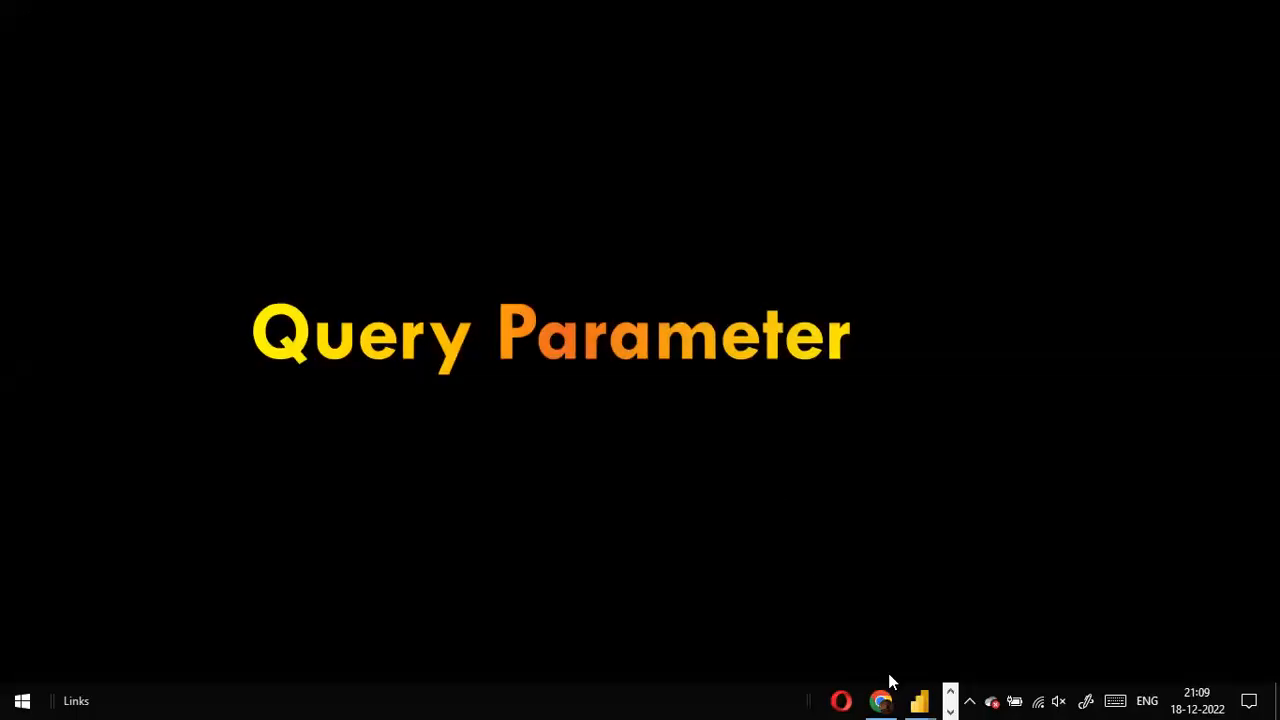
# - Open the recent report Report Dashboard Design v0.2 and display its Last n Months Sales page
pyautogui.moveTo(920, 695)
pyautogui.click(1008, 635)
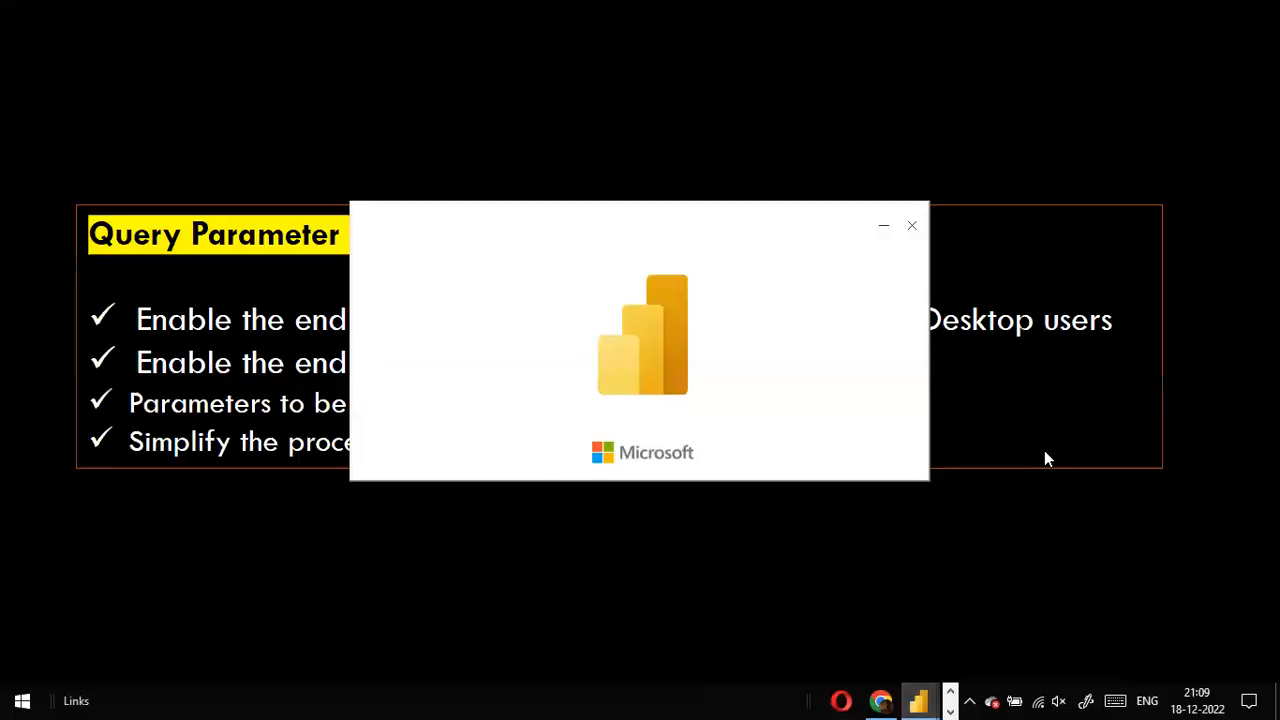
pyautogui.moveTo(651, 241); pyautogui.dragTo(1279, 454)
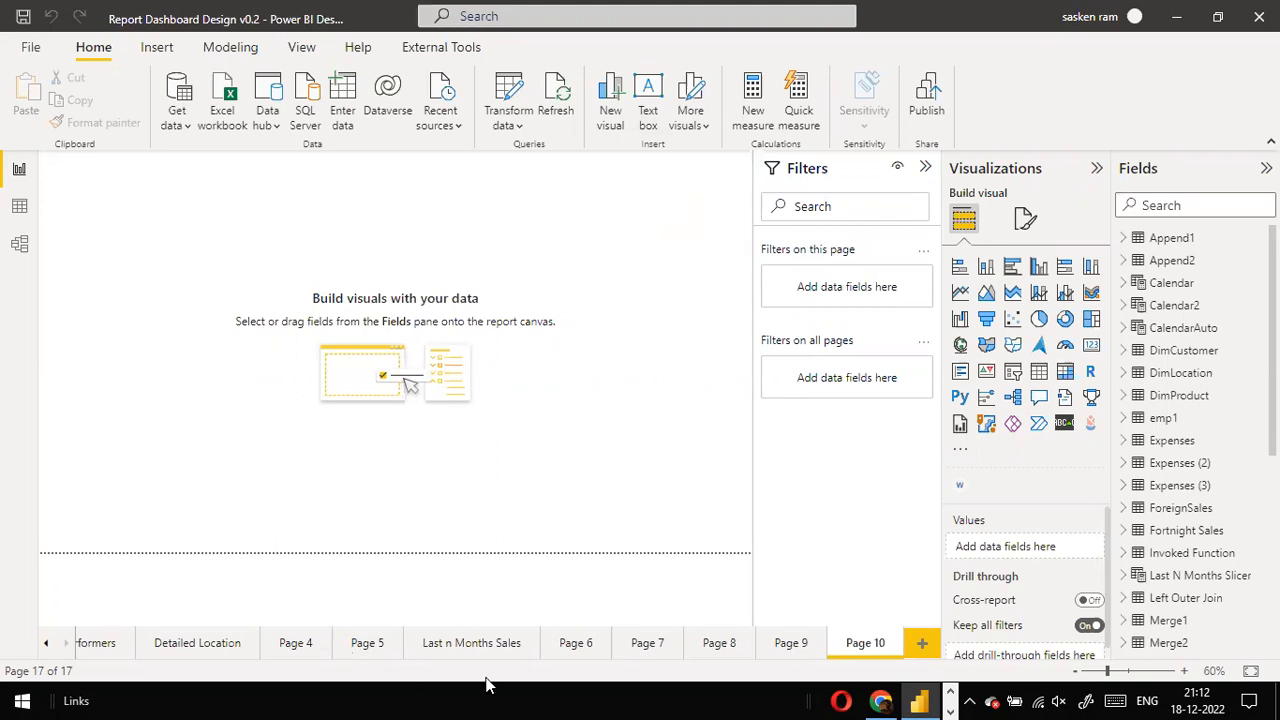
pyautogui.click(493, 645)
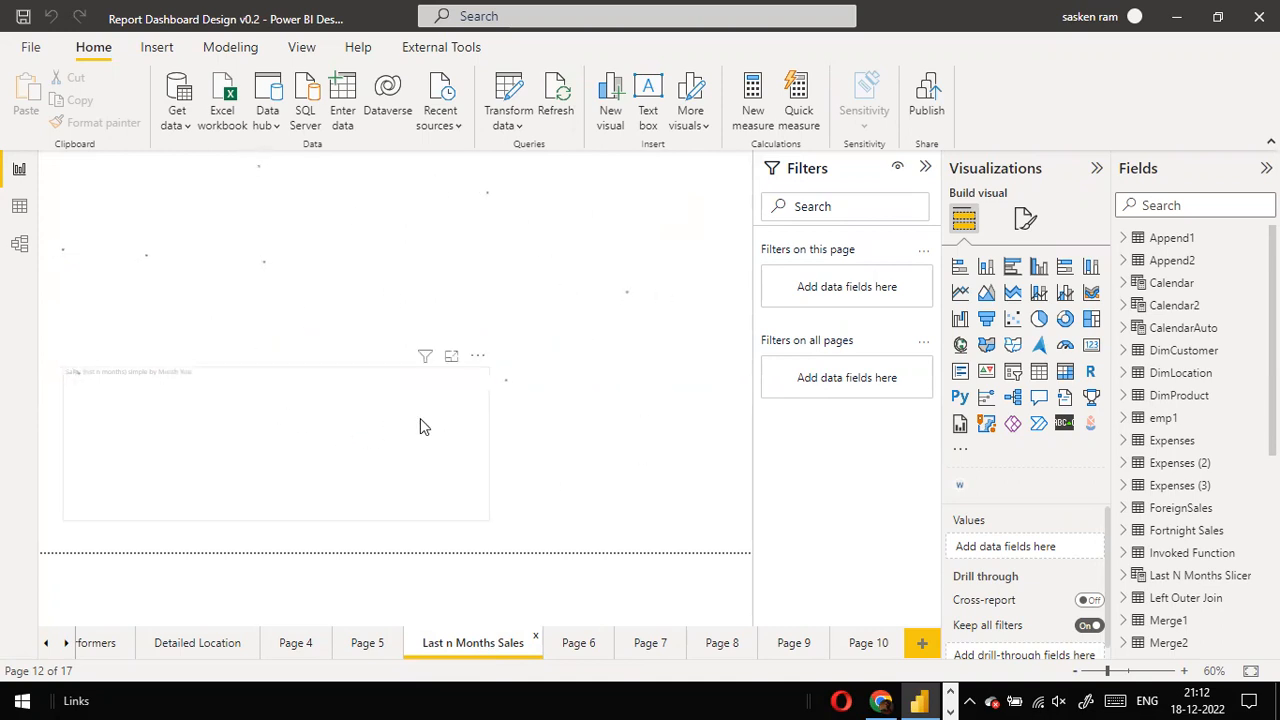
# - Launch the on-screen annotation pen from the desktop and move its toolbar off the report canvas
pyautogui.press('super+d')
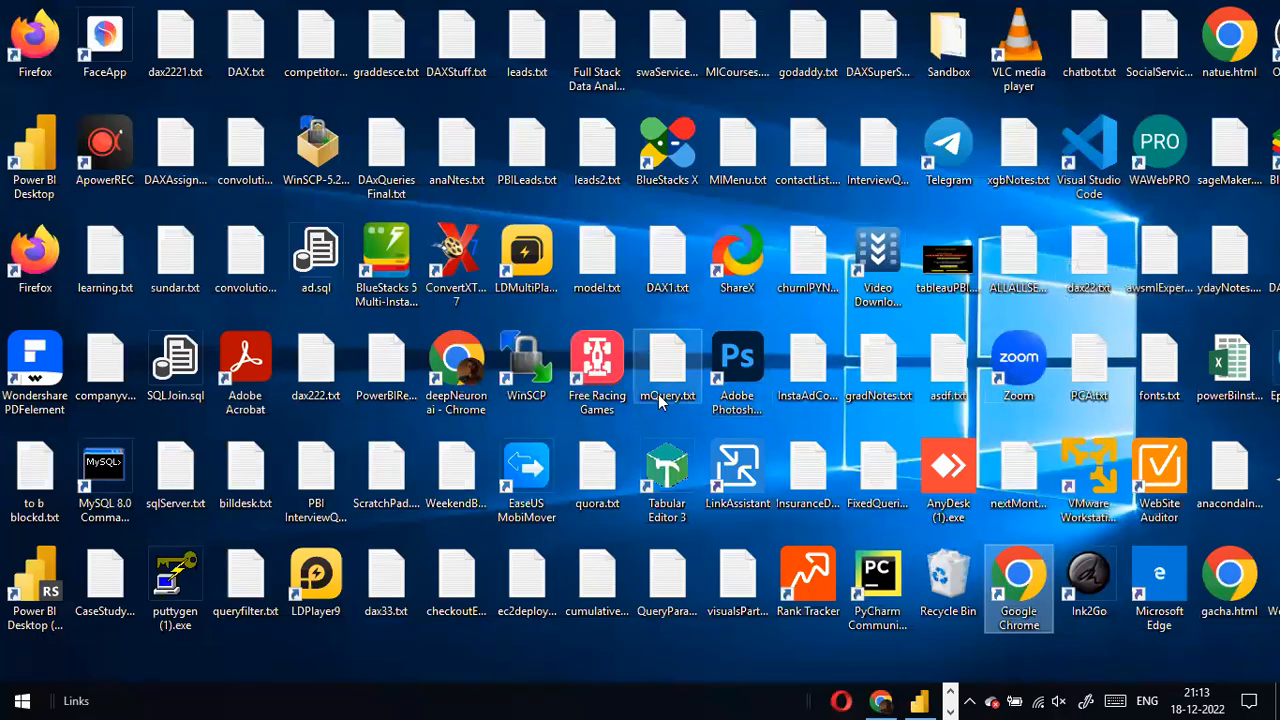
pyautogui.doubleClick(659, 401)
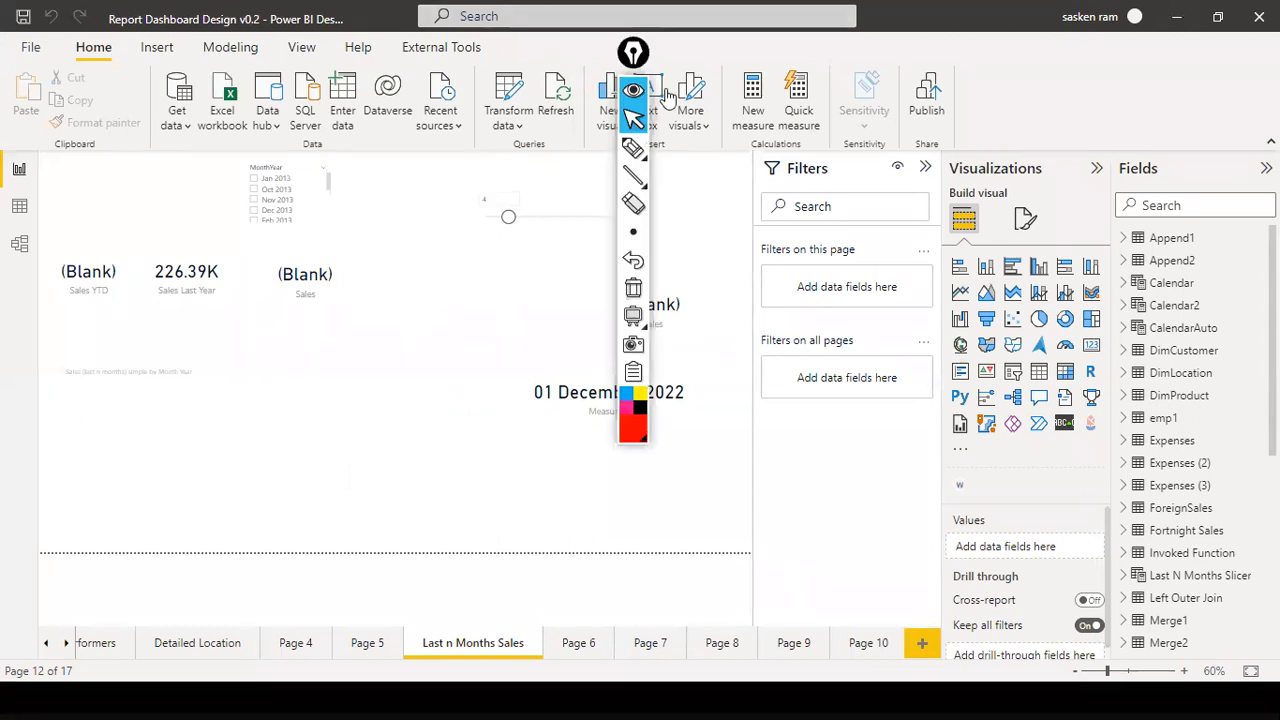
pyautogui.moveTo(633, 52); pyautogui.dragTo(1012, 430)
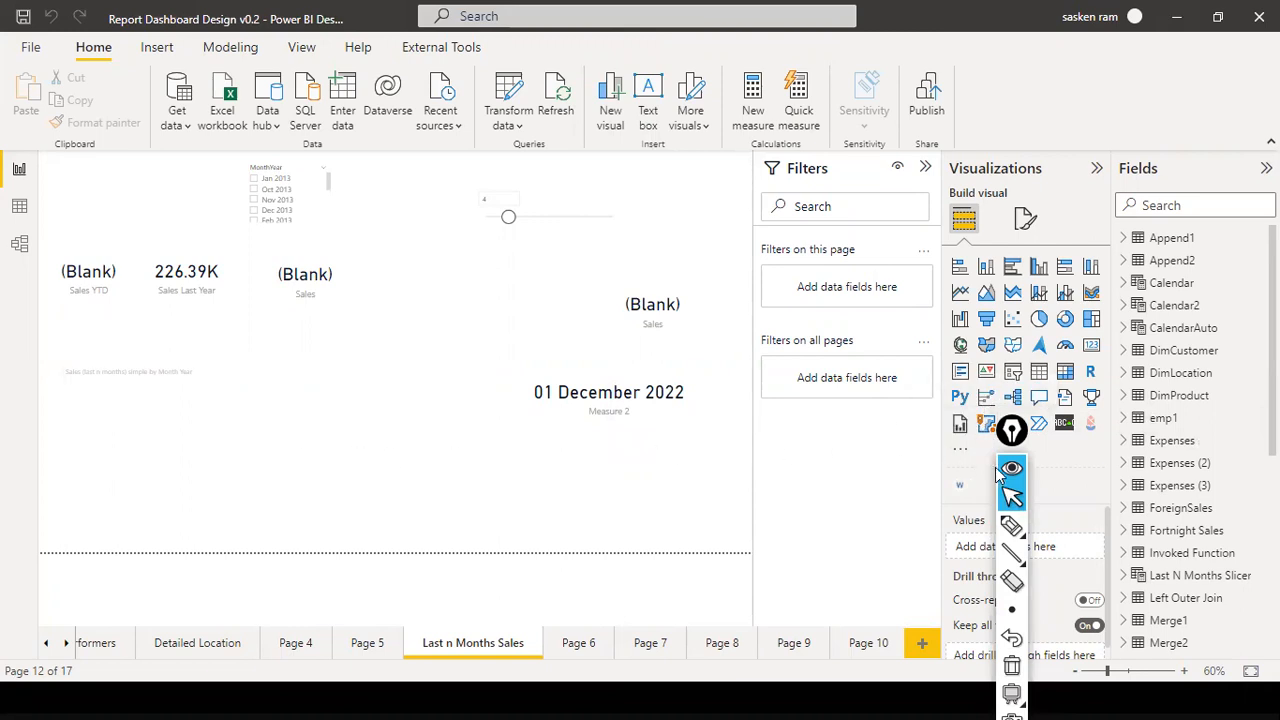
# - Filter the page to Jan 2013 with the MonthYear slicer and clear the slicer selection again
pyautogui.click(257, 180)
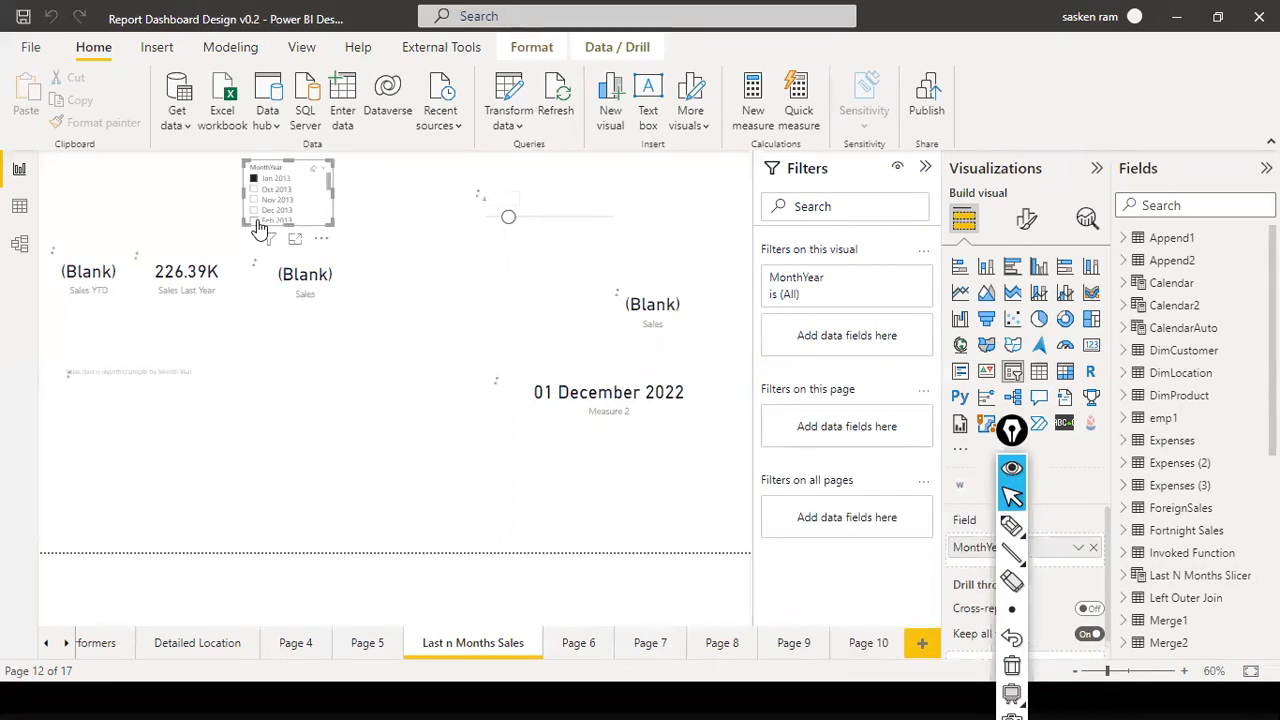
pyautogui.moveTo(1016, 431); pyautogui.dragTo(1271, 528)
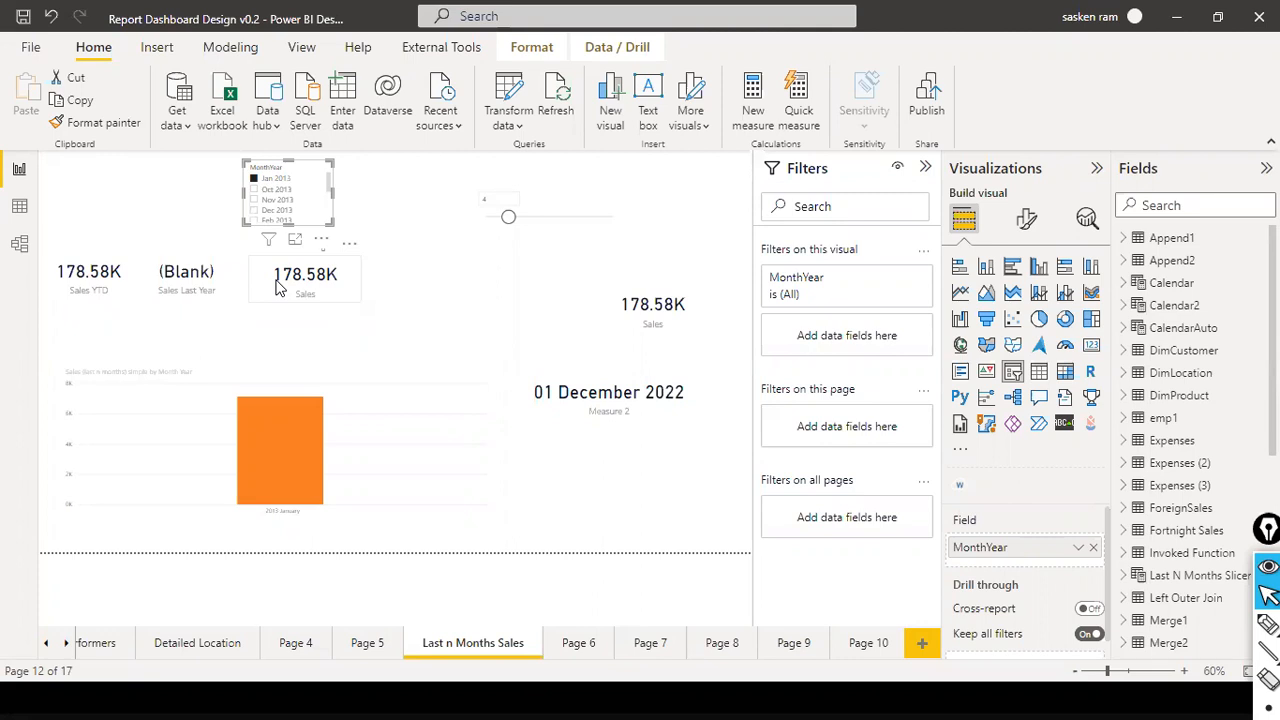
pyautogui.click(314, 176)
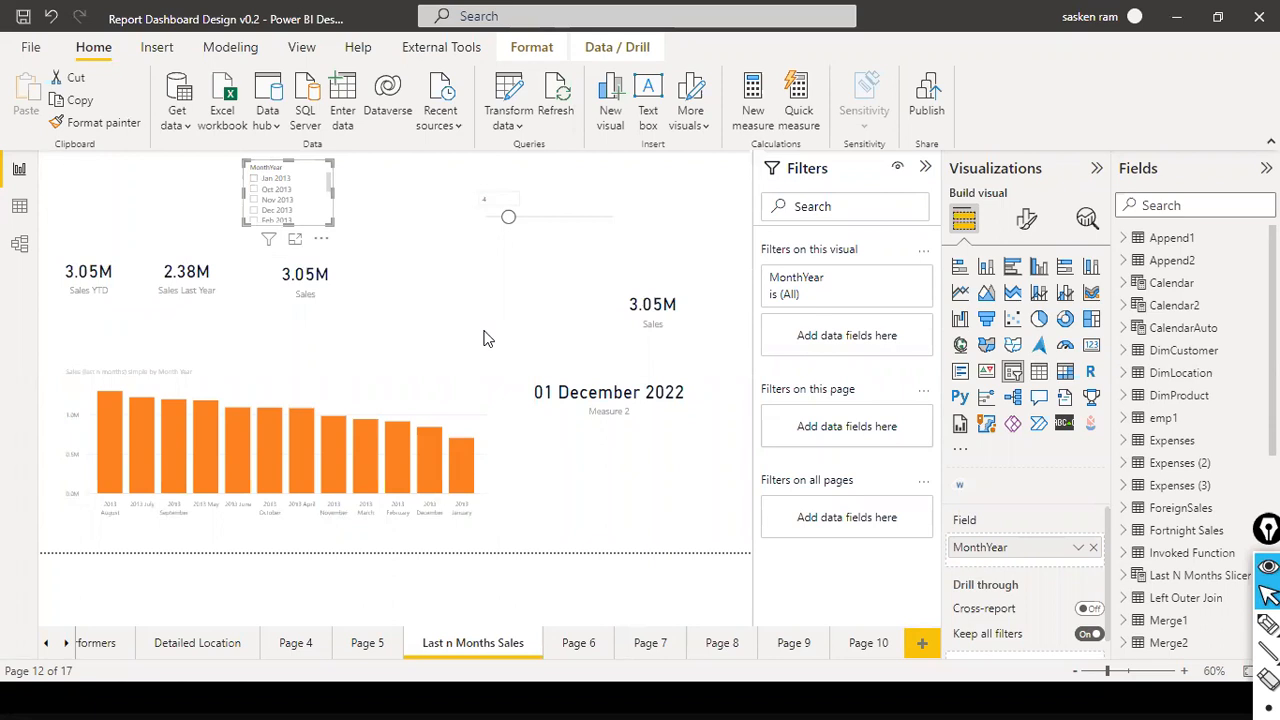
# - Examine the relationship between the Calendar and Week4_Sales_Jan_2012 tables in the data model diagram
pyautogui.click(20, 245)
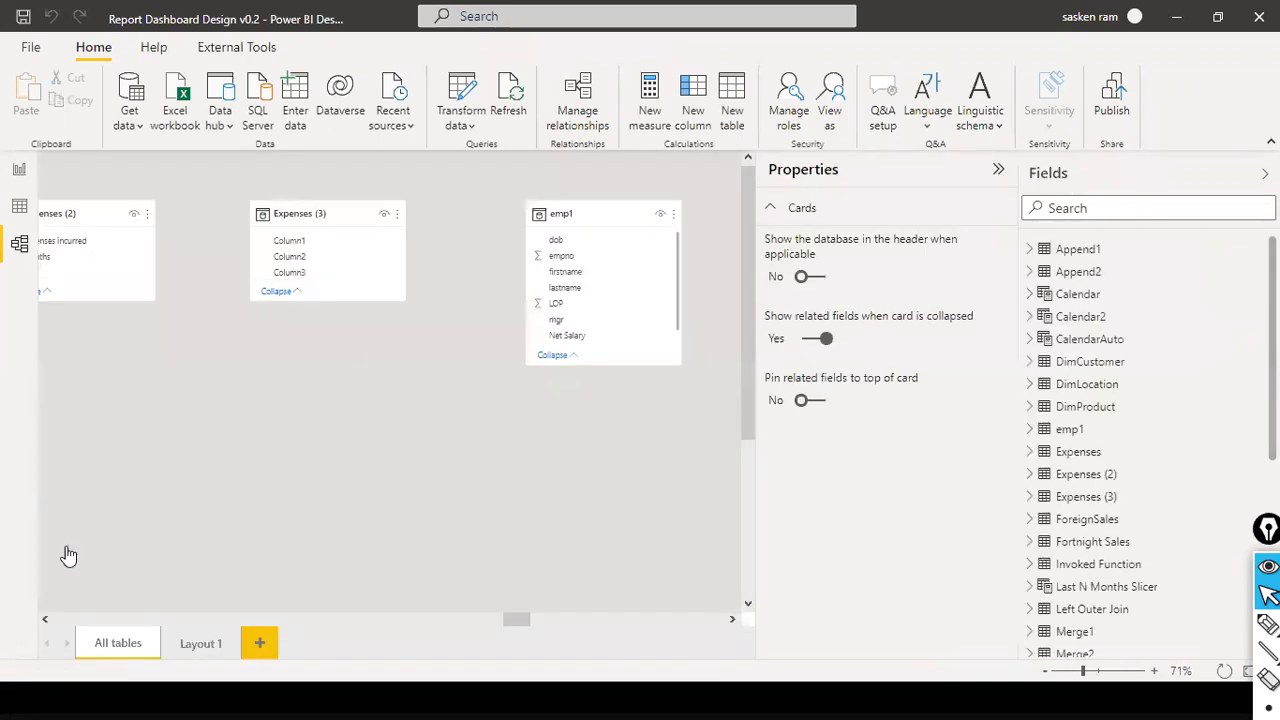
pyautogui.moveTo(514, 620); pyautogui.dragTo(146, 614)
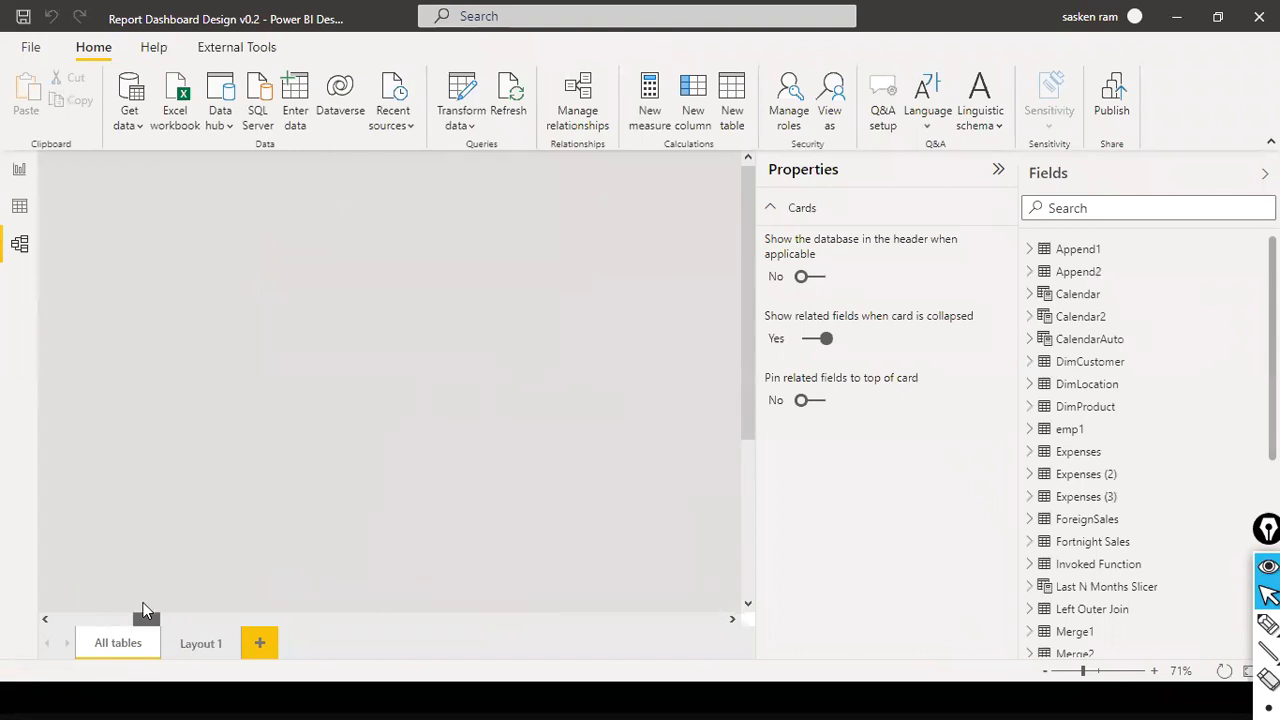
pyautogui.scroll(-3, 590, 314)
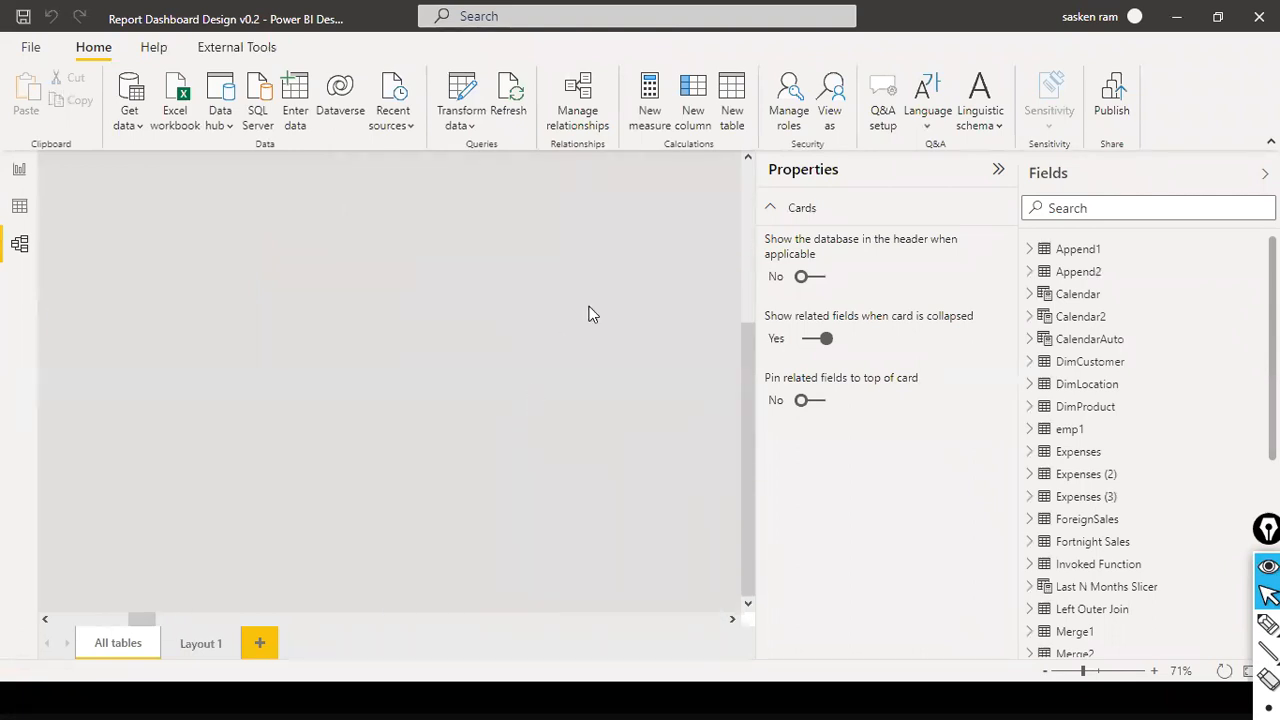
pyautogui.scroll(3, 590, 314)
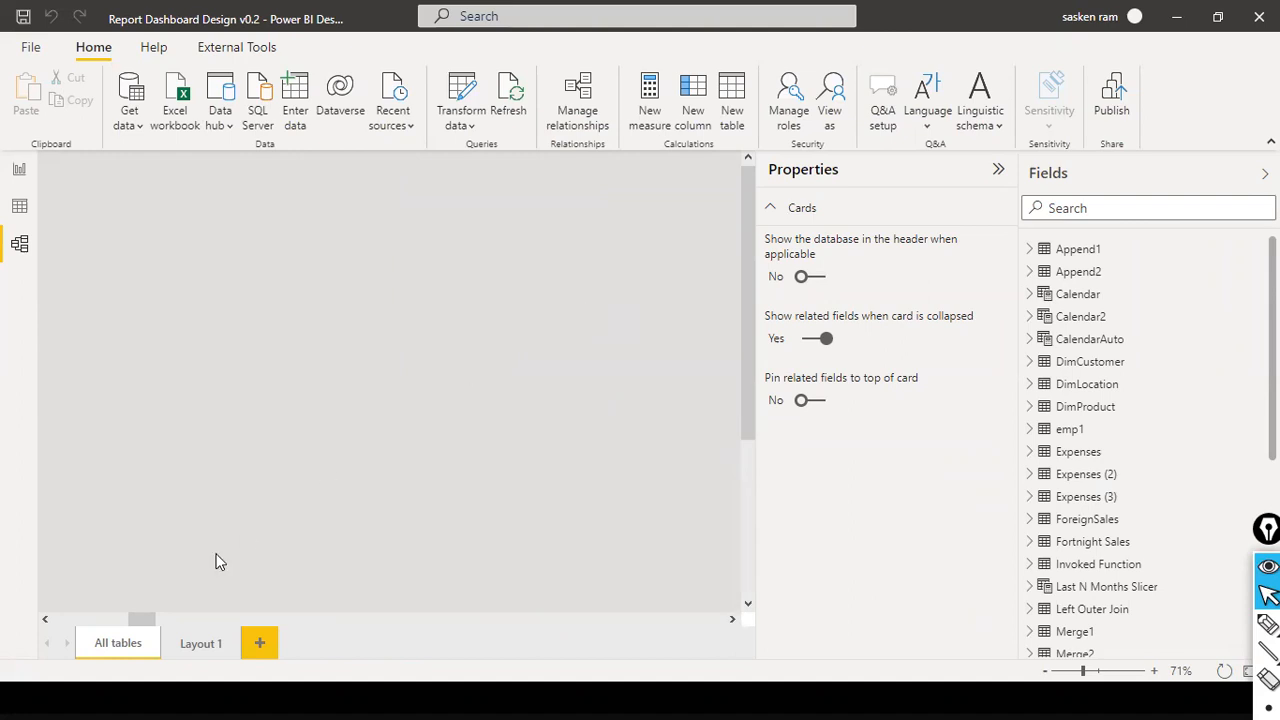
pyautogui.click(104, 620)
pyautogui.click(61, 617)
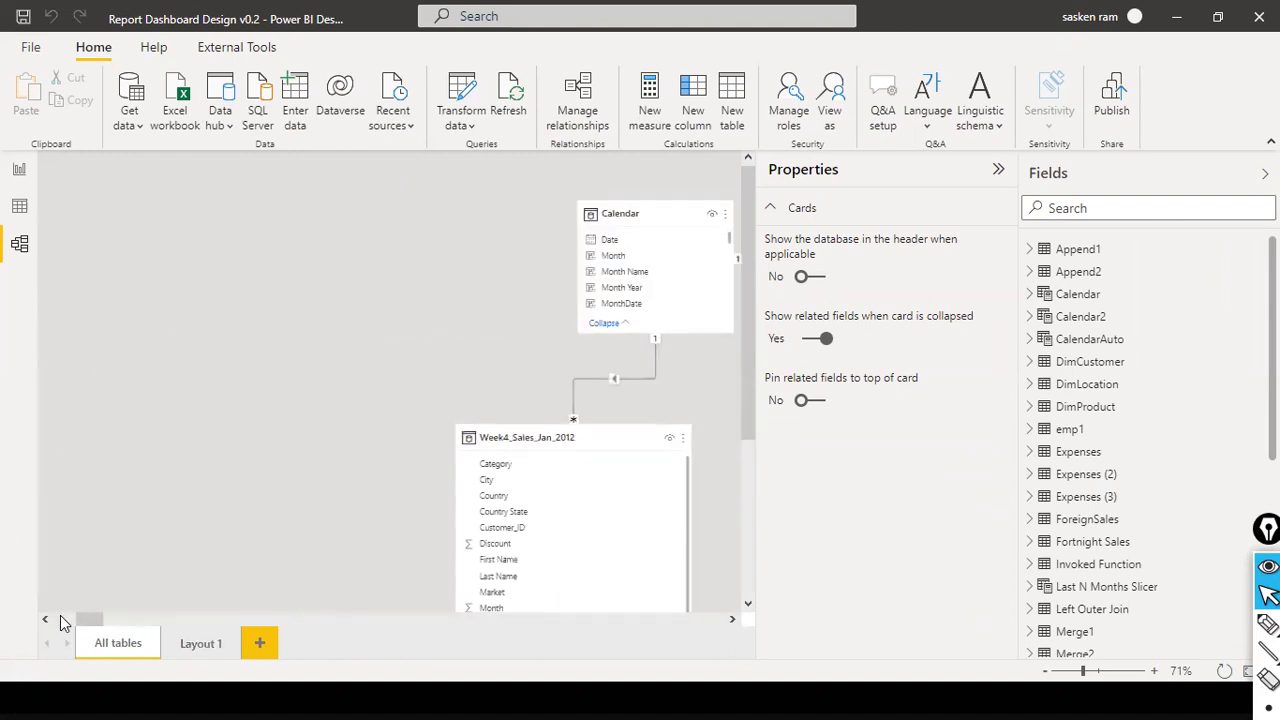
pyautogui.click(104, 621)
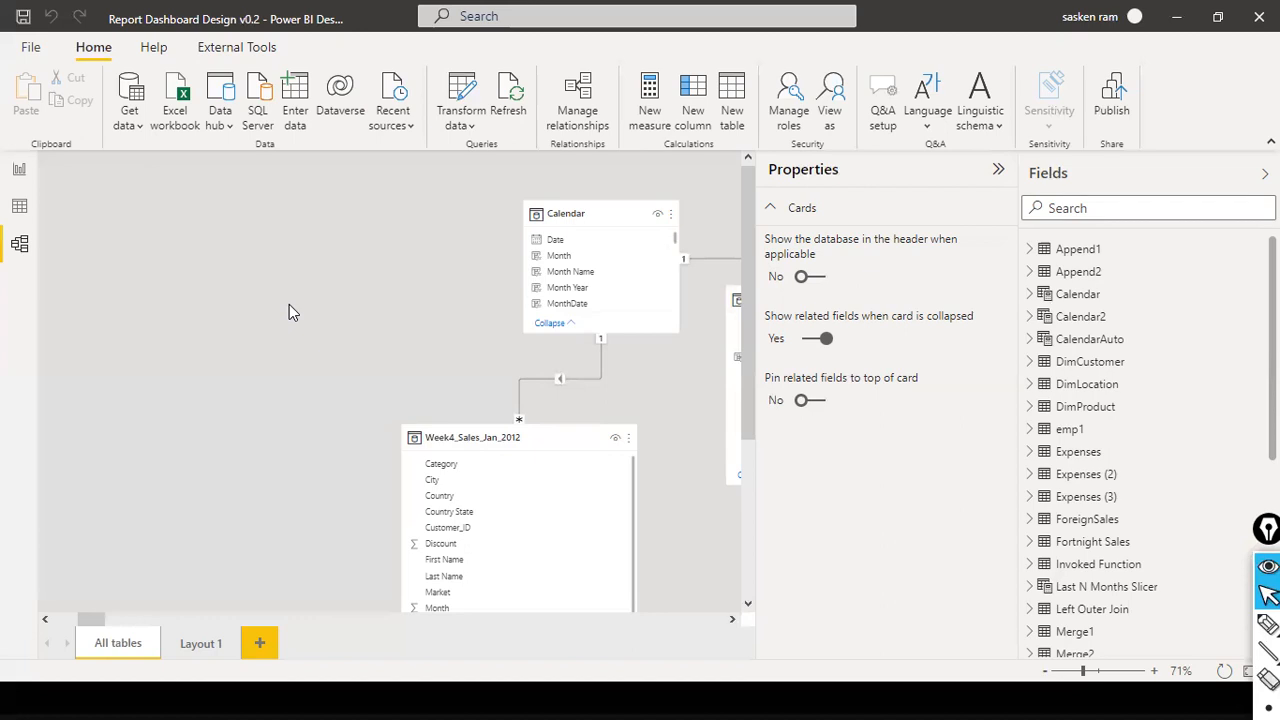
# - Try to change the file path of the append1.xlsx data source to D:\dat1\QA\append1.xlsx
pyautogui.click(448, 126)
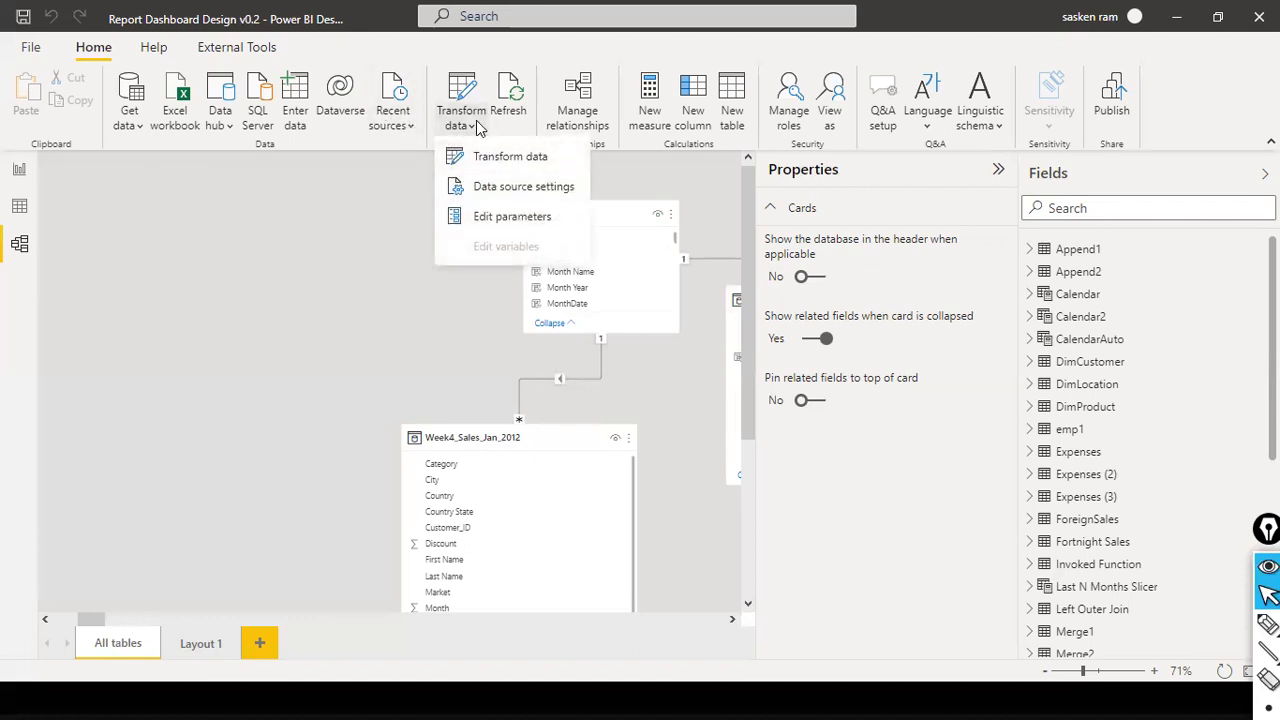
pyautogui.click(537, 190)
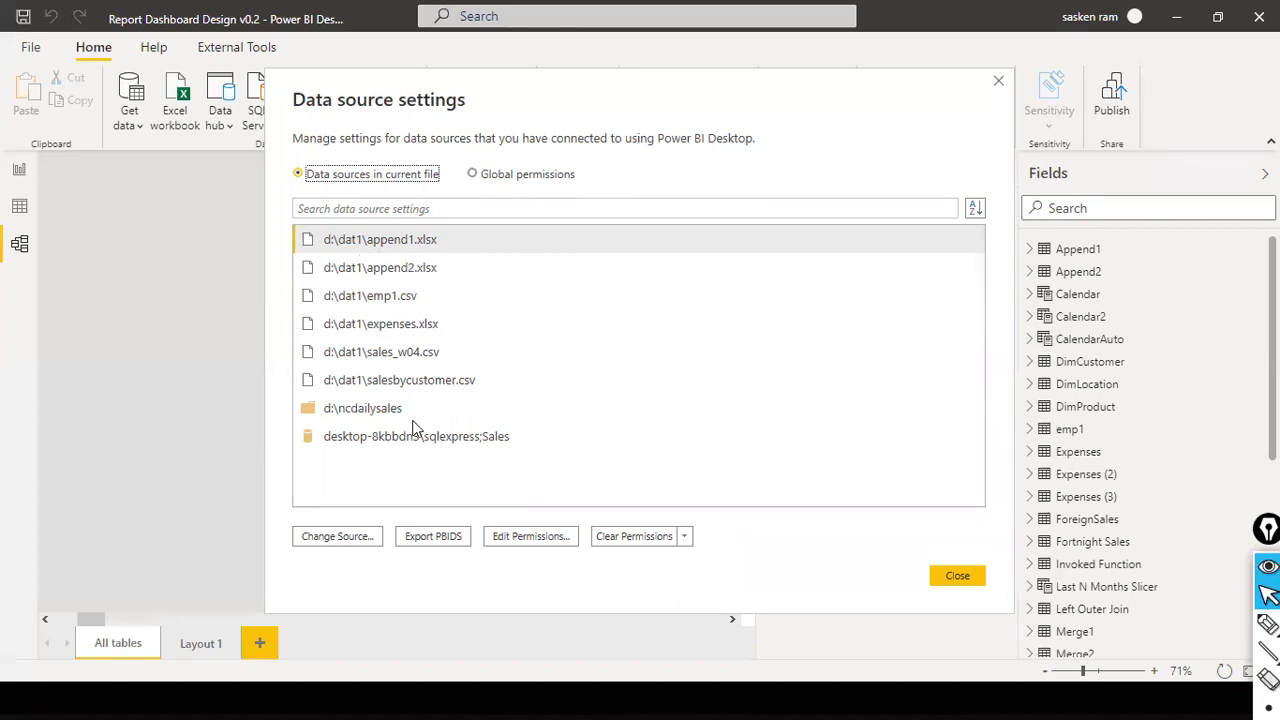
pyautogui.click(373, 251)
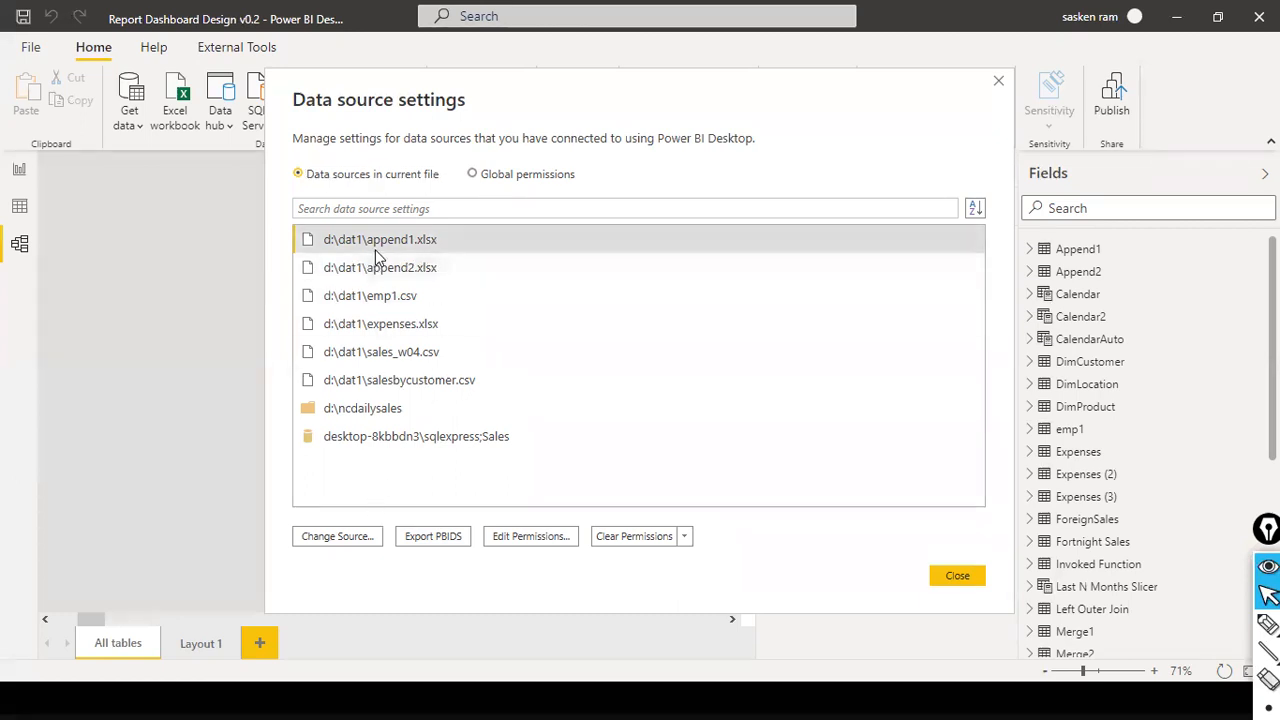
pyautogui.click(350, 536)
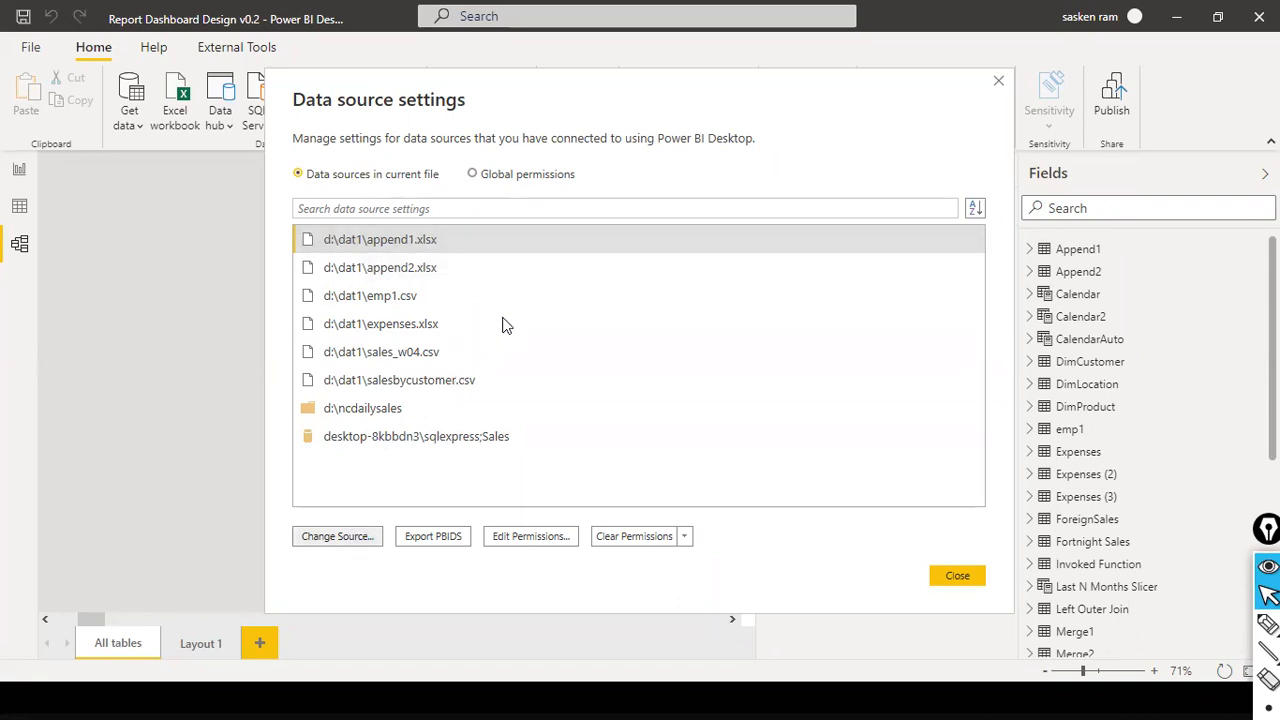
pyautogui.click(426, 331)
pyautogui.write('QA\\append1.xlsx')
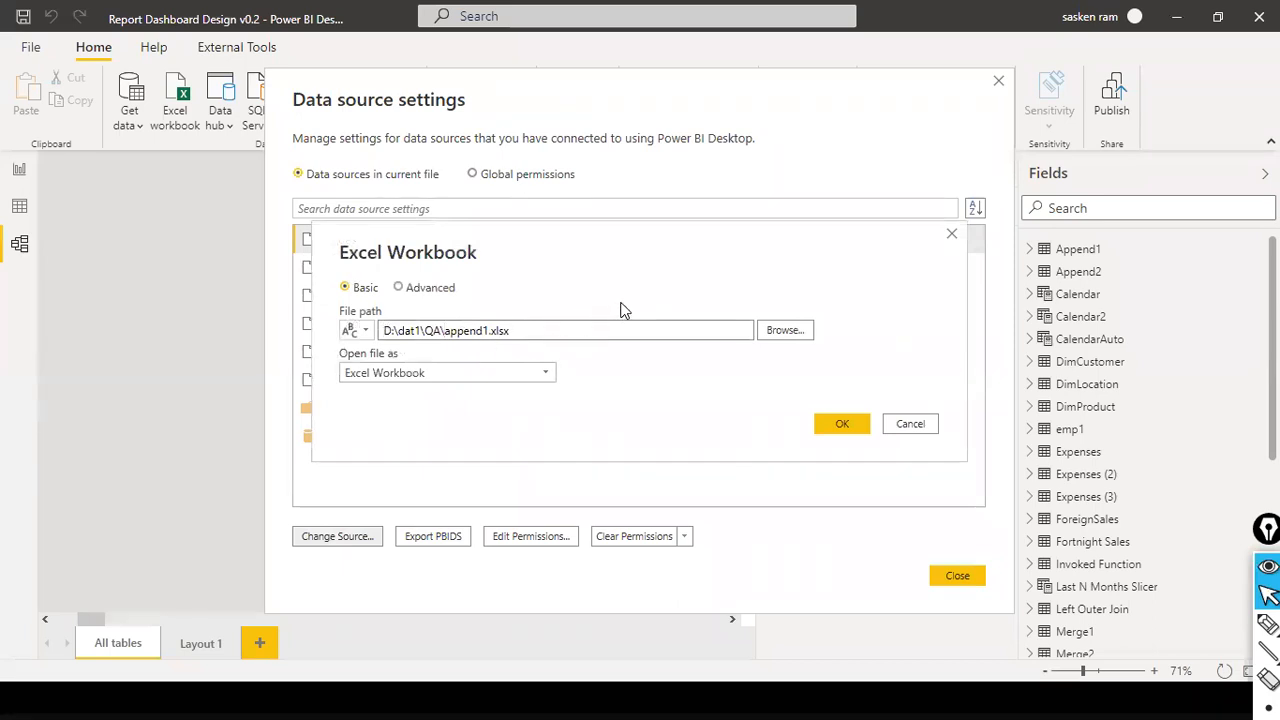
pyautogui.click(837, 427)
# - Open a new parameter for the workbook's file path, cancel it, and discard the data source change
pyautogui.click(366, 333)
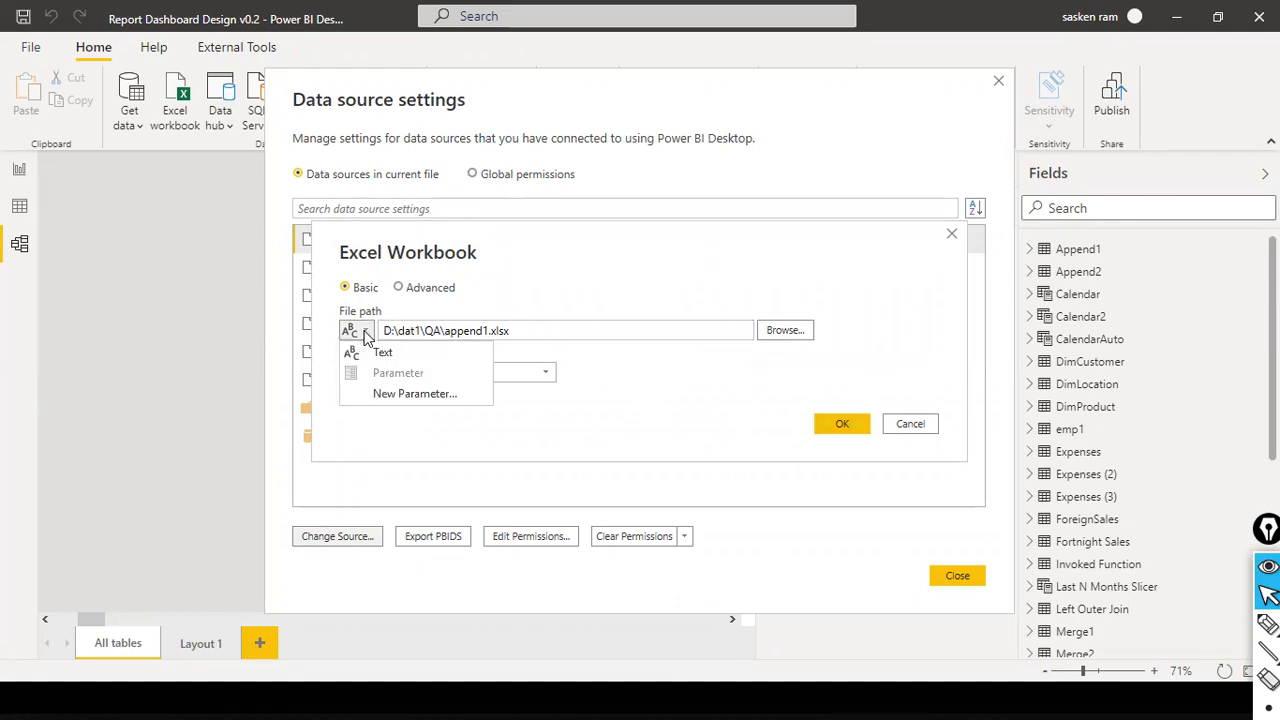
pyautogui.click(448, 394)
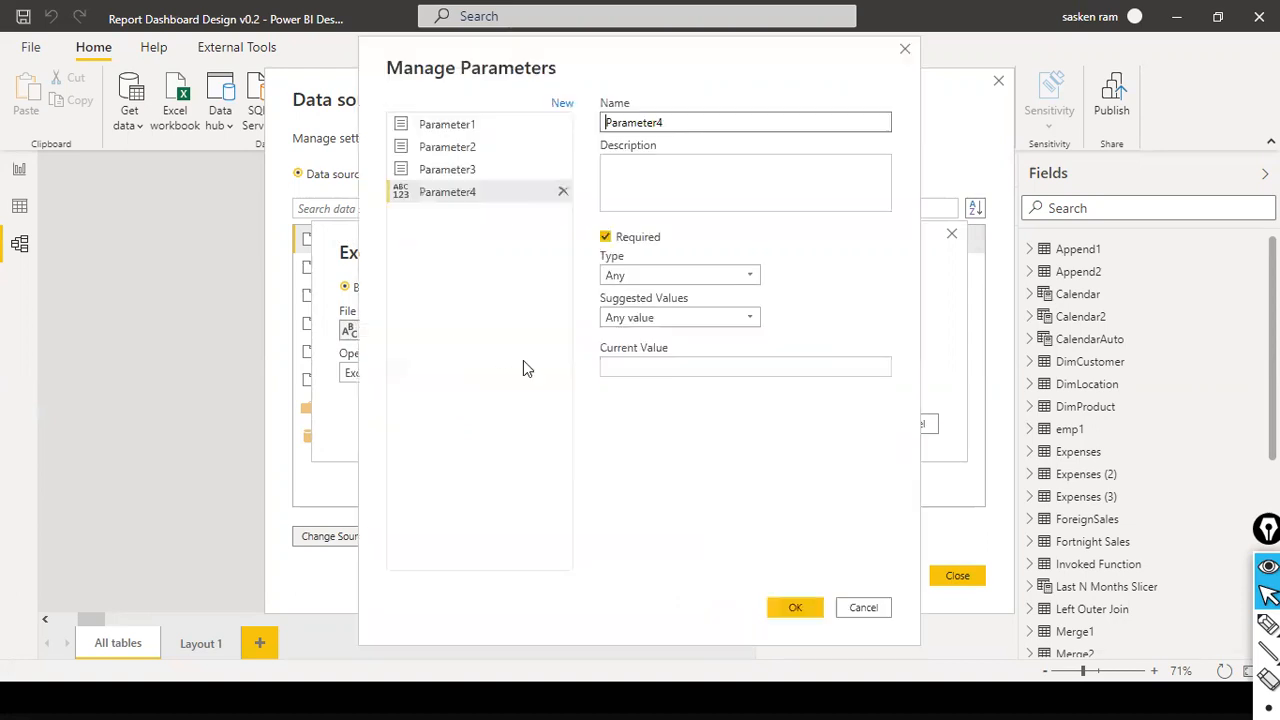
pyautogui.click(841, 614)
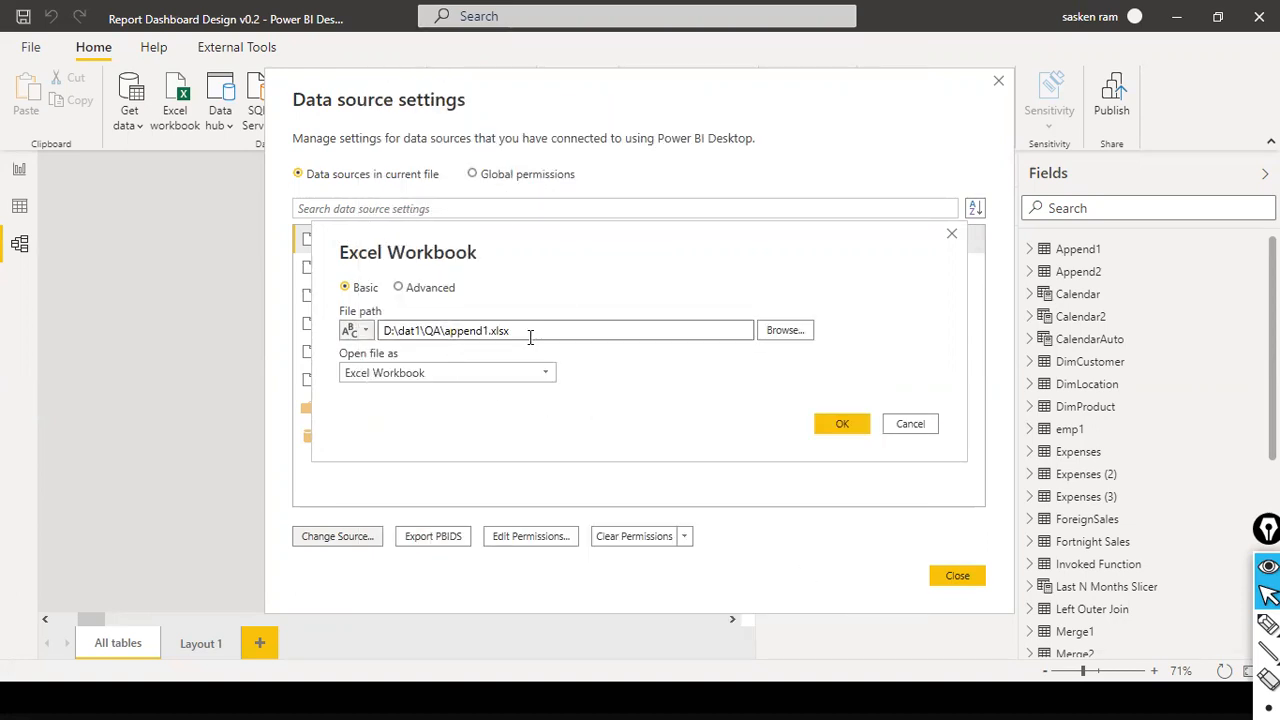
pyautogui.doubleClick(476, 330)
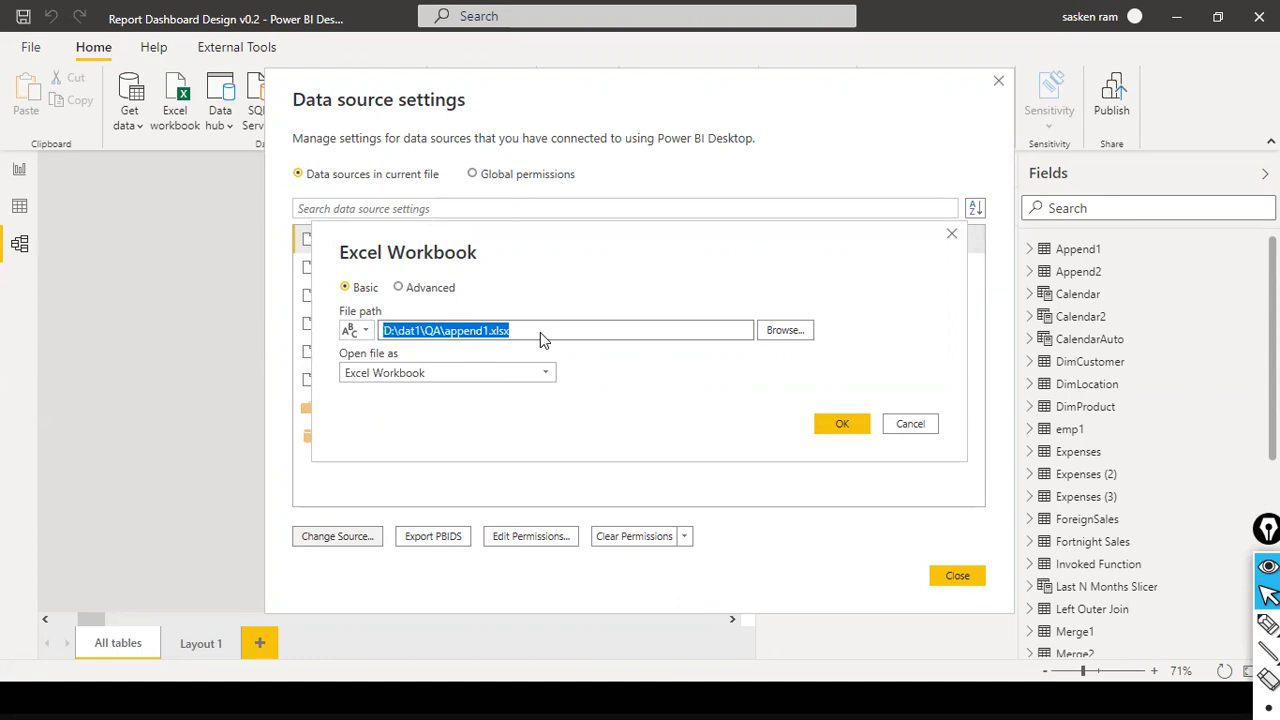
pyautogui.click(933, 431)
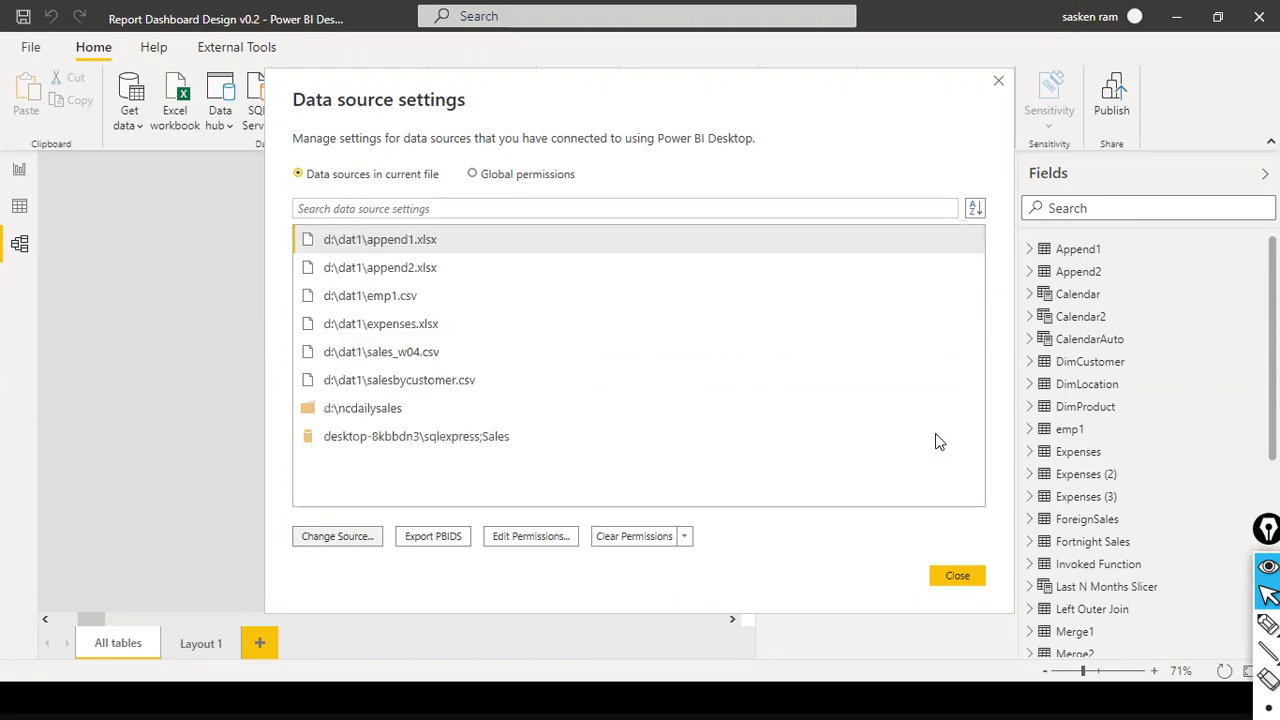
pyautogui.click(957, 577)
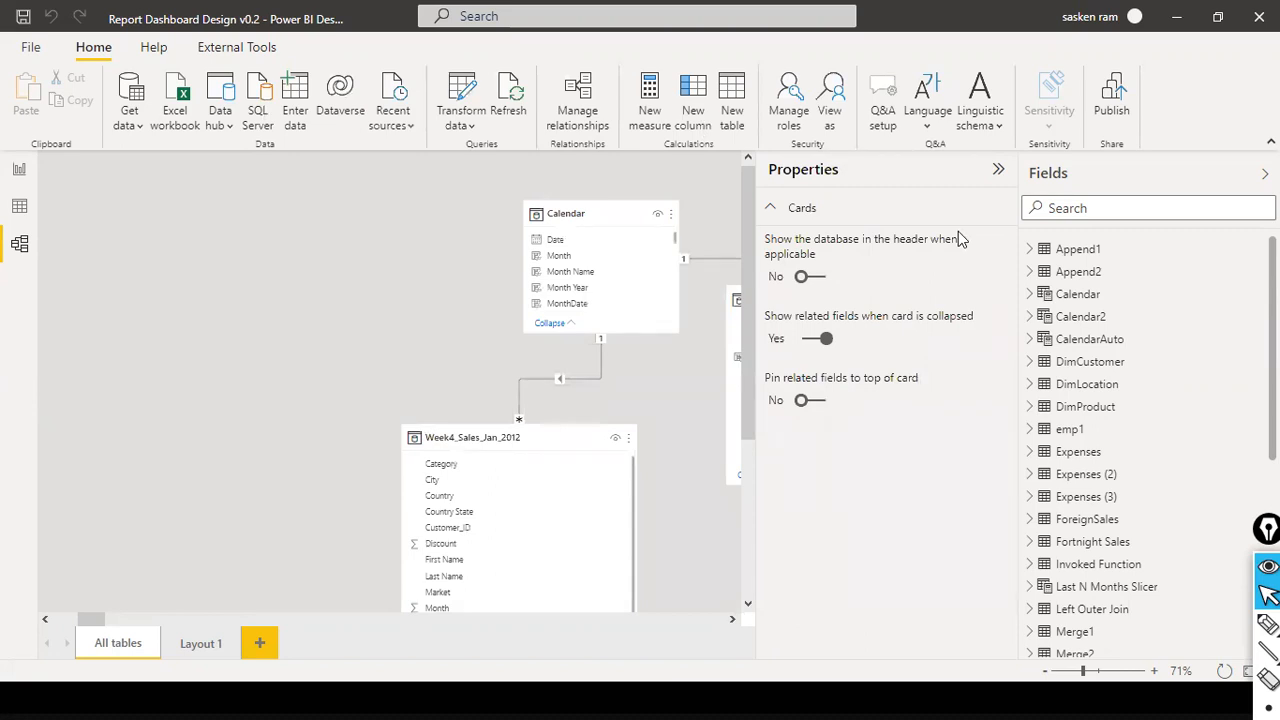
# - Review the current file's data source list, close it, and open the query parameters for editing
pyautogui.click(463, 125)
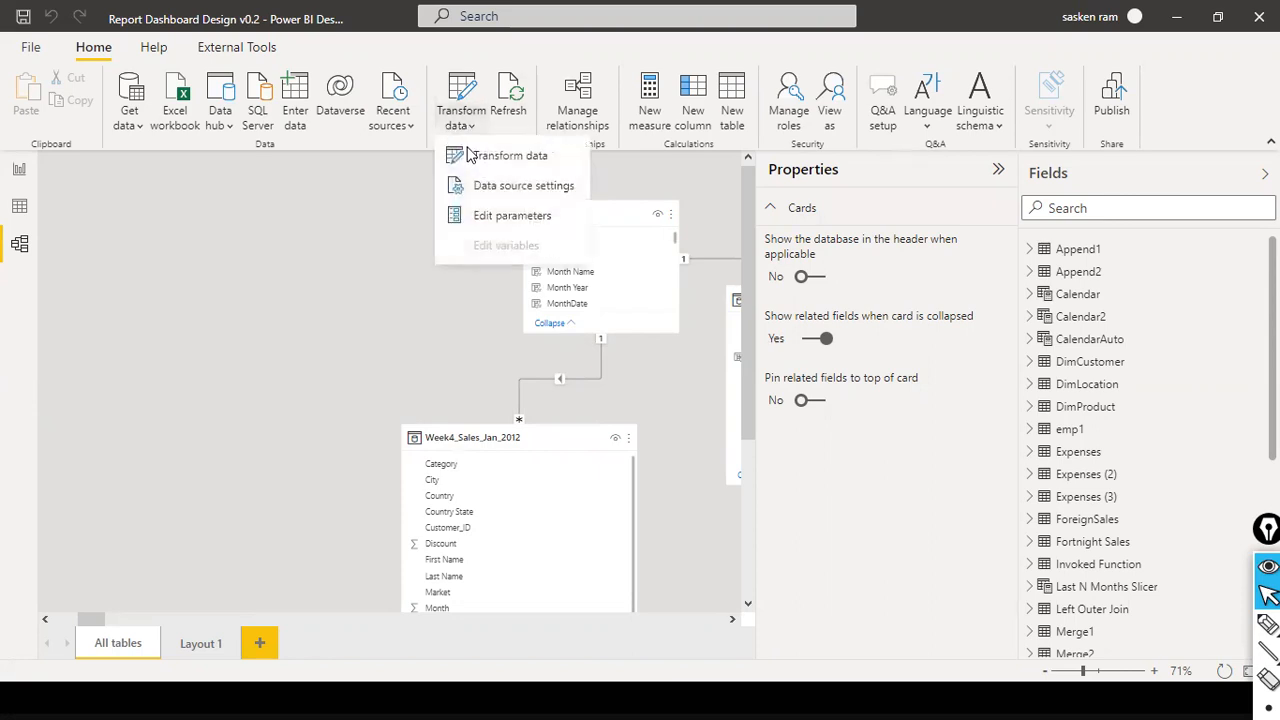
pyautogui.click(503, 196)
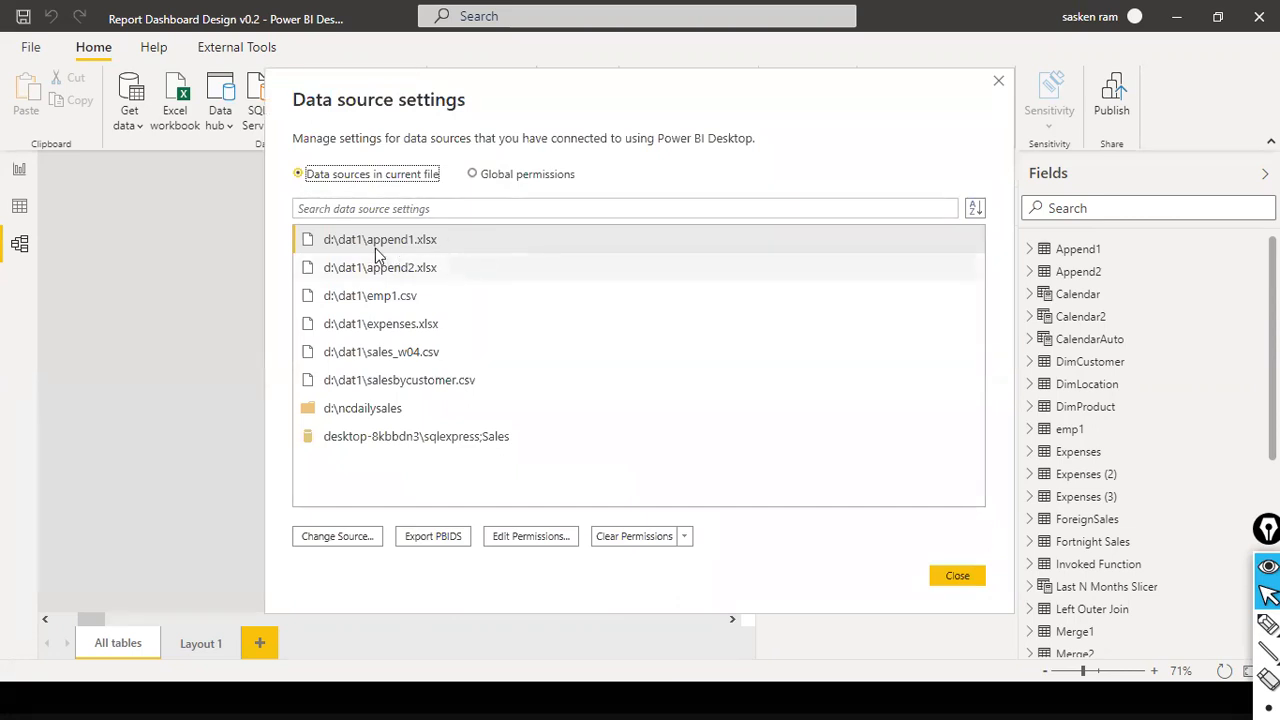
pyautogui.click(970, 575)
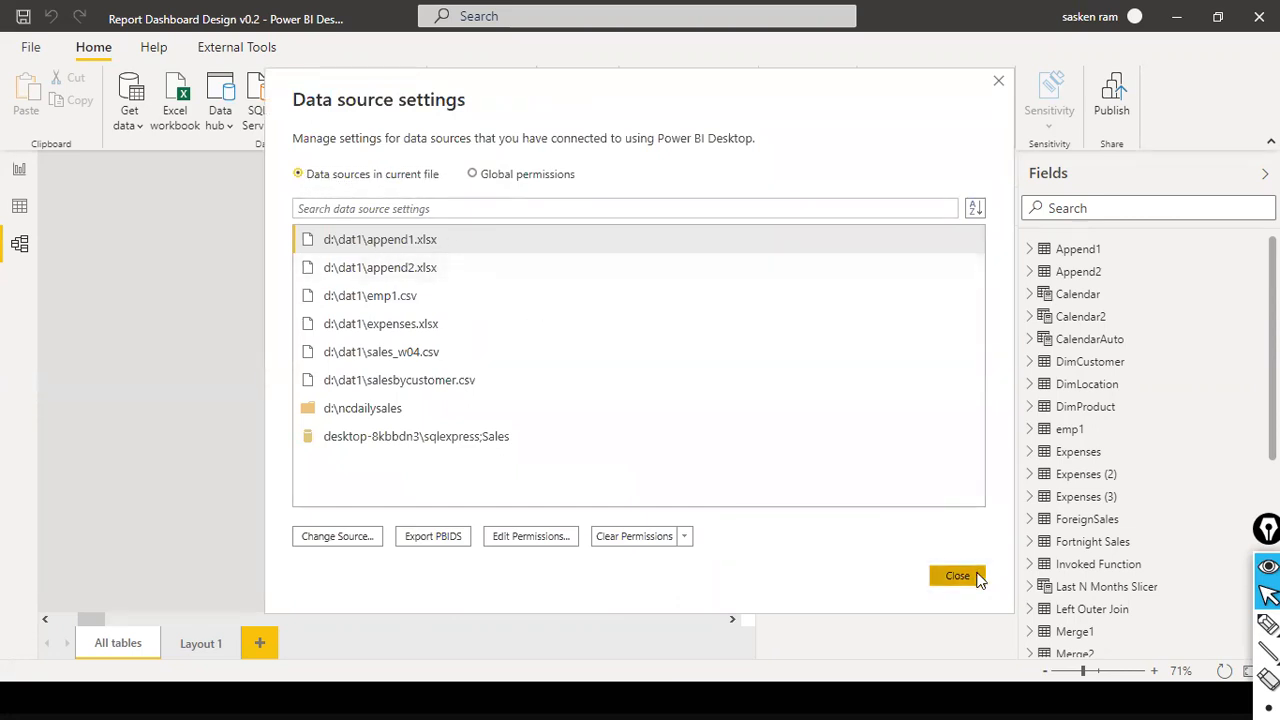
pyautogui.click(470, 125)
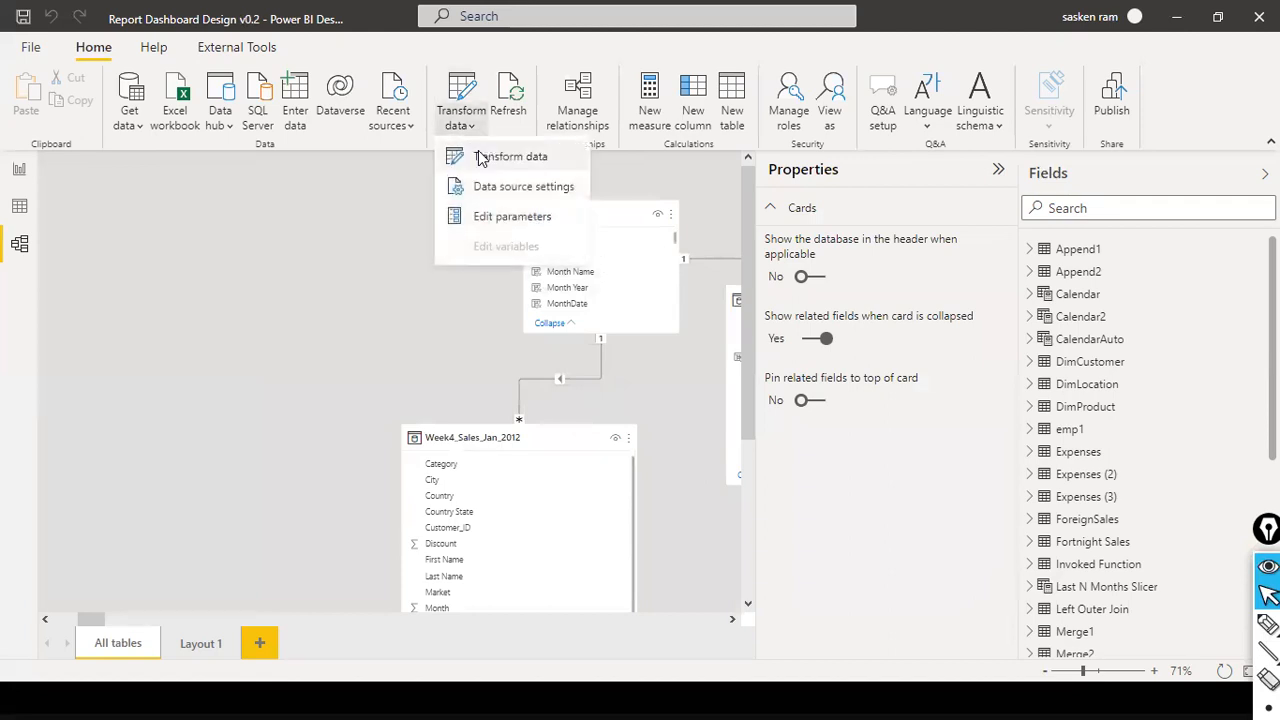
pyautogui.click(503, 217)
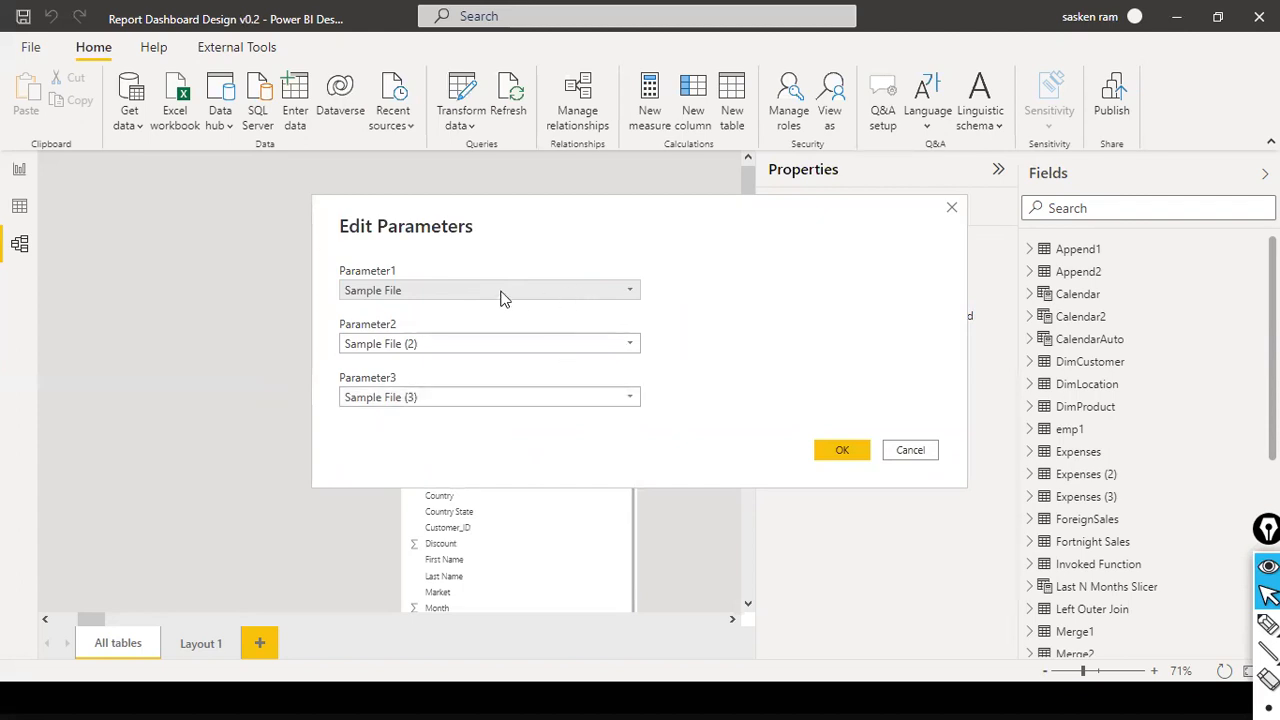
# - Cancel the parameter editing and start a new parameter for the file path of the append1.xlsx data source
pyautogui.click(906, 456)
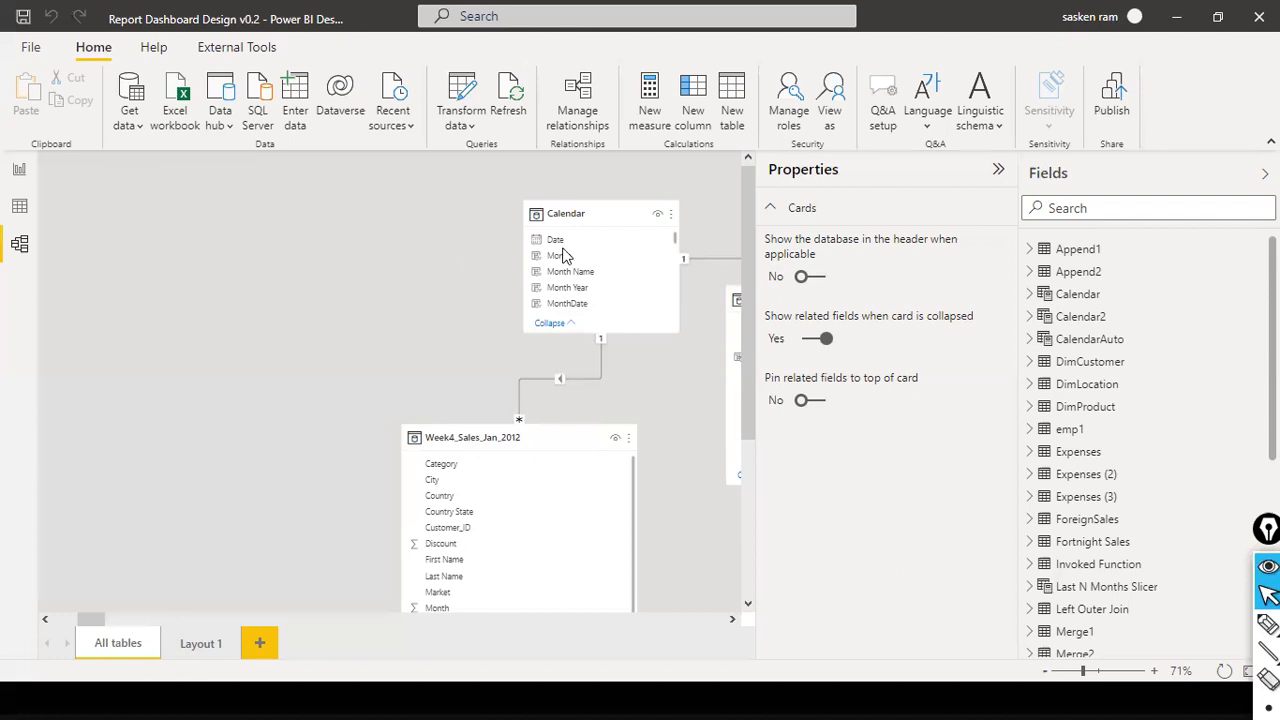
pyautogui.click(476, 135)
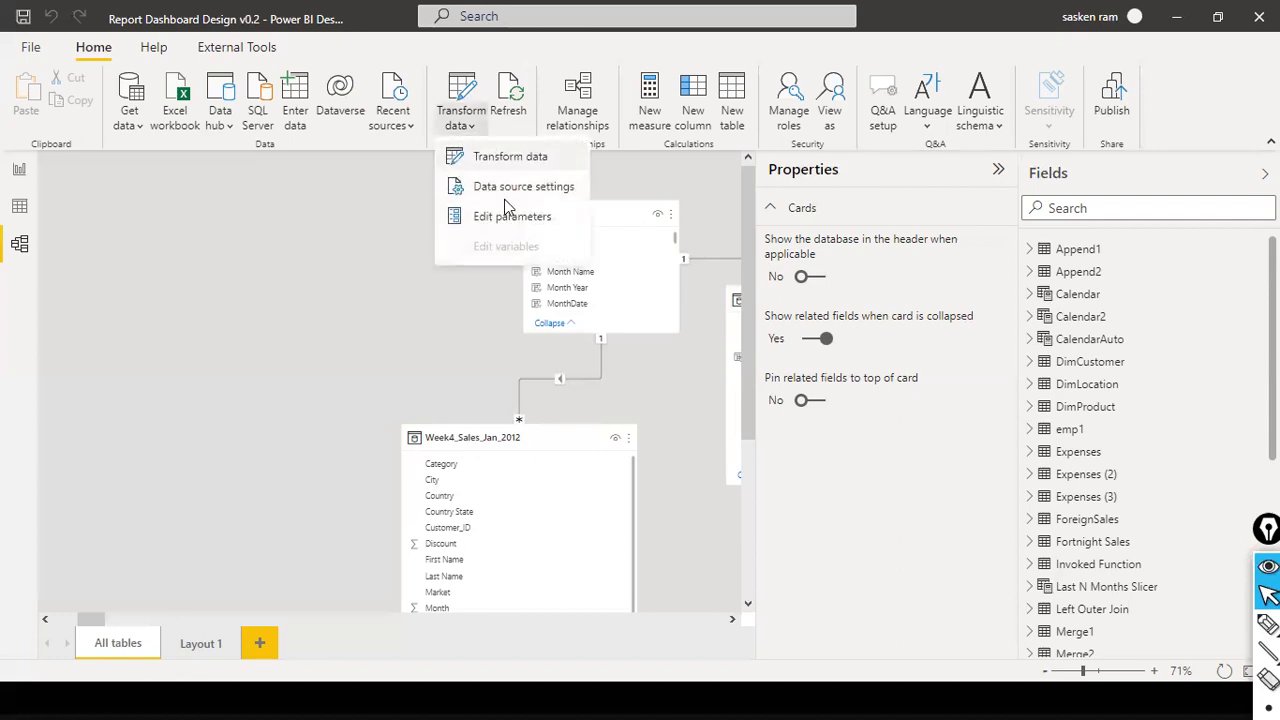
pyautogui.click(500, 186)
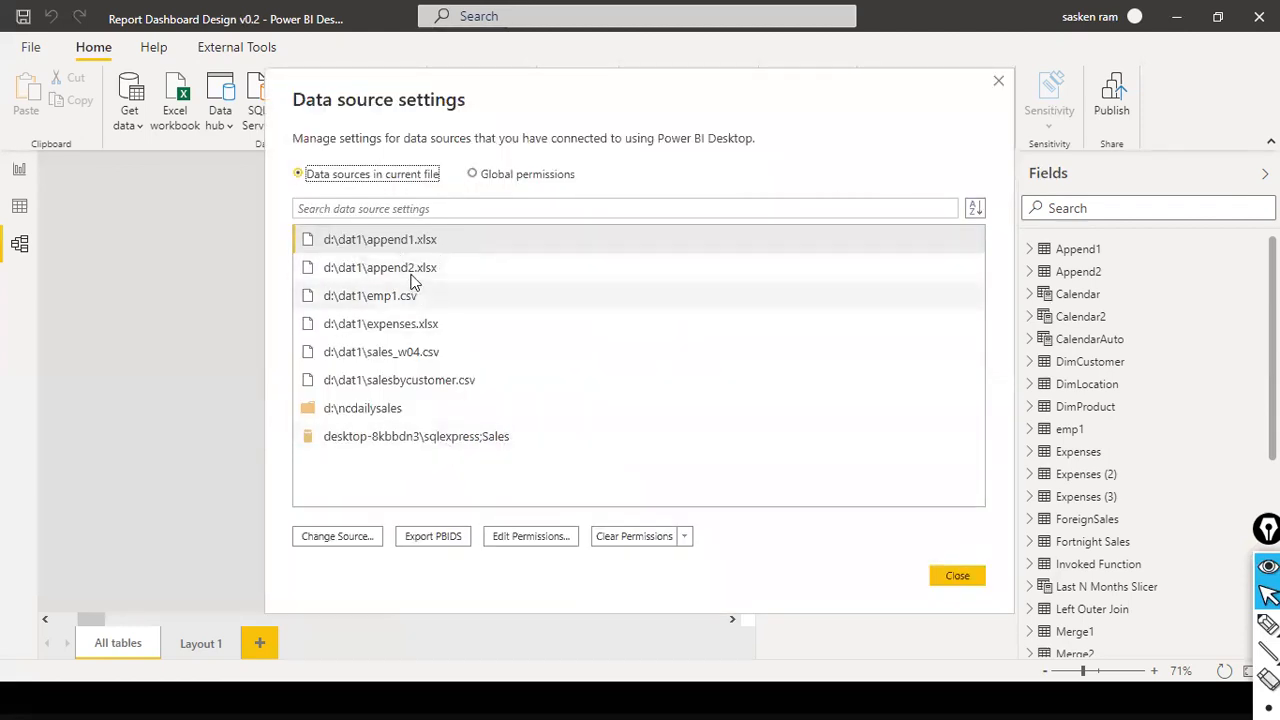
pyautogui.click(408, 247)
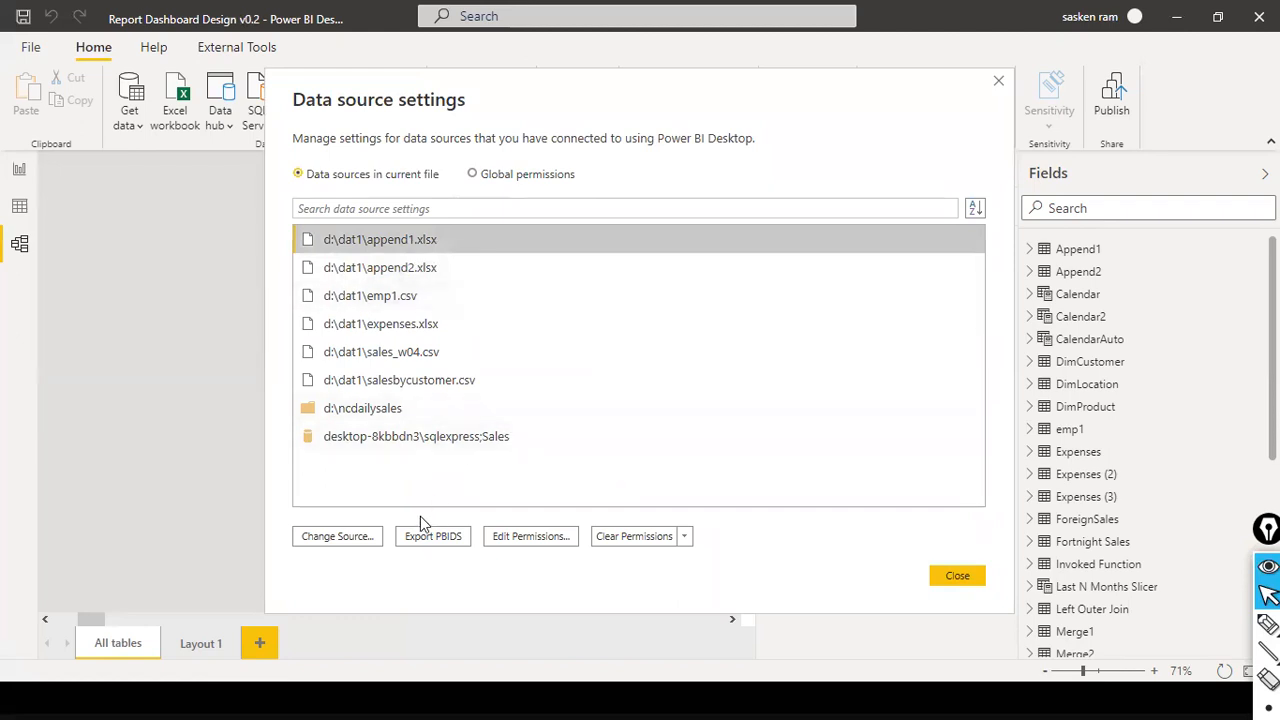
pyautogui.click(370, 537)
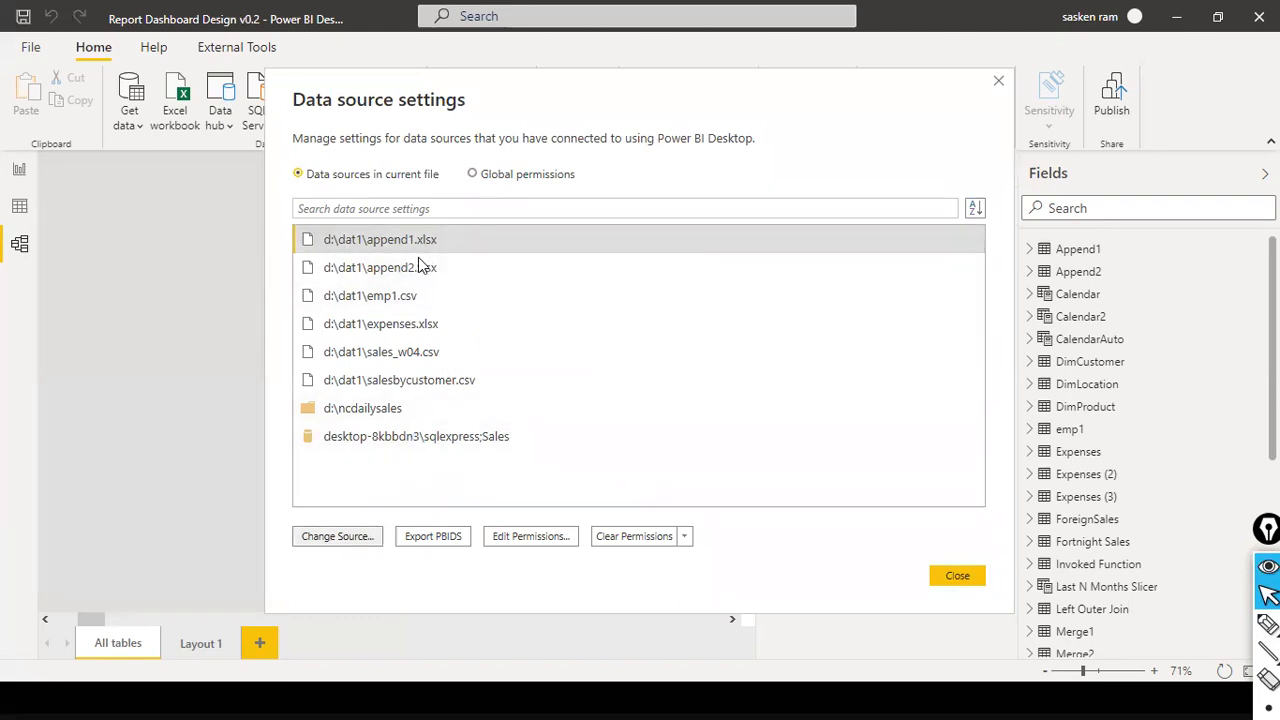
pyautogui.click(355, 330)
pyautogui.click(376, 394)
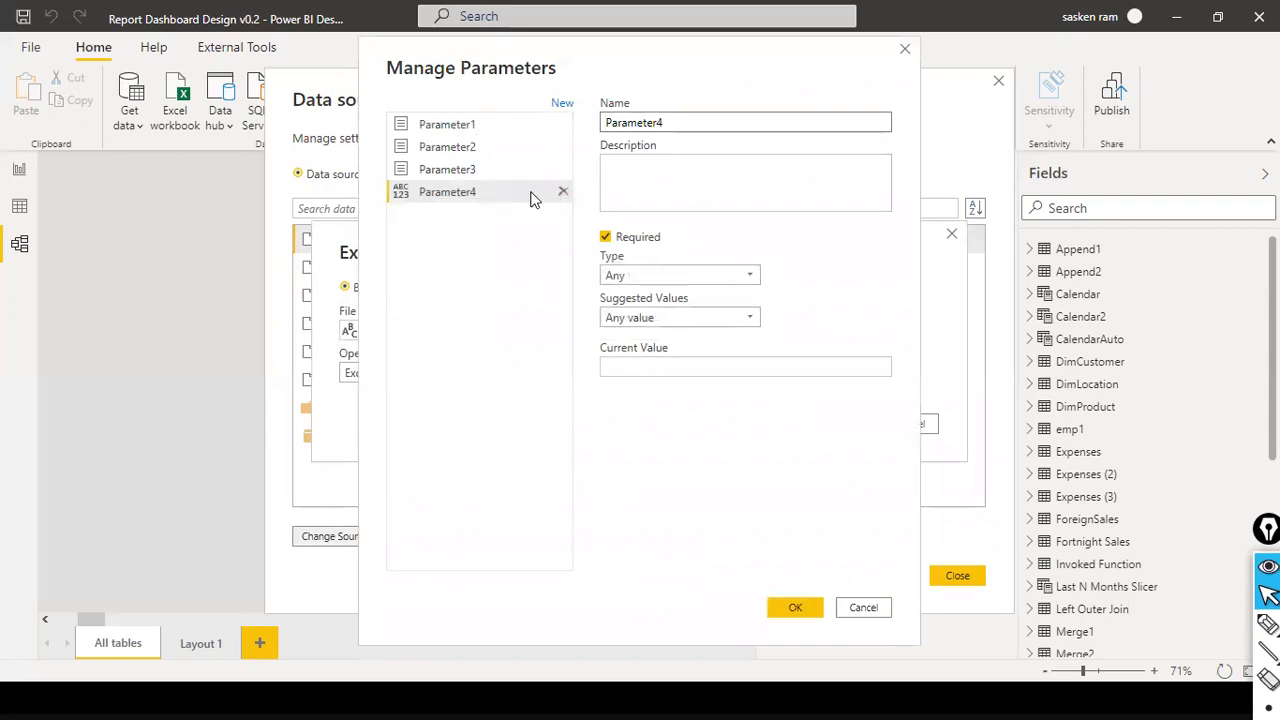
# - Set the new parameter's current value to D:\dat\sales_w04
pyautogui.click(790, 604)
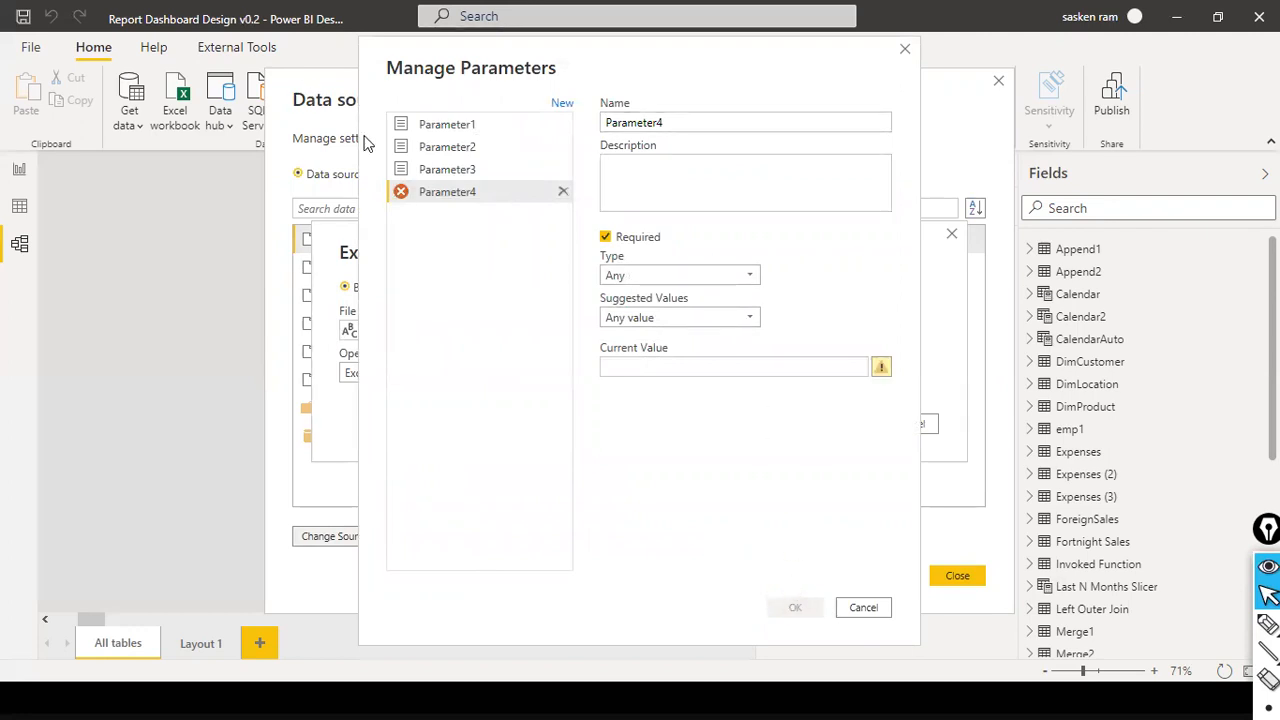
pyautogui.click(788, 367)
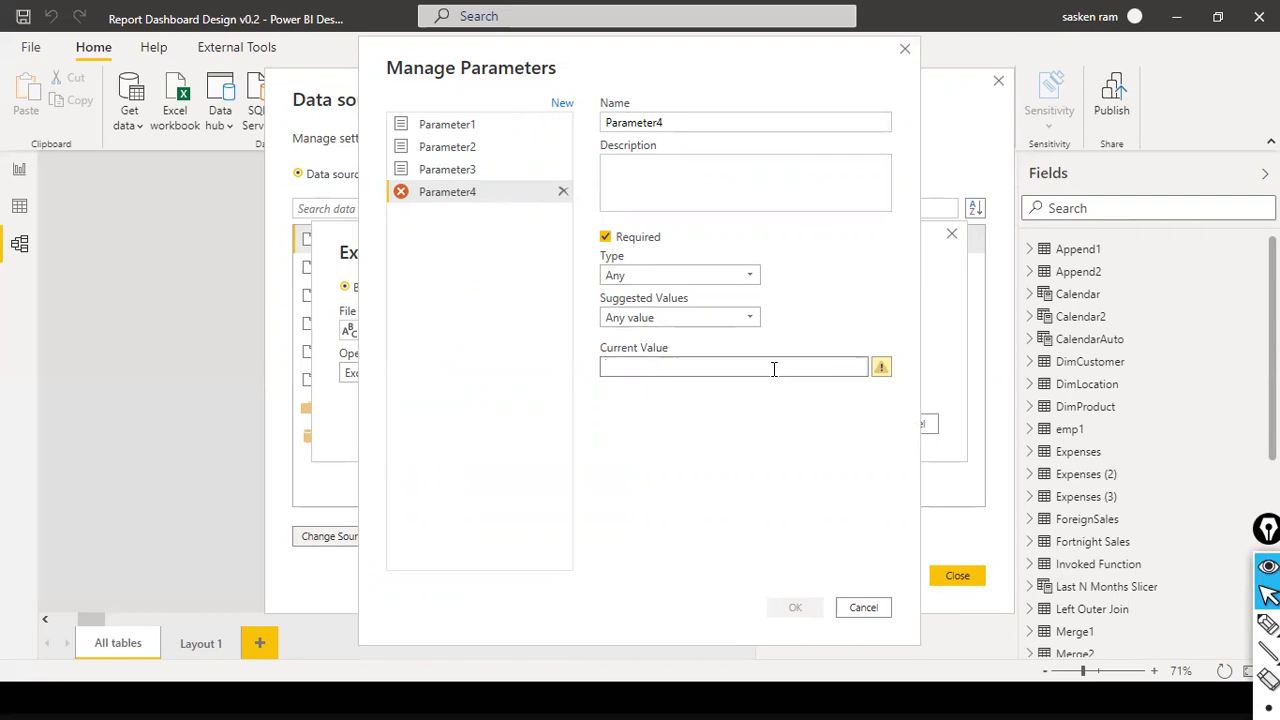
pyautogui.write('D:\\dat\\sales_w04')
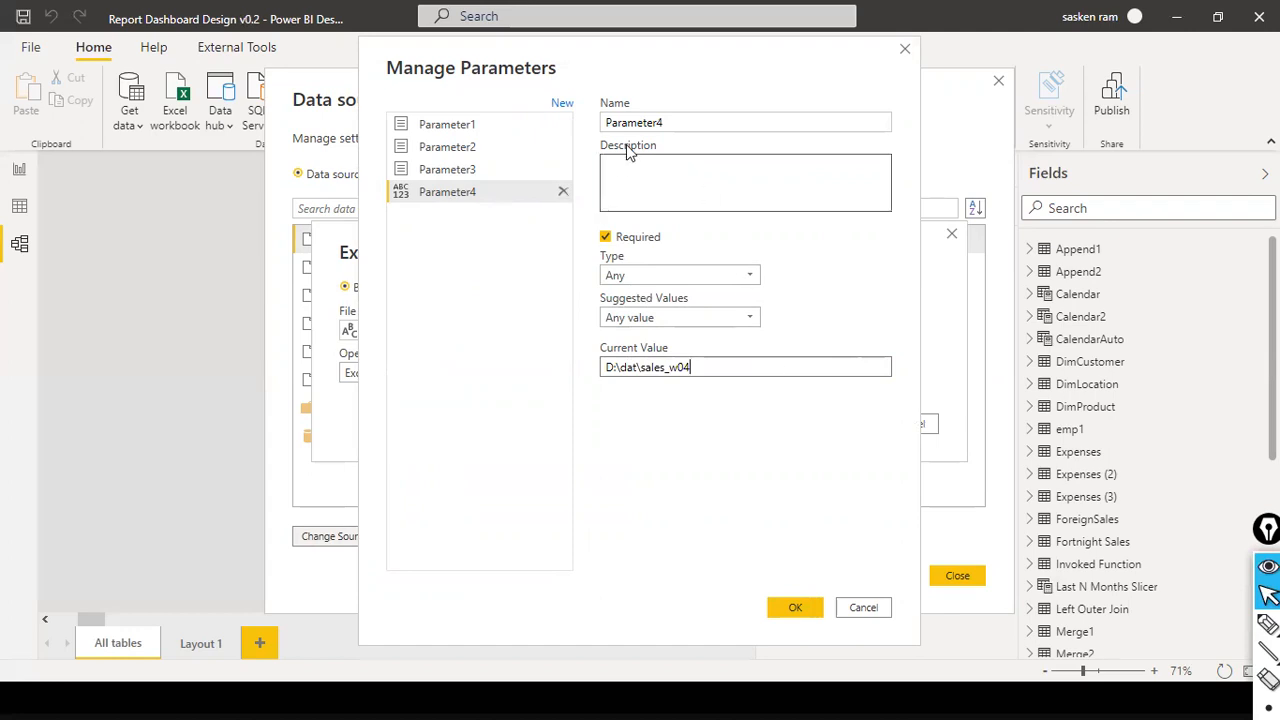
# - Name the new parameter File Path, apply it as the append1.xlsx source's file path, and close the data source settings
pyautogui.moveTo(665, 122); pyautogui.dragTo(496, 99)
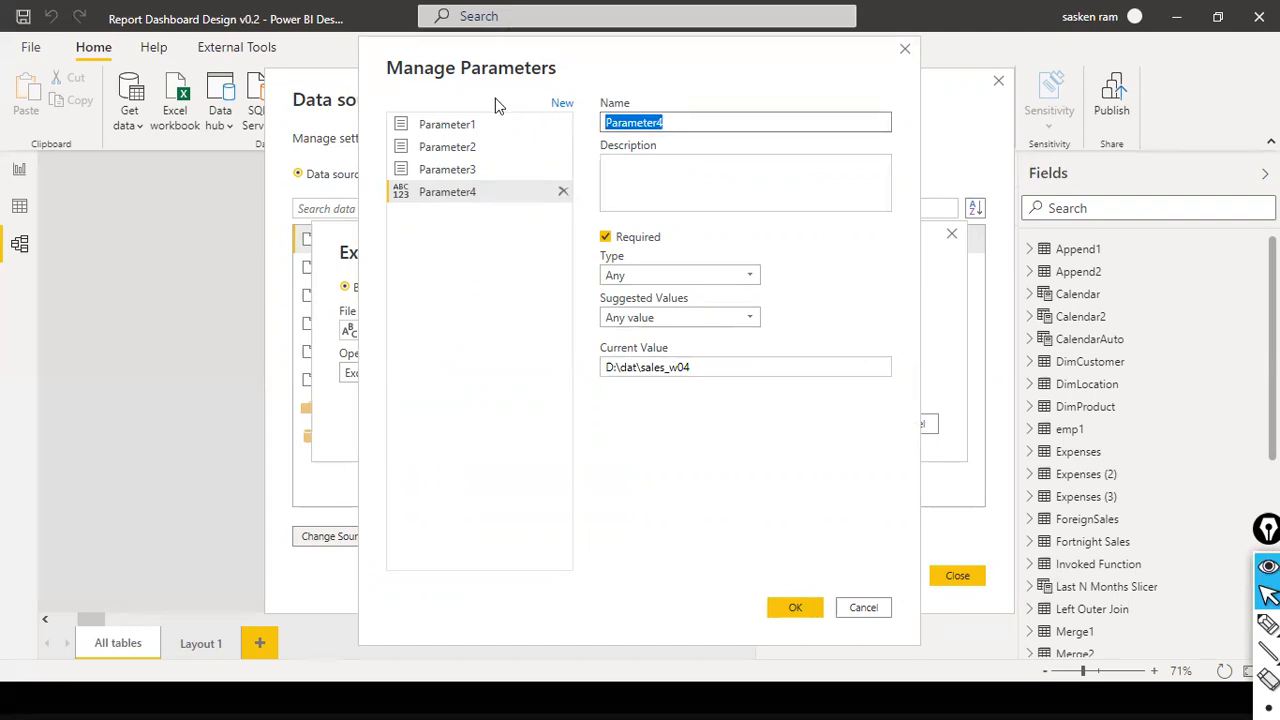
pyautogui.write('QA folder')
pyautogui.hotkey('shift', 'Home')
pyautogui.press('Home')
pyautogui.hotkey('shift', 'End')
pyautogui.write('F')
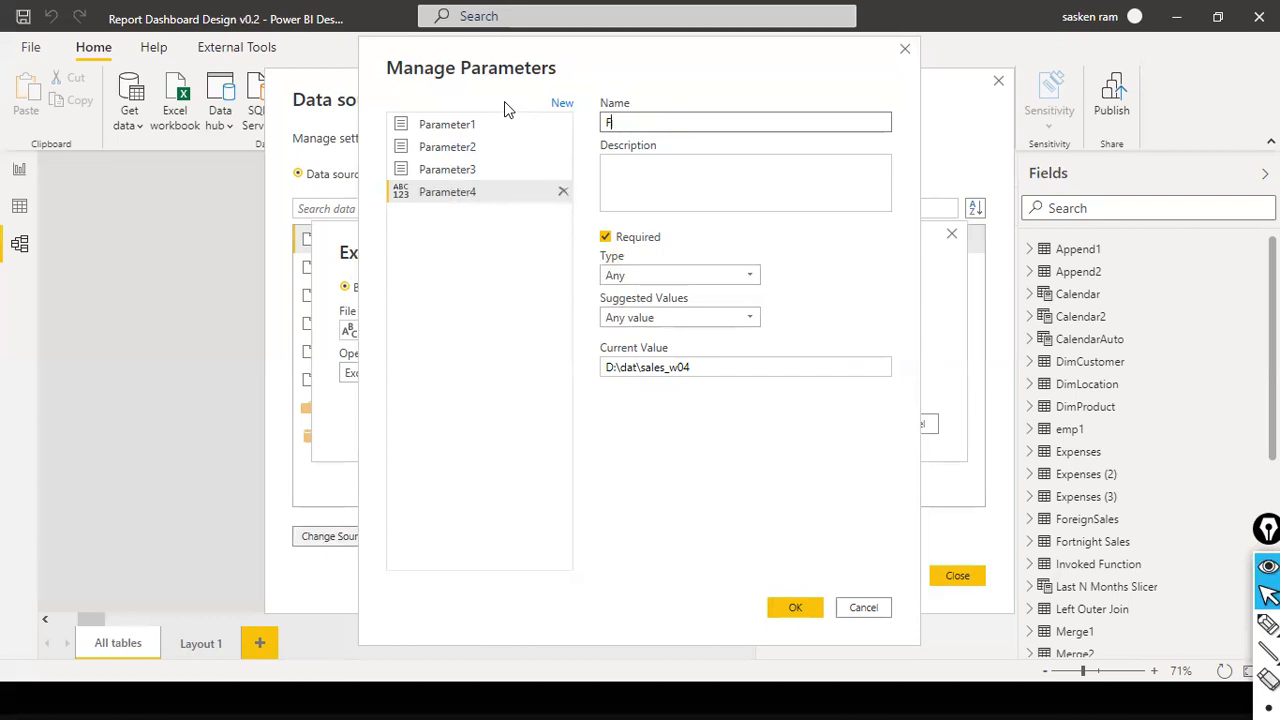
pyautogui.write('ile Path')
pyautogui.click(795, 607)
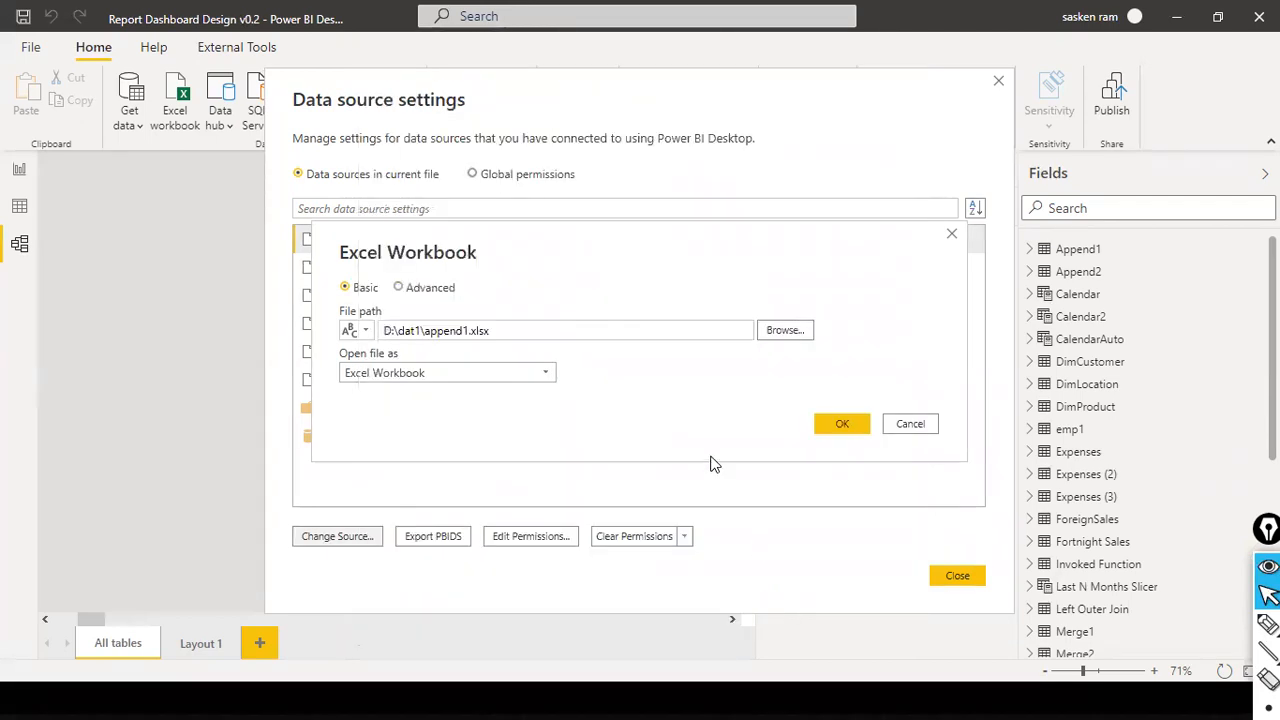
pyautogui.click(860, 428)
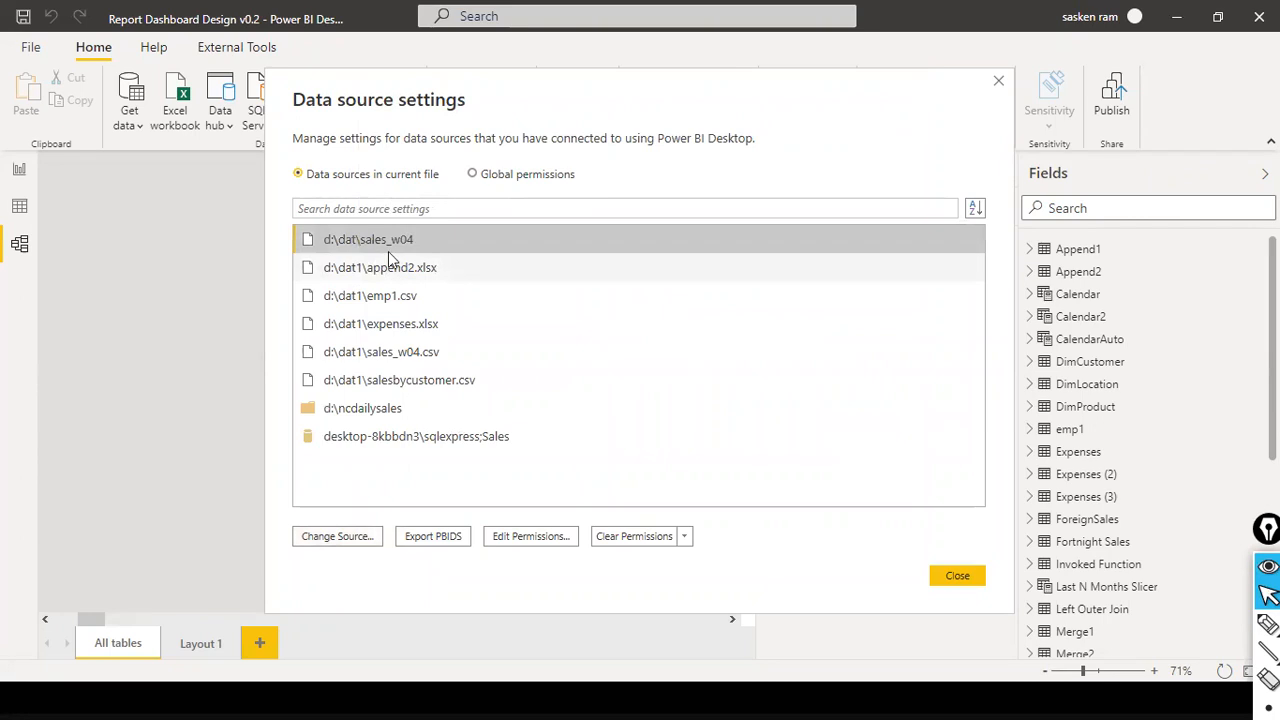
pyautogui.click(955, 577)
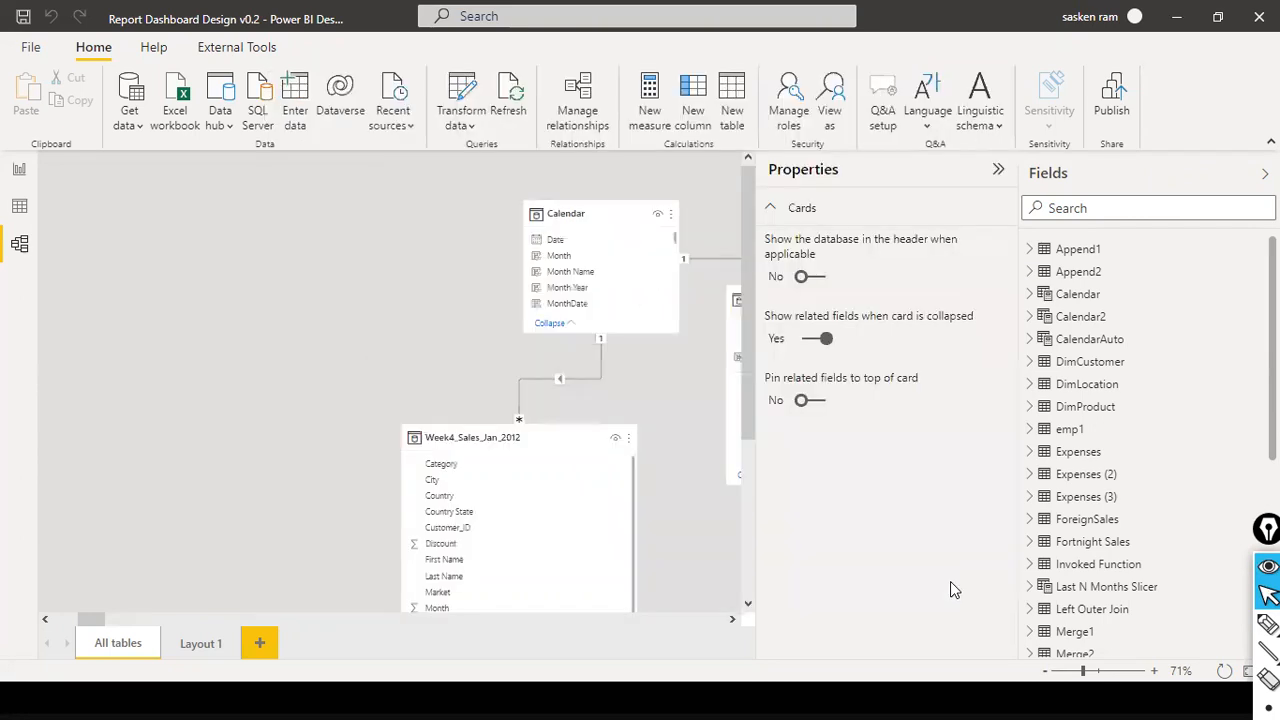
# - Try changing the File Path parameter's value to D:\dat\QA\sales_w04, and cancel the edit
pyautogui.click(458, 126)
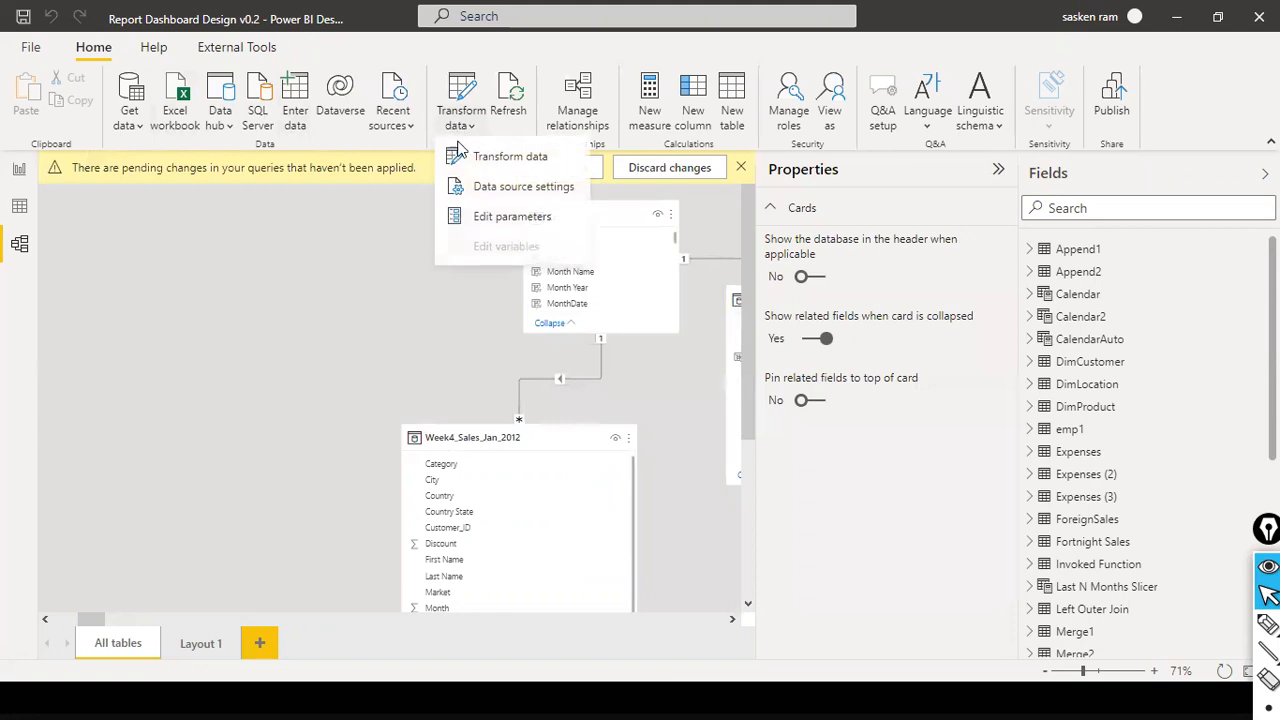
pyautogui.click(497, 217)
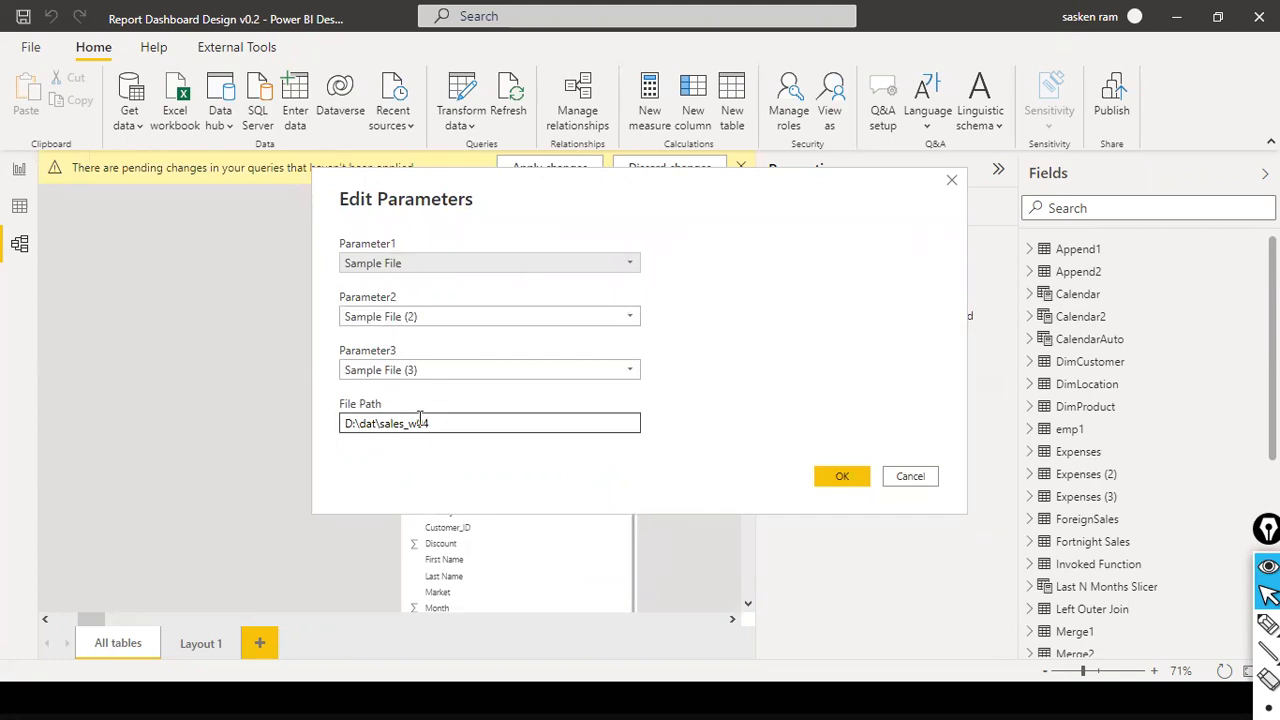
pyautogui.moveTo(432, 424); pyautogui.dragTo(298, 422)
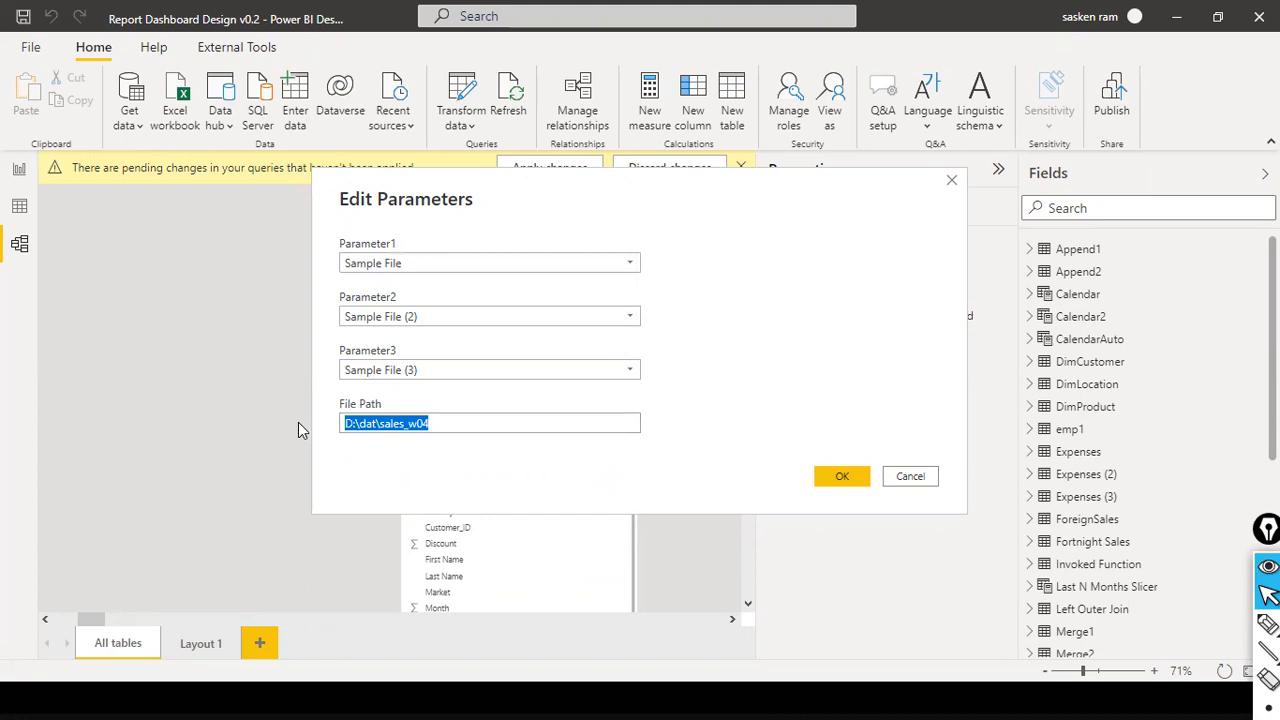
pyautogui.click(438, 428)
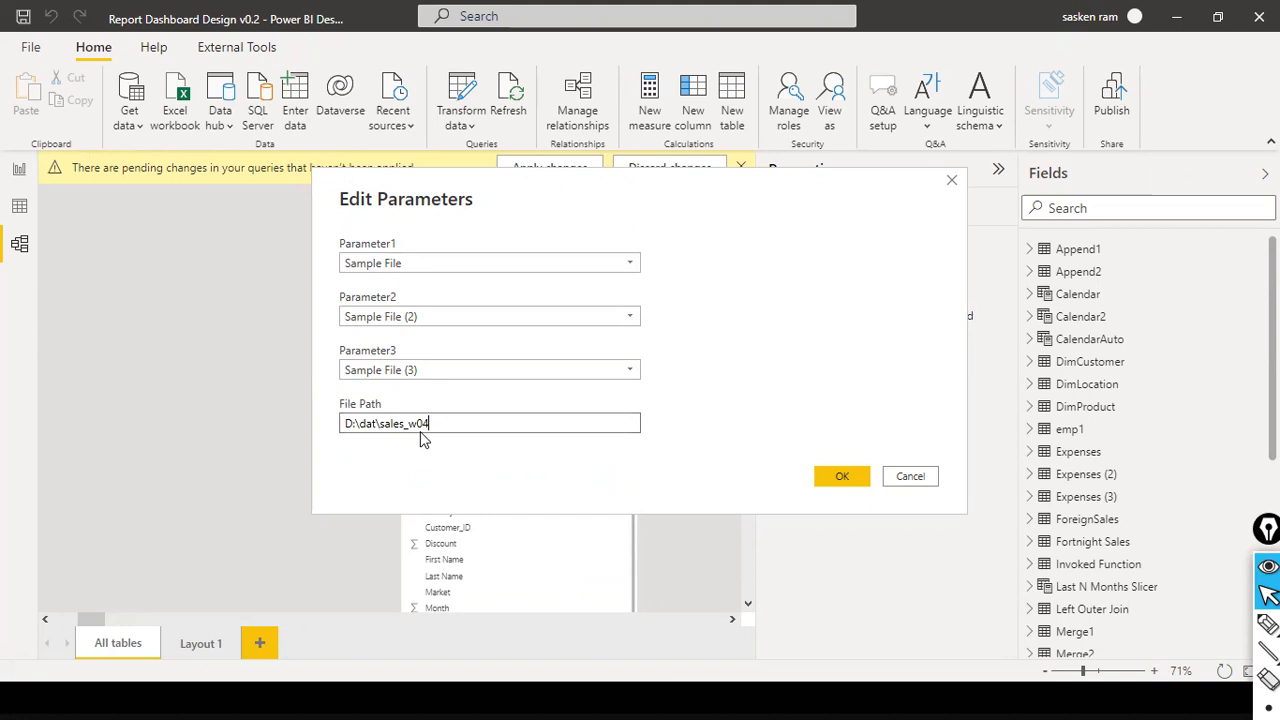
pyautogui.moveTo(341, 431); pyautogui.dragTo(444, 420)
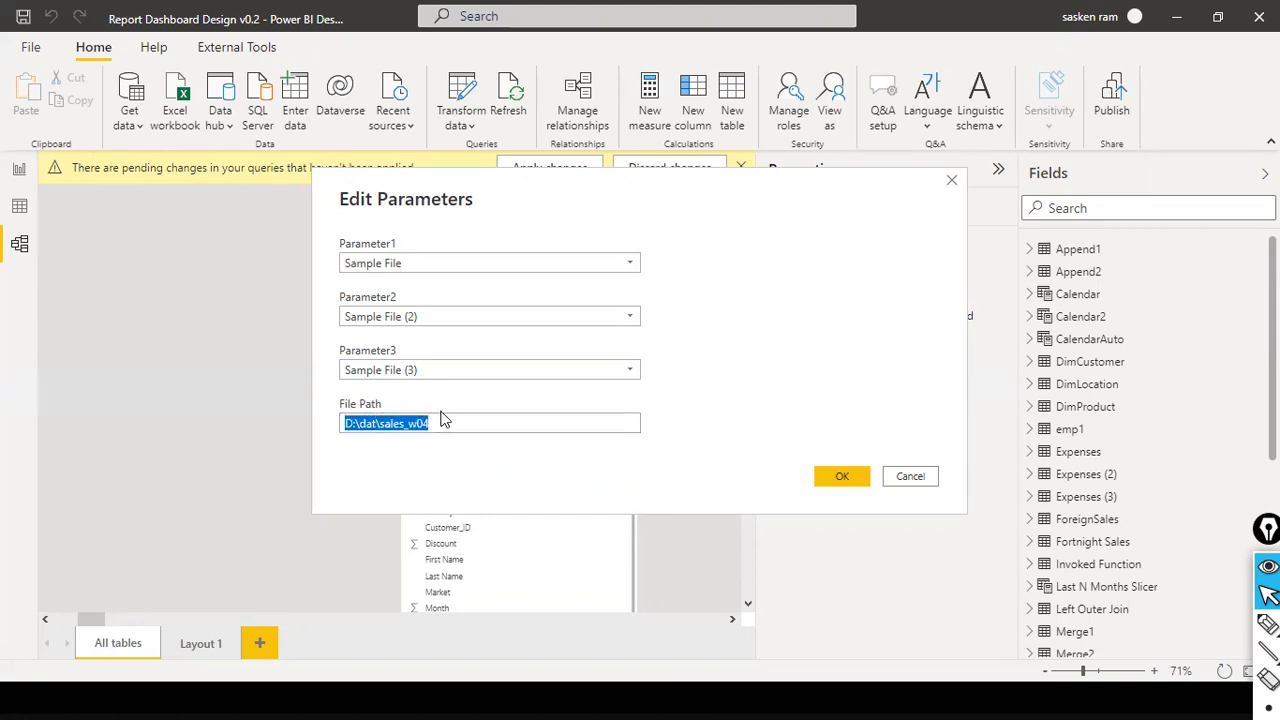
pyautogui.click(379, 428)
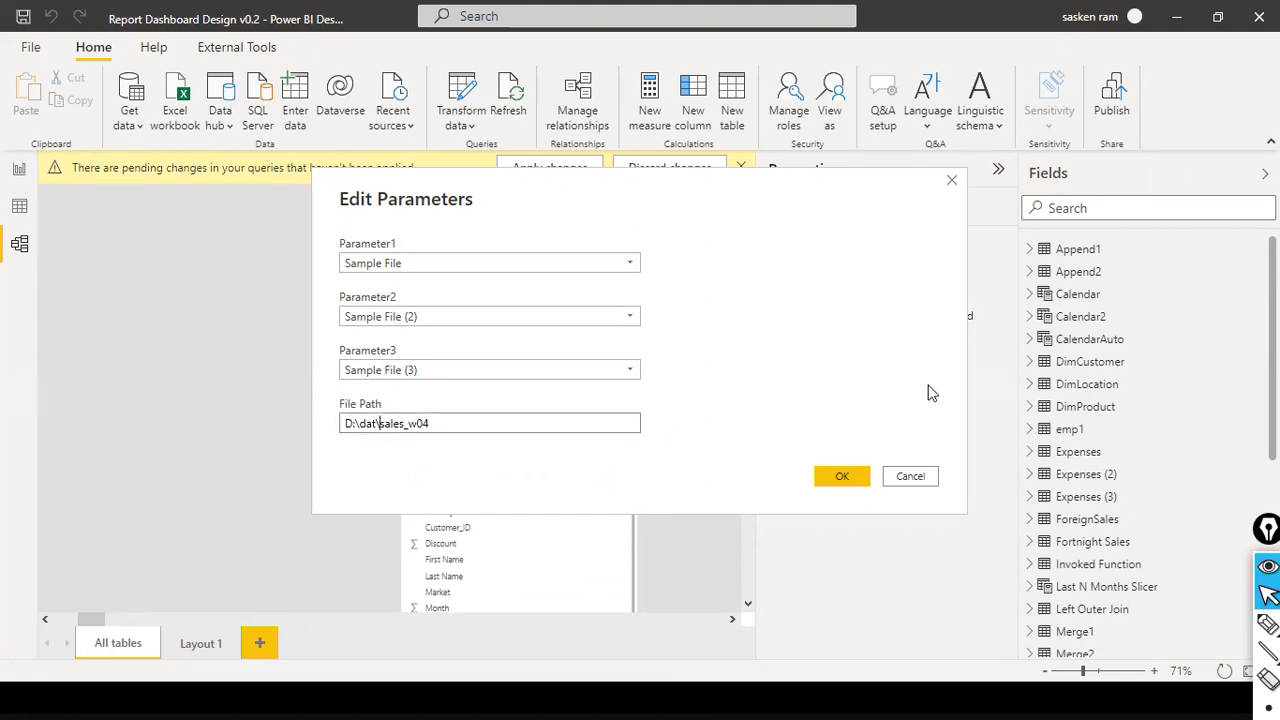
pyautogui.write('QA\\')
pyautogui.hotkey('shift', 'End')
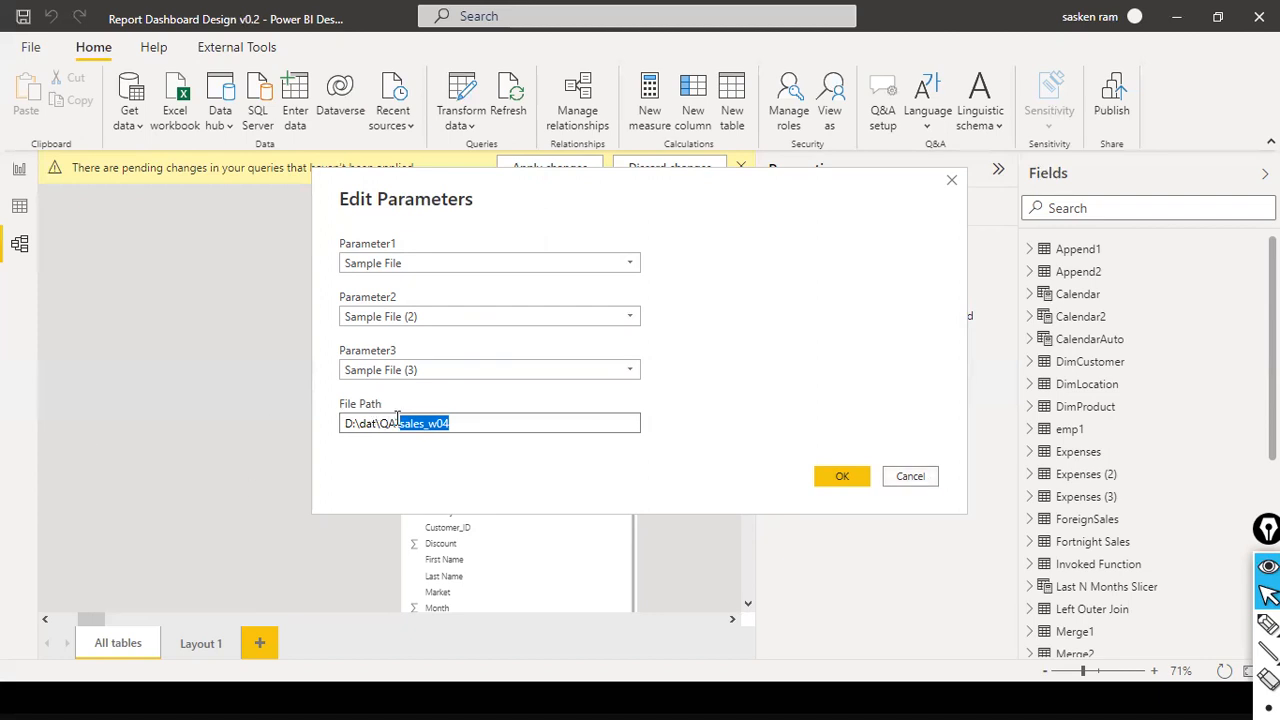
pyautogui.click(908, 476)
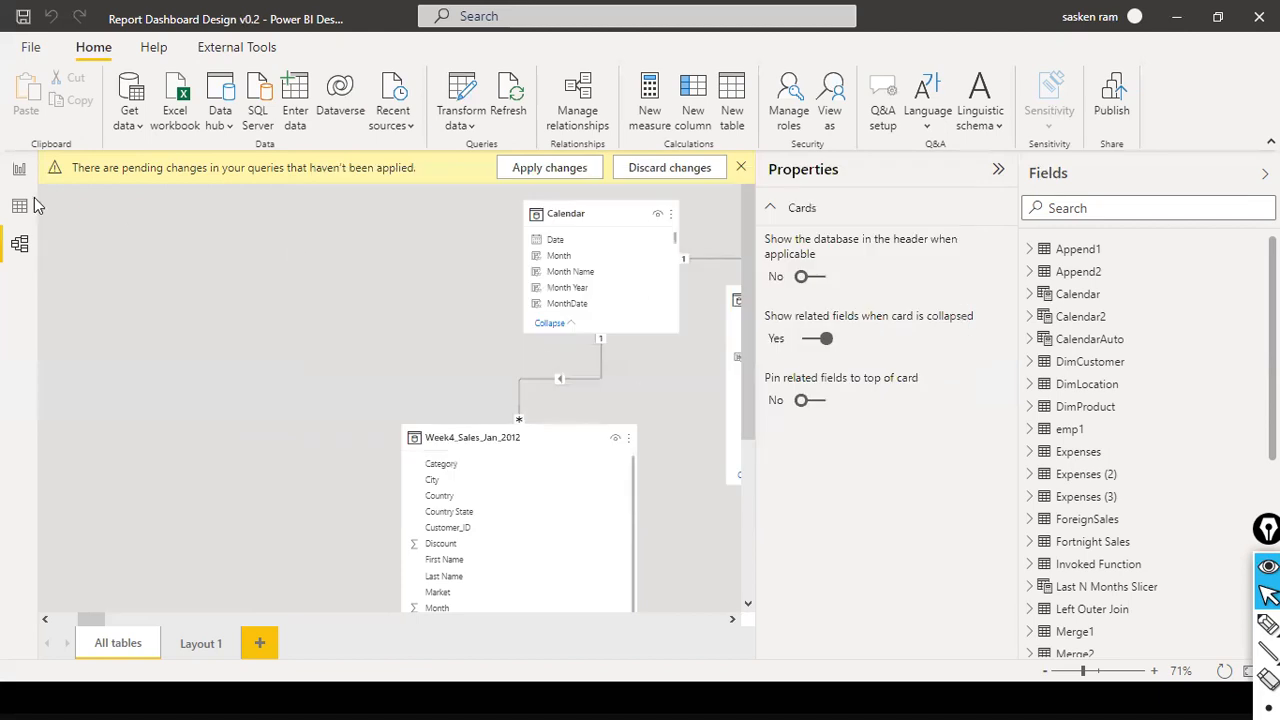
# - Try to apply the pending query changes, close the load report, and discard all the pending changes
pyautogui.click(640, 172)
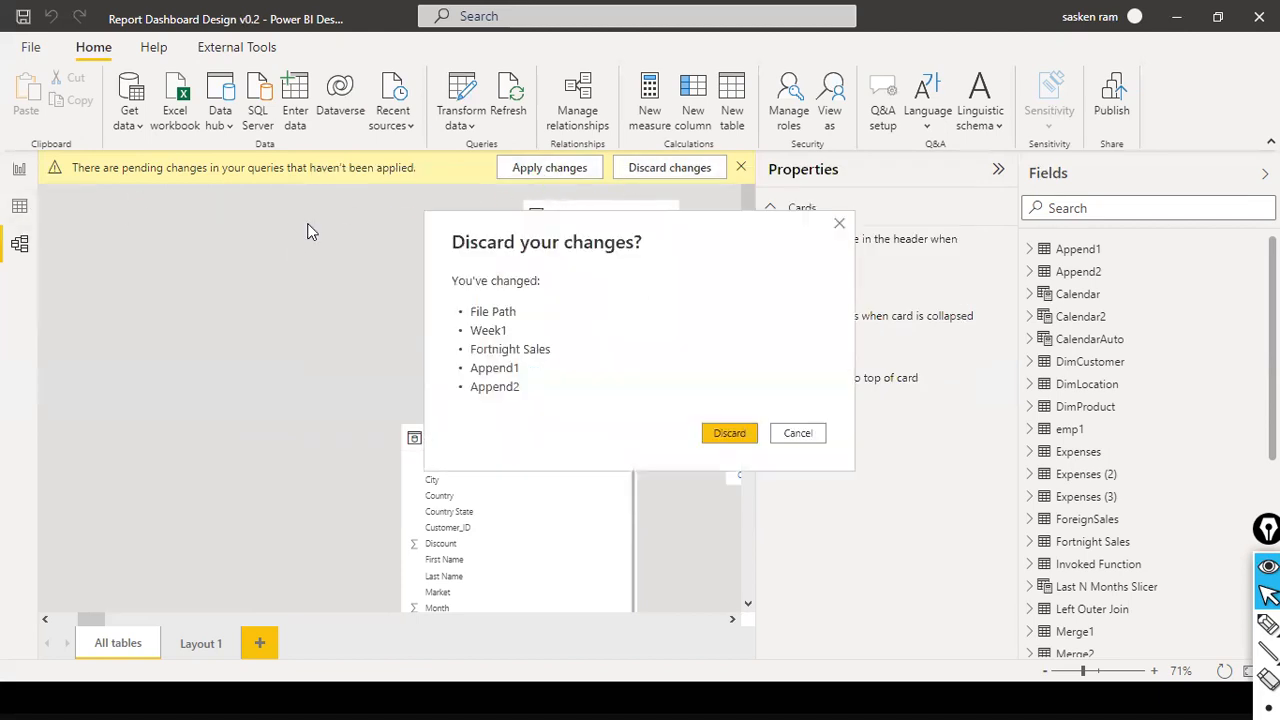
pyautogui.click(798, 433)
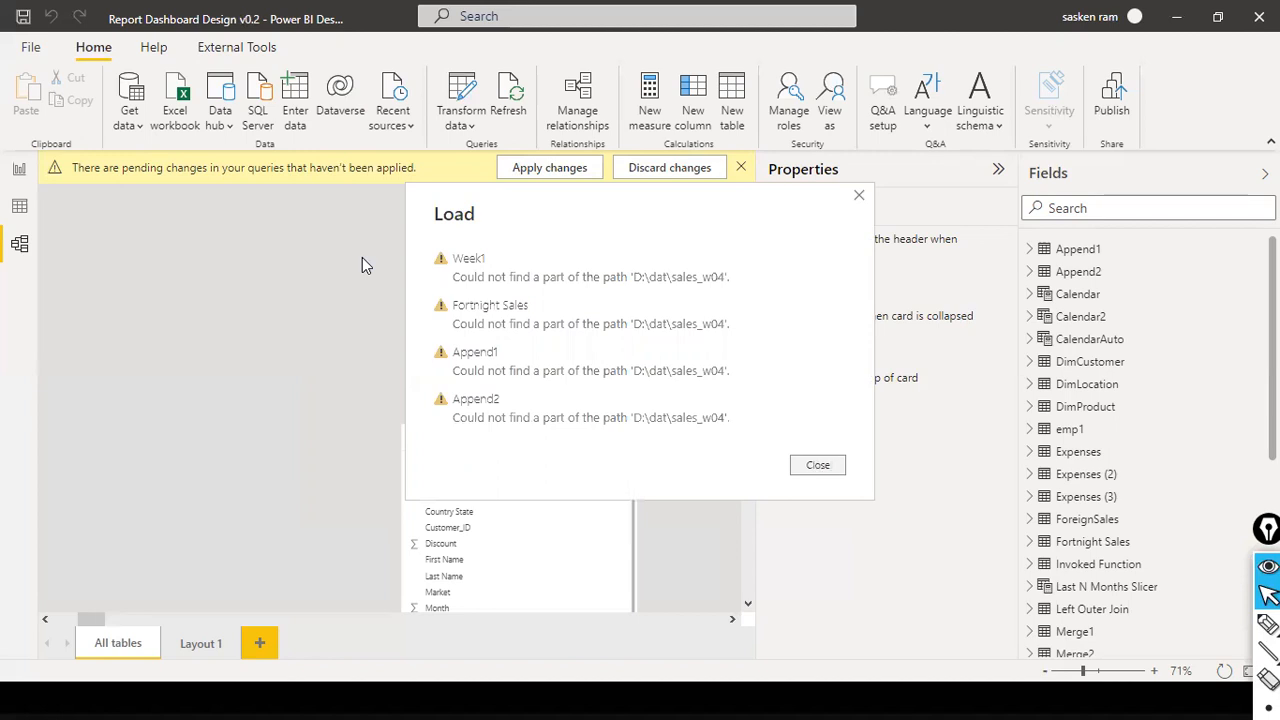
pyautogui.click(812, 465)
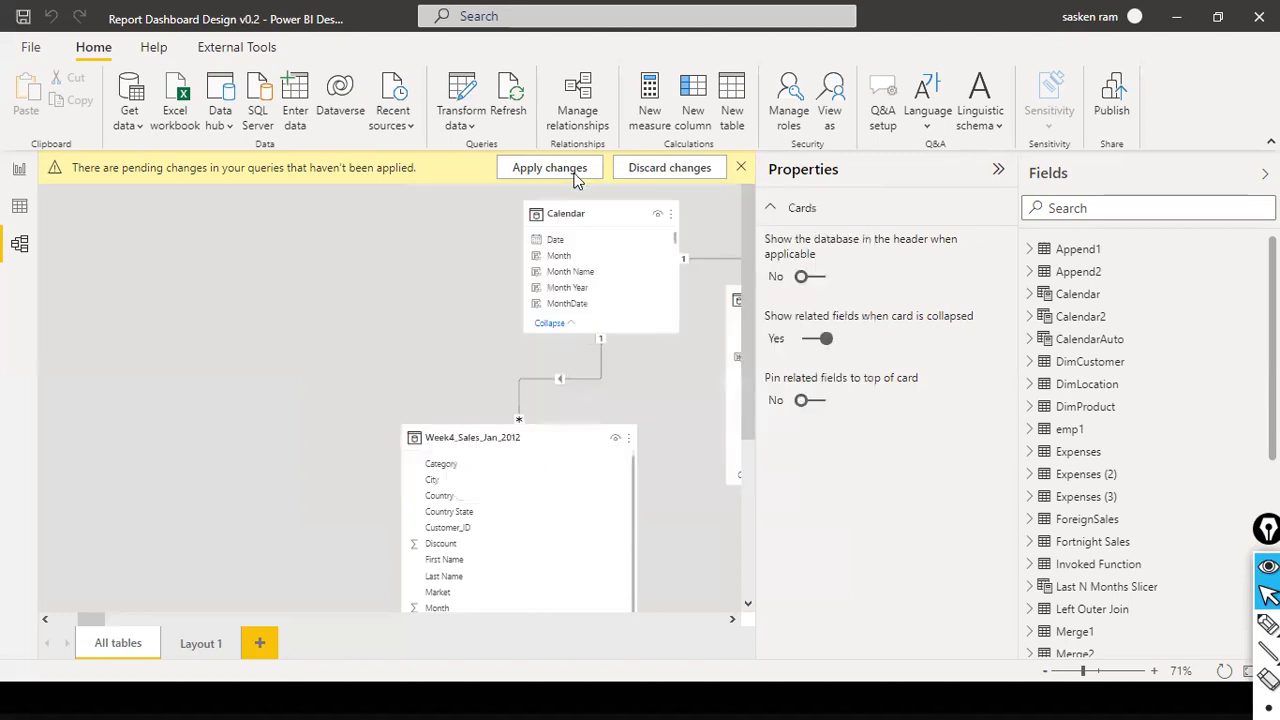
pyautogui.click(481, 130)
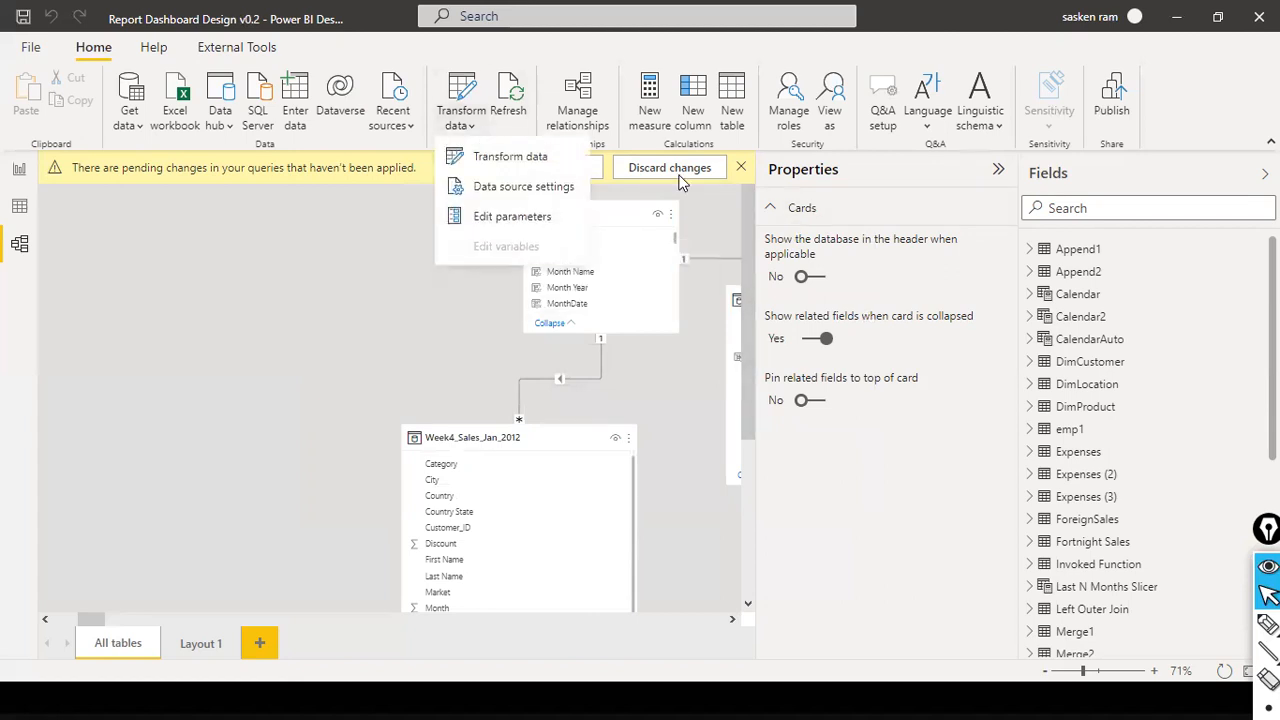
pyautogui.click(717, 177)
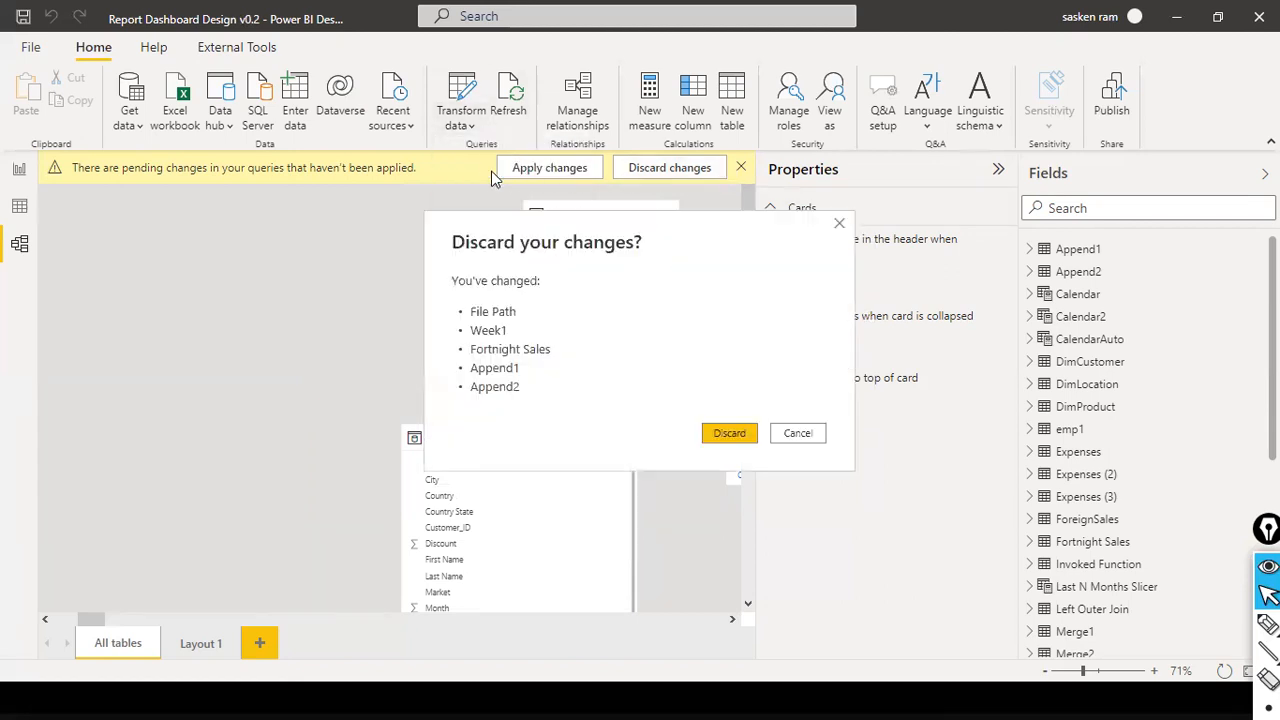
pyautogui.click(729, 433)
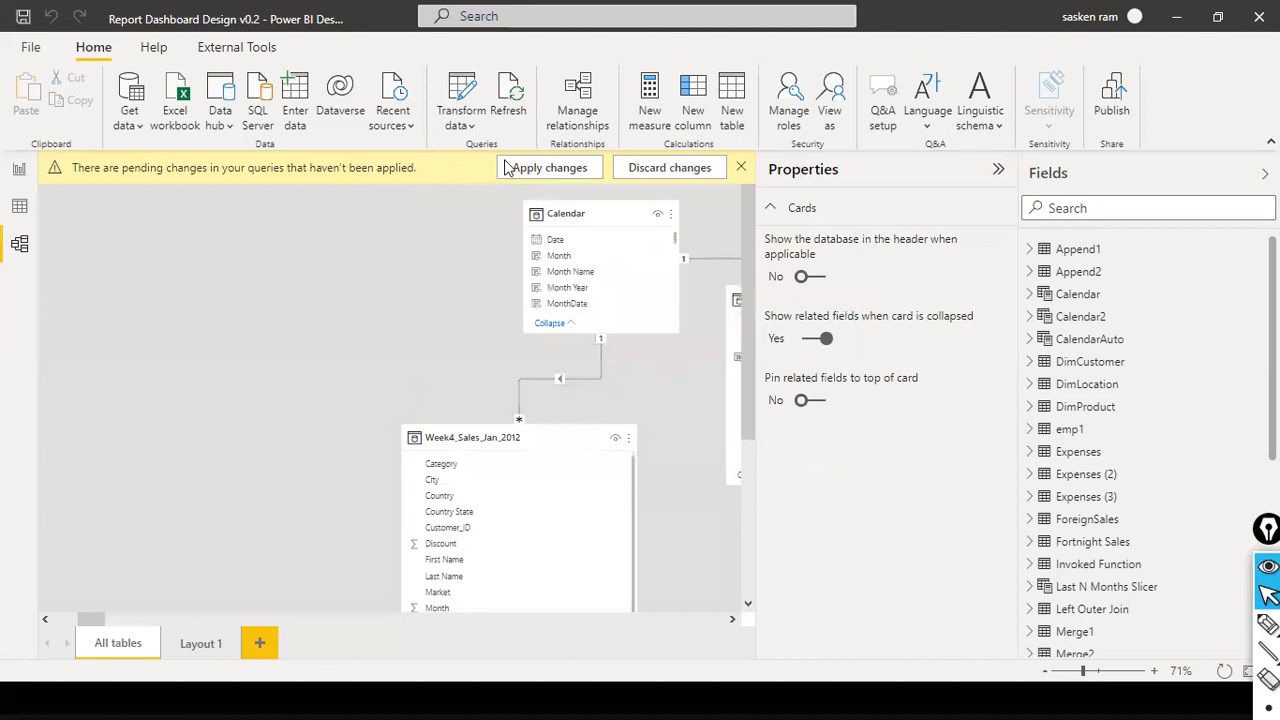
# - Check the file path in the append1.xlsx source's settings and close the data source settings
pyautogui.click(460, 125)
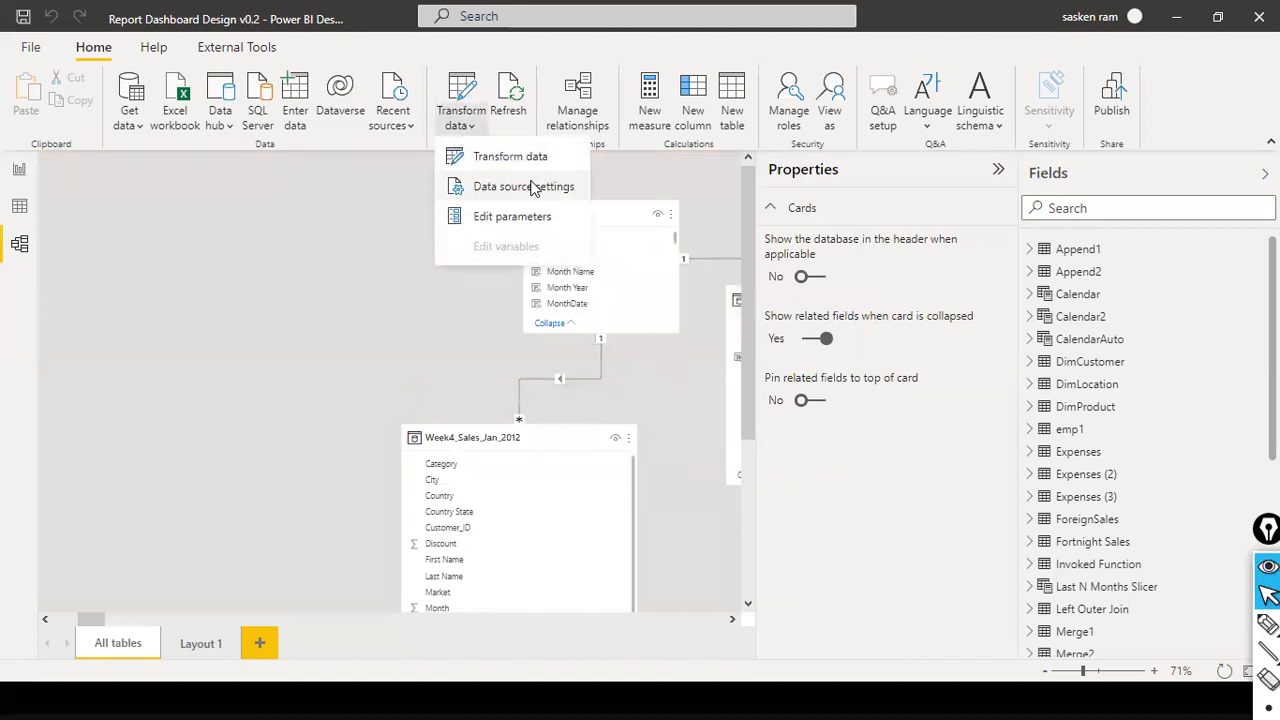
pyautogui.click(532, 187)
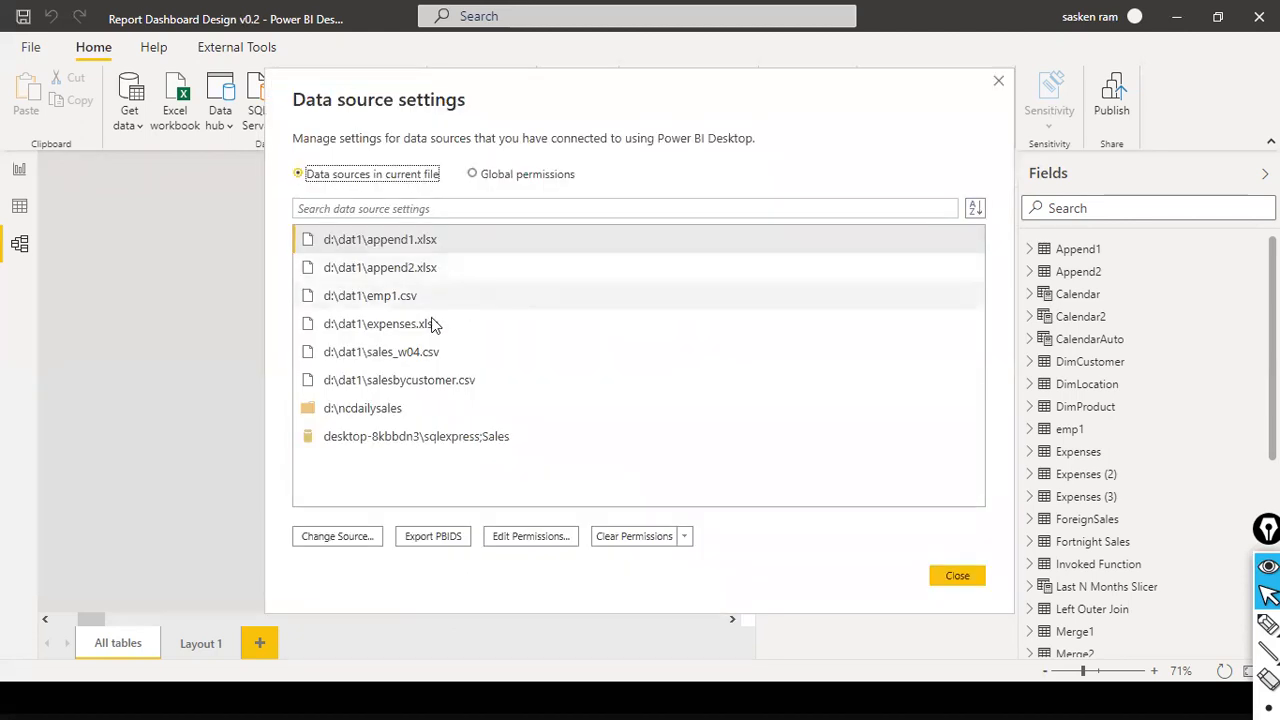
pyautogui.click(358, 536)
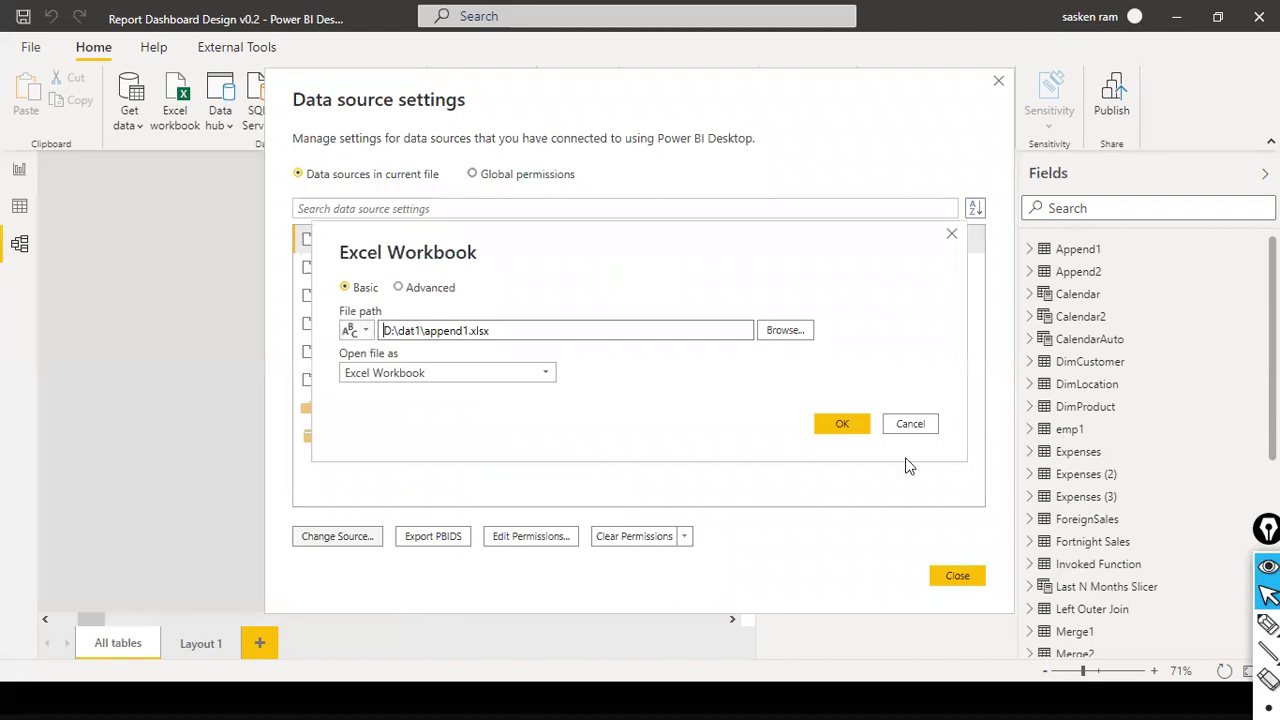
pyautogui.click(845, 424)
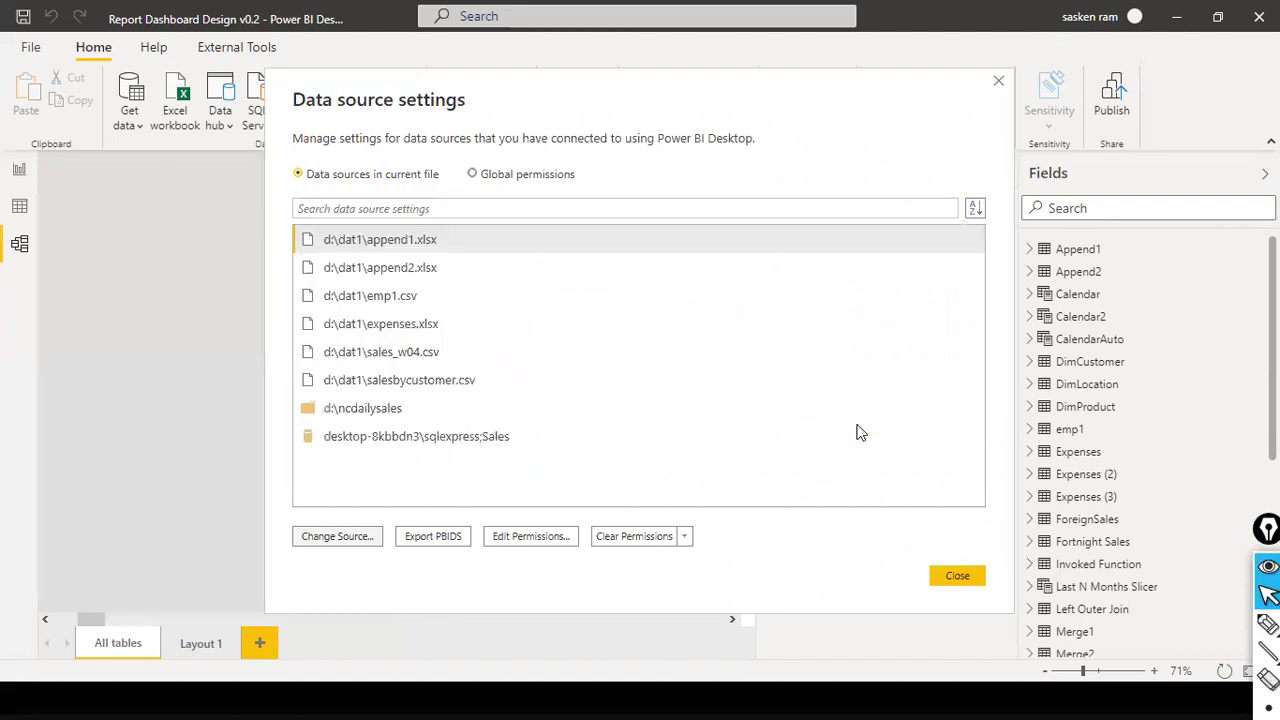
pyautogui.click(943, 575)
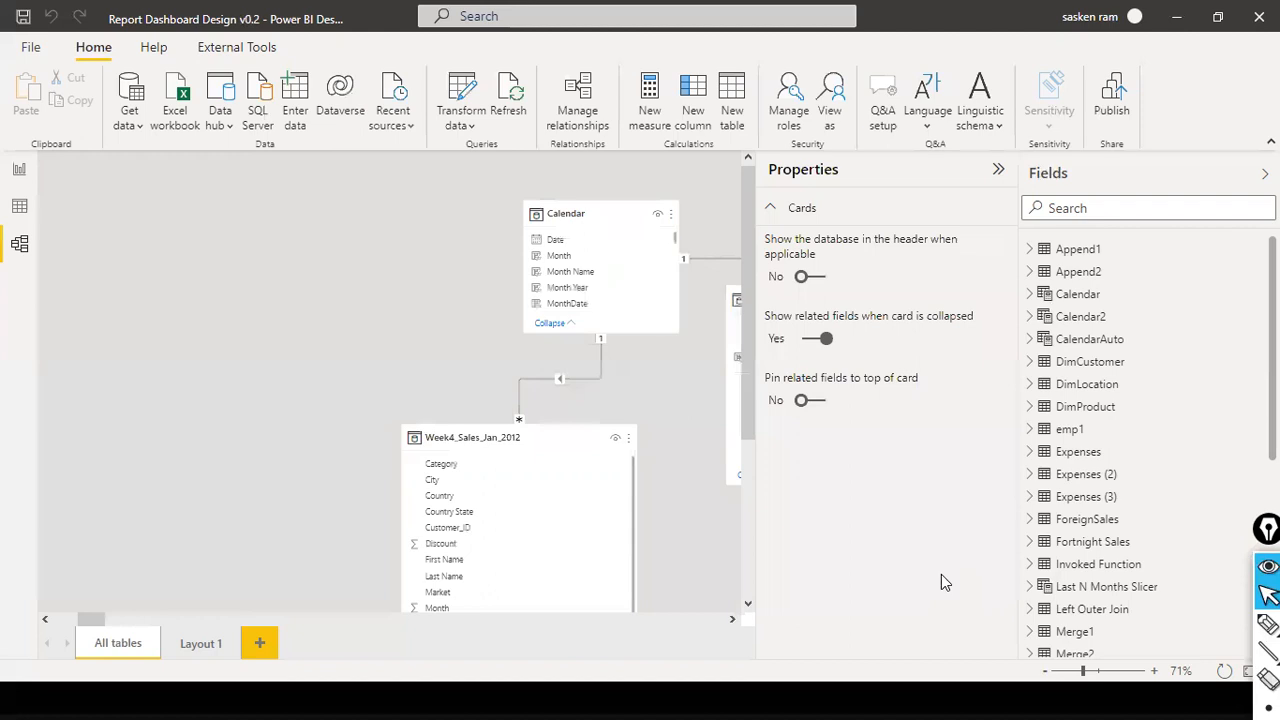
# - Save the report under its existing name
pyautogui.click(30, 47)
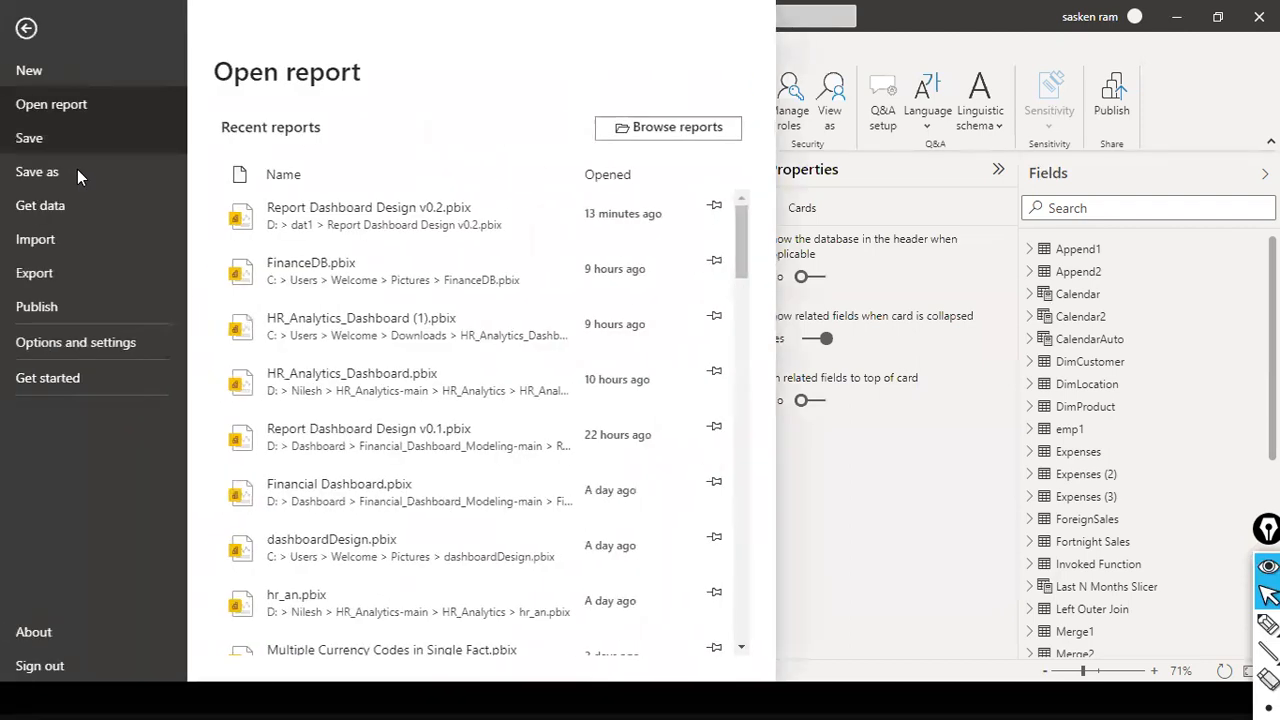
pyautogui.click(54, 134)
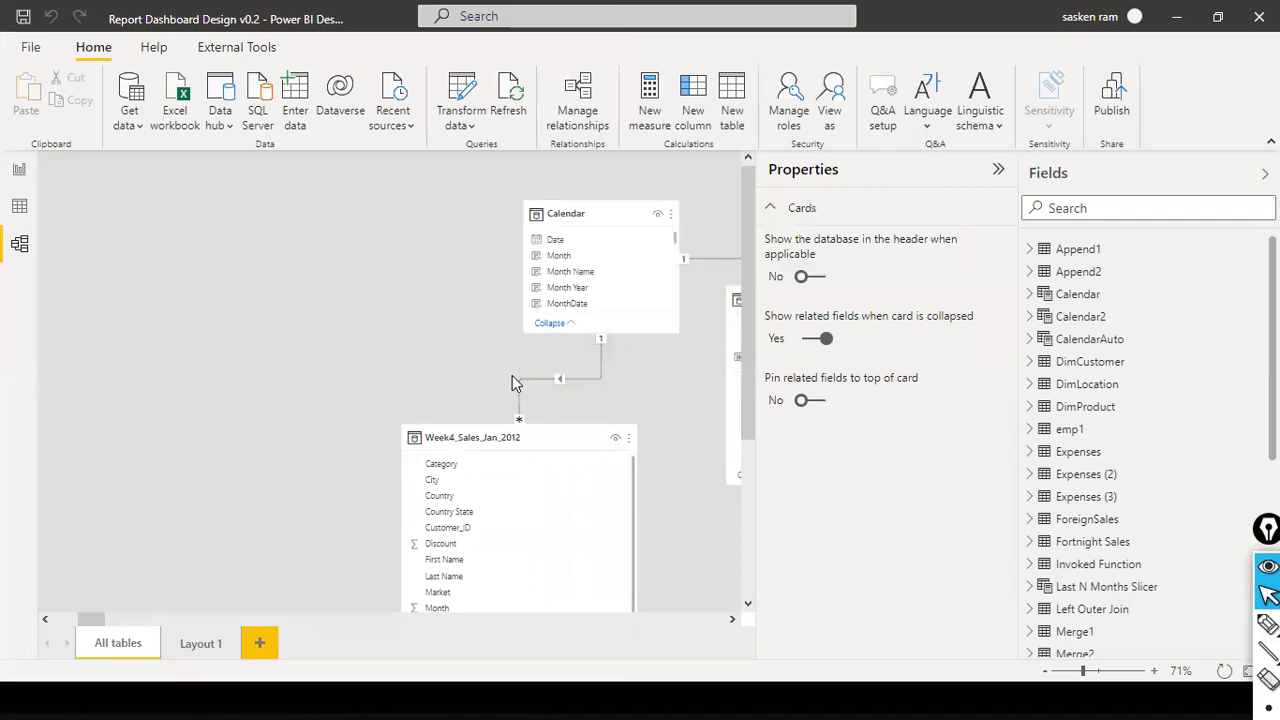
# - Open the report's queries in the Power Query Editor
pyautogui.click(458, 124)
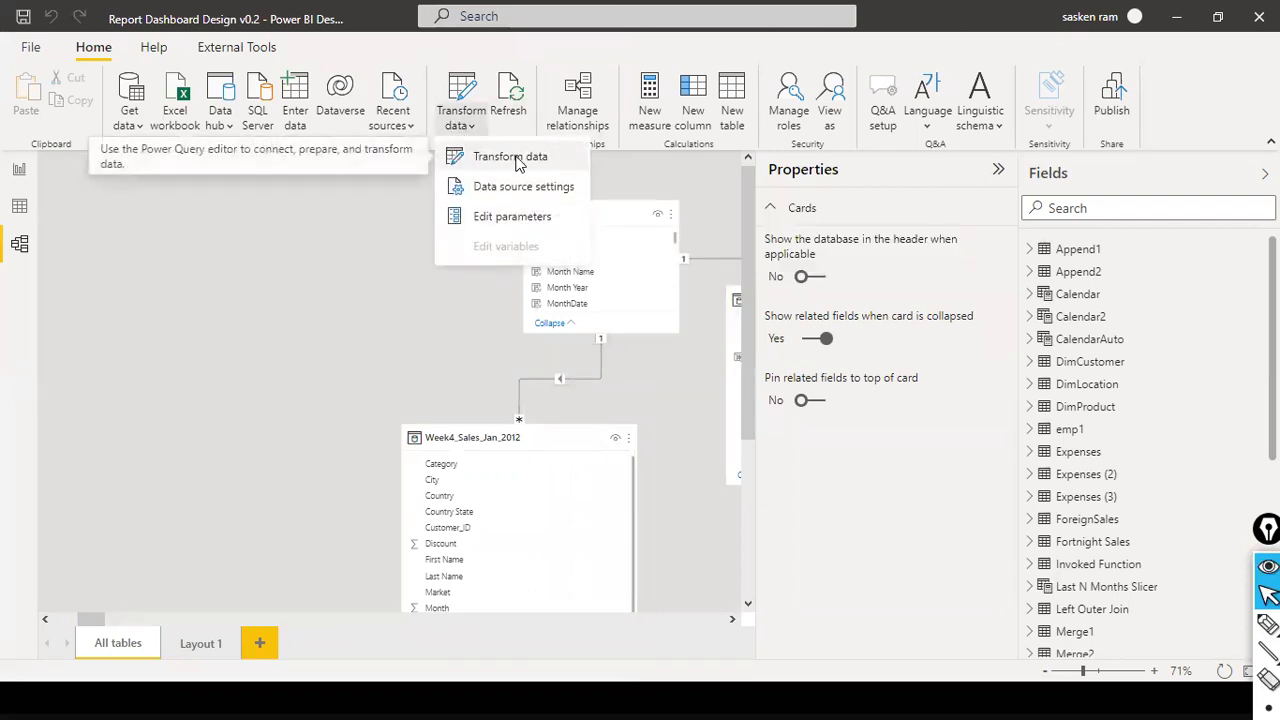
pyautogui.click(510, 158)
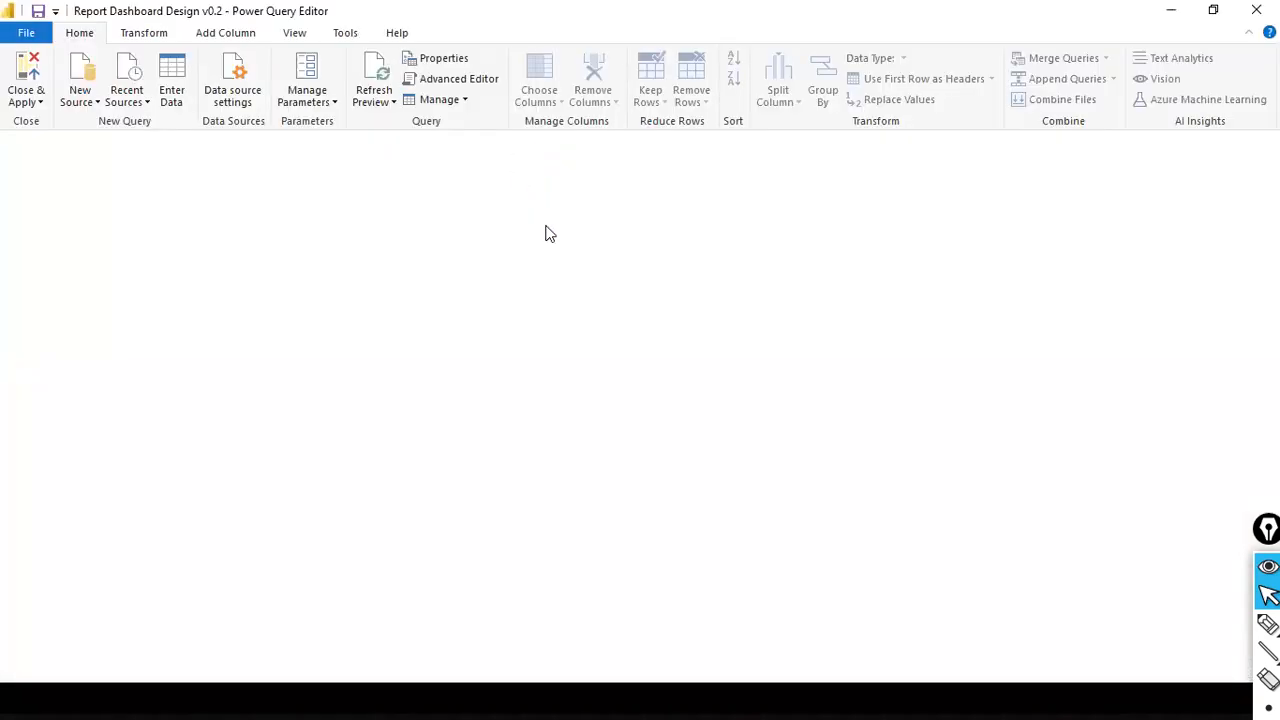
# - Switch to the PowerPoint slide show and advance to the slide on creating 3 different types of parameters
pyautogui.hotkey('alt', 'Tab')
pyautogui.hotkey('alt', 'Tab')
pyautogui.hotkey('alt', 'Tab')
pyautogui.hotkey('alt', 'Tab')
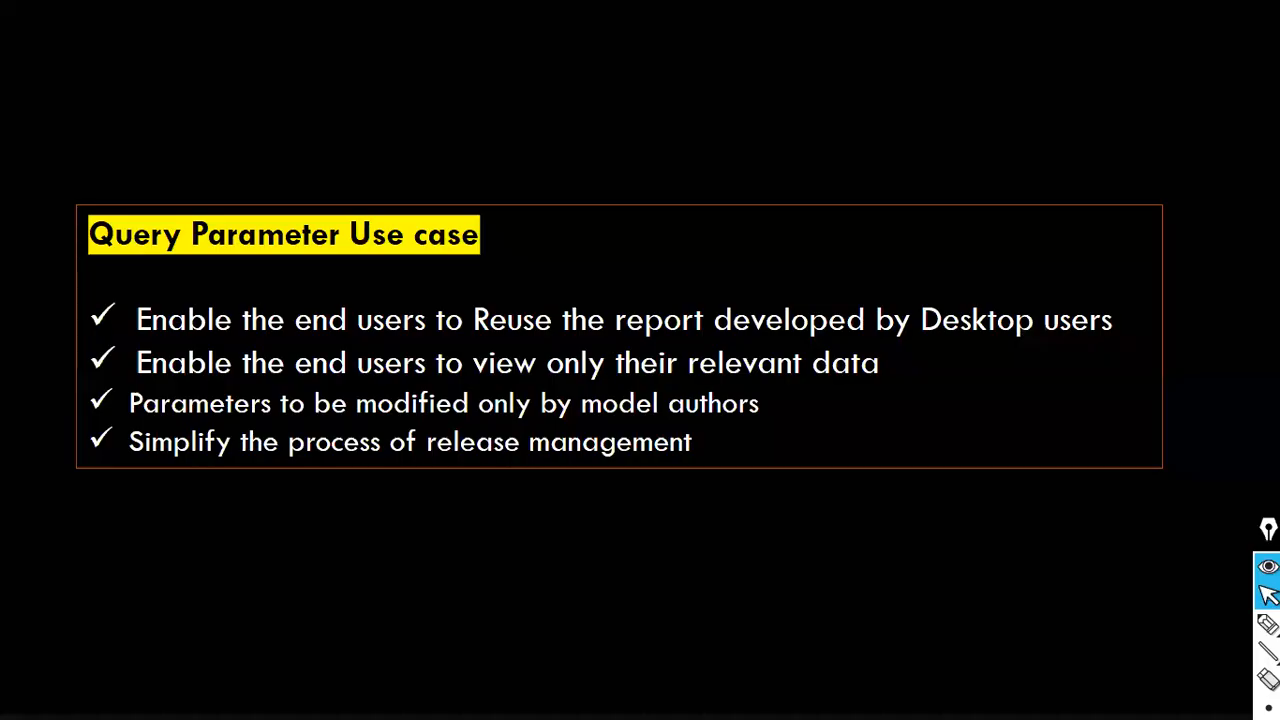
pyautogui.press('Right')
pyautogui.press('Right')
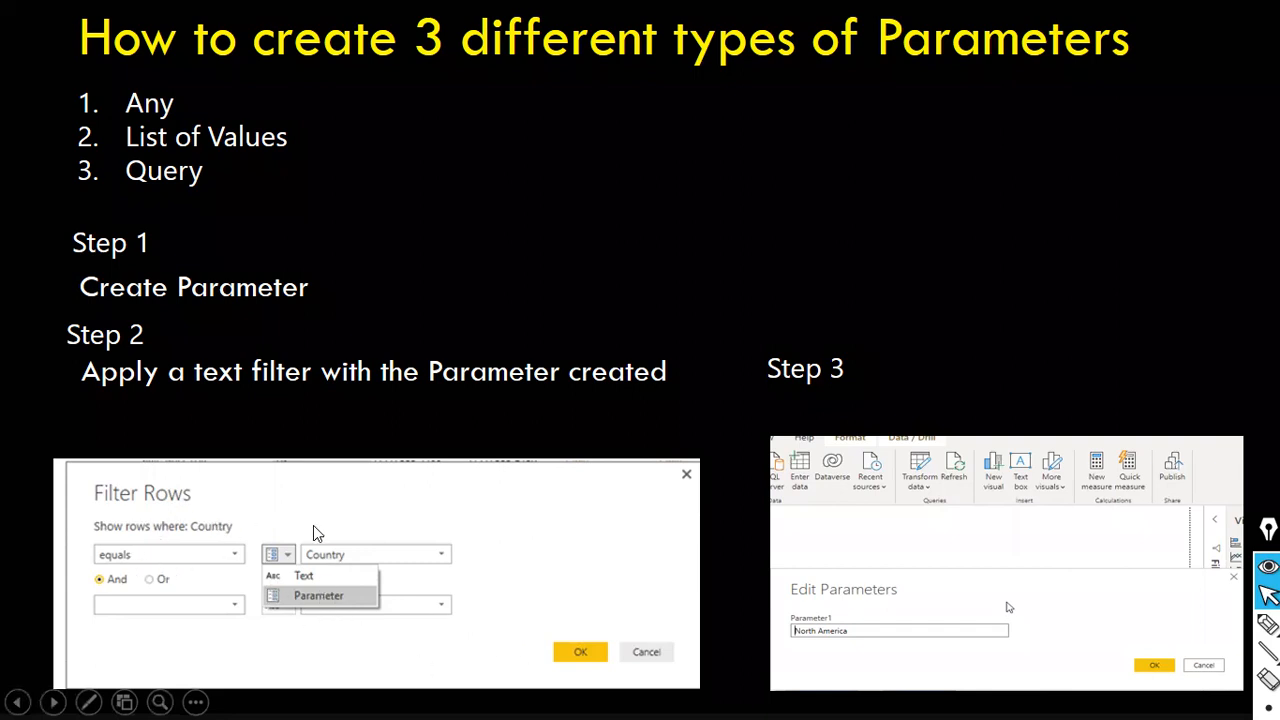
# - Annotate the slide with red arrows pointing to the Country filter, the Parameter option, and the Any and List of Values types
pyautogui.hotkey('ctrl', 'shift', 'a')
pyautogui.moveTo(320, 484); pyautogui.dragTo(250, 518)
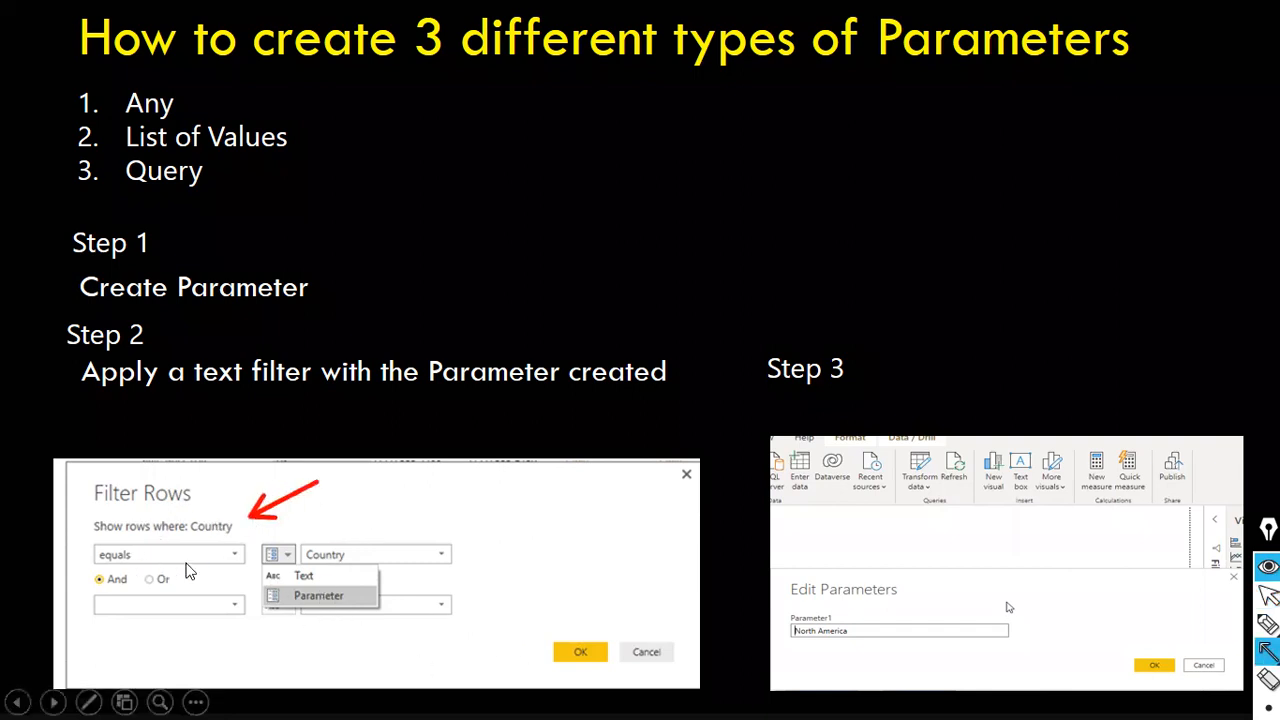
pyautogui.moveTo(186, 563)
pyautogui.mouseDown()
pyautogui.moveTo(306, 585)
pyautogui.moveTo(287, 597)
pyautogui.mouseUp()
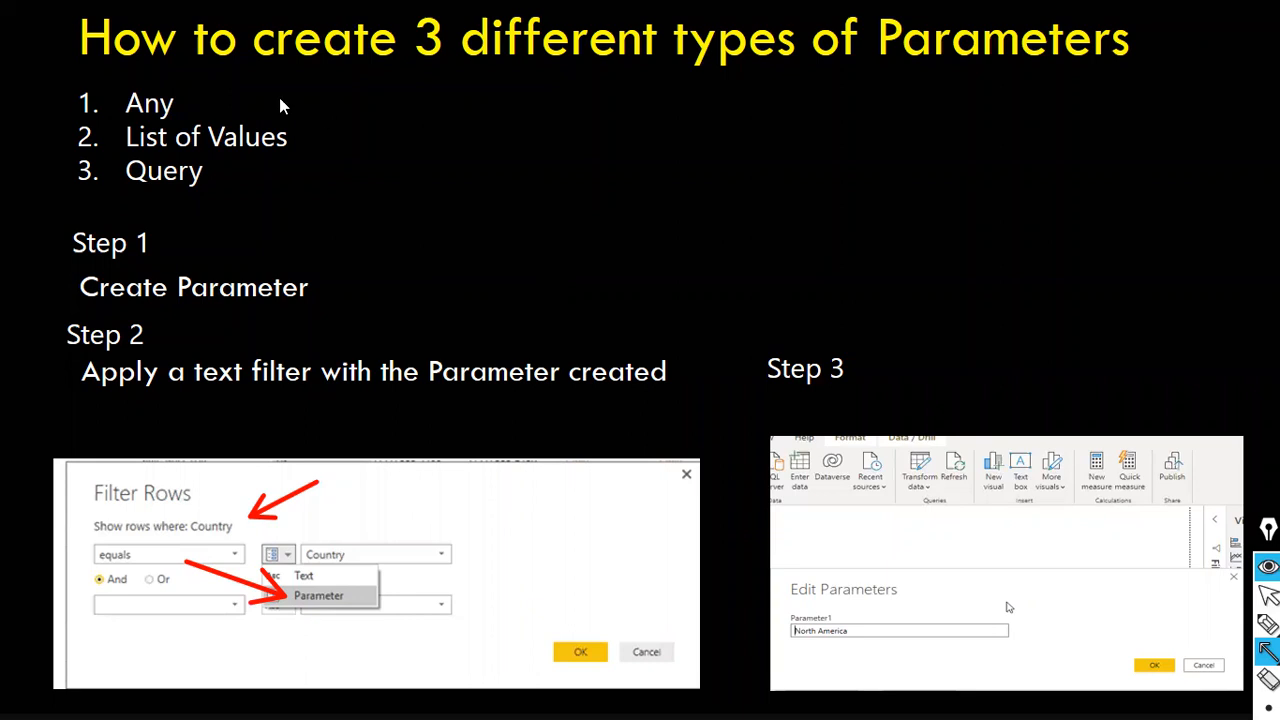
pyautogui.moveTo(535, 97); pyautogui.dragTo(200, 100)
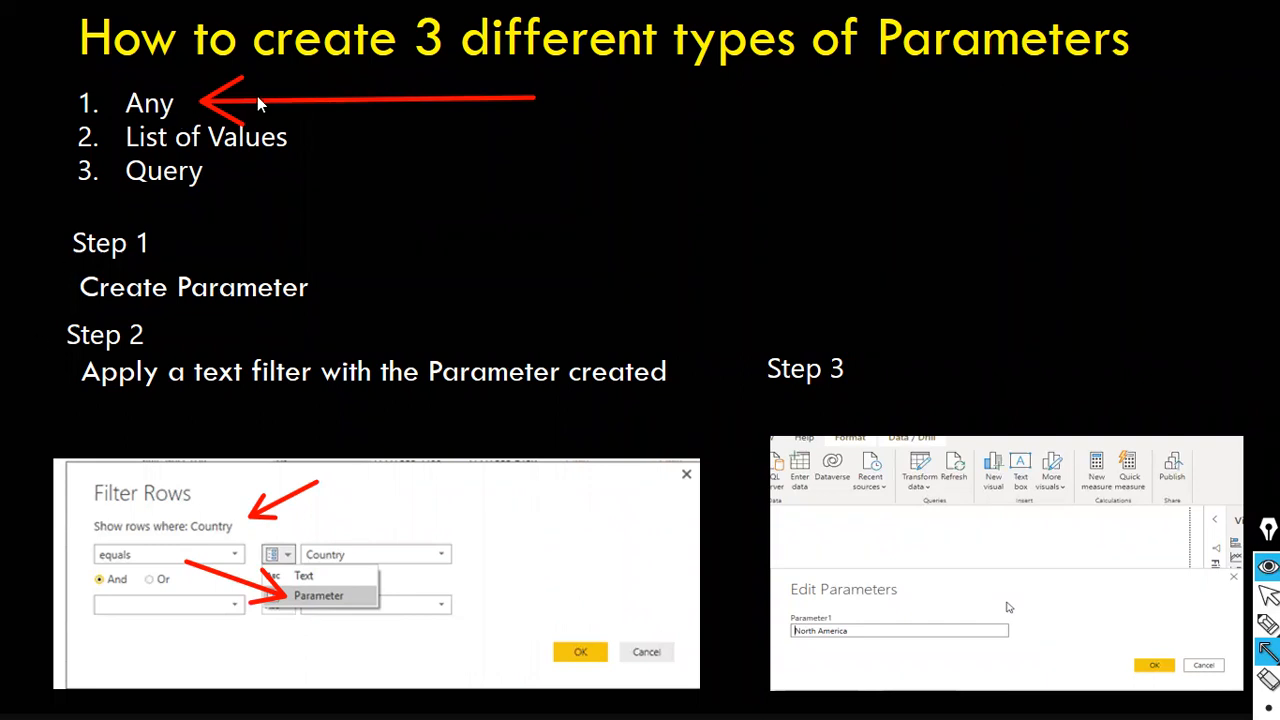
pyautogui.moveTo(508, 143); pyautogui.dragTo(306, 143)
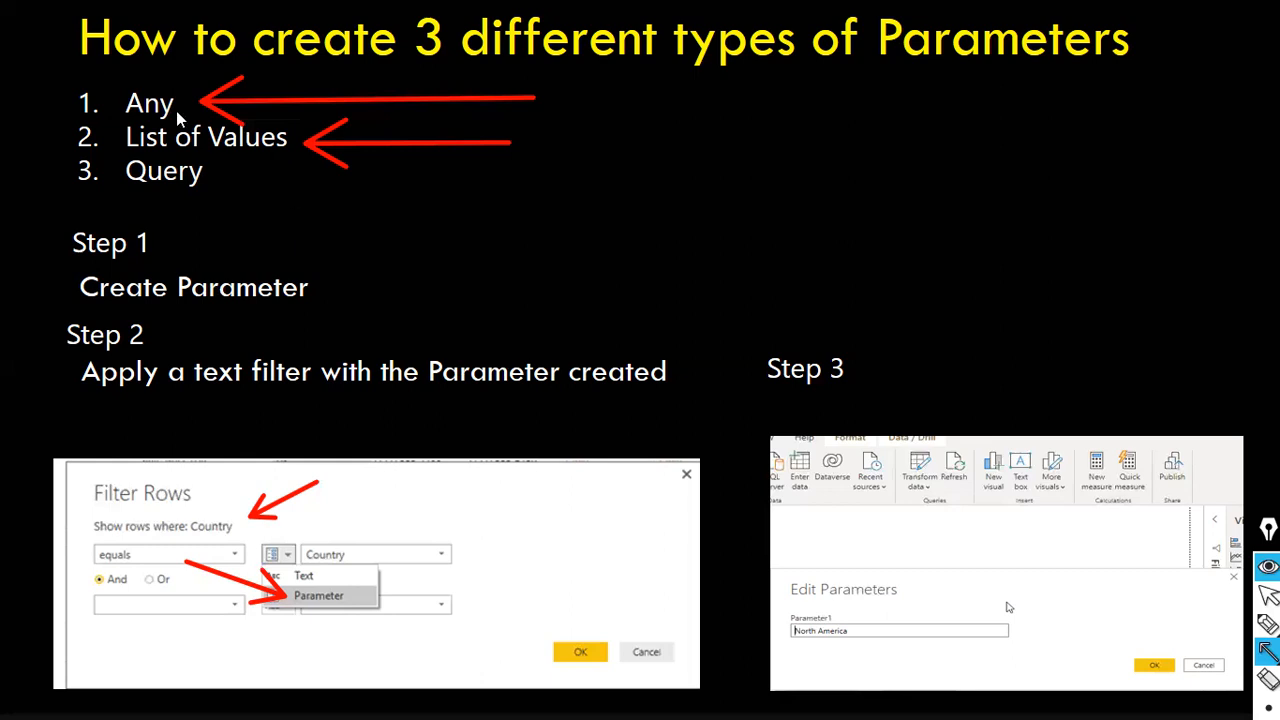
# - Switch to the Power Query Editor and clear the red arrow annotations from the screen
pyautogui.hotkey('alt', 'Tab')
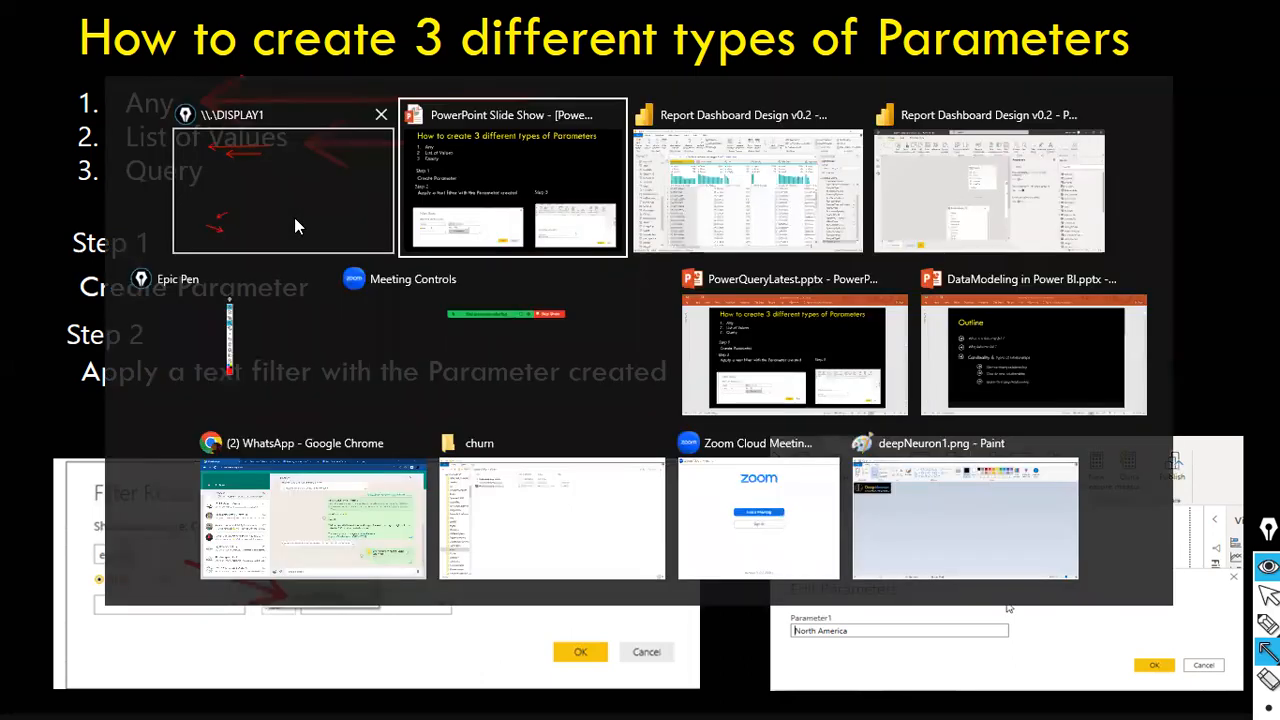
pyautogui.hotkey('alt', 'Tab')
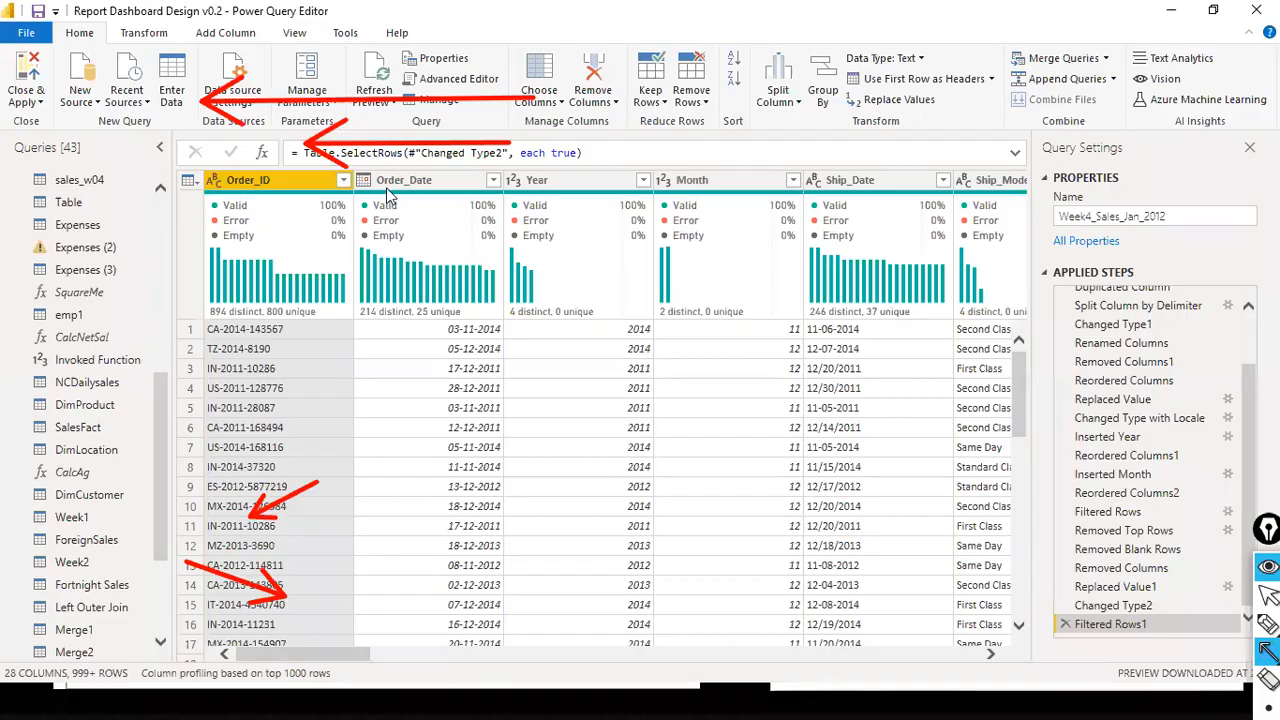
pyautogui.hotkey('ctrl', 'shift', '2')
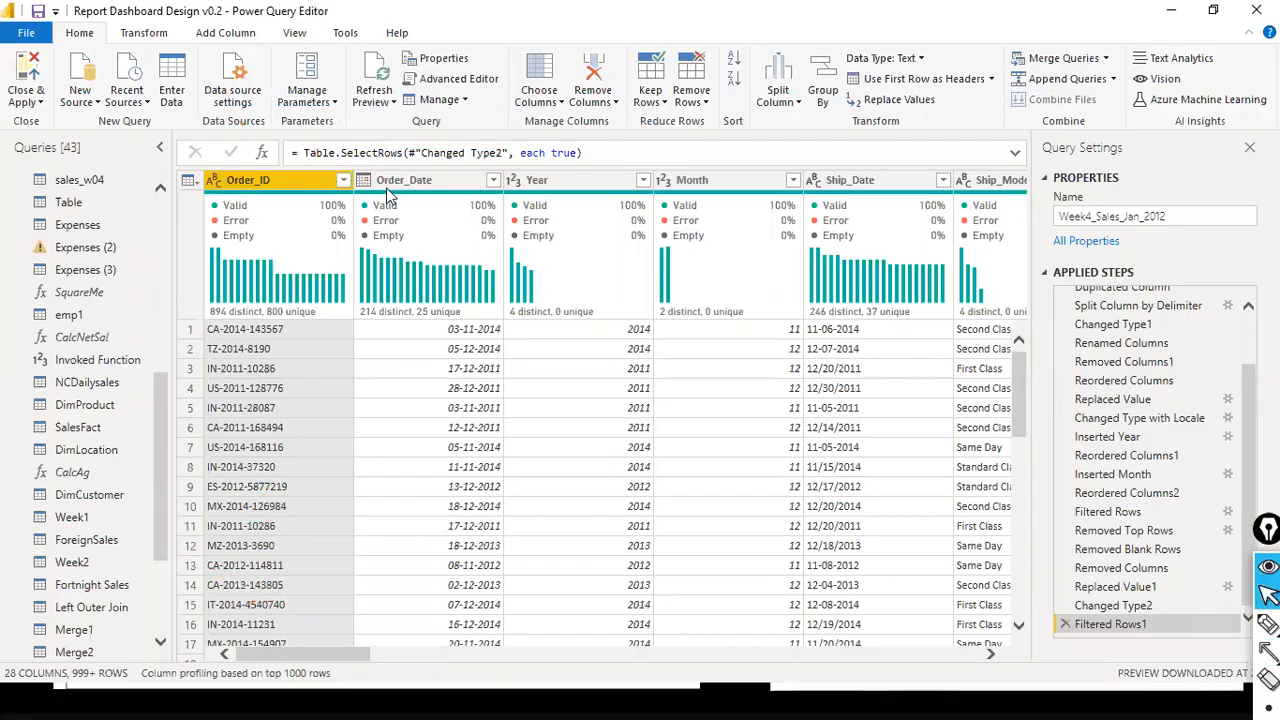
# - Collapse the Other Queries group and all three Transform File groups in the query list
pyautogui.scroll(3, 30, 260)
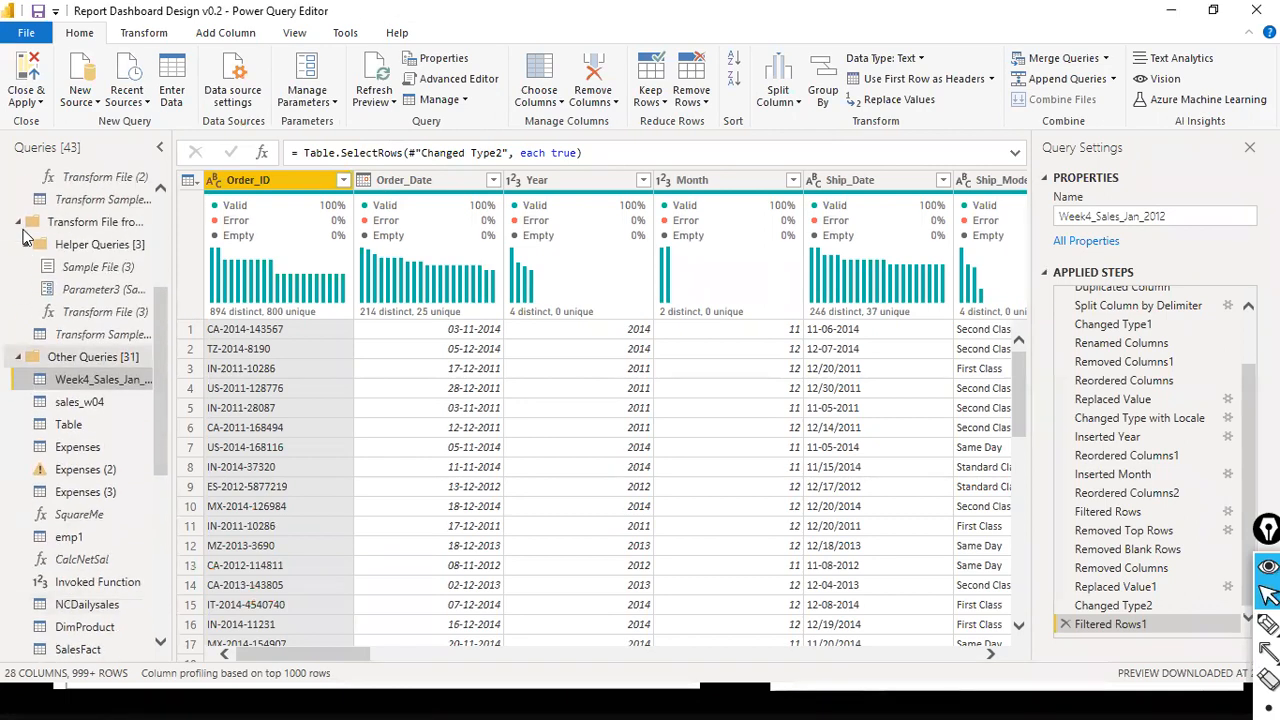
pyautogui.press('Left')
pyautogui.press('Left')
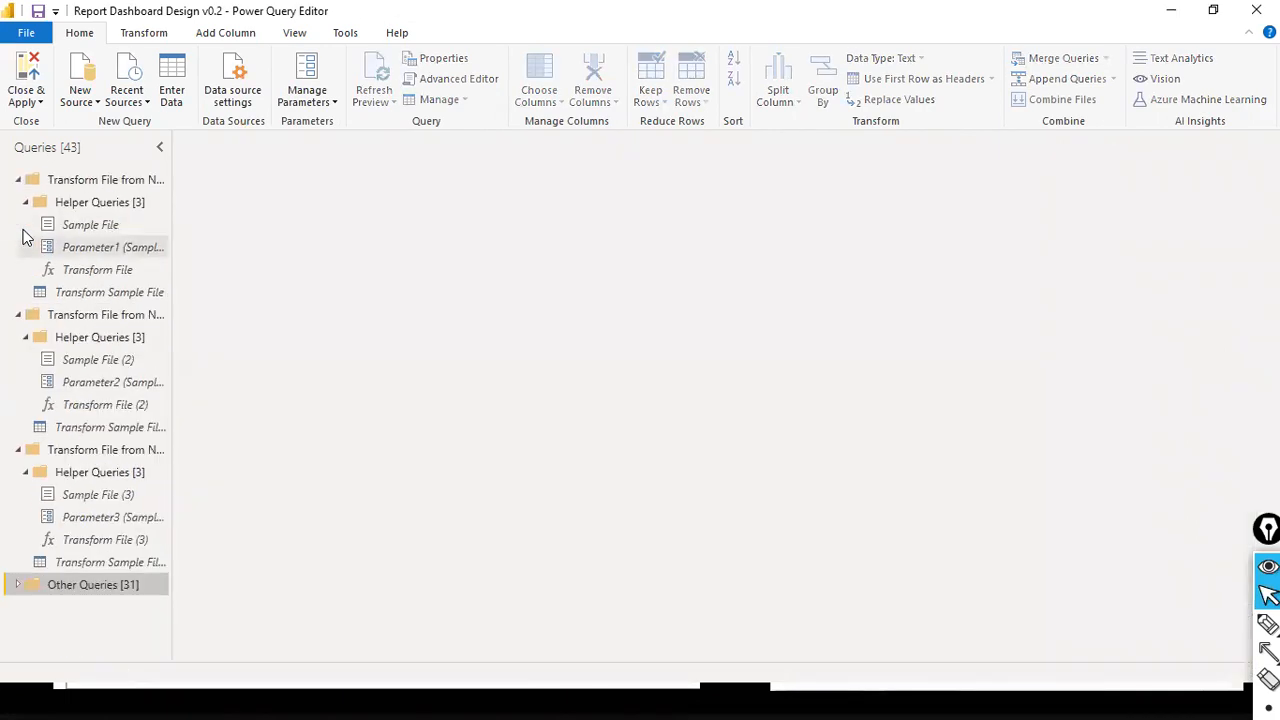
pyautogui.click(17, 181)
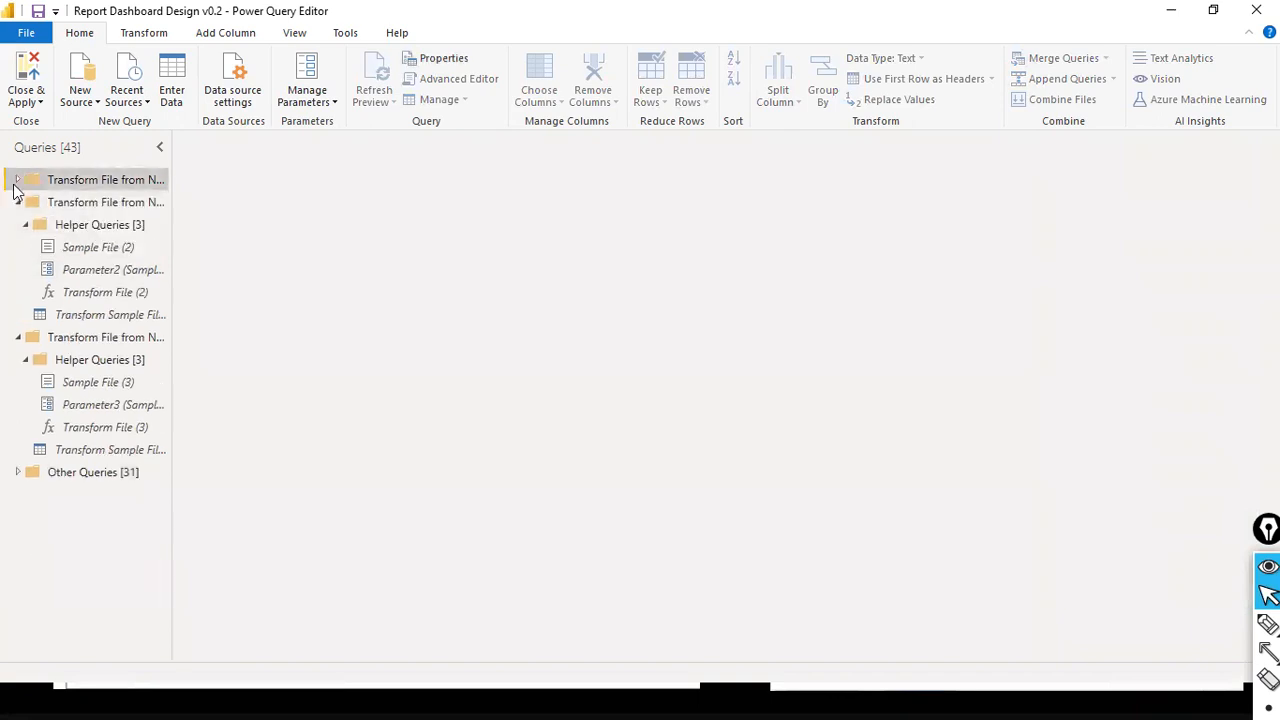
pyautogui.click(17, 203)
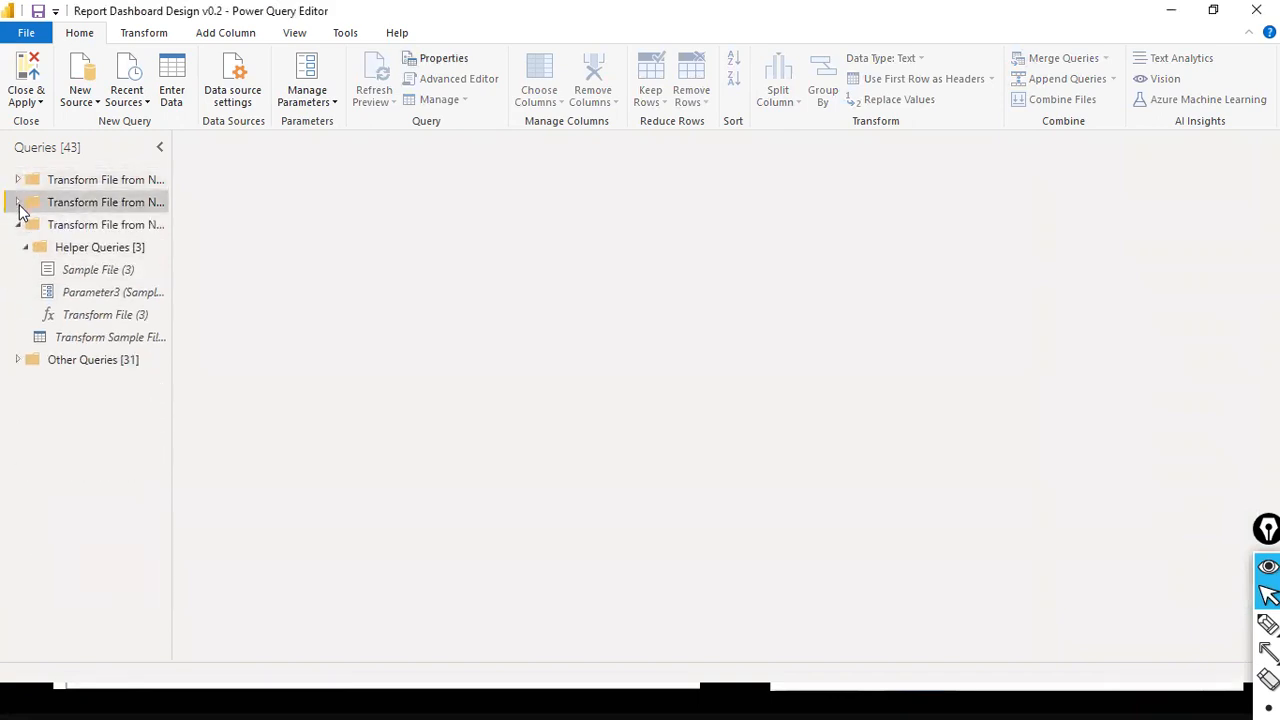
pyautogui.click(17, 226)
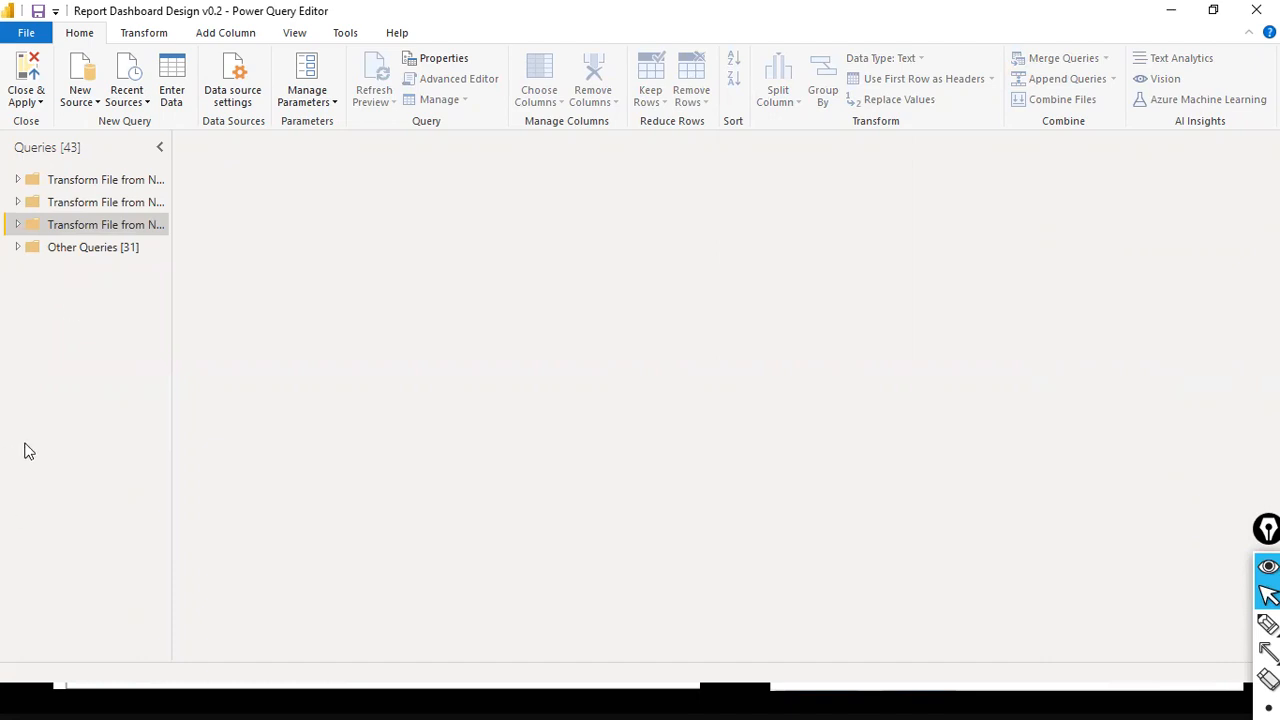
# - Start a new parameter, try to delete the existing Parameter1, and cancel the parameter management
pyautogui.rightClick(56, 318)
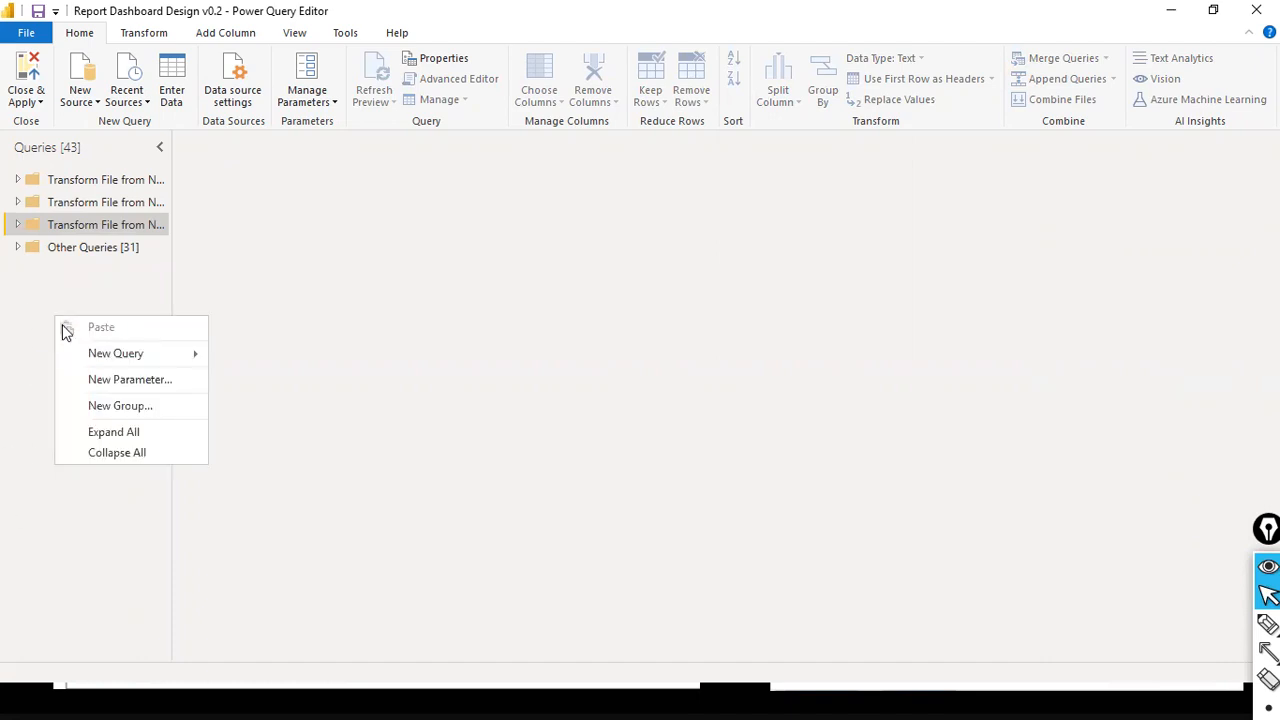
pyautogui.moveTo(122, 360)
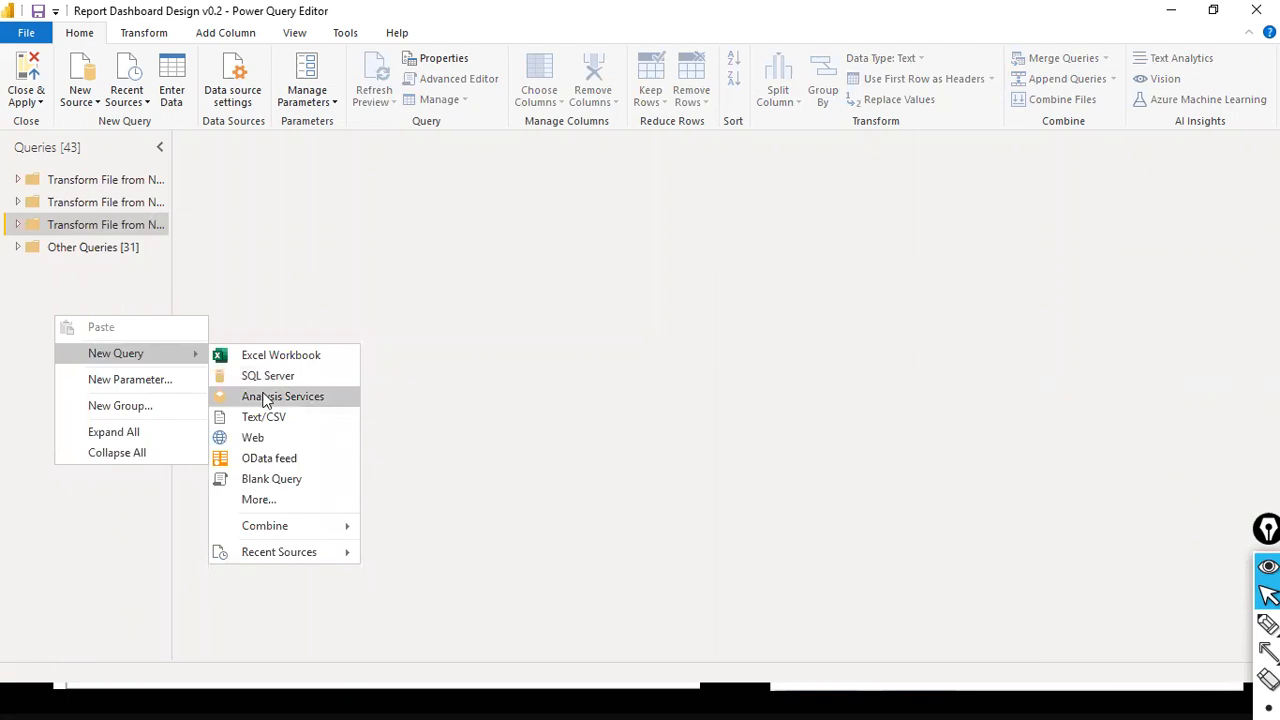
pyautogui.click(152, 381)
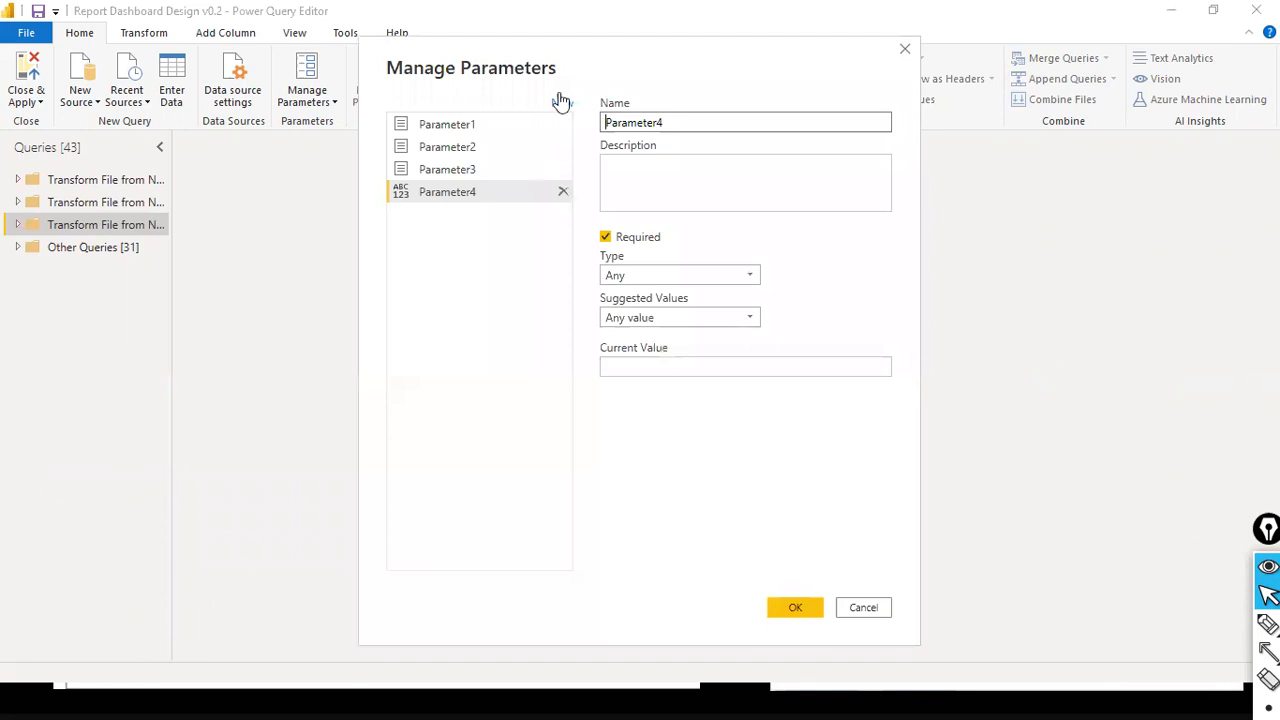
pyautogui.moveTo(560, 68); pyautogui.dragTo(419, 115)
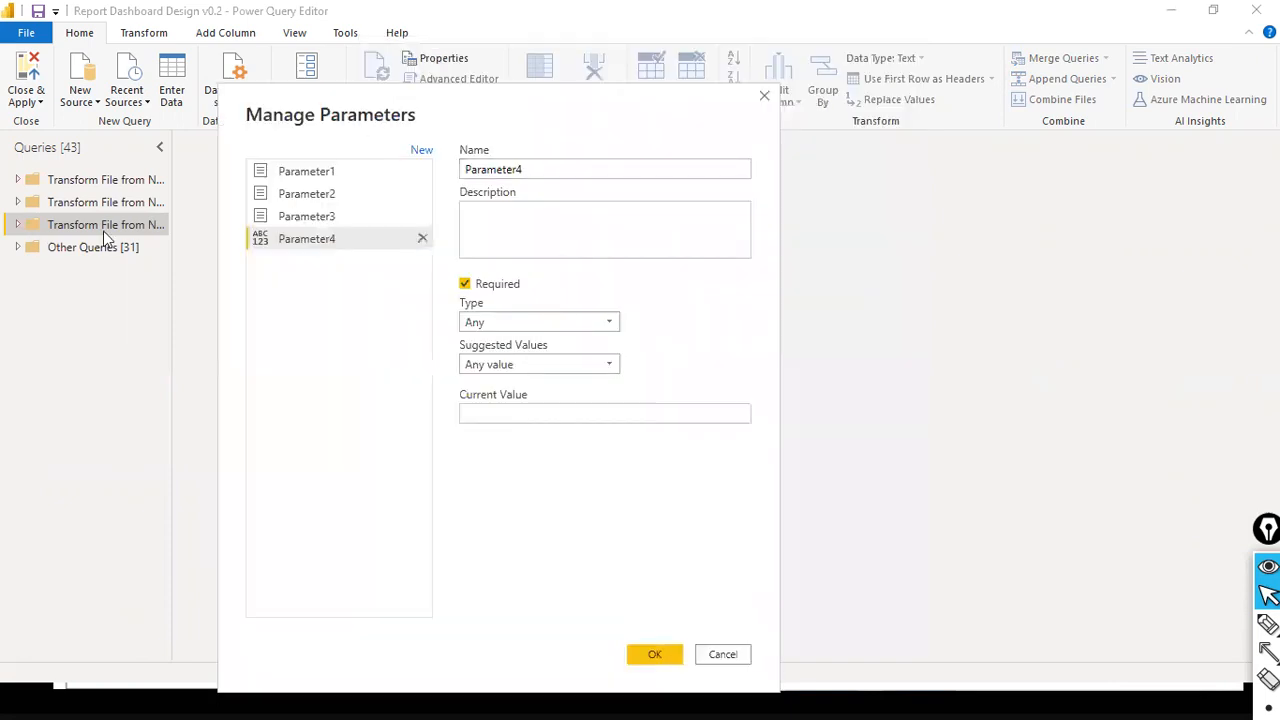
pyautogui.click(399, 178)
pyautogui.click(421, 174)
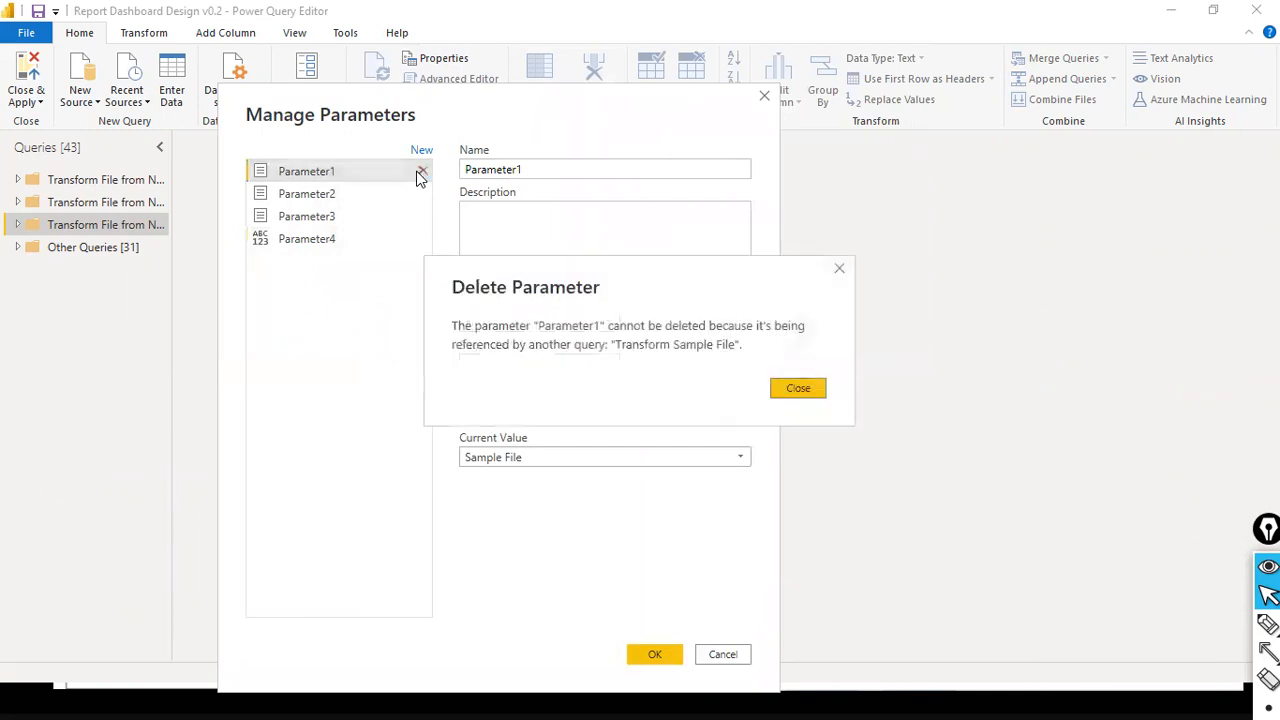
pyautogui.click(800, 390)
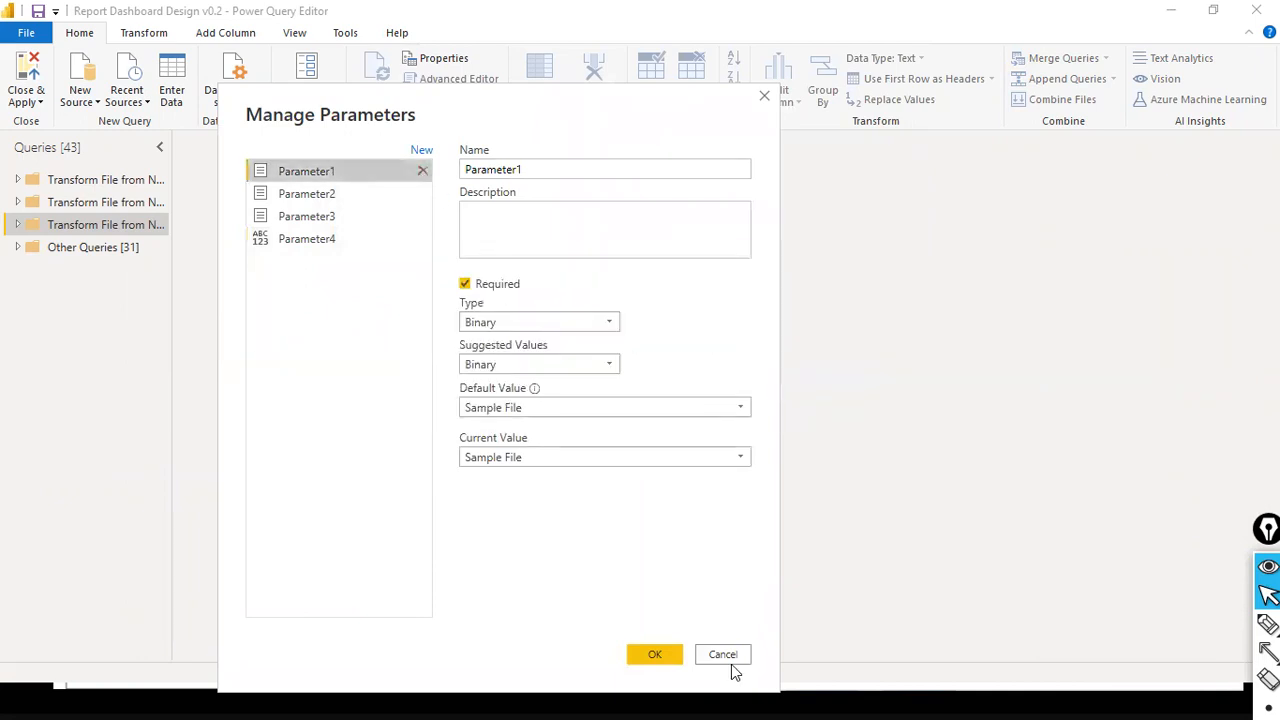
pyautogui.click(726, 657)
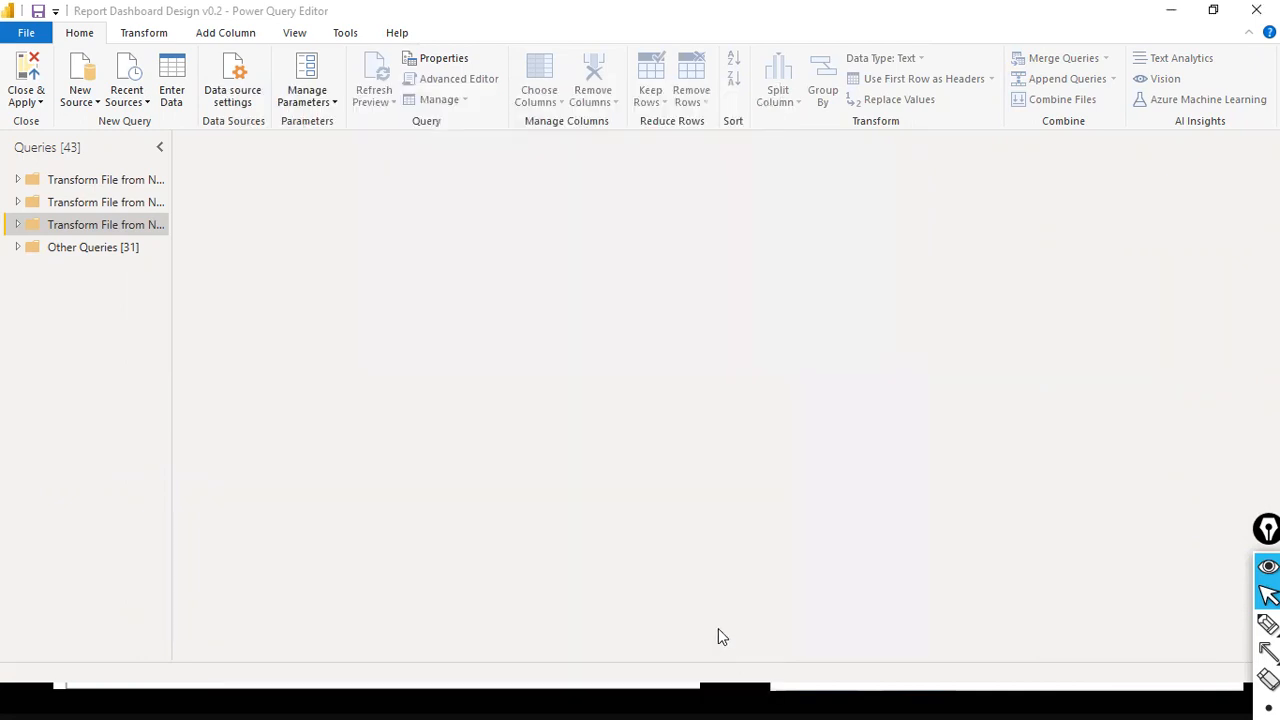
# - Expand the third Transform File group and try to delete its Helper Queries group
pyautogui.click(18, 225)
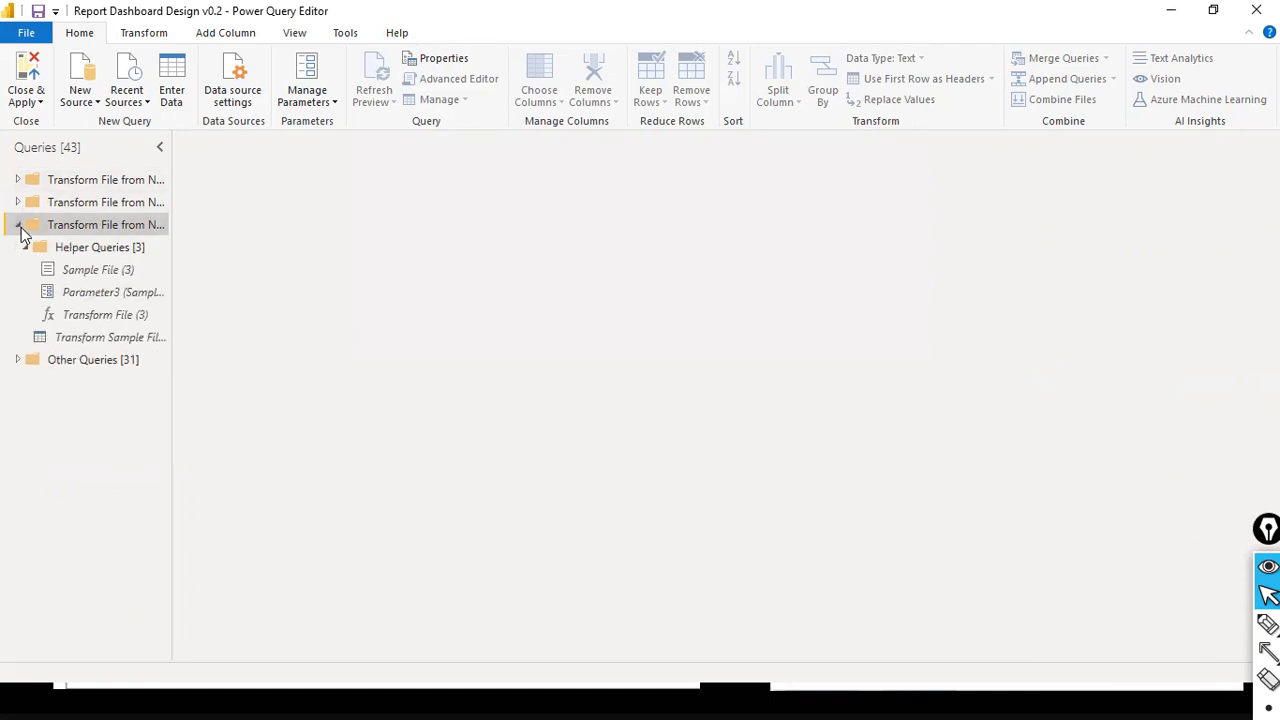
pyautogui.click(137, 249)
pyautogui.rightClick(137, 249)
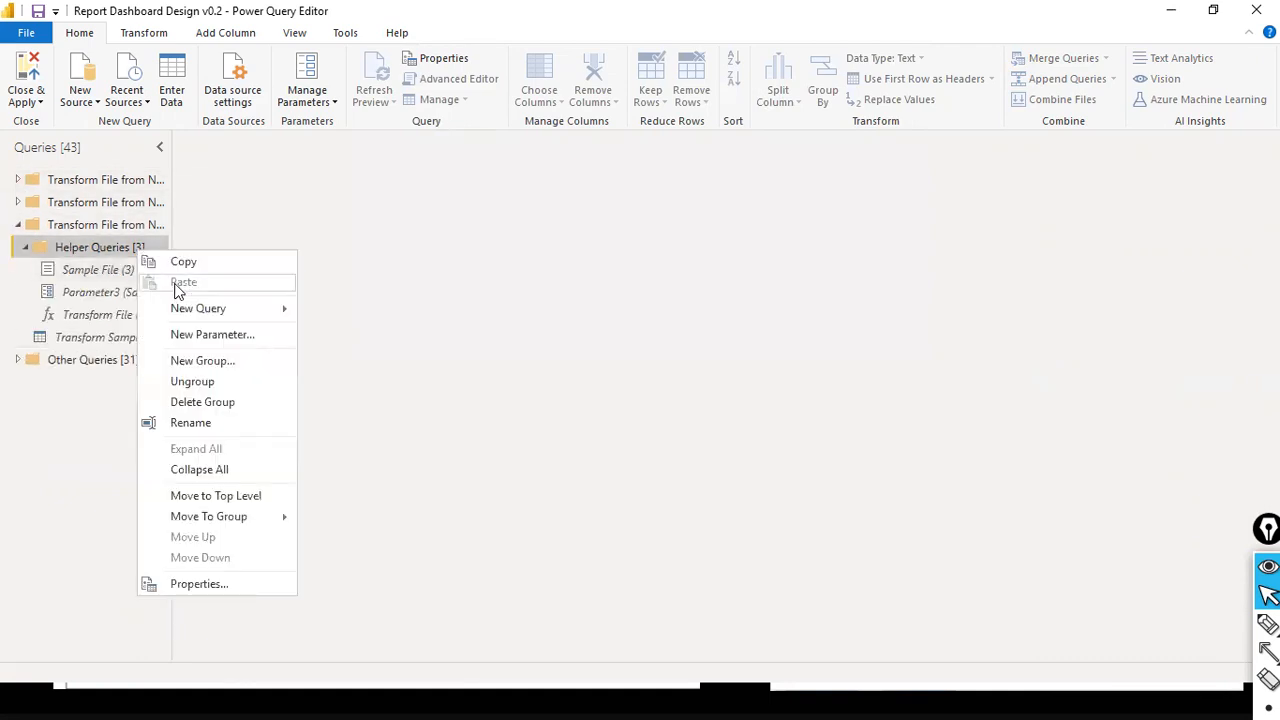
pyautogui.click(266, 403)
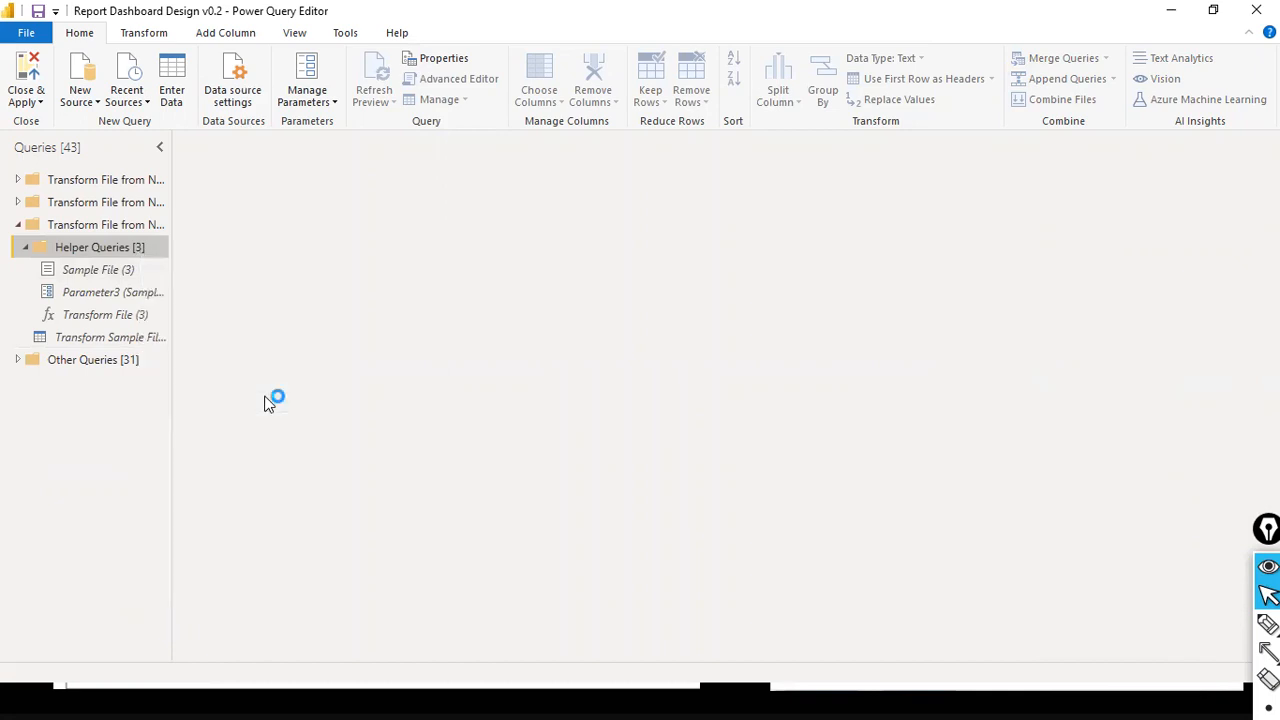
pyautogui.click(790, 398)
# - Try to delete the Transform File (3) function from the Helper Queries group
pyautogui.rightClick(120, 314)
pyautogui.click(170, 370)
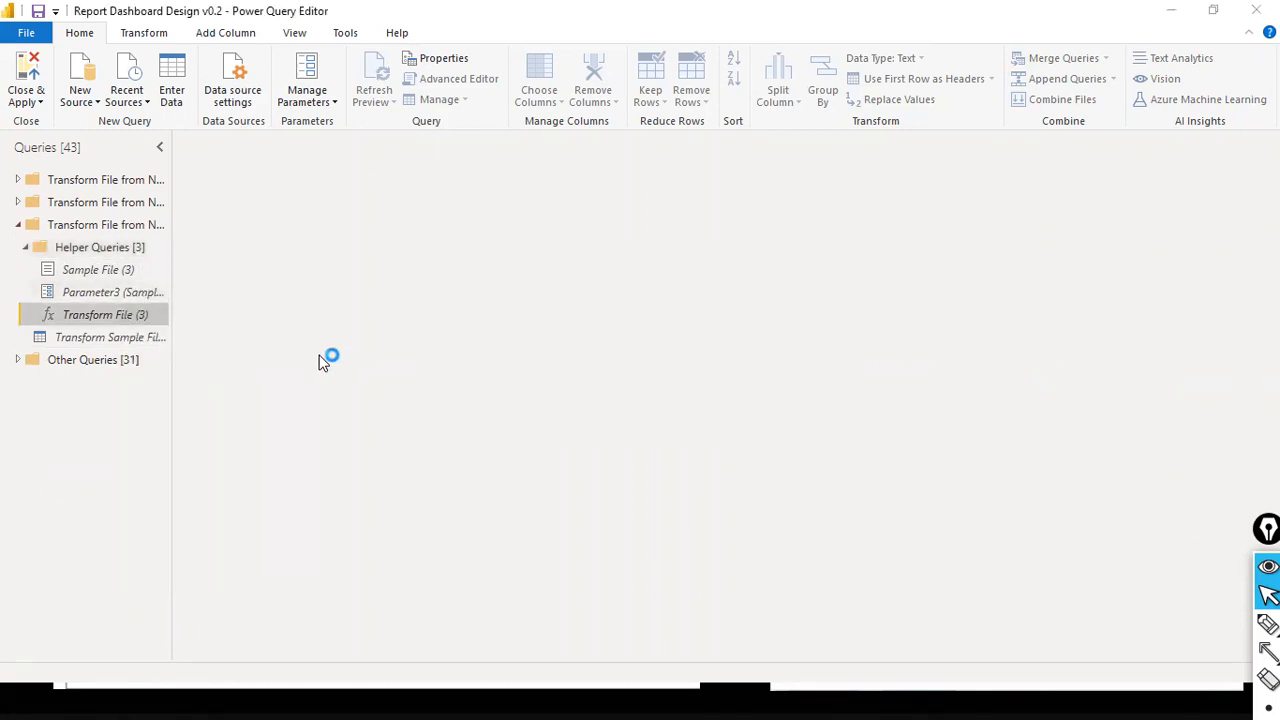
pyautogui.click(797, 392)
# - Delete the Transform Sample File (3) query and confirm the deletion
pyautogui.rightClick(52, 340)
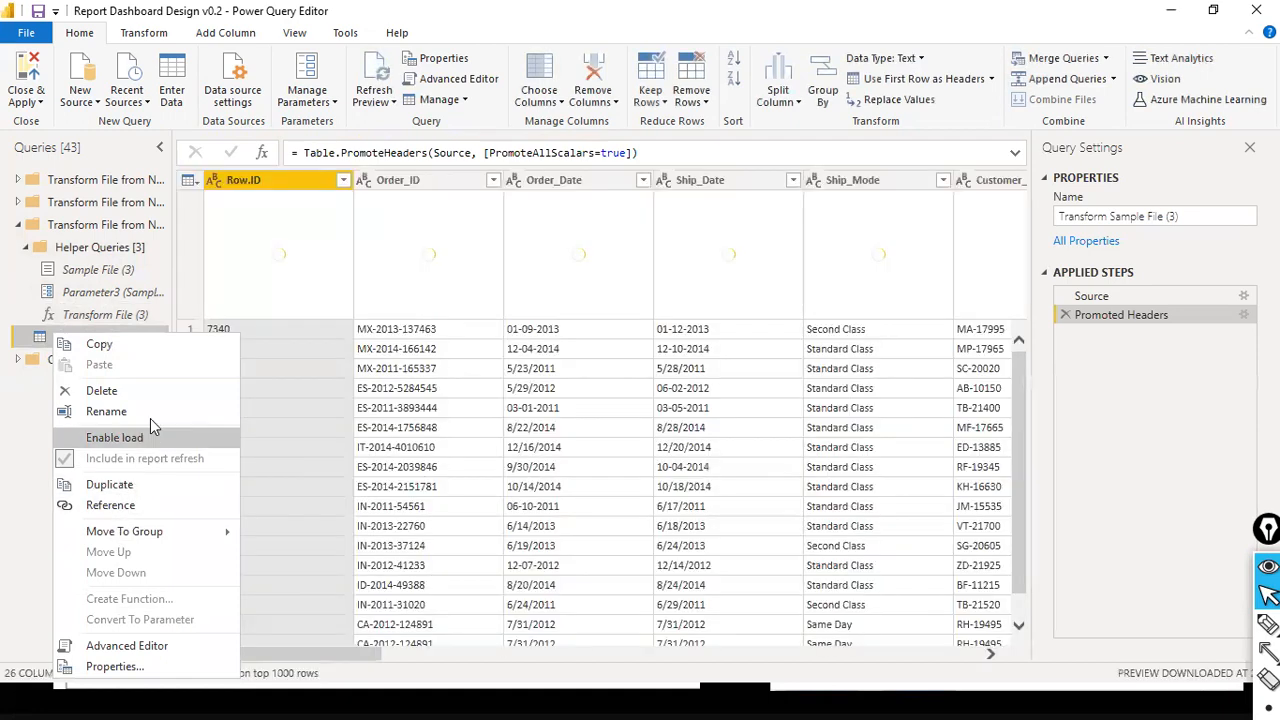
pyautogui.click(161, 392)
pyautogui.click(718, 382)
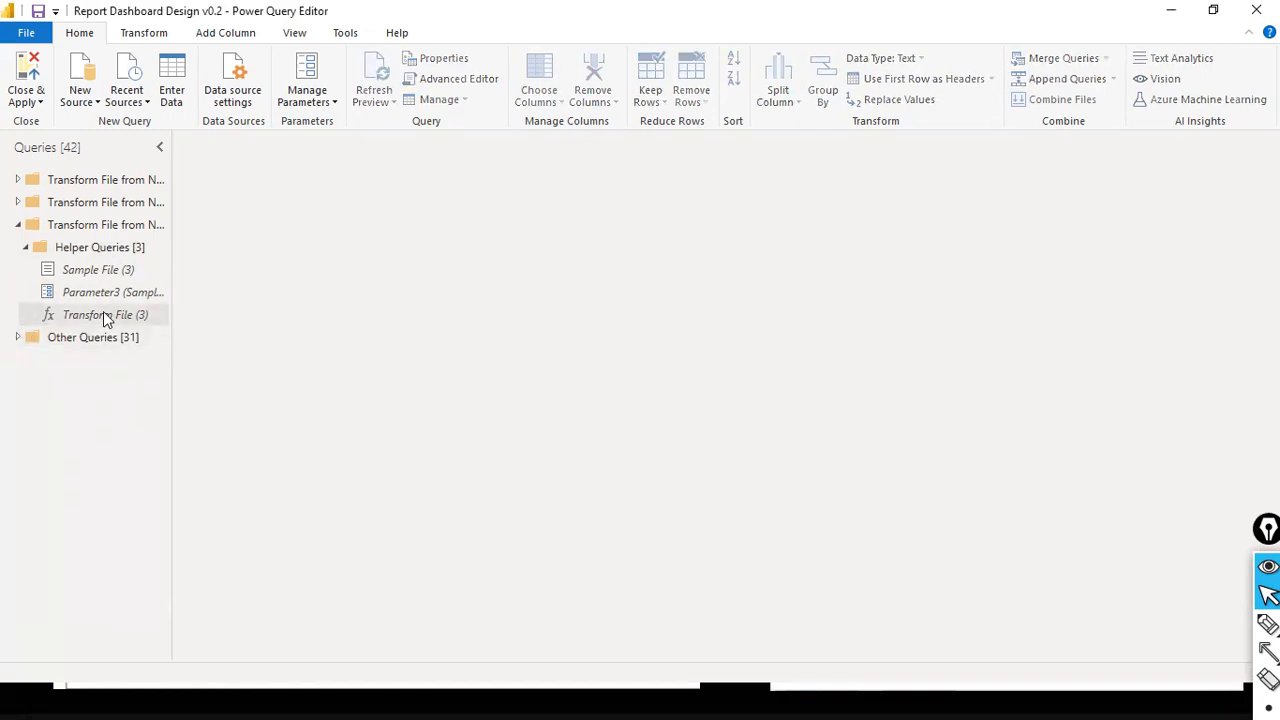
# - Select the Transform File (3) function and try once more to delete it
pyautogui.click(105, 316)
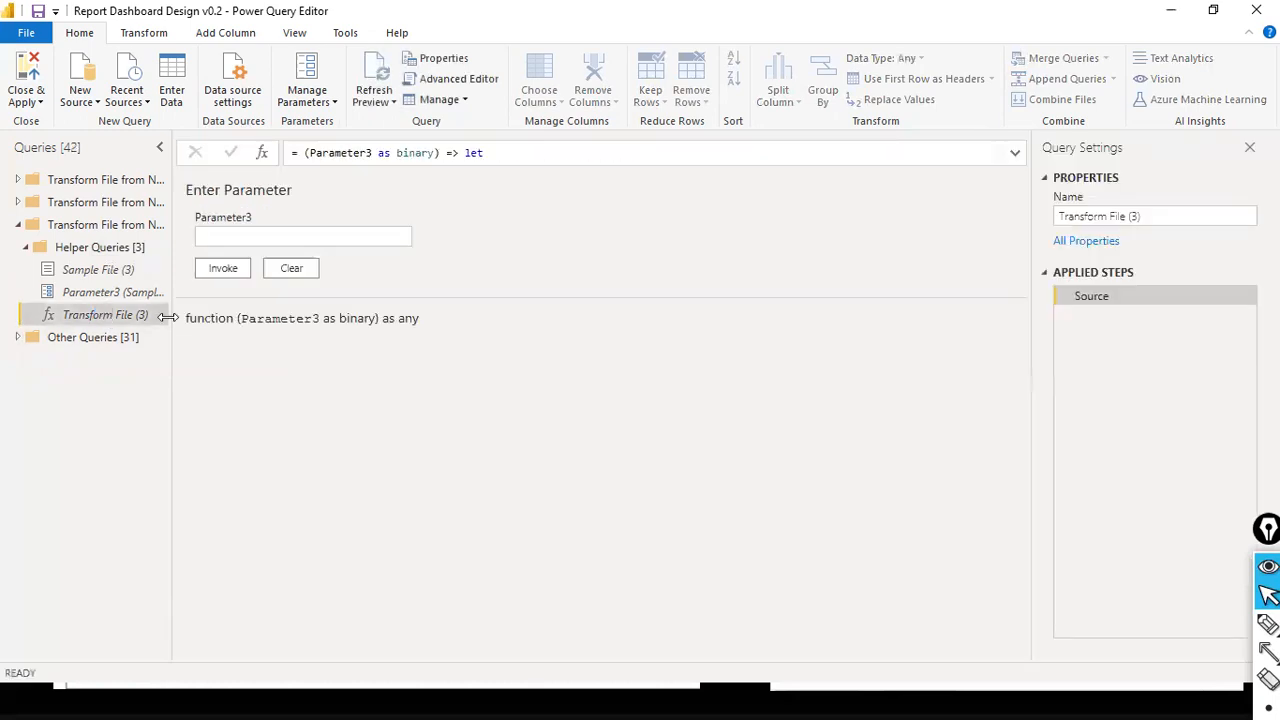
pyautogui.rightClick(135, 313)
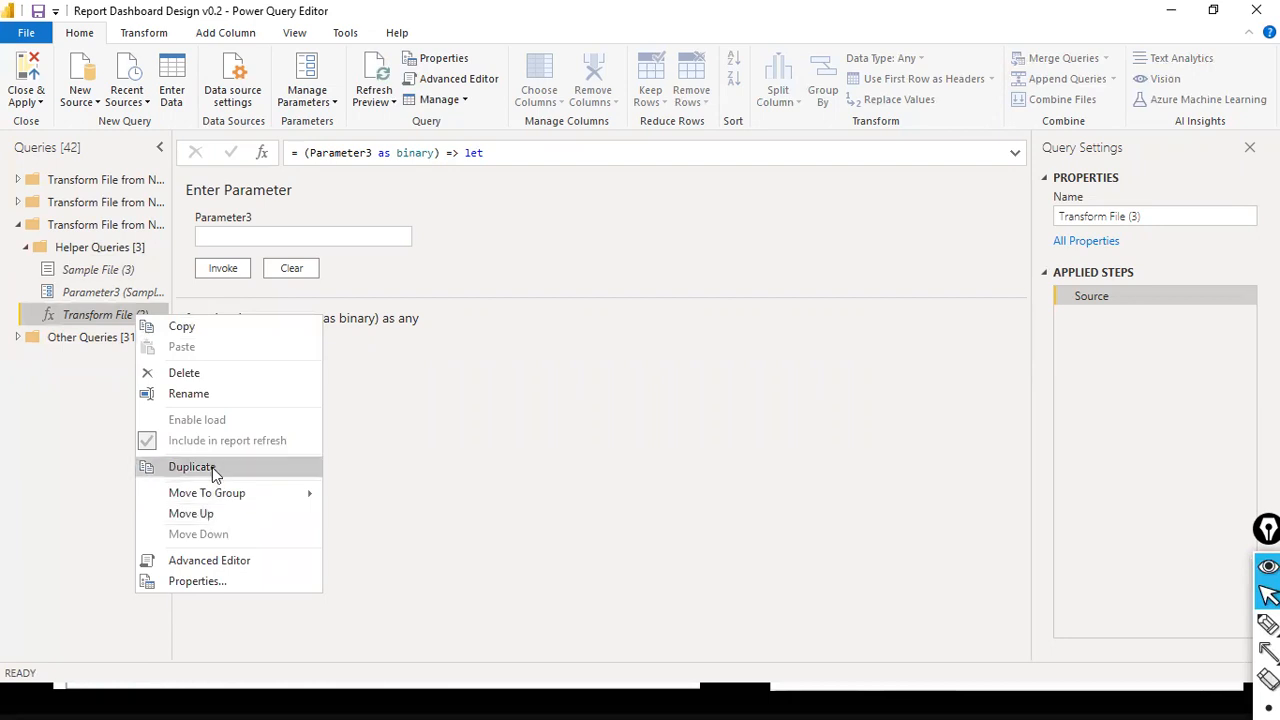
pyautogui.click(224, 381)
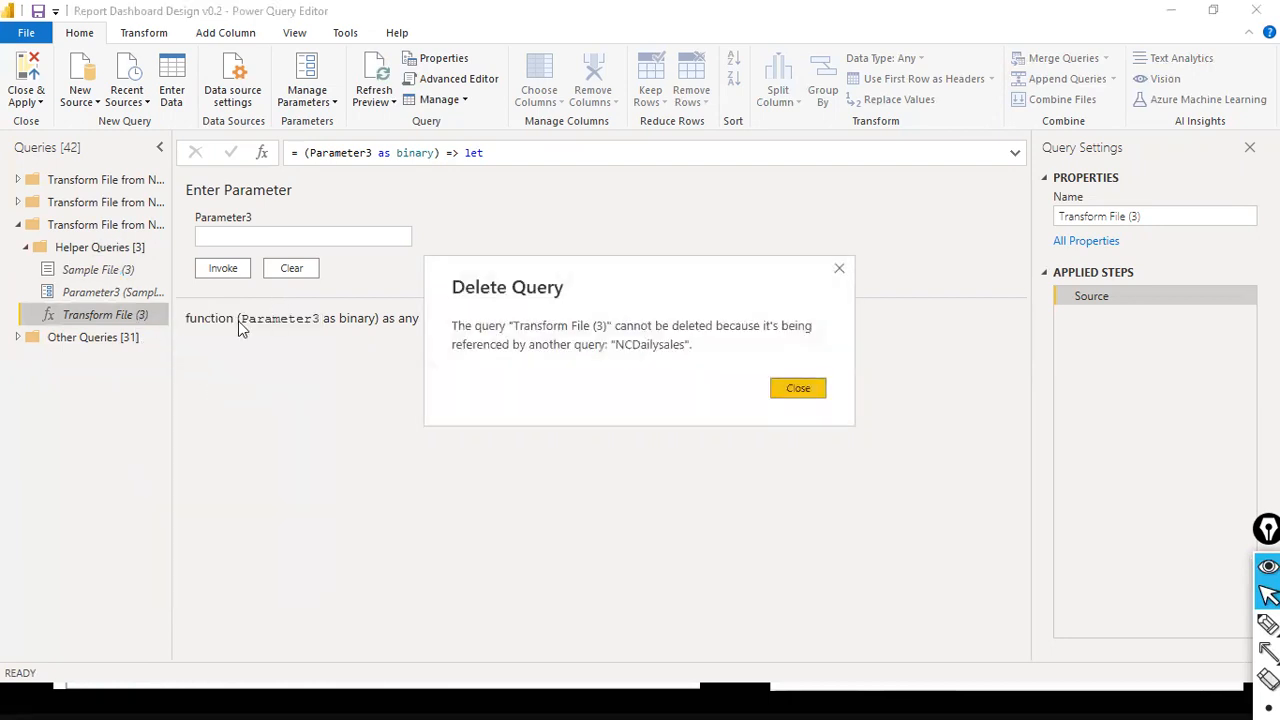
pyautogui.click(799, 389)
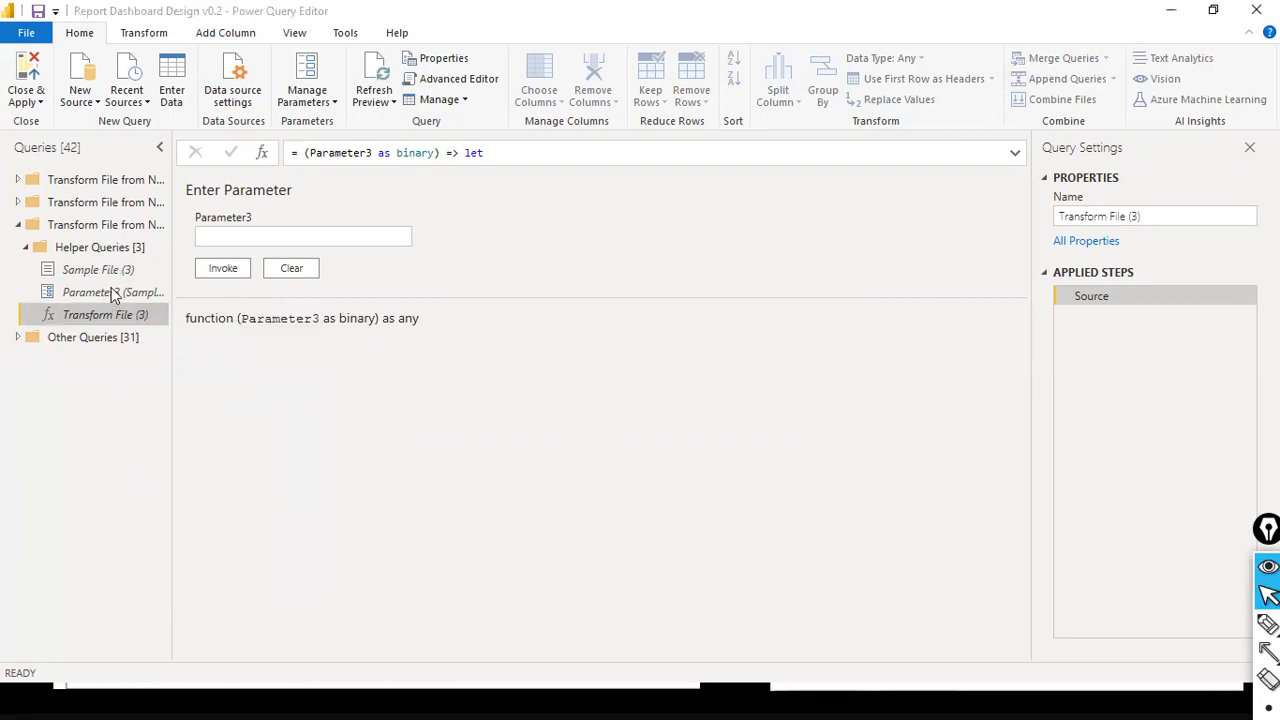
# - Delete the Parameter3 parameter from the third Transform File group's Helper Queries and confirm the deletion
pyautogui.click(113, 293)
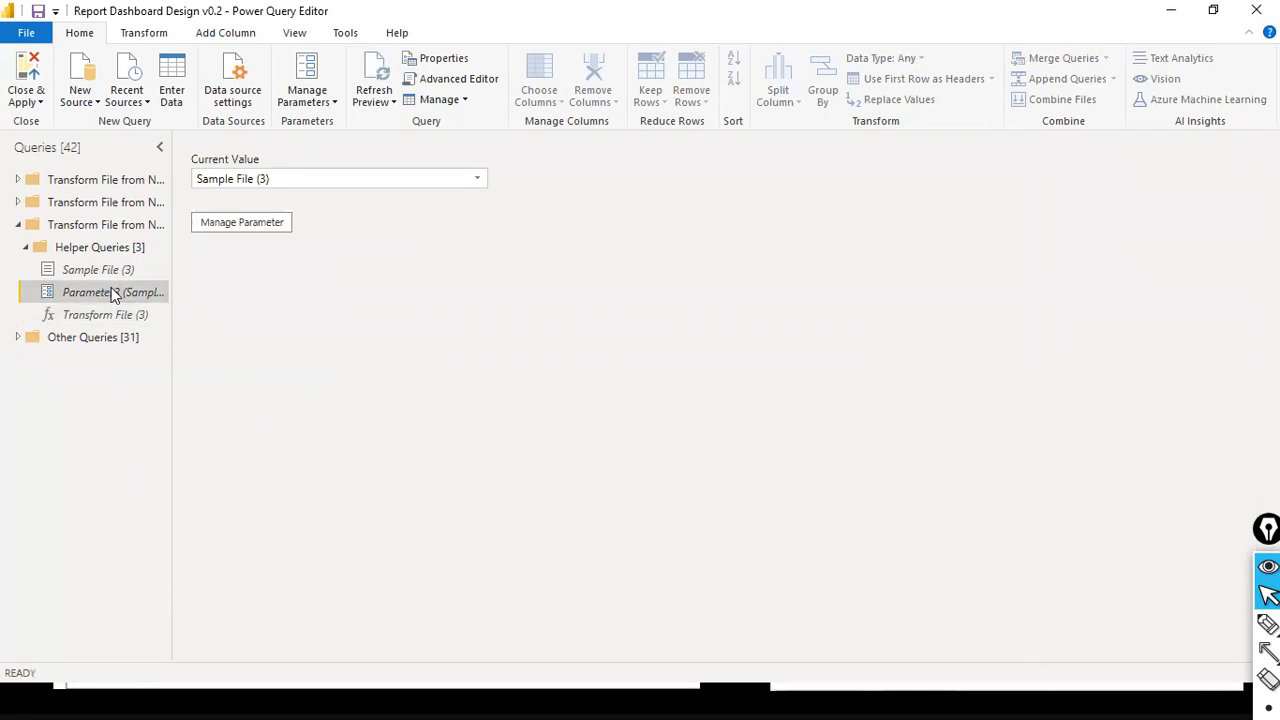
pyautogui.rightClick(113, 293)
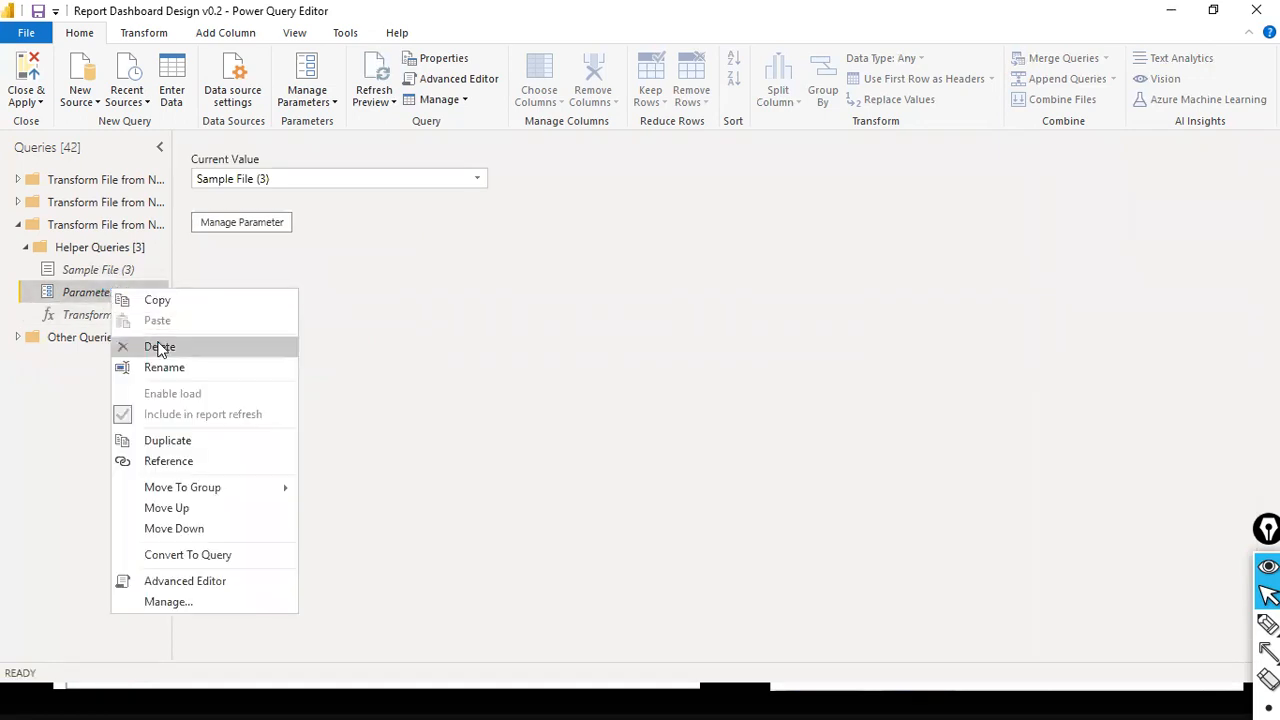
pyautogui.click(160, 346)
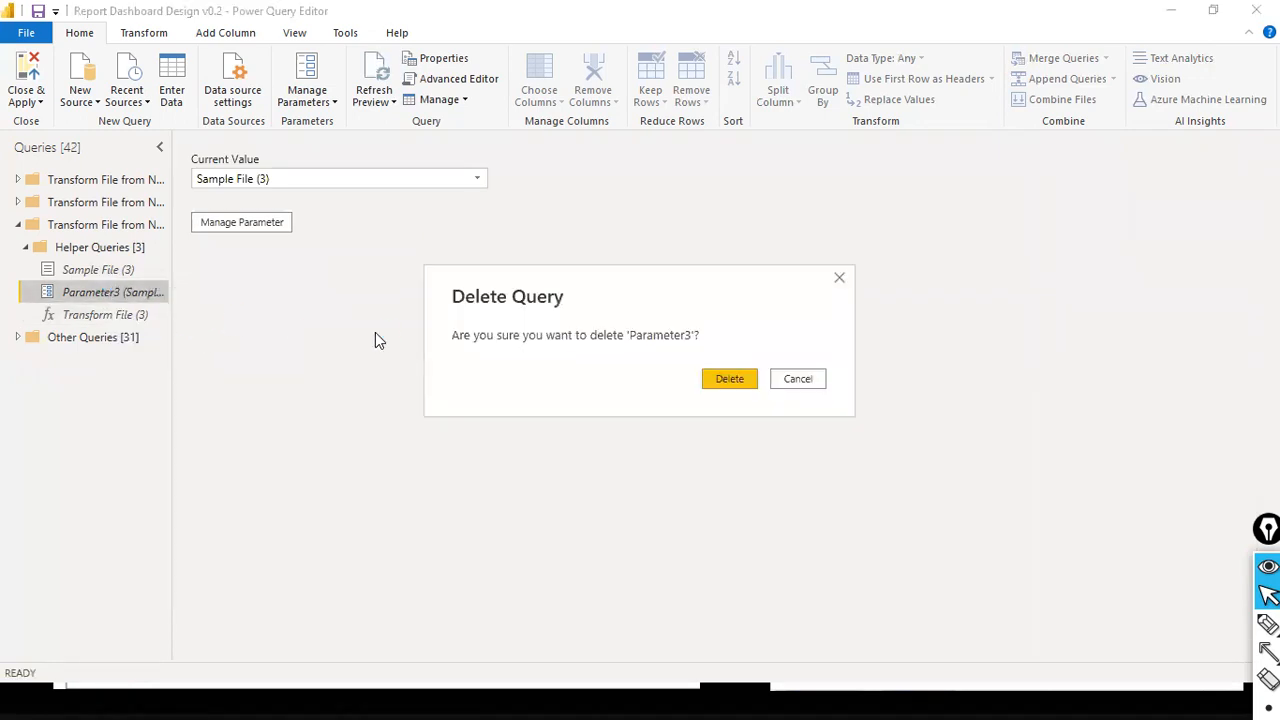
pyautogui.click(728, 388)
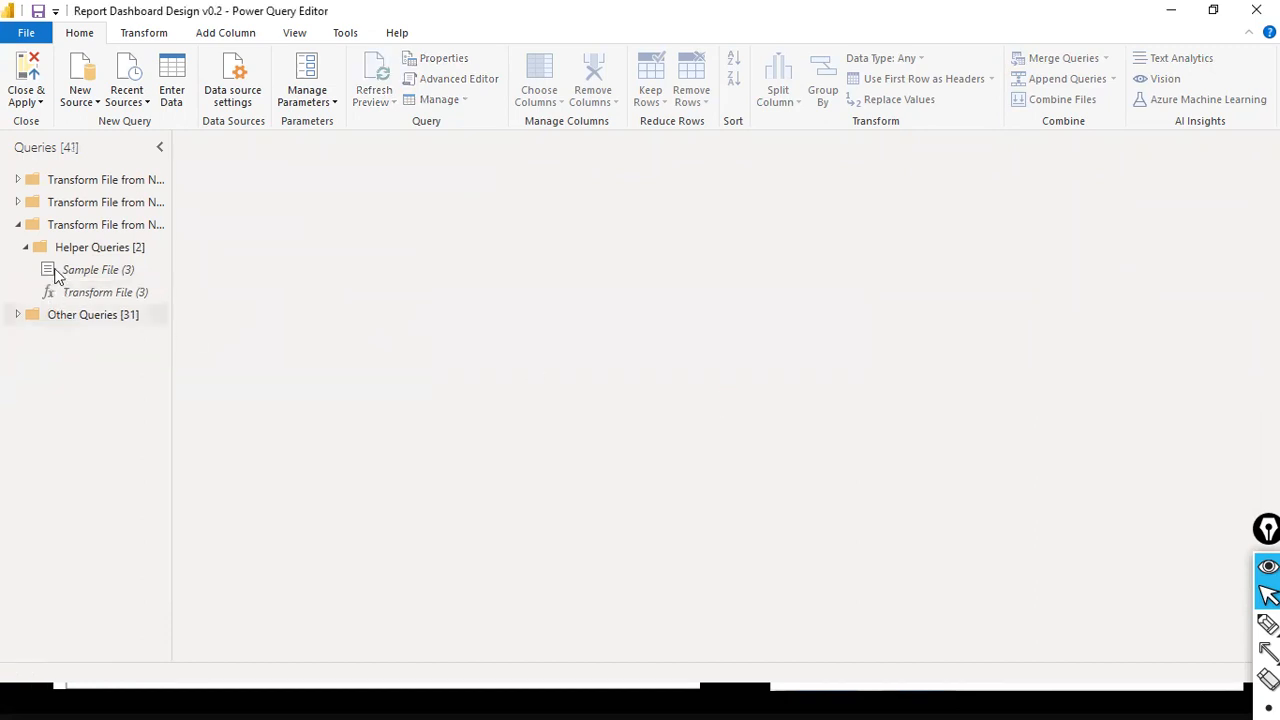
# - Try to delete the Sample File (3) query and the Transform File (3) function from the Helper Queries group
pyautogui.rightClick(105, 270)
pyautogui.click(140, 329)
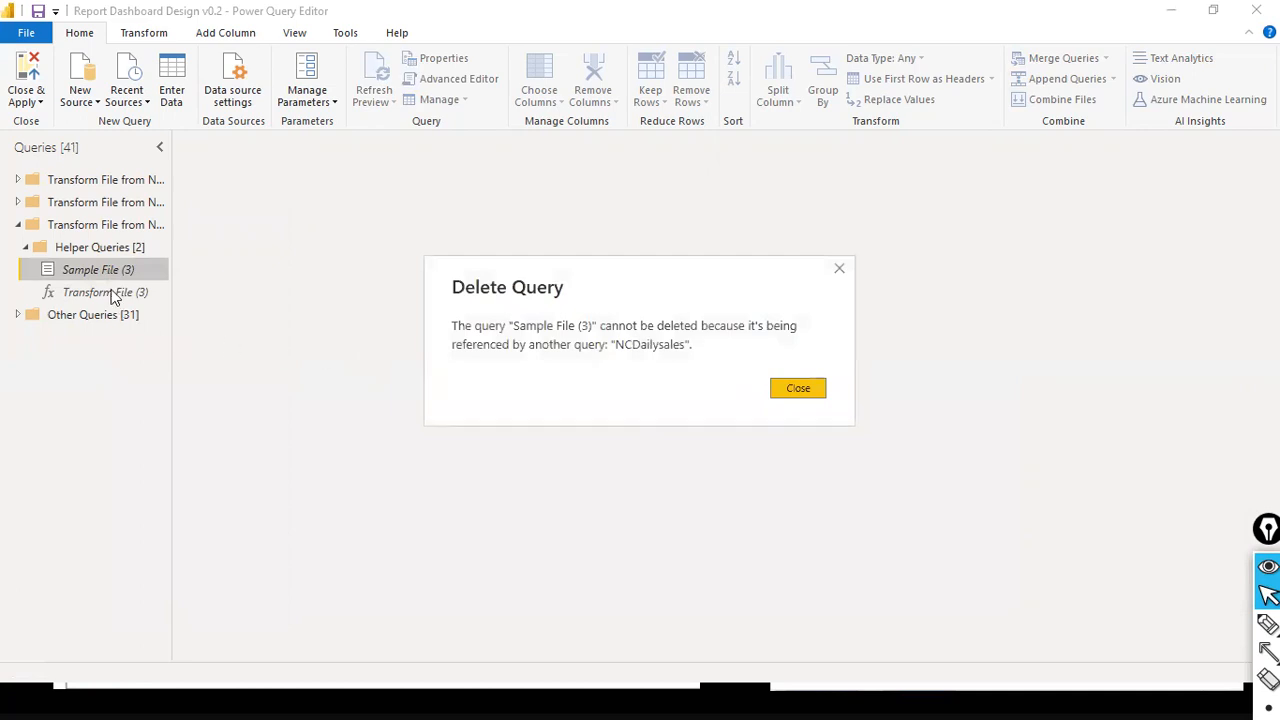
pyautogui.click(795, 395)
pyautogui.click(130, 298)
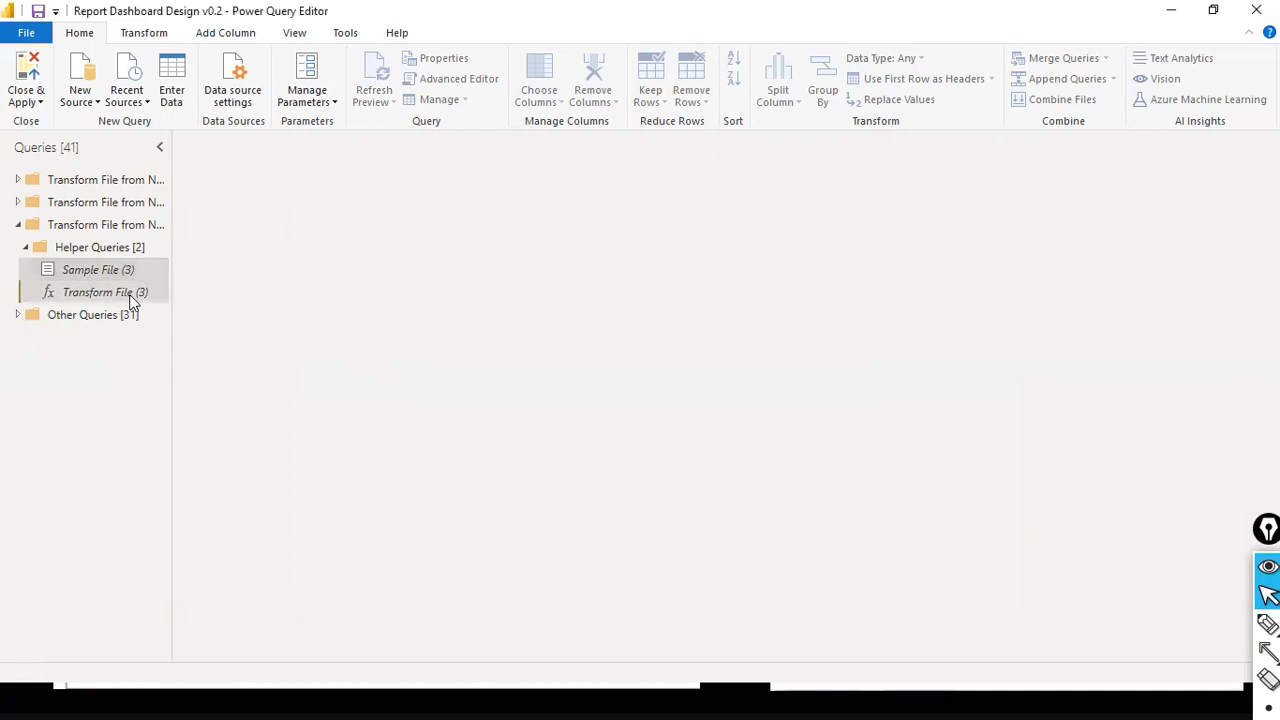
pyautogui.rightClick(130, 295)
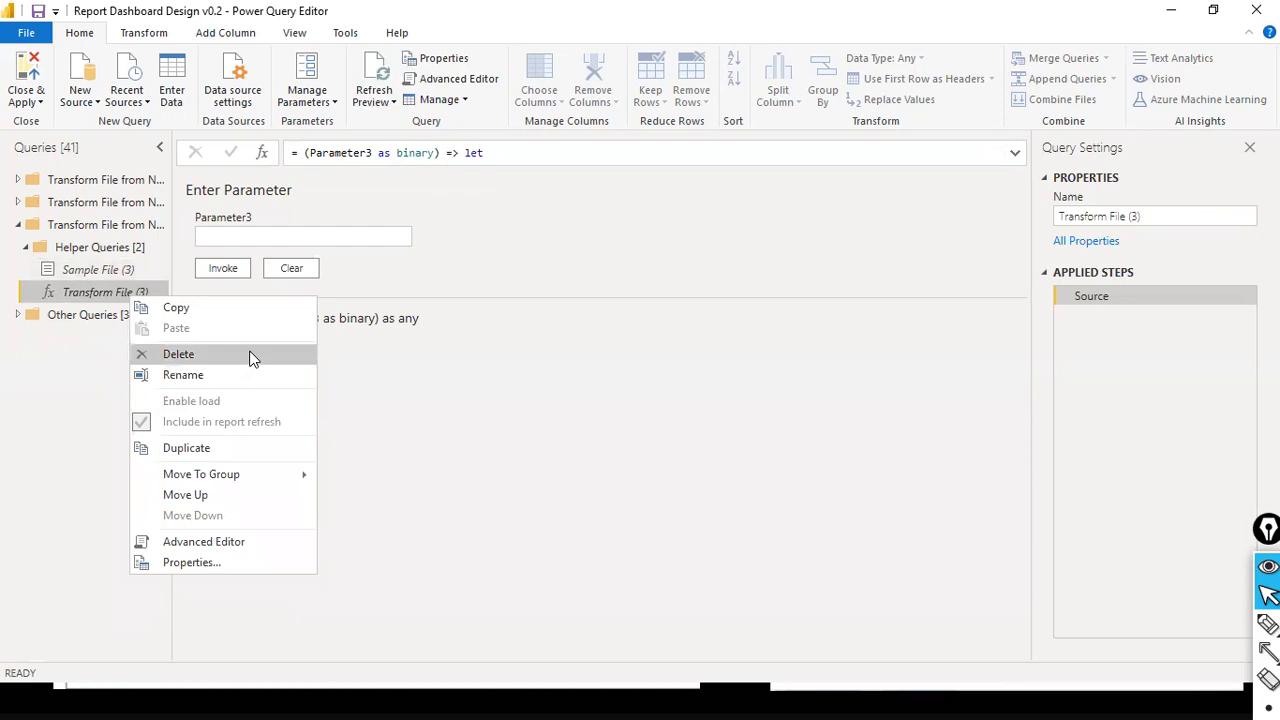
pyautogui.click(253, 356)
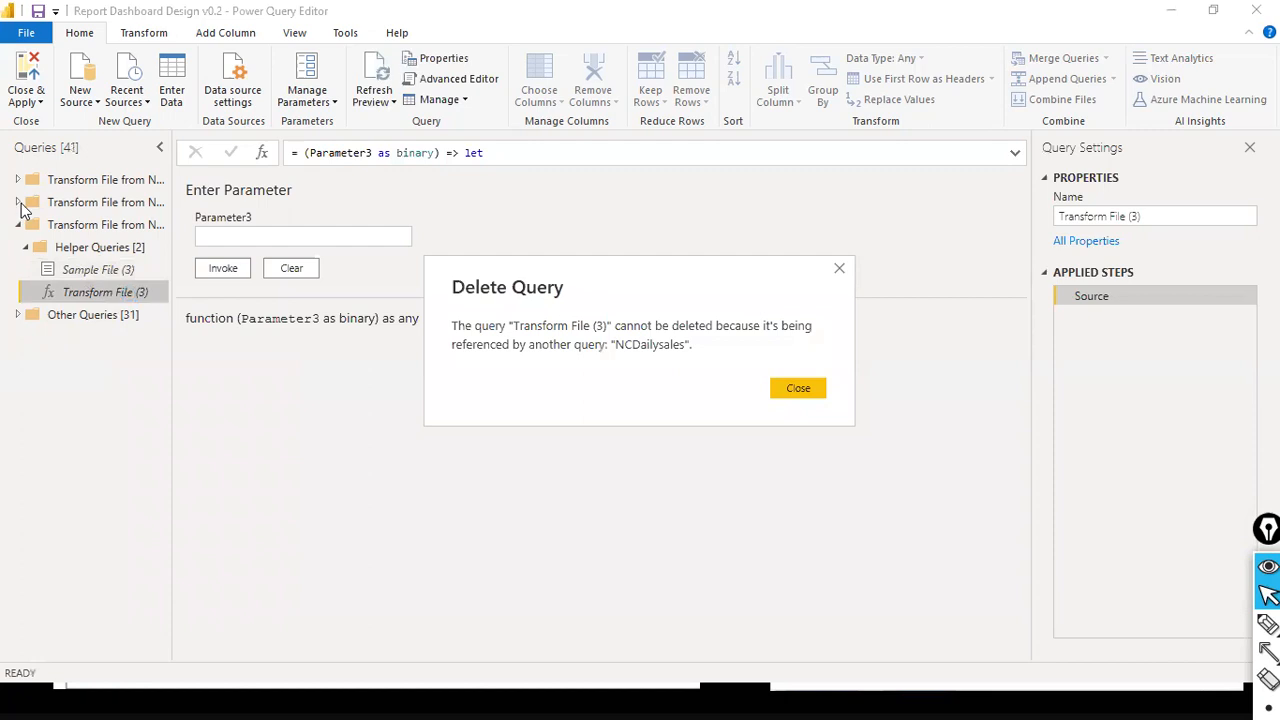
pyautogui.click(775, 388)
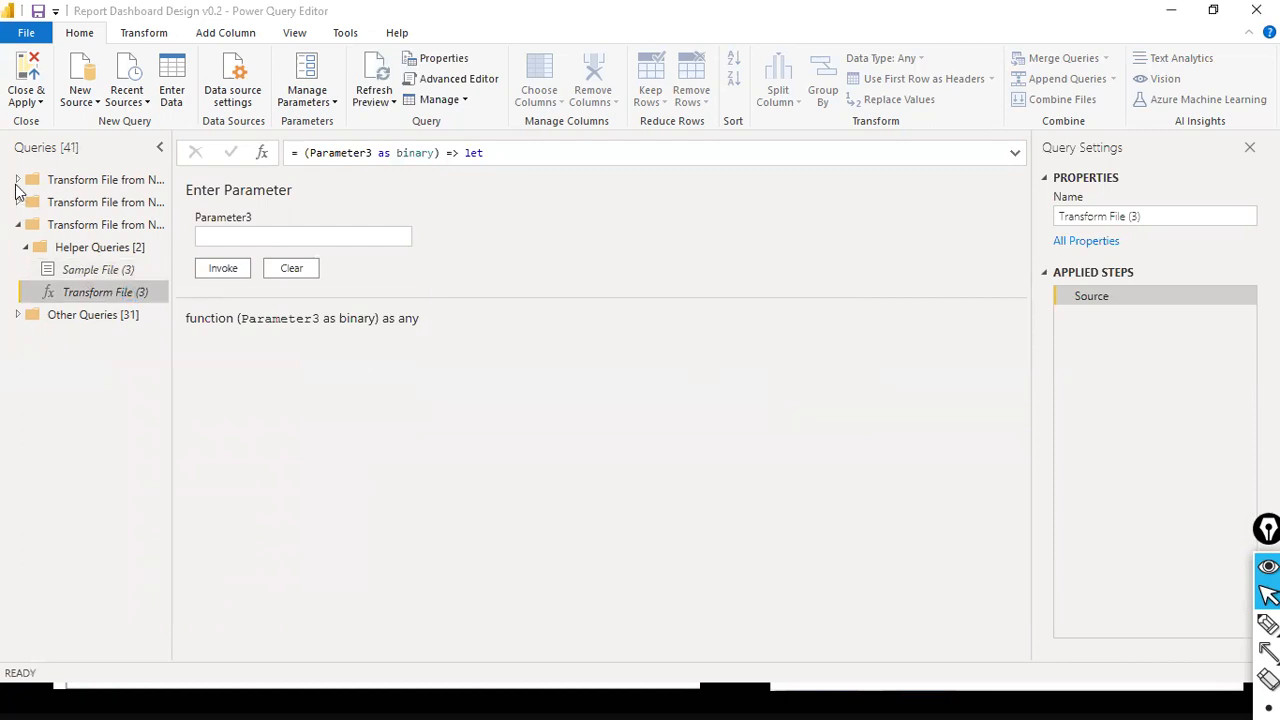
# - Expand the second Transform File group and delete its Transform Sample File (2) query
pyautogui.click(16, 203)
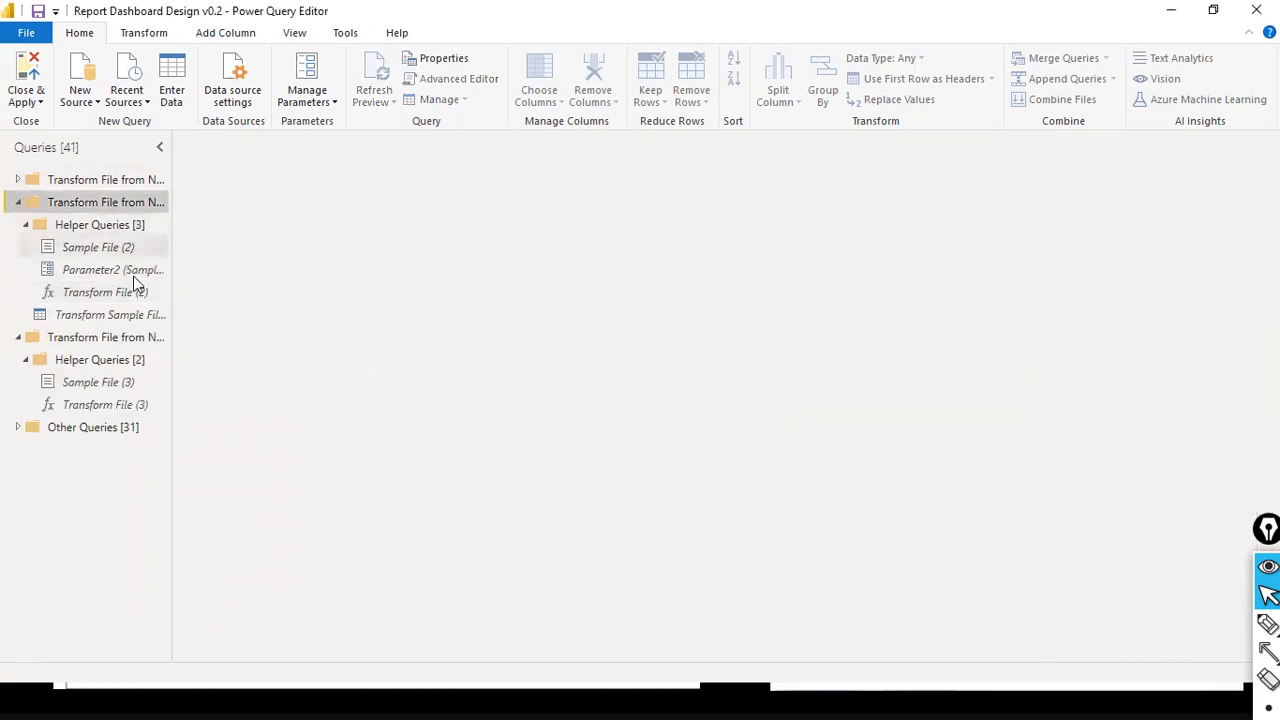
pyautogui.rightClick(109, 320)
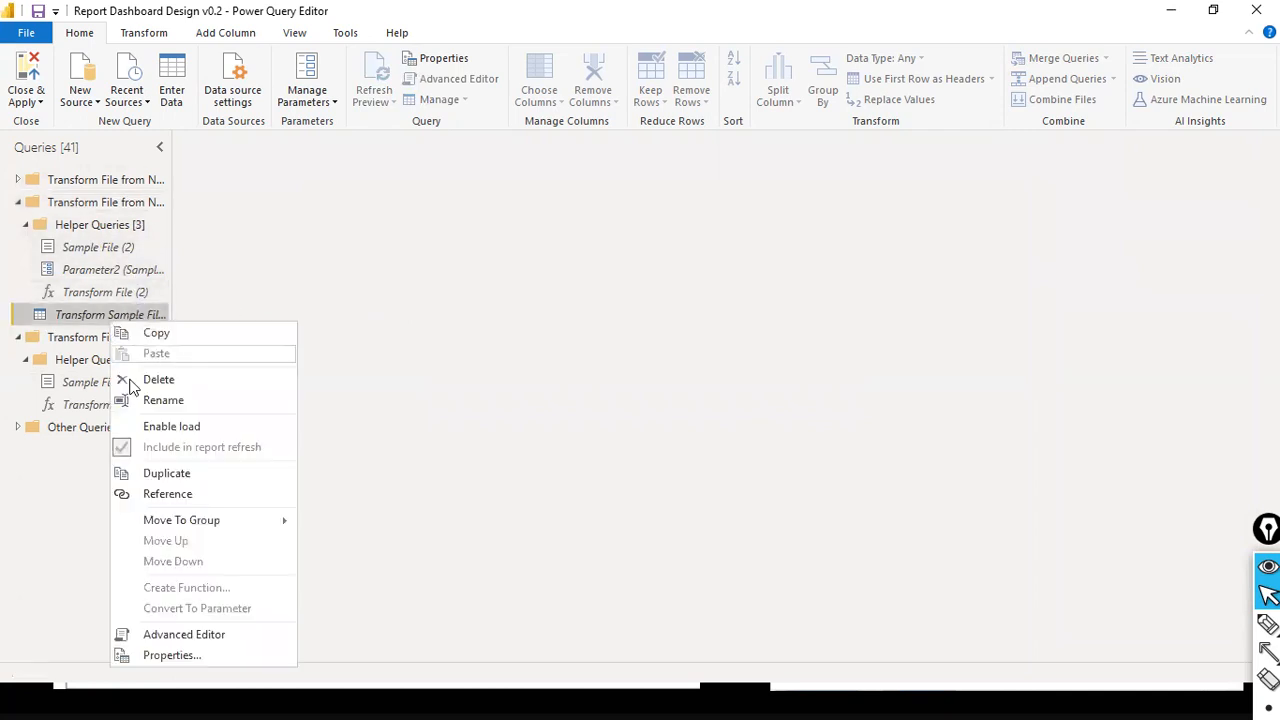
pyautogui.click(150, 380)
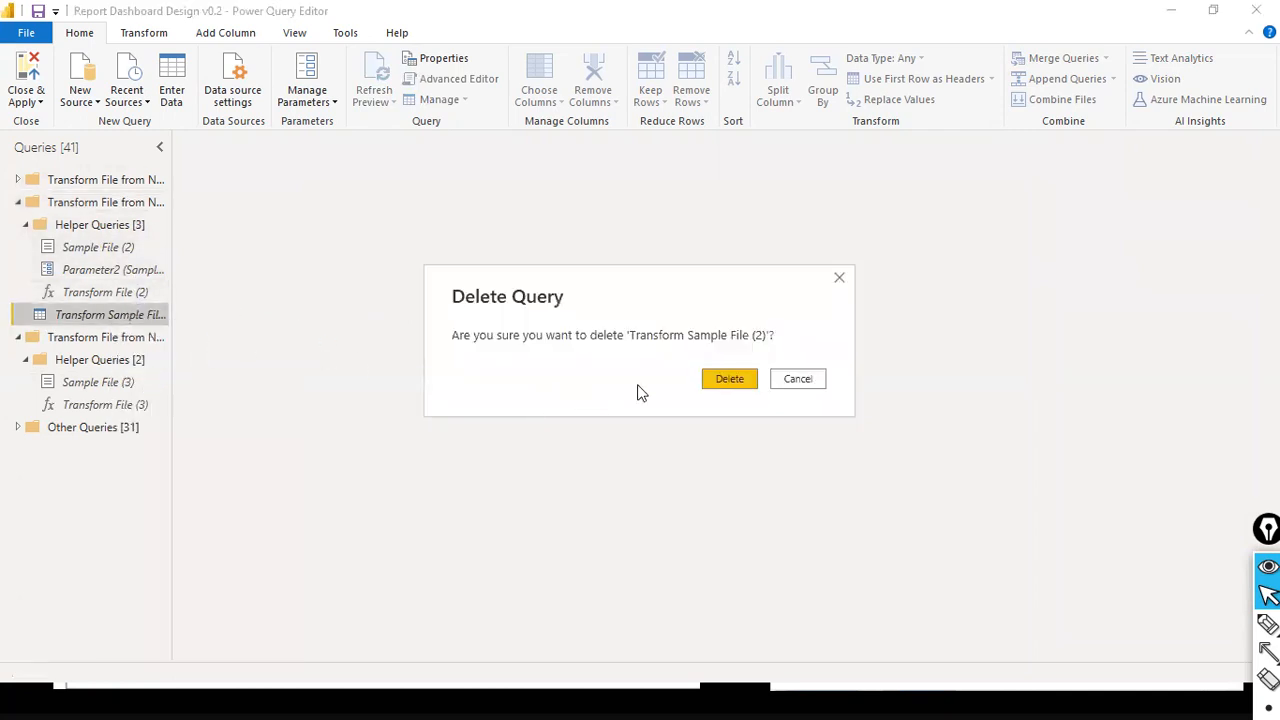
pyautogui.click(722, 379)
# - Delete the Transform File (2) function from the second group's Helper Queries and confirm the deletion
pyautogui.rightClick(102, 280)
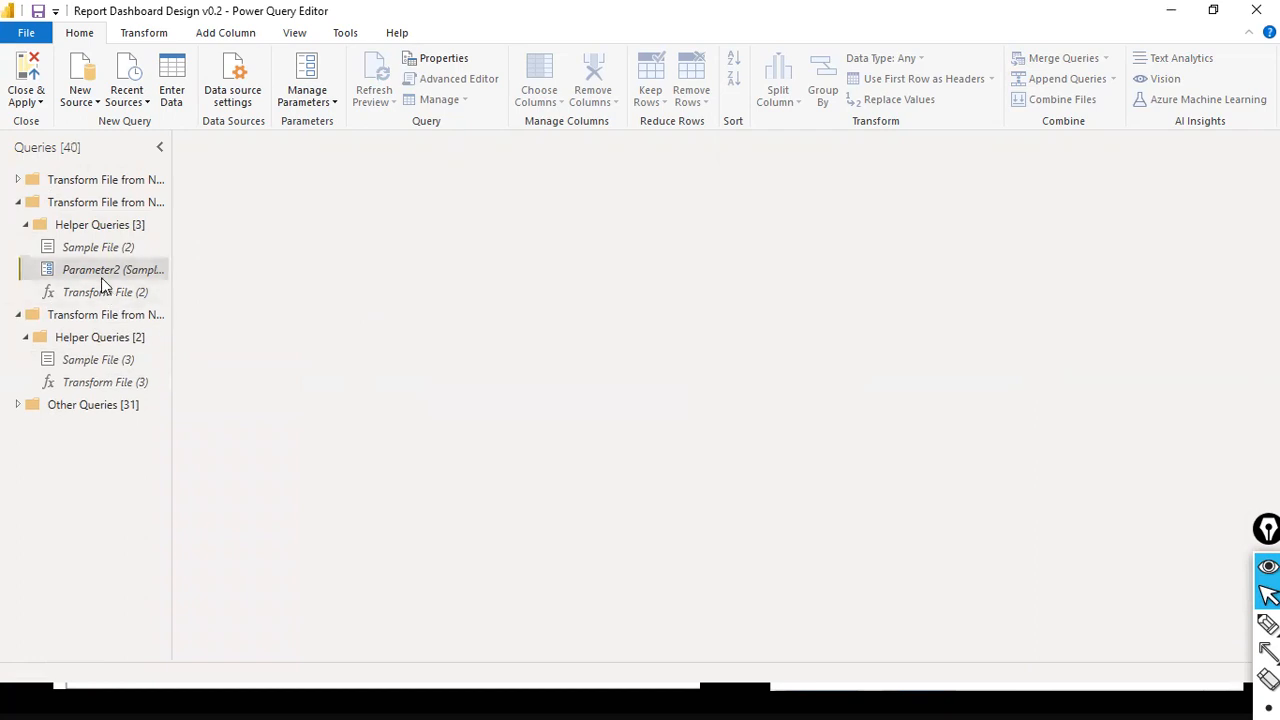
pyautogui.click(88, 292)
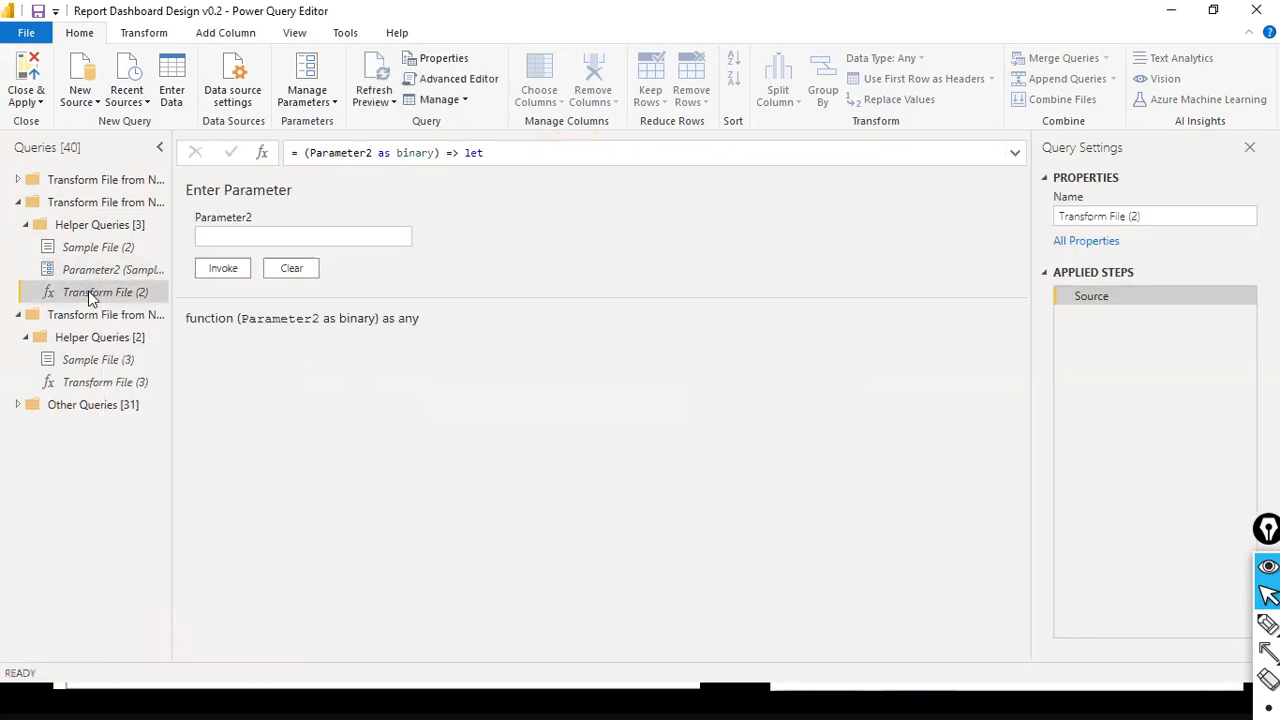
pyautogui.rightClick(90, 298)
pyautogui.click(186, 350)
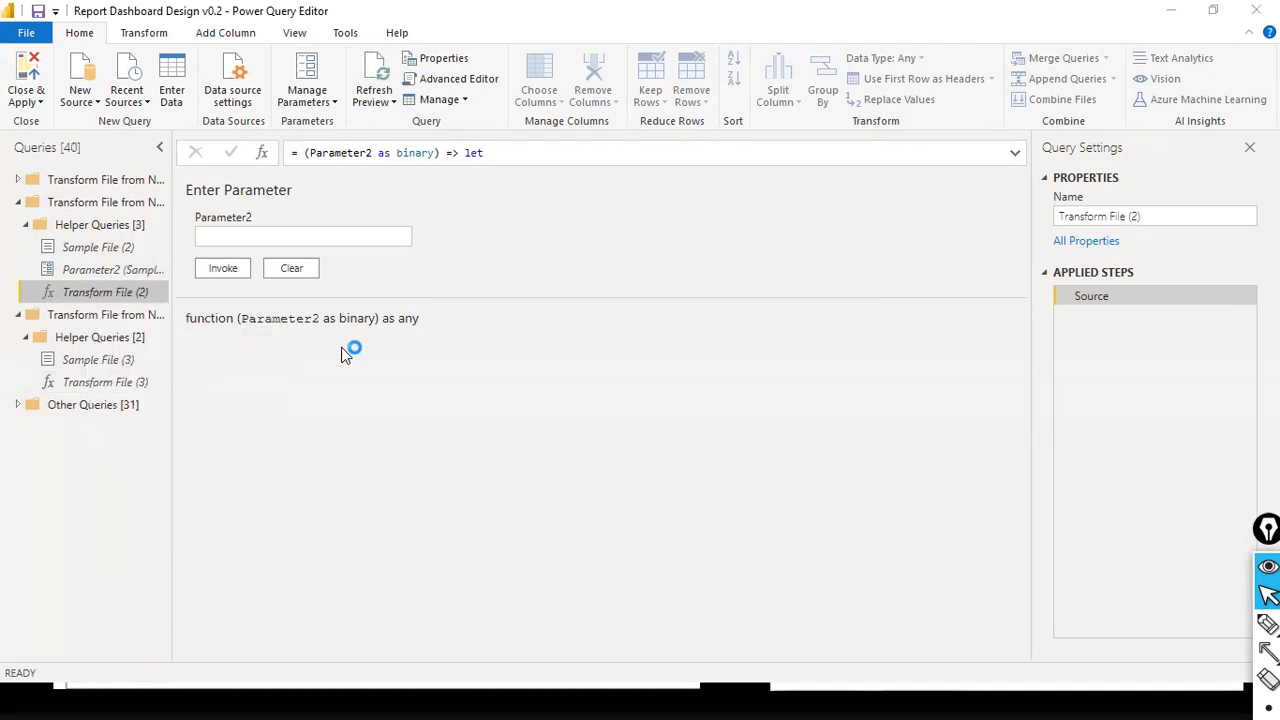
pyautogui.click(710, 383)
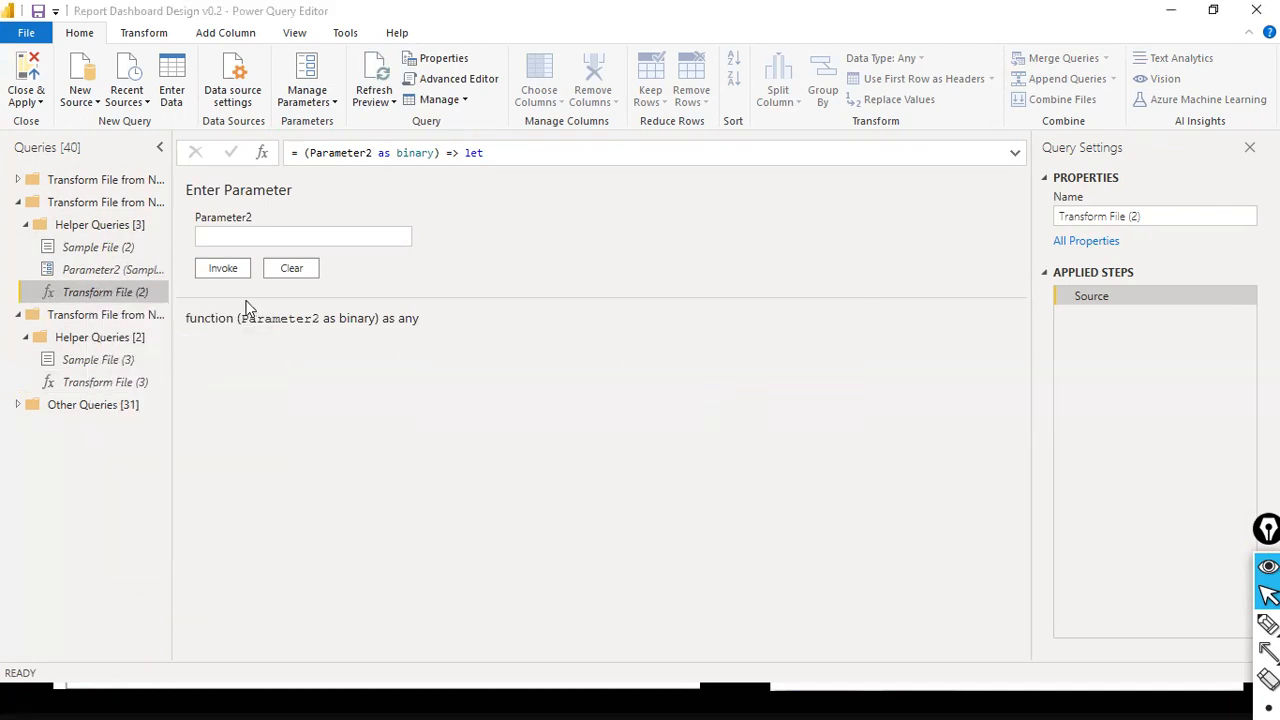
# - Delete the Parameter2 parameter and the Sample File (2) query from the second group's Helper Queries
pyautogui.rightClick(133, 270)
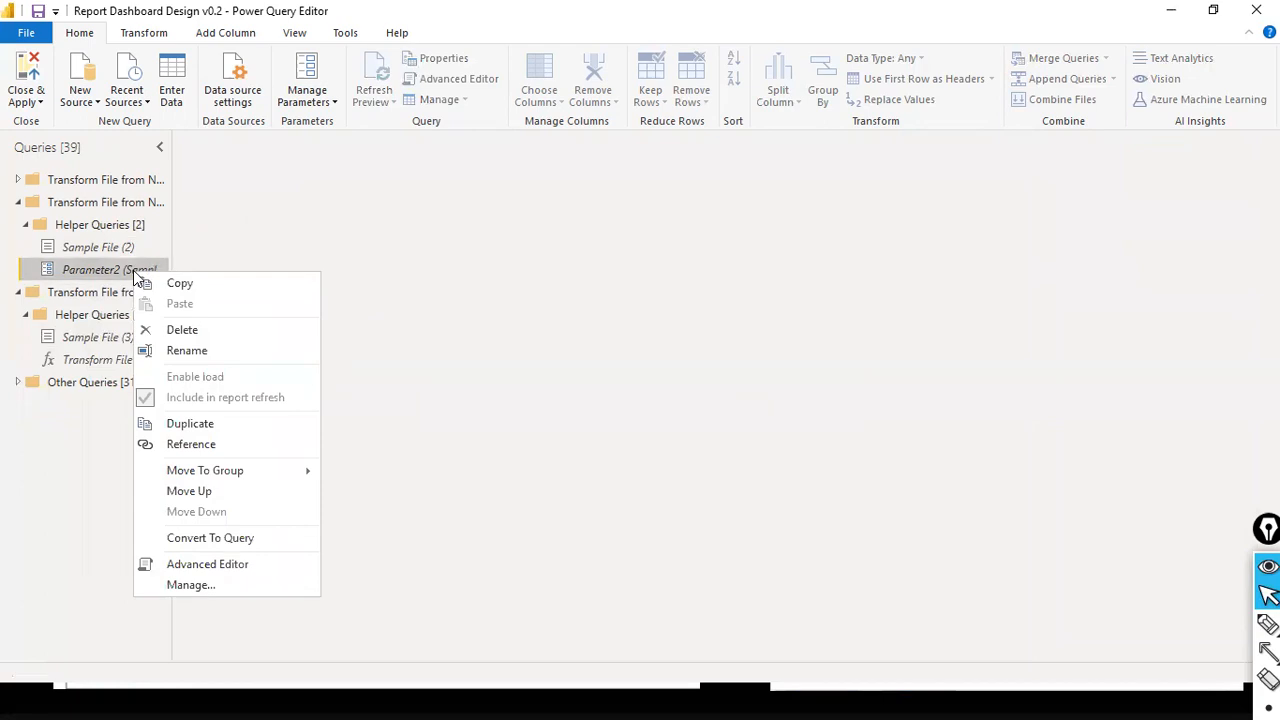
pyautogui.press('Delete')
pyautogui.click(708, 376)
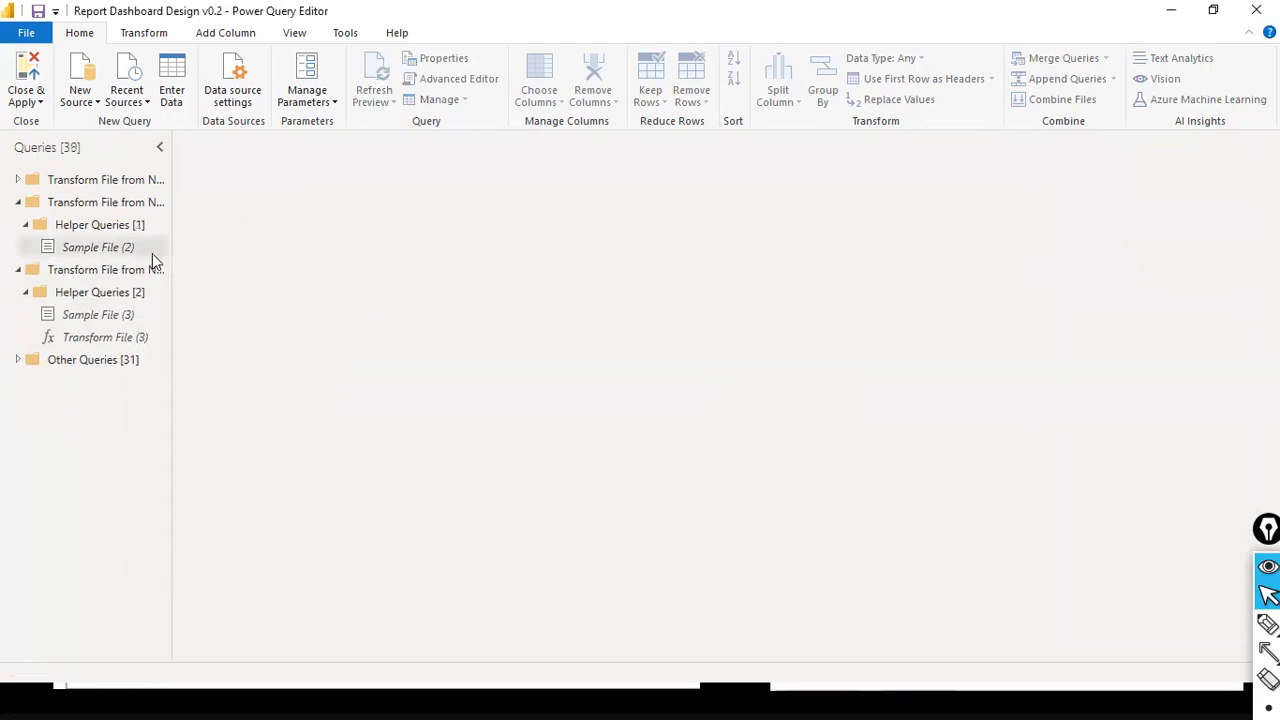
pyautogui.rightClick(88, 244)
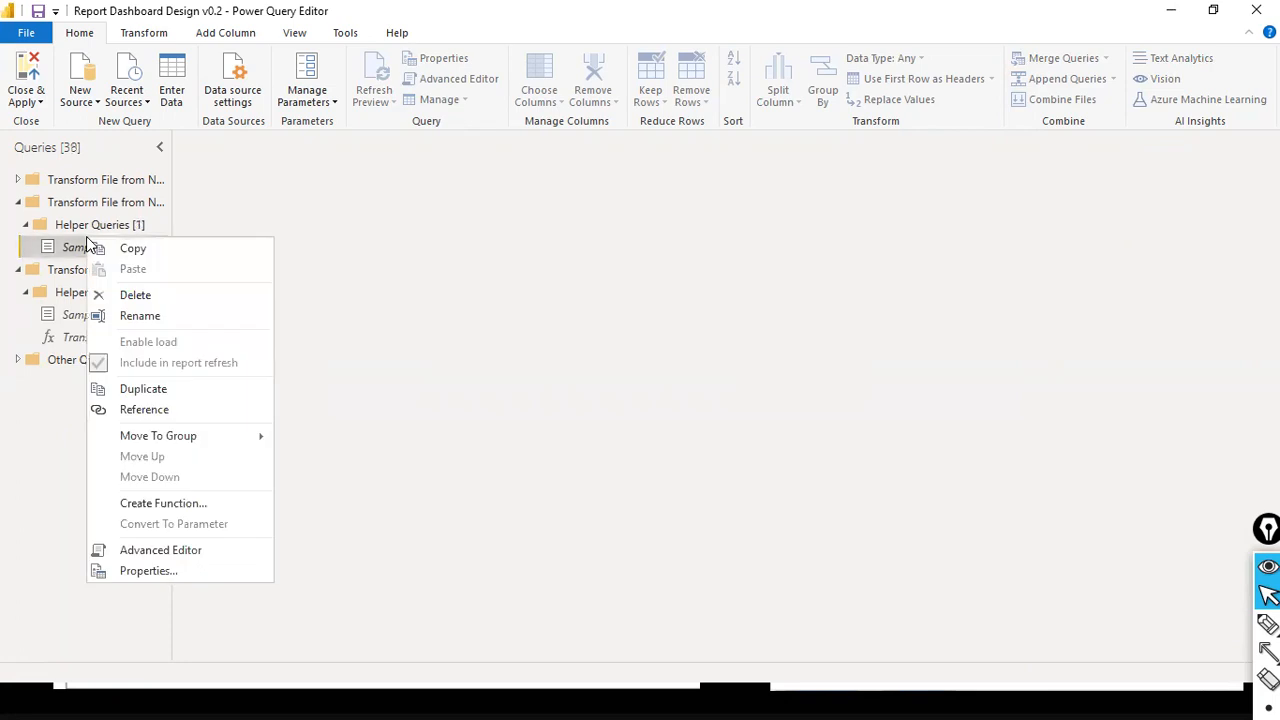
pyautogui.click(136, 295)
pyautogui.click(706, 377)
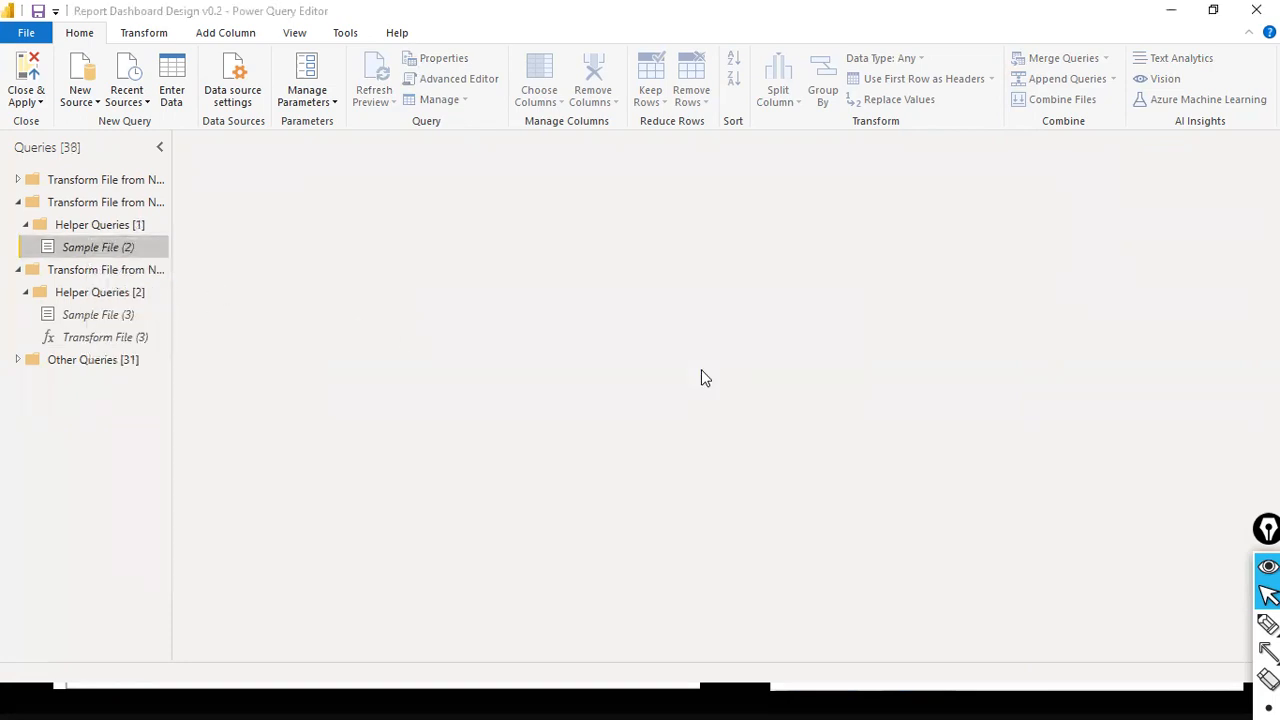
# - Delete the empty Helper Queries group and its parent, the second Transform File group
pyautogui.rightClick(108, 227)
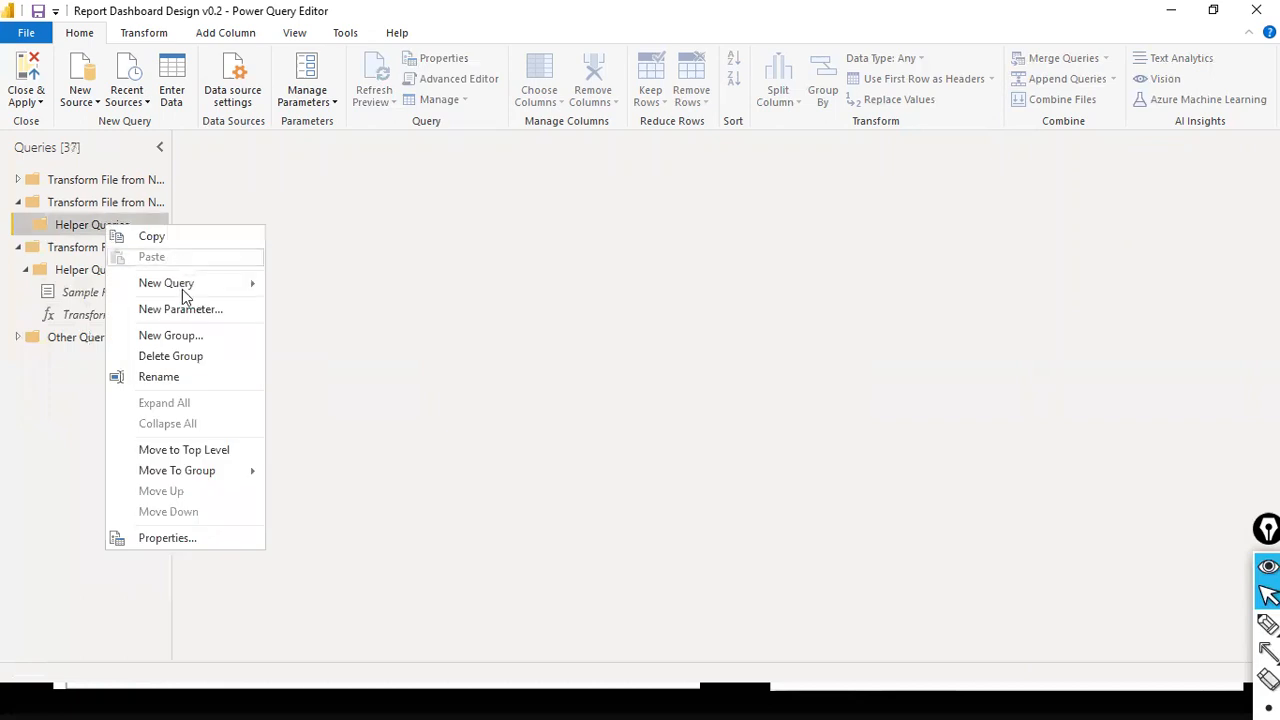
pyautogui.click(190, 356)
pyautogui.click(110, 204)
pyautogui.rightClick(115, 208)
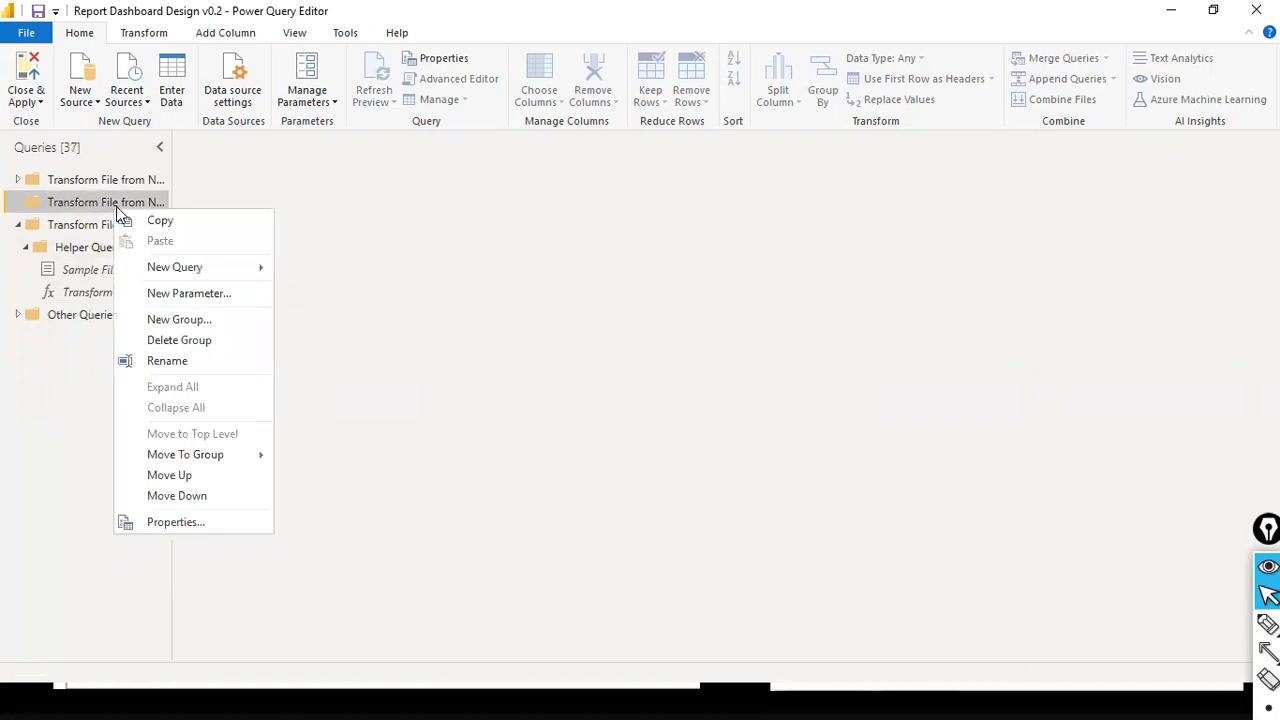
pyautogui.click(199, 336)
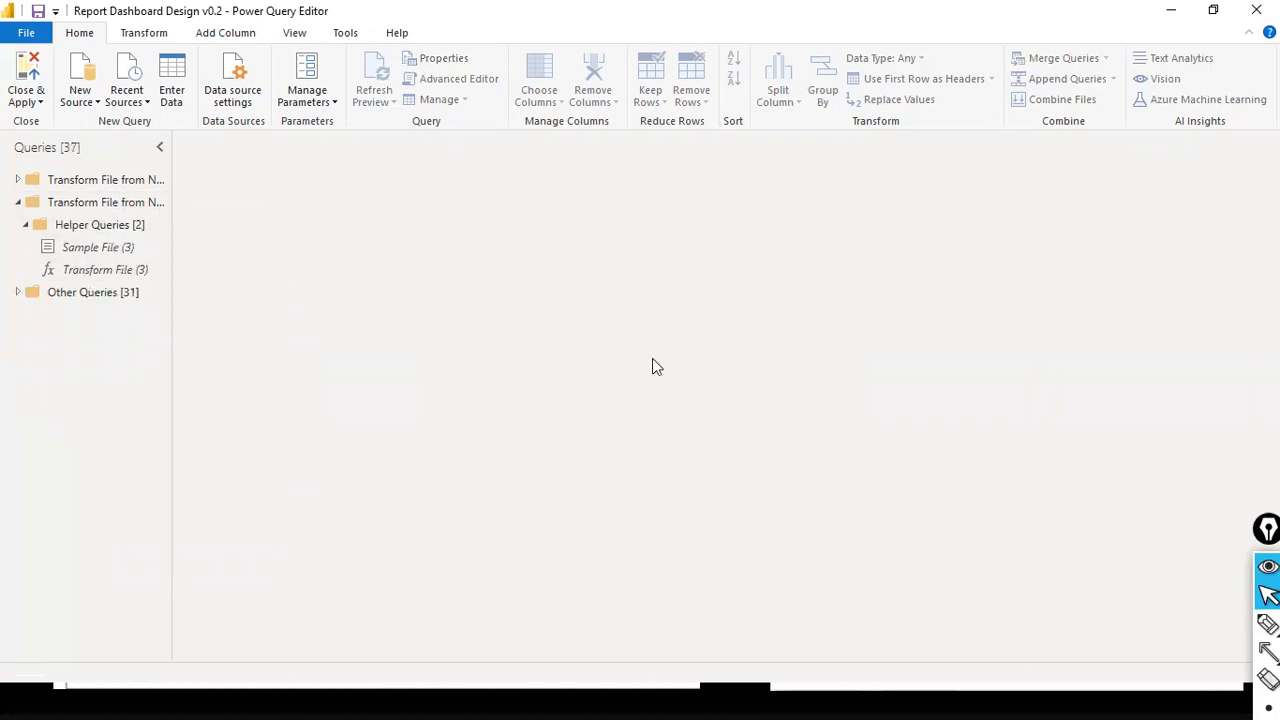
# - Delete the first Transform File group together with all queries inside it
pyautogui.rightClick(109, 179)
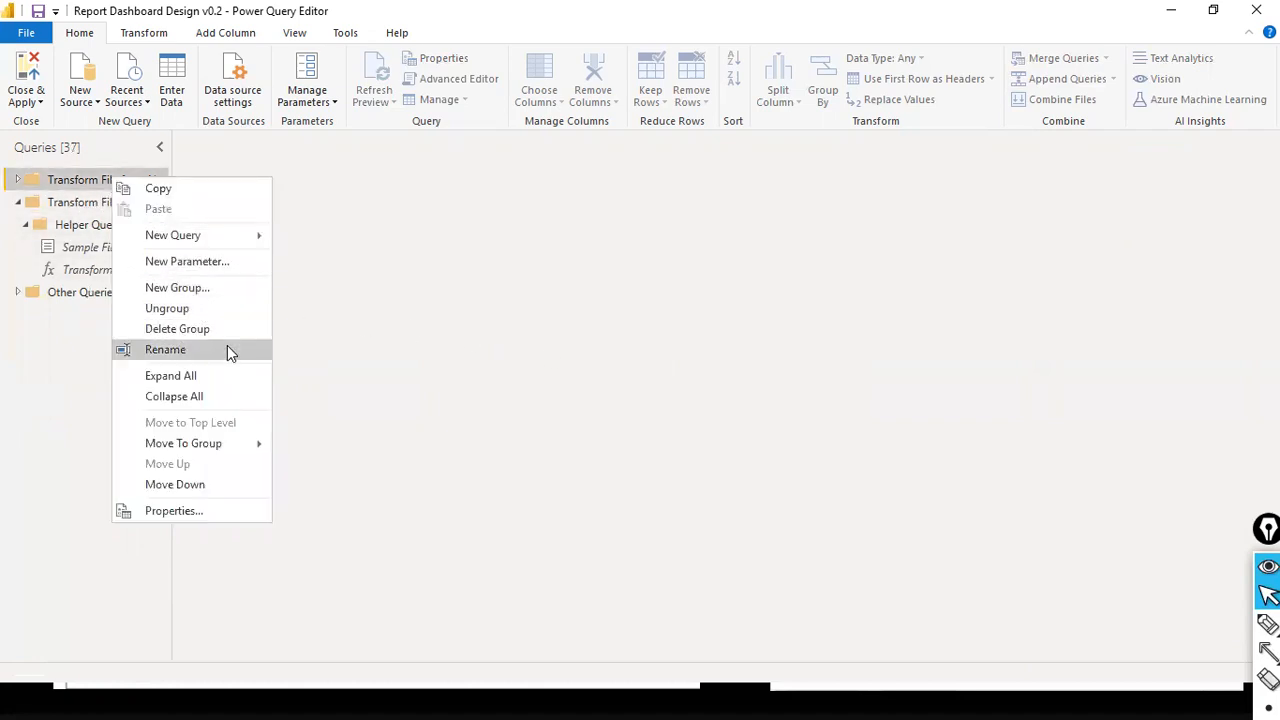
pyautogui.click(236, 328)
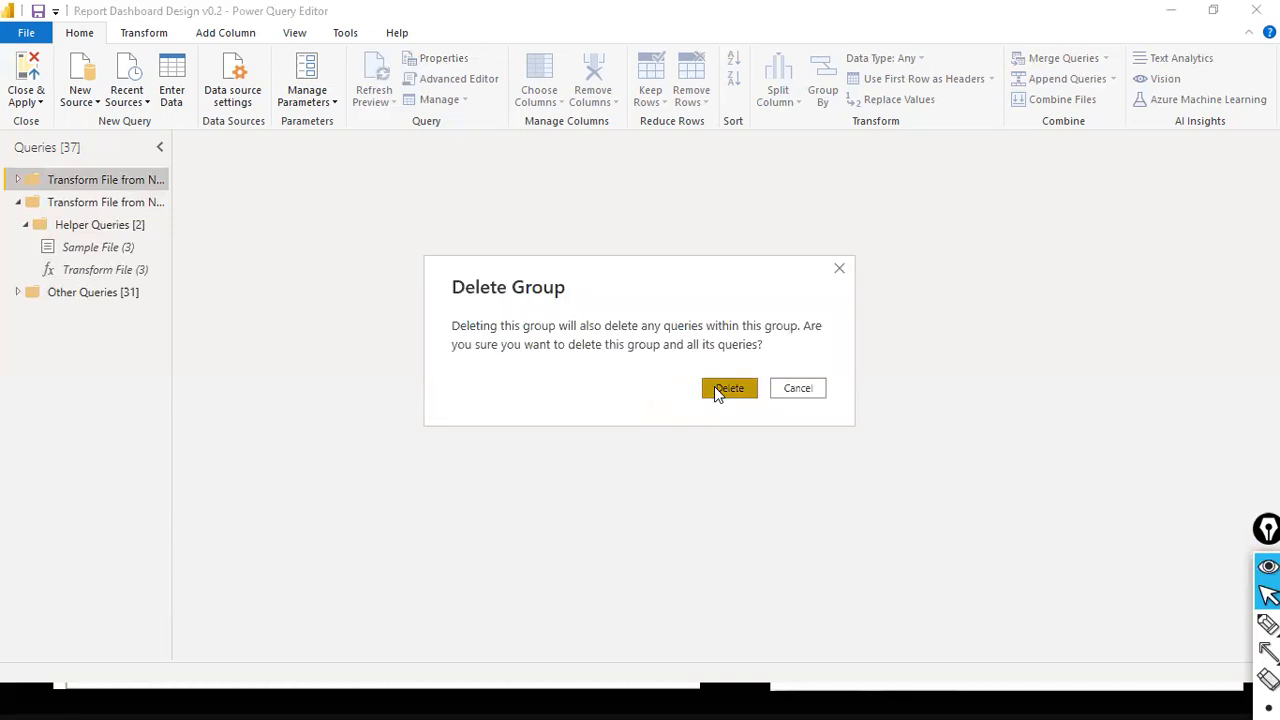
pyautogui.click(720, 389)
# - Try to delete the remaining Transform File group as a whole
pyautogui.rightClick(119, 184)
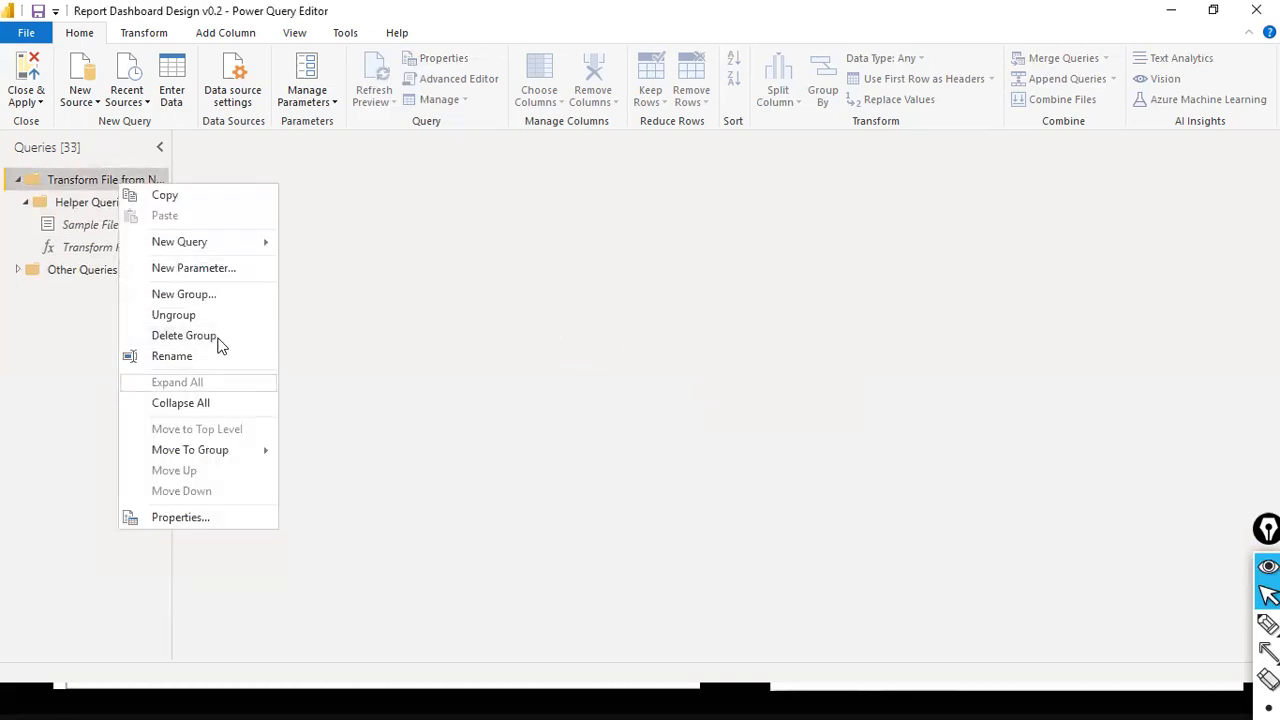
pyautogui.click(210, 337)
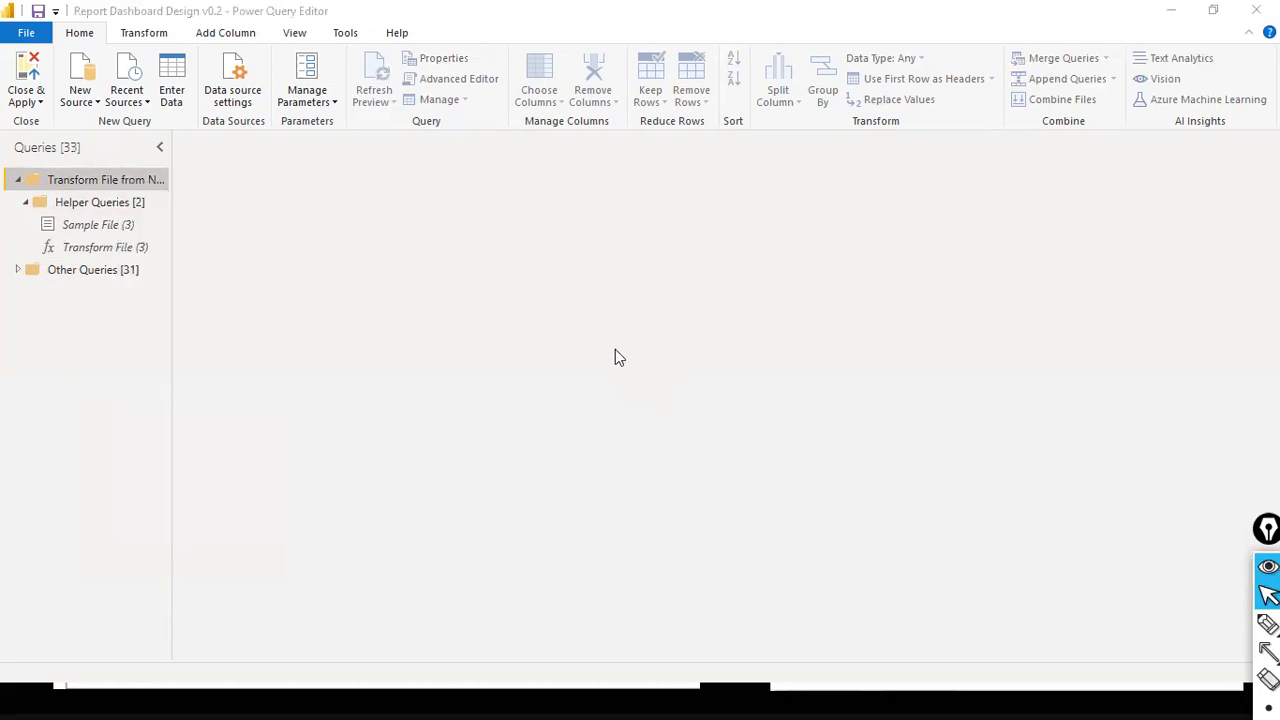
pyautogui.press('Escape')
# - Try again to delete the Transform File (3) function and the Sample File (3) query individually
pyautogui.rightClick(120, 251)
pyautogui.click(170, 311)
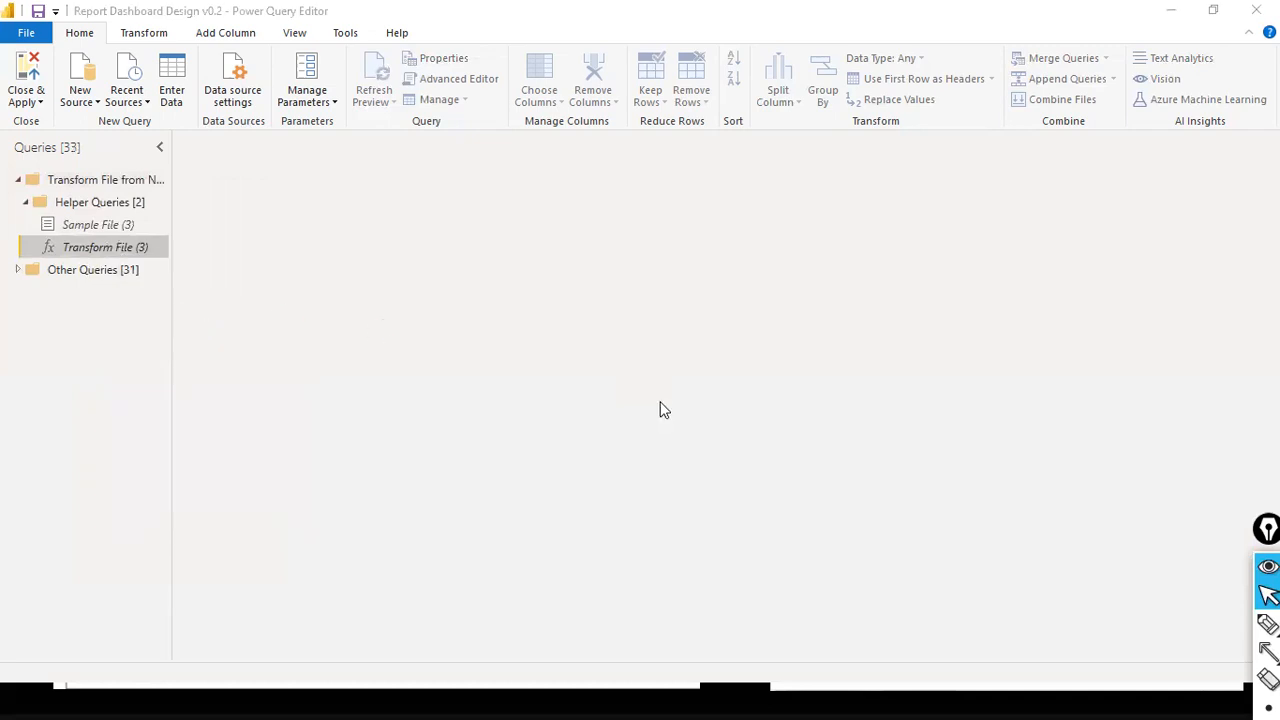
pyautogui.press('Escape')
pyautogui.rightClick(84, 229)
pyautogui.click(172, 288)
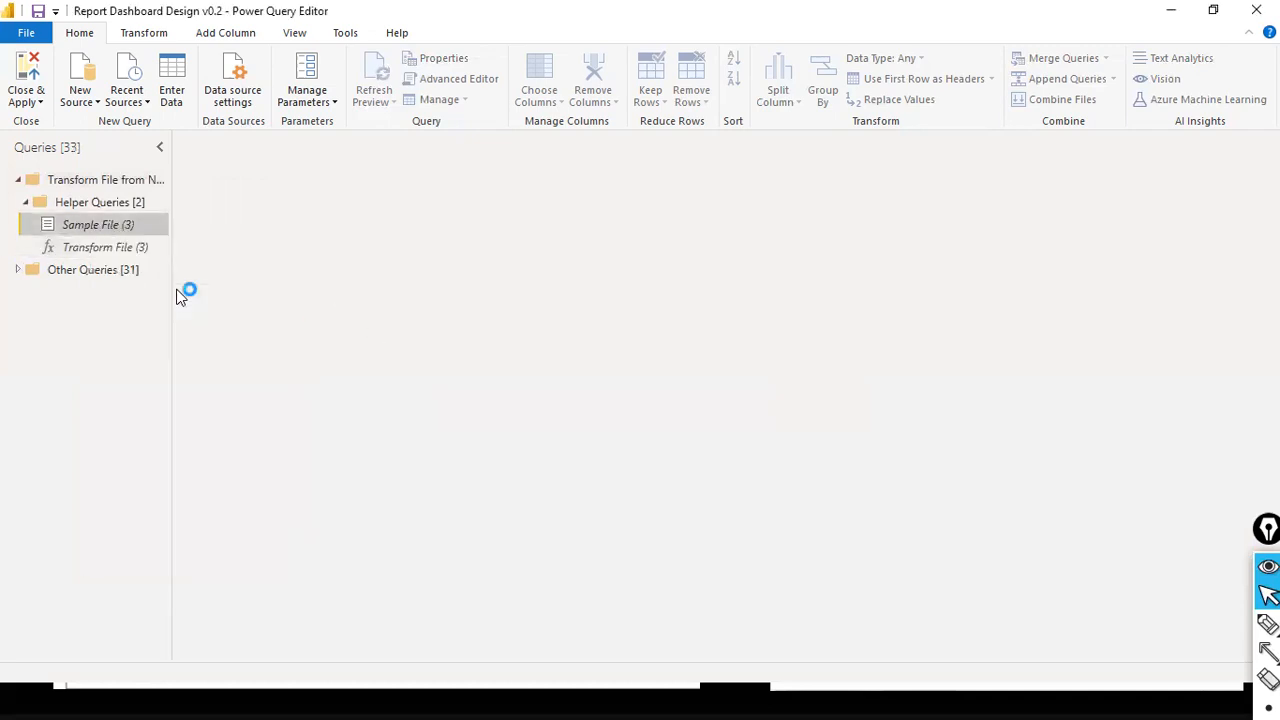
pyautogui.press('Escape')
# - Expand the Other Queries group and delete the NCDailysales query that references the helper queries
pyautogui.click(19, 271)
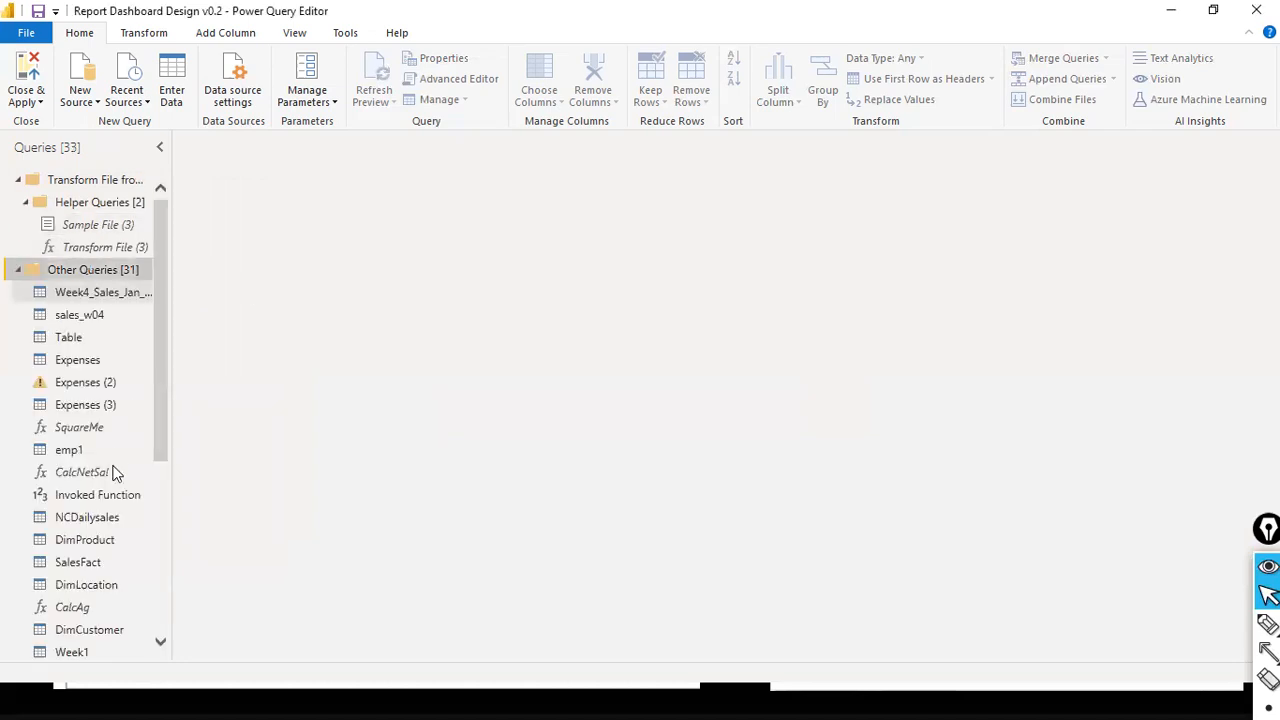
pyautogui.scroll(-3, 92, 390)
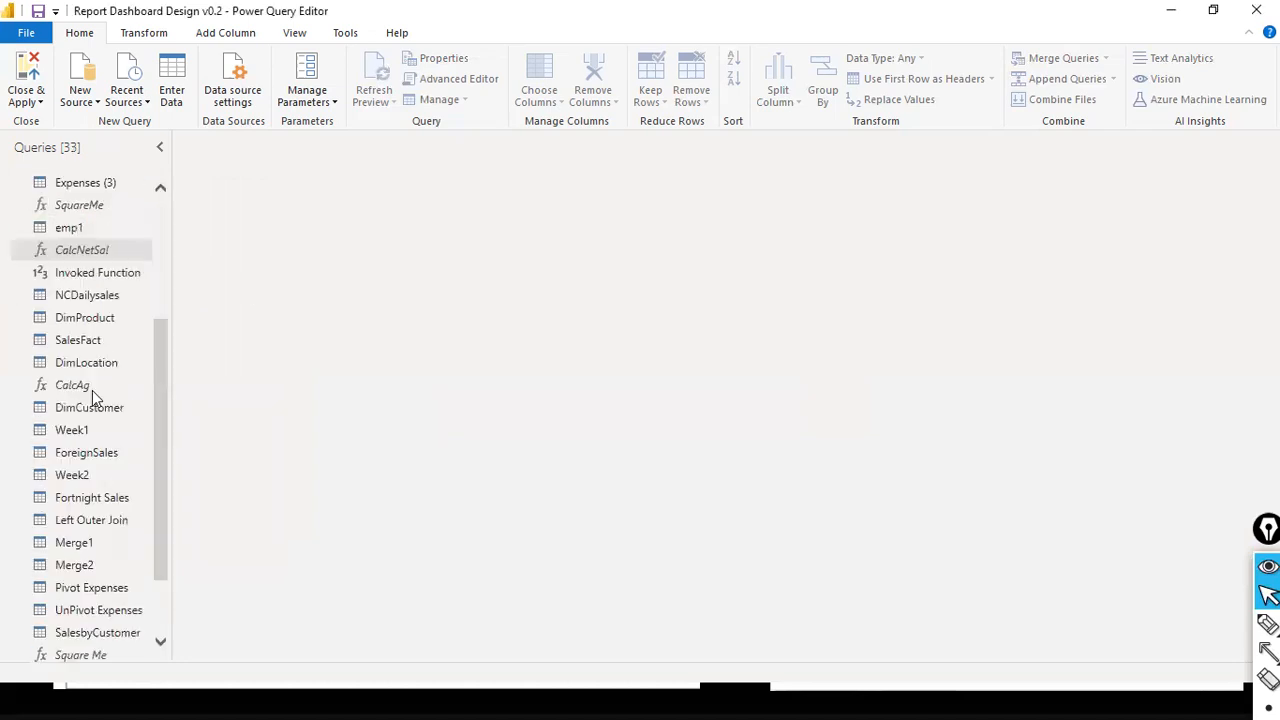
pyautogui.rightClick(100, 300)
pyautogui.click(183, 358)
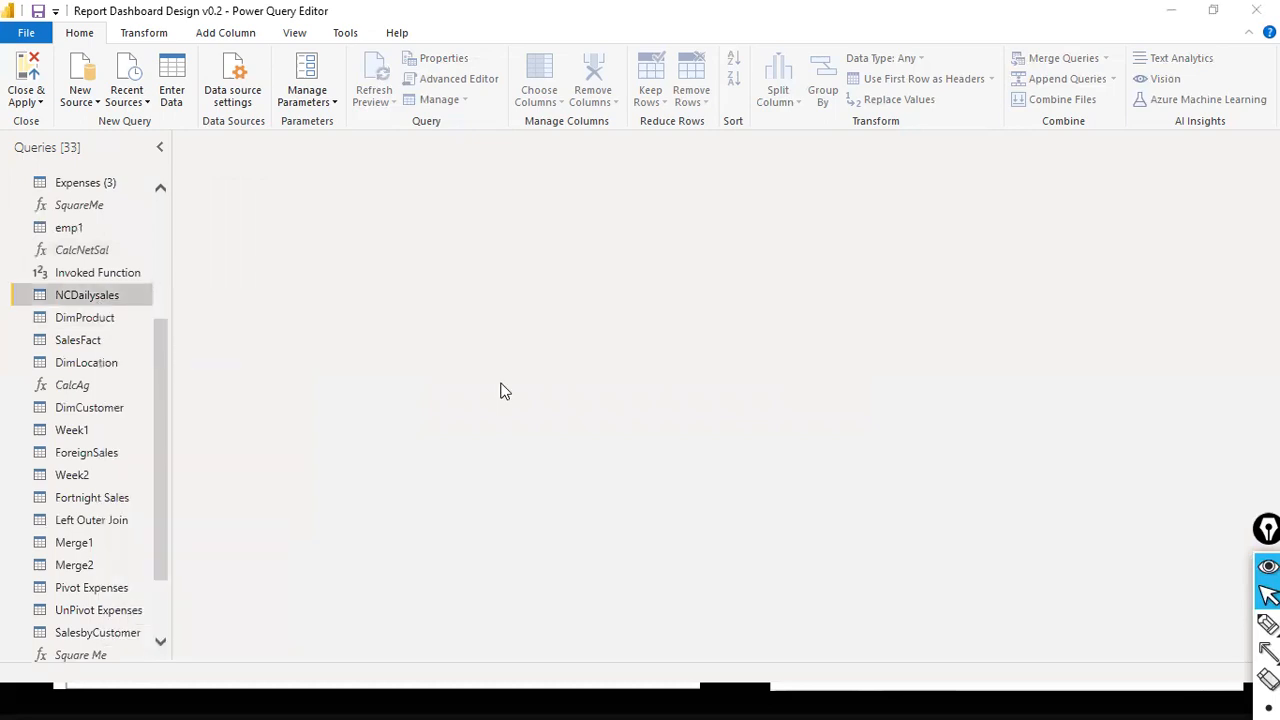
pyautogui.click(712, 376)
# - Delete the Transform File (3) function and the Sample File (3) query from the Helper Queries group
pyautogui.rightClick(117, 244)
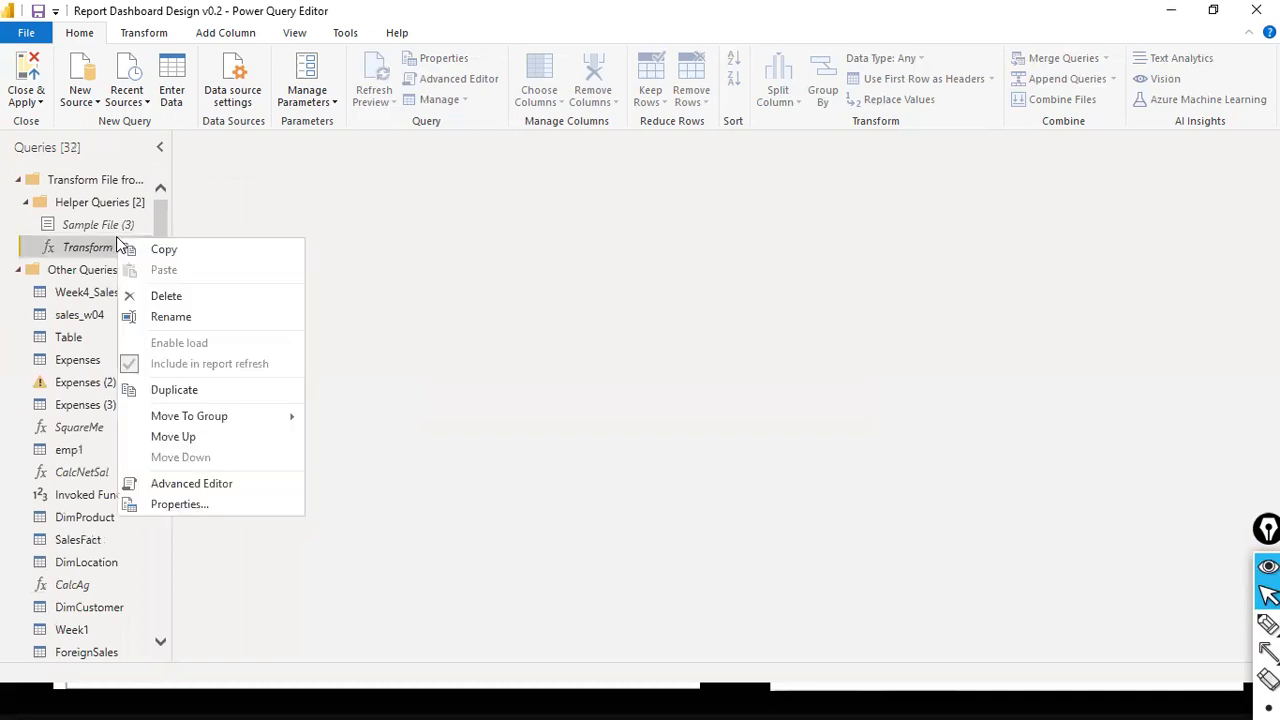
pyautogui.click(189, 297)
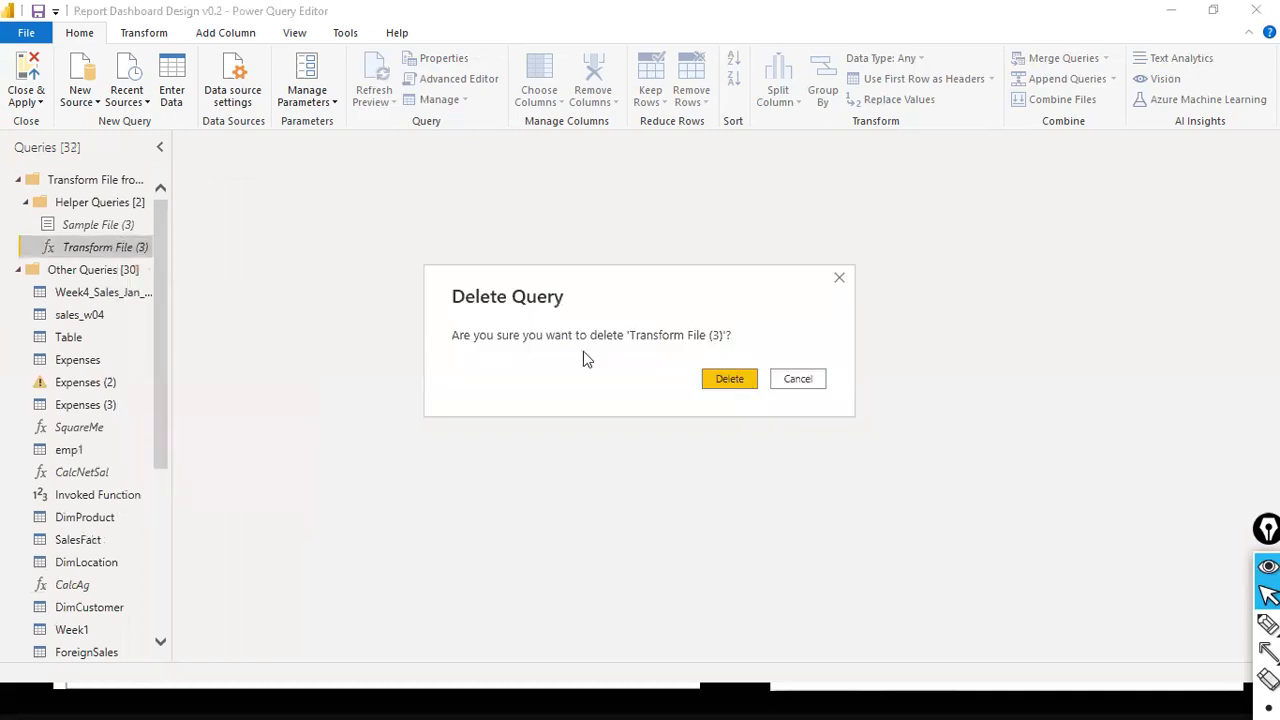
pyautogui.press('Return')
pyautogui.rightClick(103, 225)
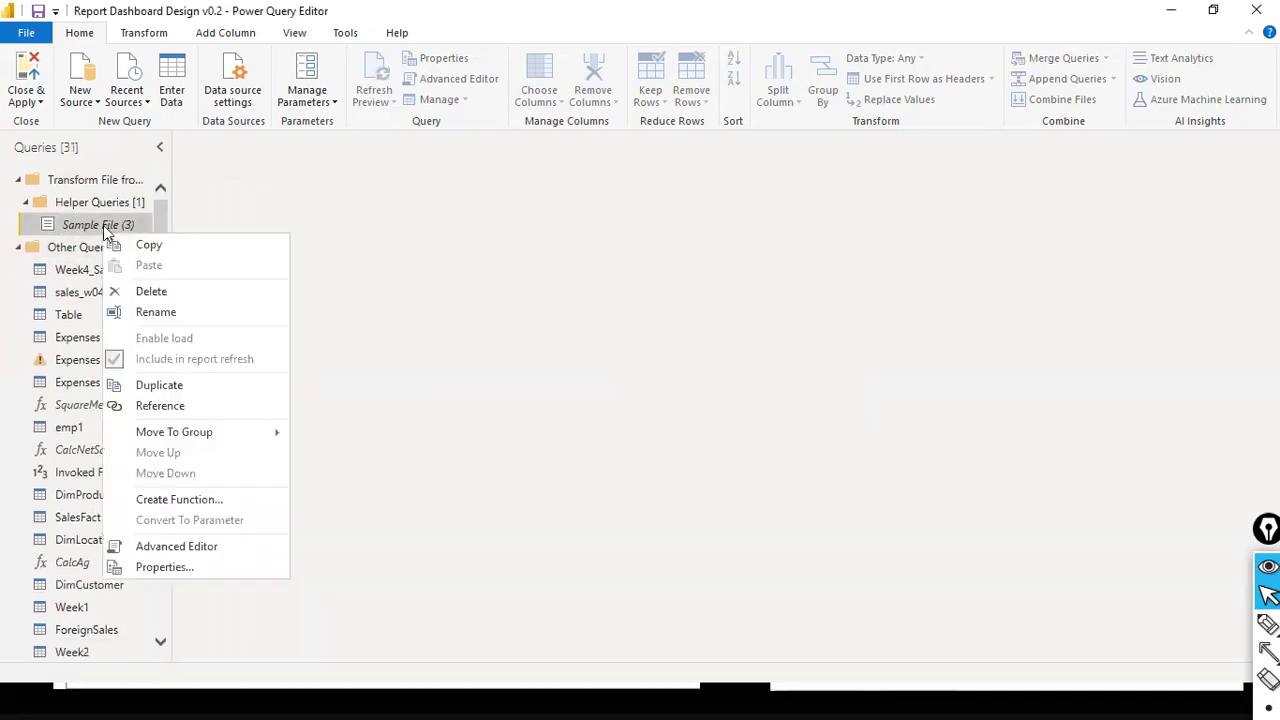
pyautogui.click(158, 291)
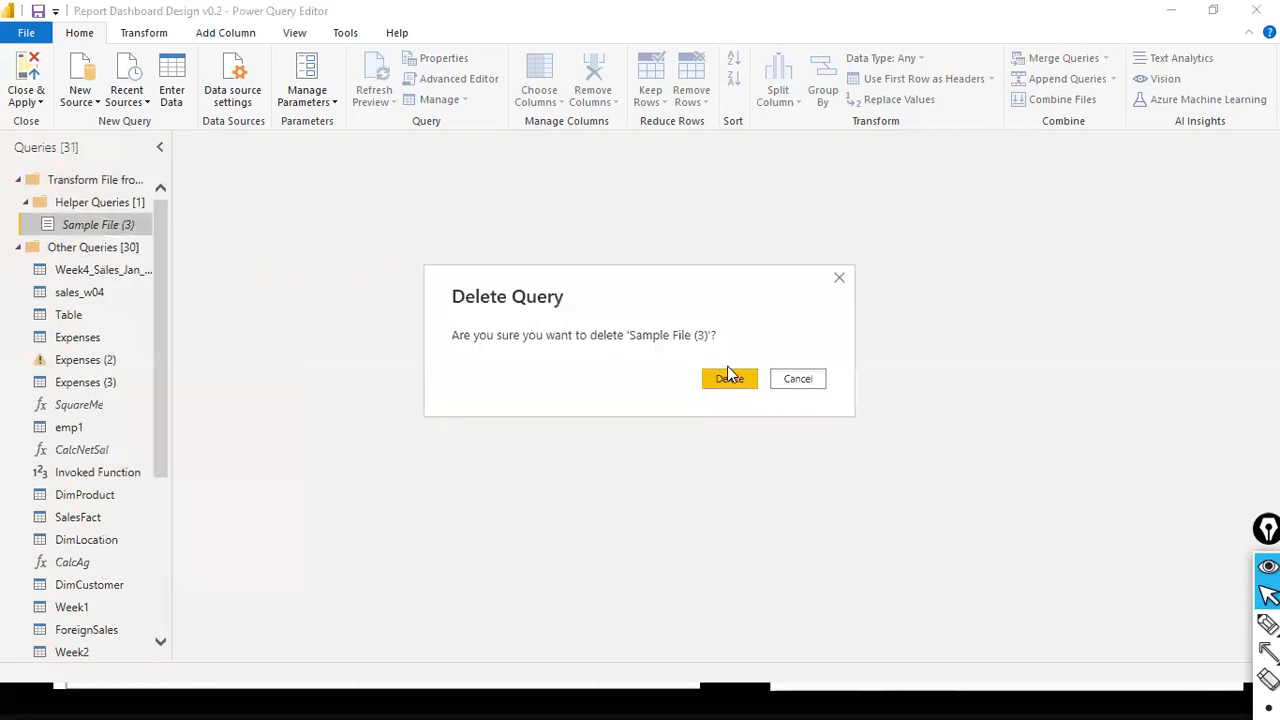
pyautogui.click(737, 378)
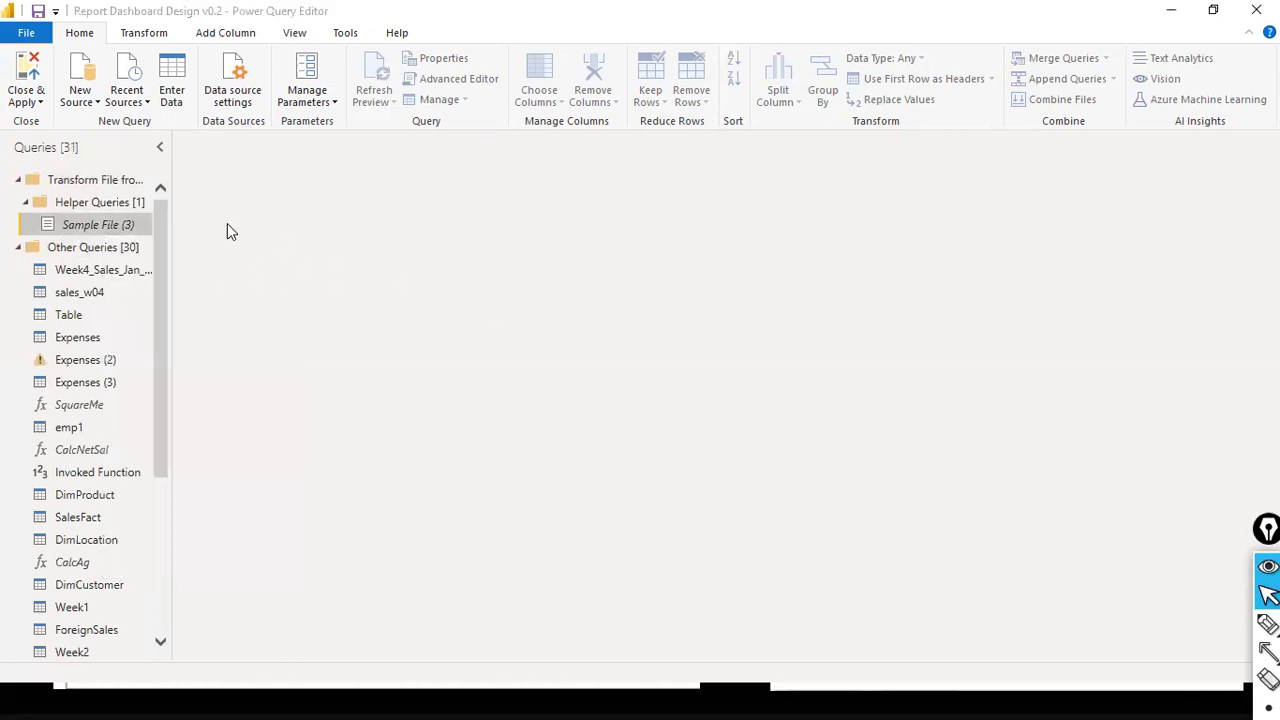
# - Delete the empty Helper Queries group and its parent Transform File group
pyautogui.rightClick(113, 204)
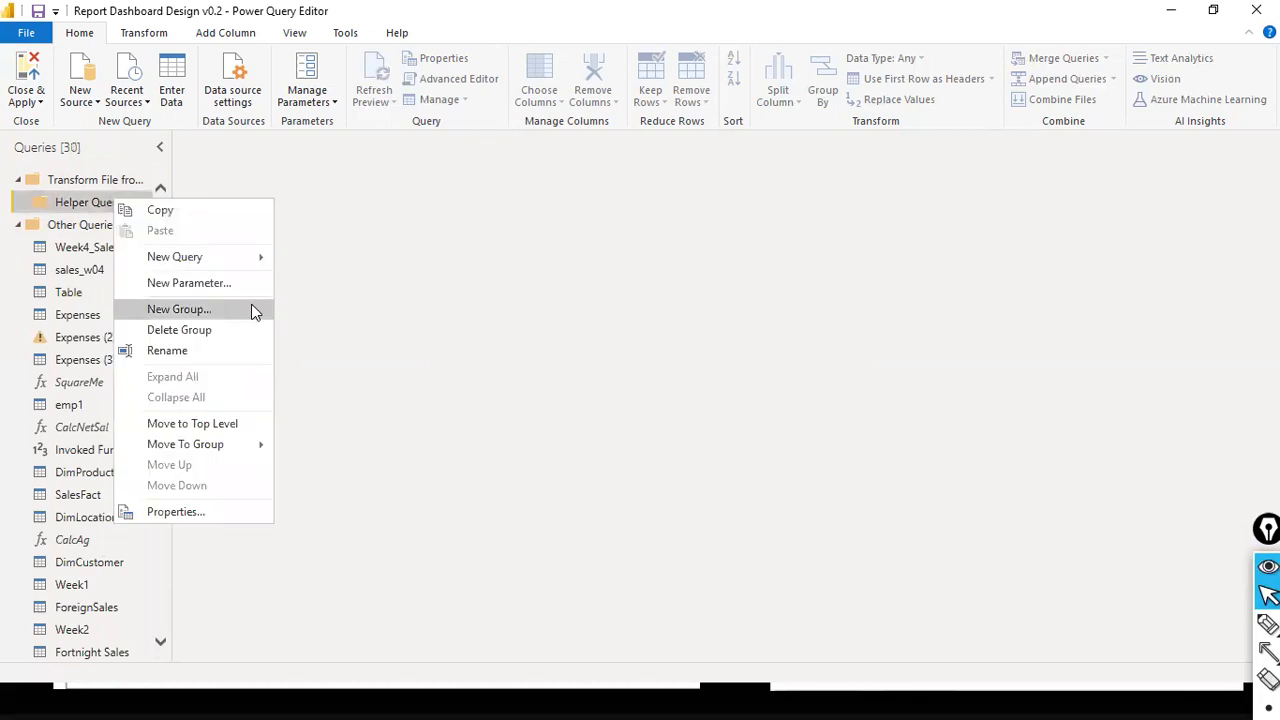
pyautogui.click(214, 331)
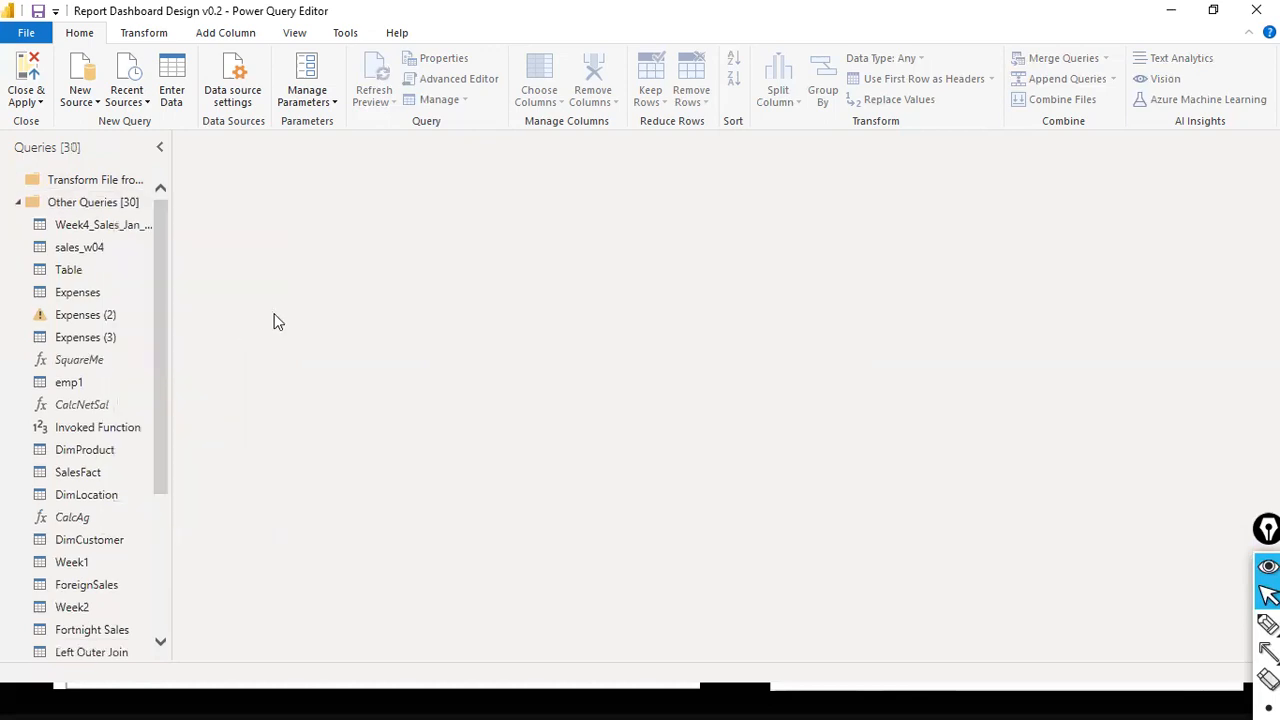
pyautogui.rightClick(108, 181)
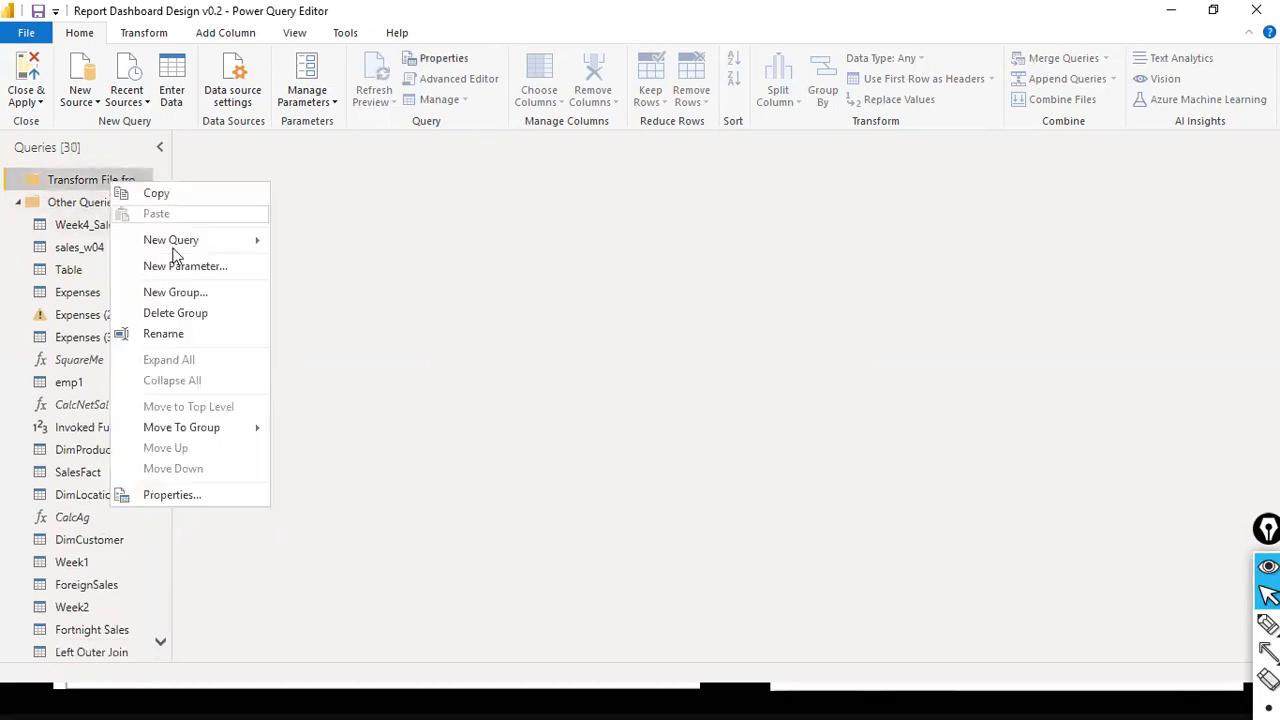
pyautogui.click(190, 313)
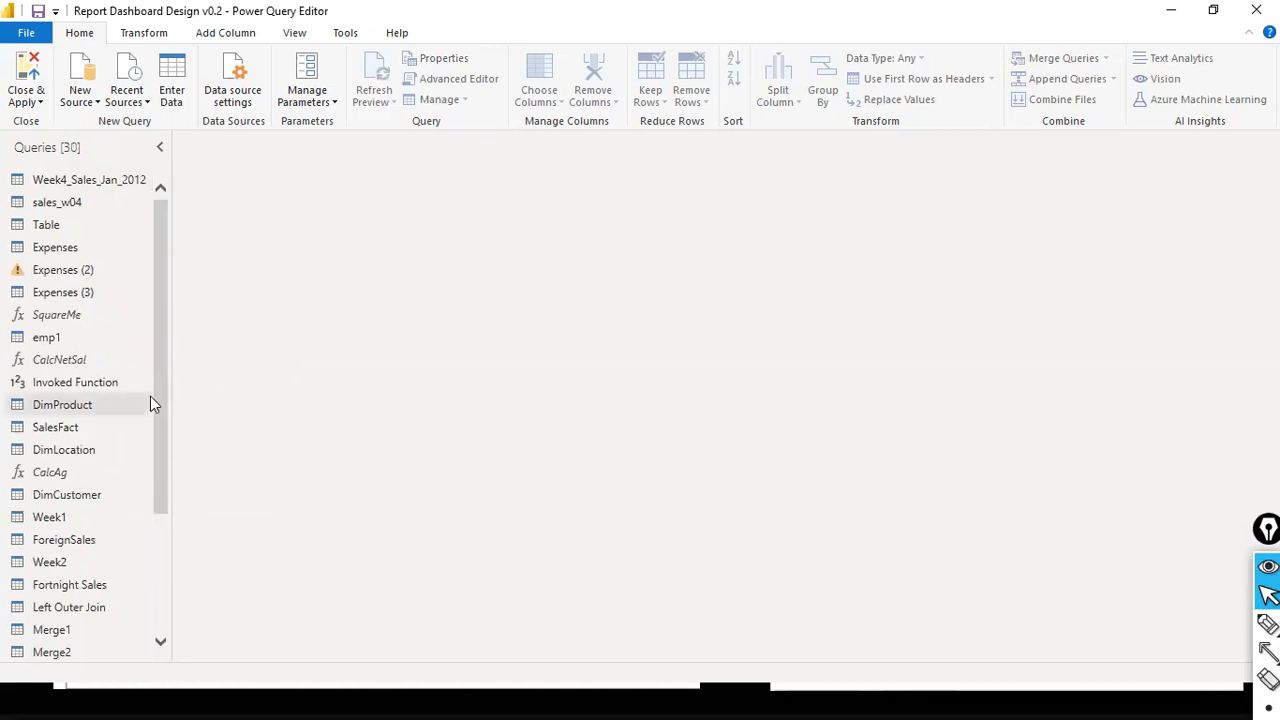
# - Widen the query list to about twice its width and look through the remaining queries
pyautogui.scroll(-3, 150, 398)
pyautogui.scroll(3, 149, 383)
pyautogui.scroll(-3, 127, 360)
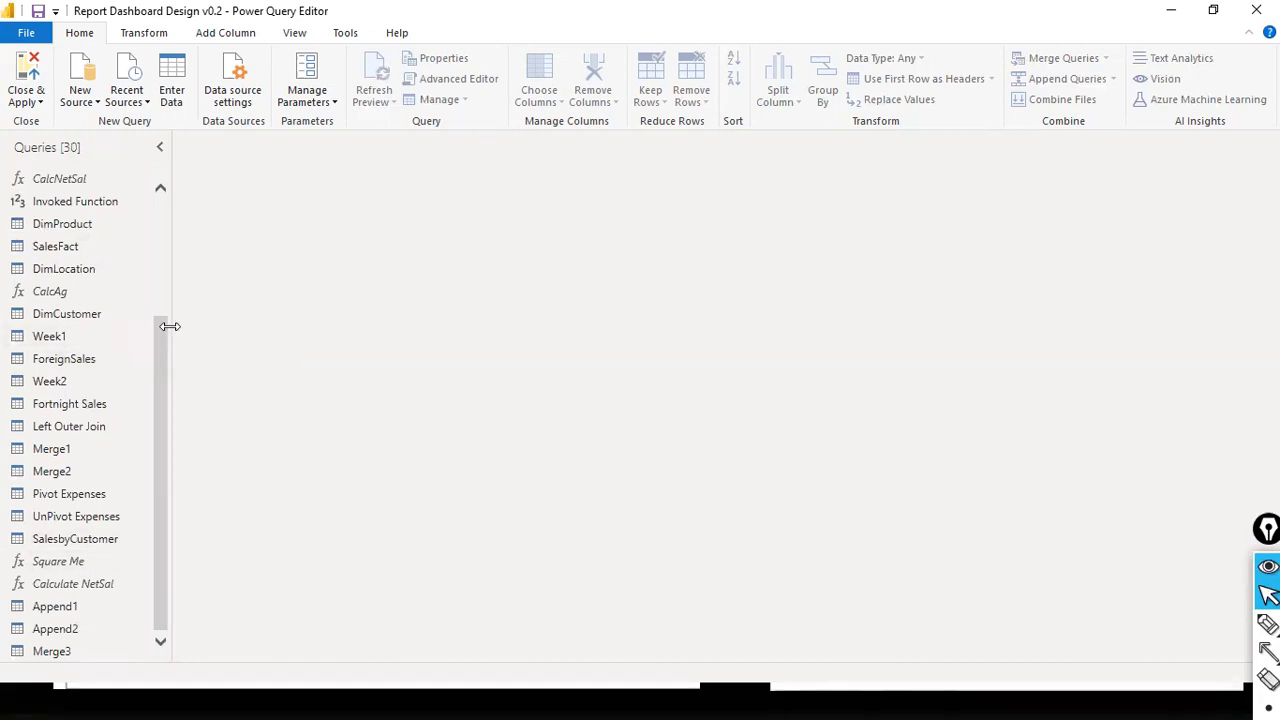
pyautogui.moveTo(167, 322); pyautogui.dragTo(446, 365)
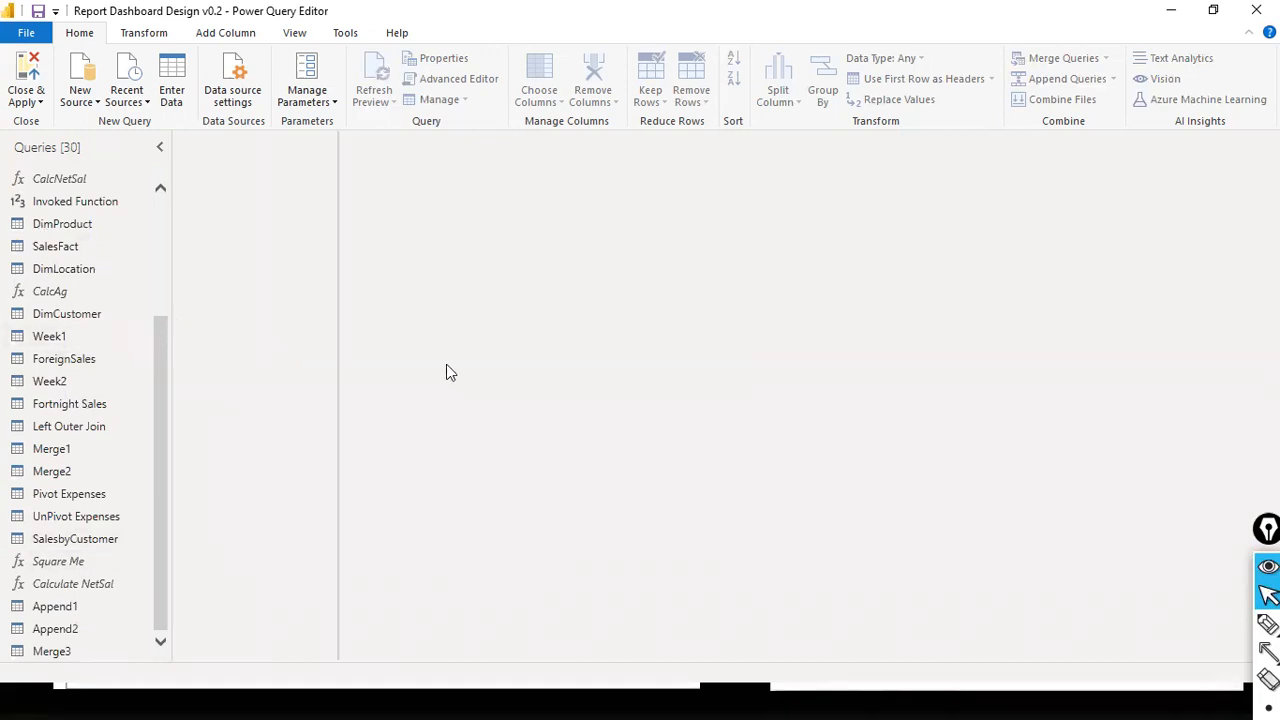
pyautogui.moveTo(358, 370); pyautogui.dragTo(354, 369)
pyautogui.scroll(3, 133, 401)
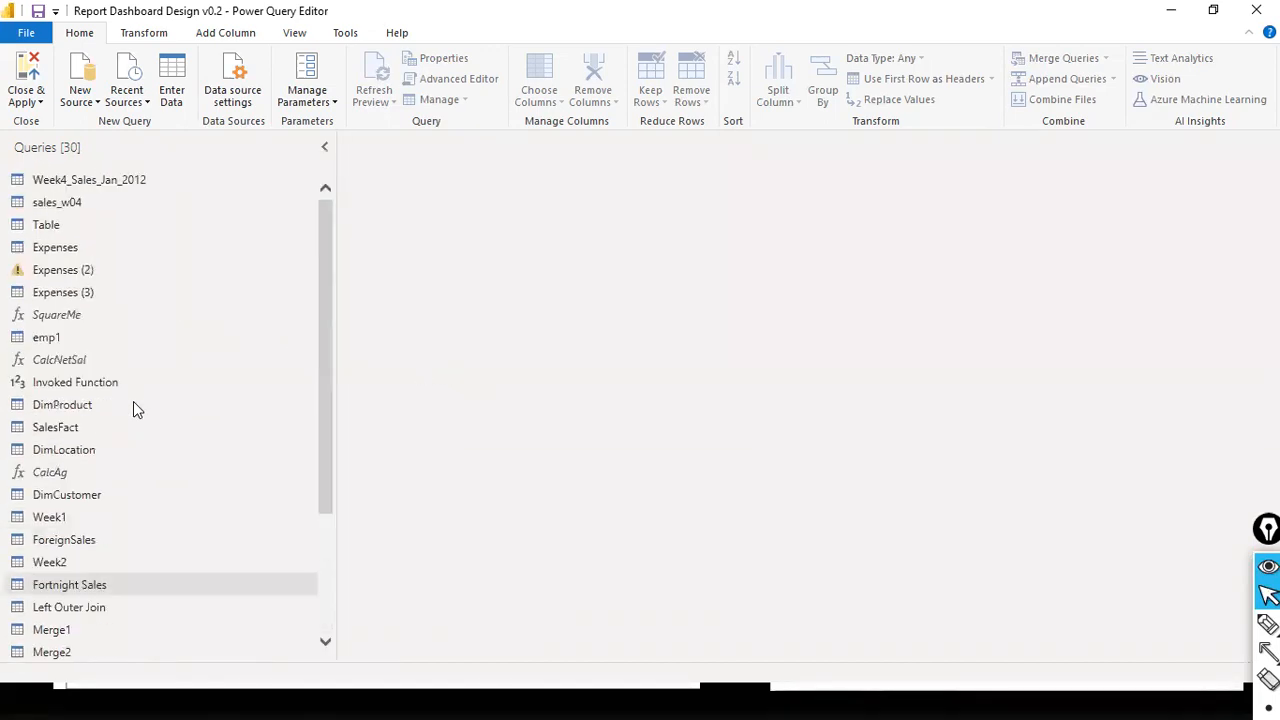
pyautogui.scroll(-3, 133, 401)
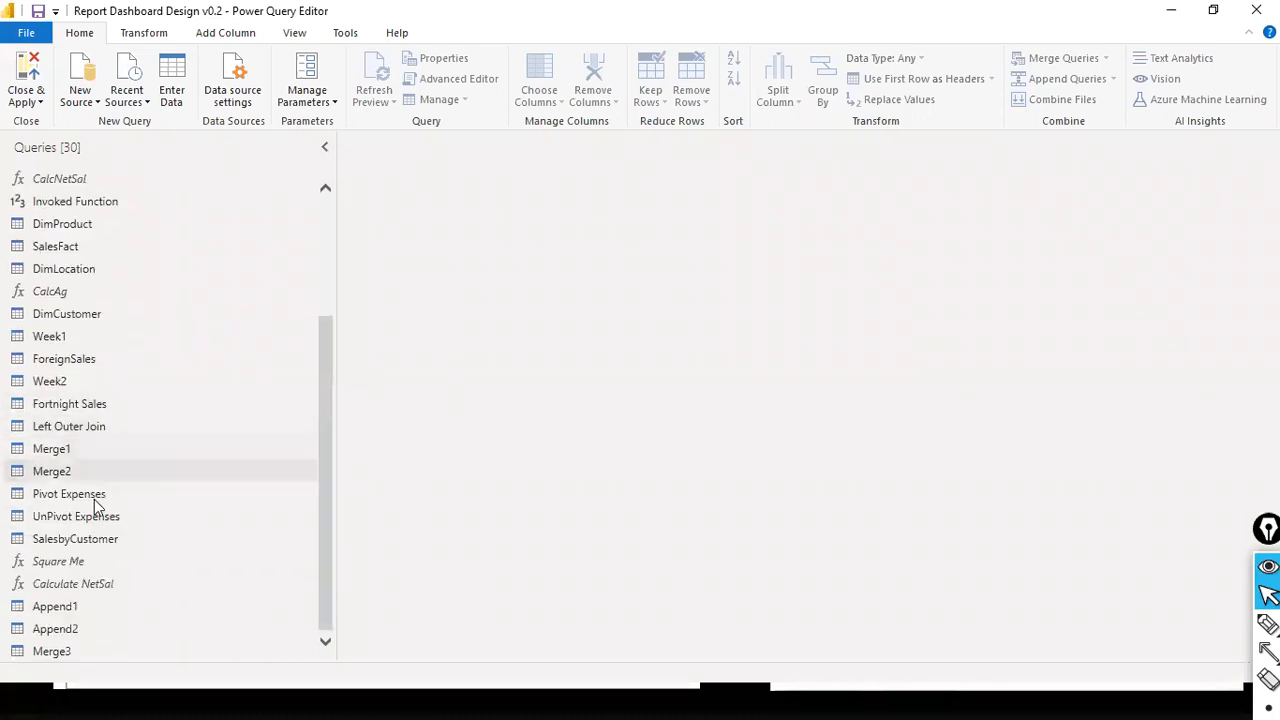
# - Display the data preview of the DimLocation query
pyautogui.click(294, 32)
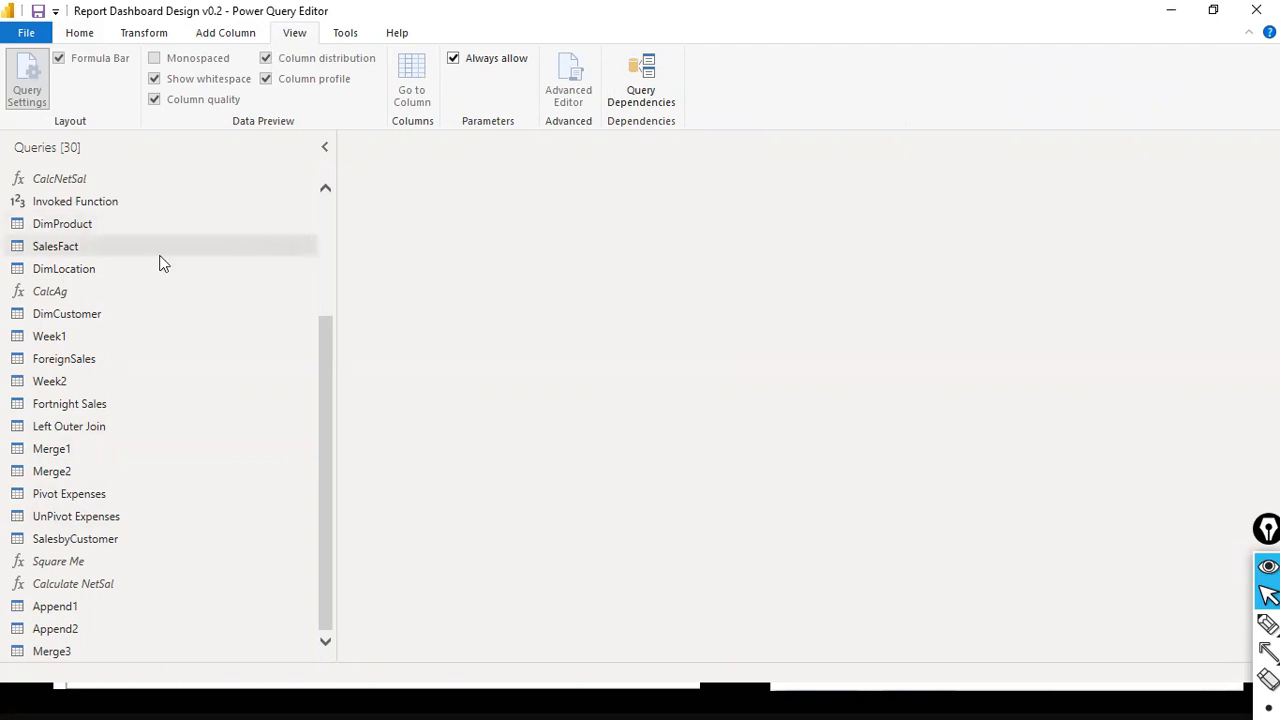
pyautogui.click(105, 265)
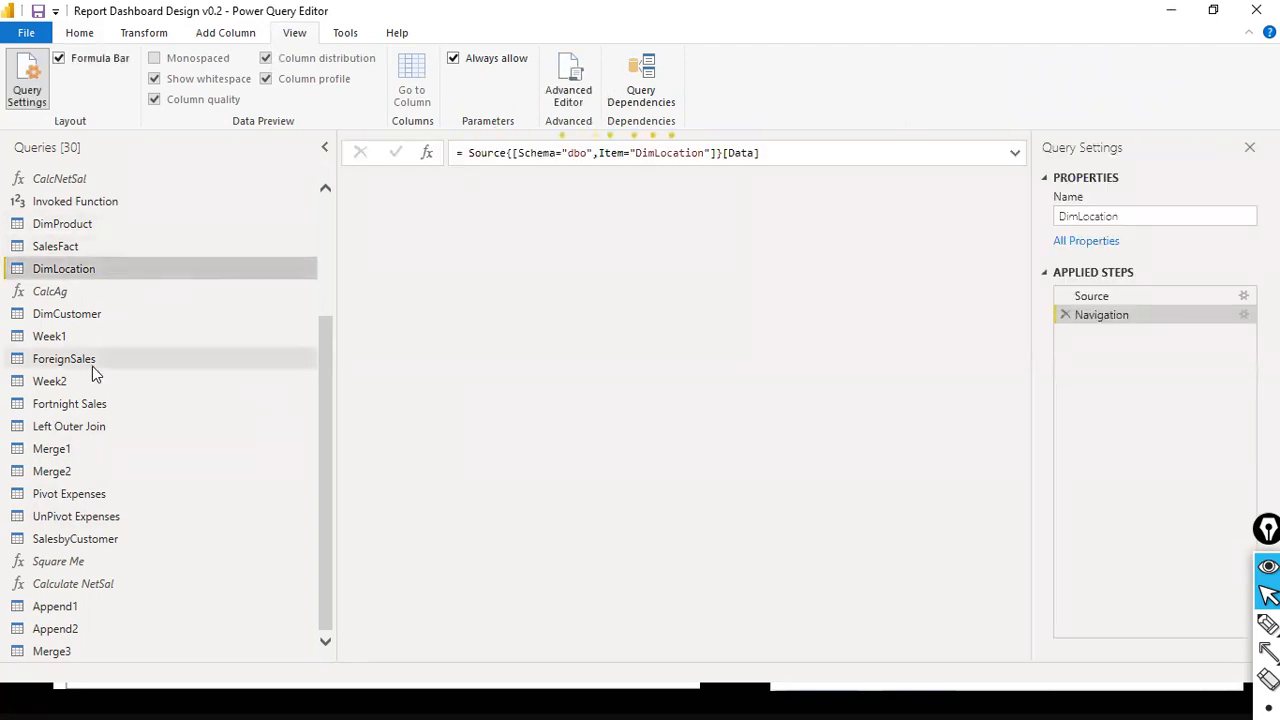
pyautogui.scroll(3, 150, 320)
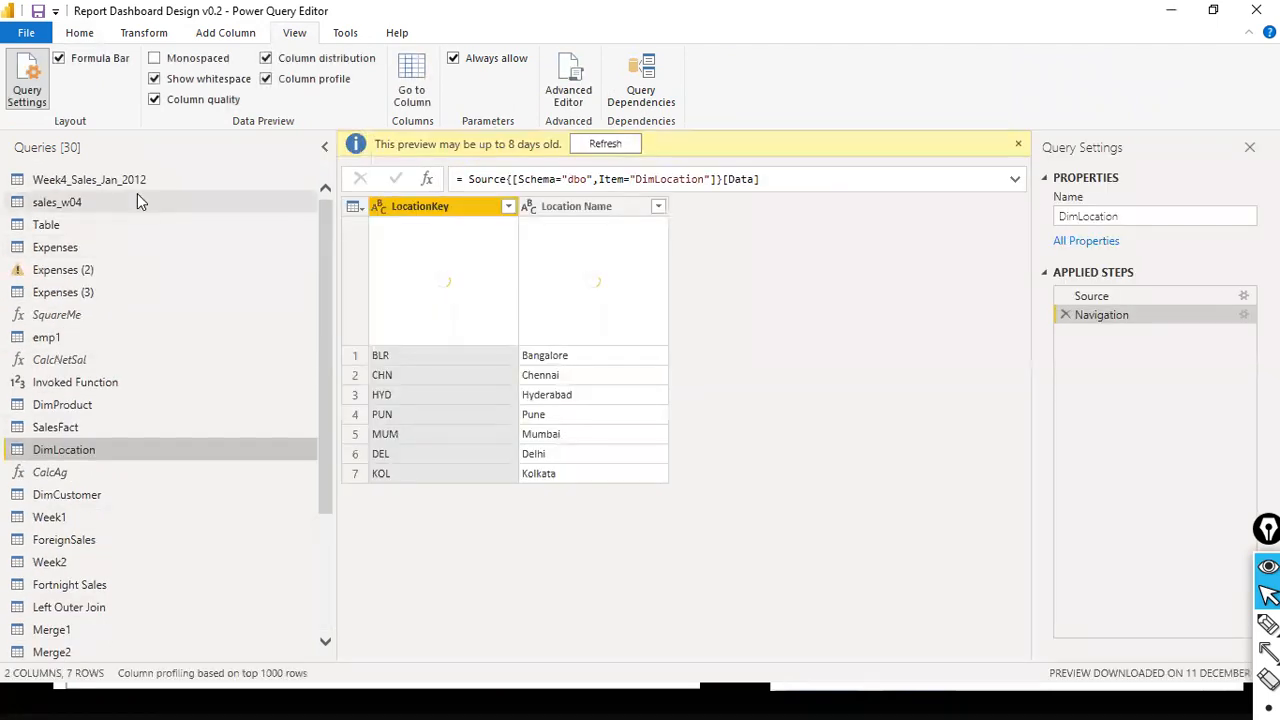
# - Apply the pending query changes to the report, check the query list, and close the query editor with Close & Apply
pyautogui.click(26, 38)
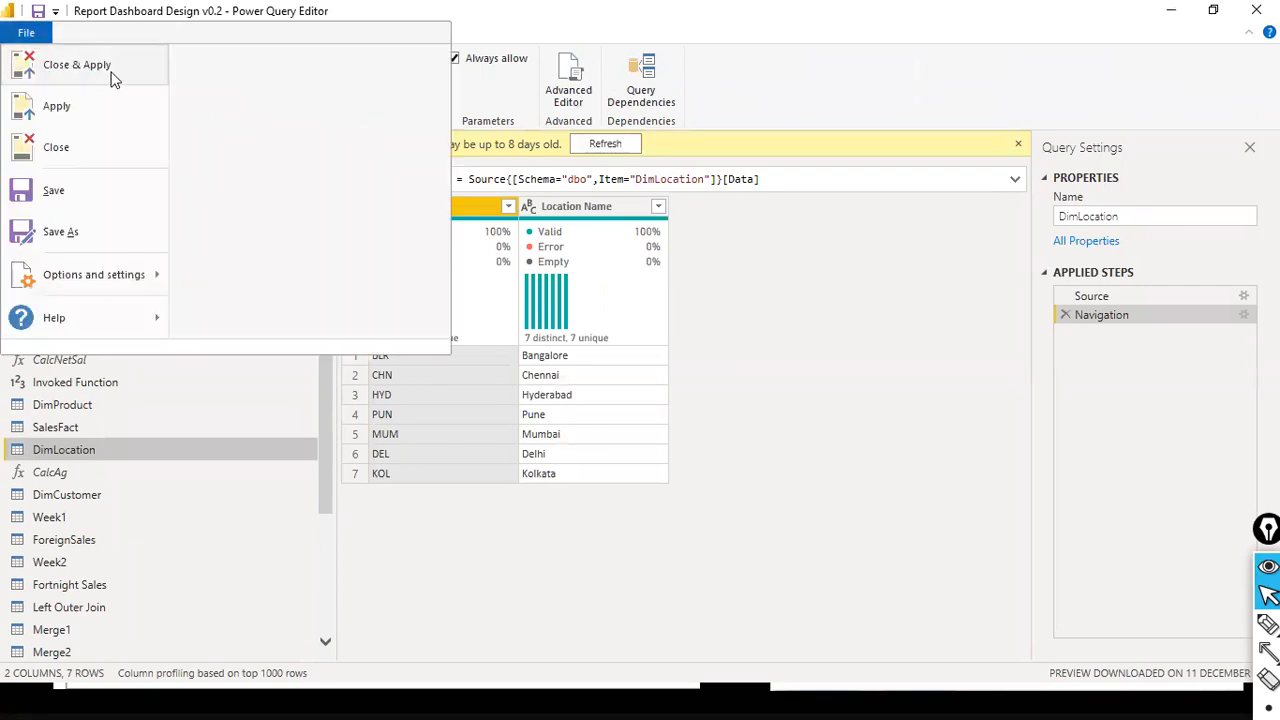
pyautogui.click(800, 55)
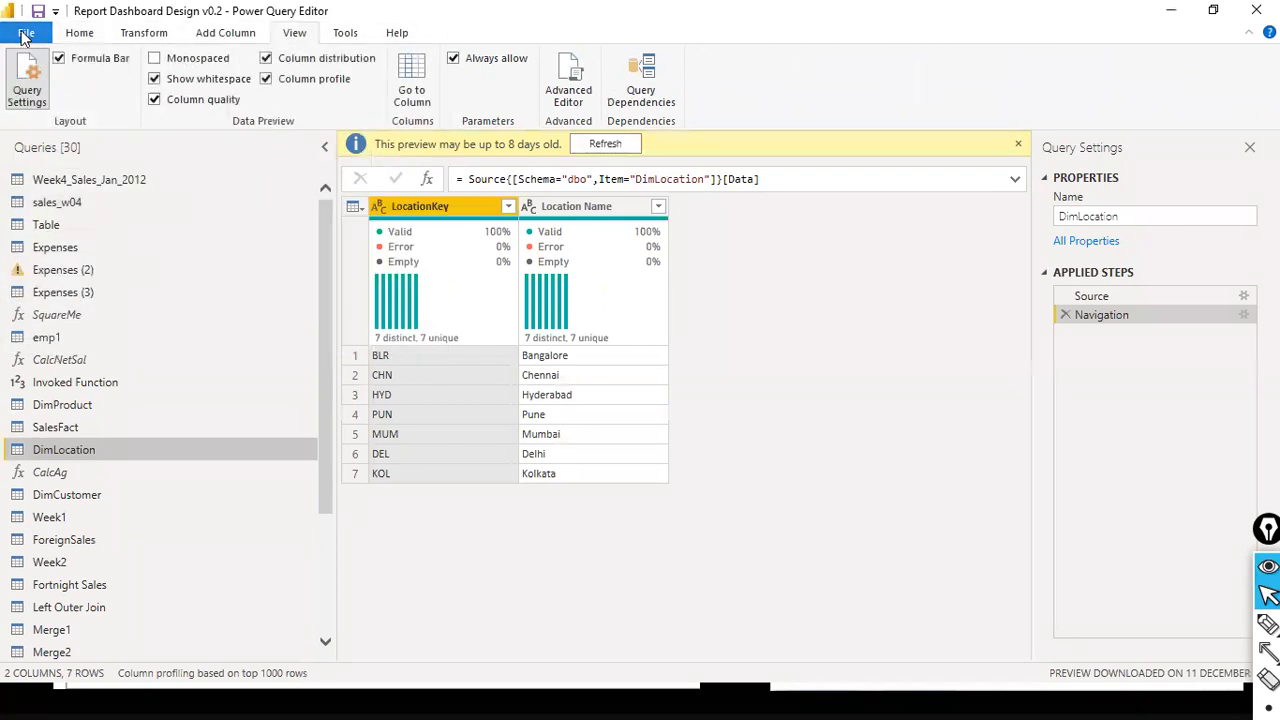
pyautogui.click(27, 34)
pyautogui.click(58, 108)
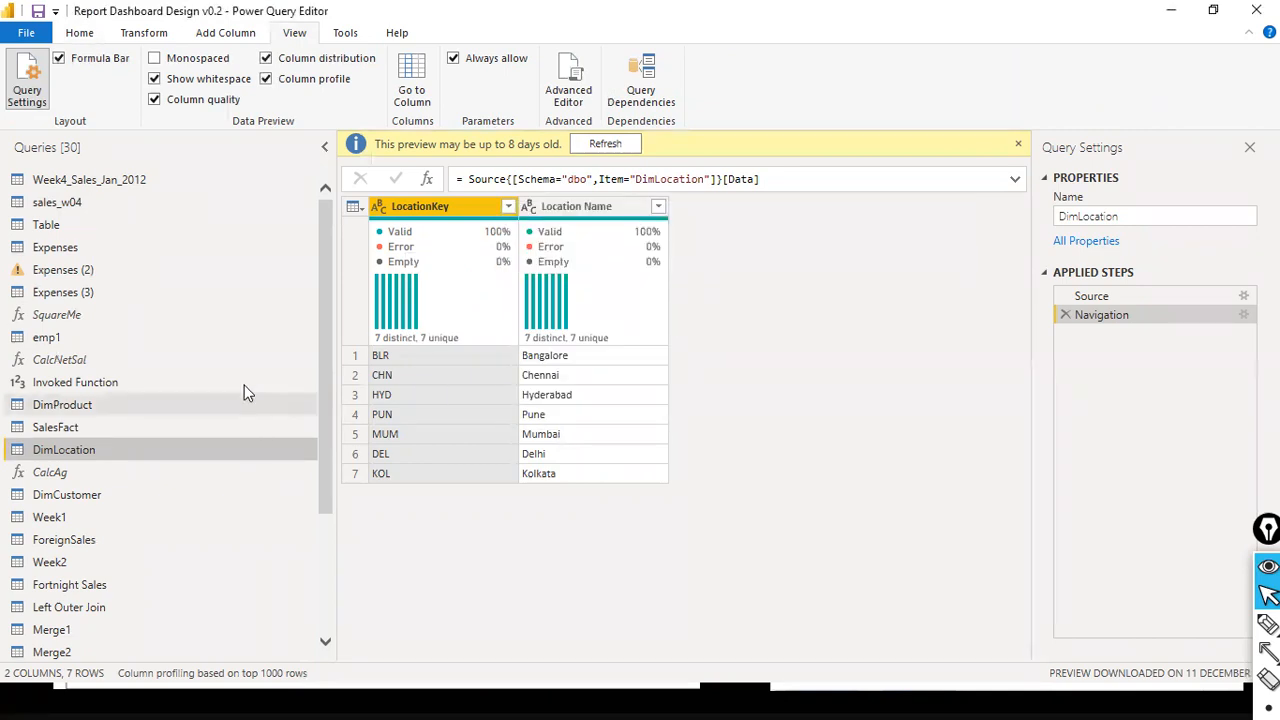
pyautogui.scroll(-3, 250, 420)
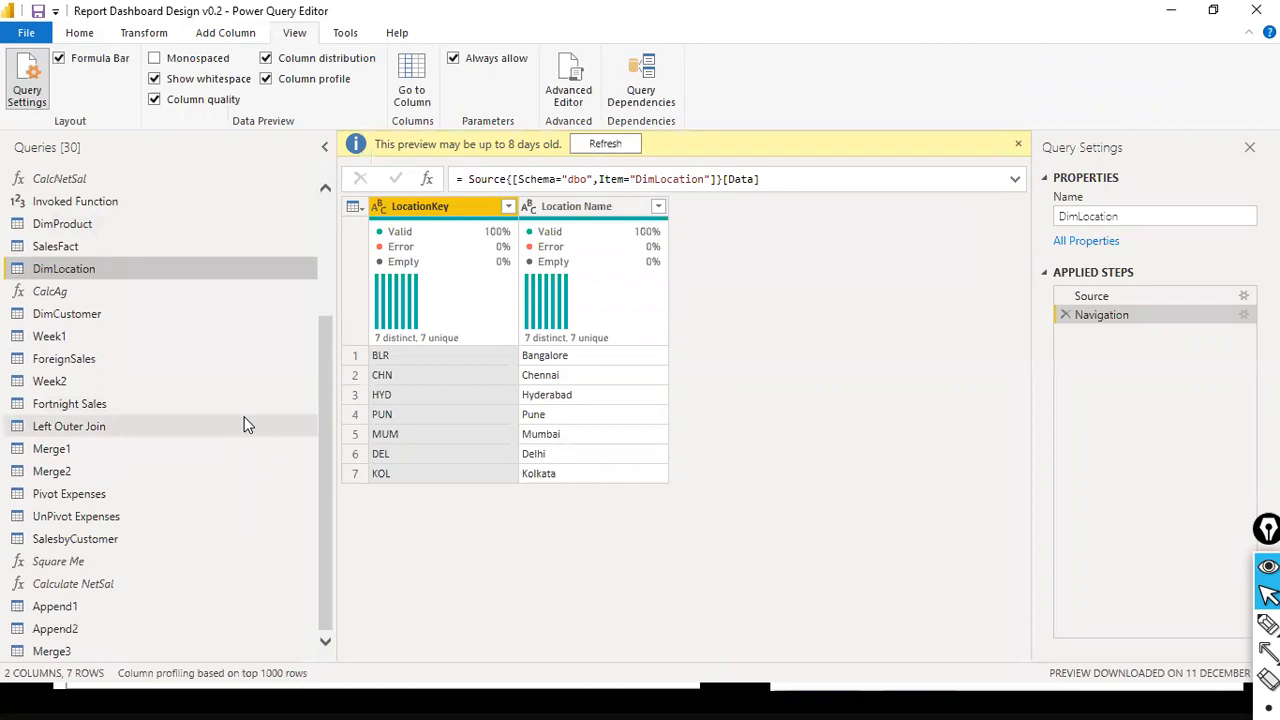
pyautogui.scroll(3, 112, 260)
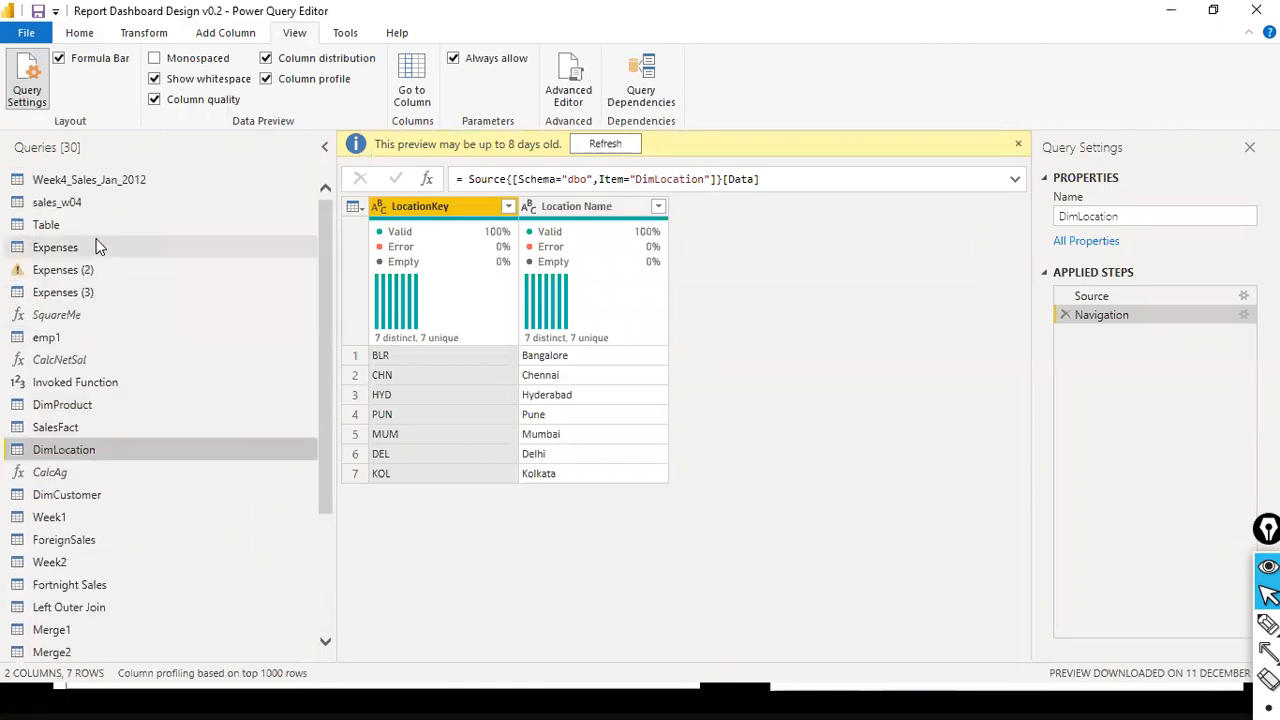
pyautogui.click(26, 34)
pyautogui.click(54, 68)
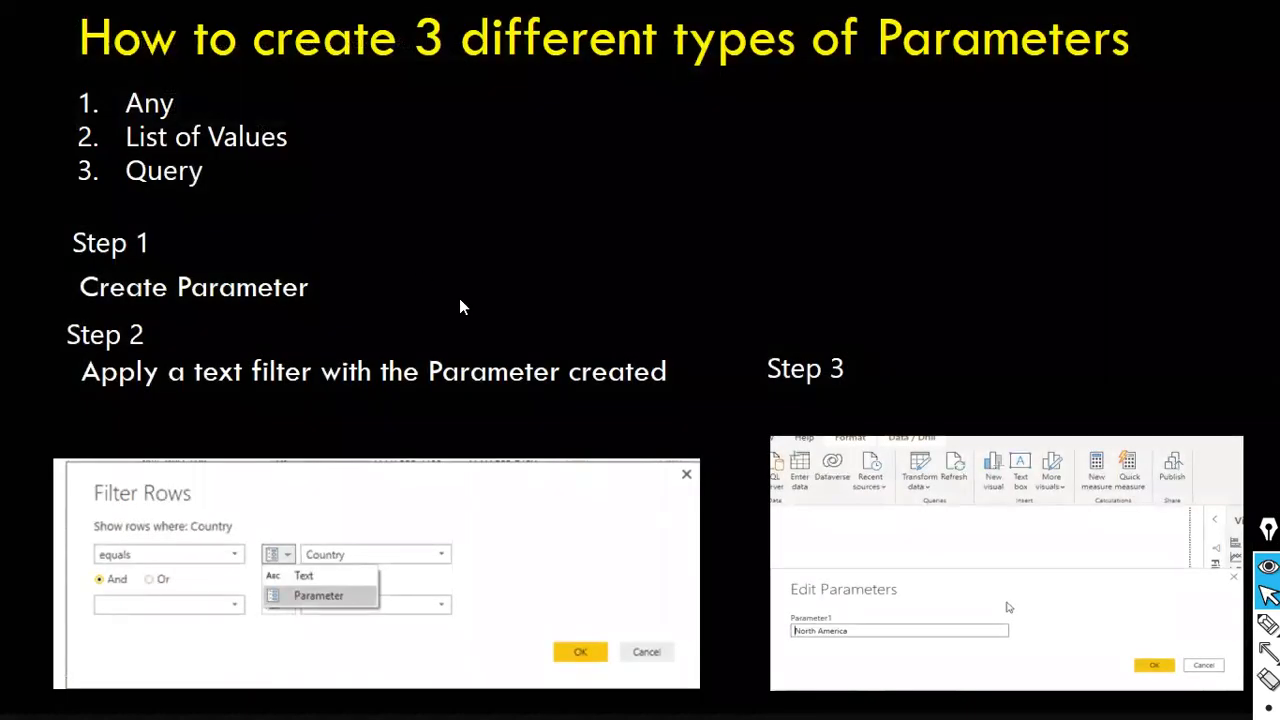
# - Switch back to the Power BI Desktop report window and reopen its queries for transformation
pyautogui.hotkey('alt', 'Tab')
pyautogui.hotkey('alt', 'Tab')
pyautogui.hotkey('alt', 'Tab')
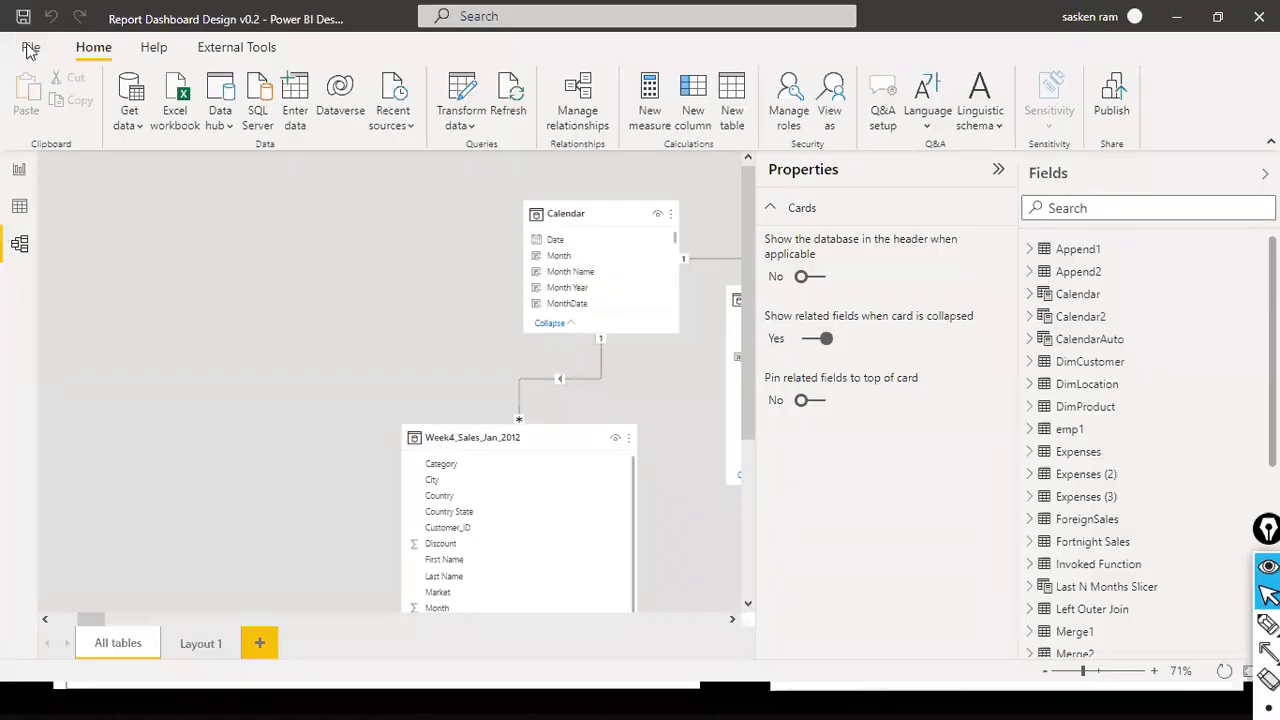
pyautogui.click(478, 128)
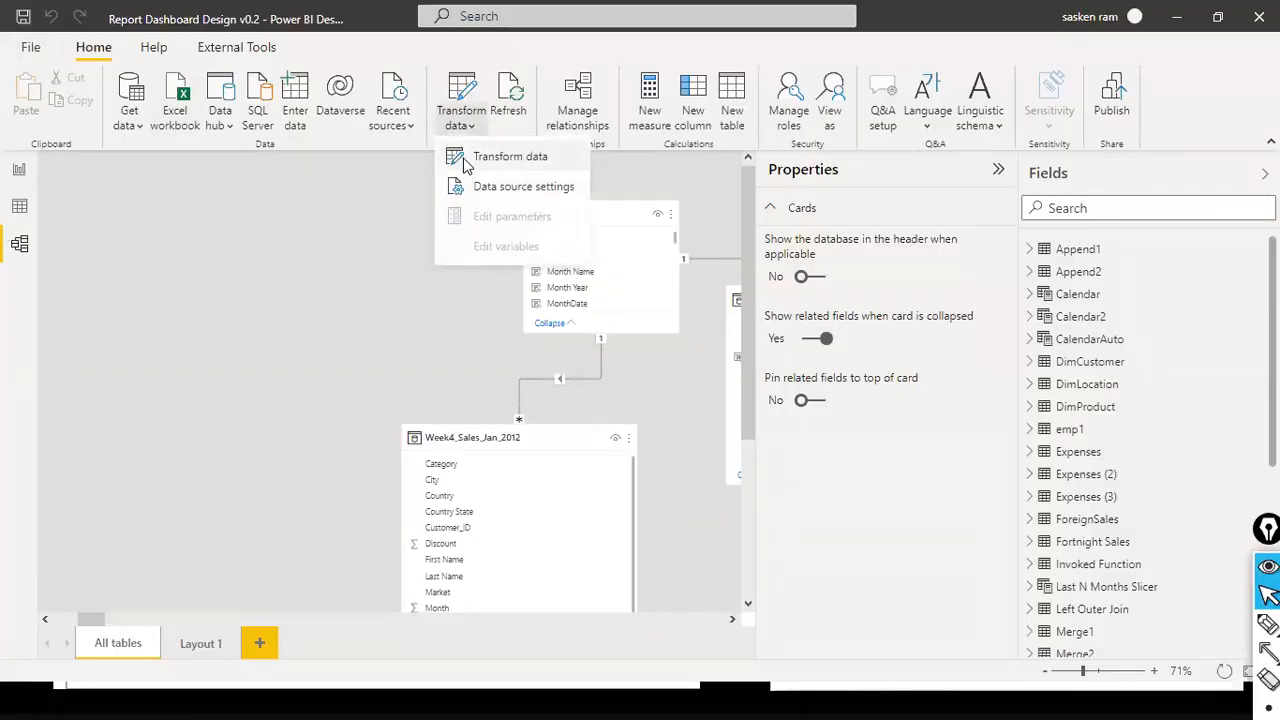
pyautogui.click(467, 160)
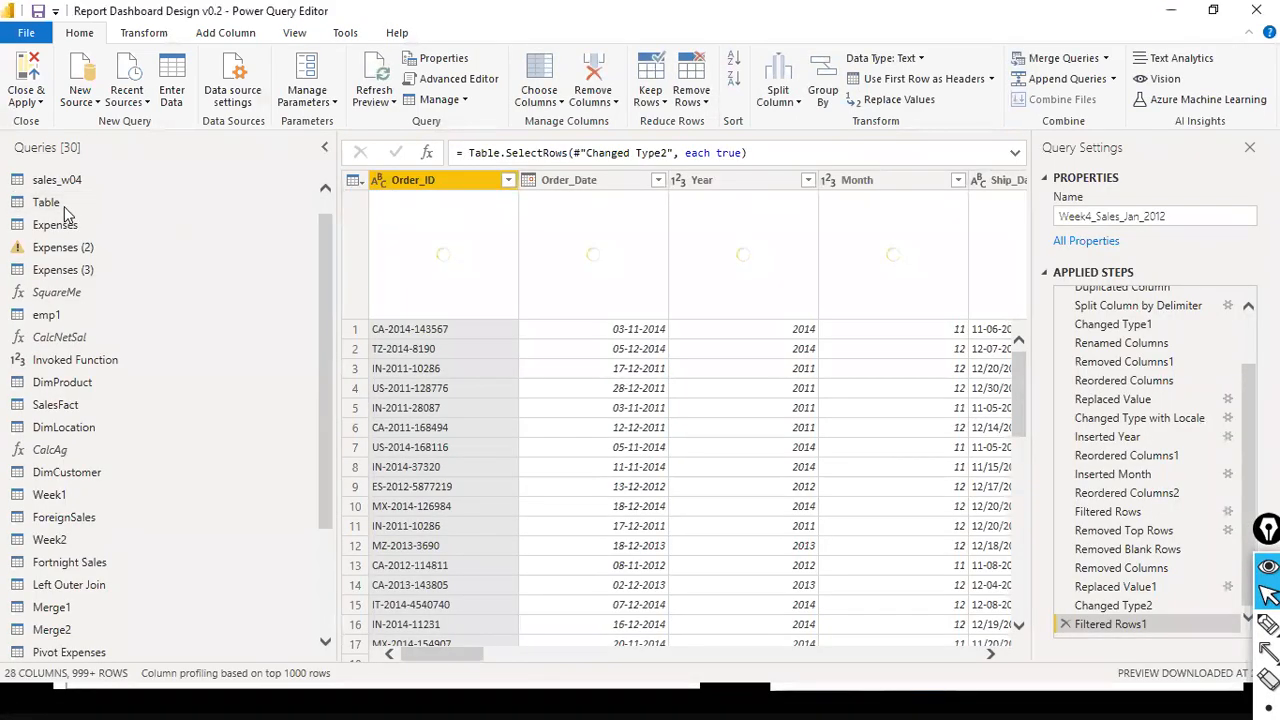
# - Delete the Merge3 query at the end of the query list
pyautogui.scroll(-3, 85, 205)
pyautogui.scroll(3, 65, 213)
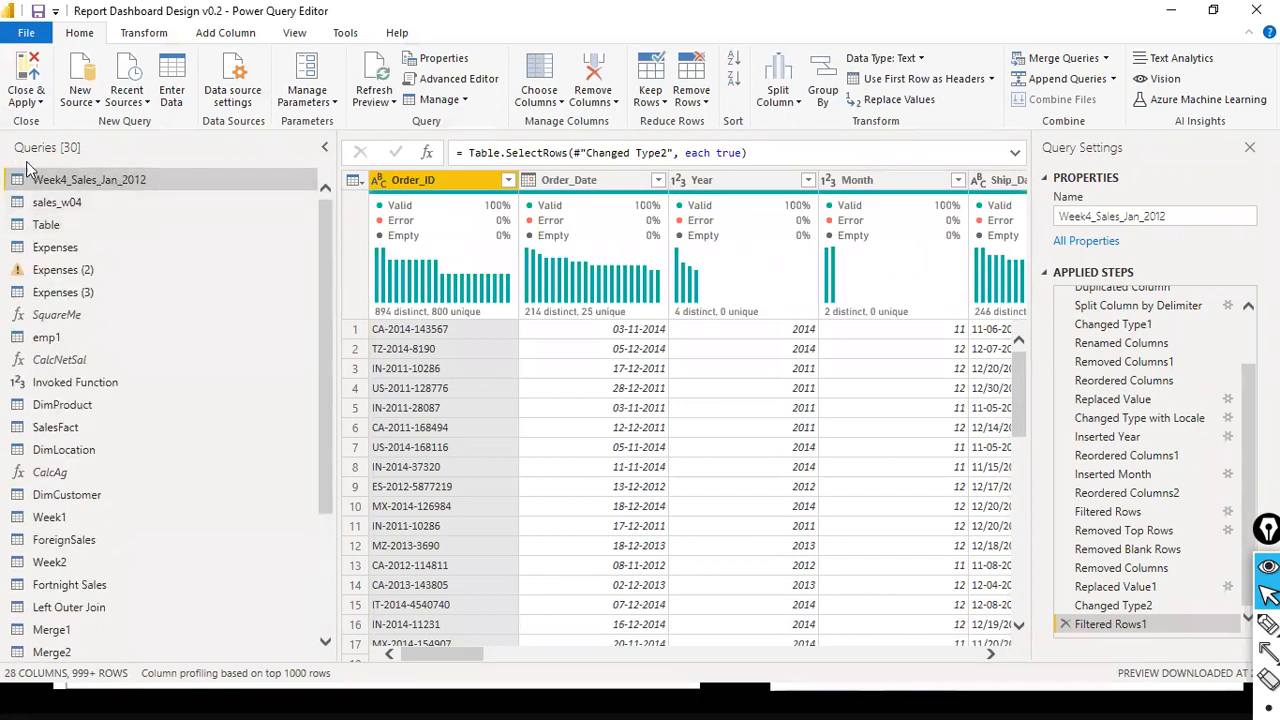
pyautogui.scroll(-3, 77, 214)
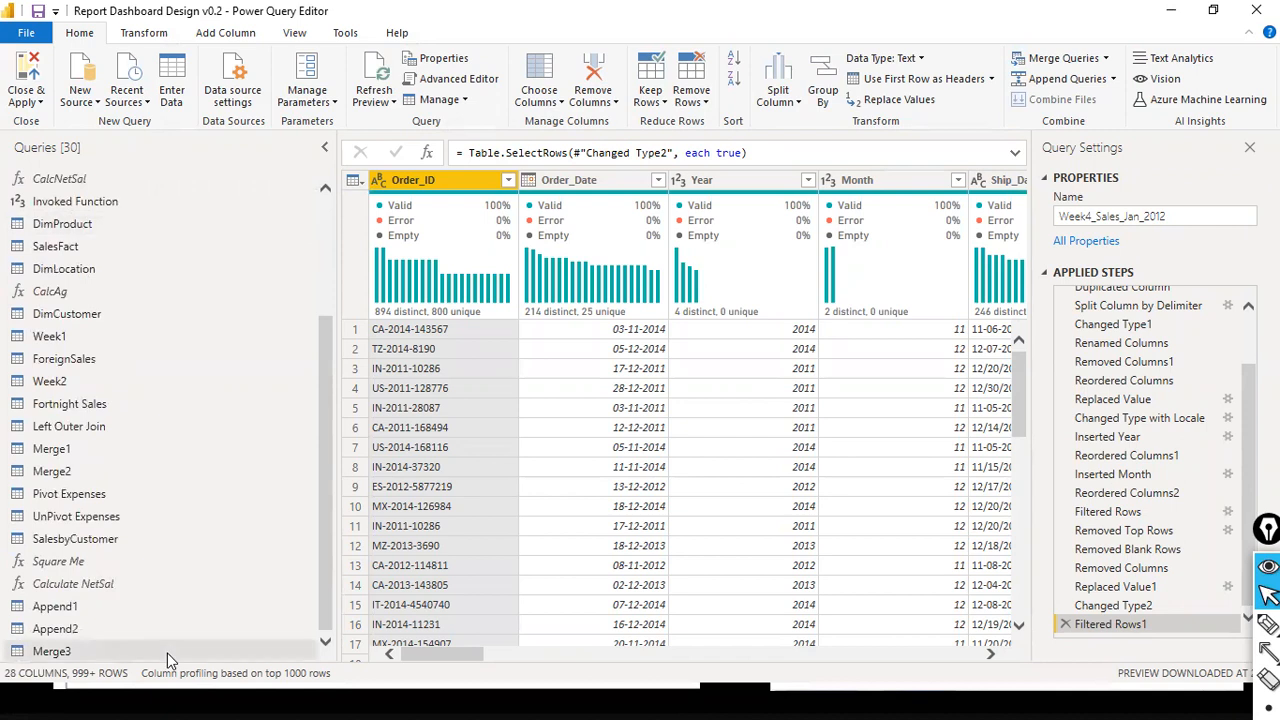
pyautogui.rightClick(69, 658)
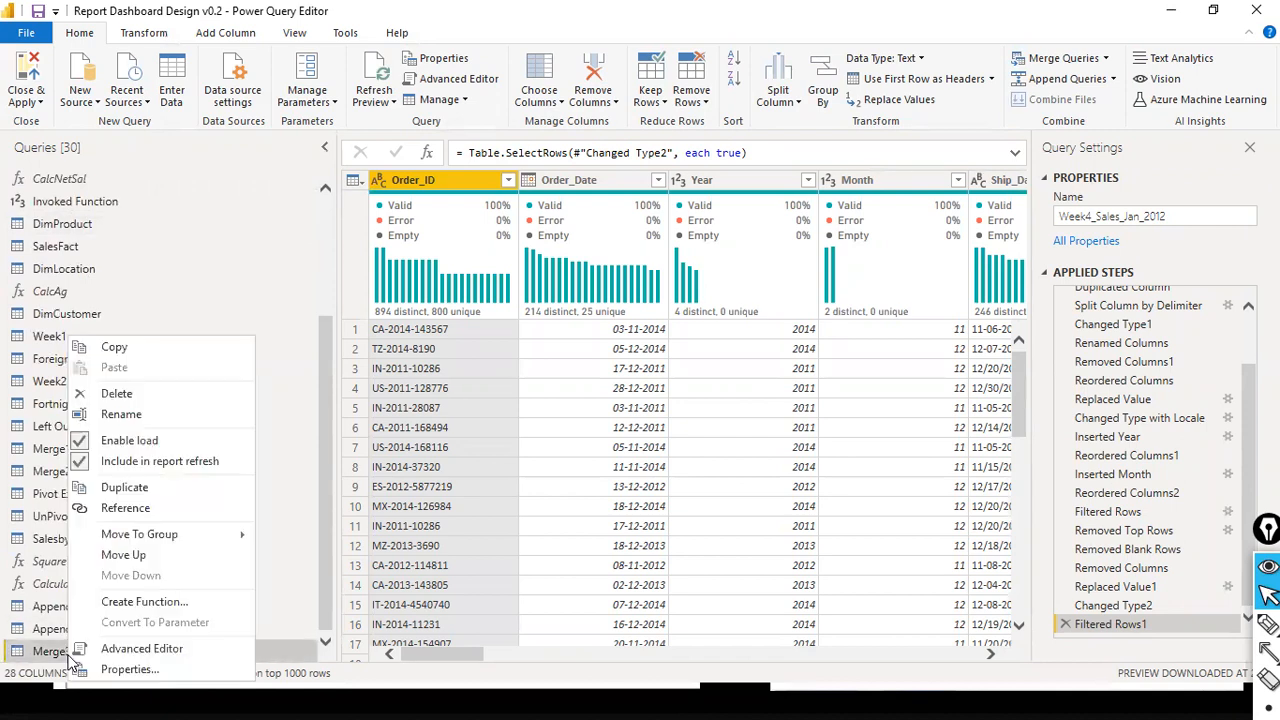
pyautogui.click(180, 394)
pyautogui.click(732, 385)
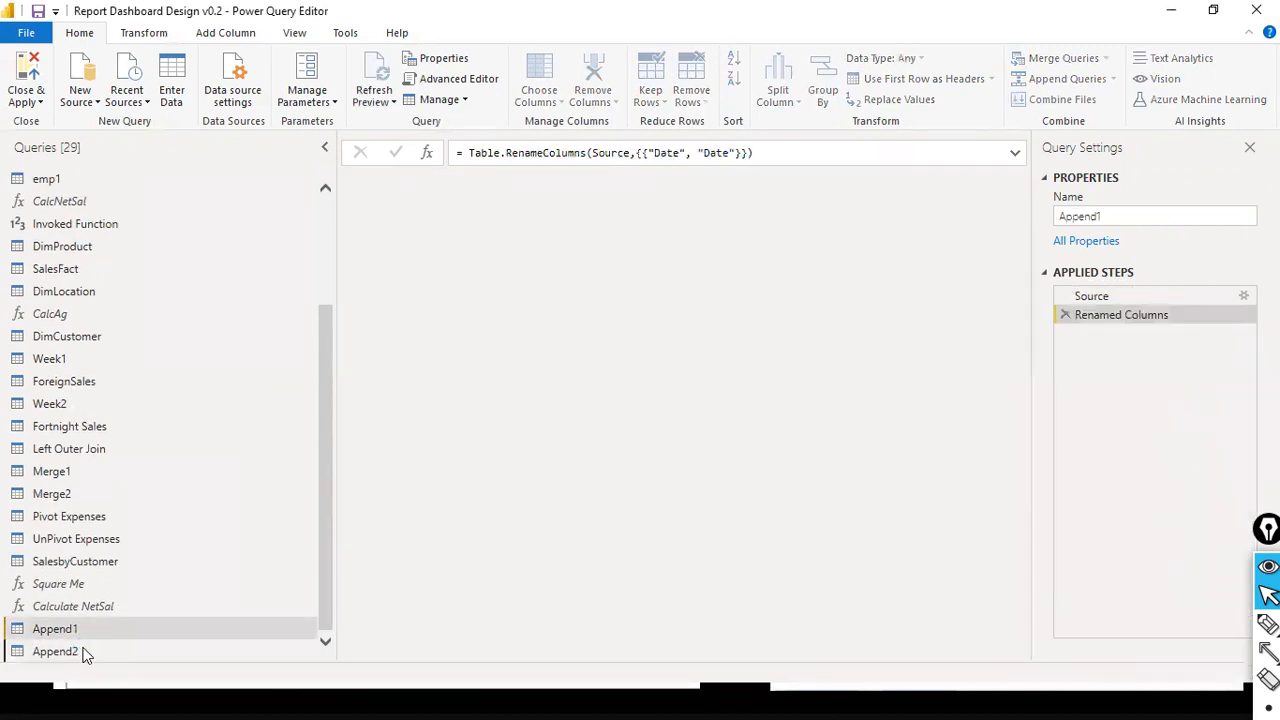
# - Delete the Append2 and Append1 queries
pyautogui.keyDown('ctrl'); pyautogui.click(55, 651); pyautogui.keyUp('ctrl')
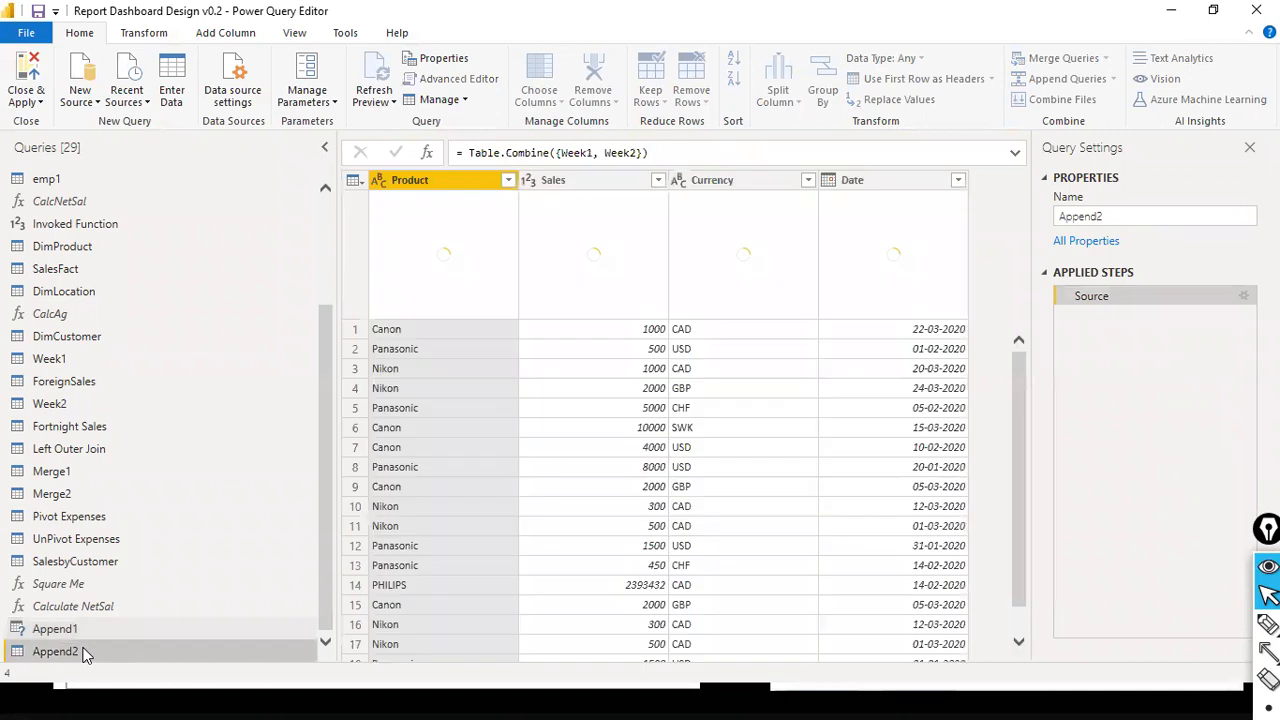
pyautogui.rightClick(83, 652)
pyautogui.click(139, 648)
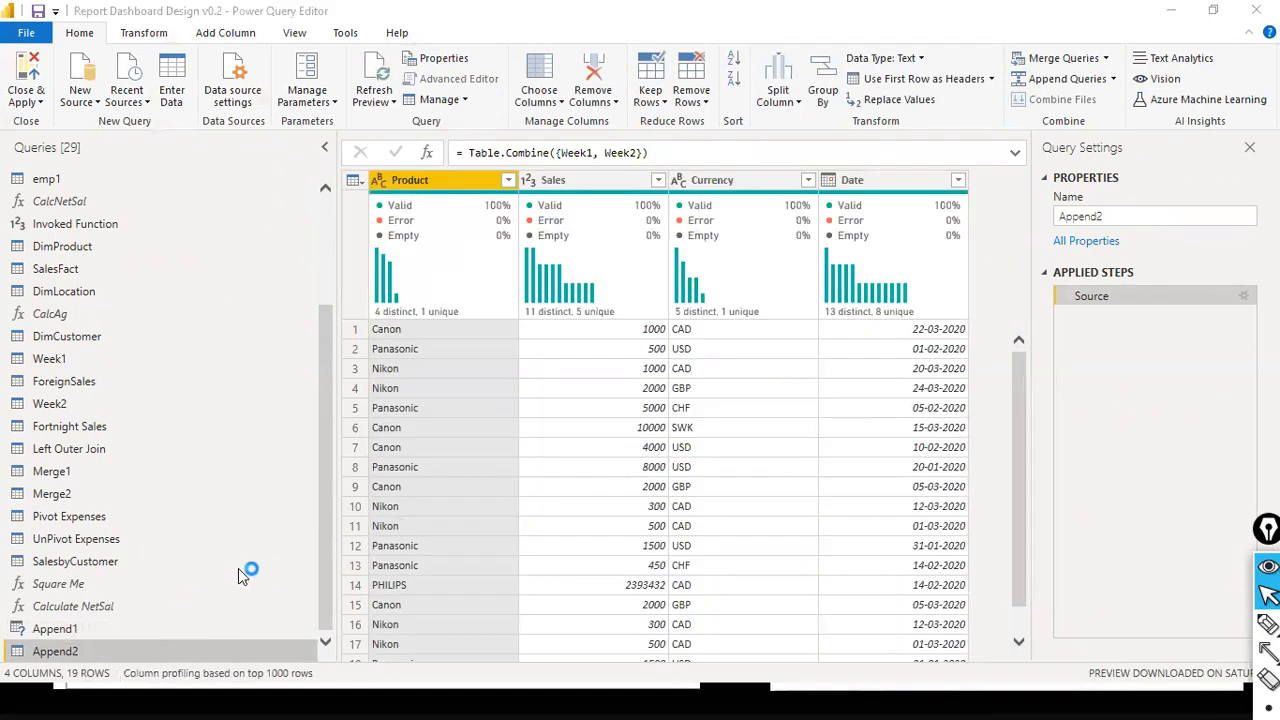
pyautogui.click(728, 378)
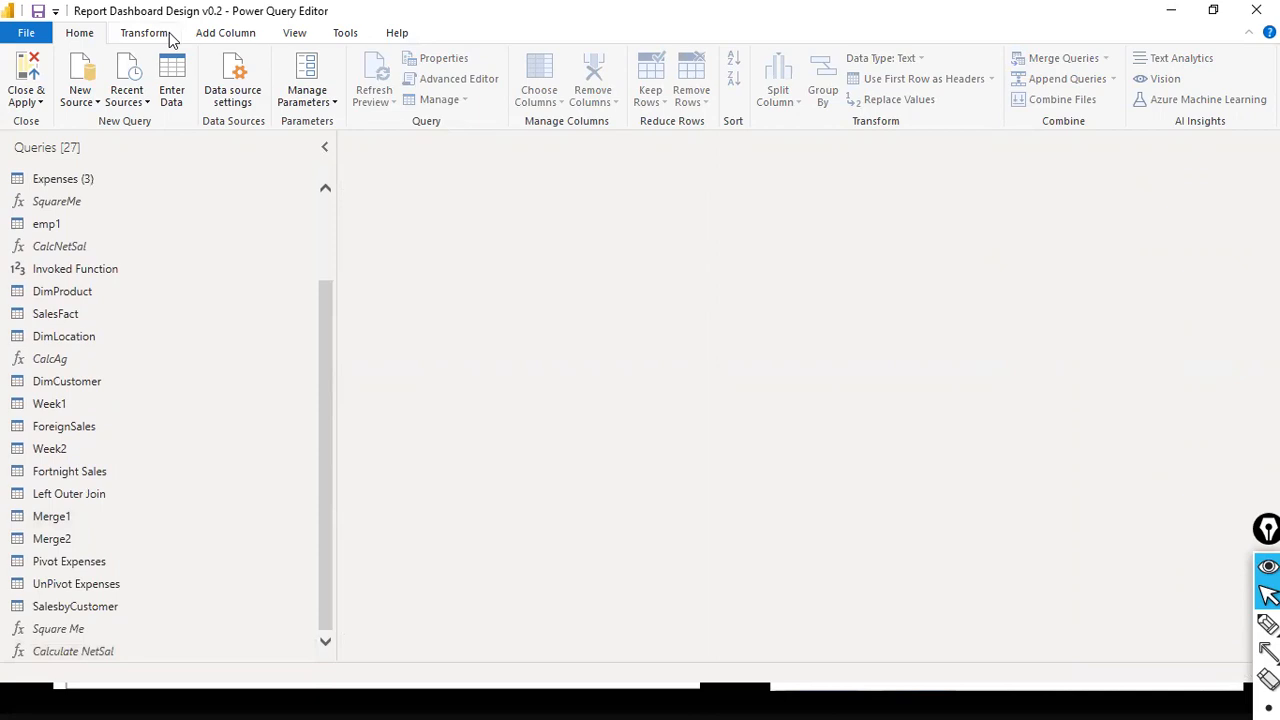
# - Return to the start of the query list and collapse it
pyautogui.click(166, 33)
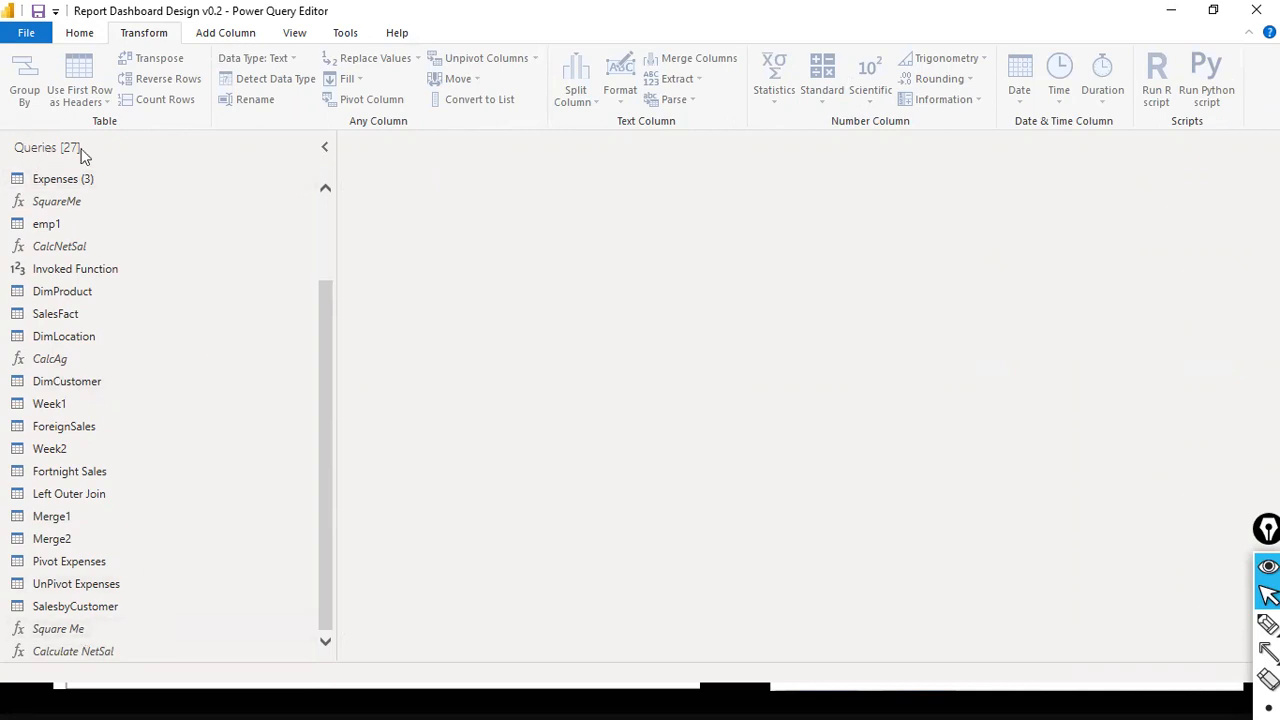
pyautogui.scroll(2, 324, 190)
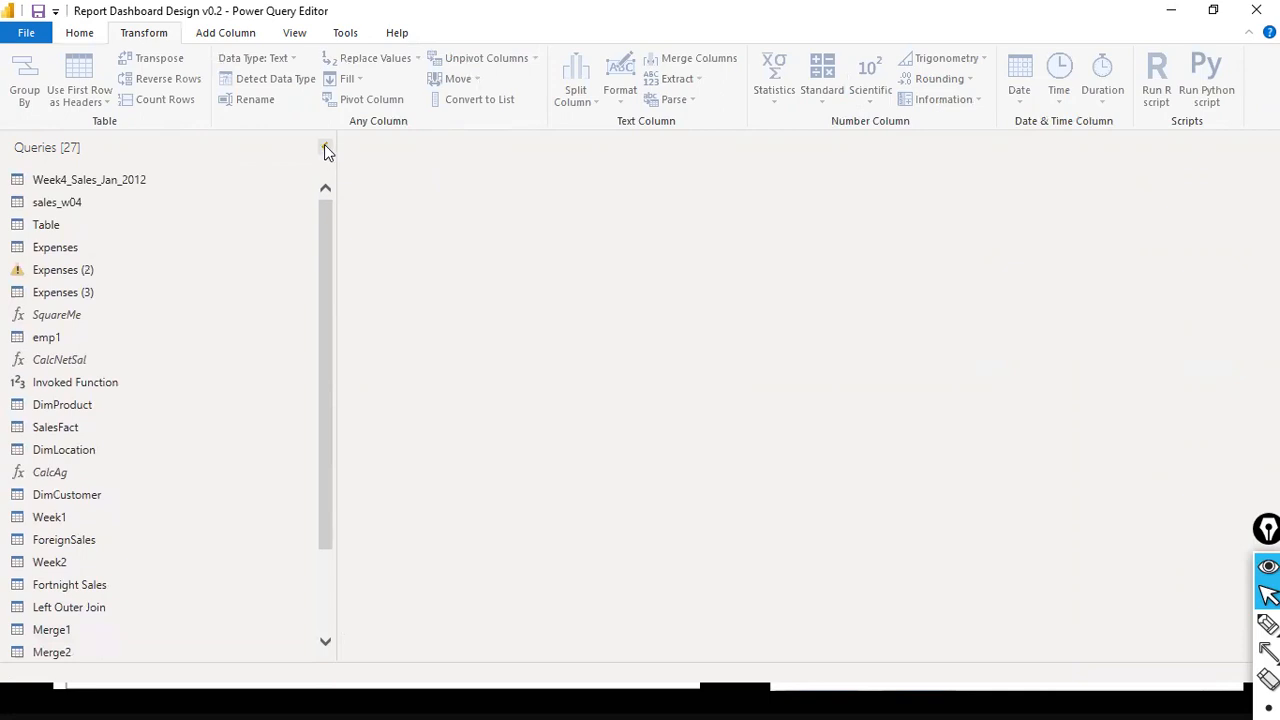
pyautogui.click(324, 148)
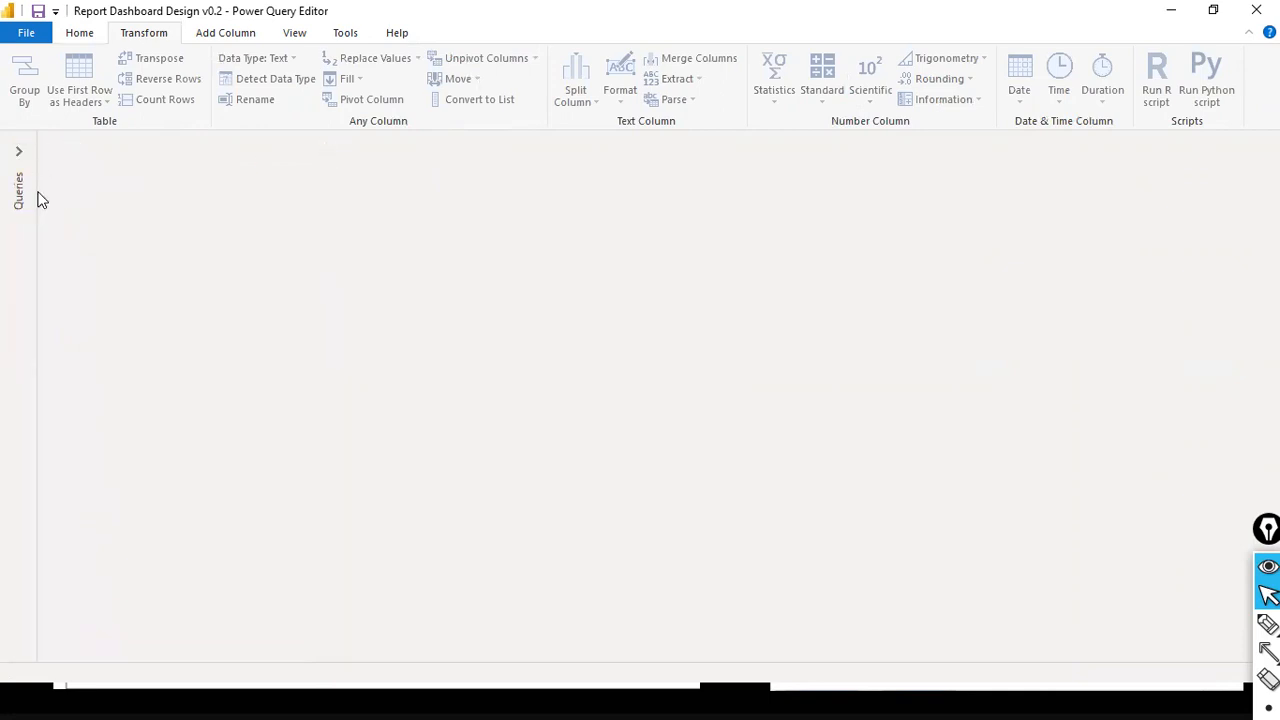
pyautogui.click(20, 152)
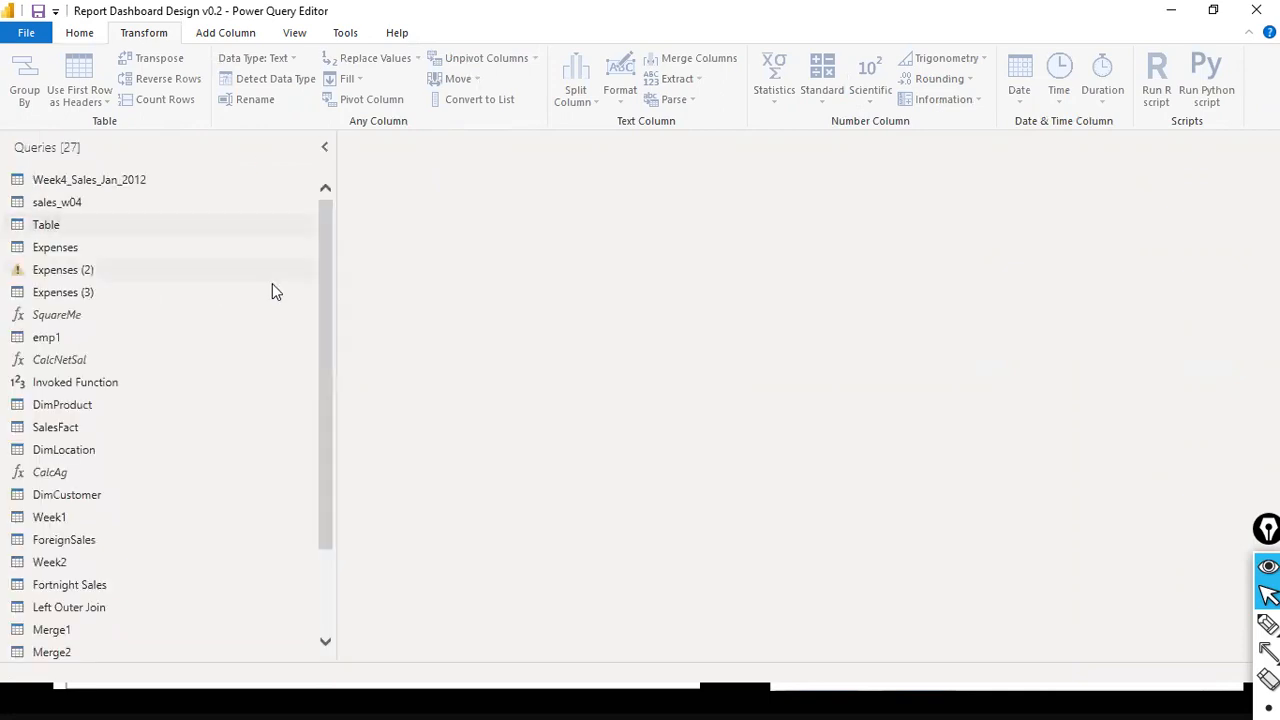
pyautogui.click(324, 149)
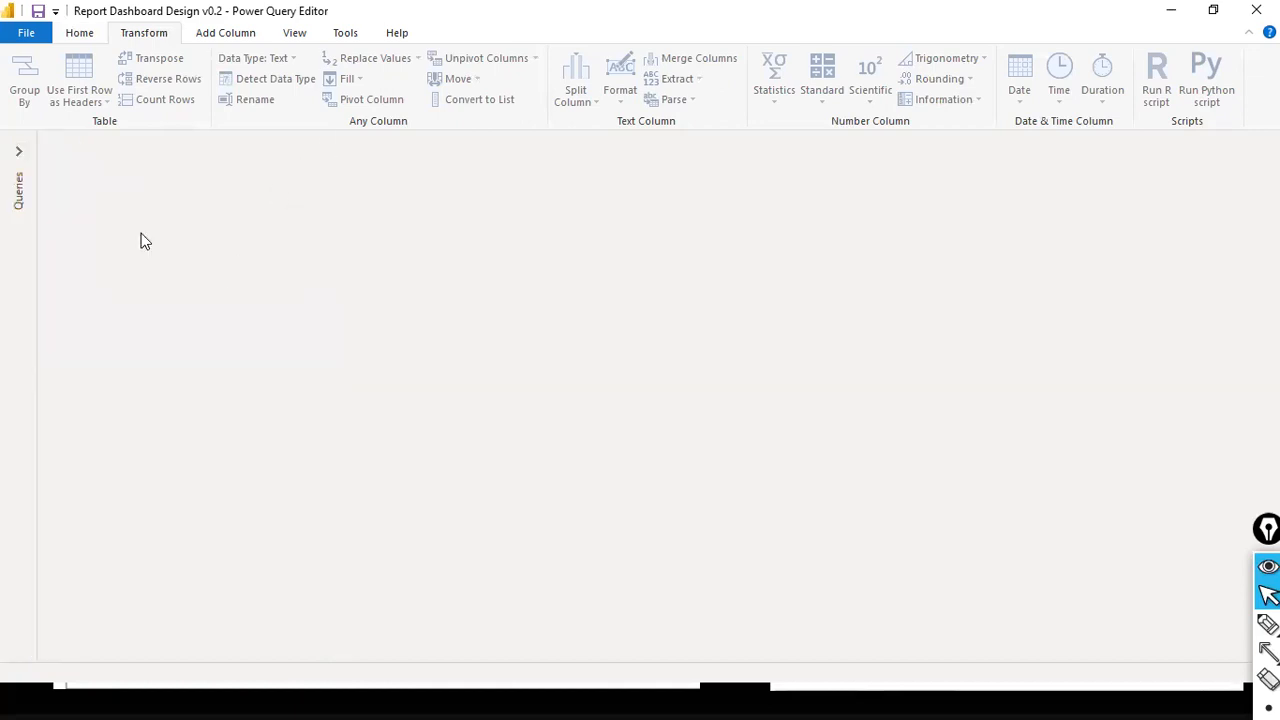
pyautogui.click(20, 152)
pyautogui.scroll(-2, 169, 377)
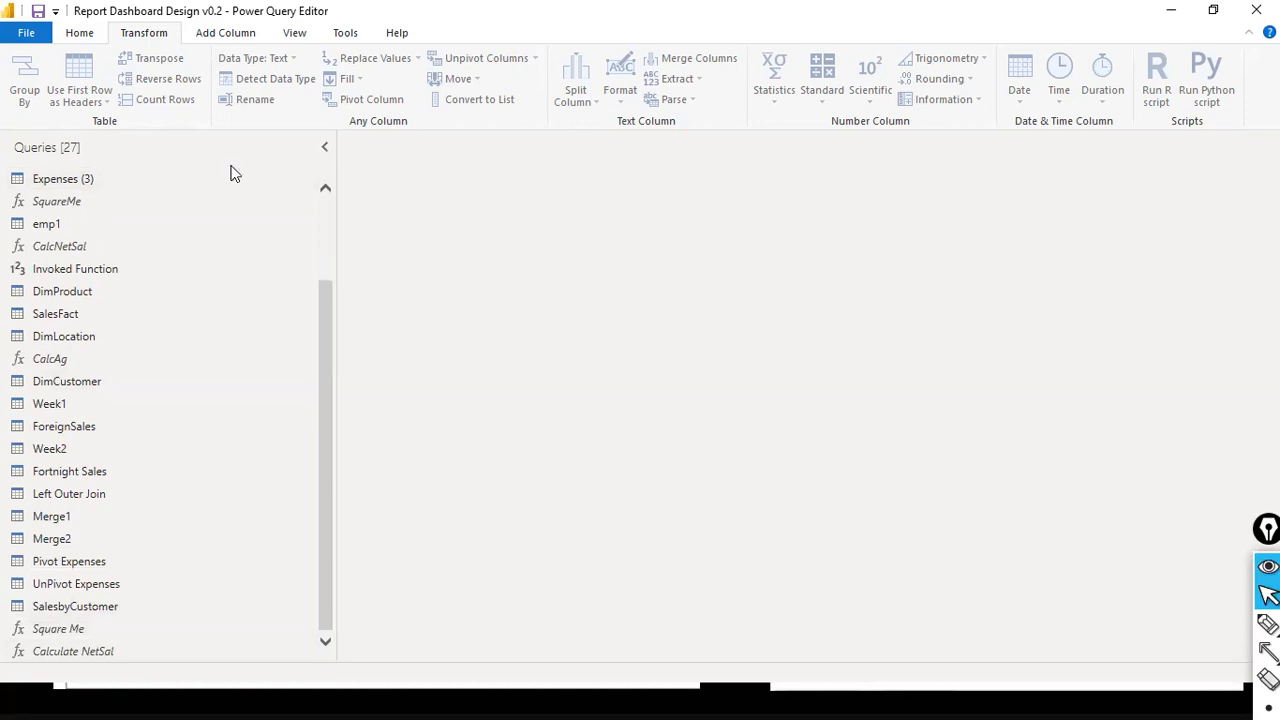
pyautogui.click(292, 33)
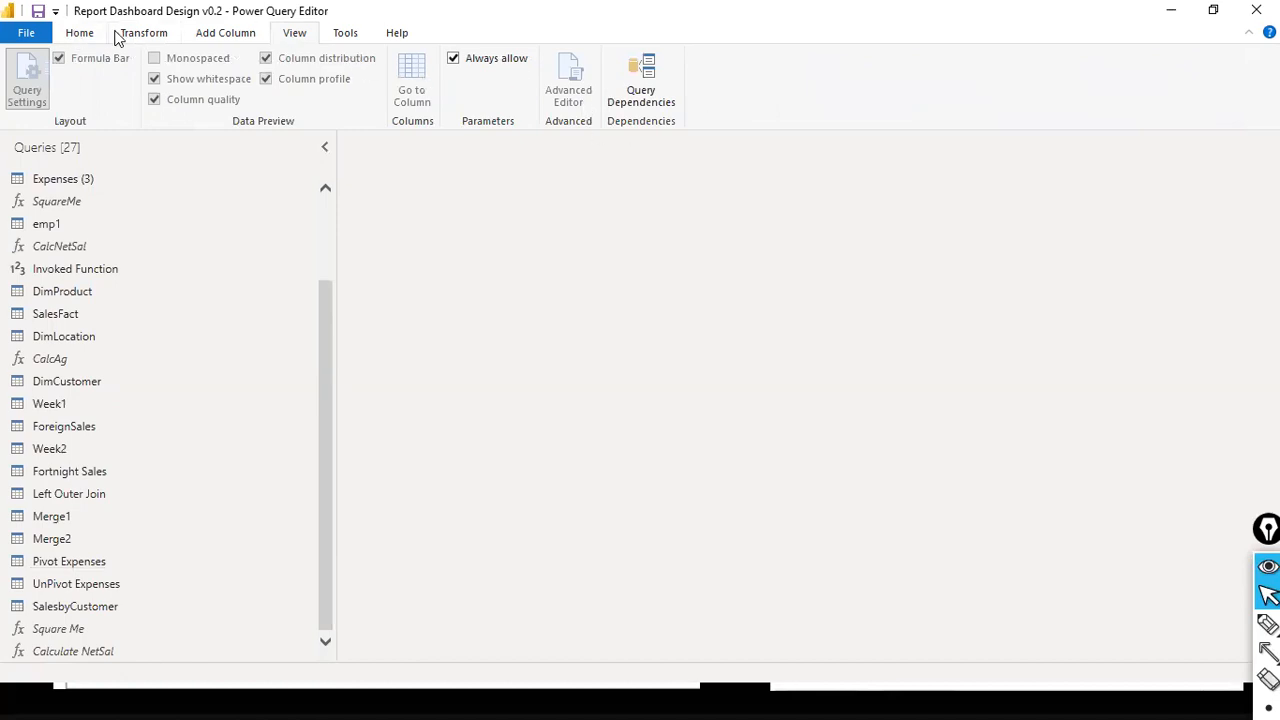
pyautogui.click(144, 33)
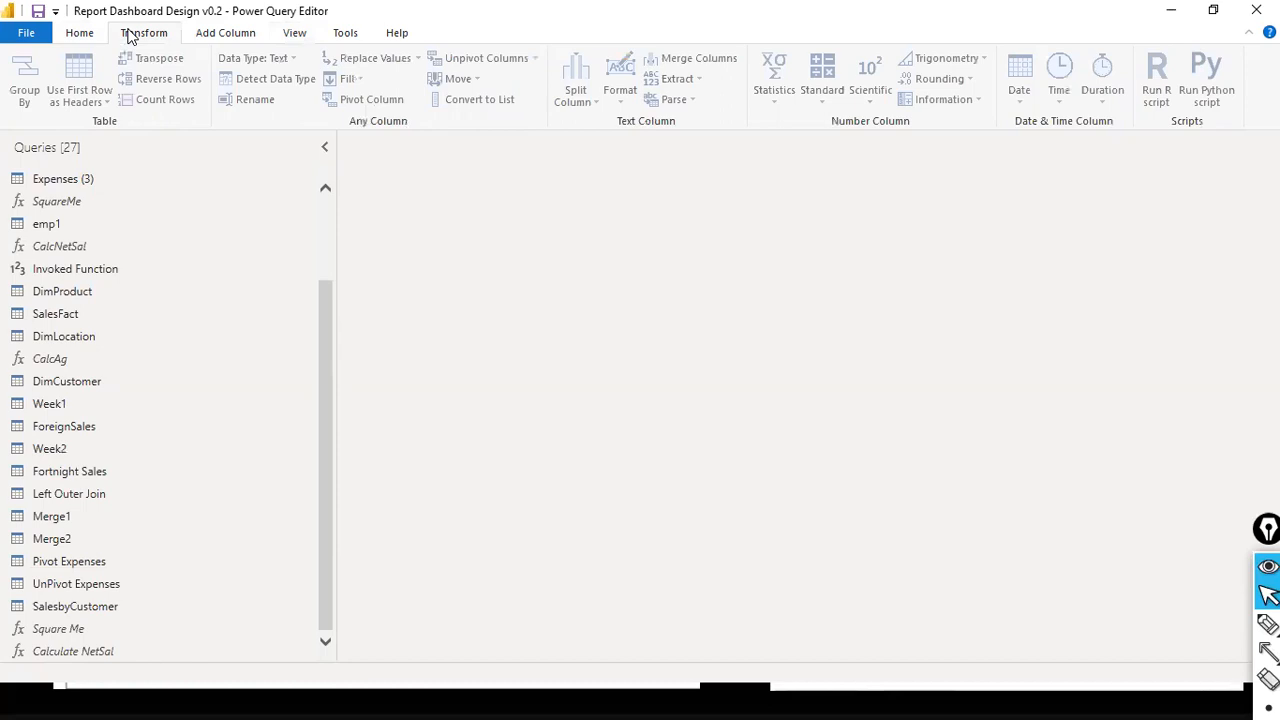
# - Start a new query parameter and name it AnyCountryParameter
pyautogui.click(84, 36)
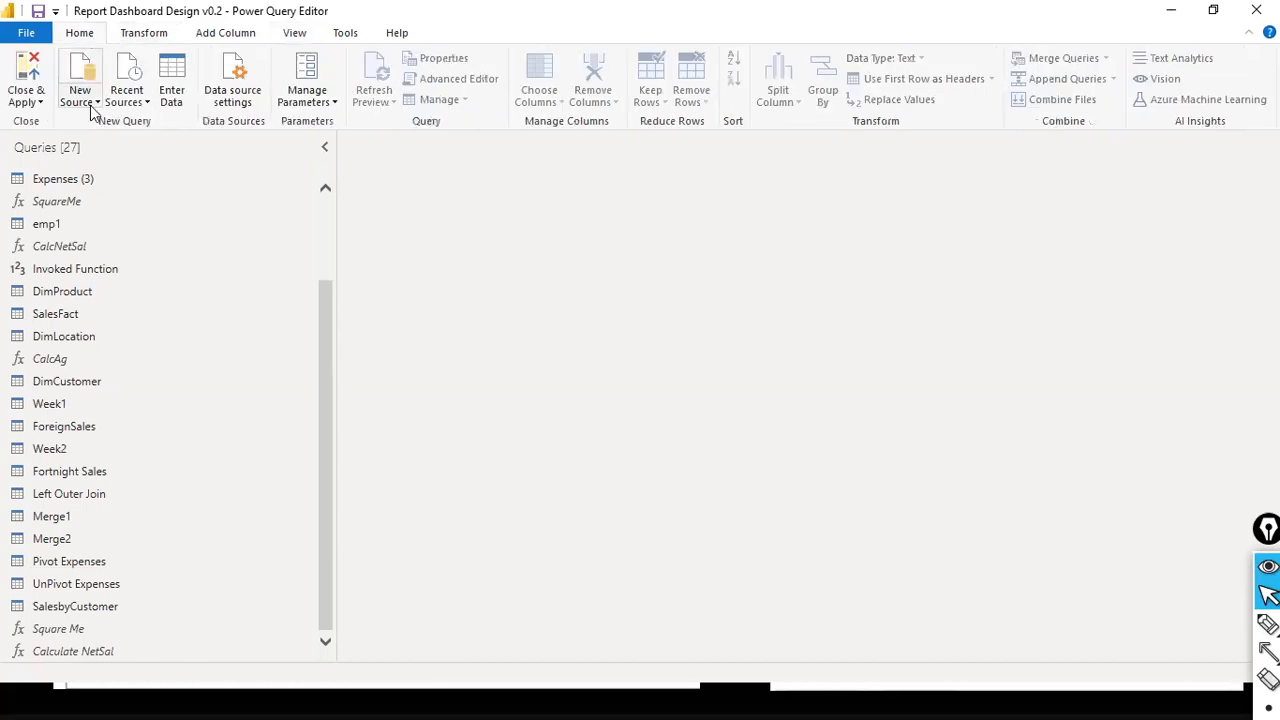
pyautogui.click(320, 106)
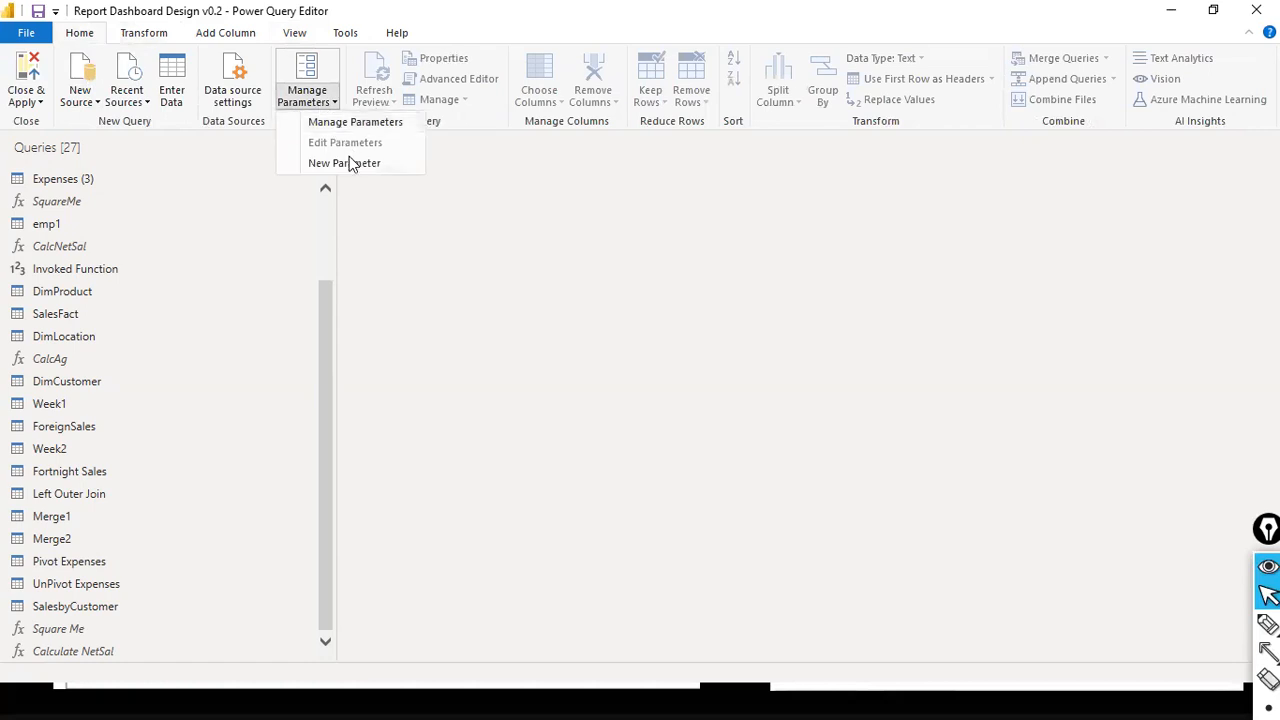
pyautogui.click(349, 162)
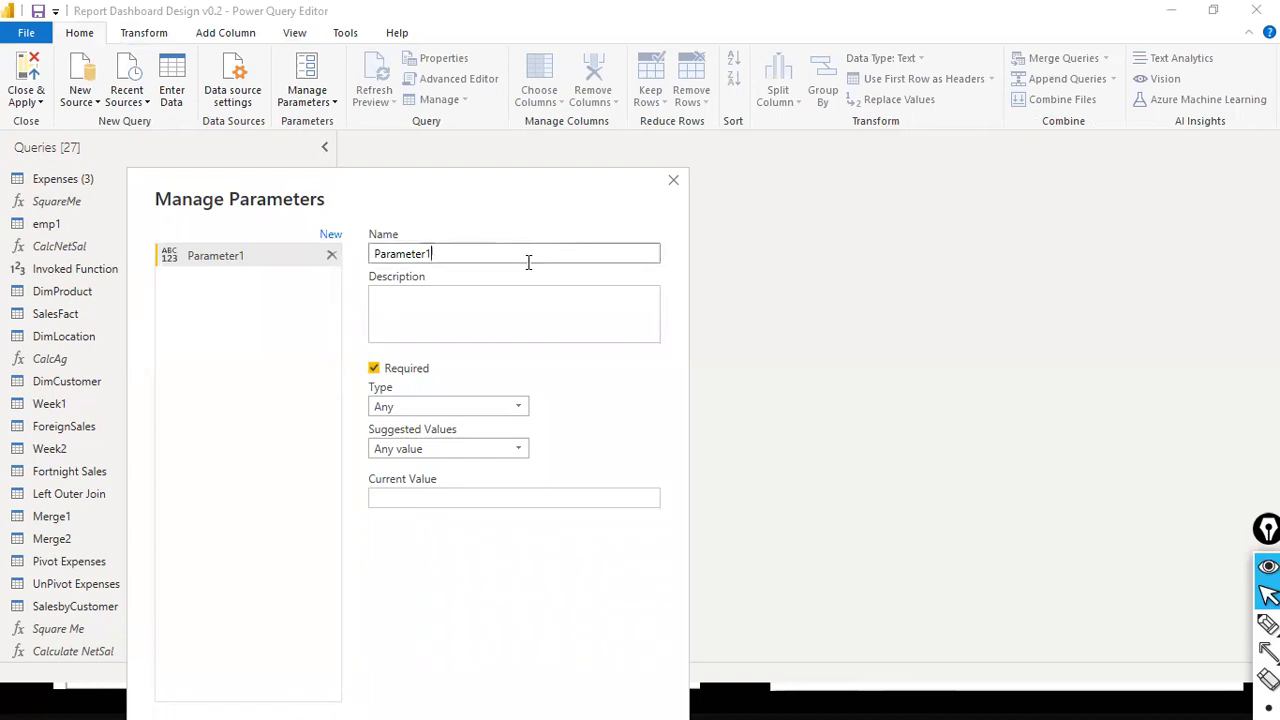
pyautogui.doubleClick(528, 262)
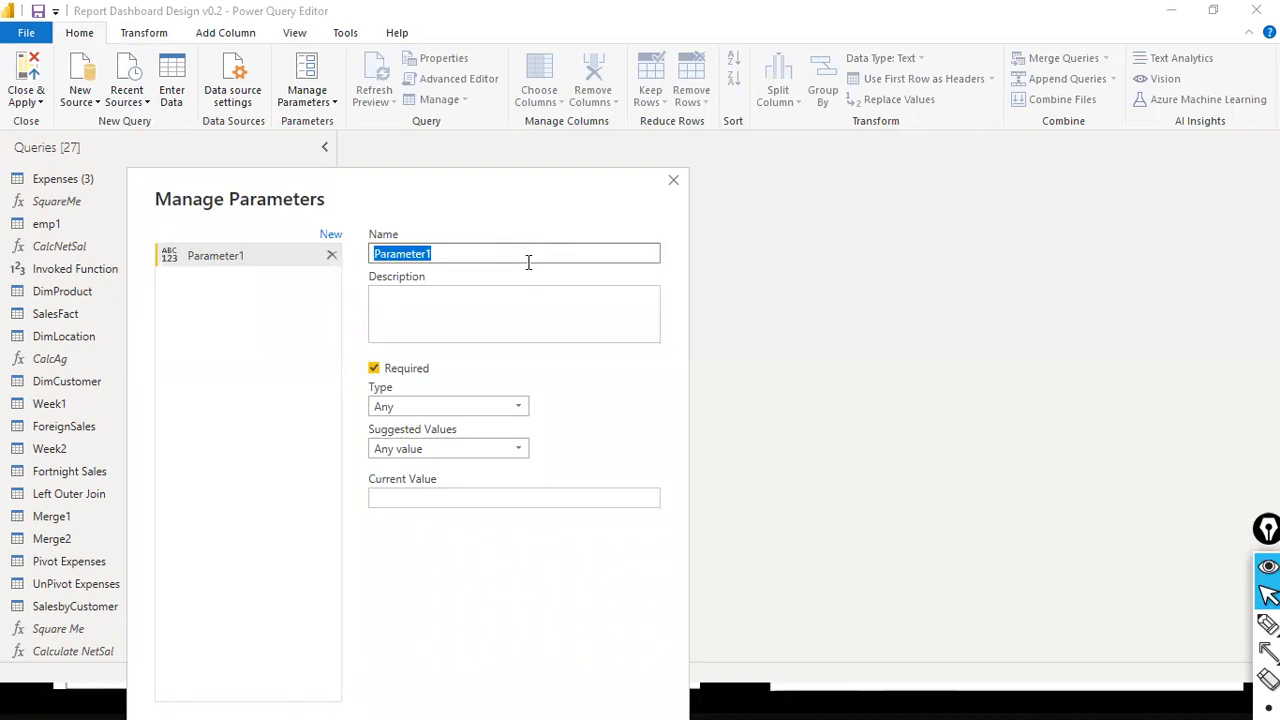
pyautogui.write('AnyCountryParameter')
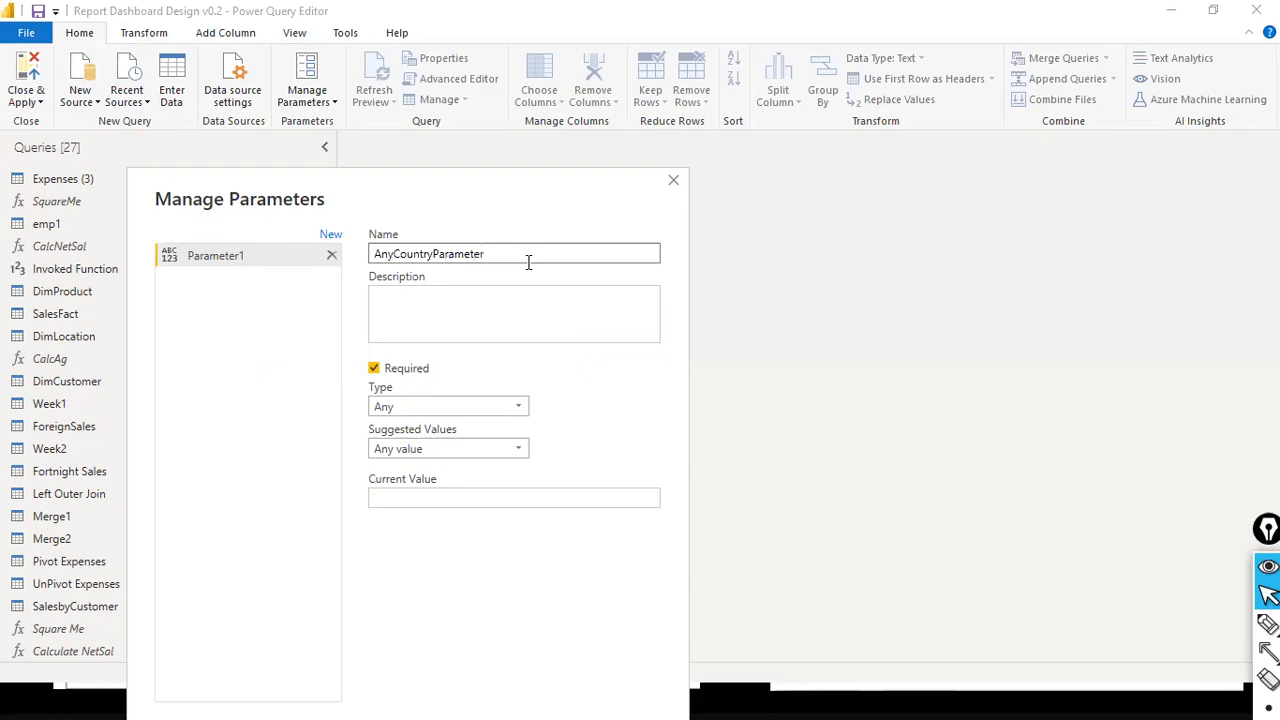
# - Replace the new parameter's name with Country Param
pyautogui.hotkey('ctrl', 'a')
pyautogui.write('Enter')
pyautogui.hotkey('ctrl', 'a')
pyautogui.write('Specify Country')
pyautogui.hotkey('ctrl', 'shift', 'Right')
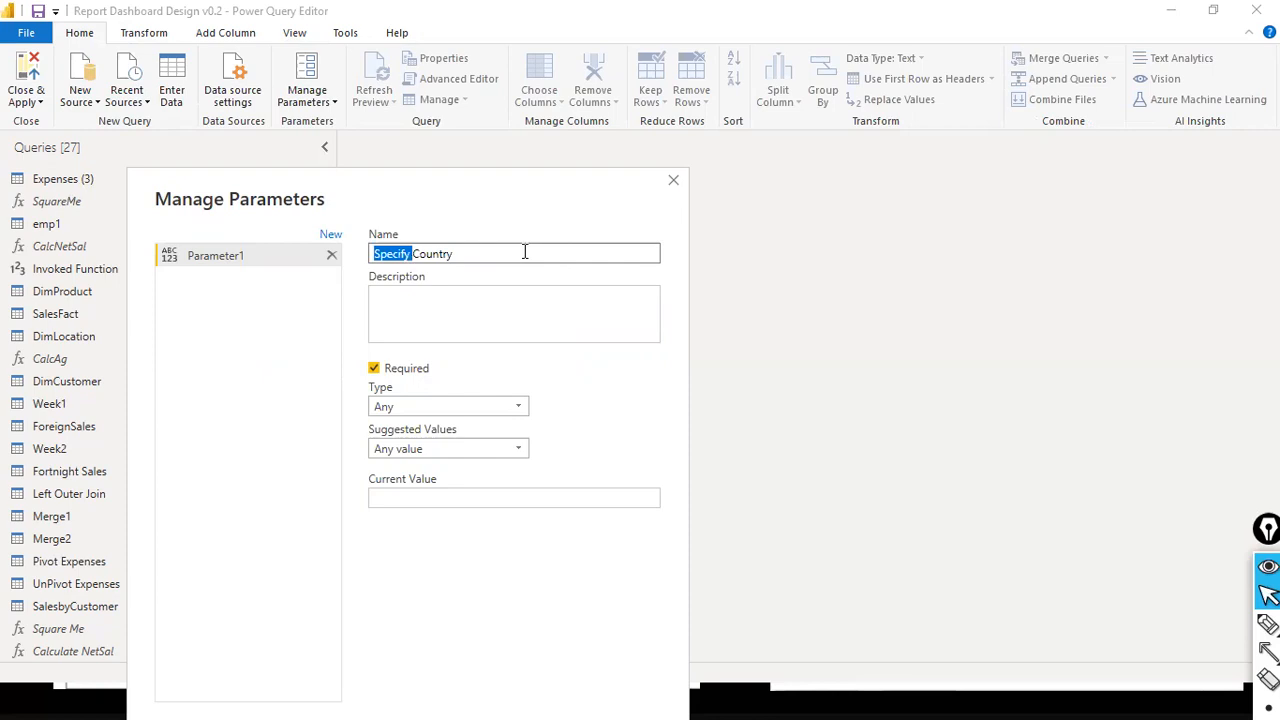
pyautogui.press('Delete')
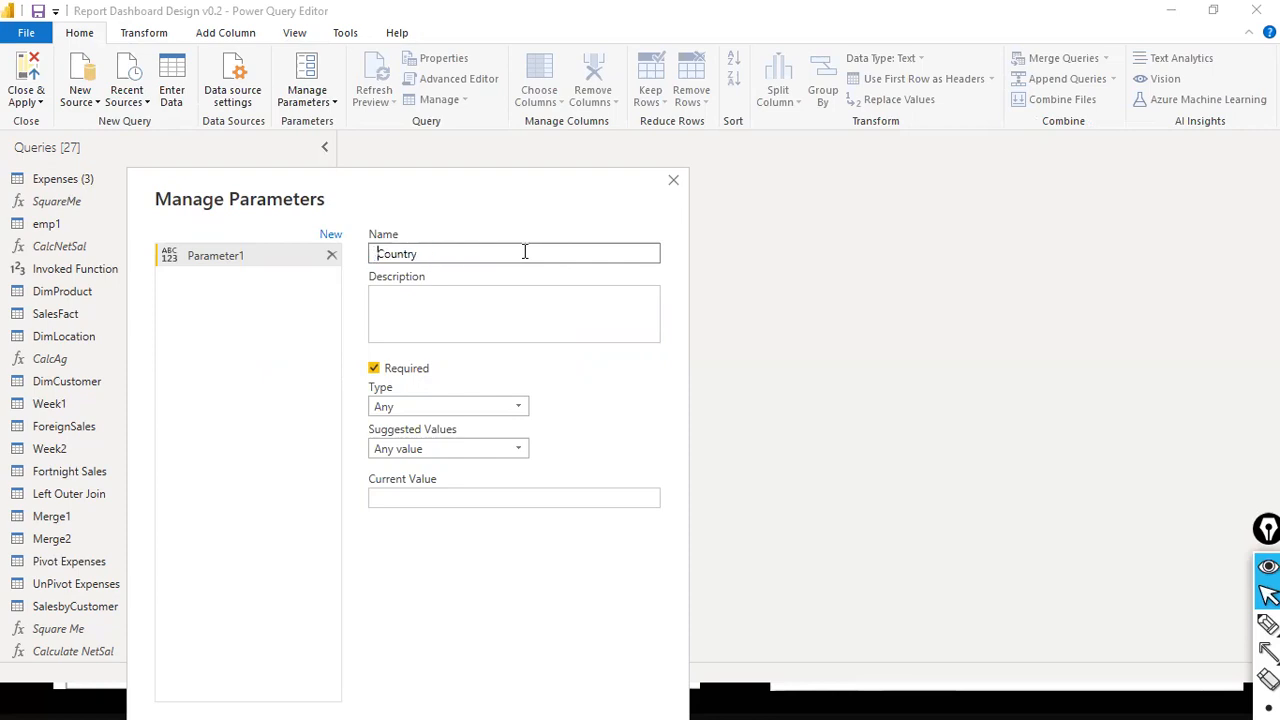
pyautogui.press('End')
pyautogui.write('Param')
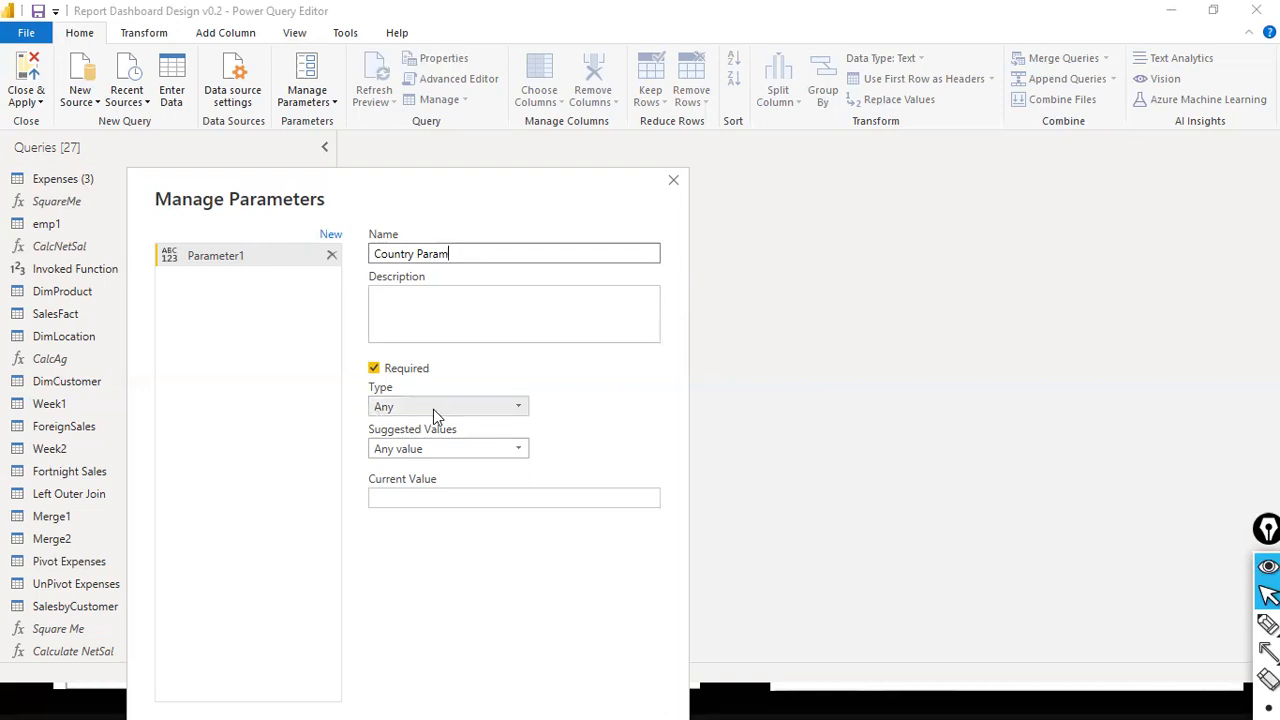
# - Set the type of the Country Param parameter to Text
pyautogui.click(521, 407)
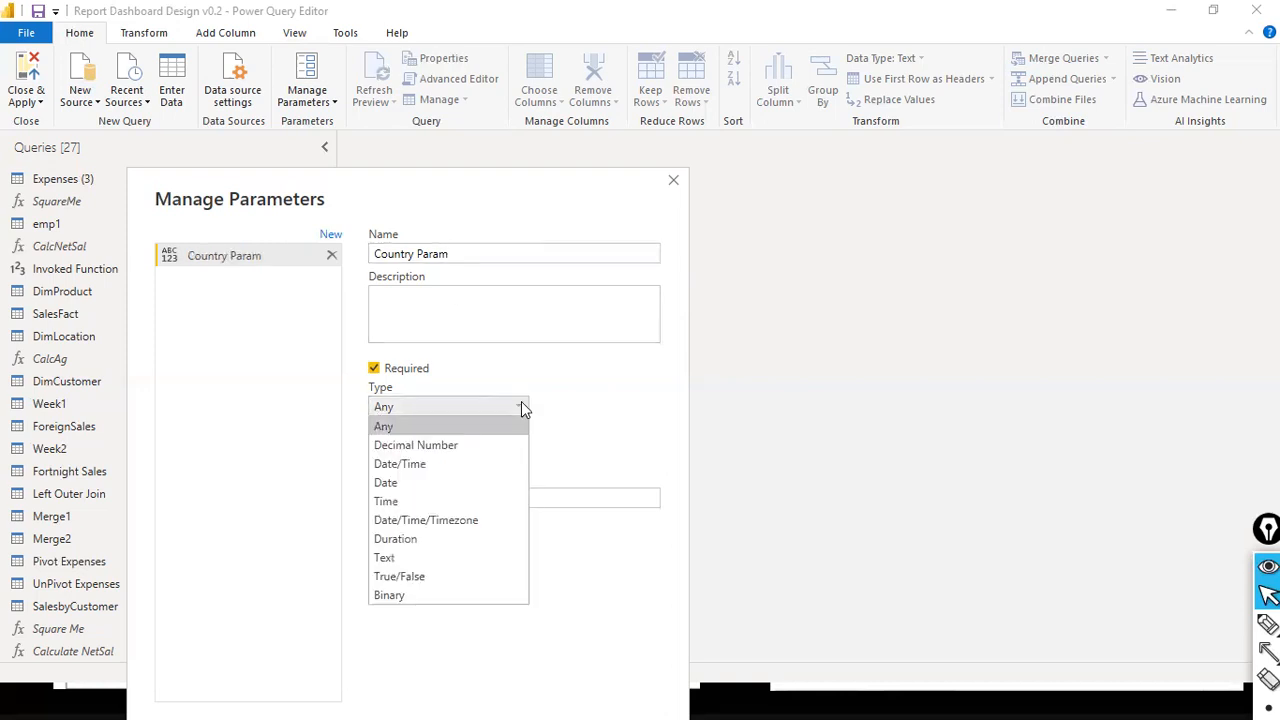
pyautogui.click(521, 406)
pyautogui.click(521, 406)
pyautogui.click(443, 558)
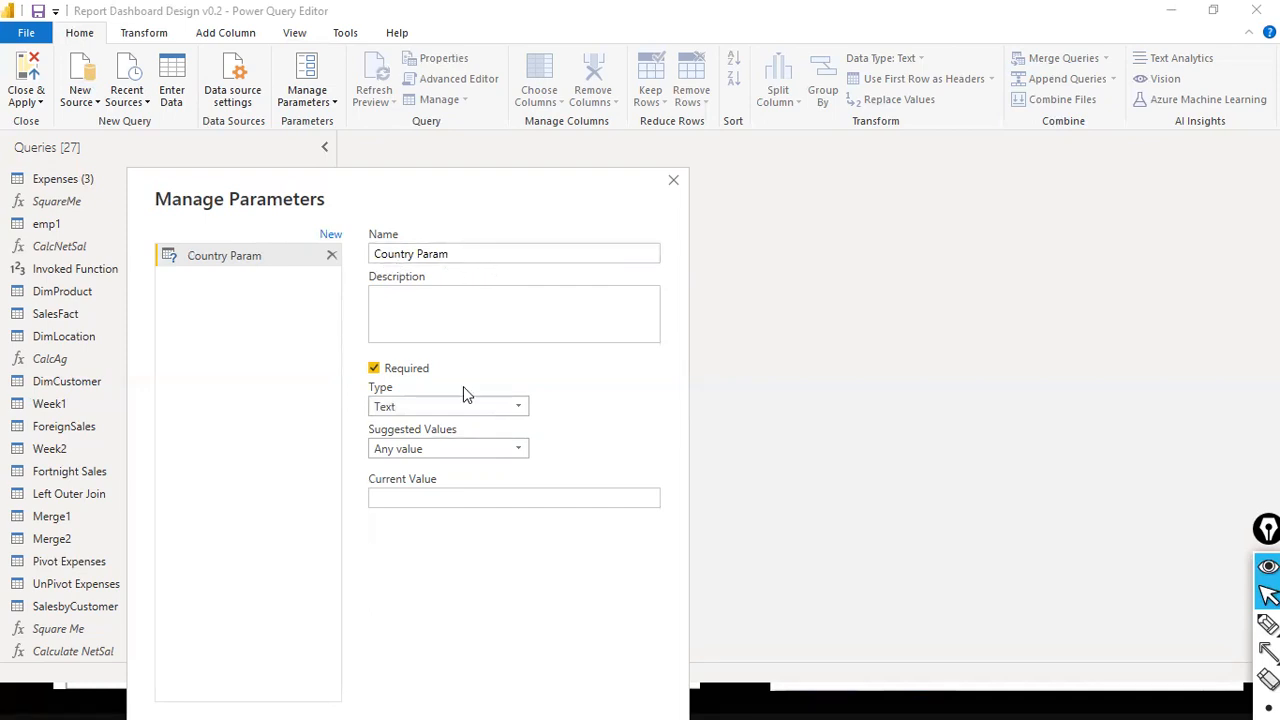
# - Compare the suggested value options with the slideshow's list of three parameter types, and return to the Power Query Editor
pyautogui.click(467, 450)
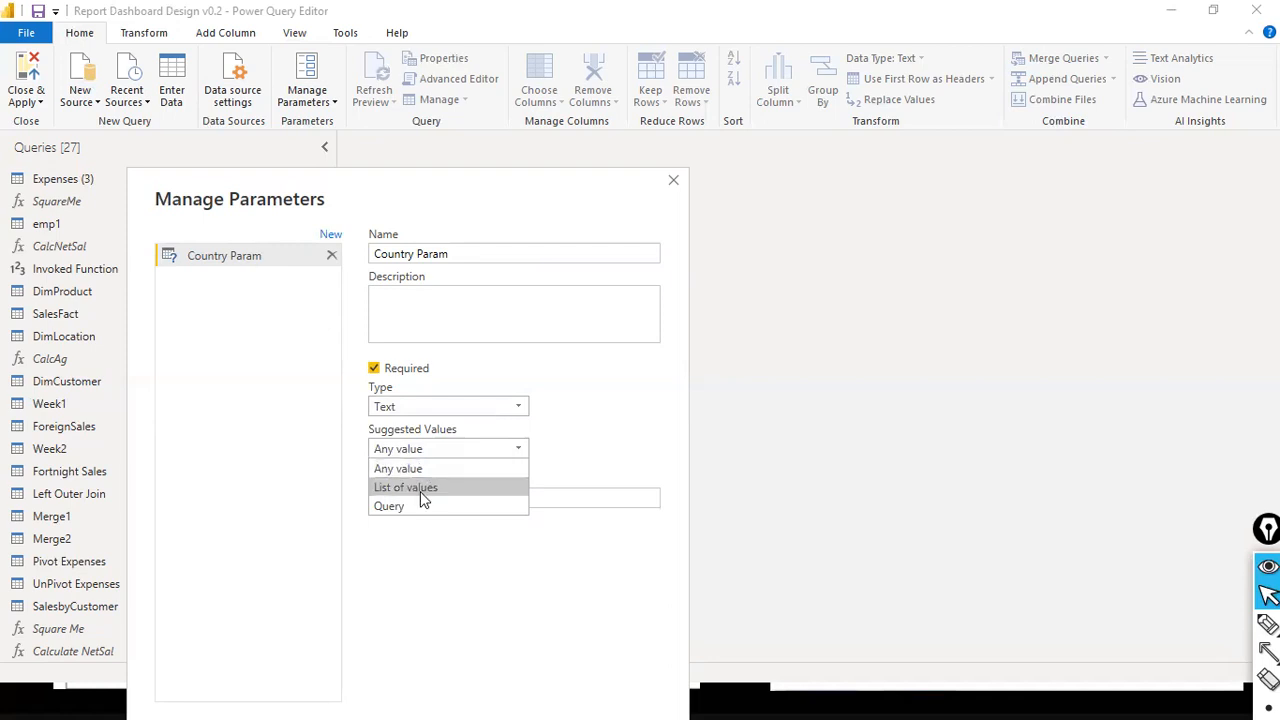
pyautogui.hotkey('alt', 'Tab')
pyautogui.hotkey('alt', 'Tab')
pyautogui.hotkey('alt', 'Tab')
pyautogui.hotkey('alt', 'Tab')
pyautogui.hotkey('alt', 'Tab')
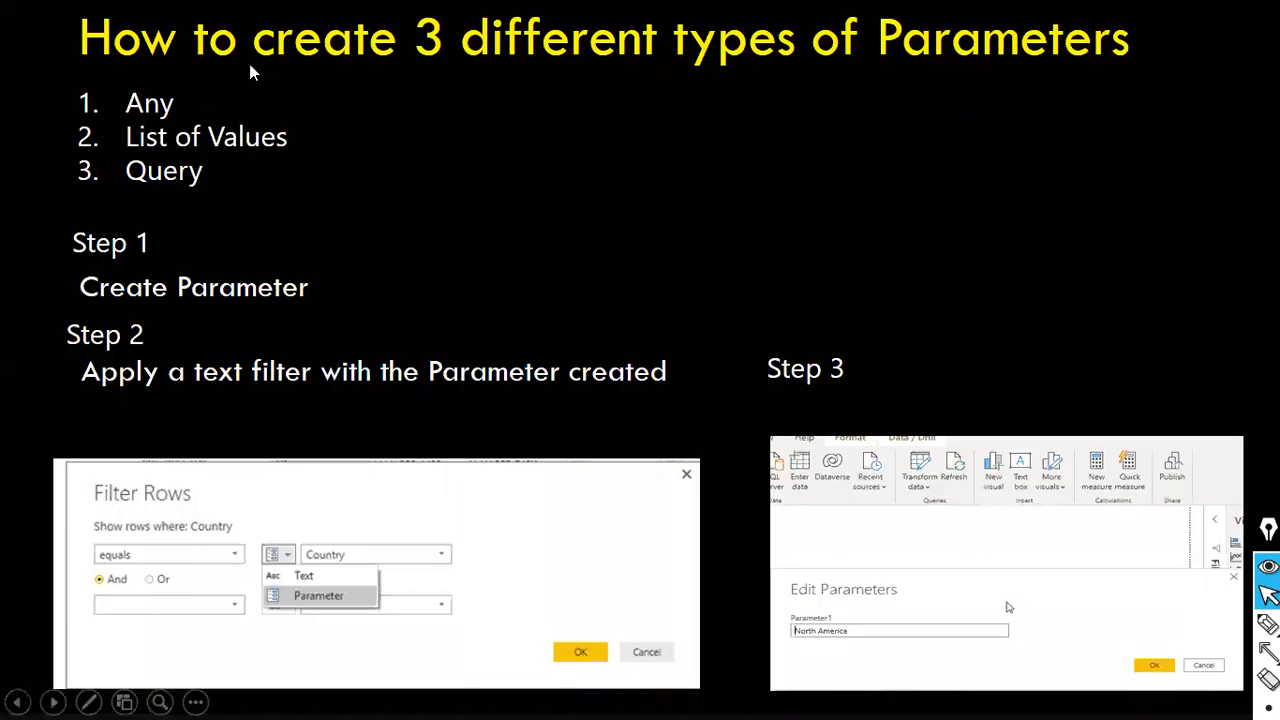
pyautogui.hotkey('alt', 'Tab')
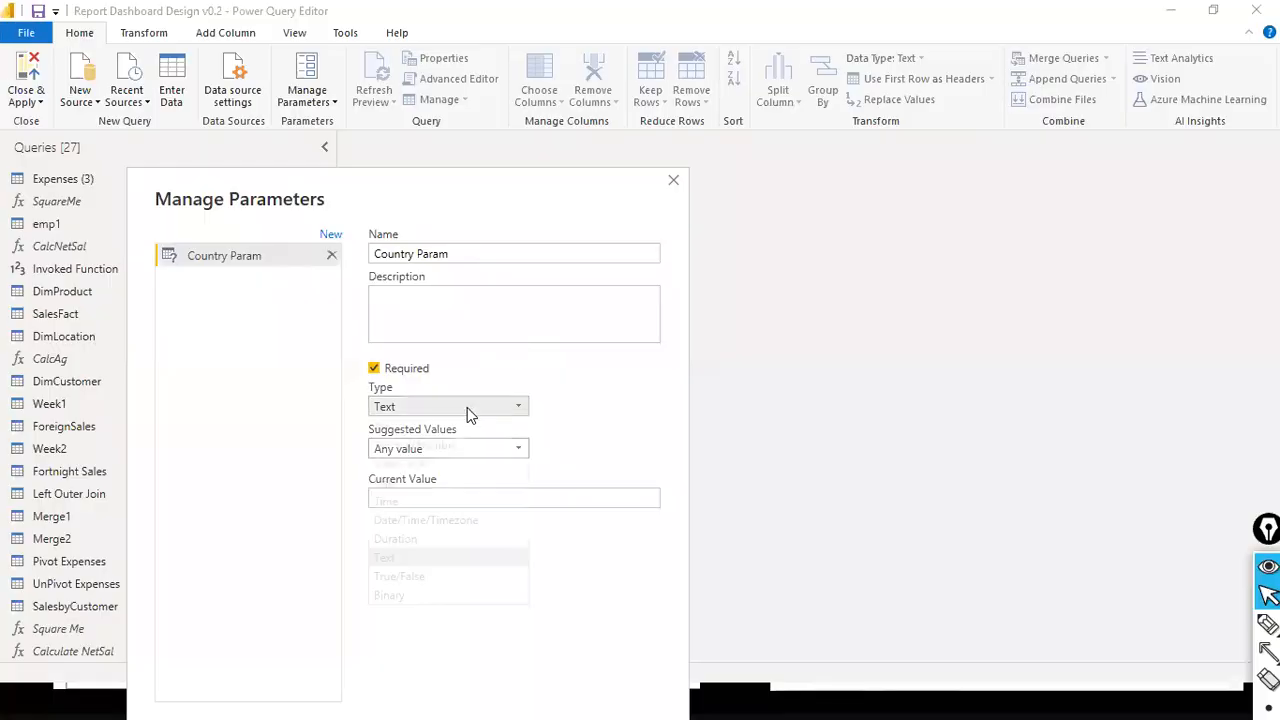
# - Let the parameter accept any value as its suggested values and enter United States as its current value
pyautogui.click(443, 448)
pyautogui.click(420, 472)
pyautogui.click(494, 500)
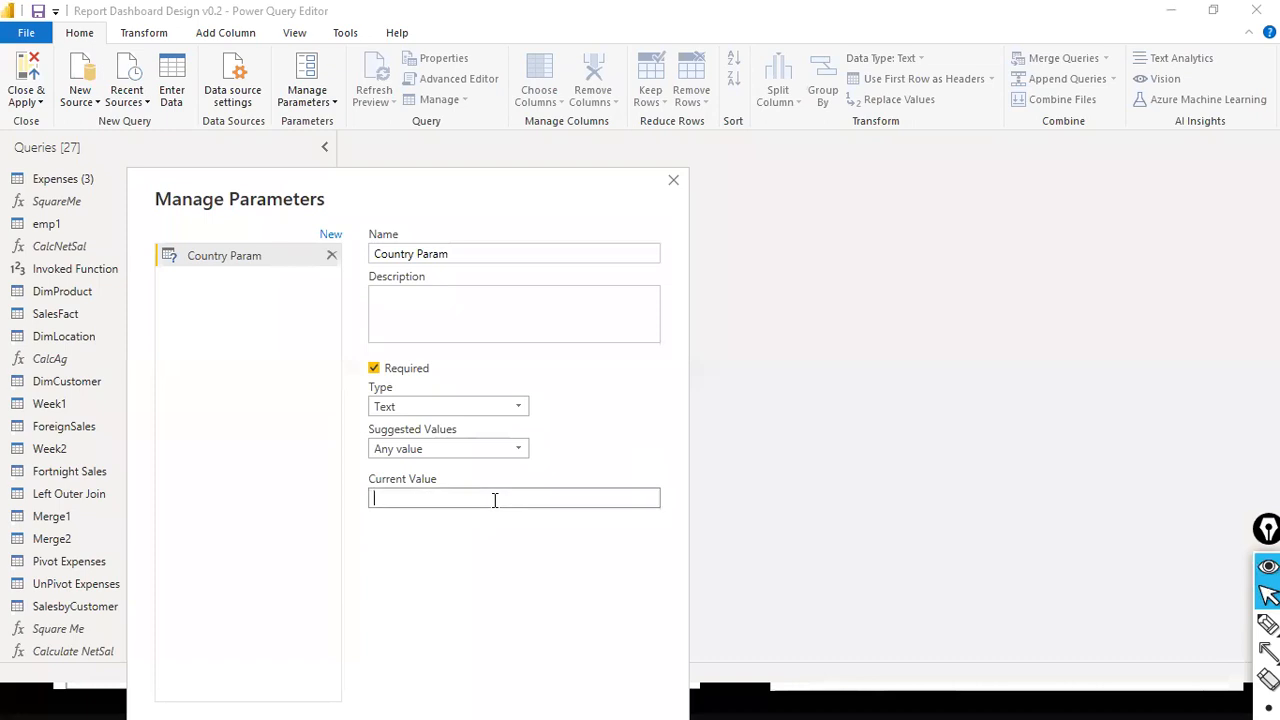
pyautogui.write('United States')
pyautogui.click(487, 255)
pyautogui.click(487, 257)
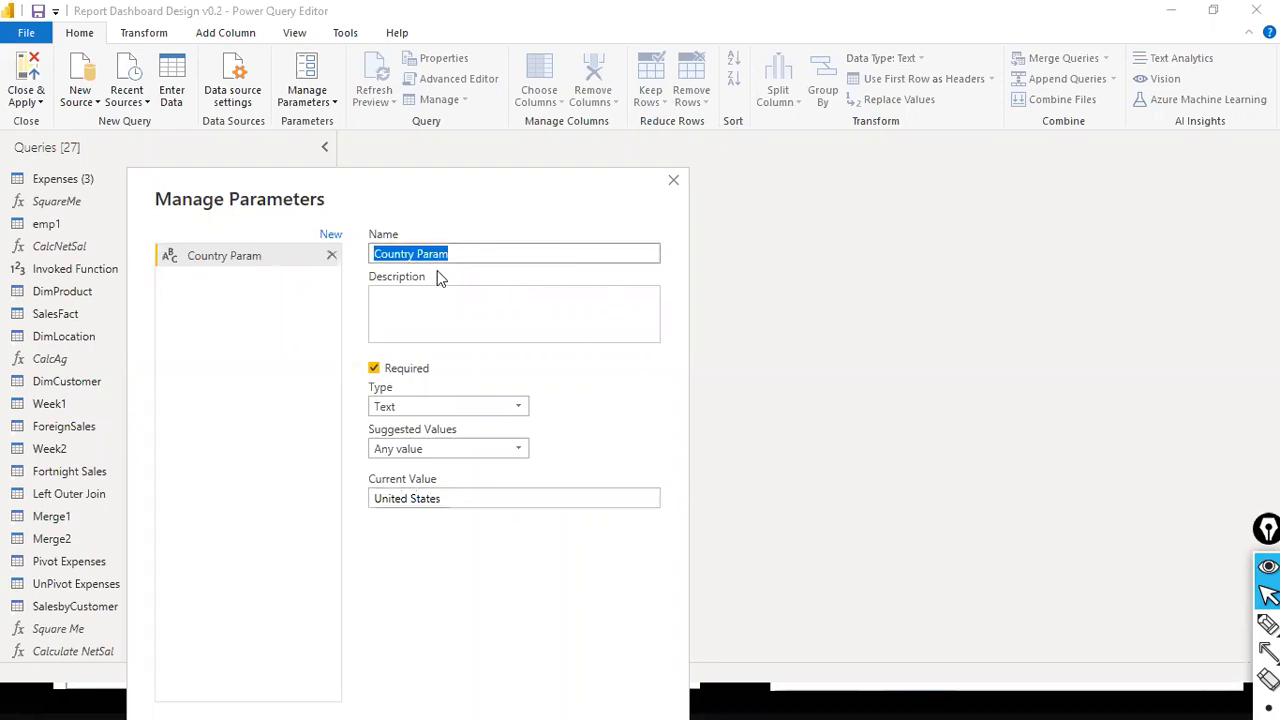
pyautogui.click(480, 248)
pyautogui.click(477, 256)
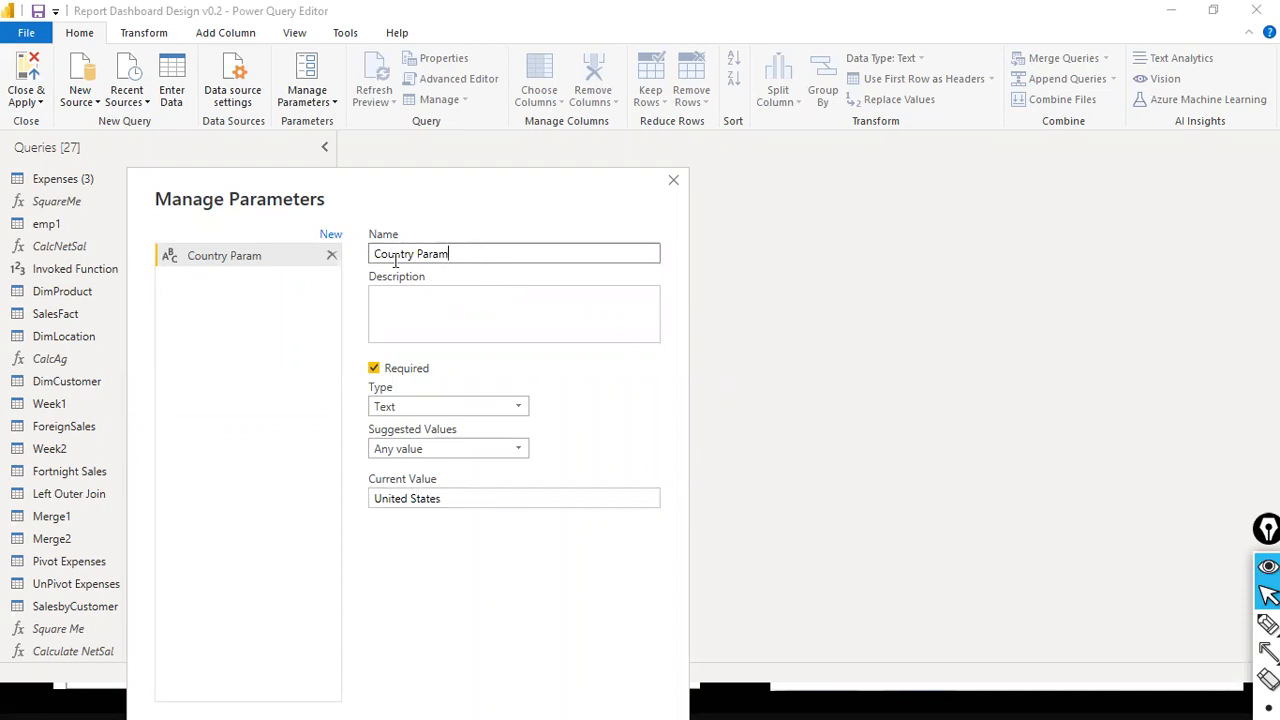
pyautogui.click(413, 256)
pyautogui.moveTo(411, 257); pyautogui.dragTo(380, 260)
pyautogui.moveTo(460, 257); pyautogui.dragTo(295, 252)
pyautogui.click(450, 259)
# - Review the Country Param settings and confirm the creation of the parameter
pyautogui.moveTo(486, 172); pyautogui.dragTo(466, 92)
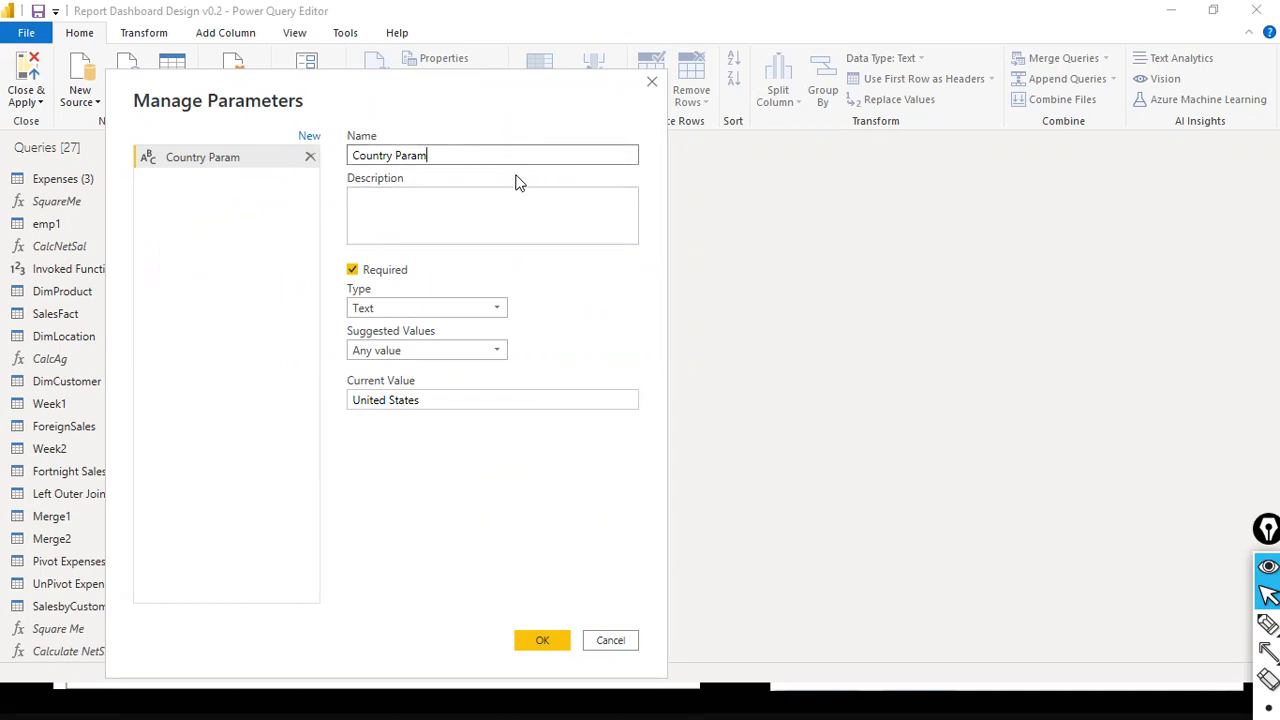
pyautogui.moveTo(442, 151); pyautogui.dragTo(124, 137)
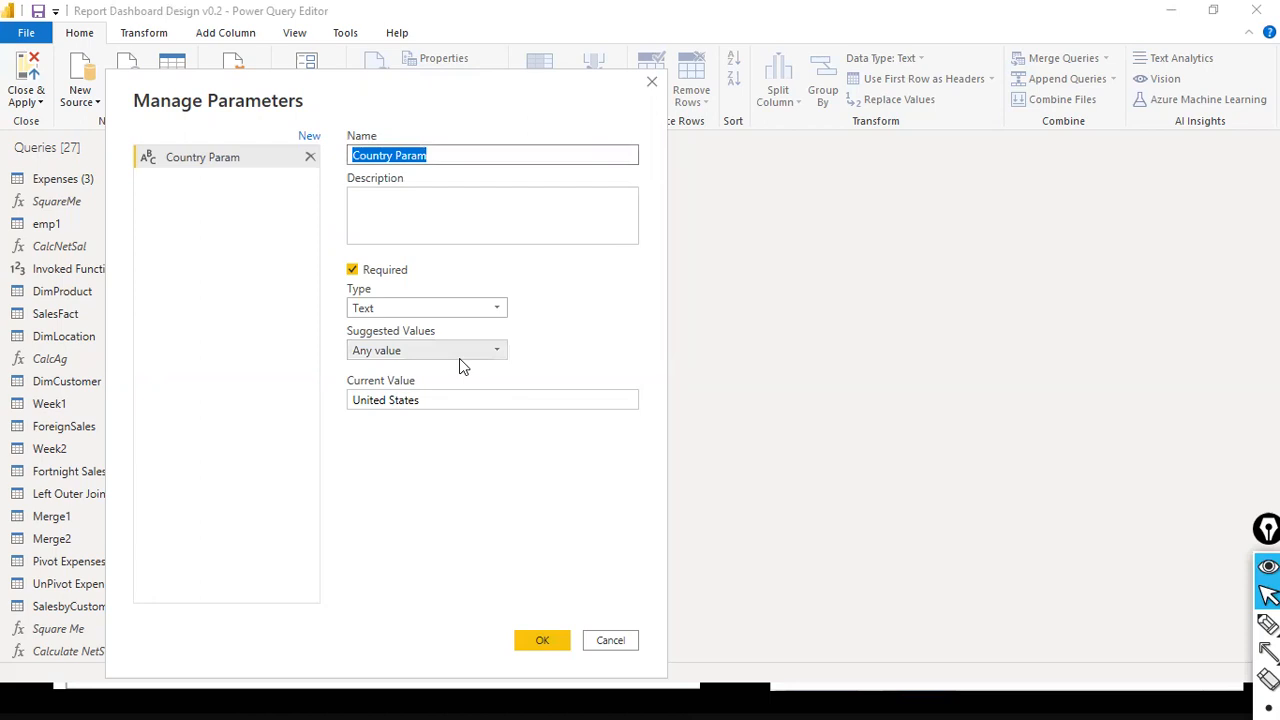
pyautogui.click(489, 354)
pyautogui.click(489, 356)
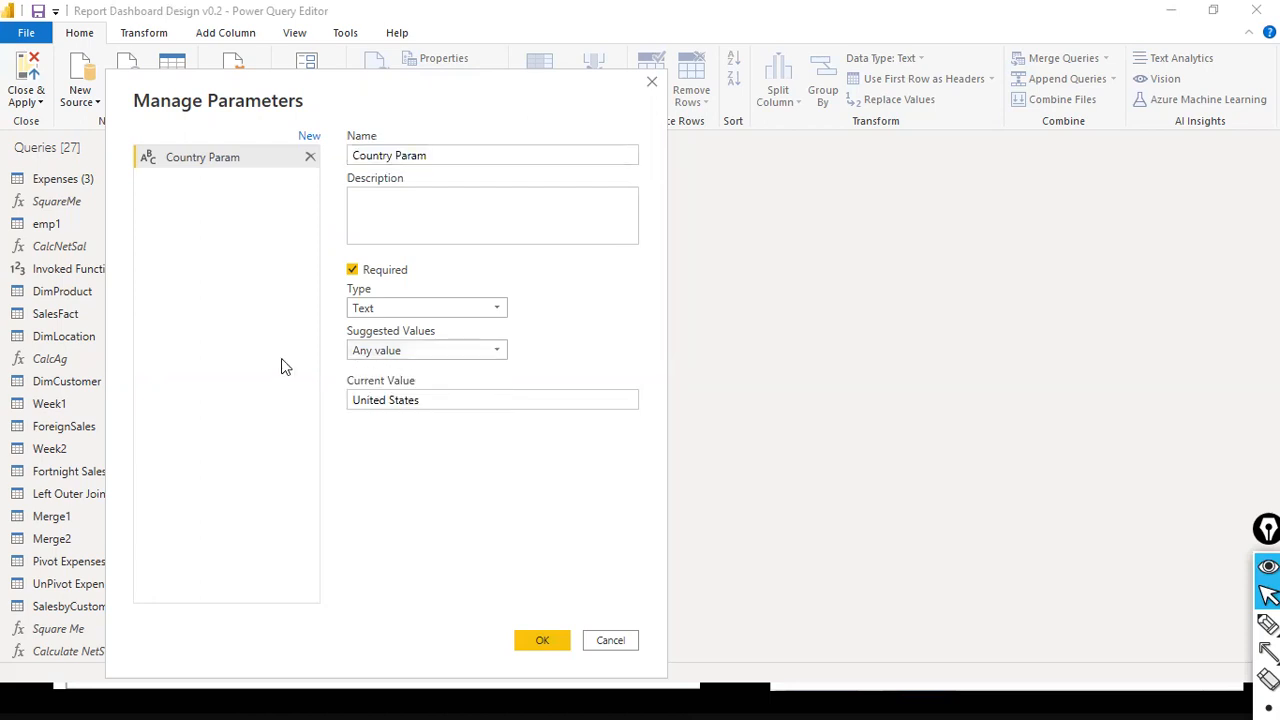
pyautogui.click(476, 400)
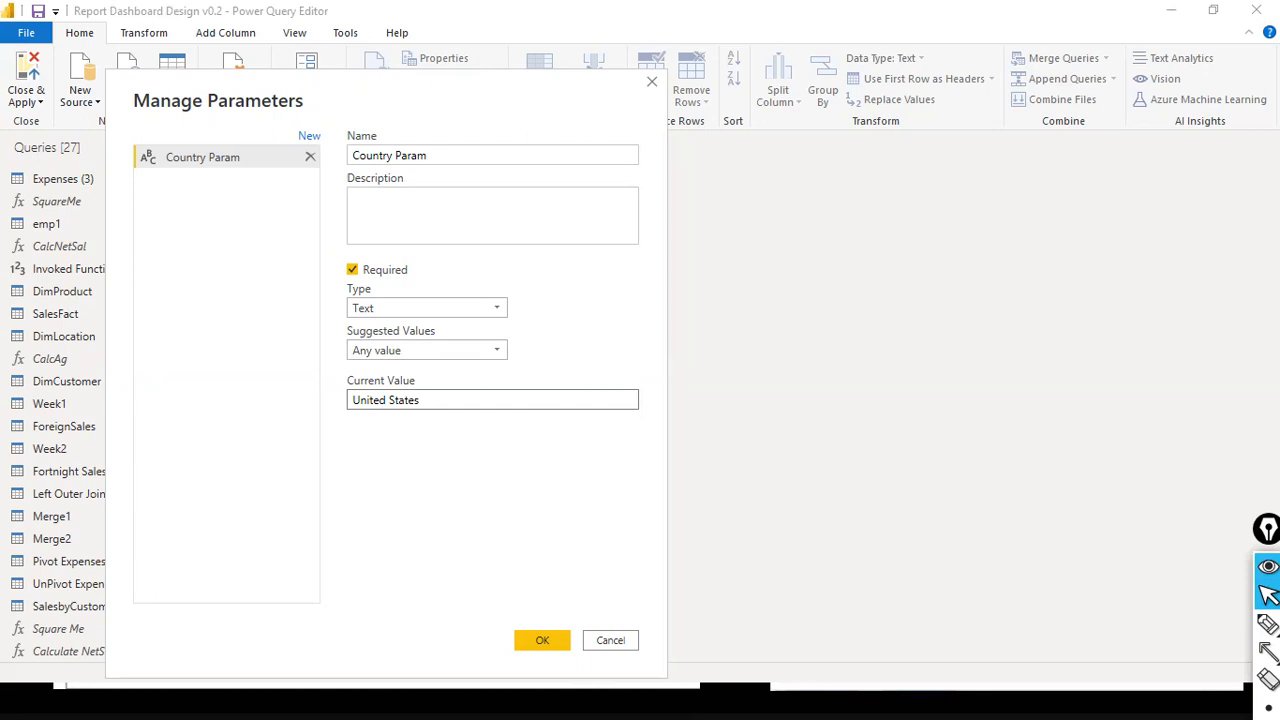
pyautogui.click(542, 640)
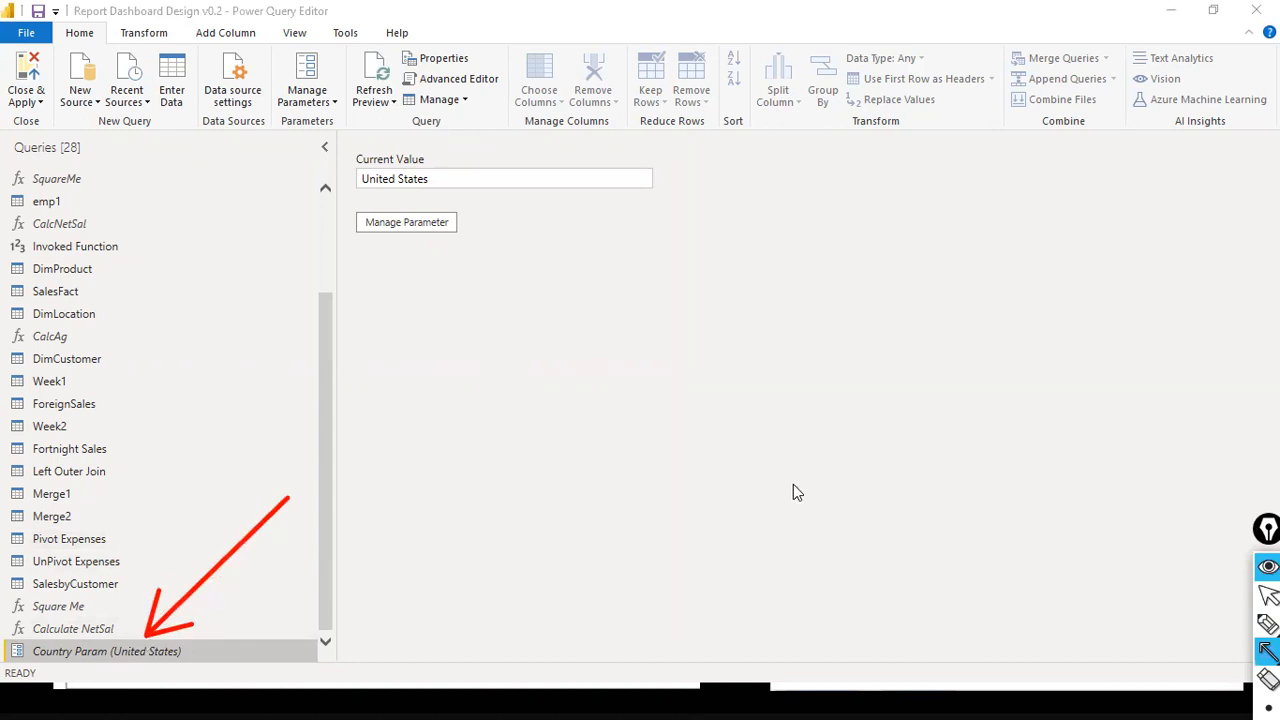
pyautogui.hotkey('ctrl', 'shift', '2')
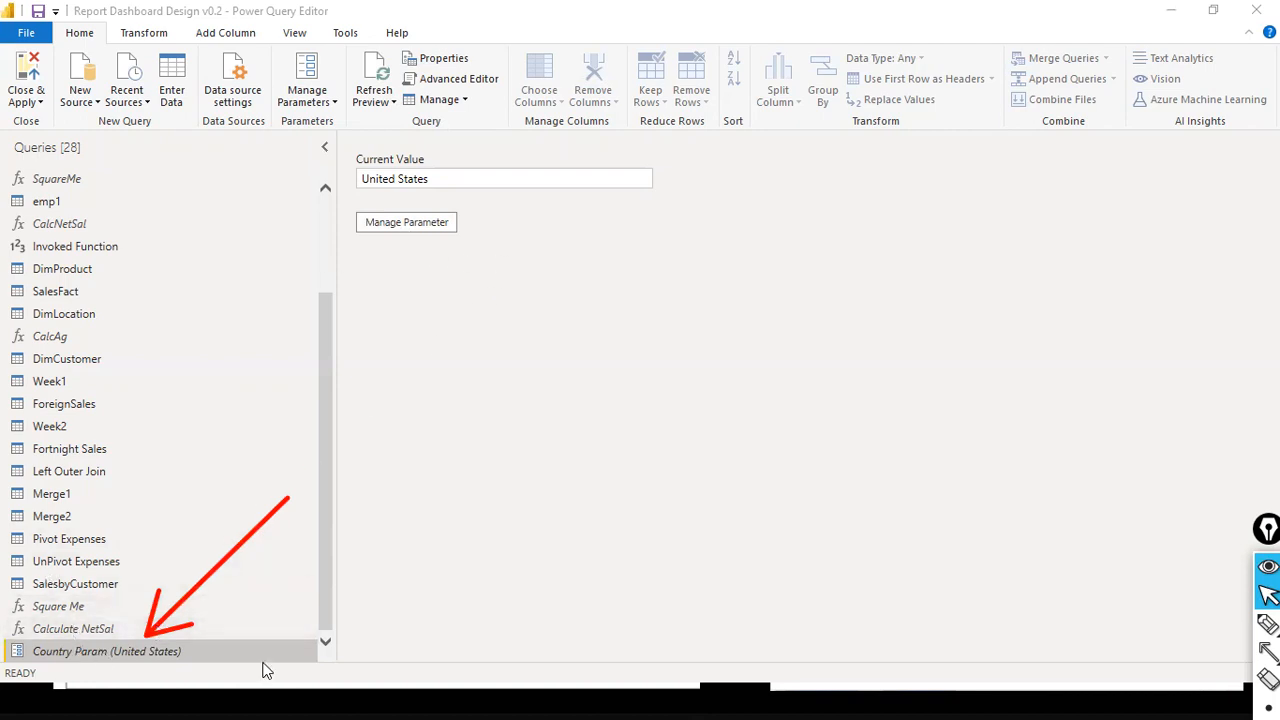
pyautogui.click(450, 227)
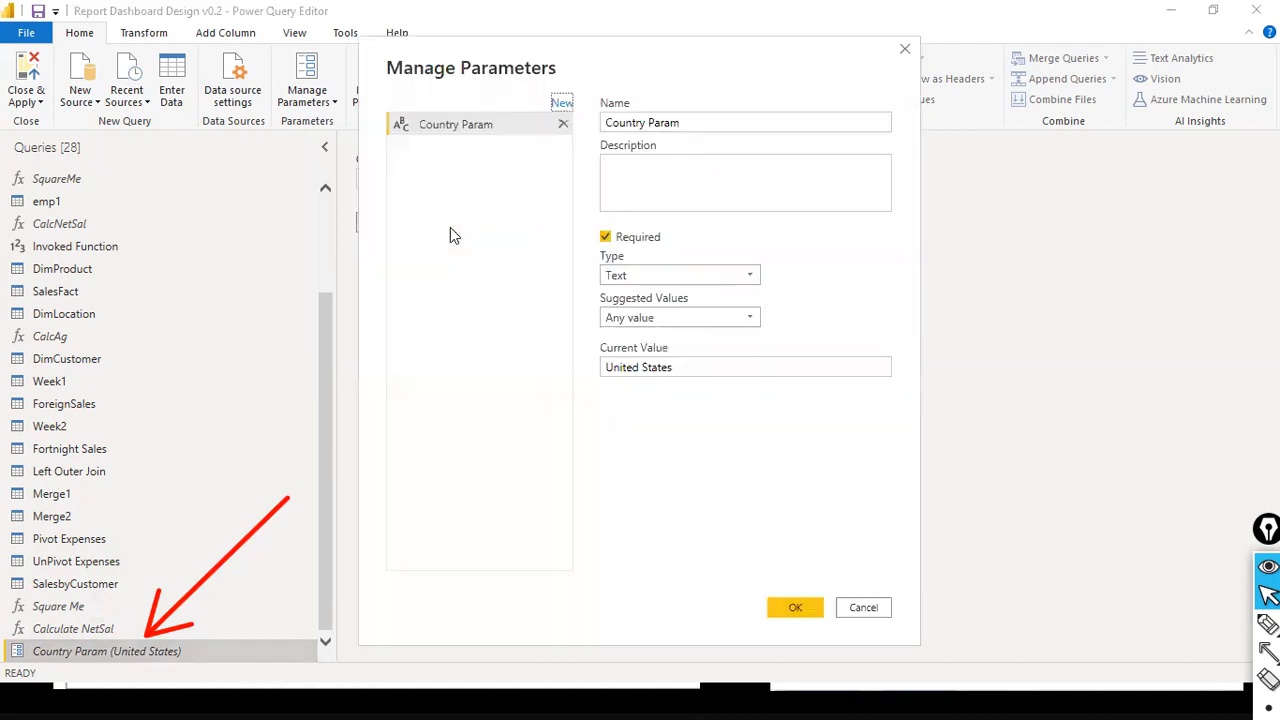
pyautogui.moveTo(583, 57); pyautogui.dragTo(269, 144)
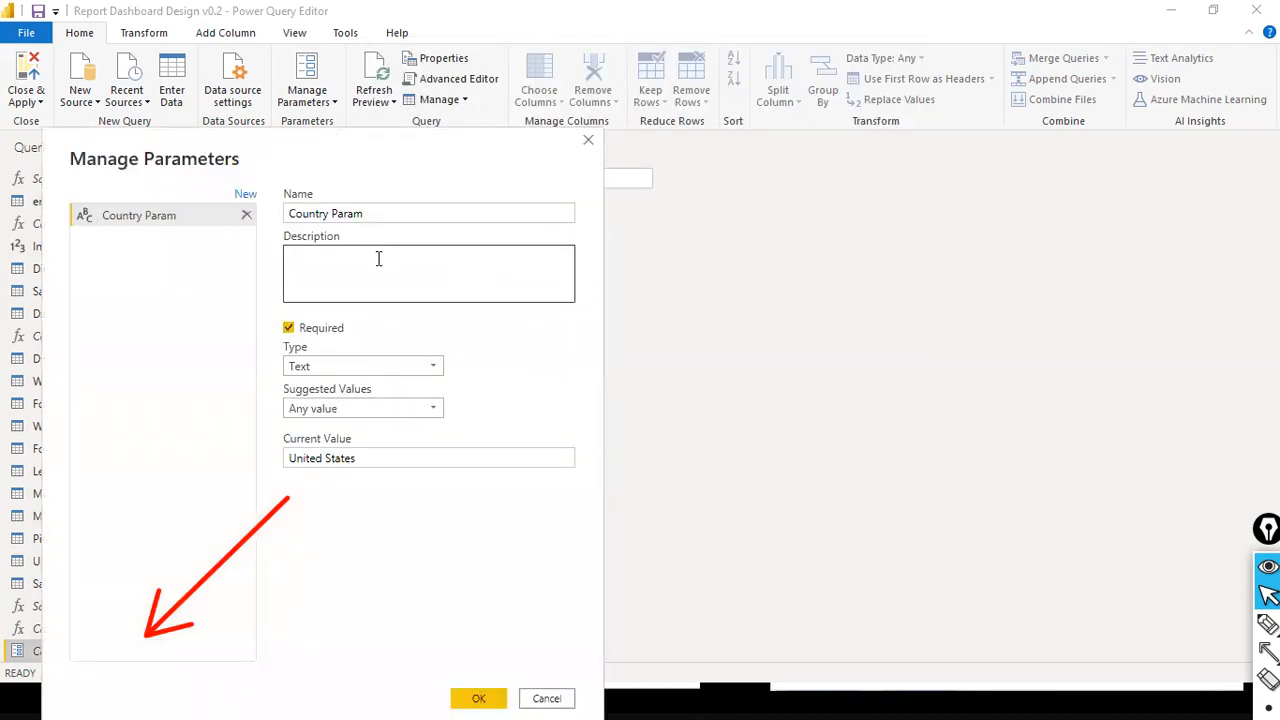
pyautogui.click(546, 698)
# - Rename the Country Param parameter as Country Parameter and save the change
pyautogui.click(415, 220)
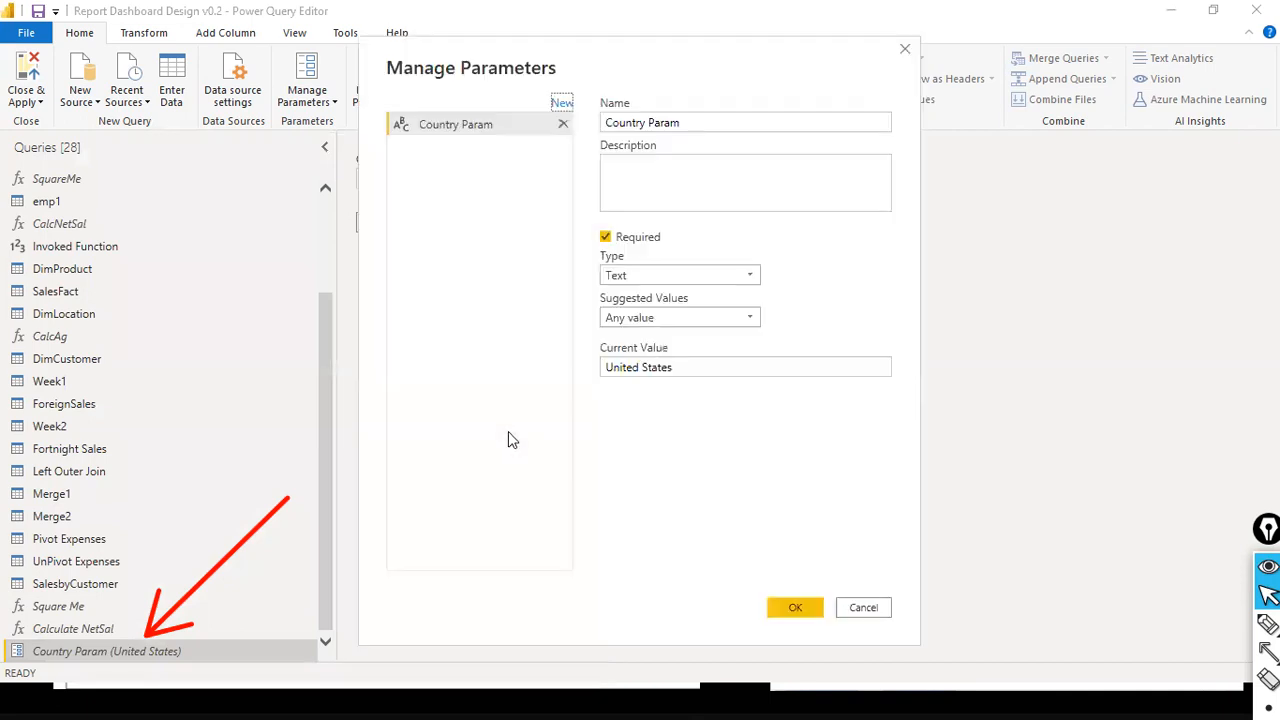
pyautogui.moveTo(565, 63); pyautogui.dragTo(269, 89)
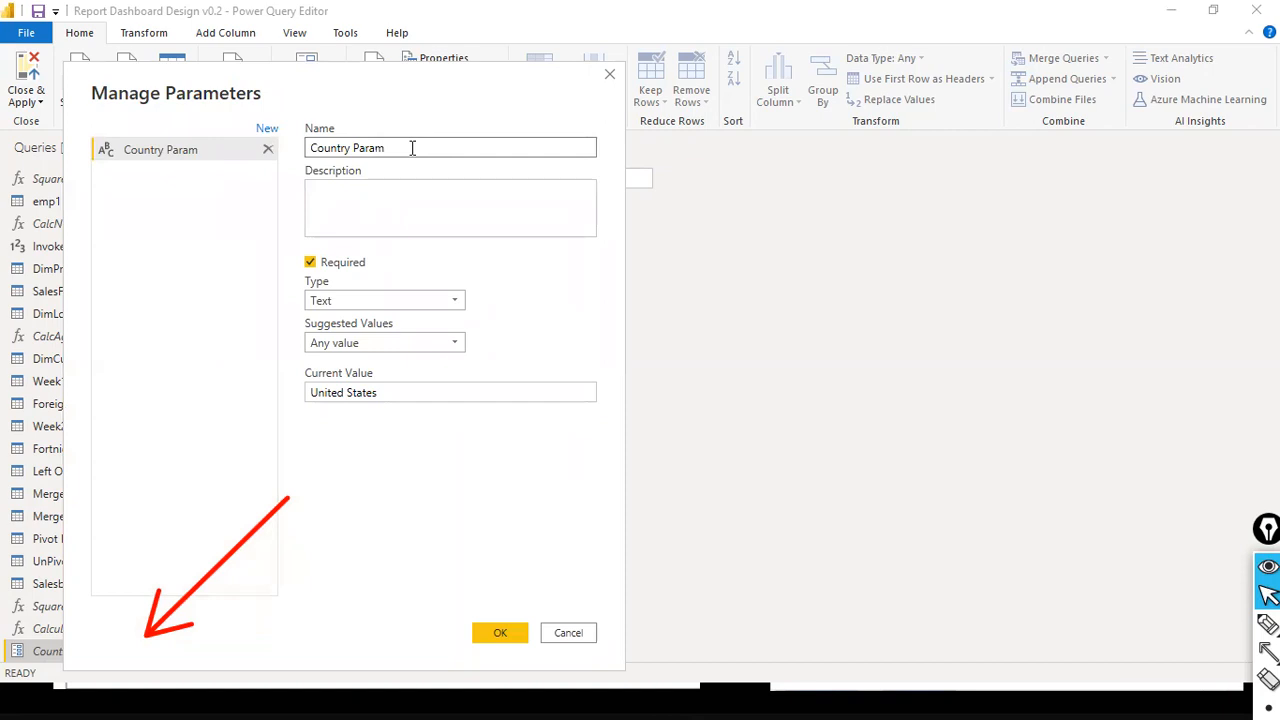
pyautogui.write('eter')
pyautogui.click(516, 638)
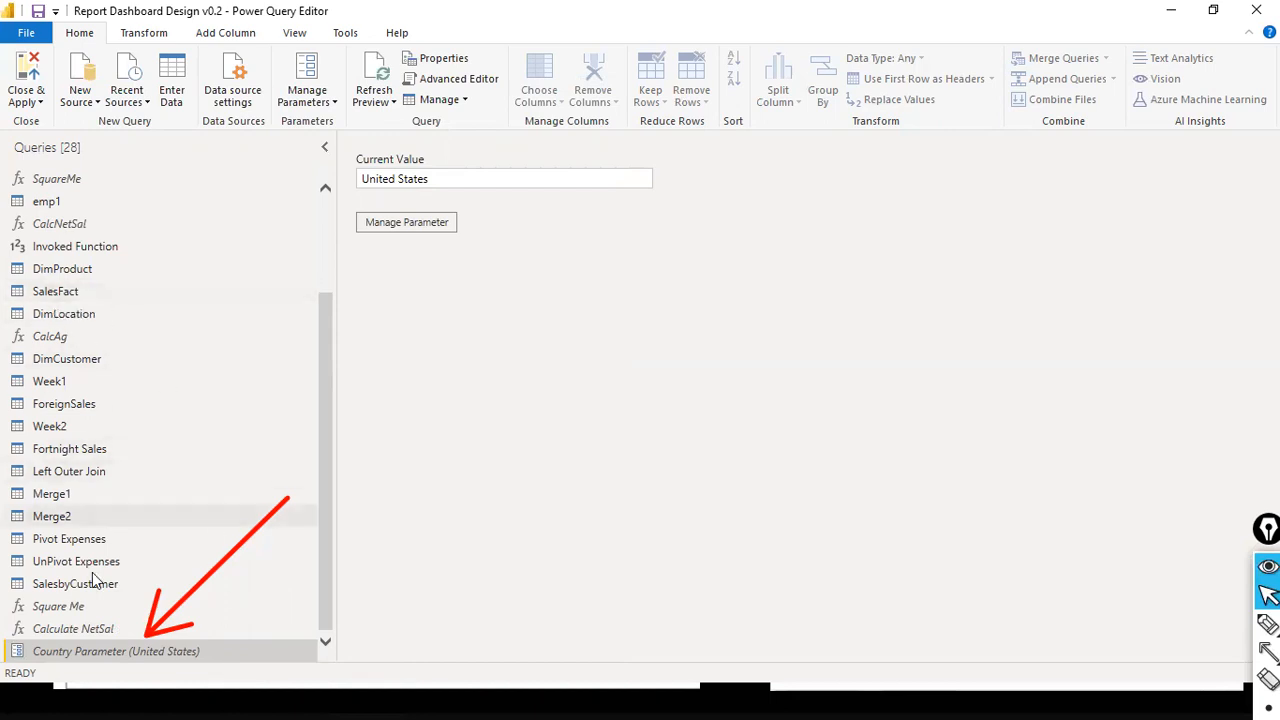
# - Open the sales_w04 query, narrow the query list and bring the Country column into view
pyautogui.scroll(2, 85, 270)
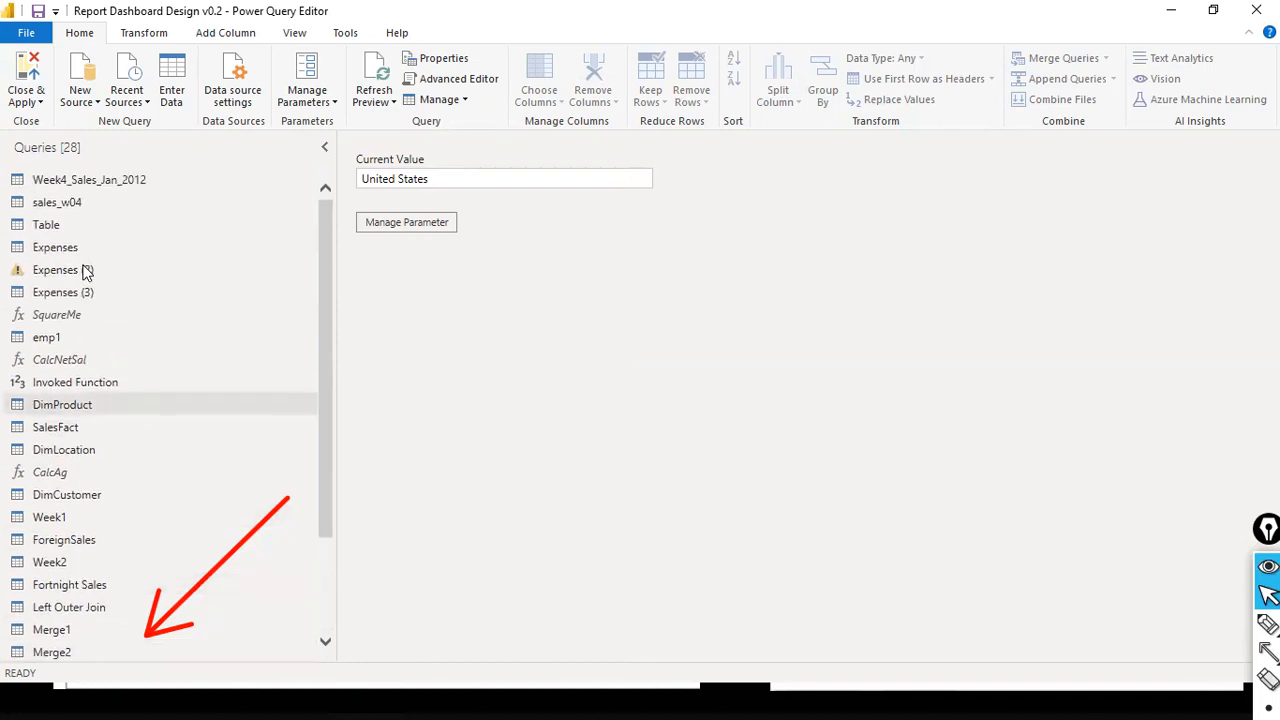
pyautogui.click(75, 208)
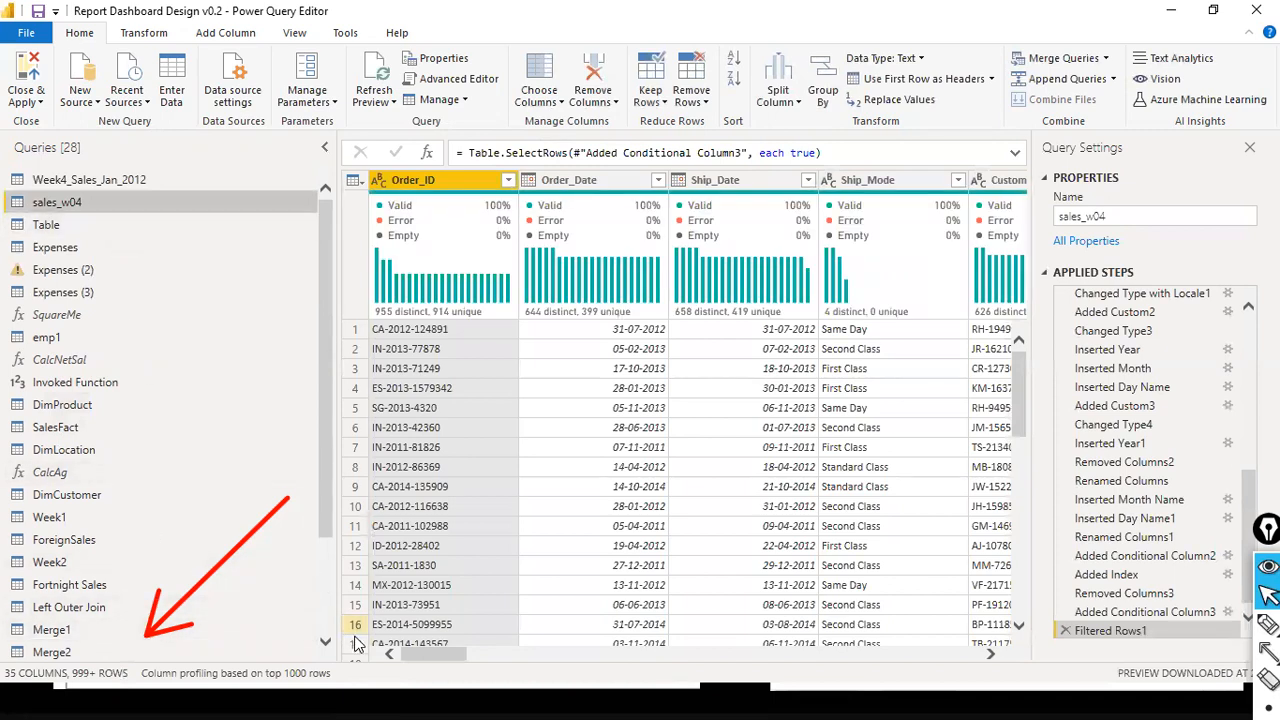
pyautogui.moveTo(337, 490); pyautogui.dragTo(57, 450)
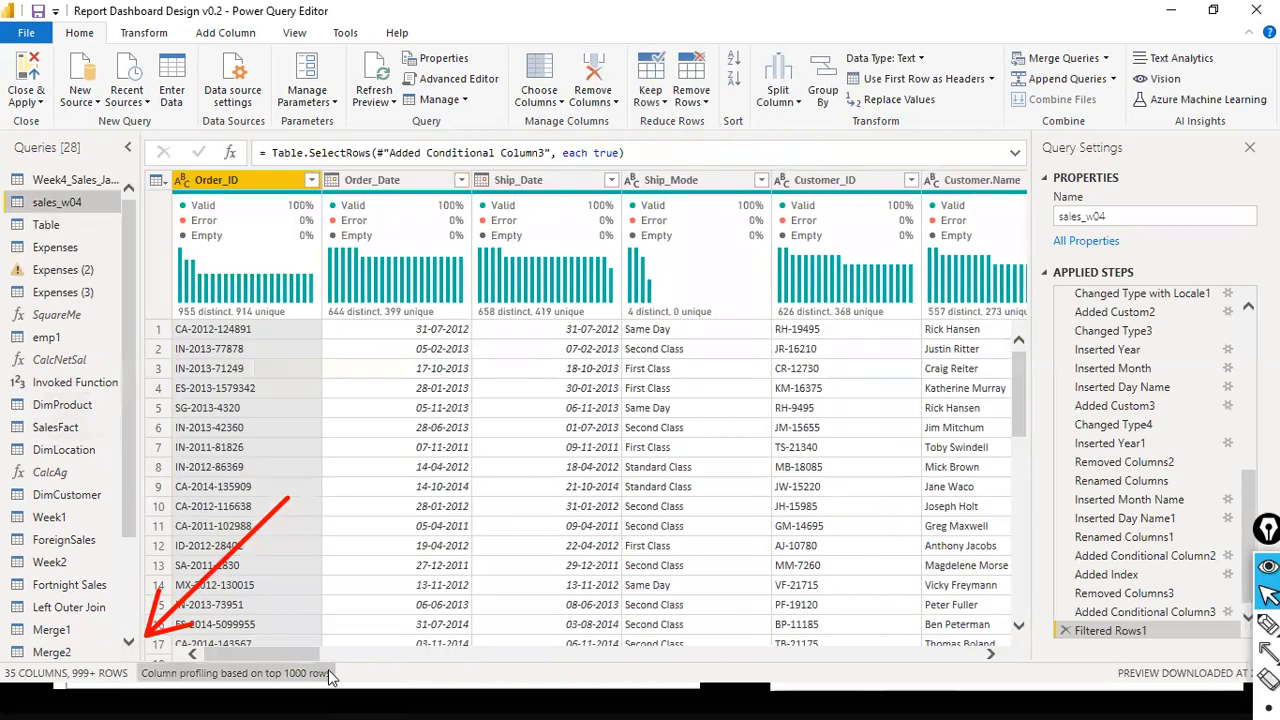
pyautogui.moveTo(291, 653); pyautogui.dragTo(455, 658)
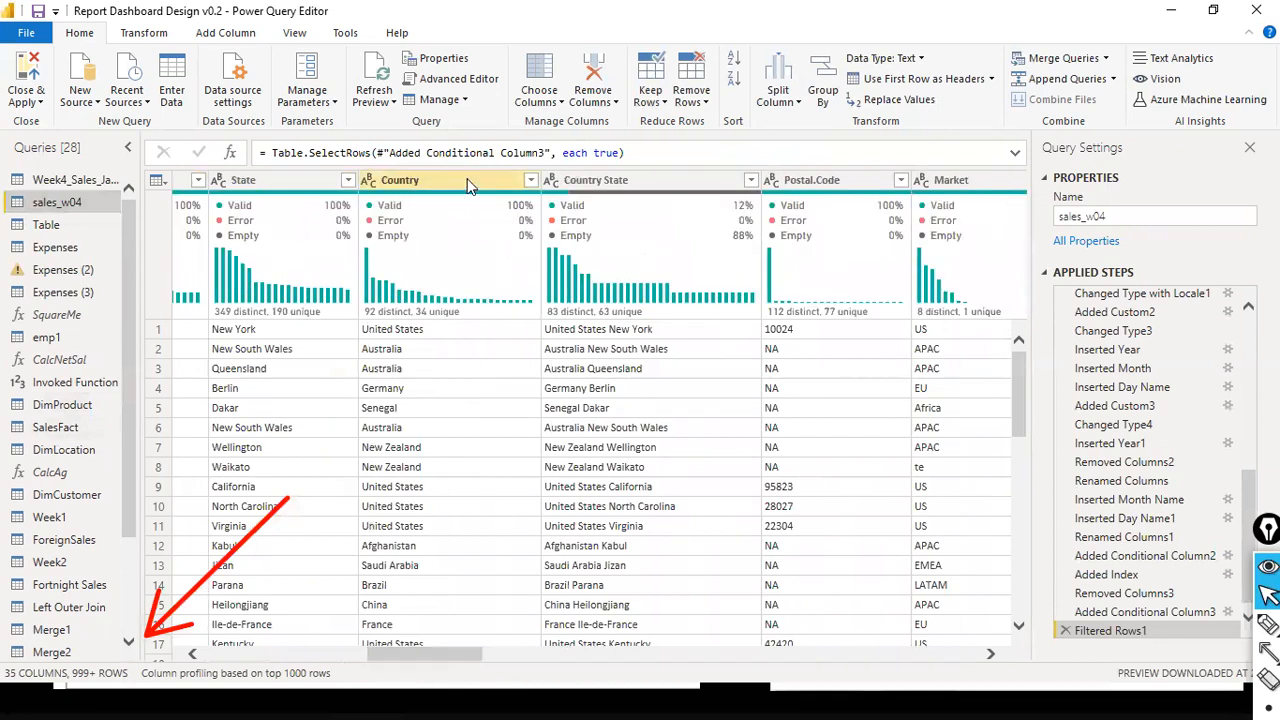
# - Start an Equals text filter on the Country column of the sales_w04 query
pyautogui.click(530, 181)
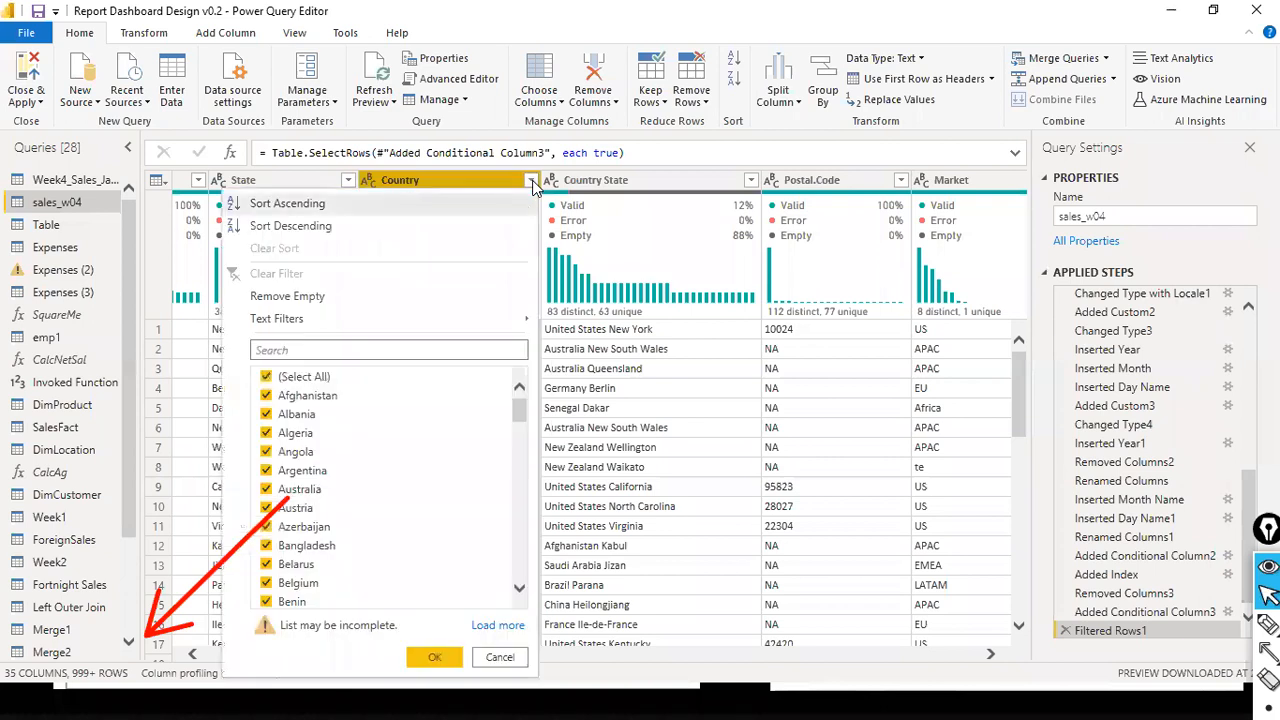
pyautogui.moveTo(276, 327)
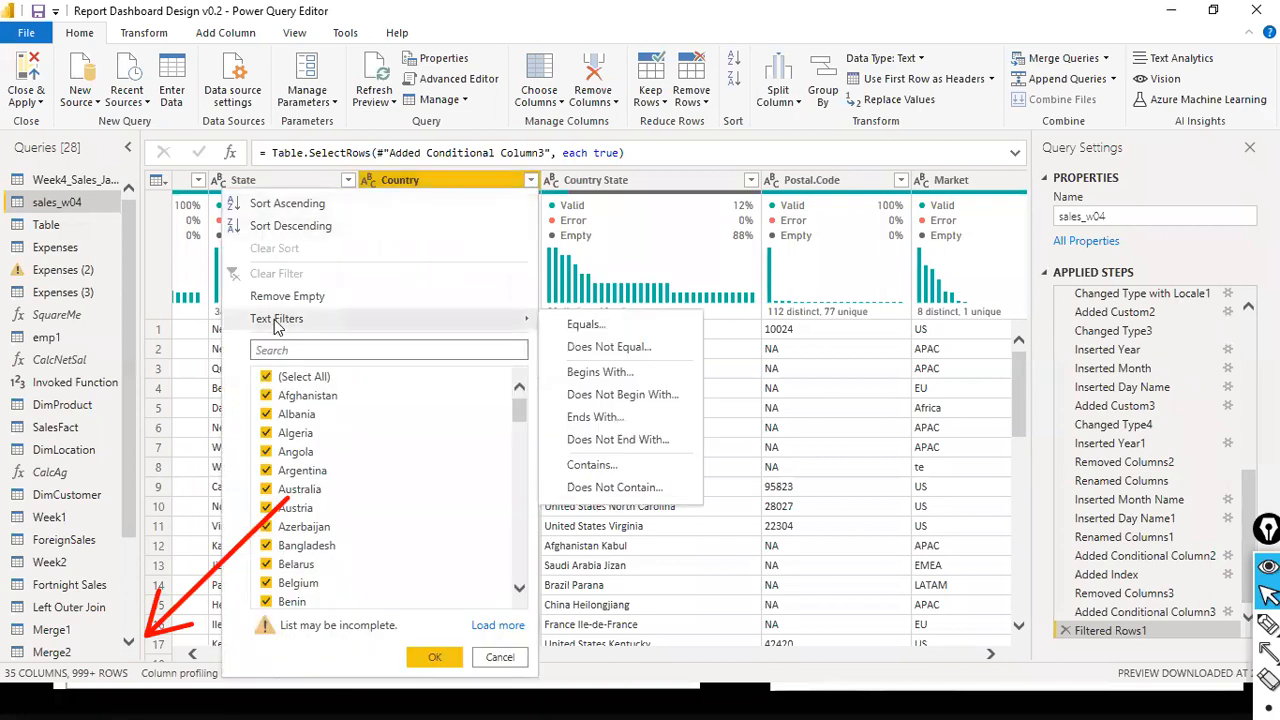
pyautogui.click(584, 326)
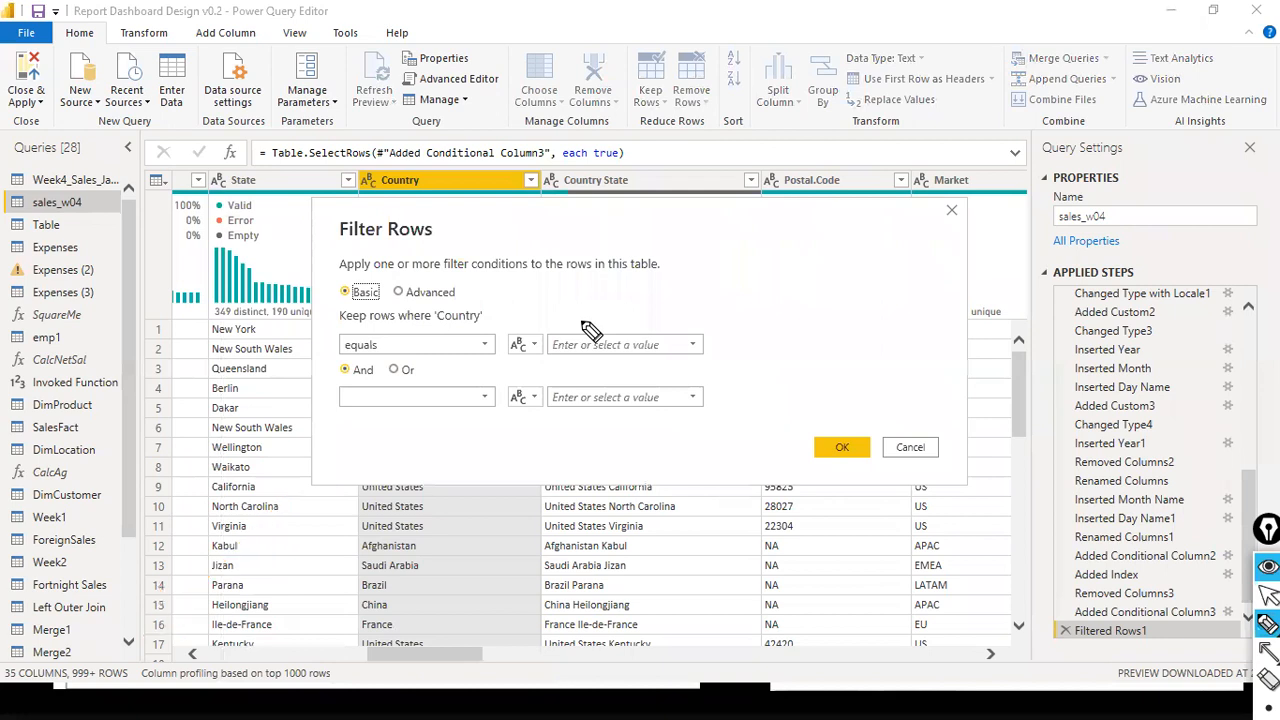
# - Draw red annotation arrows pointing down at the Keep rows where 'Country' label and at the Country column header
pyautogui.hotkey('ctrl', 'shift', '2')
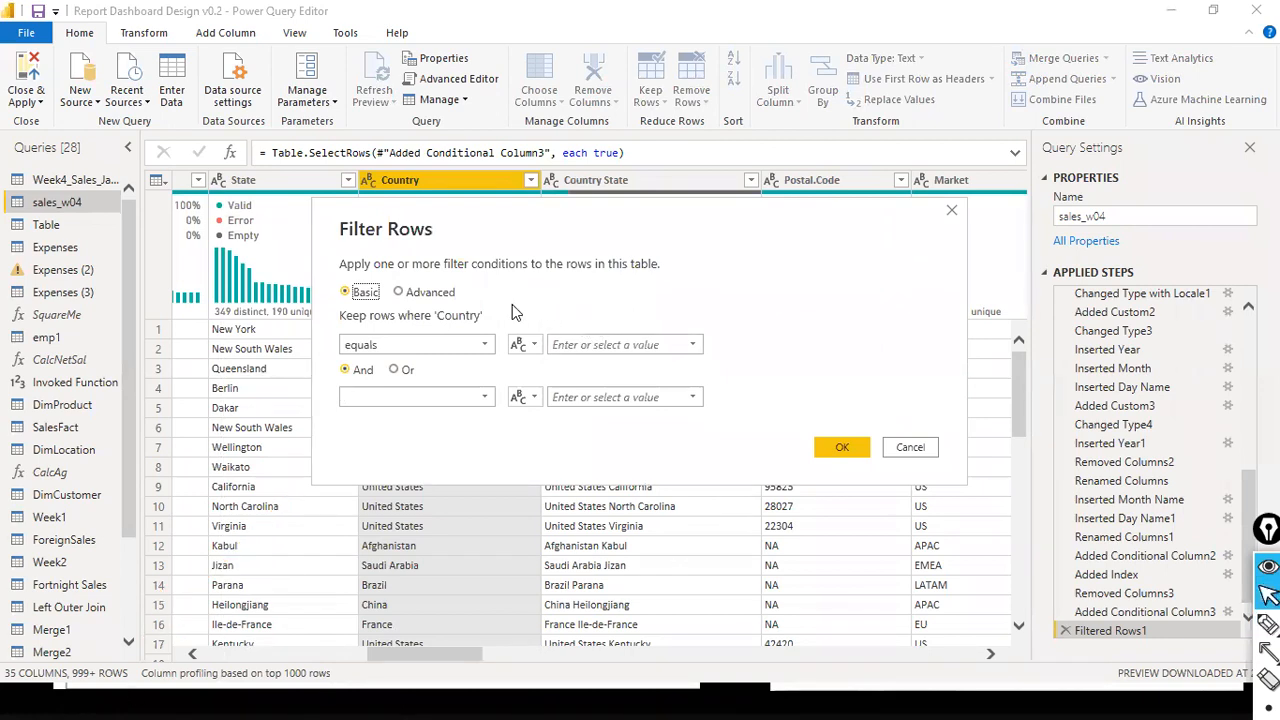
pyautogui.hotkey('ctrl', 'shift', '4')
pyautogui.moveTo(448, 243); pyautogui.dragTo(448, 296)
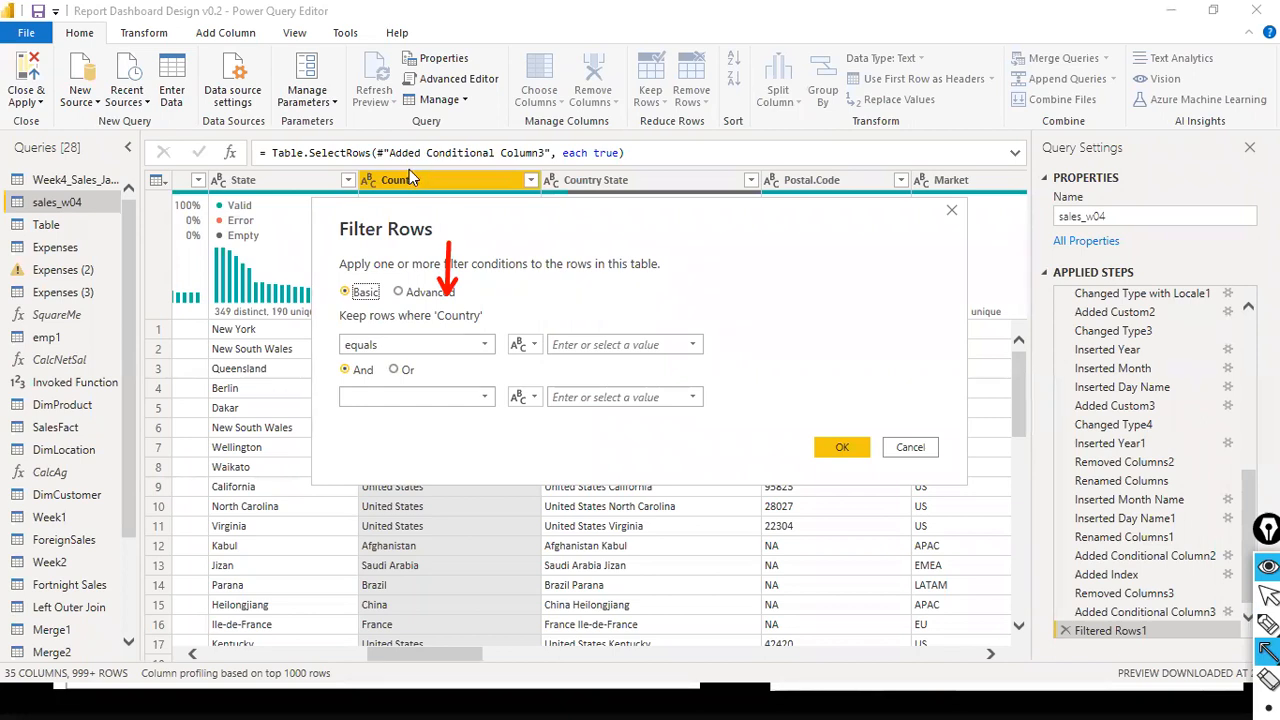
pyautogui.moveTo(427, 72); pyautogui.dragTo(423, 172)
pyautogui.click(701, 349)
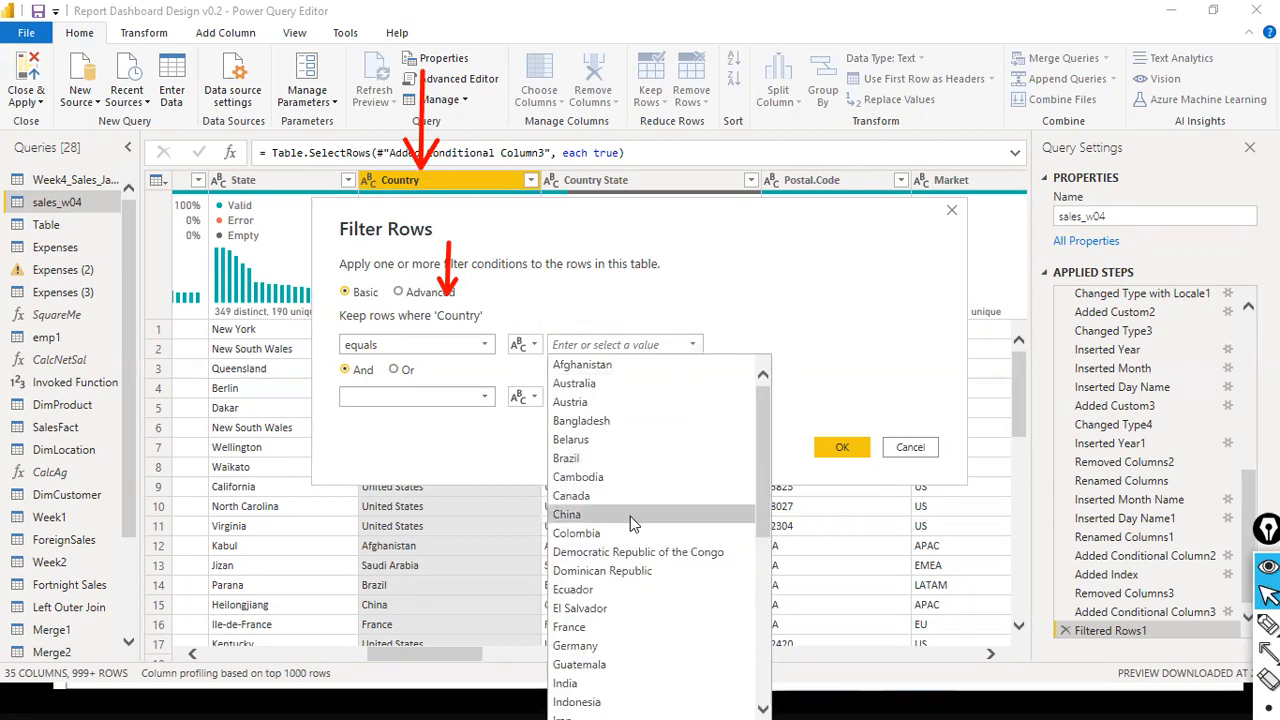
pyautogui.scroll(-3, 630, 516)
pyautogui.scroll(-2, 630, 514)
pyautogui.click(632, 688)
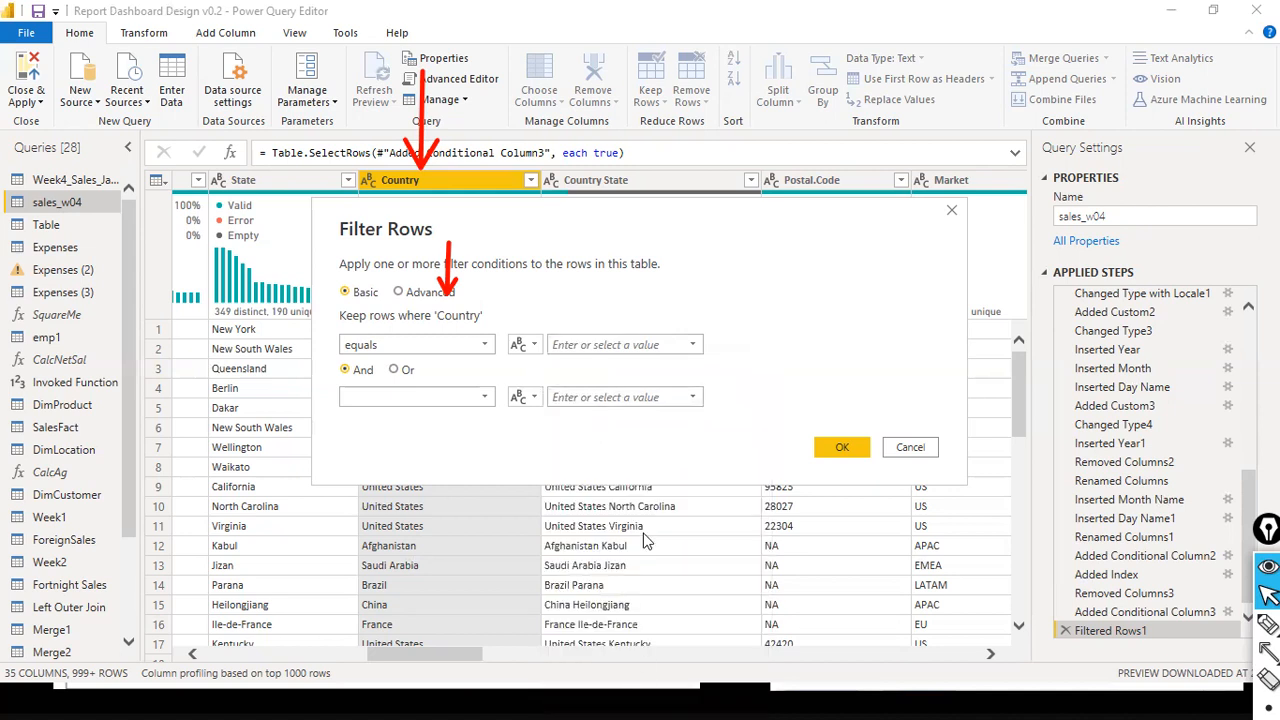
pyautogui.click(692, 344)
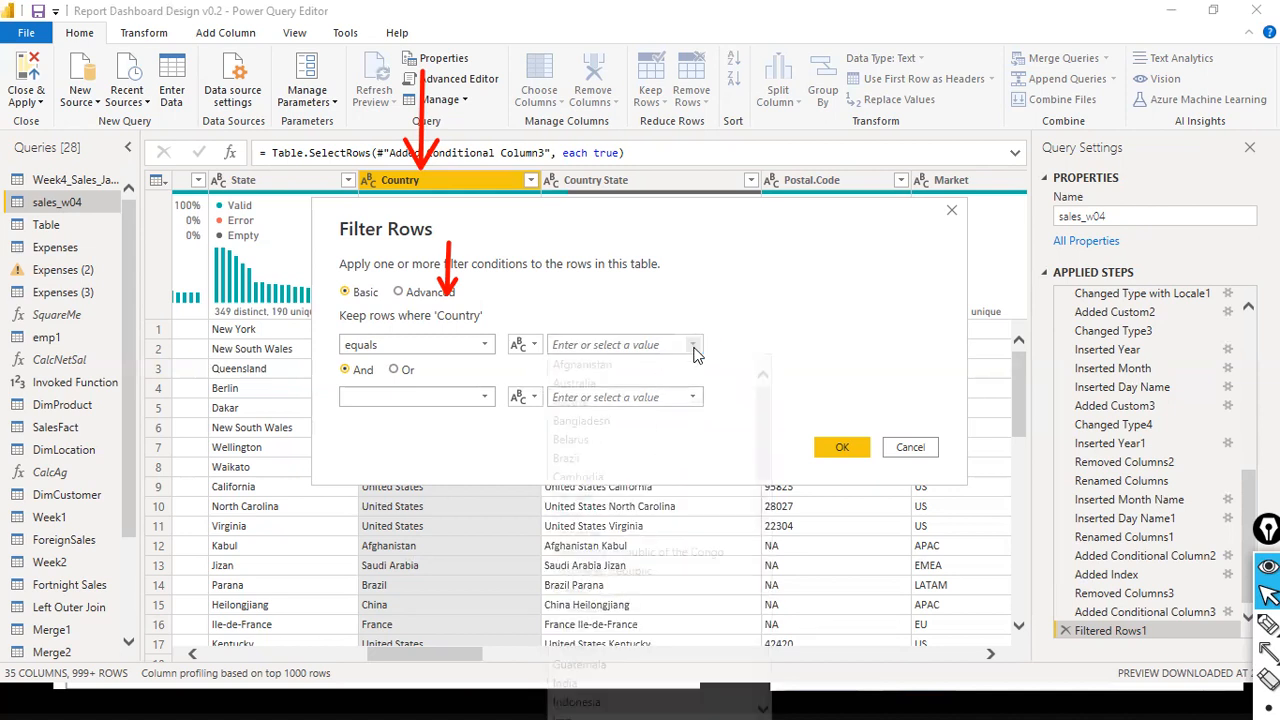
pyautogui.click(659, 688)
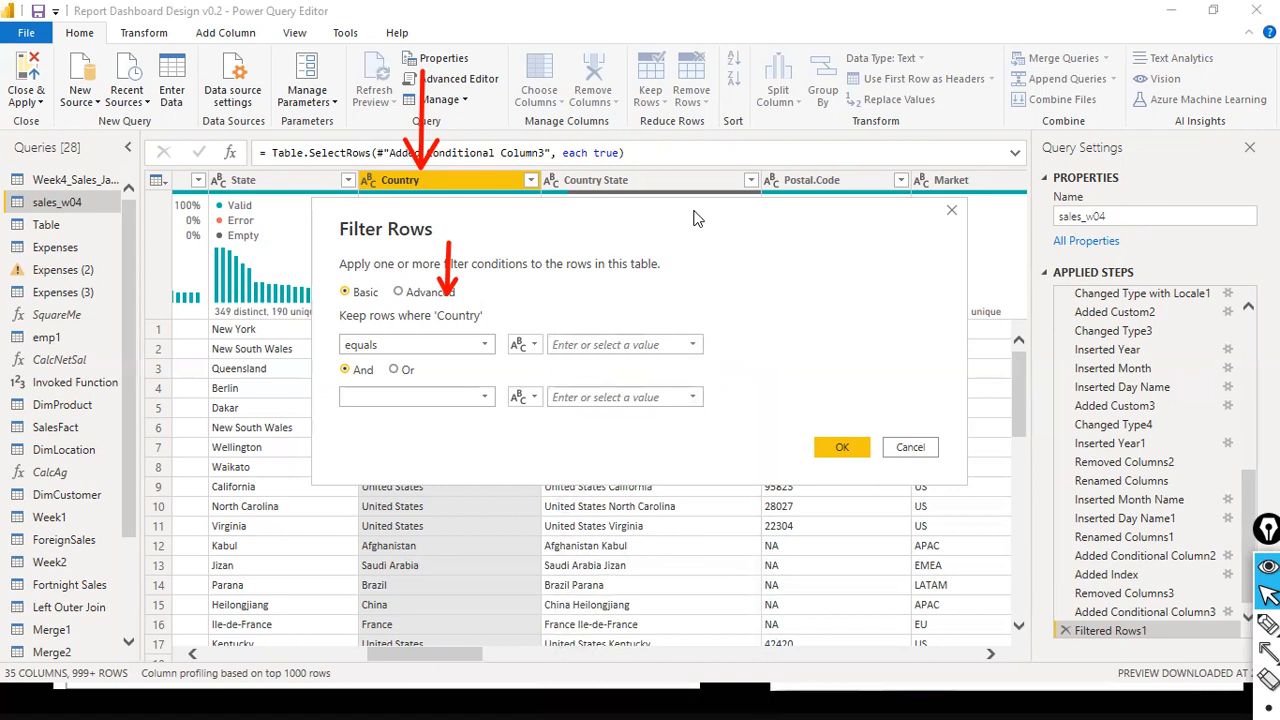
# - Set the comparison value of the Country equals condition to United States, moving the Filter Rows dialog up for the selection and back down
pyautogui.moveTo(688, 215); pyautogui.dragTo(634, 51)
pyautogui.click(641, 181)
pyautogui.scroll(-2, 609, 402)
pyautogui.scroll(-3, 613, 410)
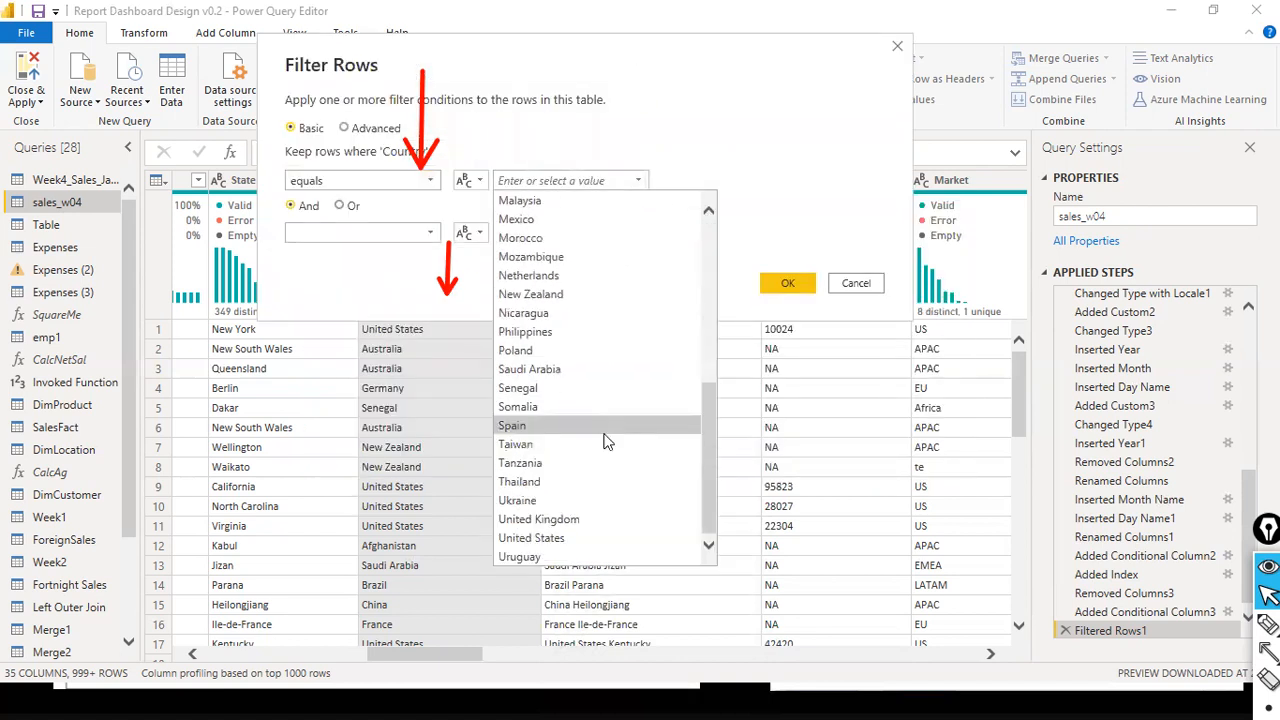
pyautogui.click(580, 537)
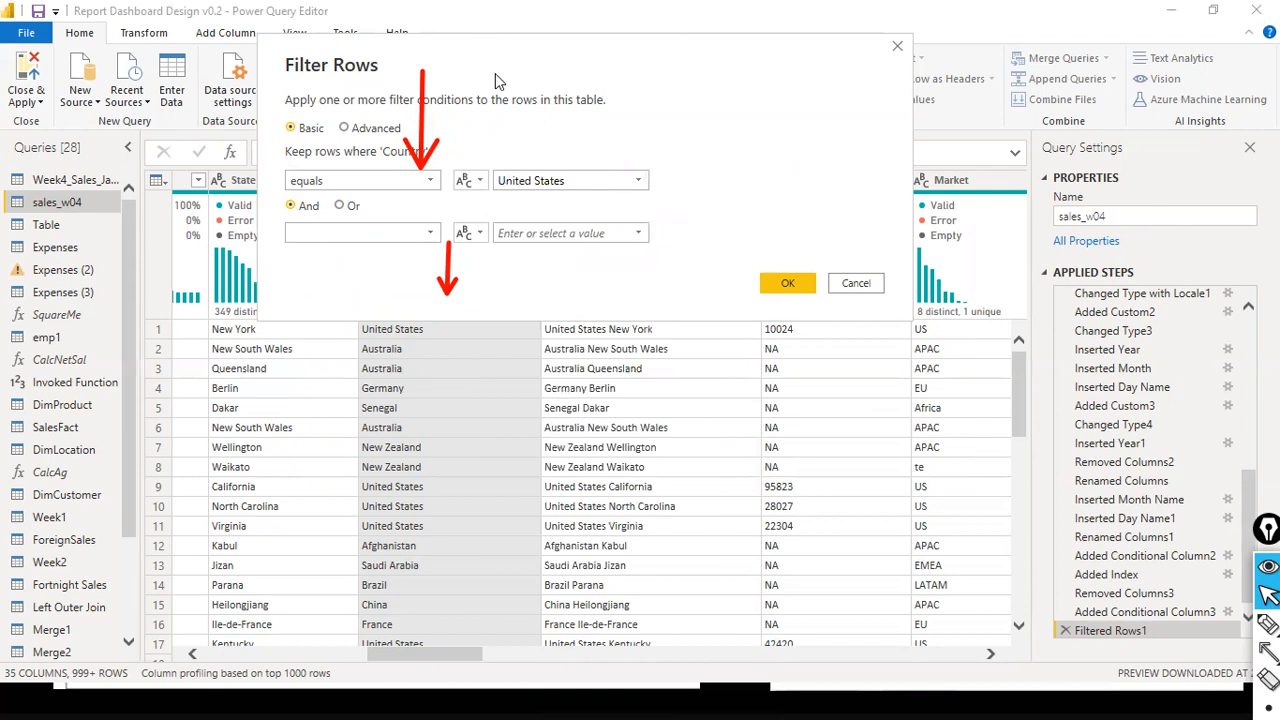
pyautogui.moveTo(495, 73); pyautogui.dragTo(503, 245)
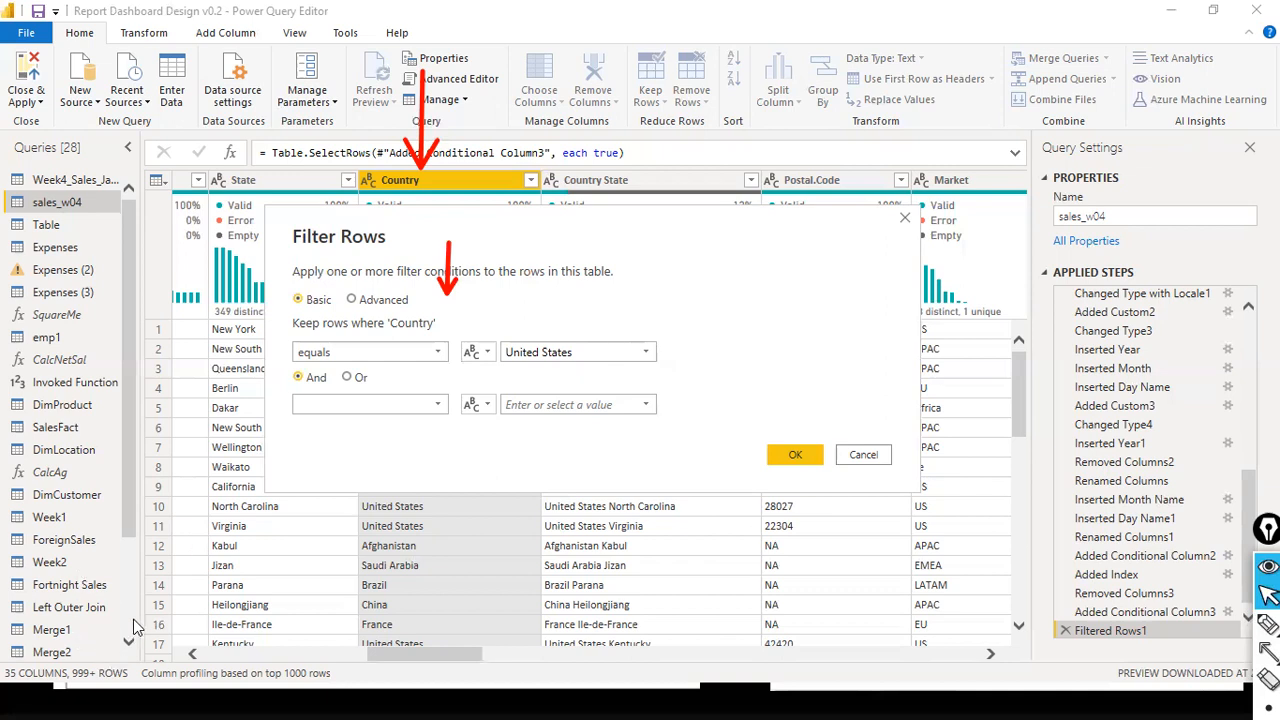
# - Switch the Country equals condition's comparison from a text value to Country Parameter and check which parameters are available
pyautogui.click(486, 363)
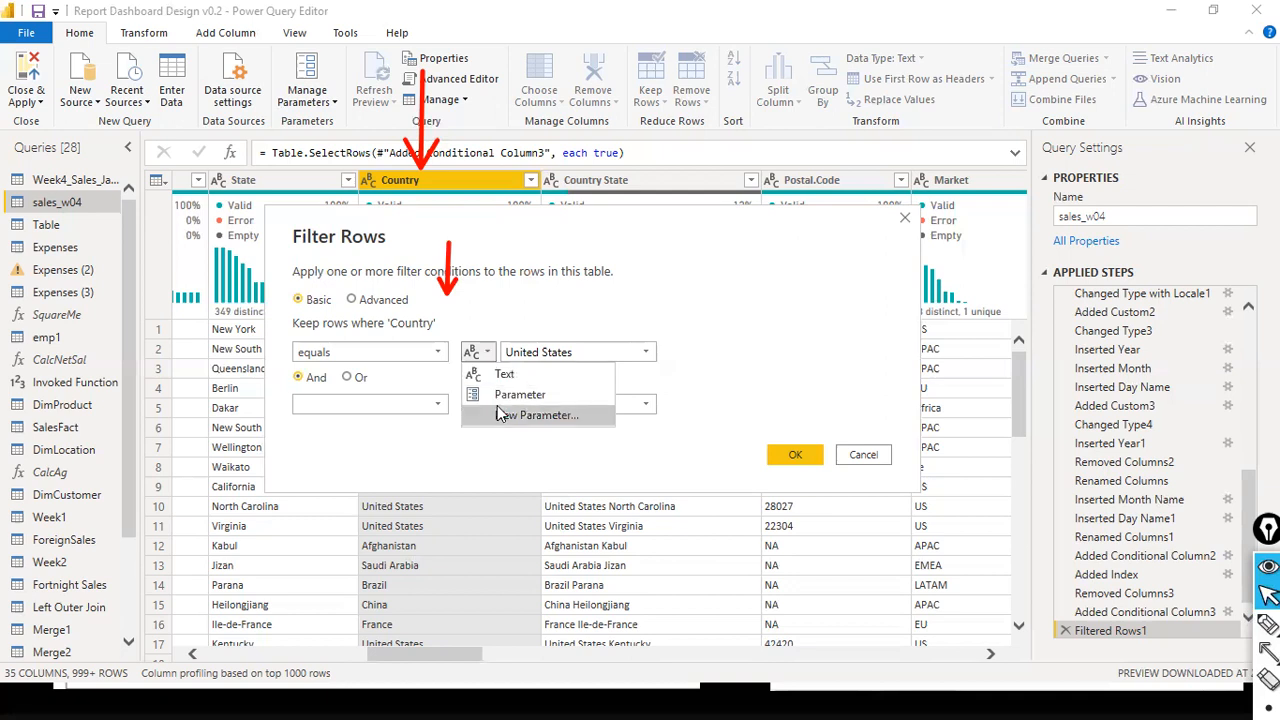
pyautogui.click(515, 398)
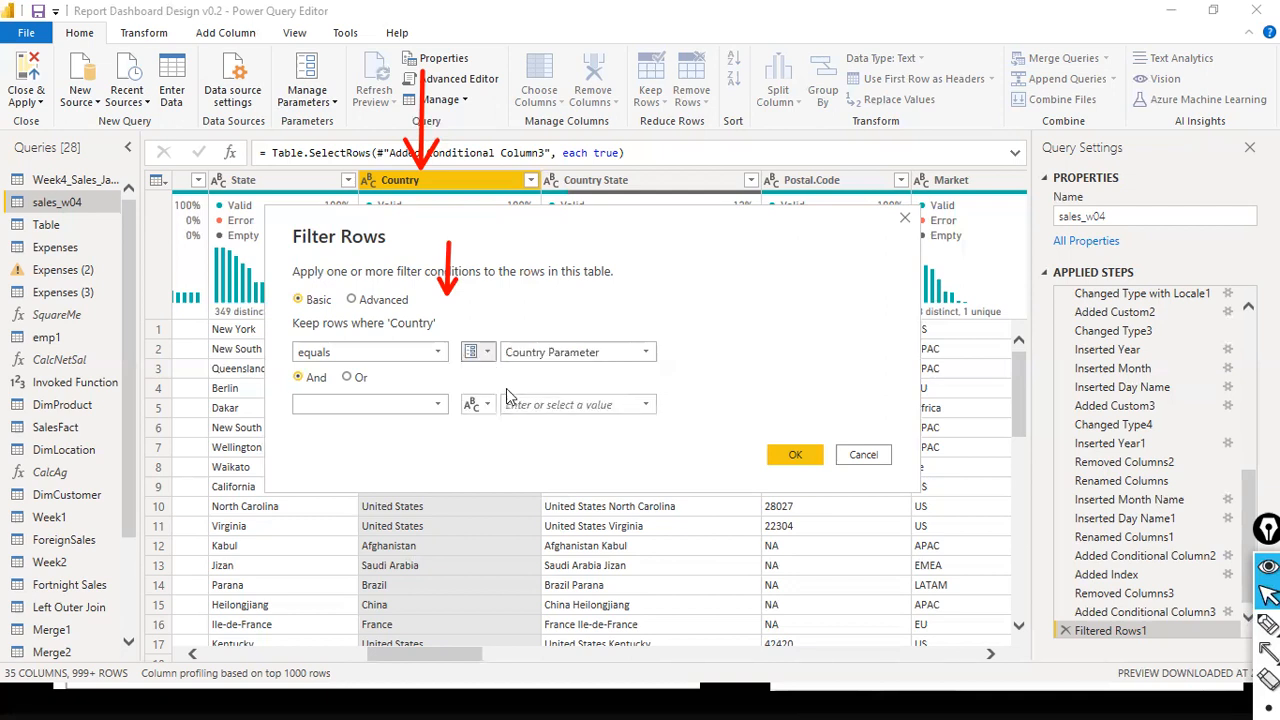
pyautogui.click(648, 355)
pyautogui.click(640, 372)
pyautogui.hotkey('ctrl', 'shift', '8')
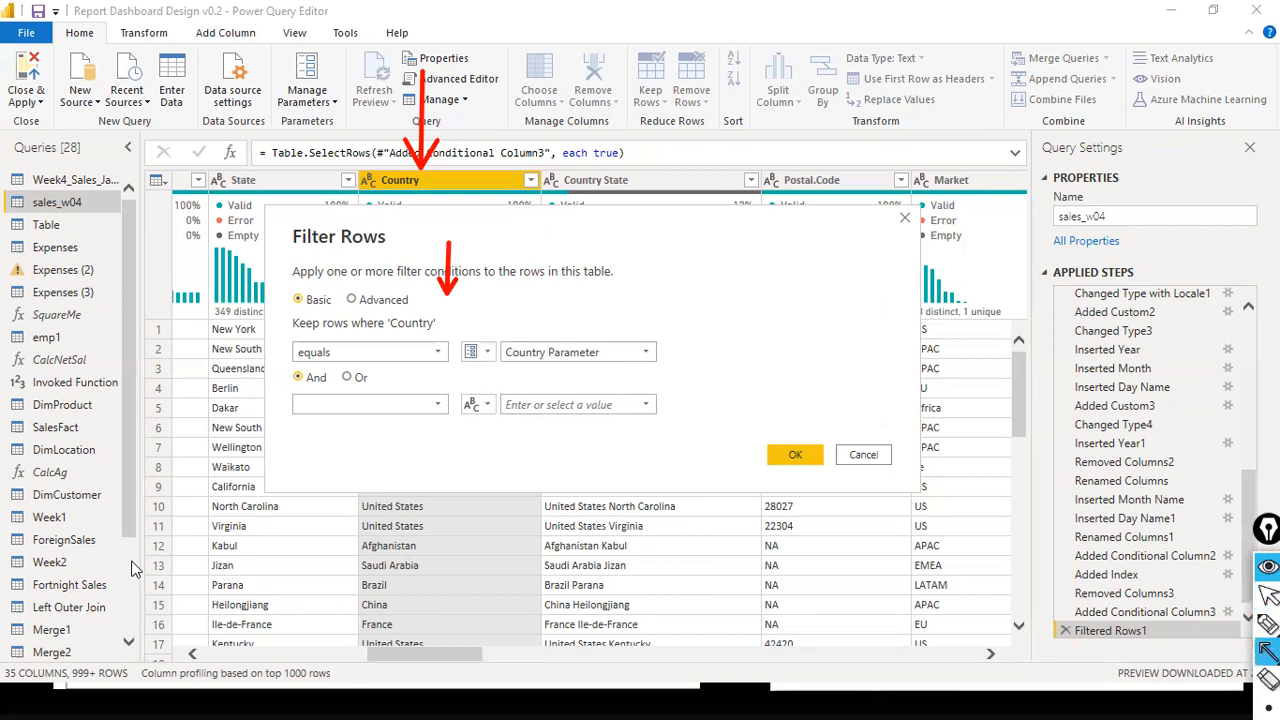
pyautogui.hotkey('ctrl', 'shift', '2')
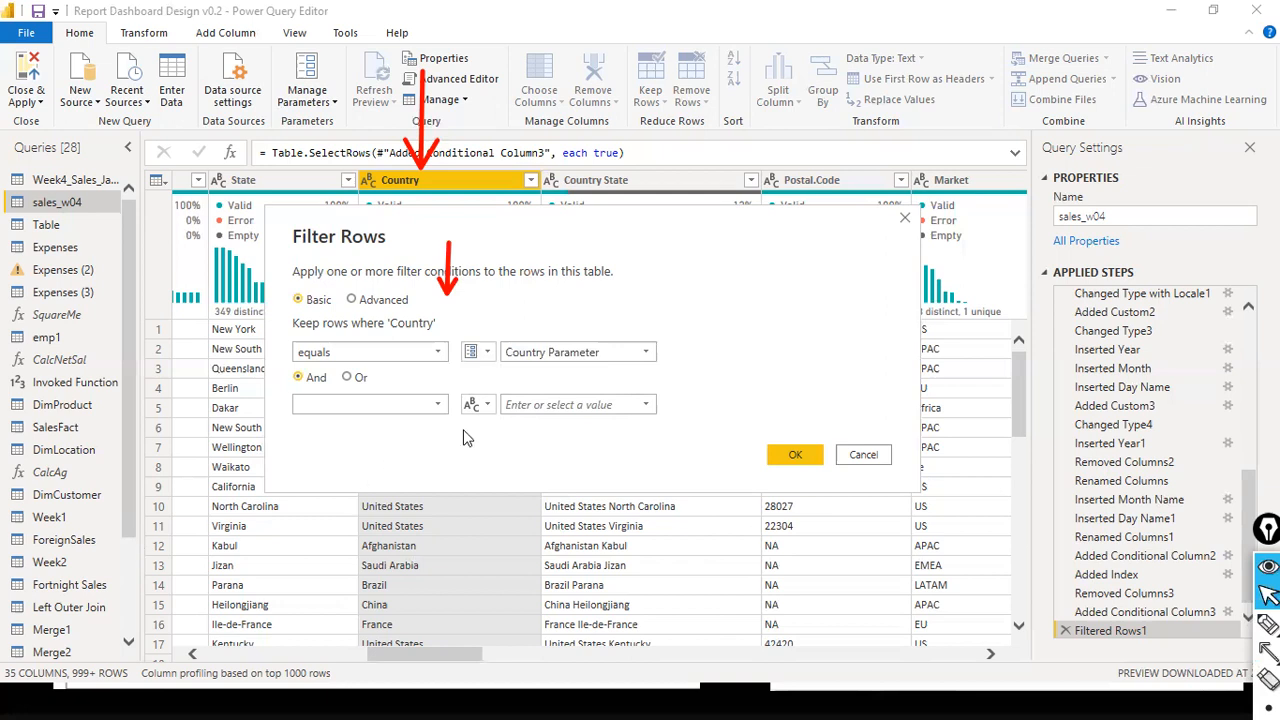
pyautogui.click(645, 352)
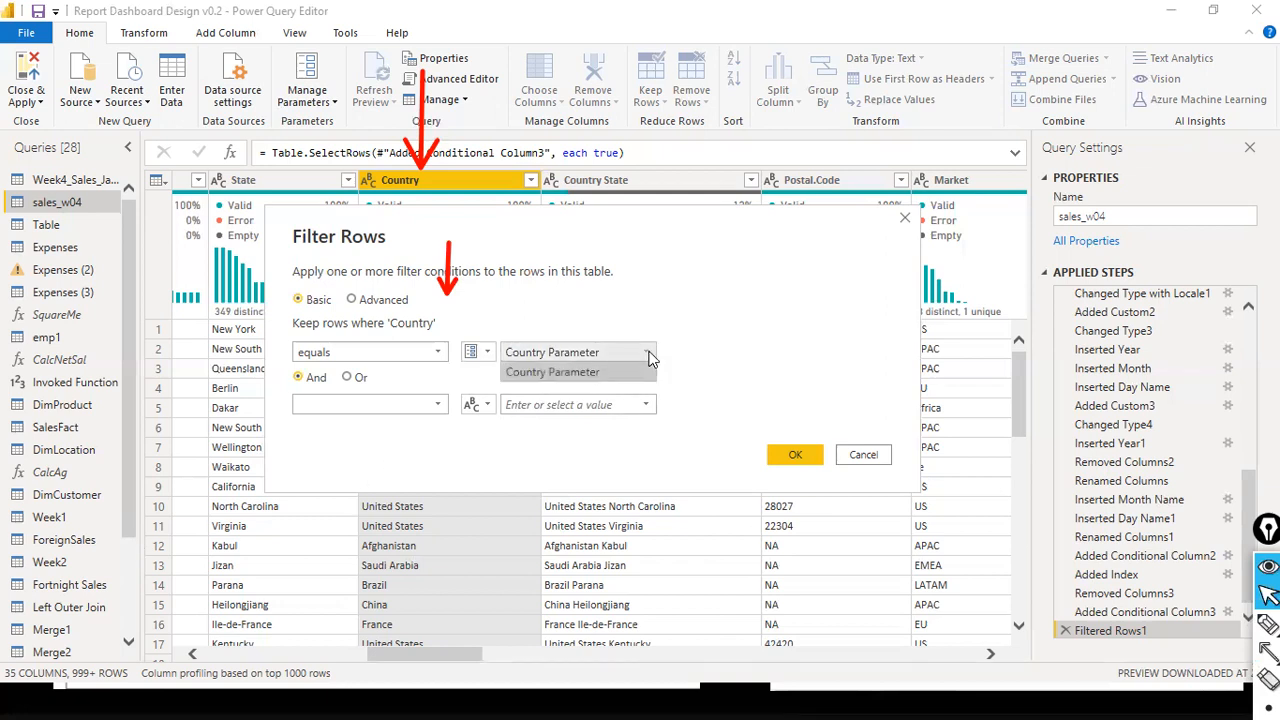
# - Return the Country condition's comparison to a text value and view the list of selectable countries
pyautogui.click(485, 354)
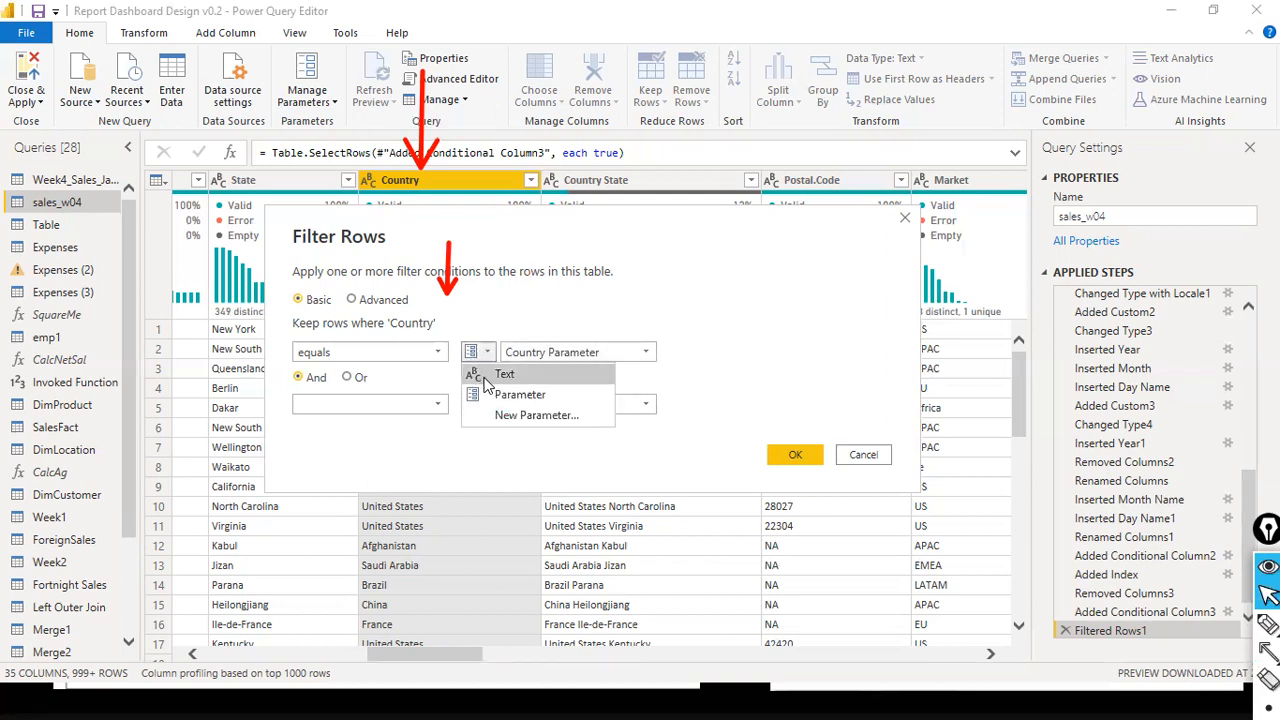
pyautogui.click(505, 372)
pyautogui.click(645, 352)
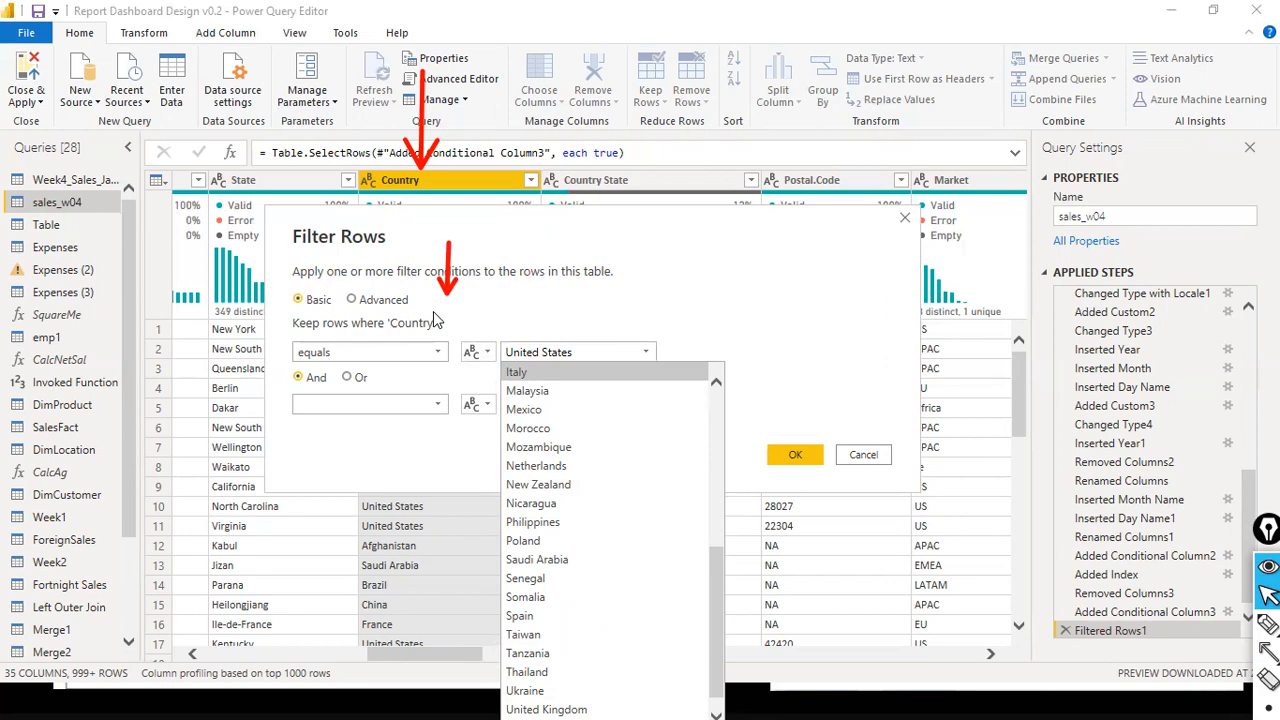
pyautogui.click(721, 336)
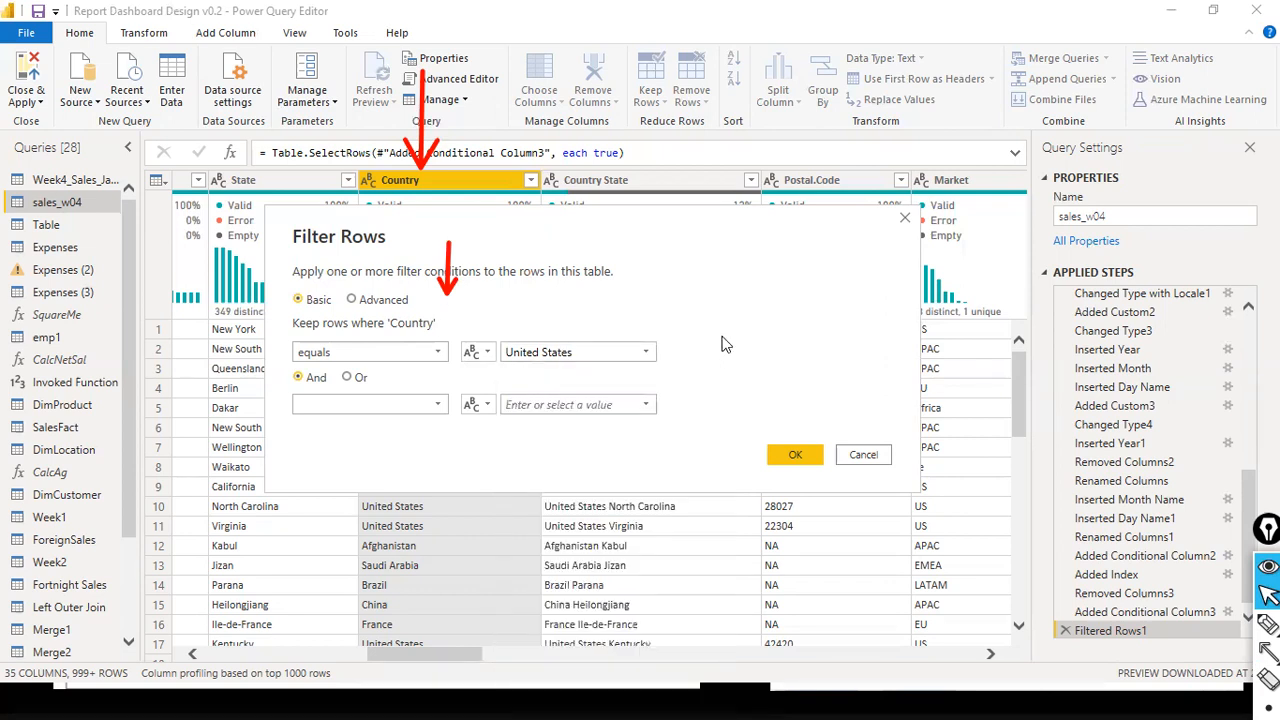
# - Make the Country equals condition compare against Country Parameter and apply the row filter to sales_w04
pyautogui.click(487, 353)
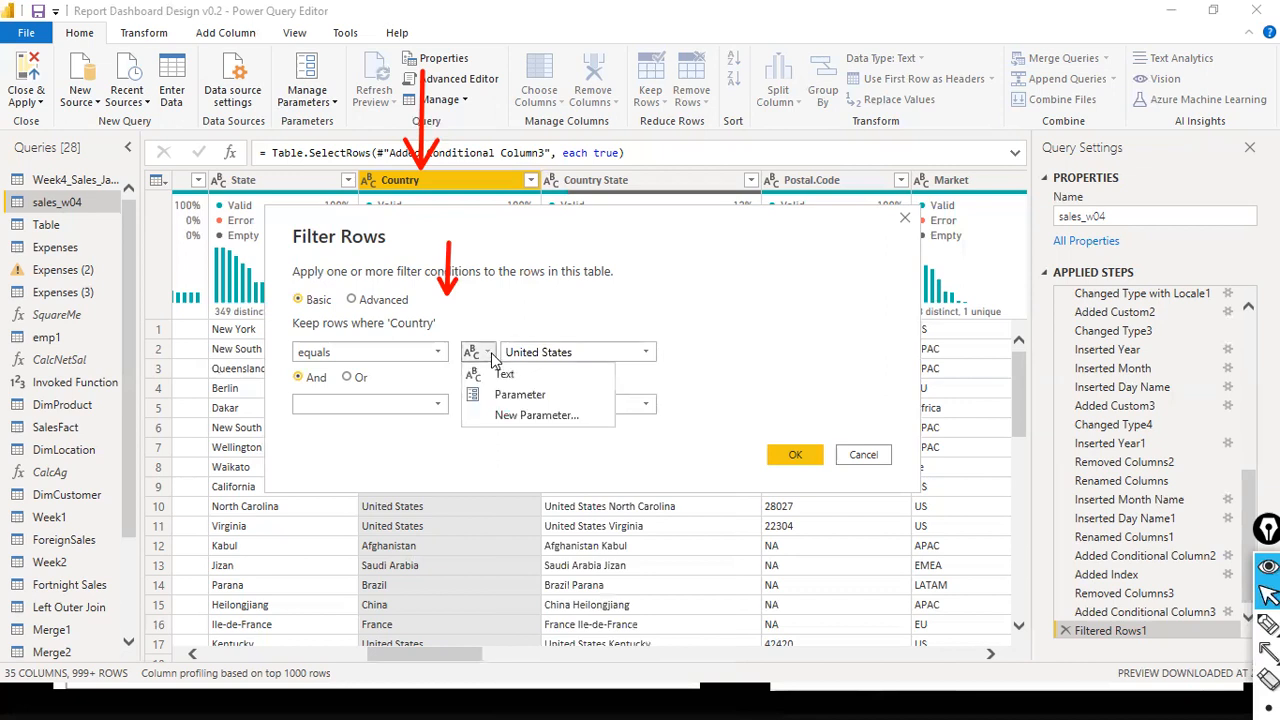
pyautogui.click(532, 398)
pyautogui.click(648, 354)
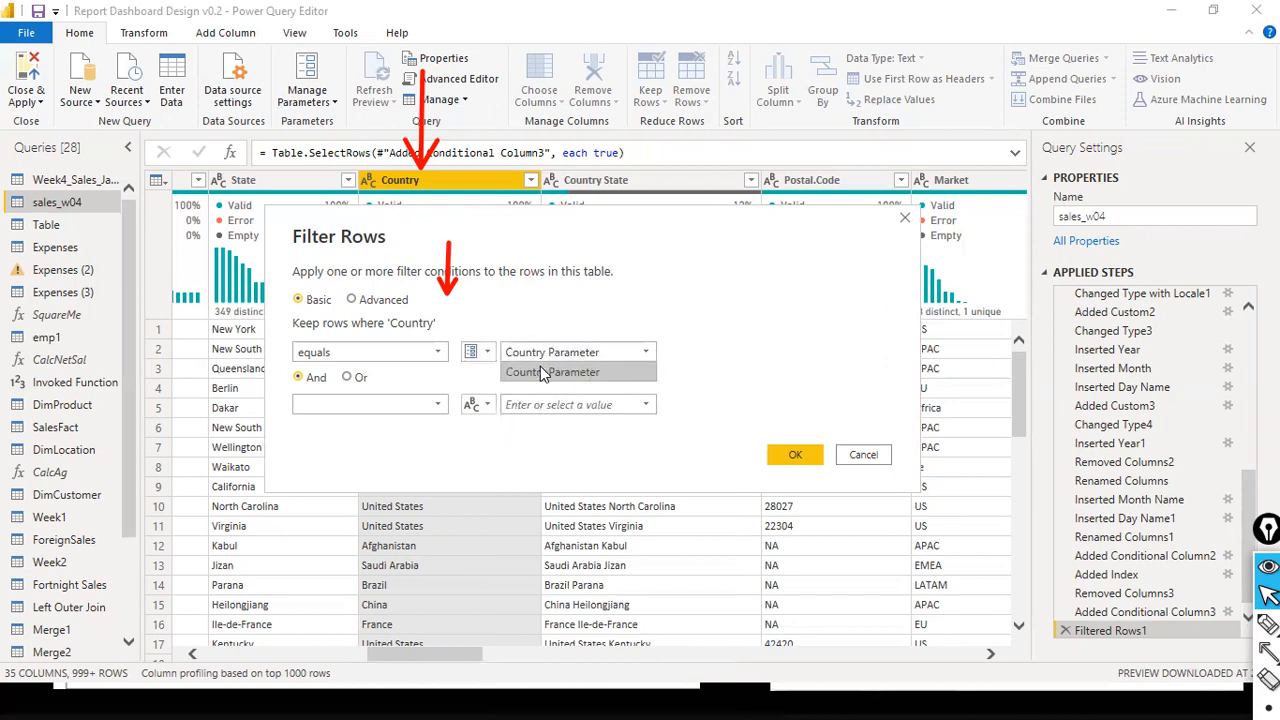
pyautogui.click(726, 361)
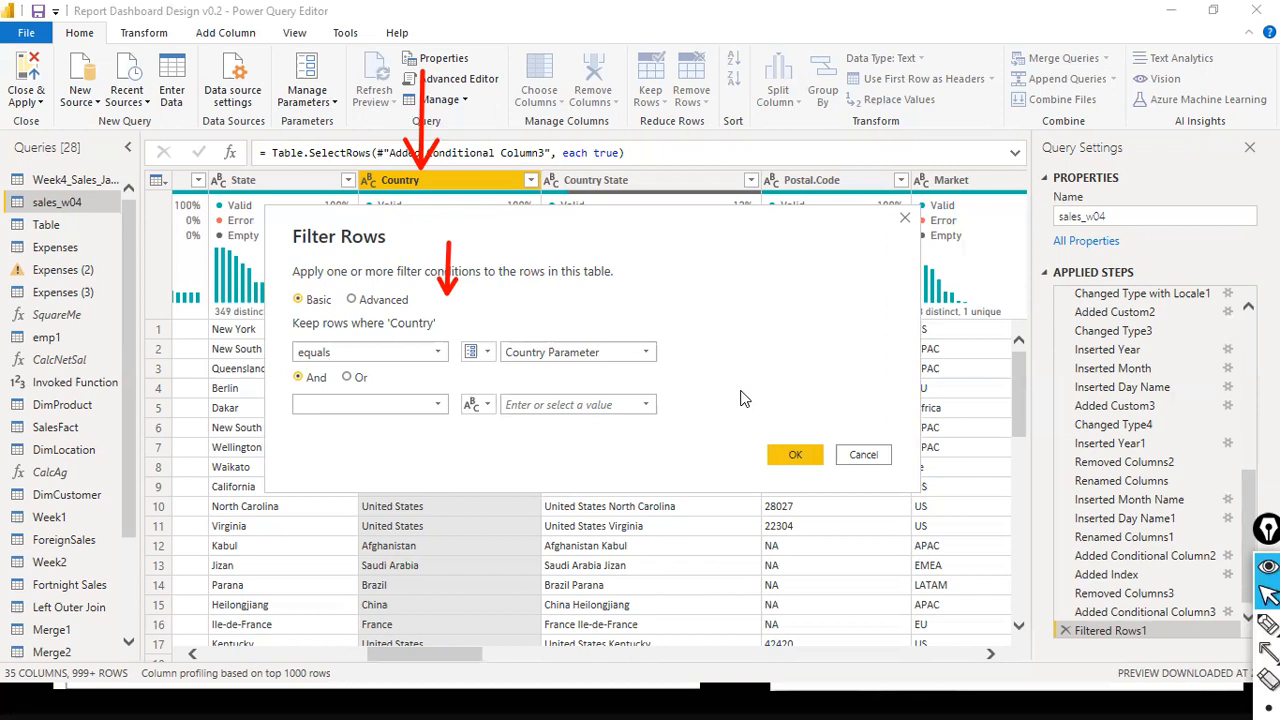
pyautogui.click(789, 459)
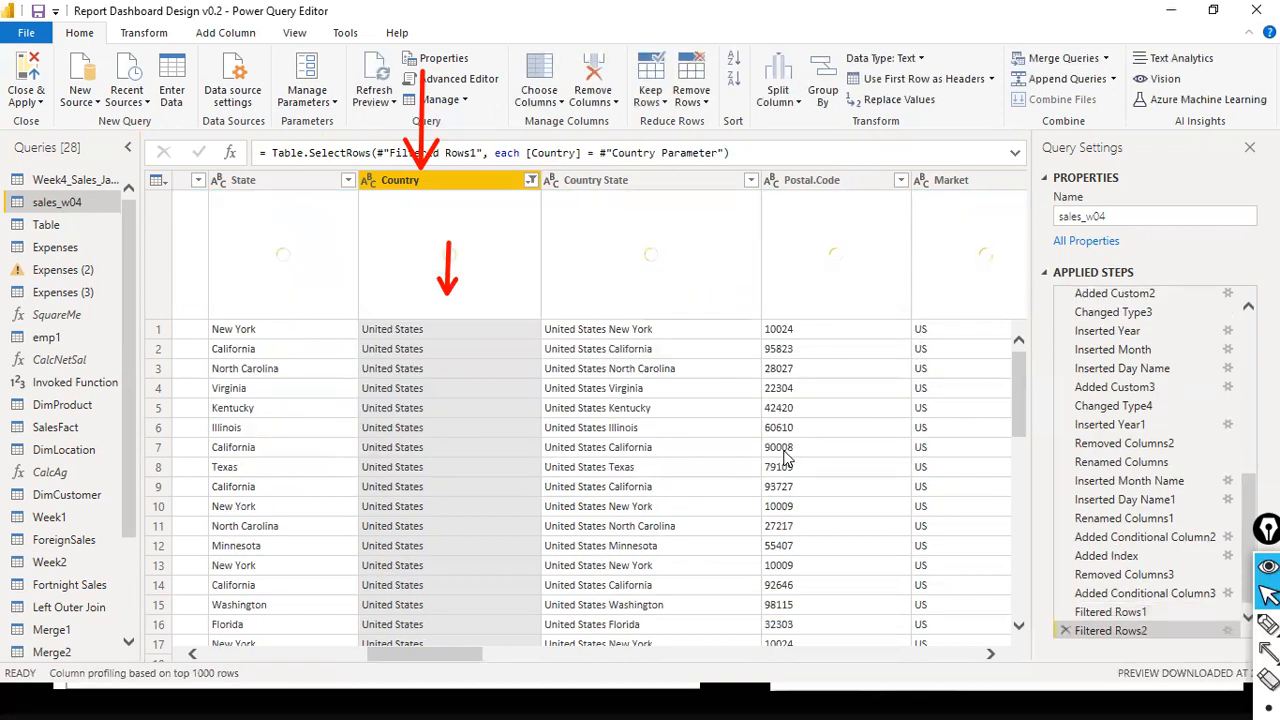
# - Review the filtered sales_w04 rows and inspect the Country Parameter's definition and current value
pyautogui.scroll(-2, 447, 528)
pyautogui.scroll(-3, 437, 550)
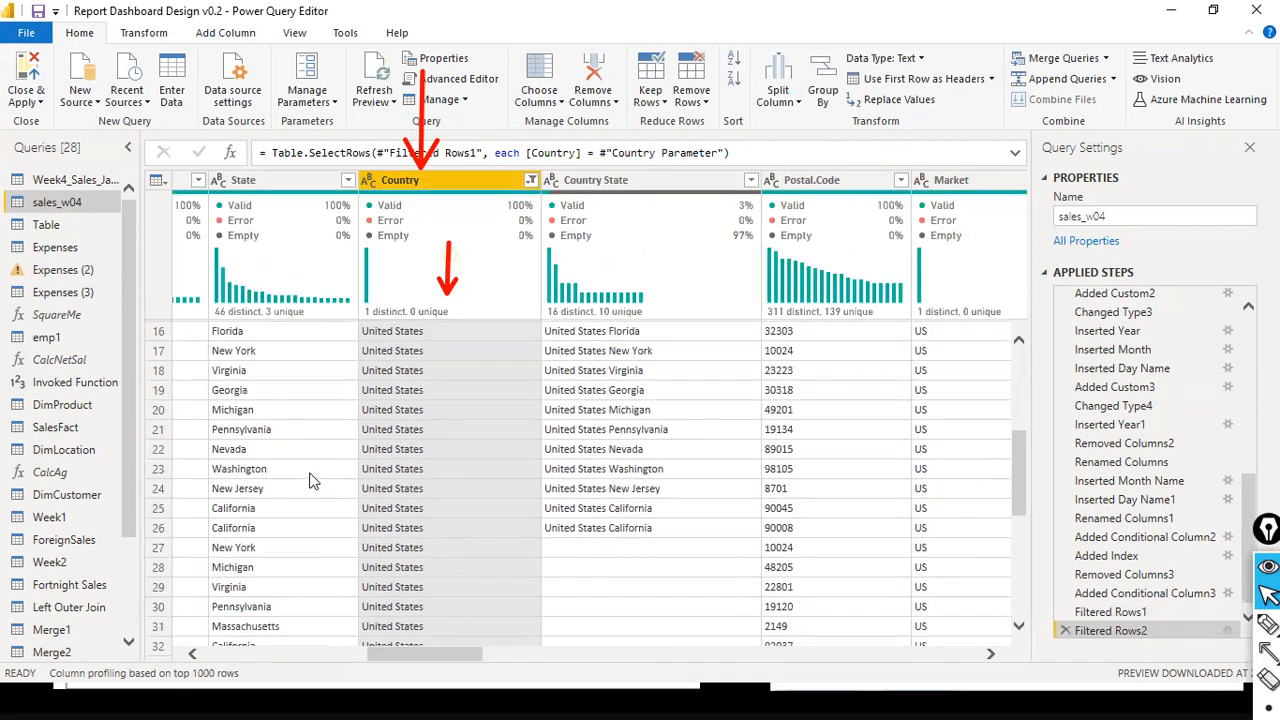
pyautogui.scroll(-2, 128, 600)
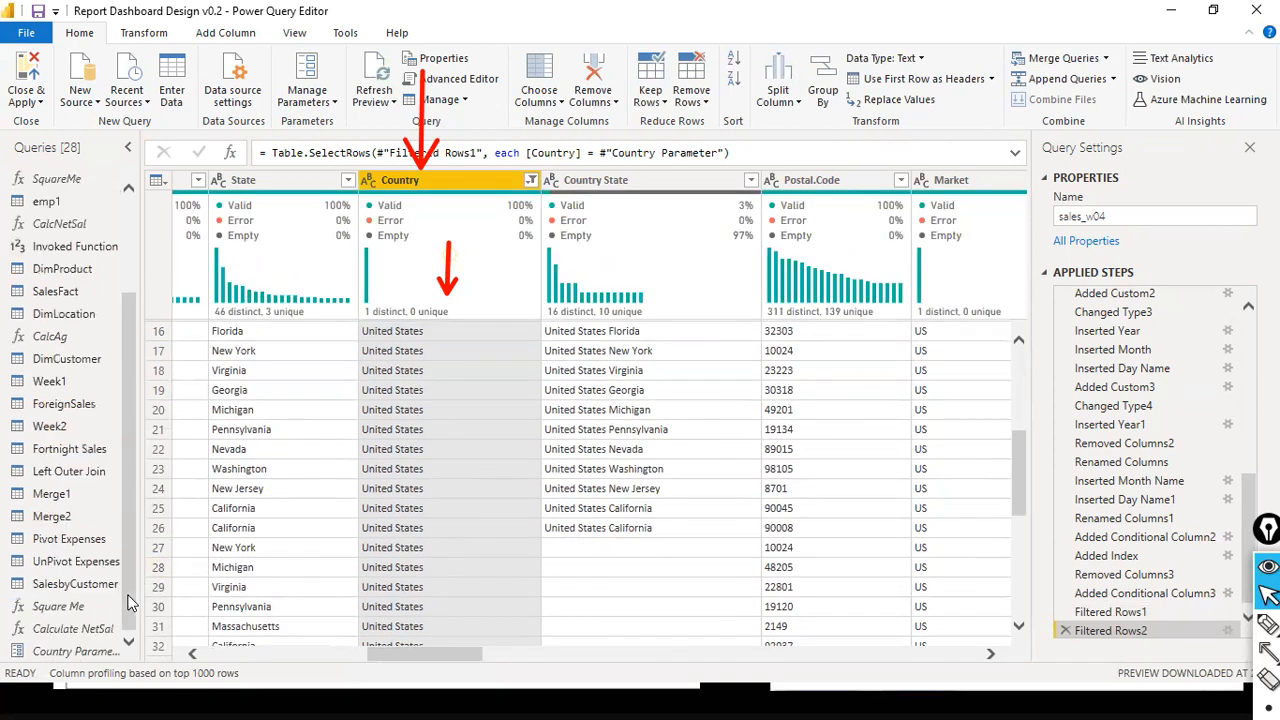
pyautogui.click(97, 651)
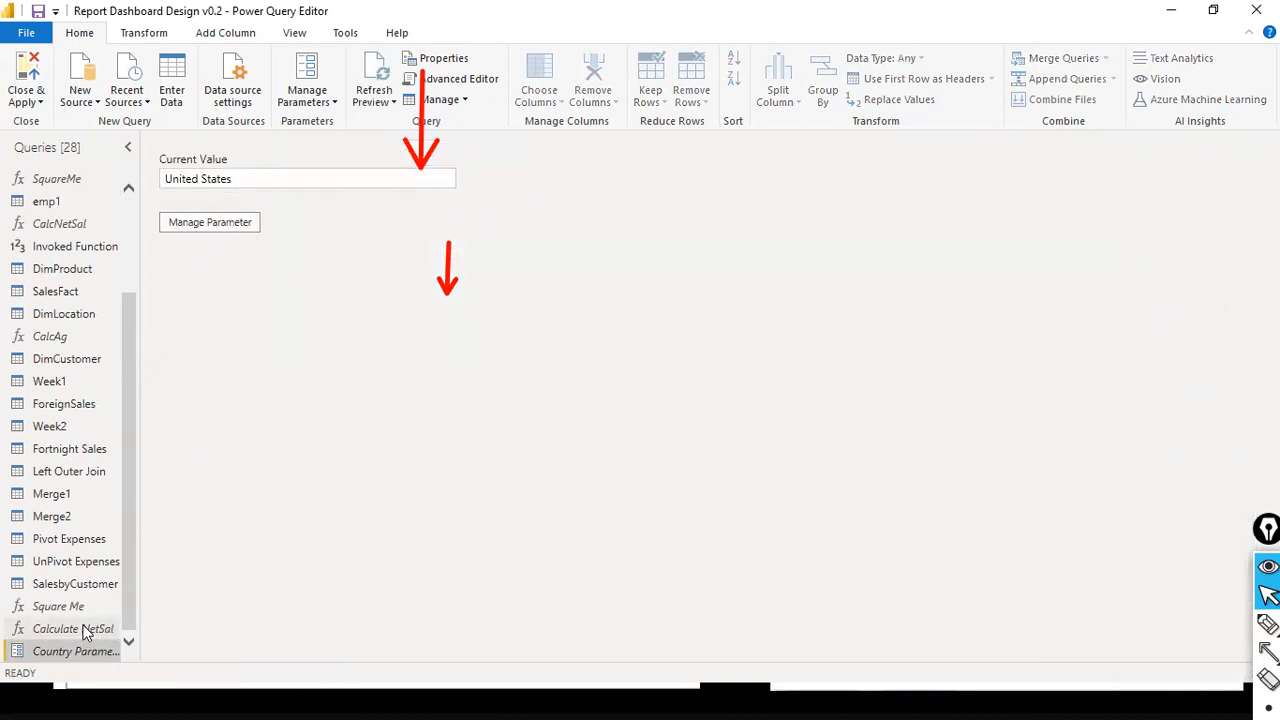
pyautogui.click(249, 224)
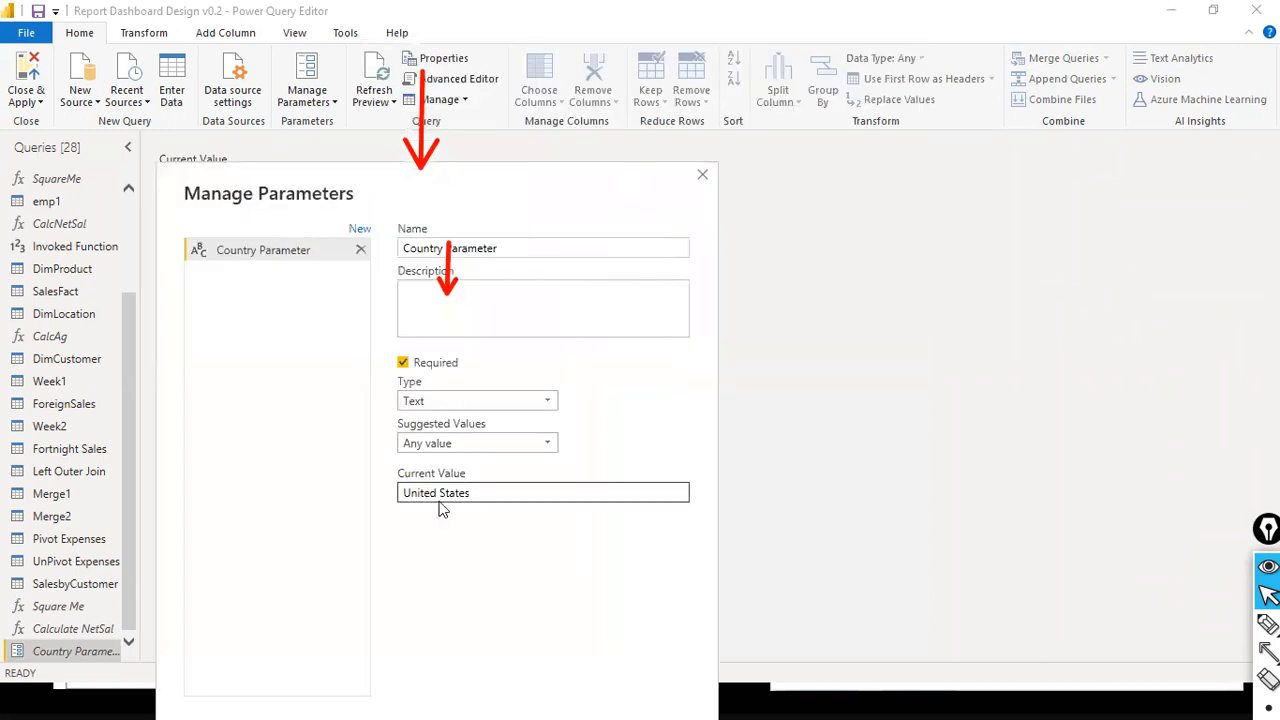
pyautogui.click(500, 493)
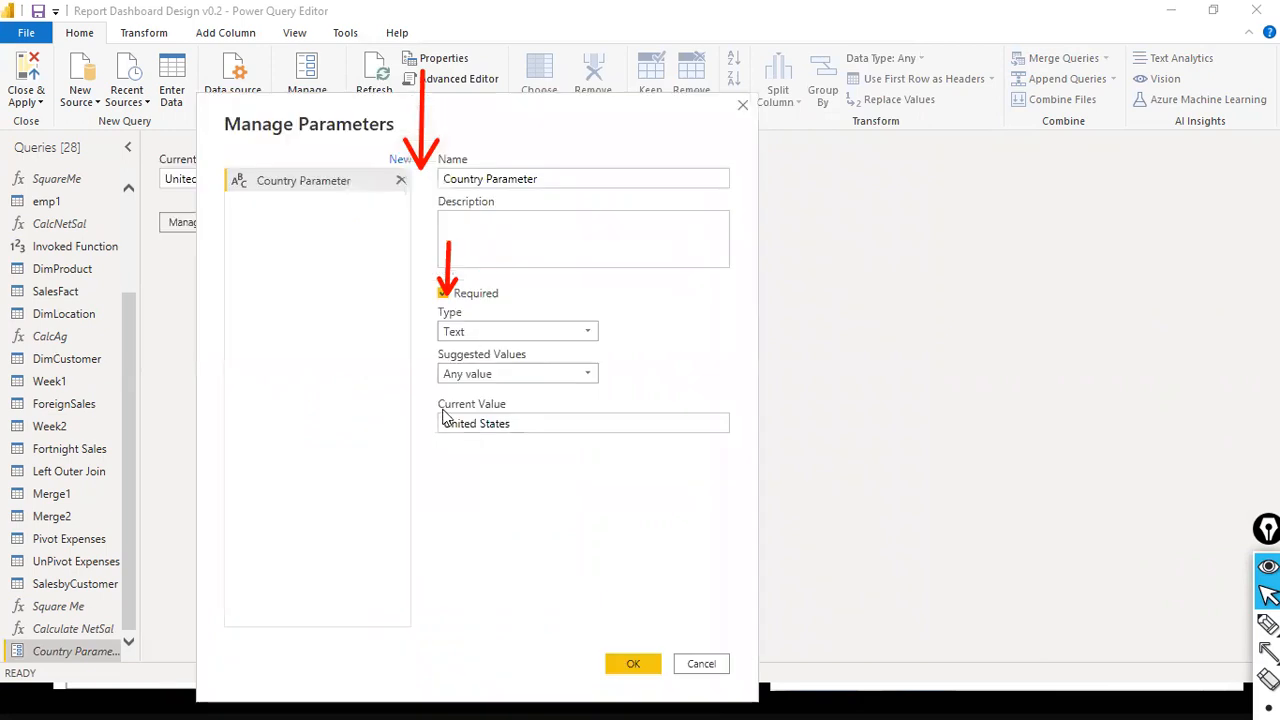
pyautogui.moveTo(518, 424); pyautogui.dragTo(403, 421)
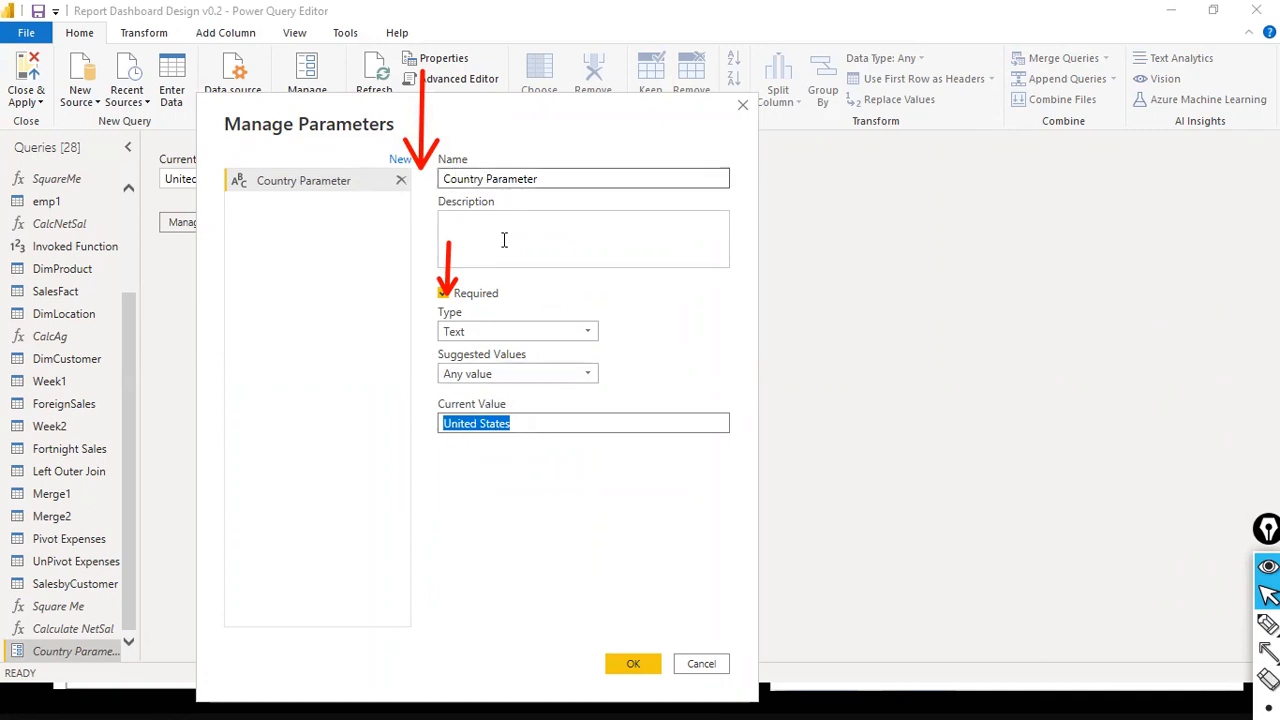
pyautogui.click(528, 426)
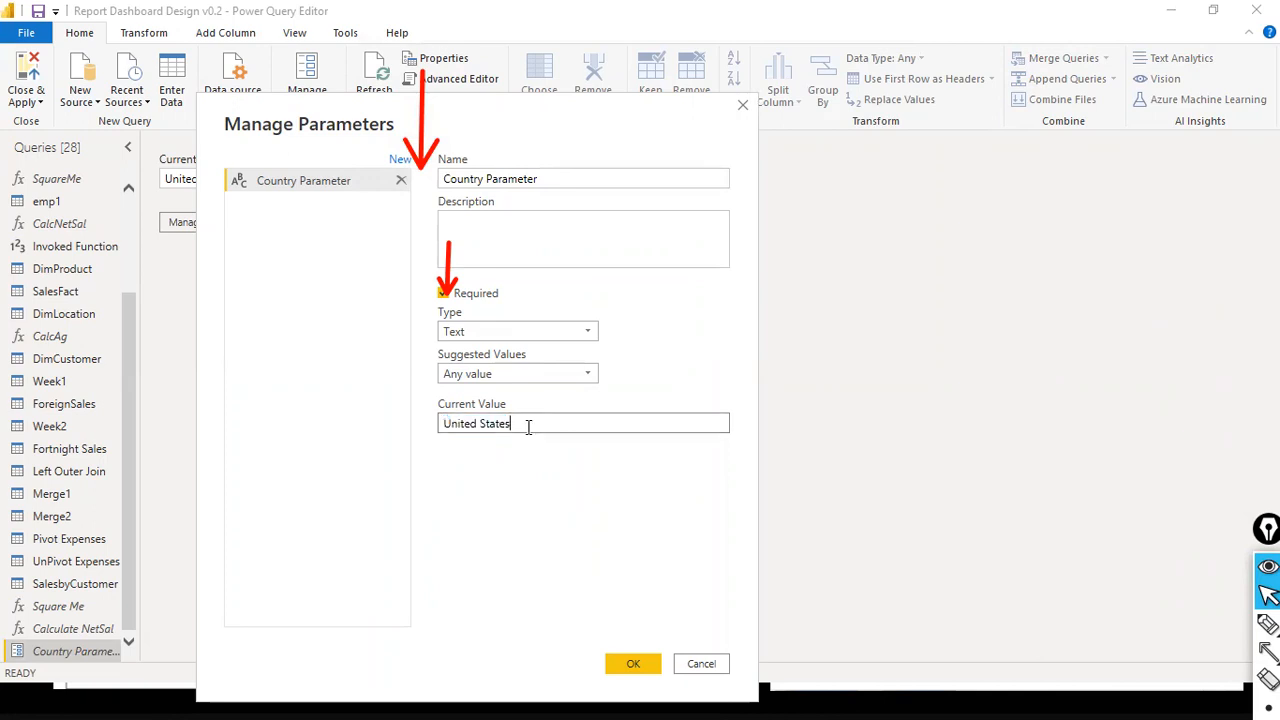
pyautogui.click(630, 664)
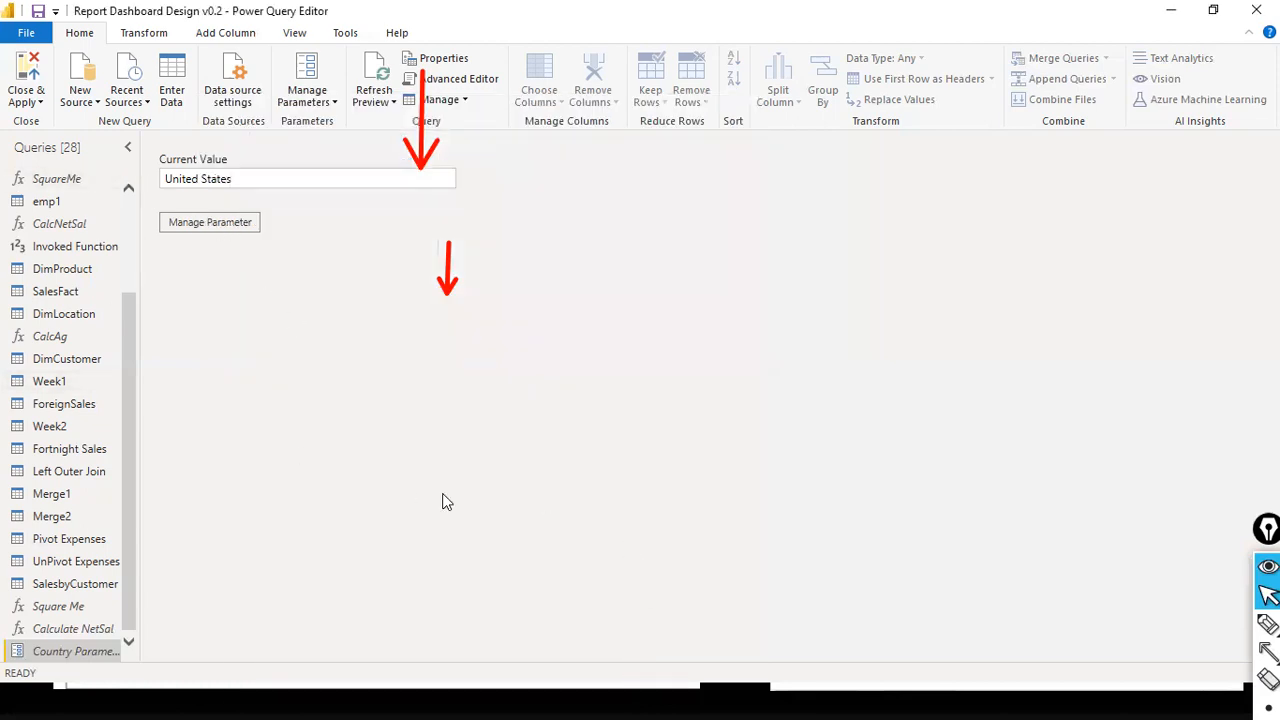
# - Apply the query changes to the model and close Power Query Editor to return to Power BI Desktop
pyautogui.click(26, 100)
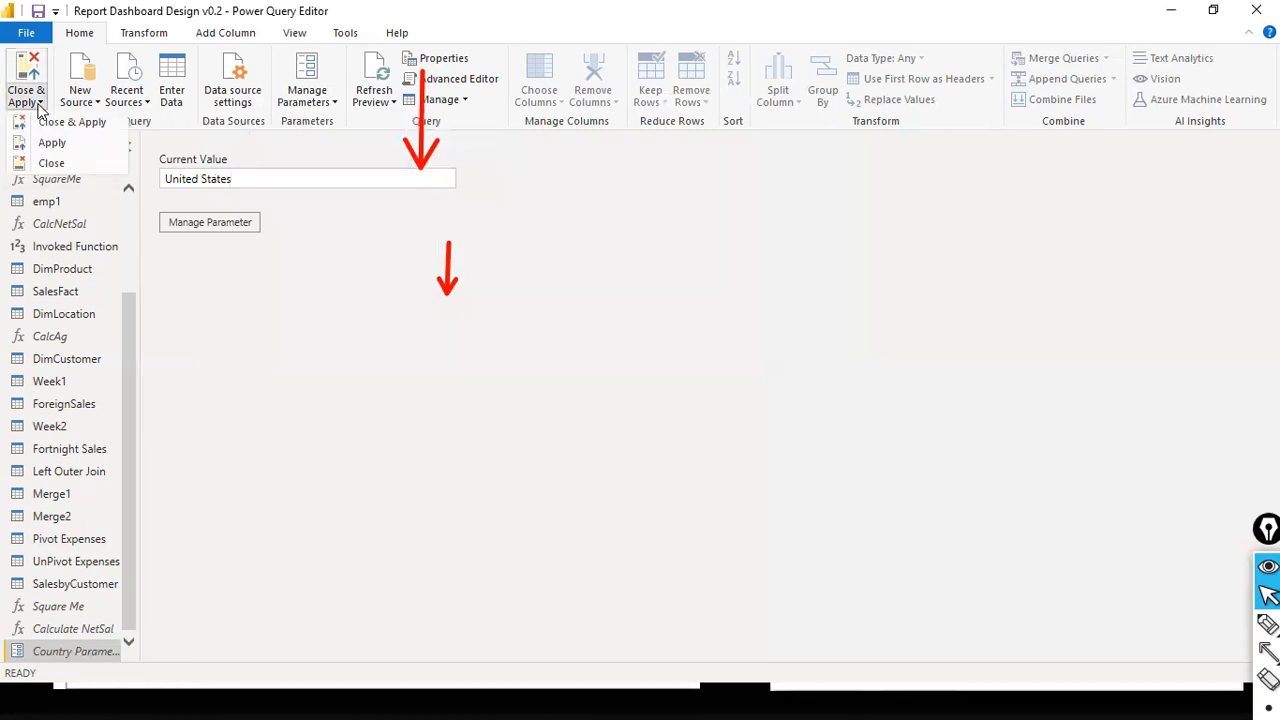
pyautogui.click(68, 123)
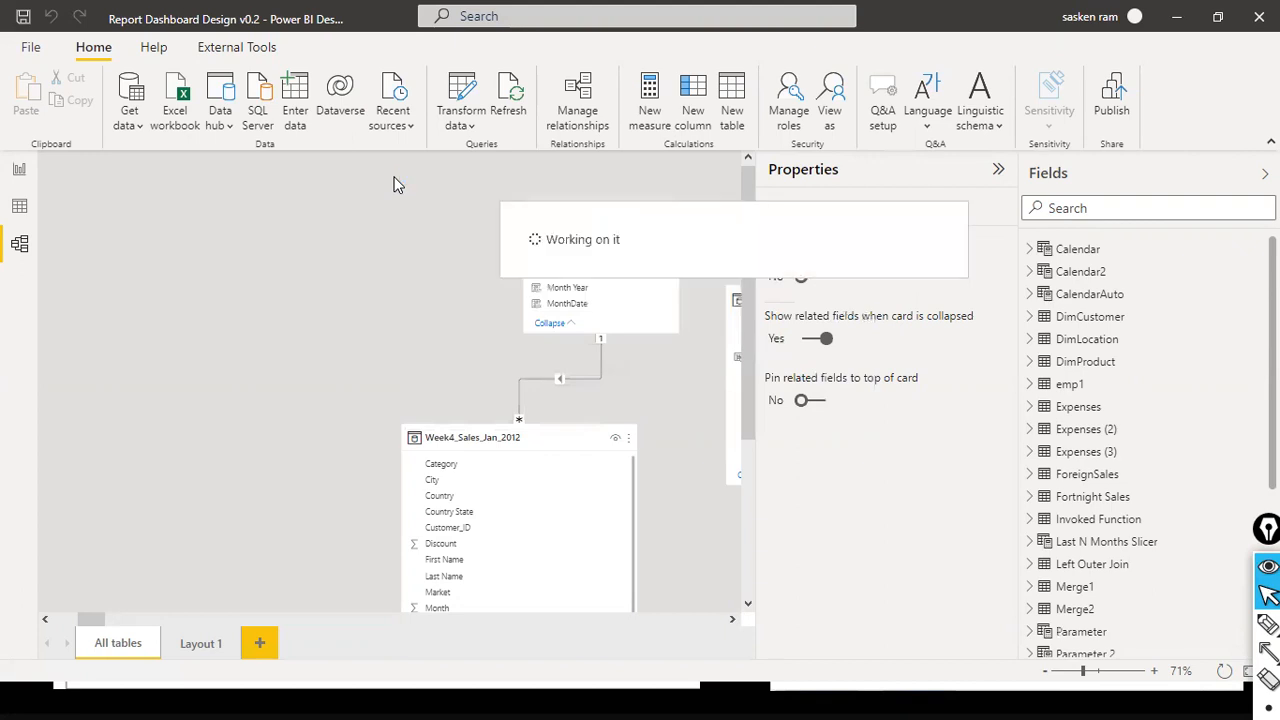
# - Set the Country Parameter to India and apply the pending query changes
pyautogui.click(471, 131)
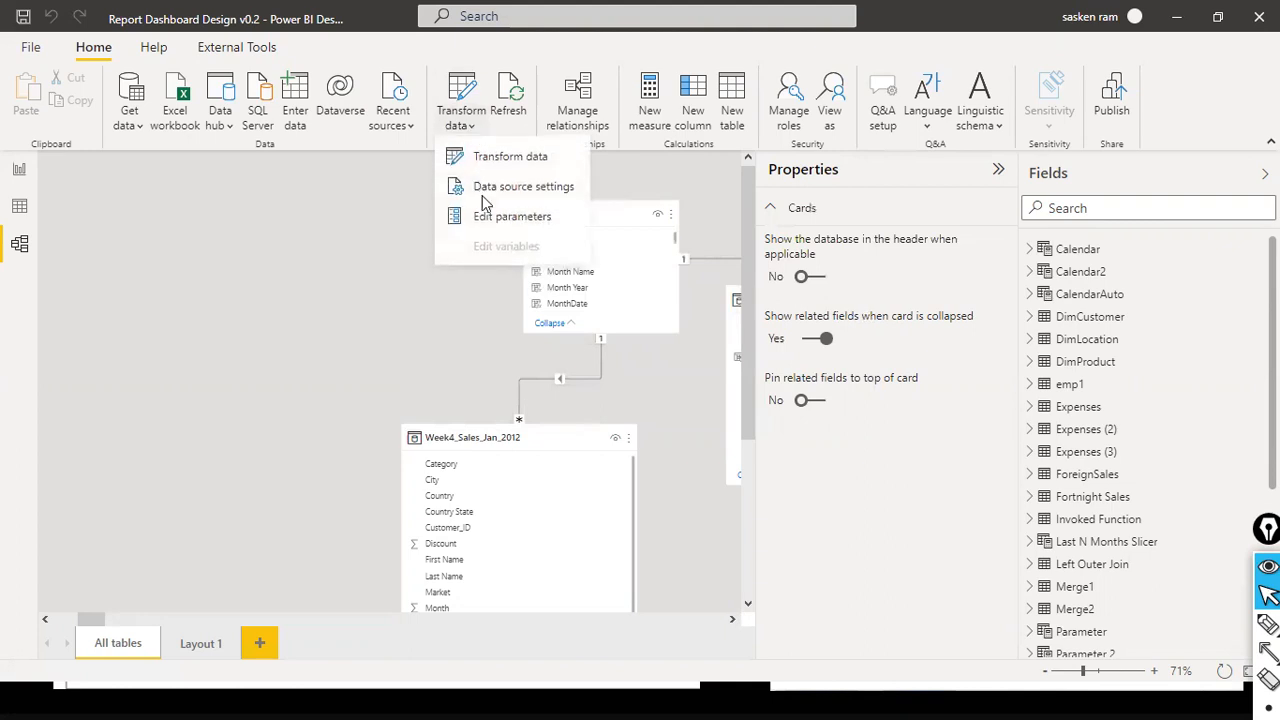
pyautogui.click(489, 221)
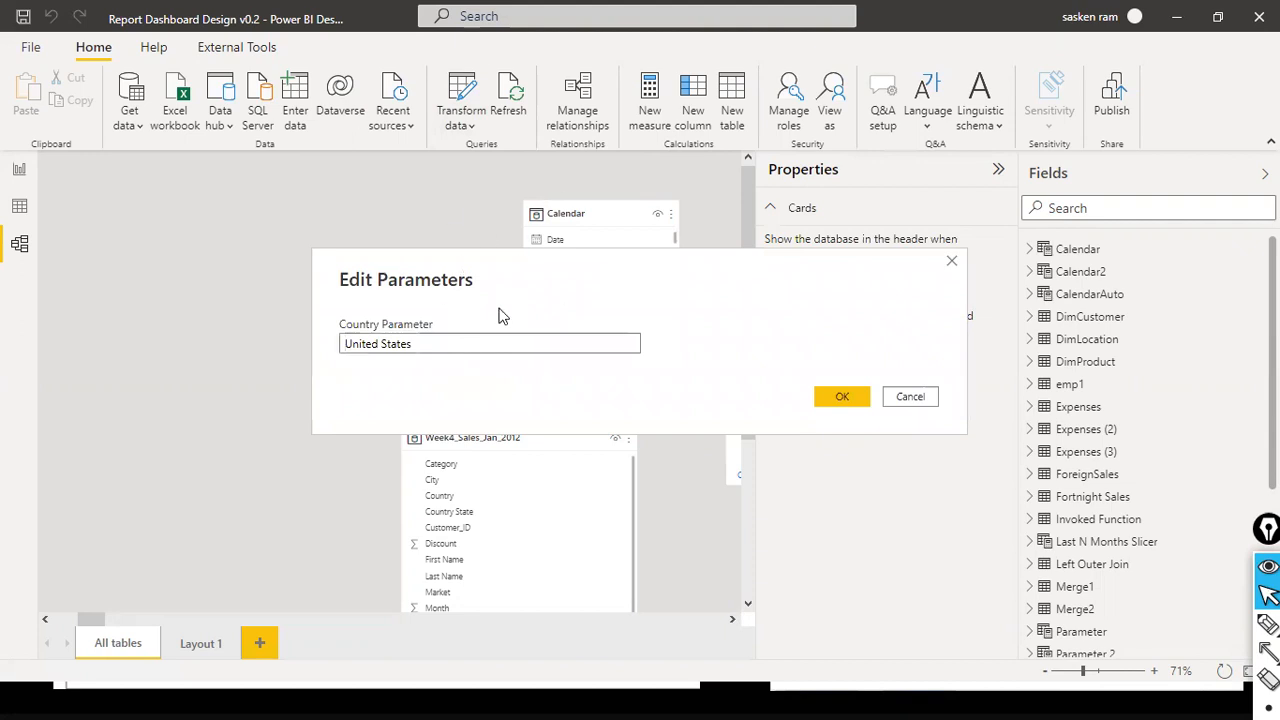
pyautogui.click(426, 343)
pyautogui.moveTo(470, 336); pyautogui.dragTo(340, 335)
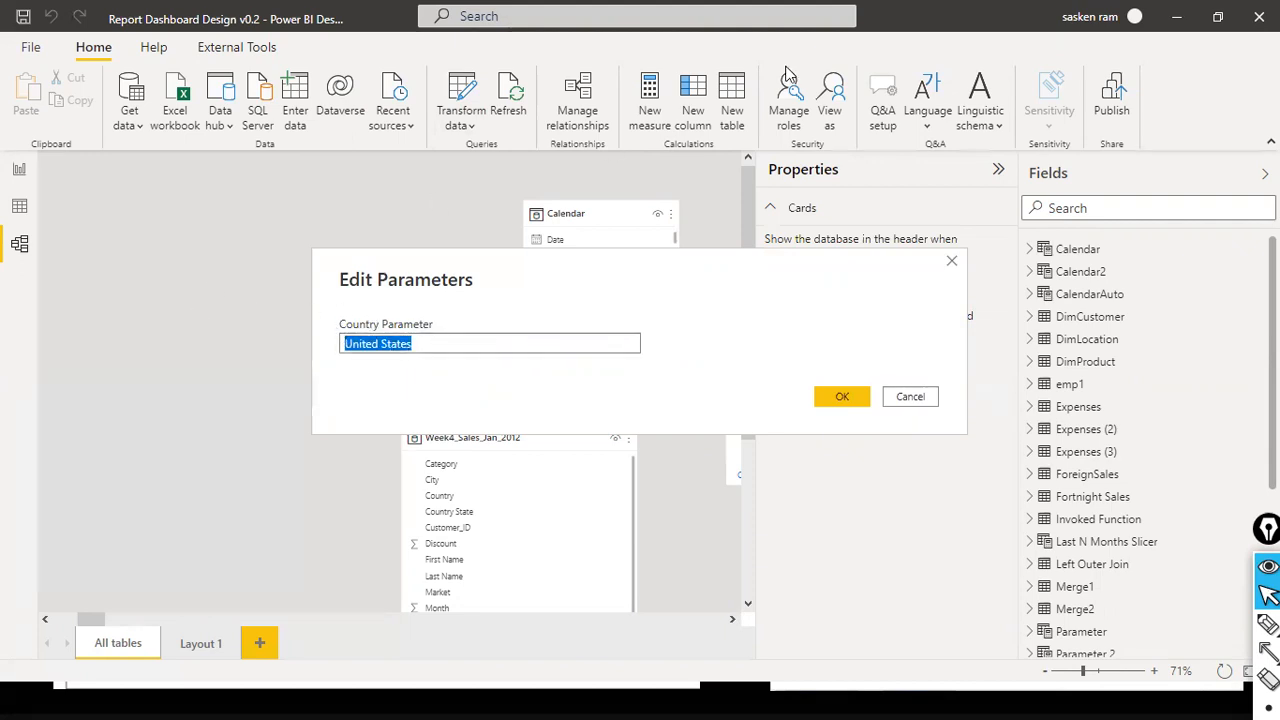
pyautogui.press('BackSpace')
pyautogui.write('India')
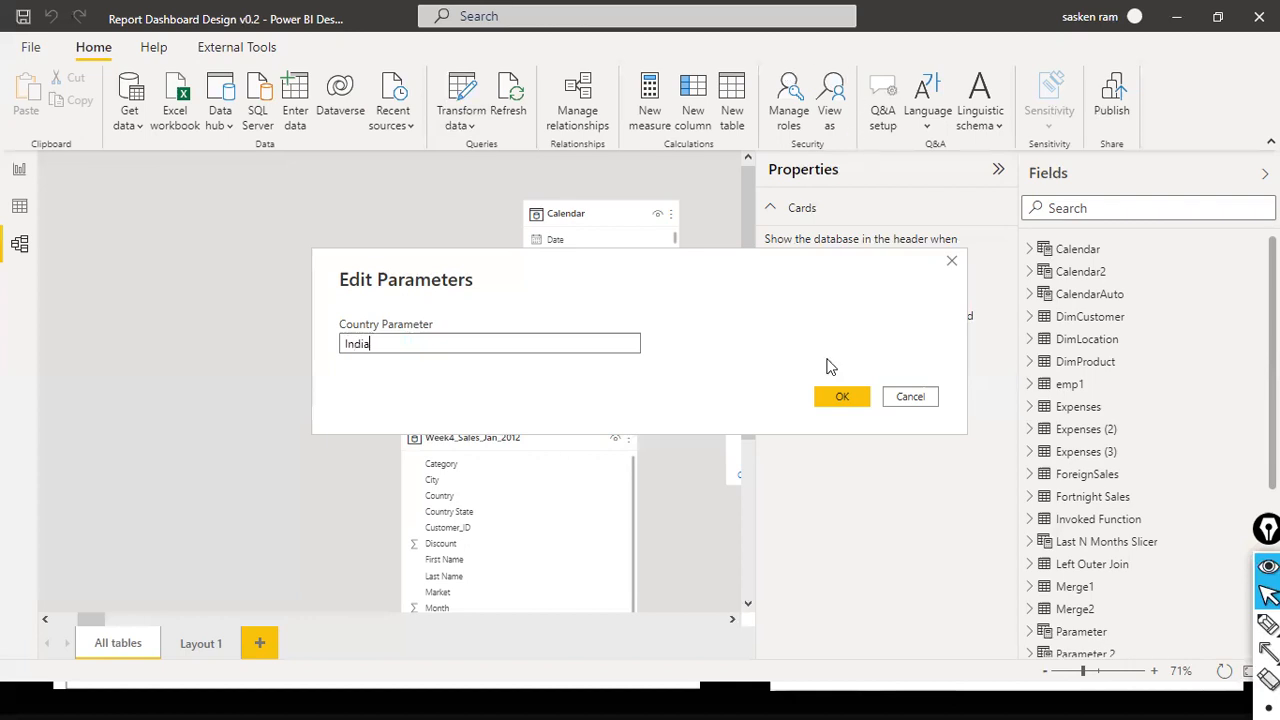
pyautogui.click(828, 399)
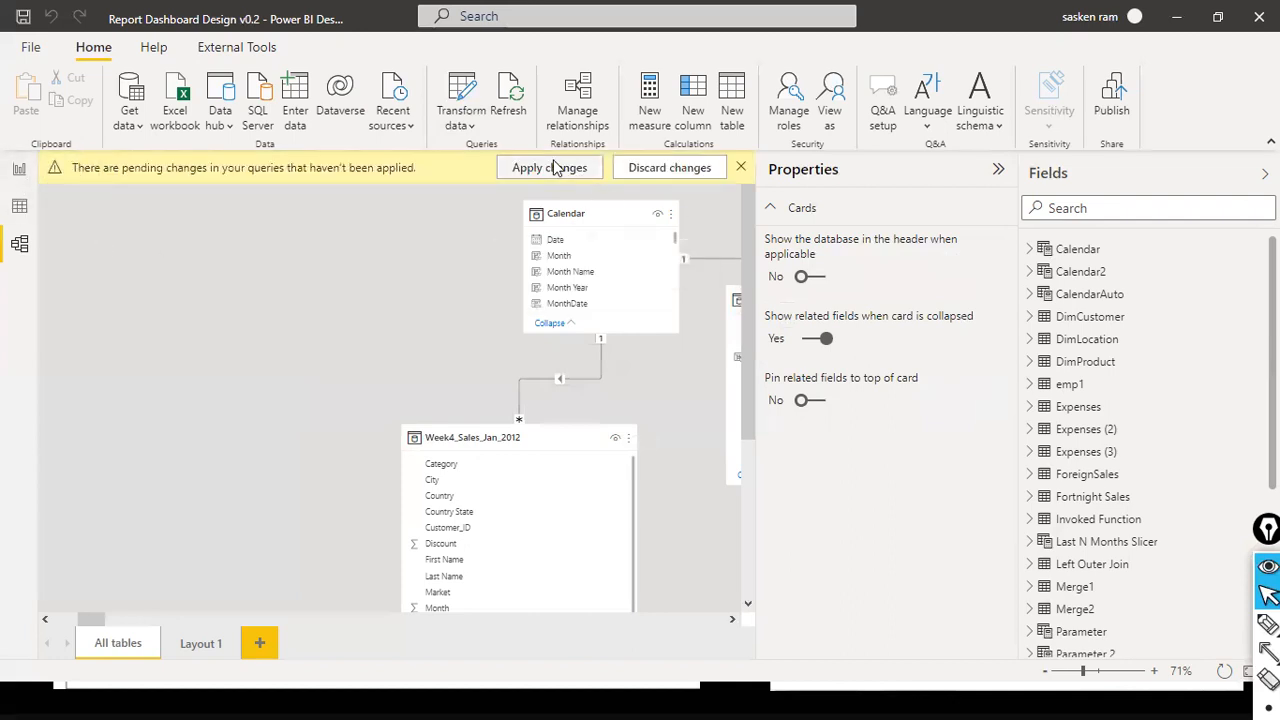
pyautogui.click(538, 170)
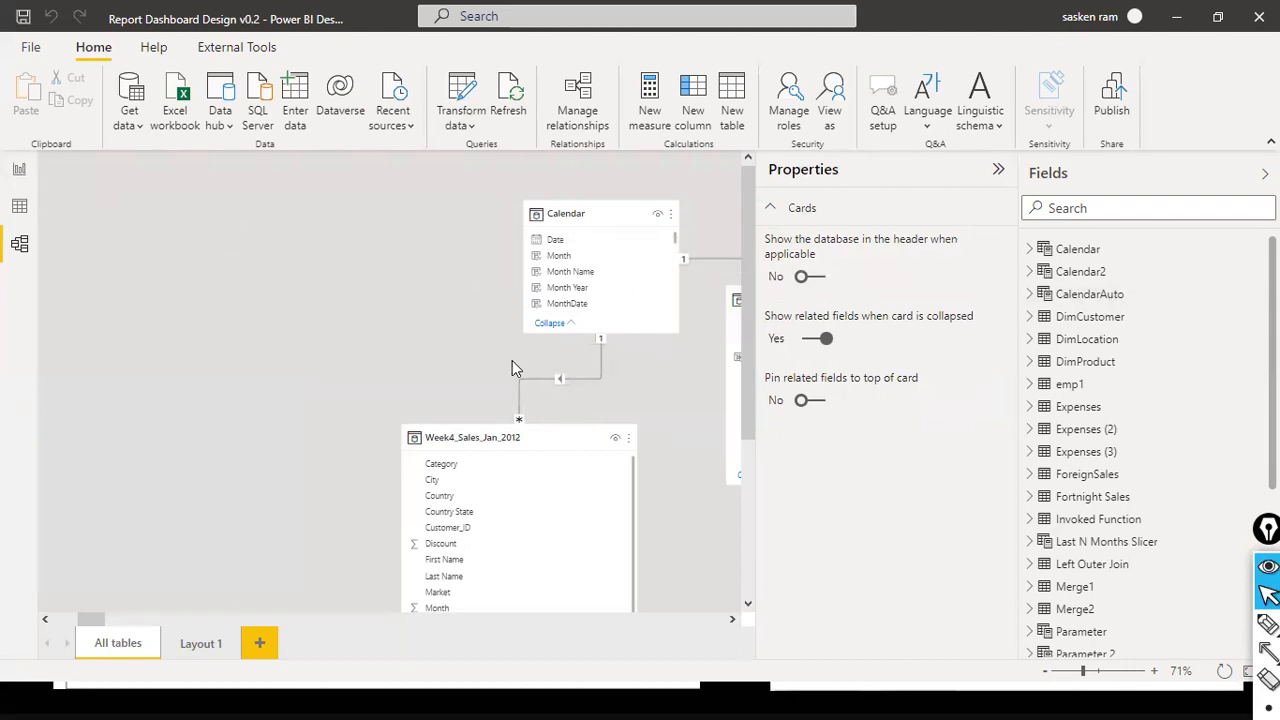
# - Add a new page in the report view and place an empty table visual on its canvas
pyautogui.click(19, 169)
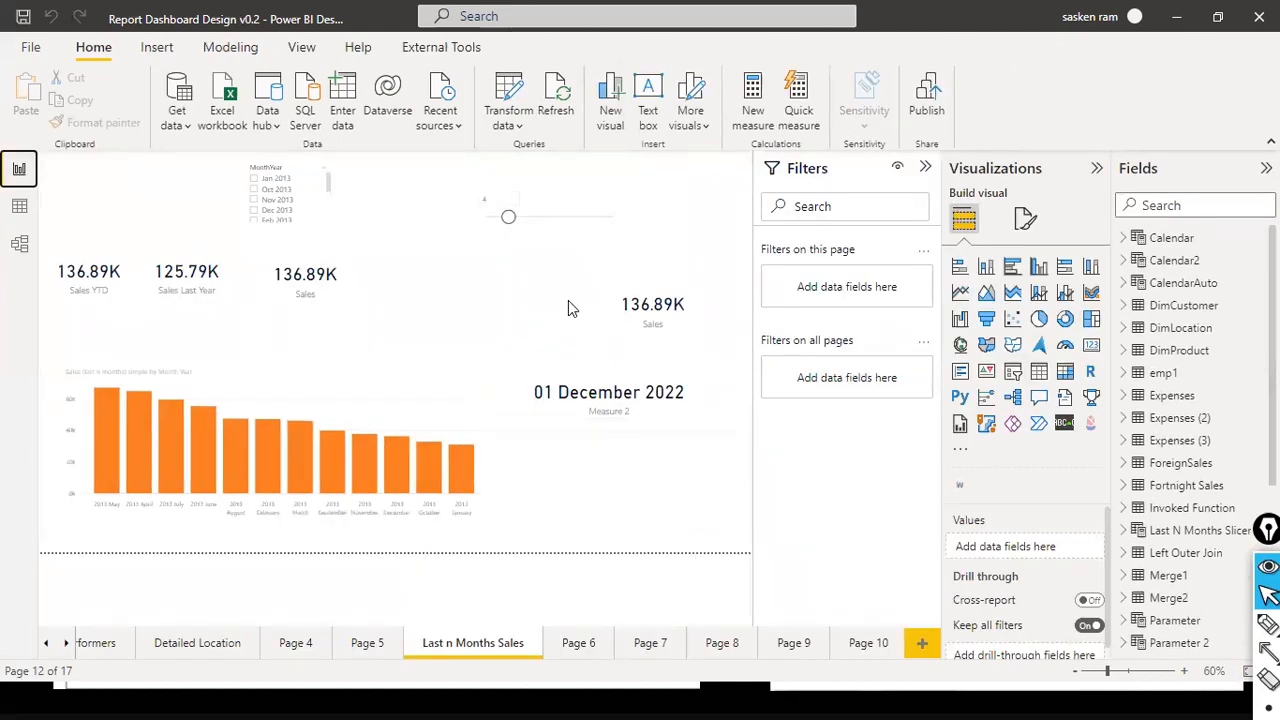
pyautogui.click(921, 643)
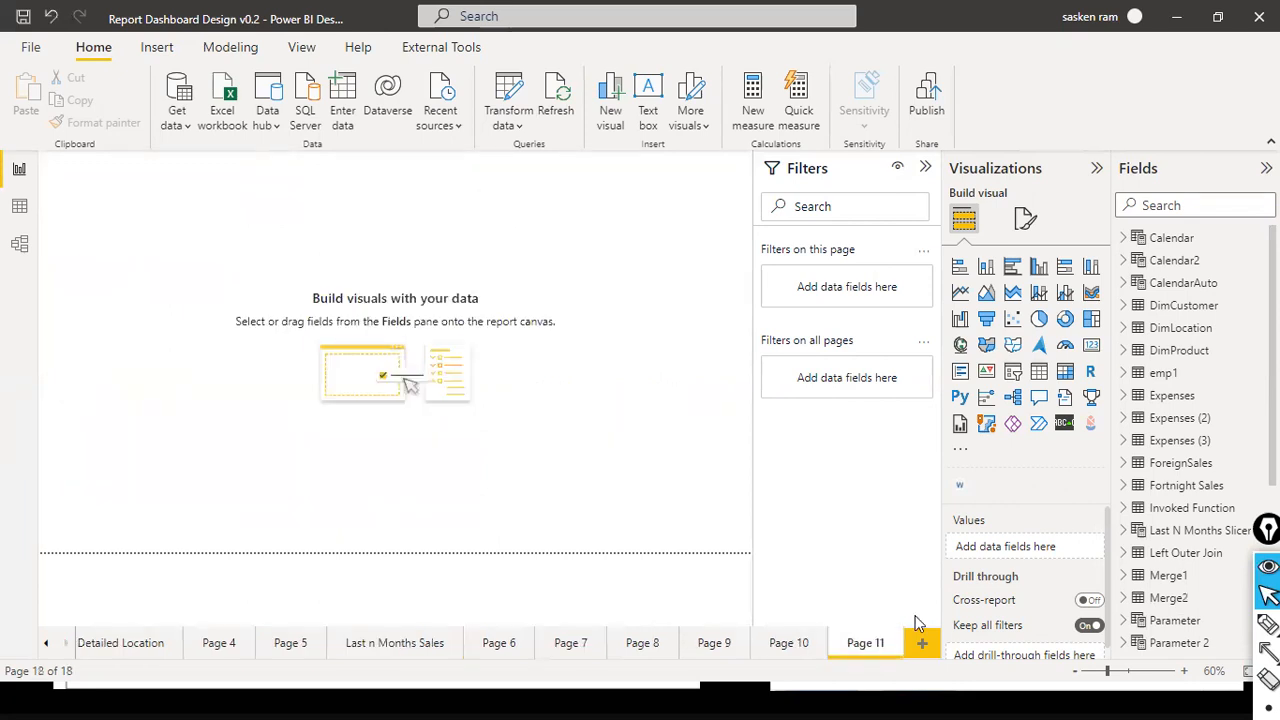
pyautogui.click(1039, 372)
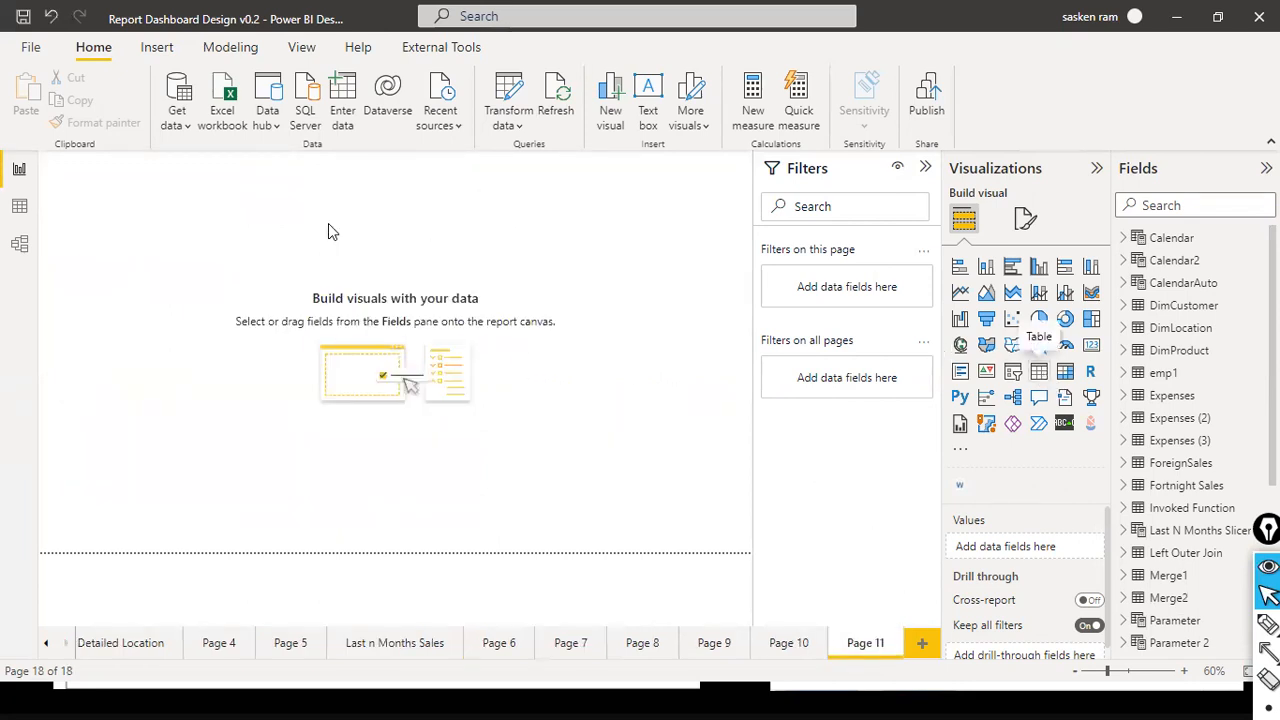
pyautogui.moveTo(138, 180); pyautogui.dragTo(284, 316)
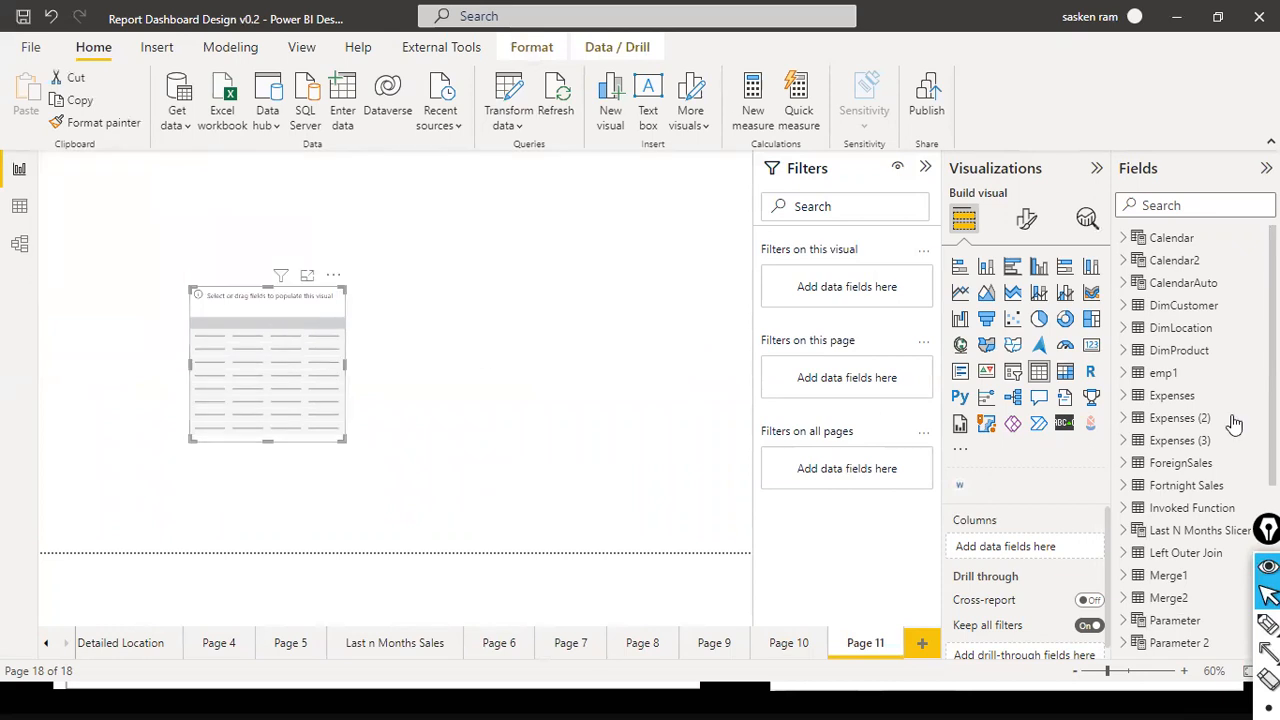
# - Add the Country field from sales_w04 to the new table visual
pyautogui.scroll(-5, 1217, 415)
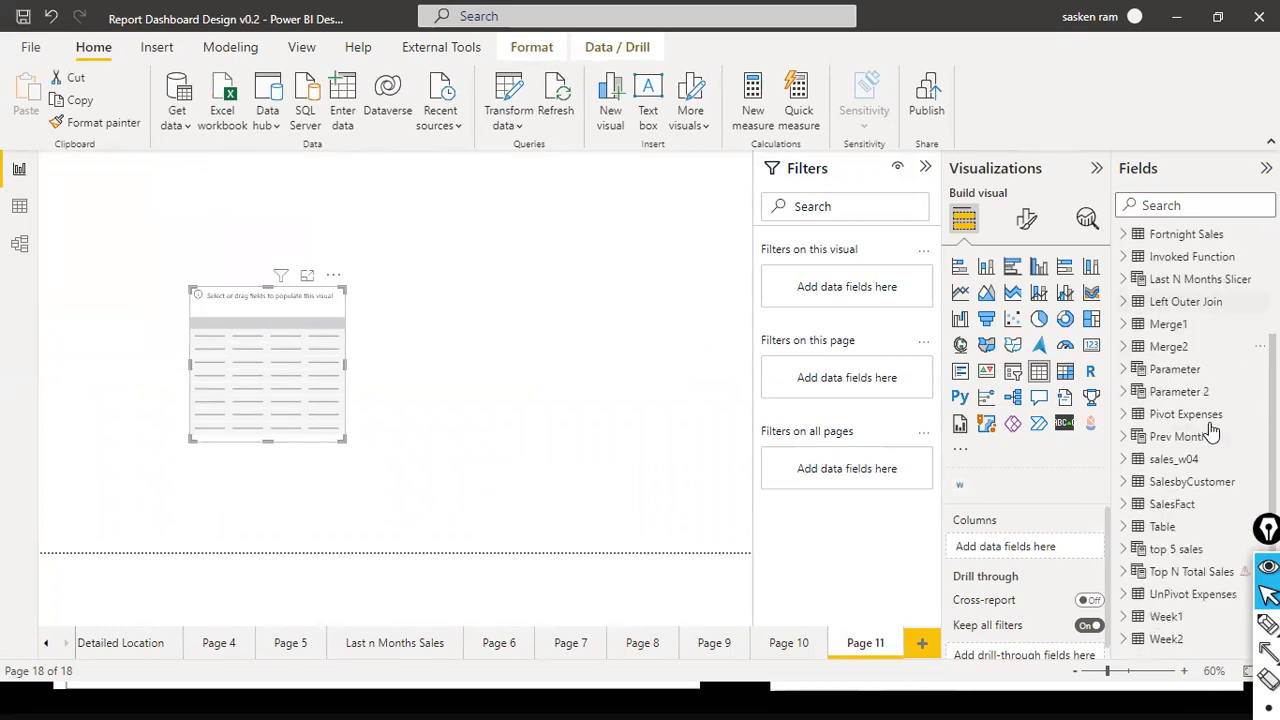
pyautogui.click(1124, 437)
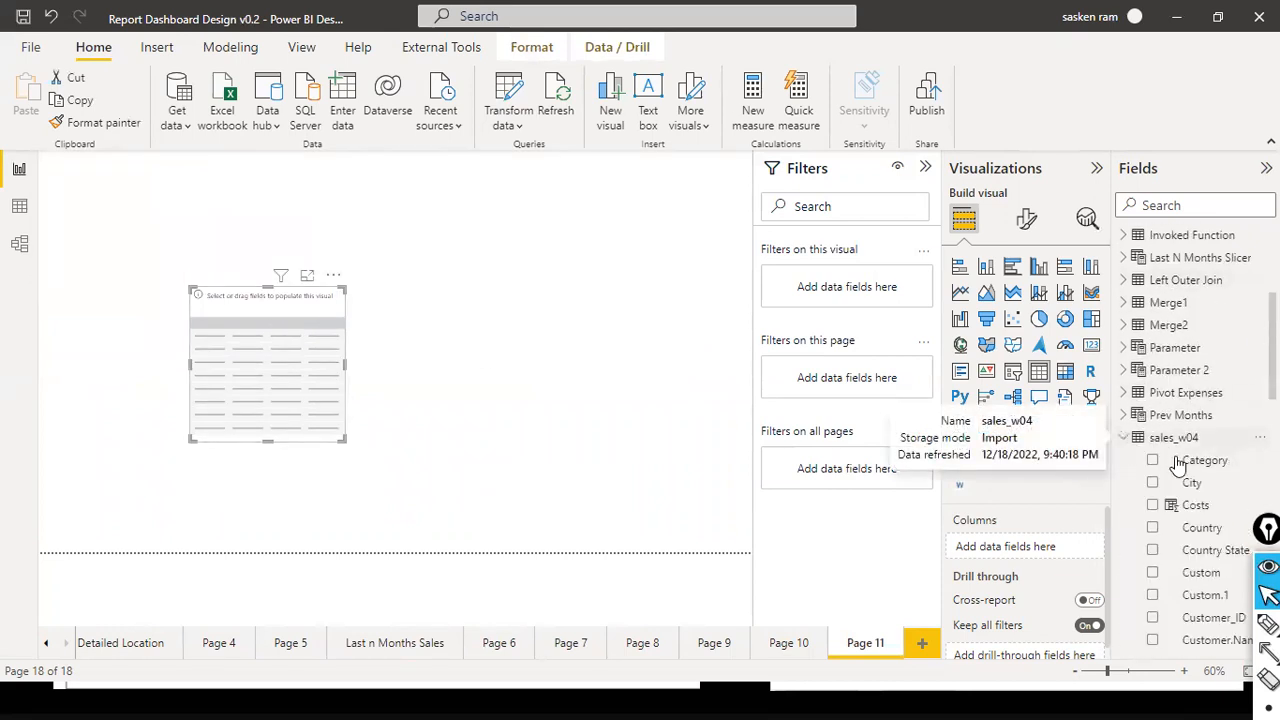
pyautogui.scroll(-3, 1200, 465)
pyautogui.moveTo(1202, 272); pyautogui.dragTo(268, 338)
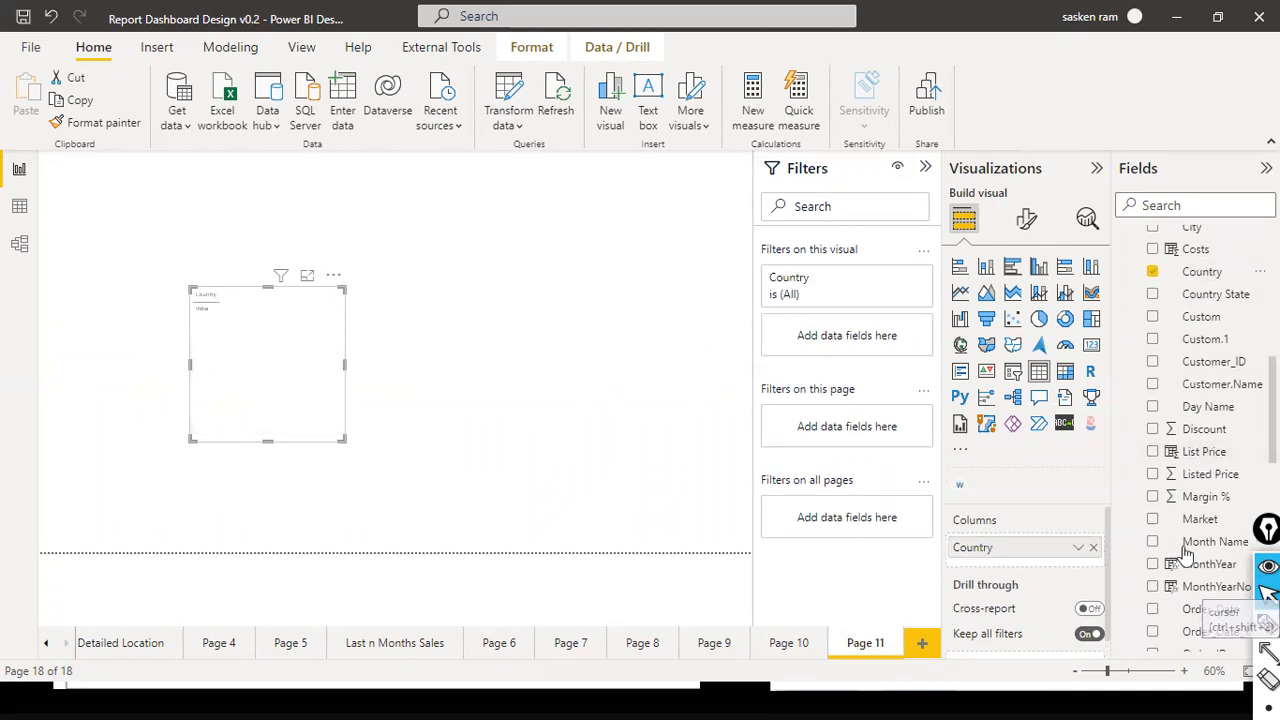
# - Add the Sales field from sales_w04 to the table visual next to Country
pyautogui.scroll(-3, 1185, 555)
pyautogui.scroll(-3, 1185, 555)
pyautogui.scroll(4, 1185, 555)
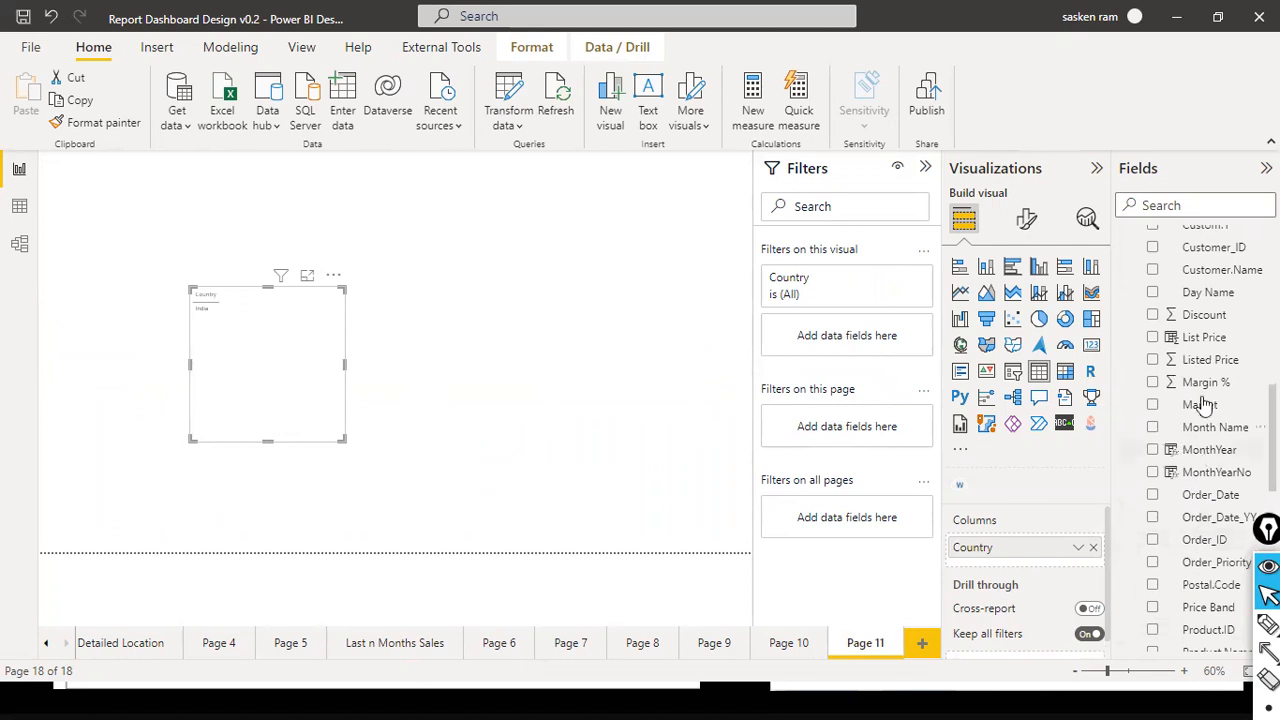
pyautogui.scroll(5, 1208, 340)
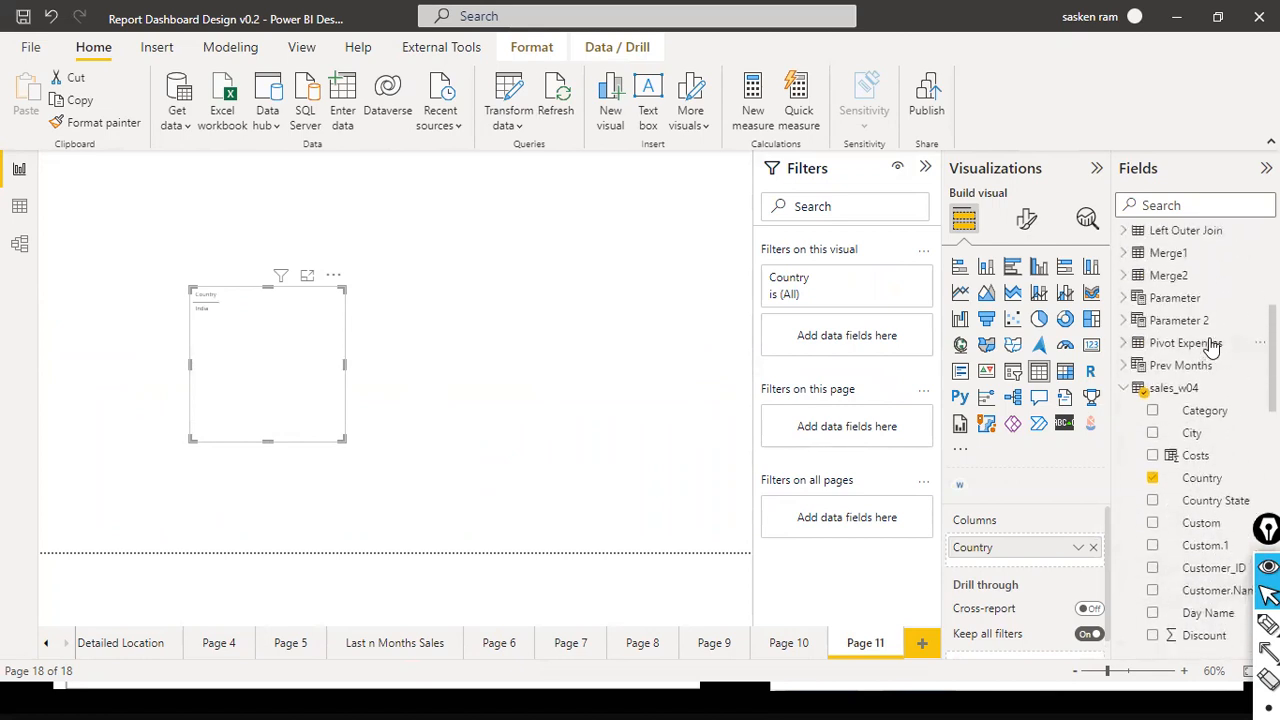
pyautogui.scroll(-10, 1232, 425)
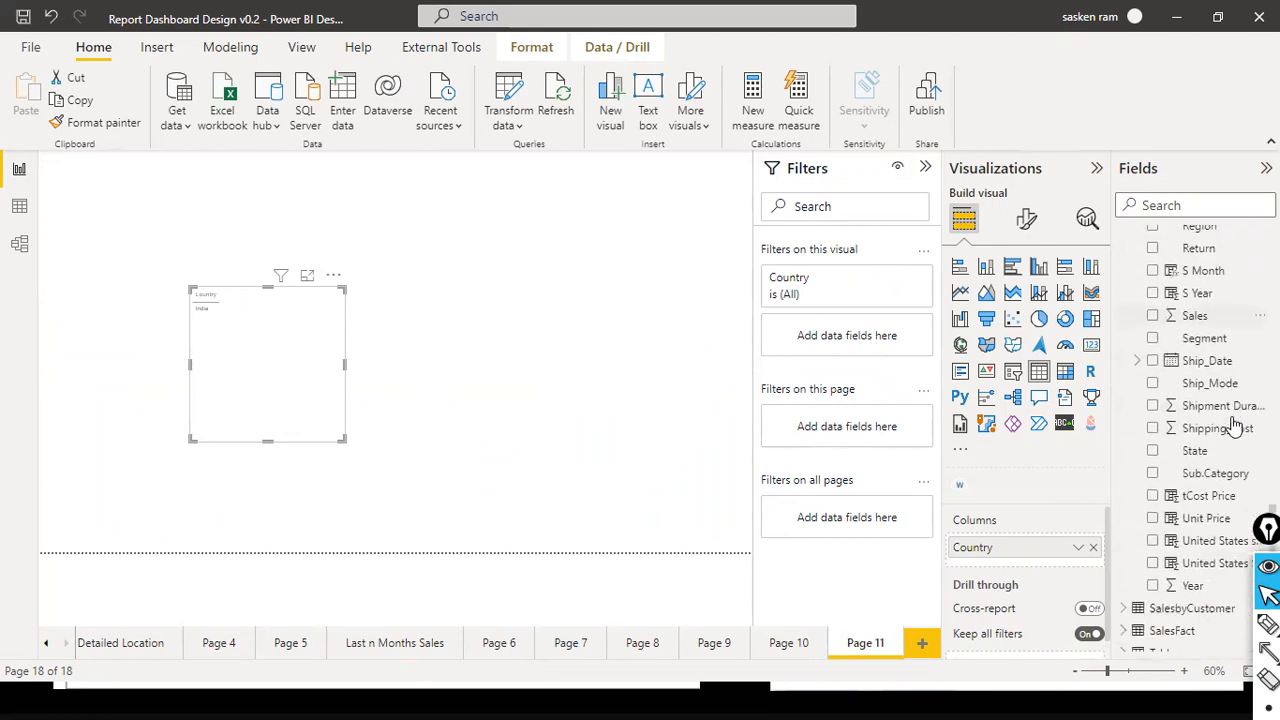
pyautogui.moveTo(1195, 362); pyautogui.dragTo(469, 370)
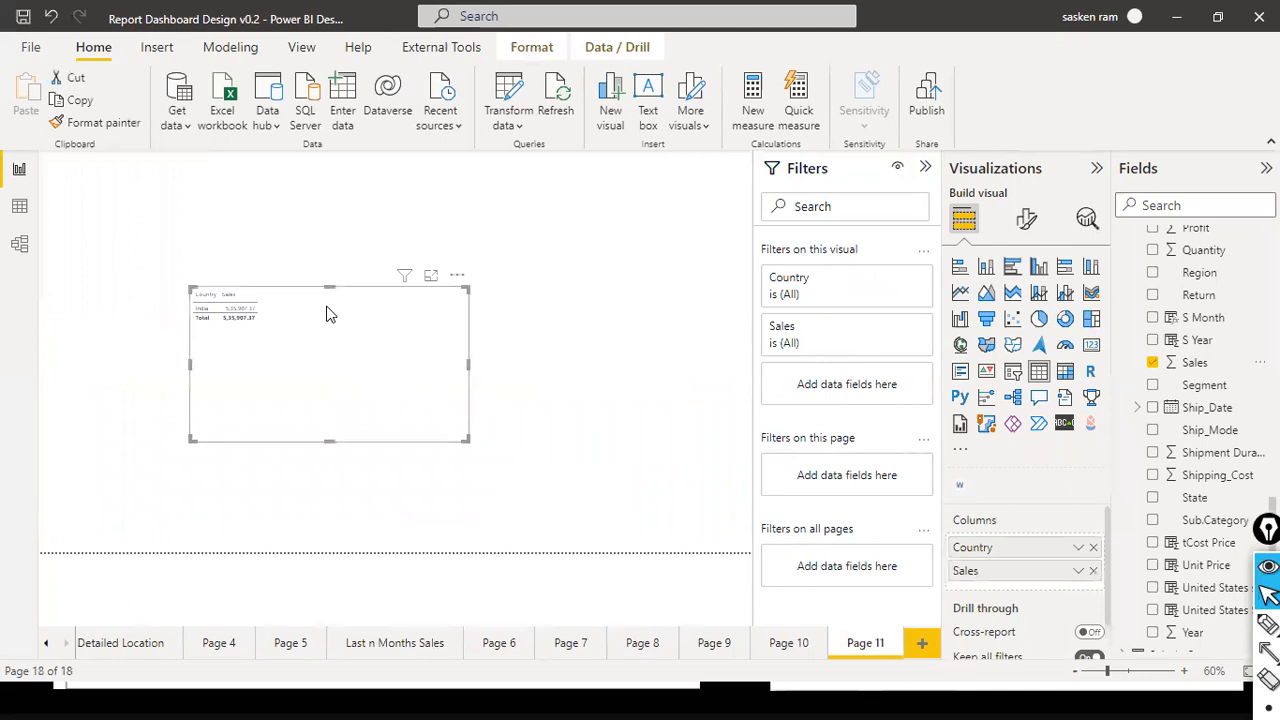
# - Set the table visual's global font size to 12
pyautogui.click(1026, 218)
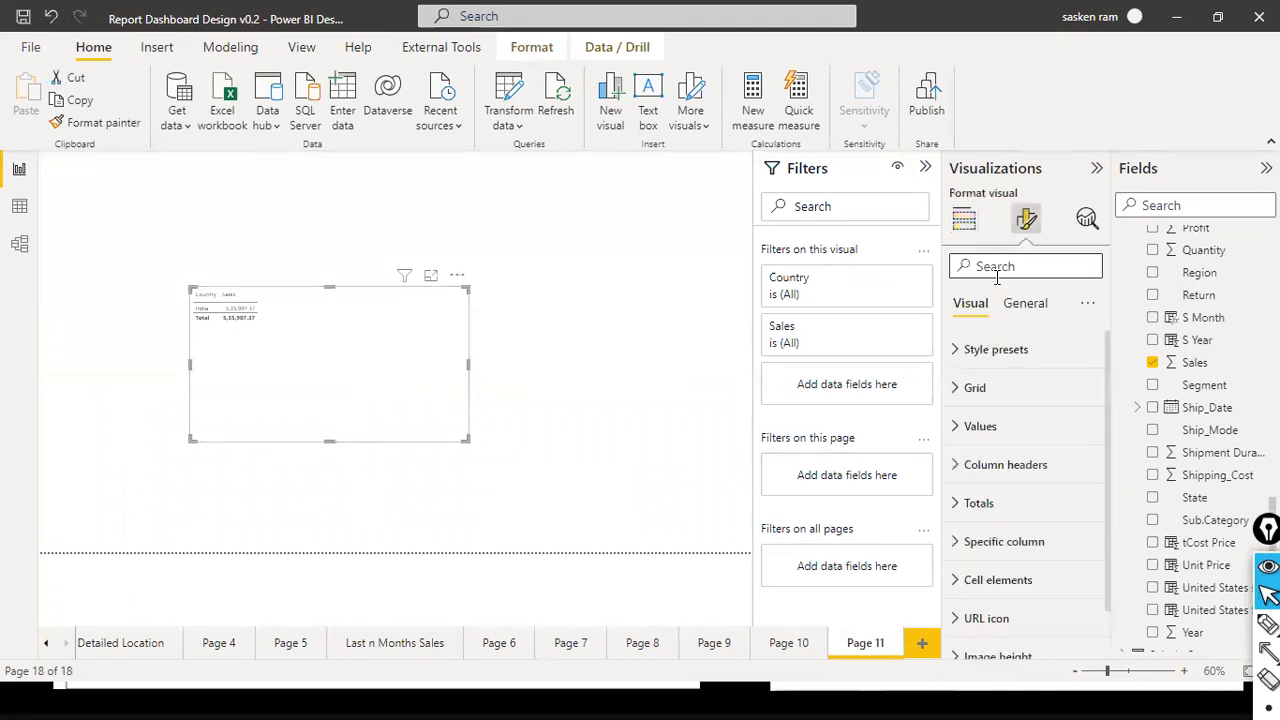
pyautogui.click(996, 270)
pyautogui.write('font')
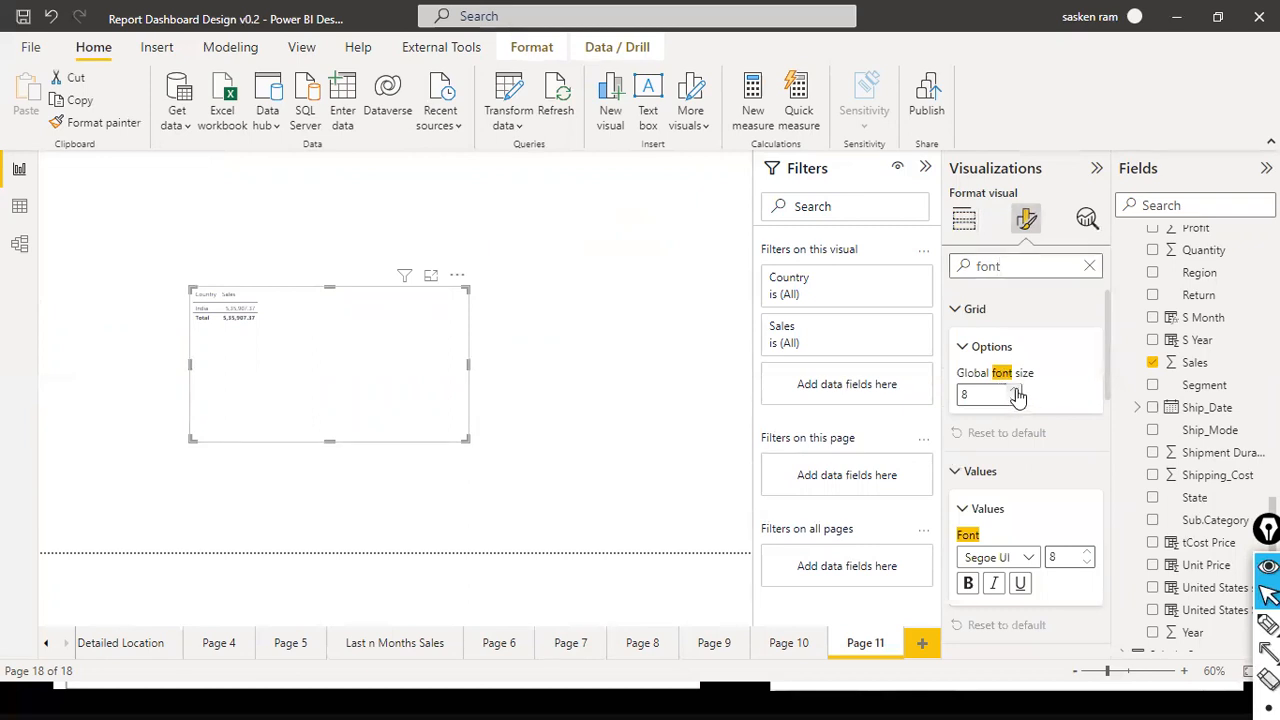
pyautogui.click(1015, 390)
pyautogui.click(1015, 390)
pyautogui.click(1015, 390)
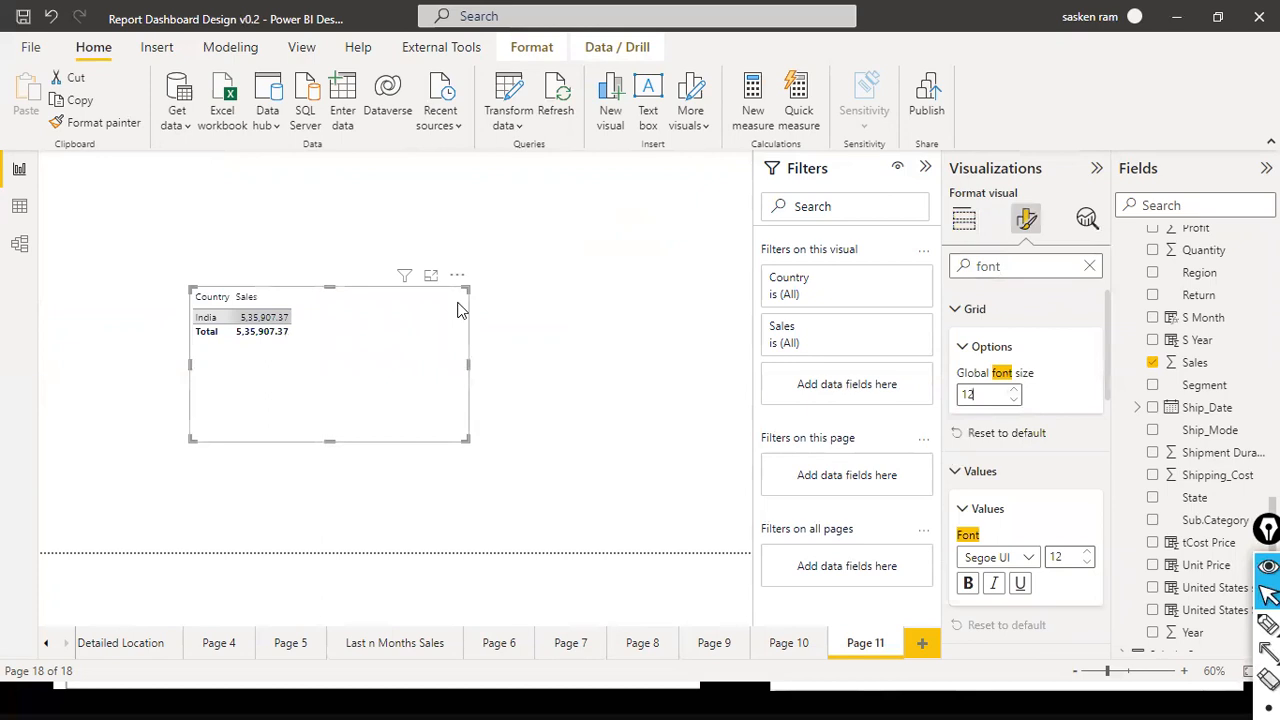
pyautogui.click(673, 347)
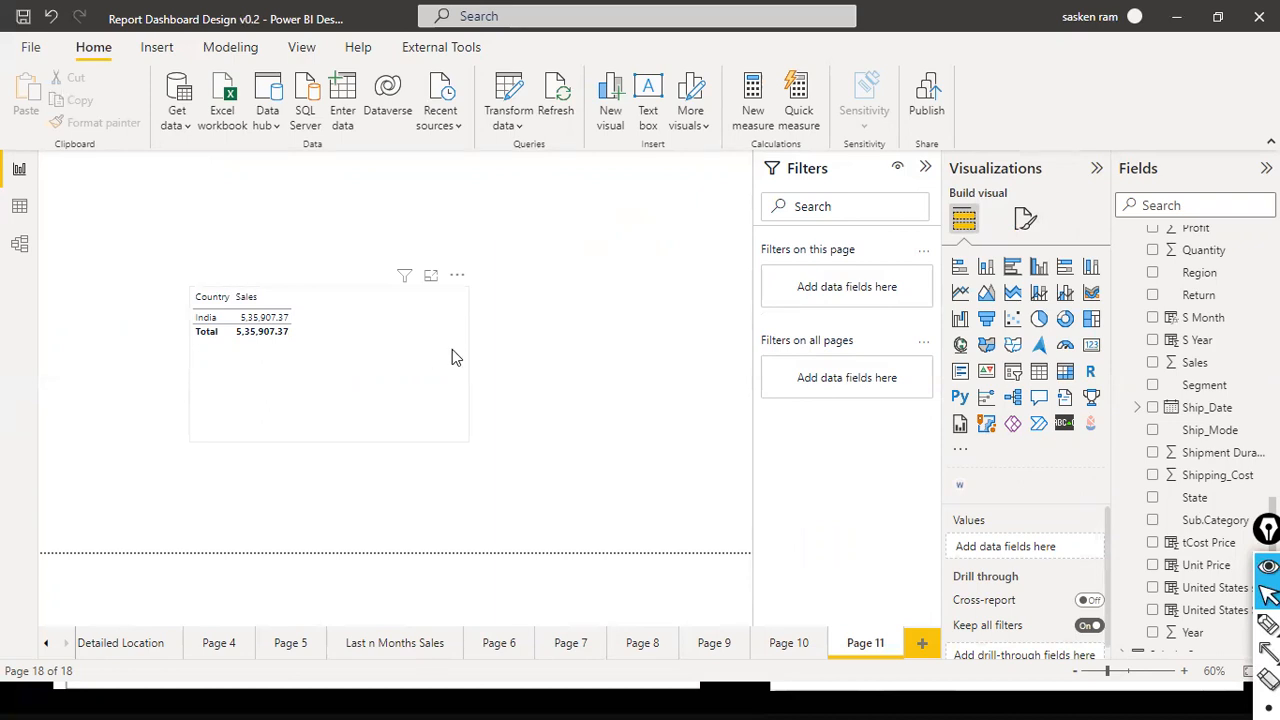
# - Reposition the table visual on the canvas, convert it to a clustered column chart and inspect the India column's details
pyautogui.moveTo(390, 349); pyautogui.dragTo(325, 351)
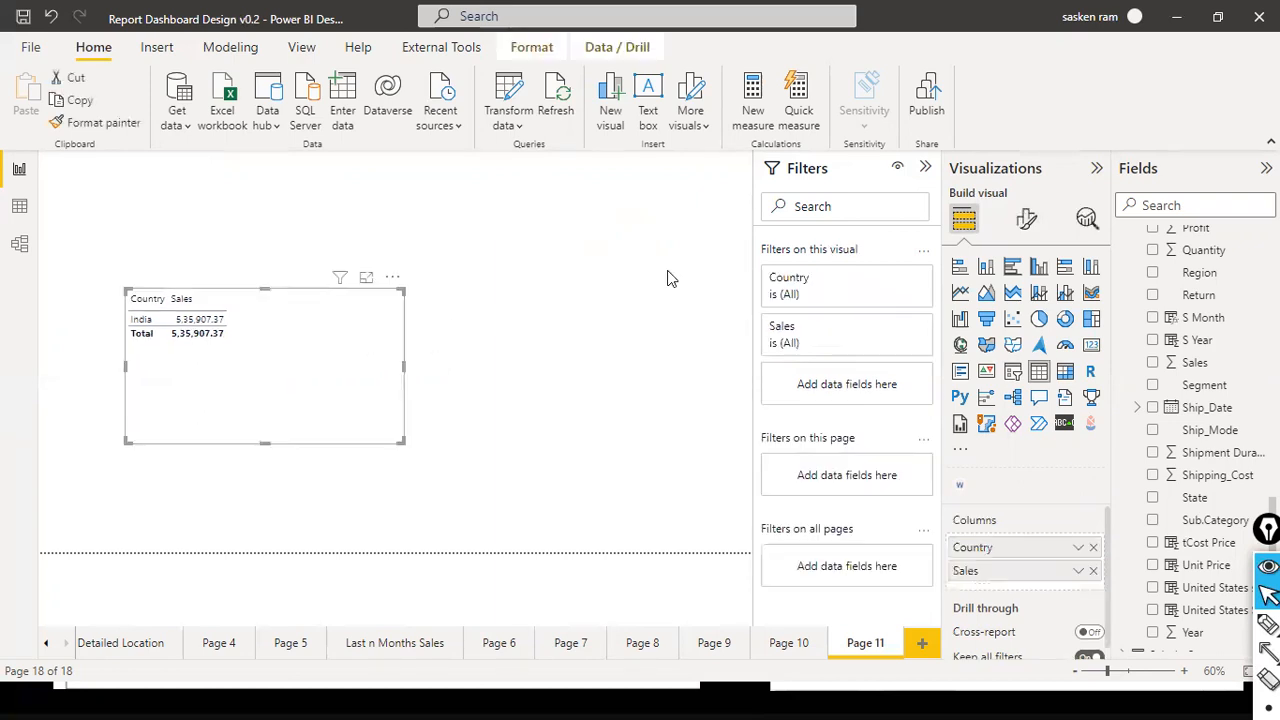
pyautogui.click(1038, 267)
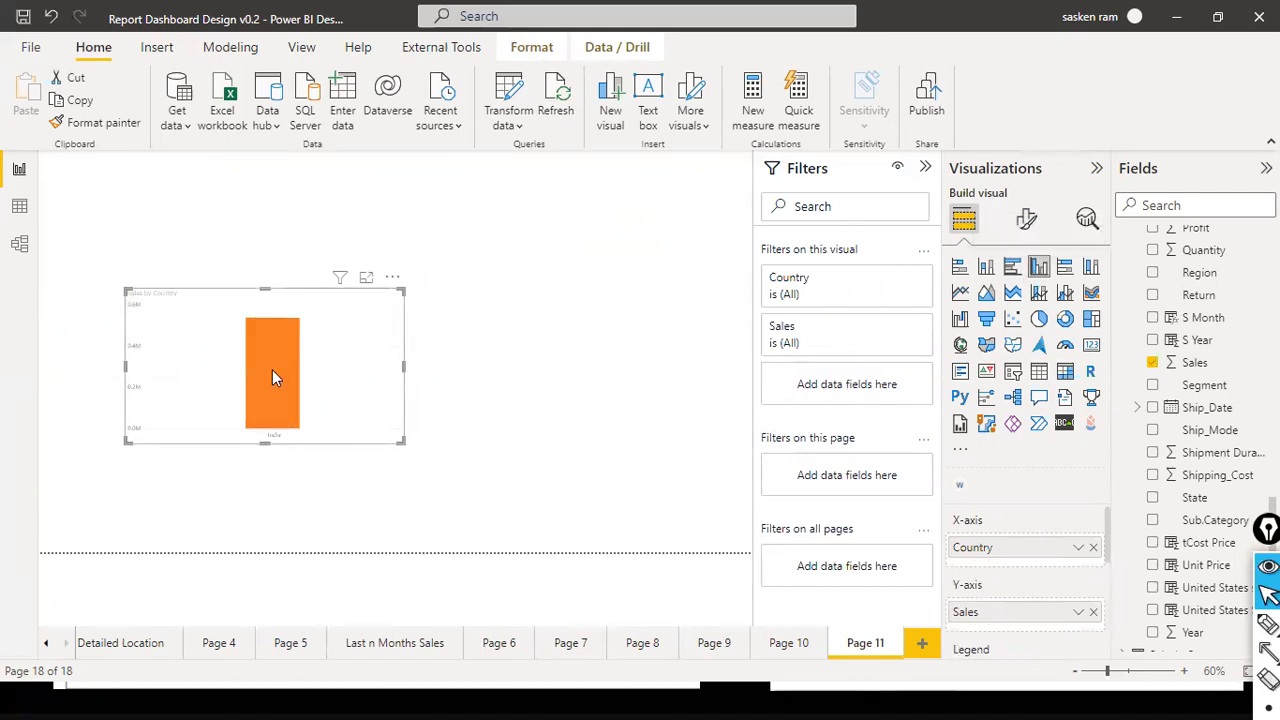
pyautogui.moveTo(272, 377)
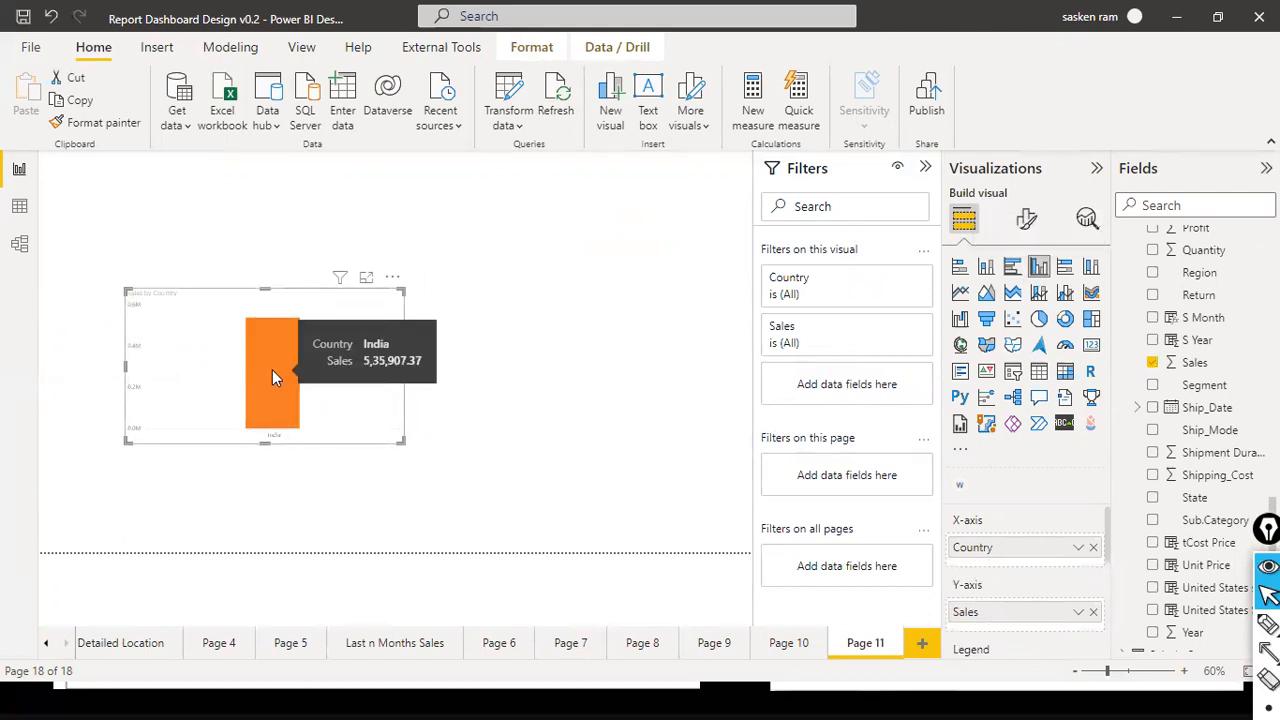
pyautogui.click(552, 312)
# - Change the Country Parameter's value to United Kingdom from the report view
pyautogui.click(523, 124)
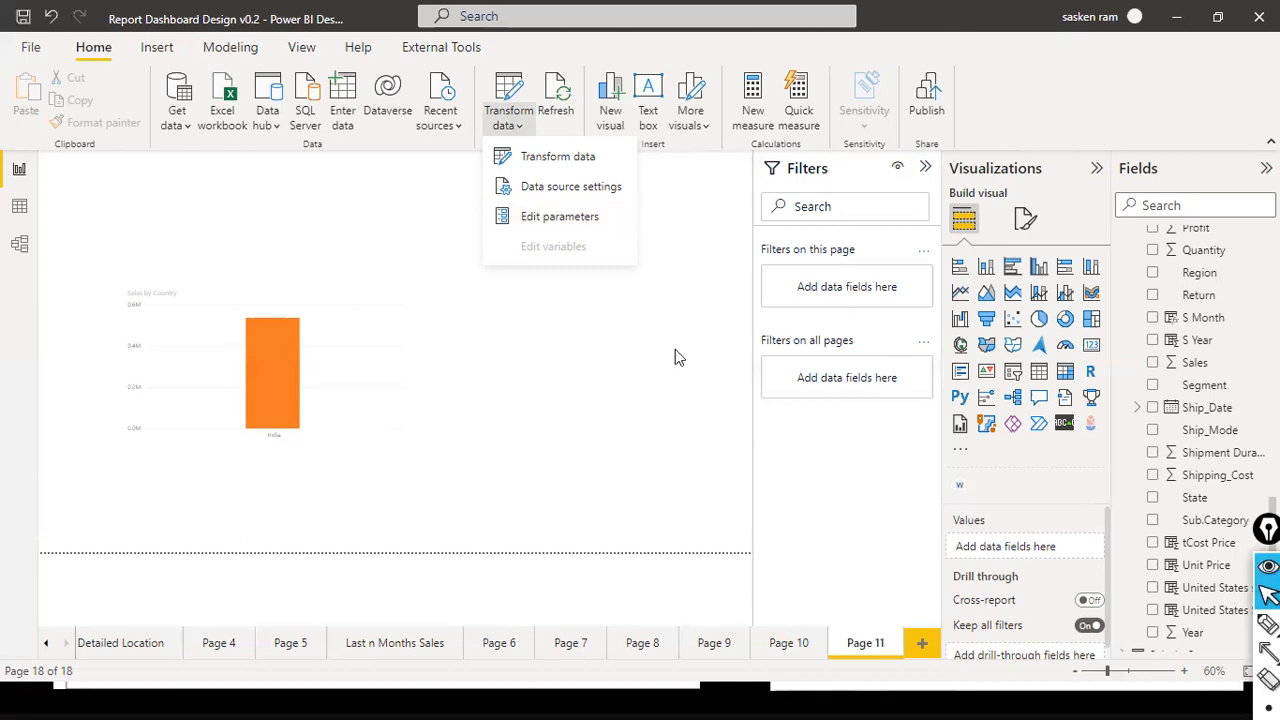
pyautogui.click(556, 218)
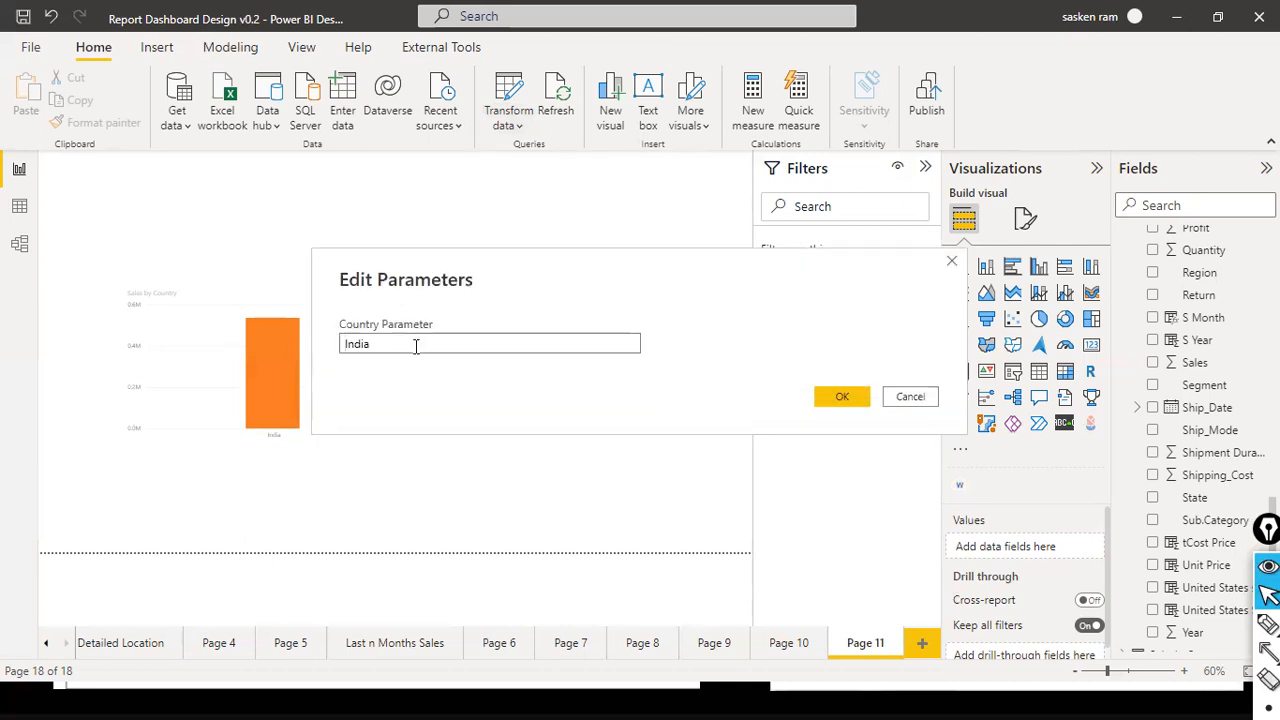
pyautogui.moveTo(416, 346); pyautogui.dragTo(234, 316)
pyautogui.write('United Kind')
pyautogui.press('BackSpace')
pyautogui.write('gdom')
pyautogui.click(830, 397)
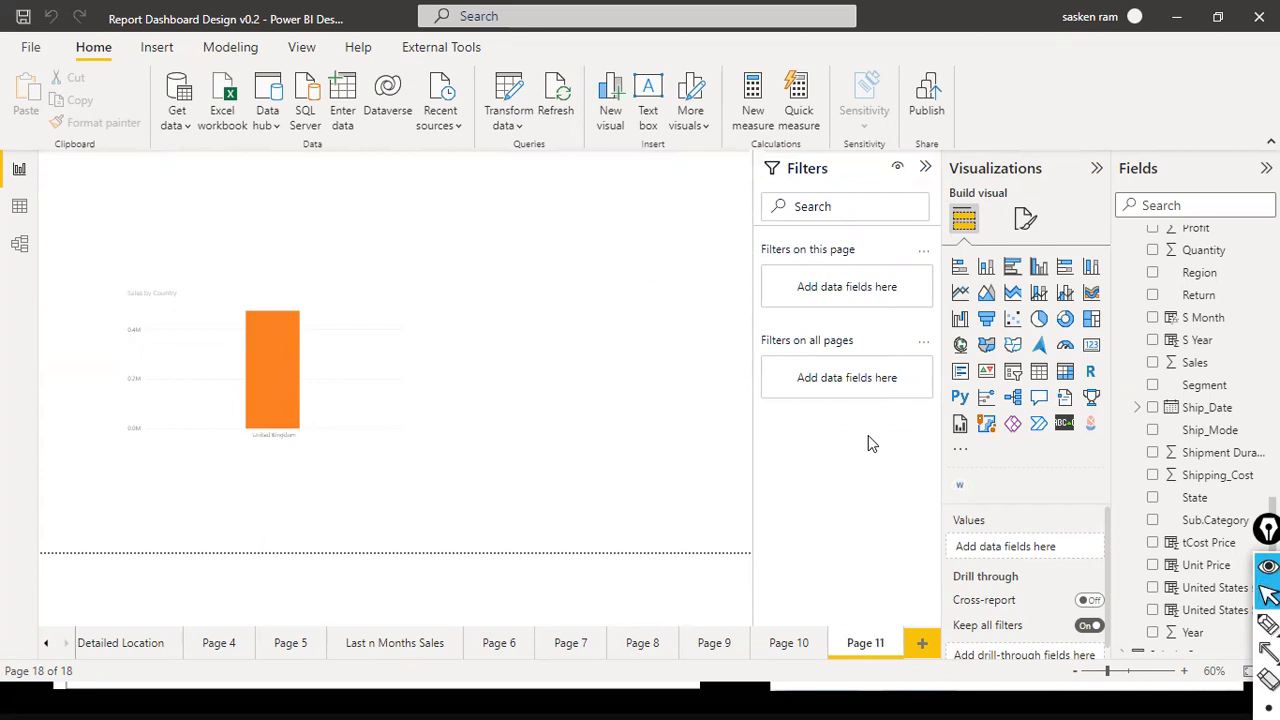
# - Handwrite Country = &Ctry and Country = 'India' in red over the report page, mark them up, and clear the annotations
pyautogui.hotkey('ctrl', 'shift', '3')
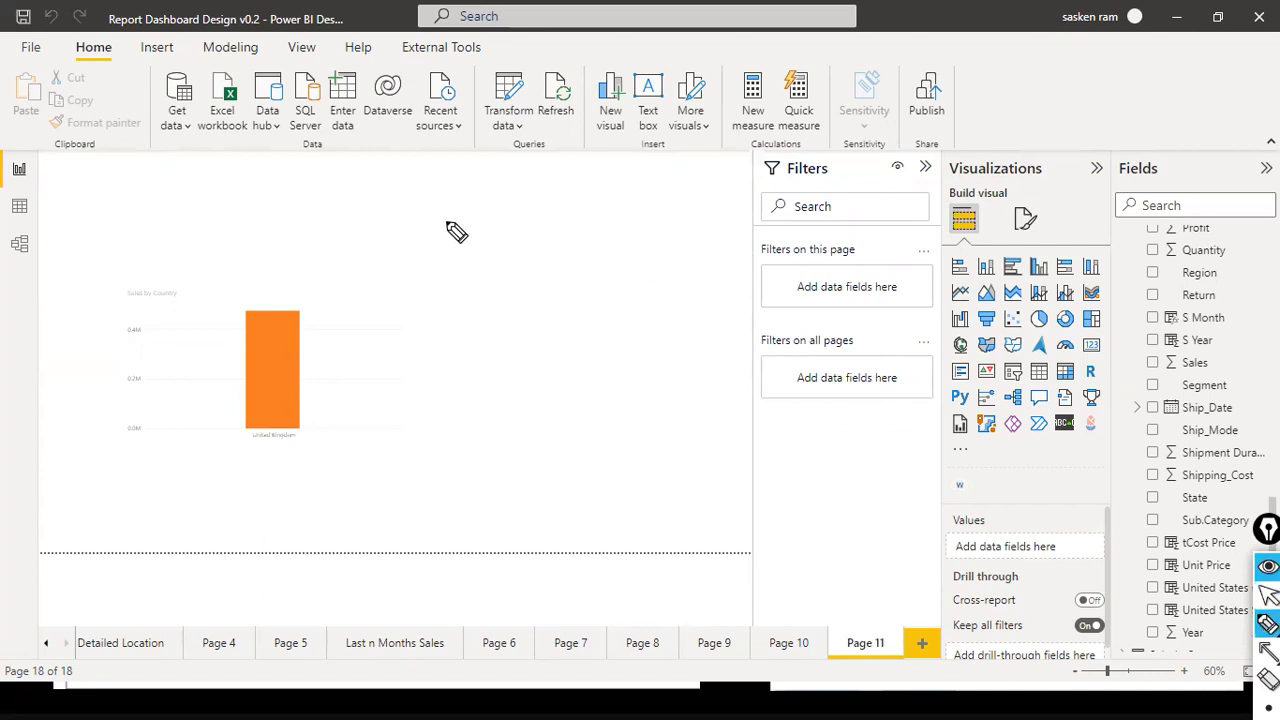
pyautogui.moveTo(440, 220)
pyautogui.mouseDown()
pyautogui.moveTo(460, 224)
pyautogui.moveTo(444, 222)
pyautogui.moveTo(452, 242)
pyautogui.moveTo(512, 236)
pyautogui.moveTo(533, 253)
pyautogui.moveTo(584, 234)
pyautogui.mouseUp()
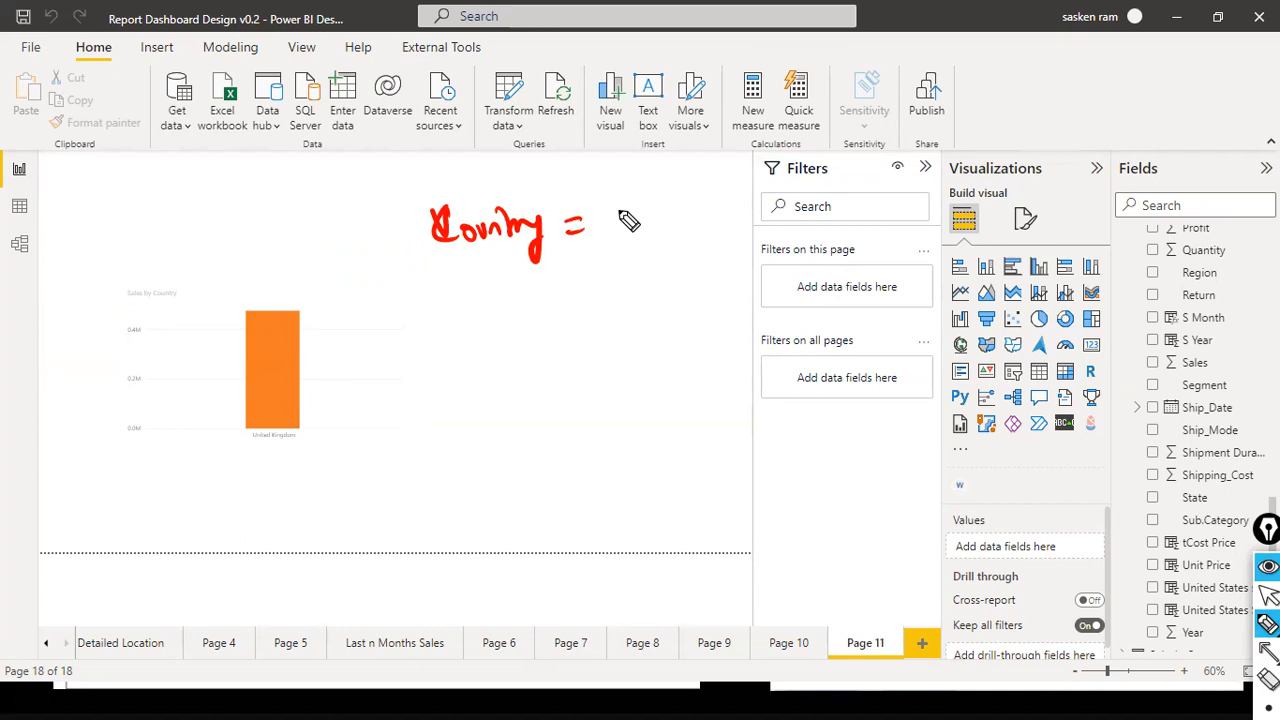
pyautogui.moveTo(609, 214)
pyautogui.mouseDown()
pyautogui.moveTo(630, 245)
pyautogui.moveTo(651, 217)
pyautogui.moveTo(705, 222)
pyautogui.mouseUp()
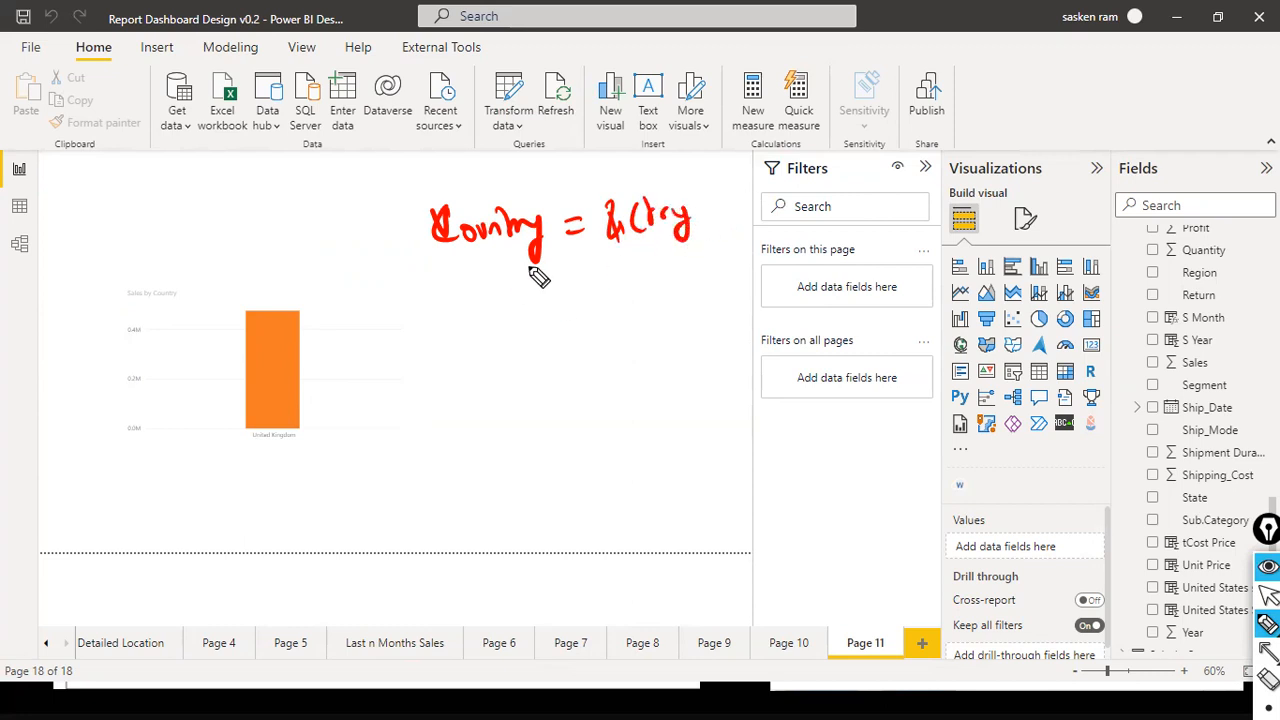
pyautogui.moveTo(282, 224); pyautogui.dragTo(350, 222)
pyautogui.moveTo(336, 206); pyautogui.dragTo(340, 244)
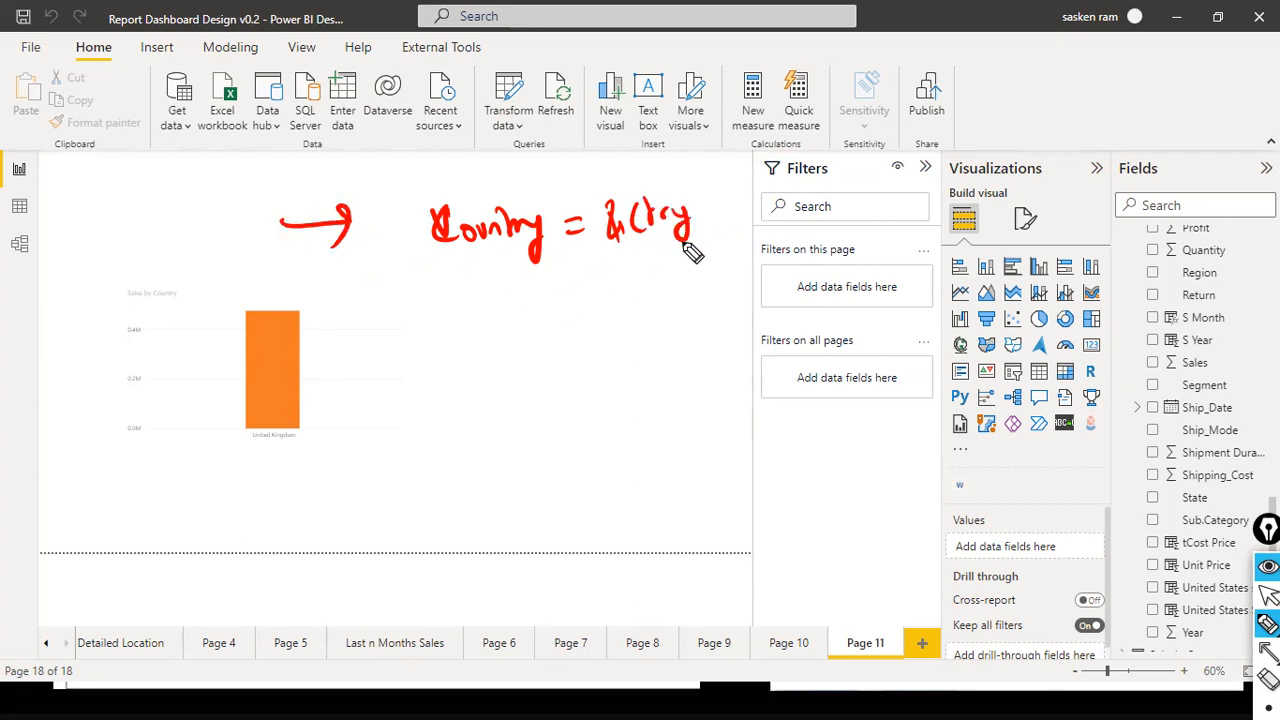
pyautogui.moveTo(614, 246); pyautogui.dragTo(711, 244)
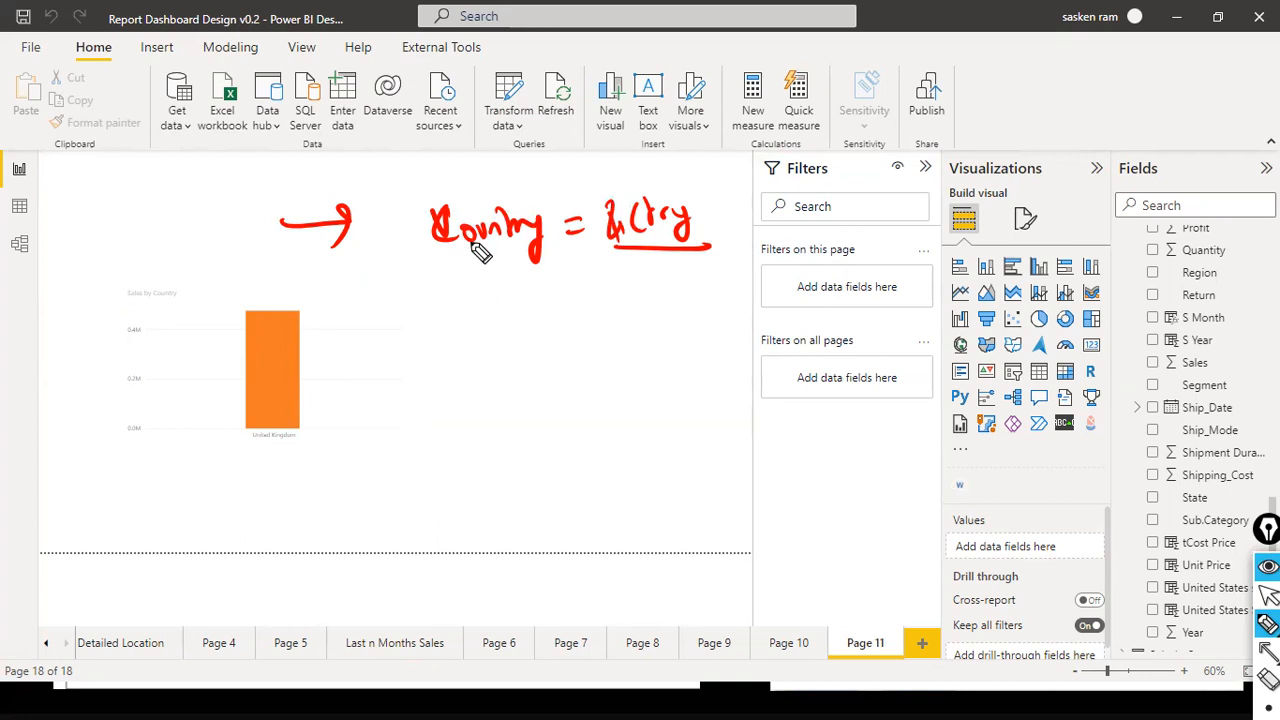
pyautogui.moveTo(710, 255)
pyautogui.mouseDown()
pyautogui.moveTo(648, 185)
pyautogui.moveTo(608, 252)
pyautogui.mouseUp()
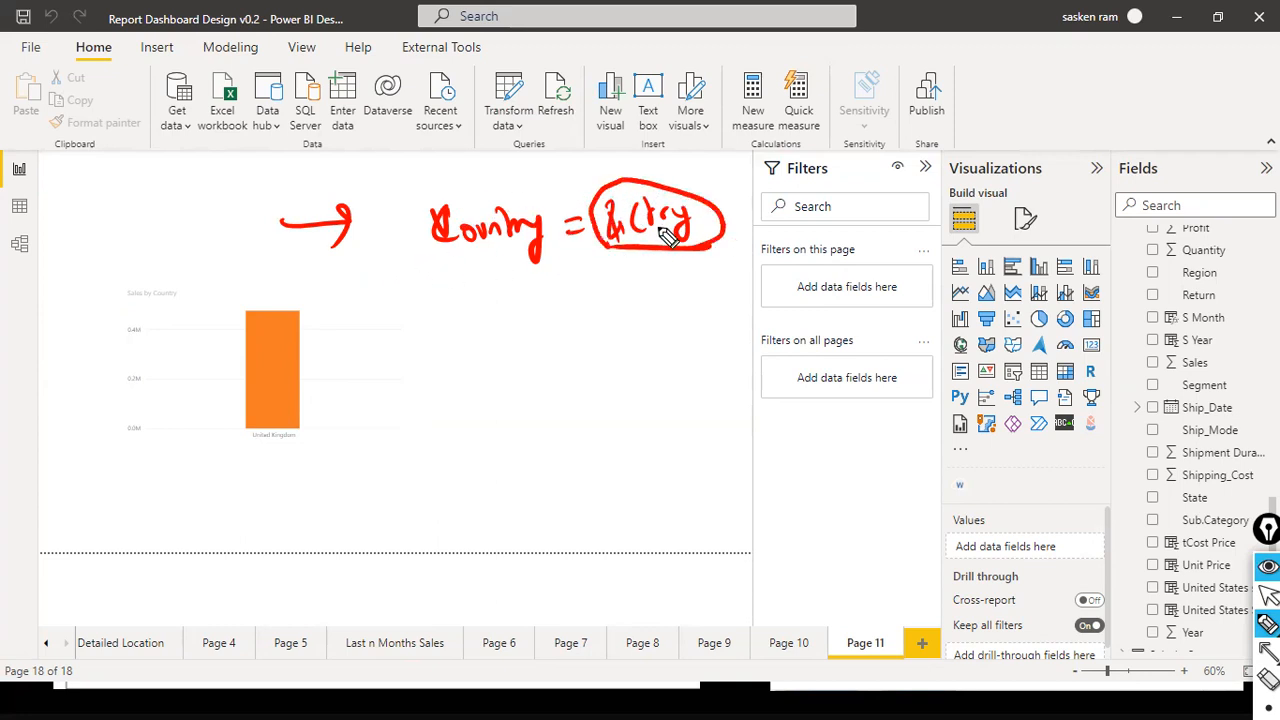
pyautogui.moveTo(432, 307); pyautogui.dragTo(489, 300)
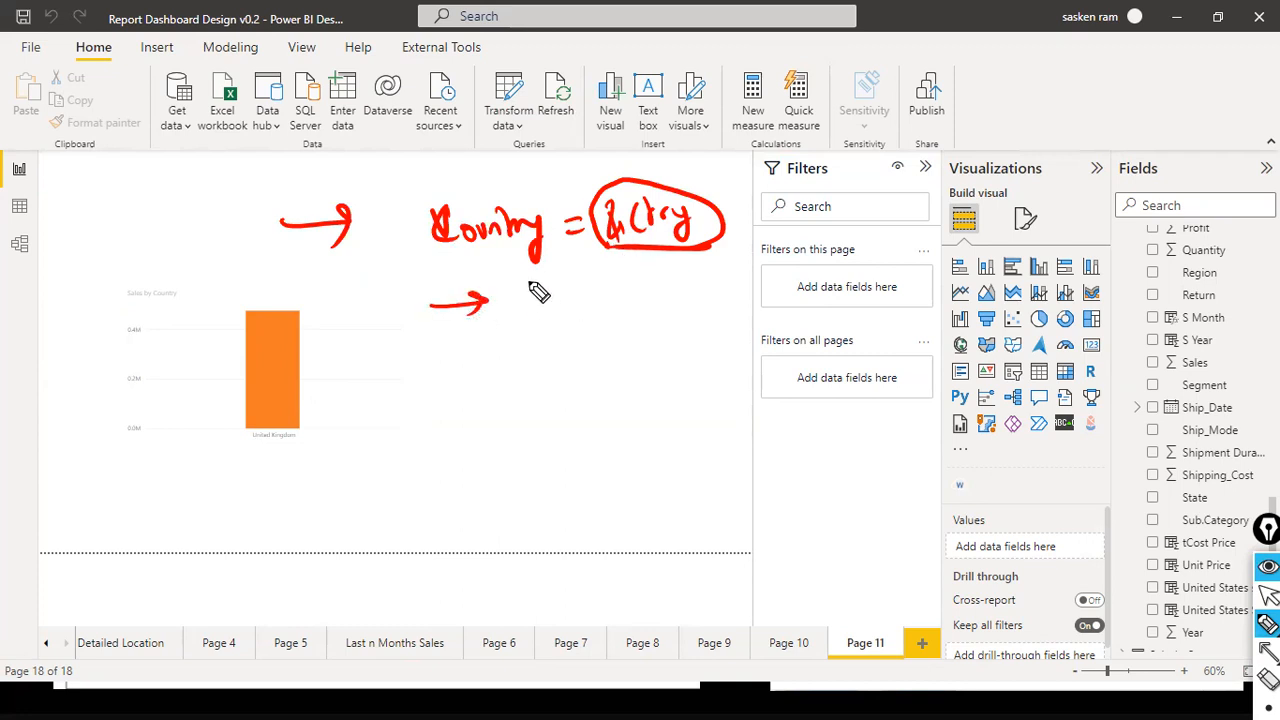
pyautogui.moveTo(531, 284)
pyautogui.mouseDown()
pyautogui.moveTo(698, 305)
pyautogui.moveTo(742, 290)
pyautogui.moveTo(736, 270)
pyautogui.mouseUp()
pyautogui.moveTo(530, 330); pyautogui.dragTo(558, 330)
pyautogui.moveTo(690, 340)
pyautogui.mouseDown()
pyautogui.moveTo(745, 248)
pyautogui.moveTo(507, 345)
pyautogui.mouseUp()
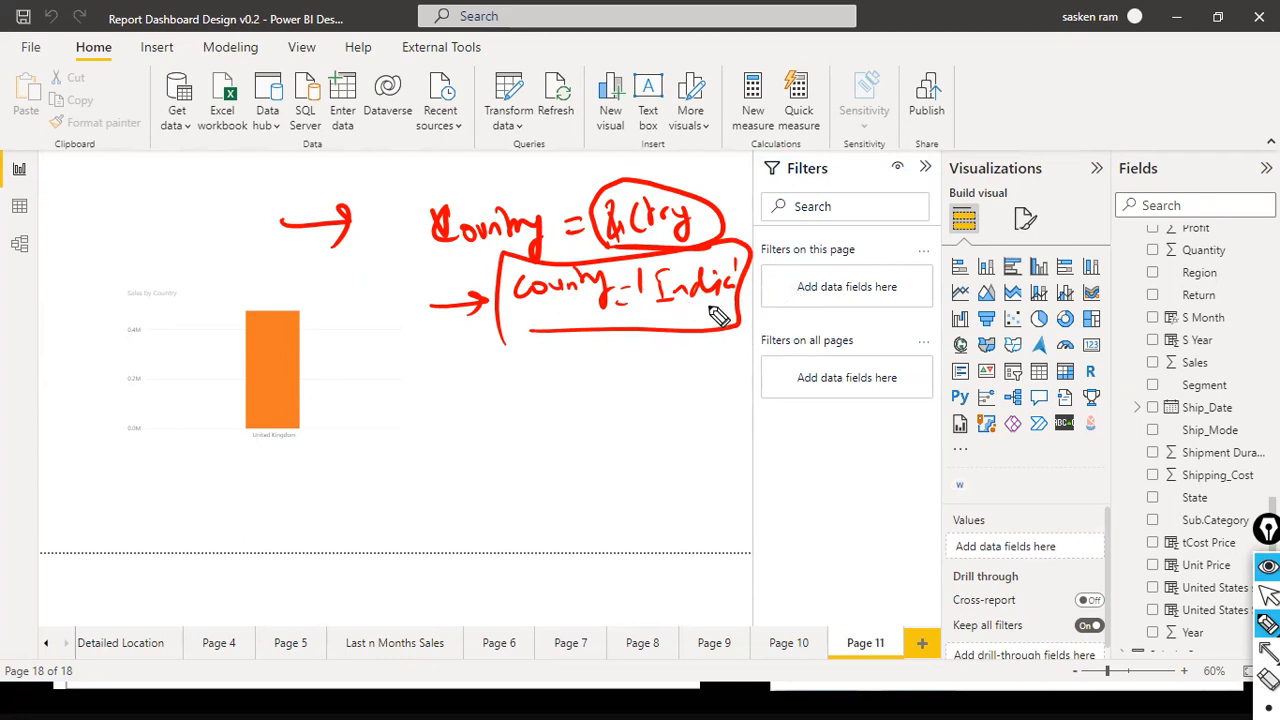
pyautogui.moveTo(340, 172); pyautogui.dragTo(494, 198)
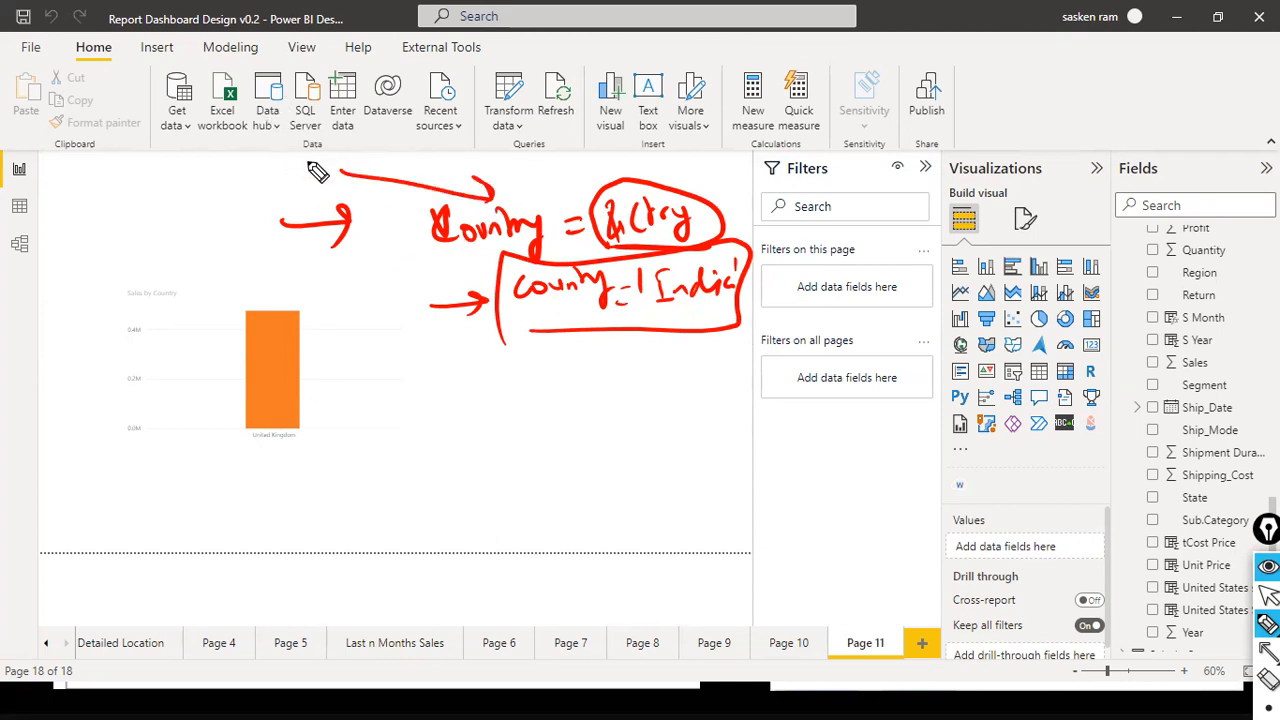
pyautogui.hotkey('ctrl', 'shift', '7')
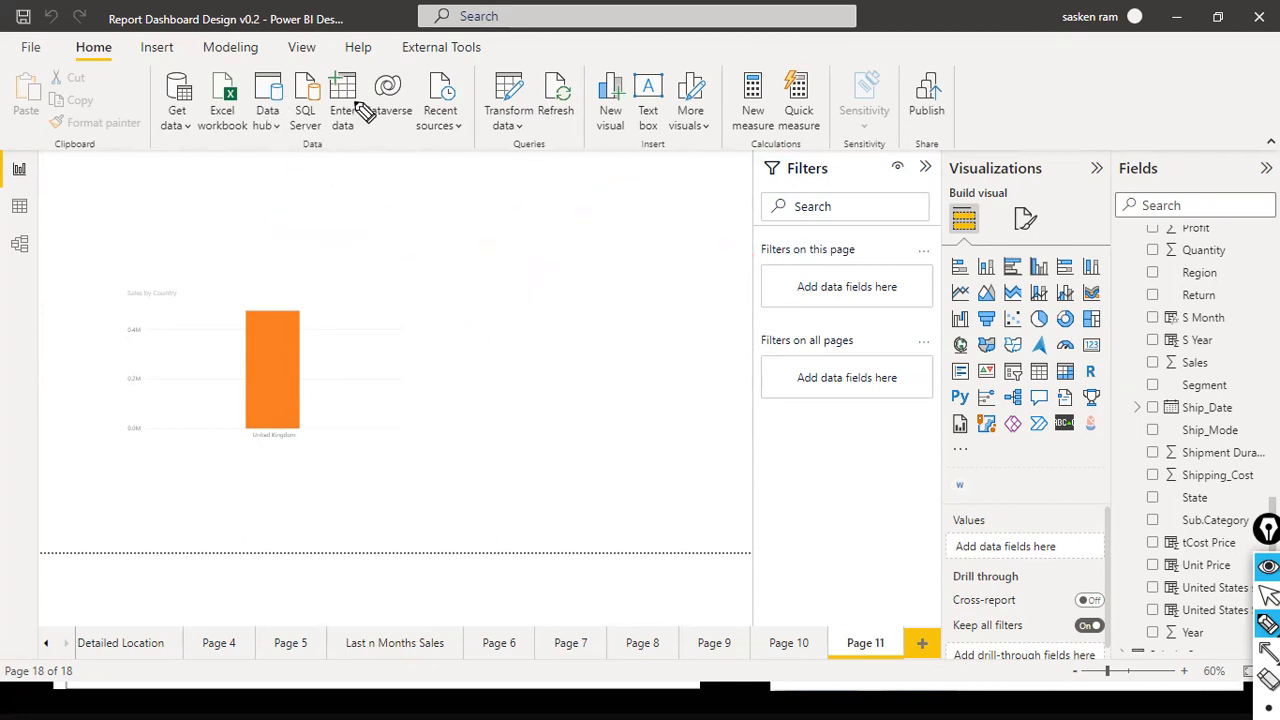
# - Draw a red arrow to the chart's United Kingdom label, clear it and return to the normal cursor
pyautogui.moveTo(440, 391)
pyautogui.mouseDown()
pyautogui.moveTo(306, 432)
pyautogui.moveTo(338, 437)
pyautogui.mouseUp()
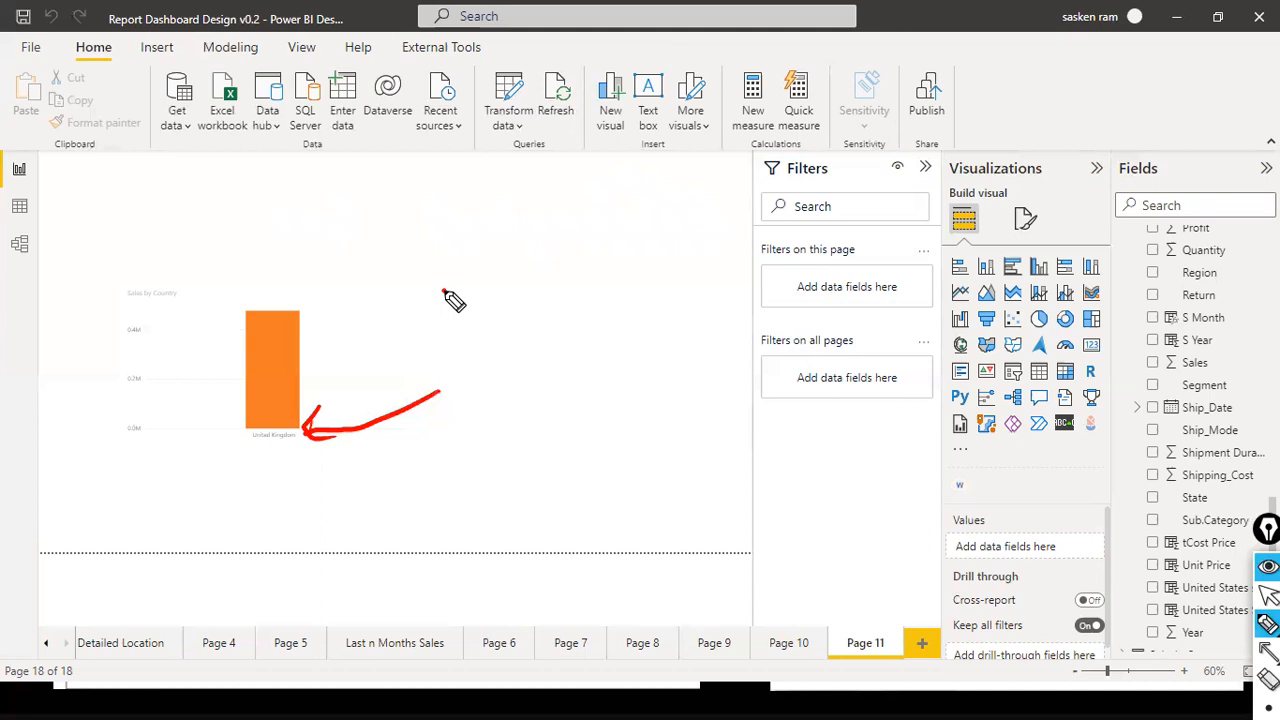
pyautogui.hotkey('ctrl', 'shift', '7')
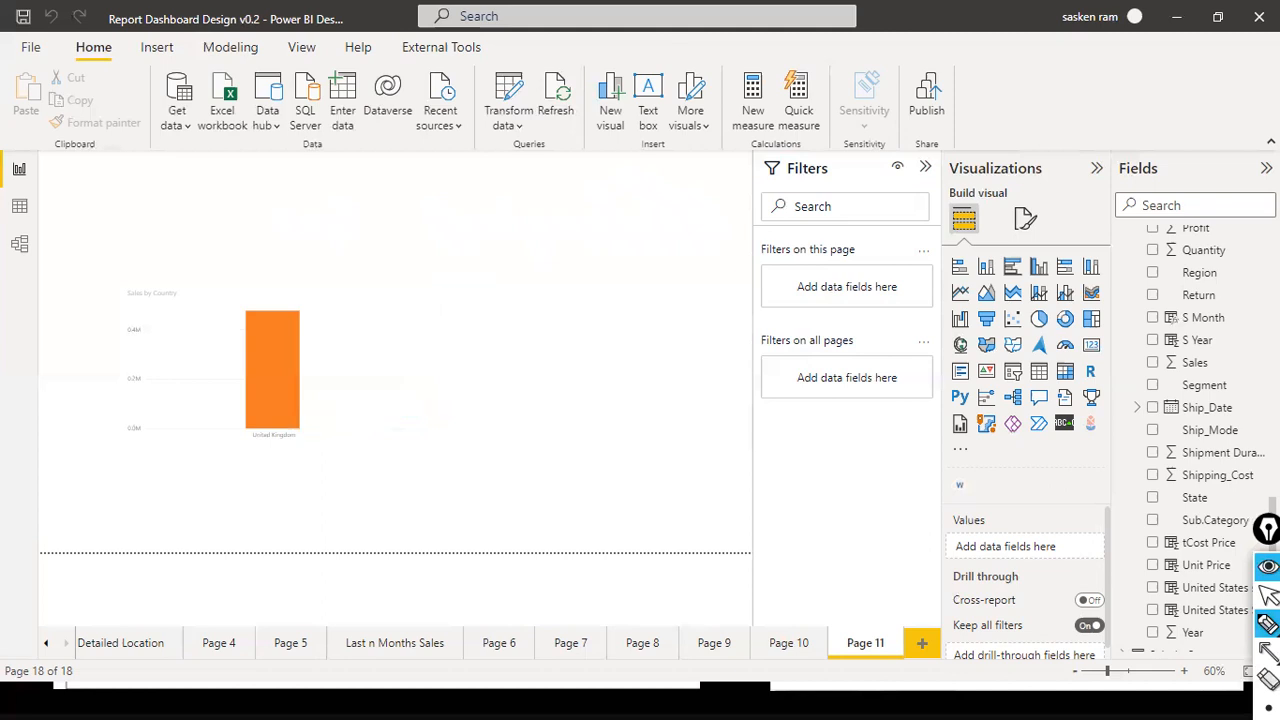
pyautogui.click(1268, 594)
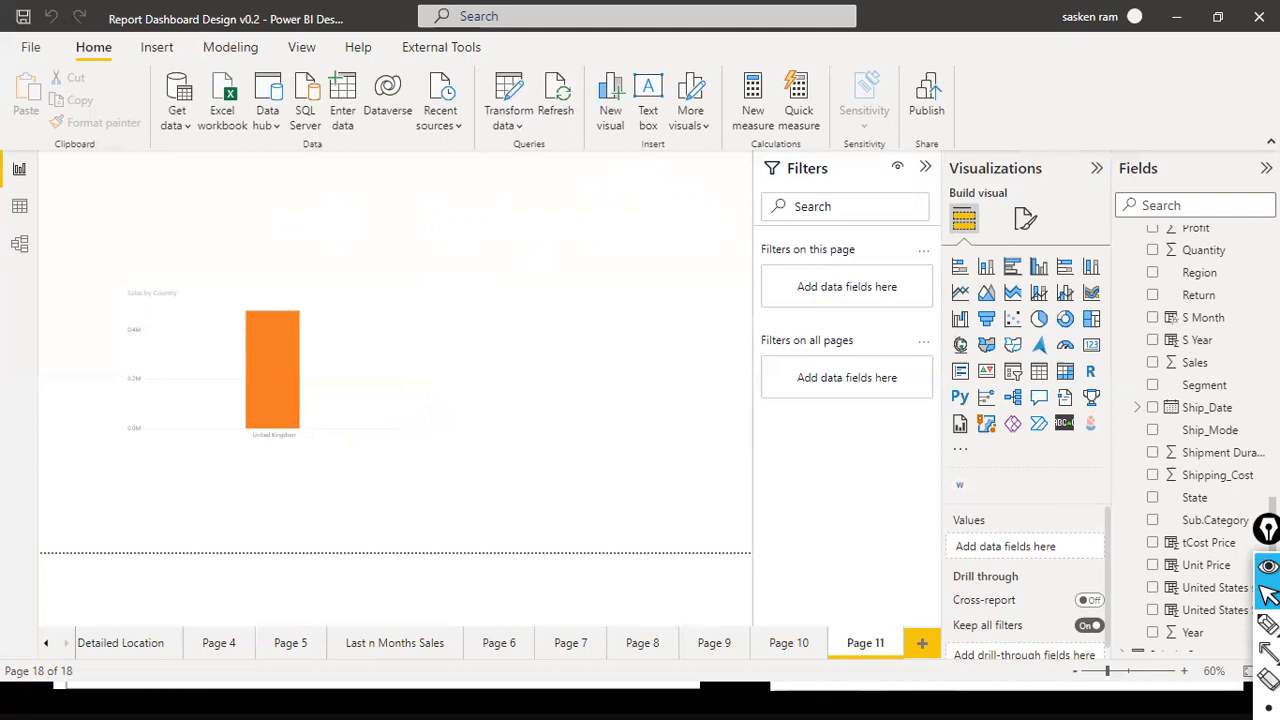
# - Switch to the PowerPoint slide show to review the slide on three parameter types, and return to Power BI Desktop
pyautogui.hotkey('alt', 'Tab')
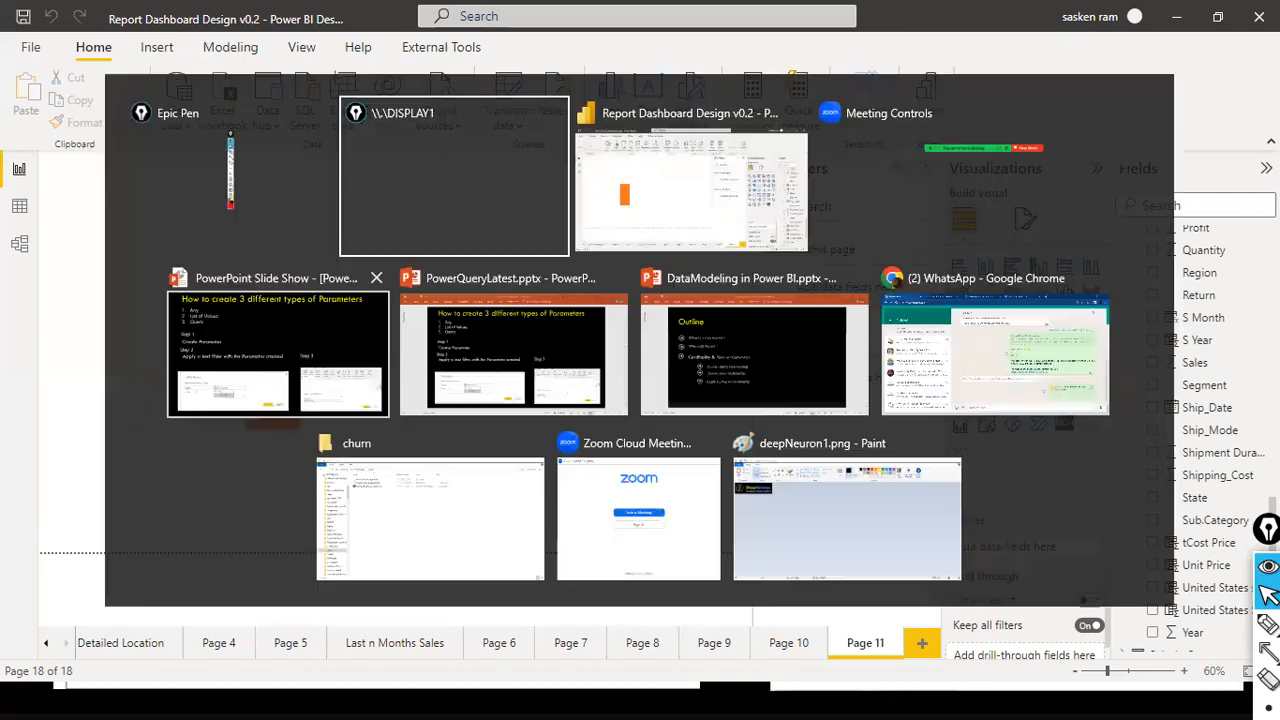
pyautogui.hotkey('alt', 'Tab')
pyautogui.hotkey('alt', 'Tab')
pyautogui.hotkey('alt', 'Tab')
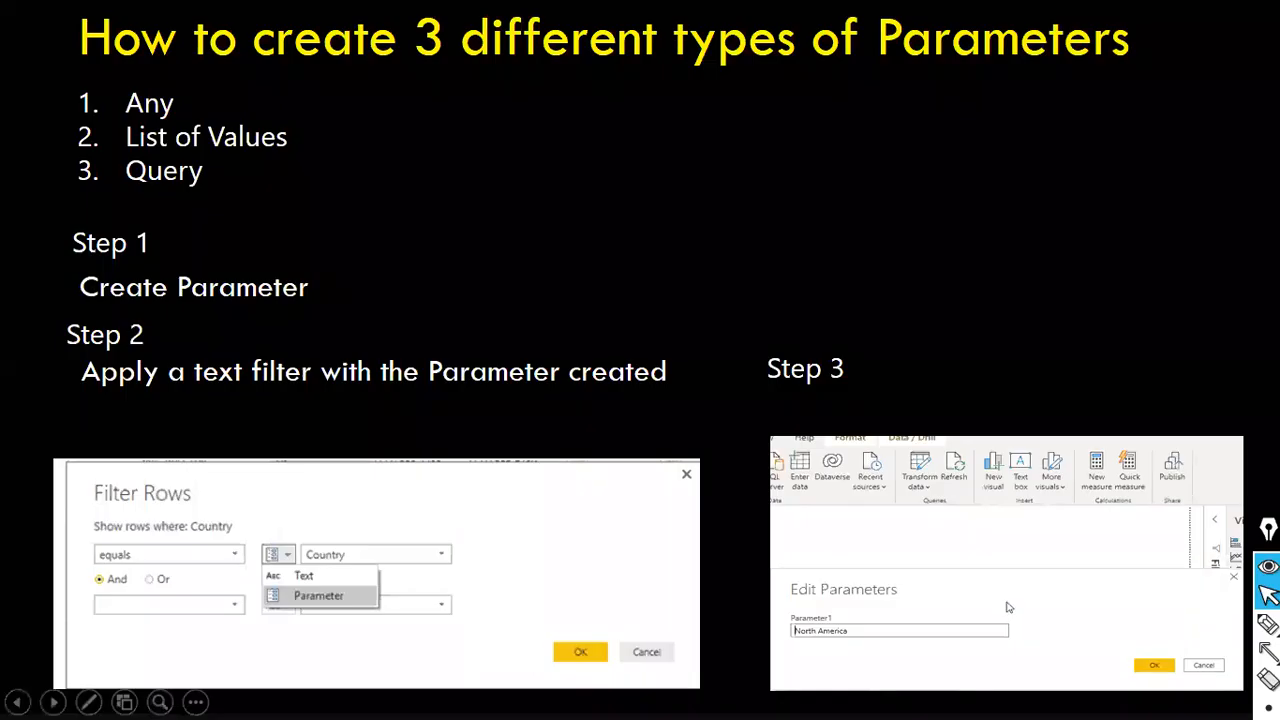
pyautogui.hotkey('alt', 'Tab')
pyautogui.hotkey('alt', 'Tab')
pyautogui.hotkey('alt', 'Tab')
pyautogui.hotkey('alt', 'Tab')
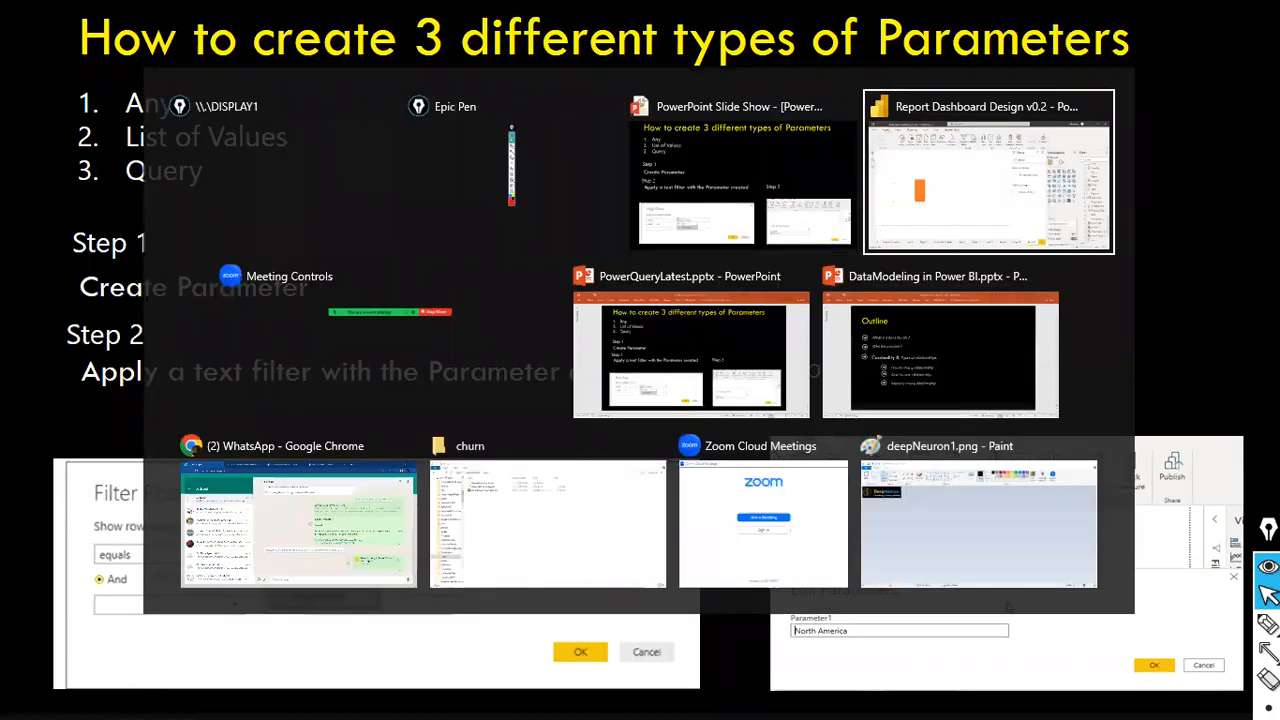
# - Open the Power Query Editor and bring up the Country Parameter's settings for editing
pyautogui.click(510, 125)
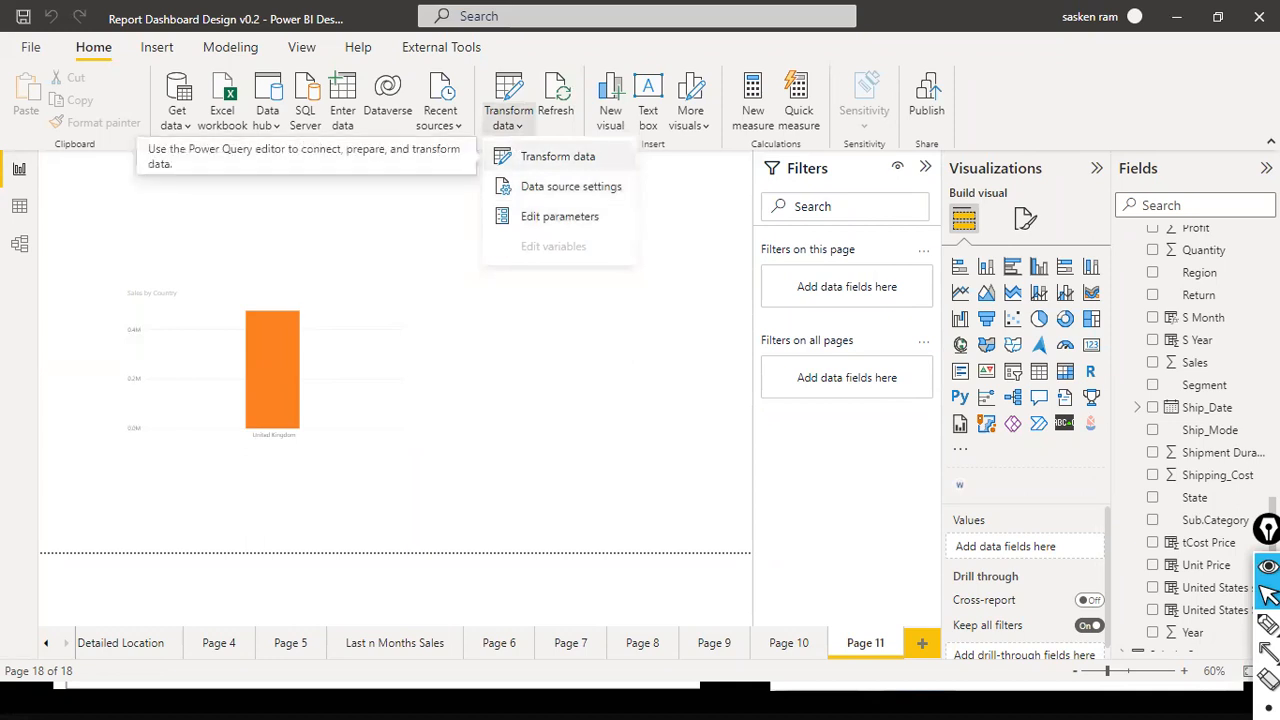
pyautogui.click(549, 160)
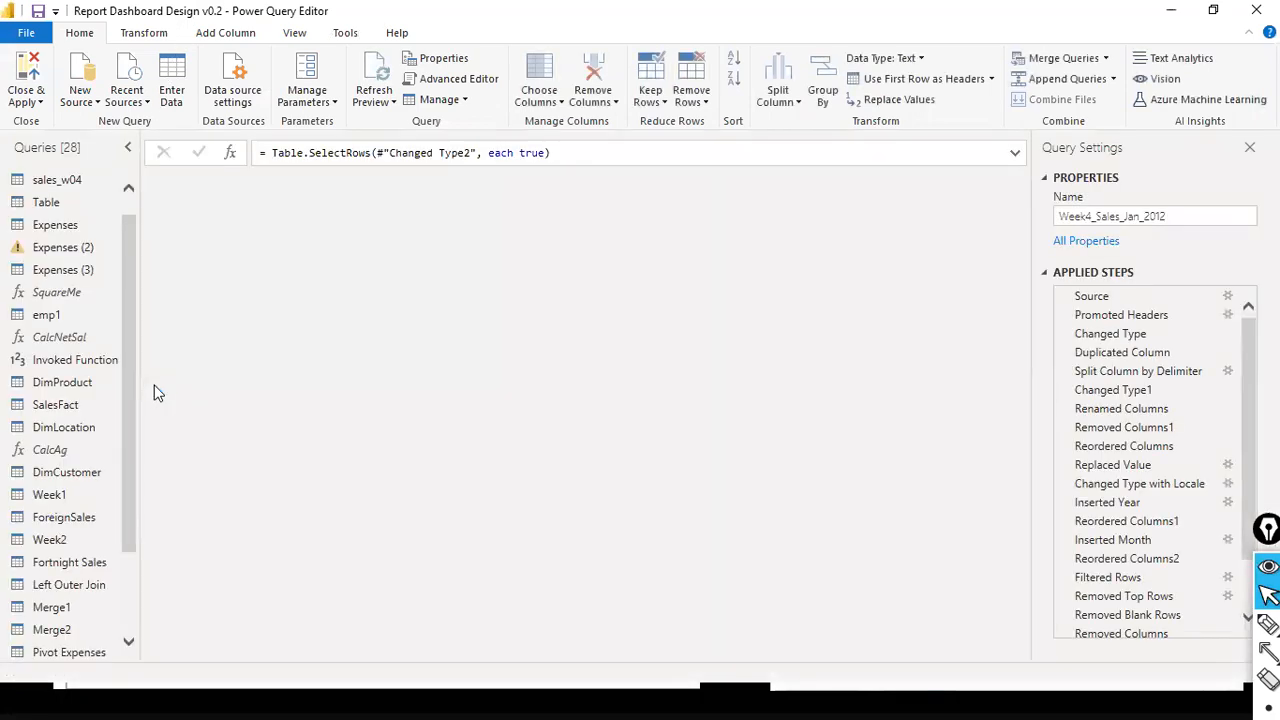
pyautogui.scroll(-3, 118, 411)
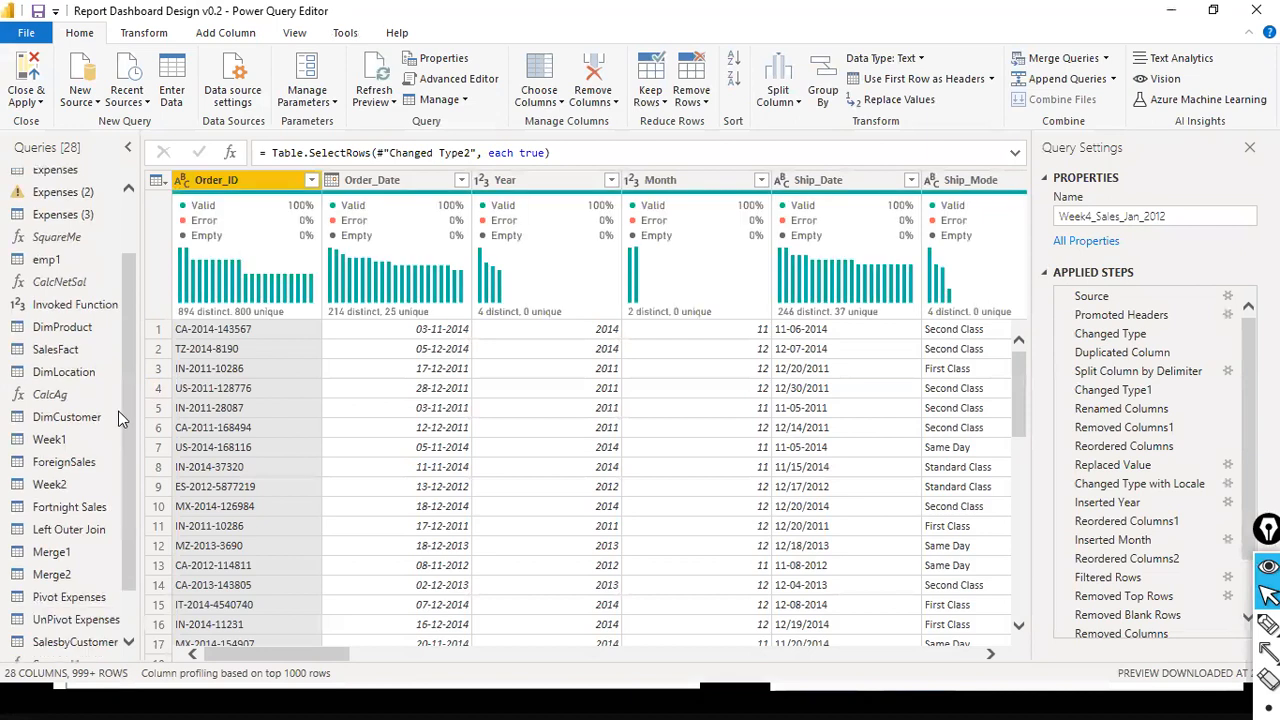
pyautogui.click(57, 656)
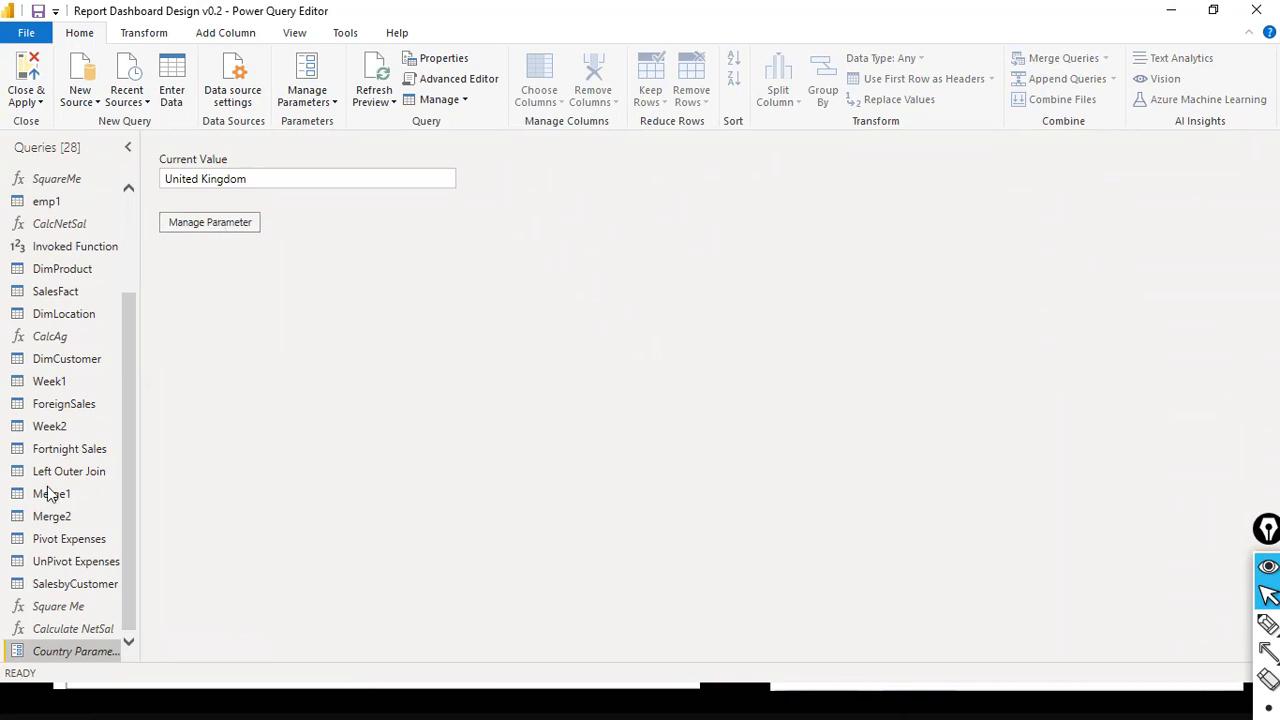
pyautogui.click(229, 226)
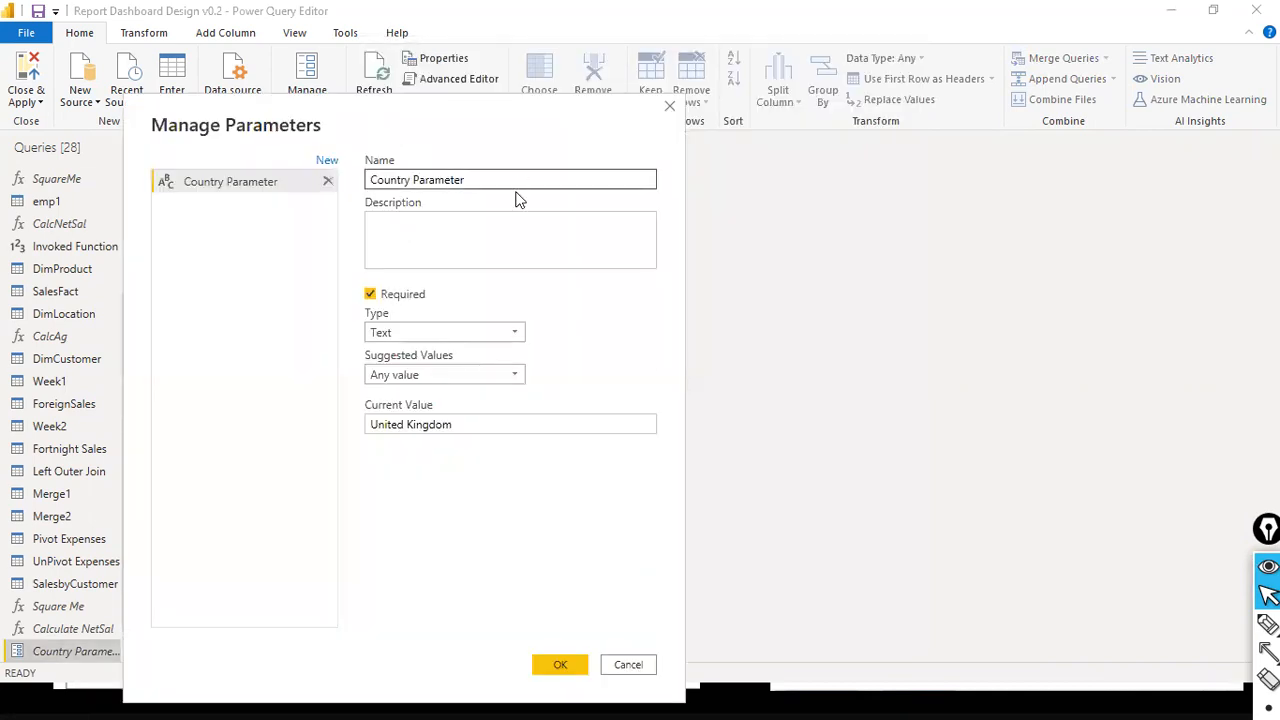
# - Change the parameter's suggested values to a list of values containing India, United States and Germany
pyautogui.click(517, 373)
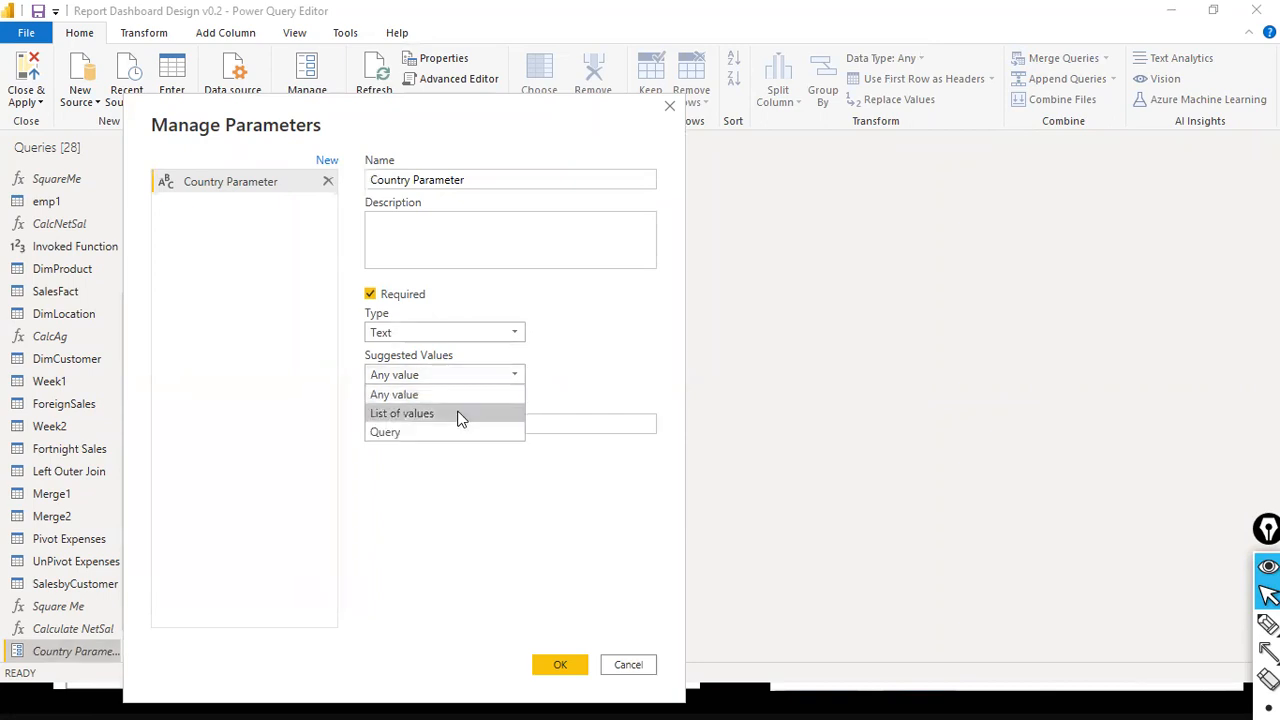
pyautogui.click(461, 418)
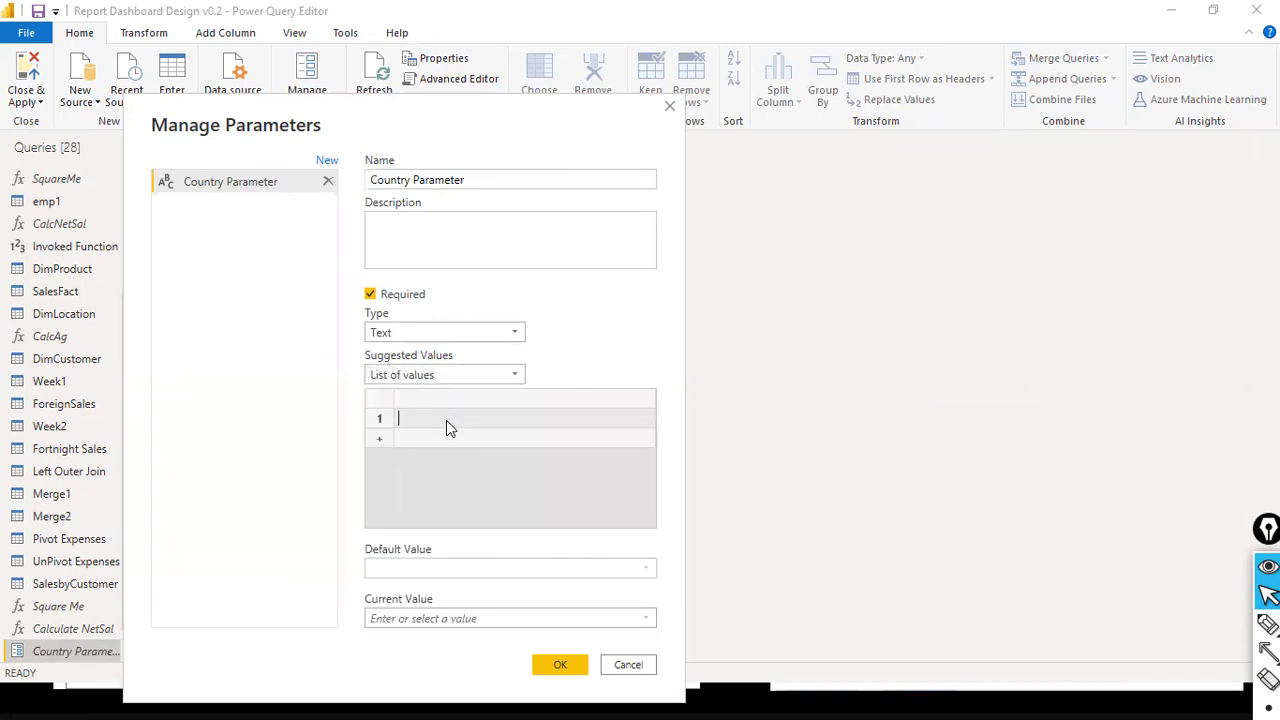
pyautogui.write('India')
pyautogui.press('Return')
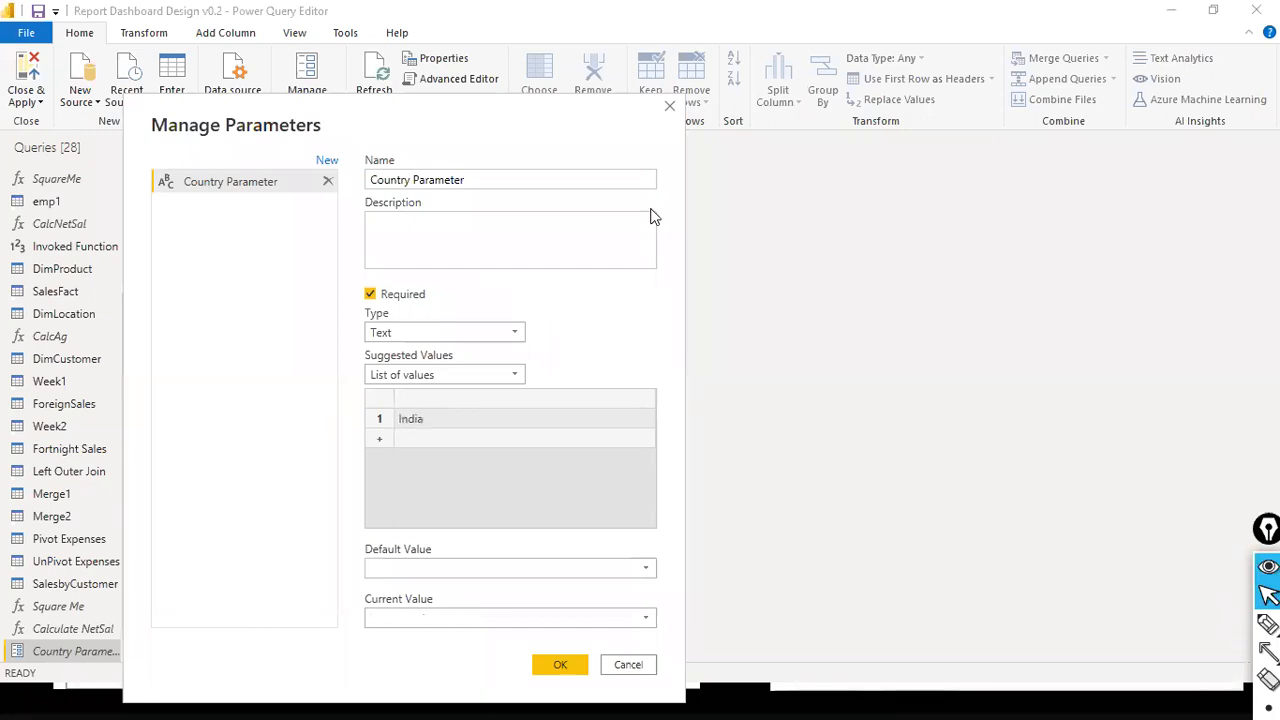
pyautogui.click(420, 438)
pyautogui.write('Uni')
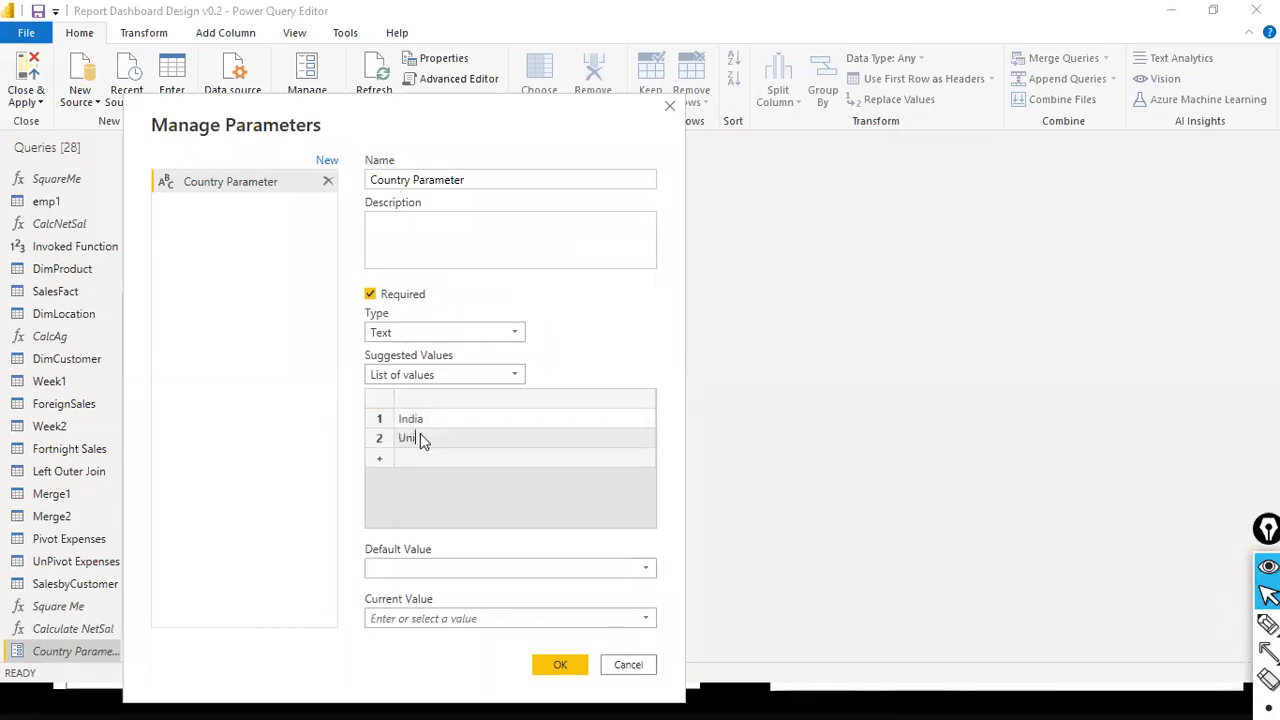
pyautogui.write('ted States')
pyautogui.press('Return')
pyautogui.click(428, 461)
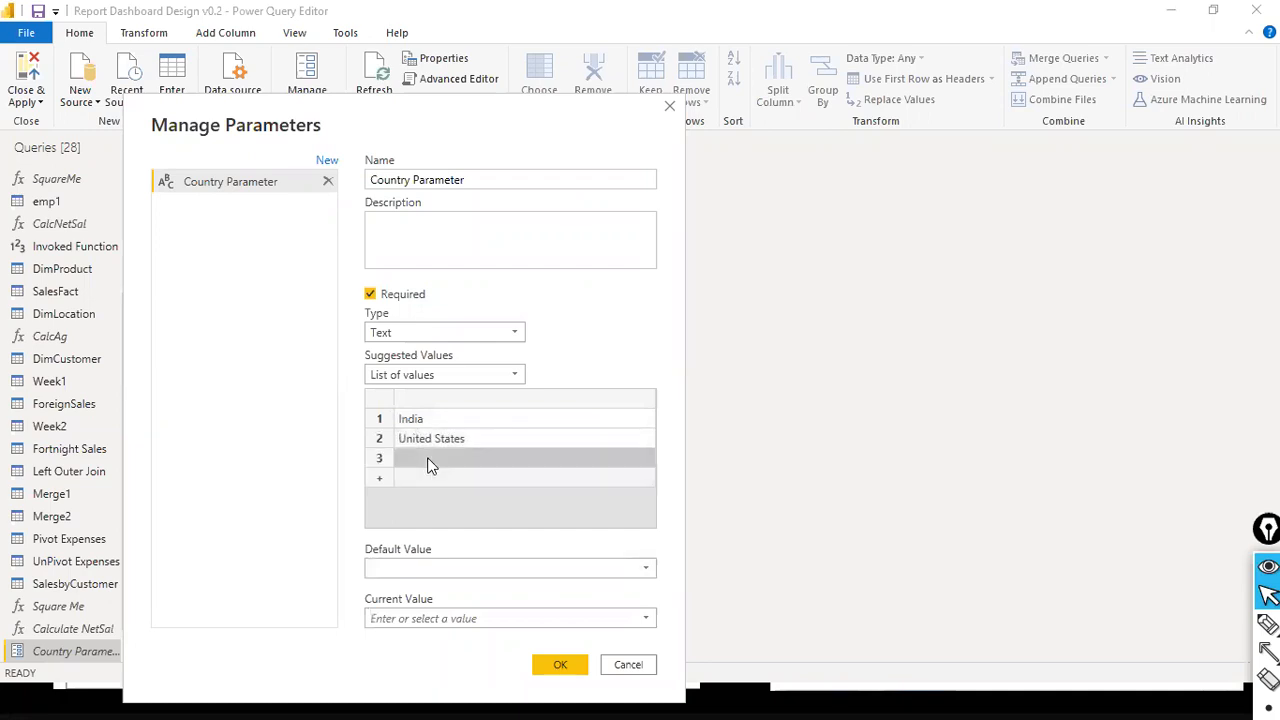
pyautogui.write('er')
pyautogui.press('BackSpace')
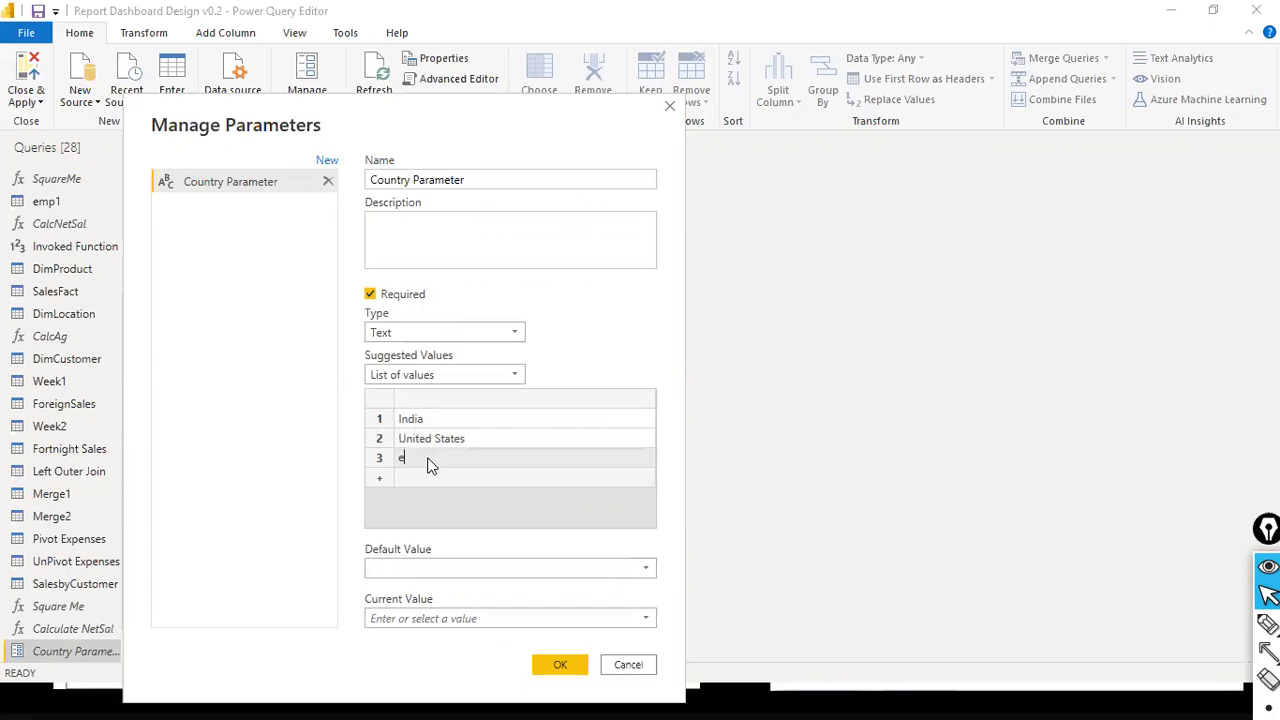
pyautogui.write('Germany')
# - Rename the parameter as APAC Region
pyautogui.click(514, 178)
pyautogui.hotkey('ctrl', 'a')
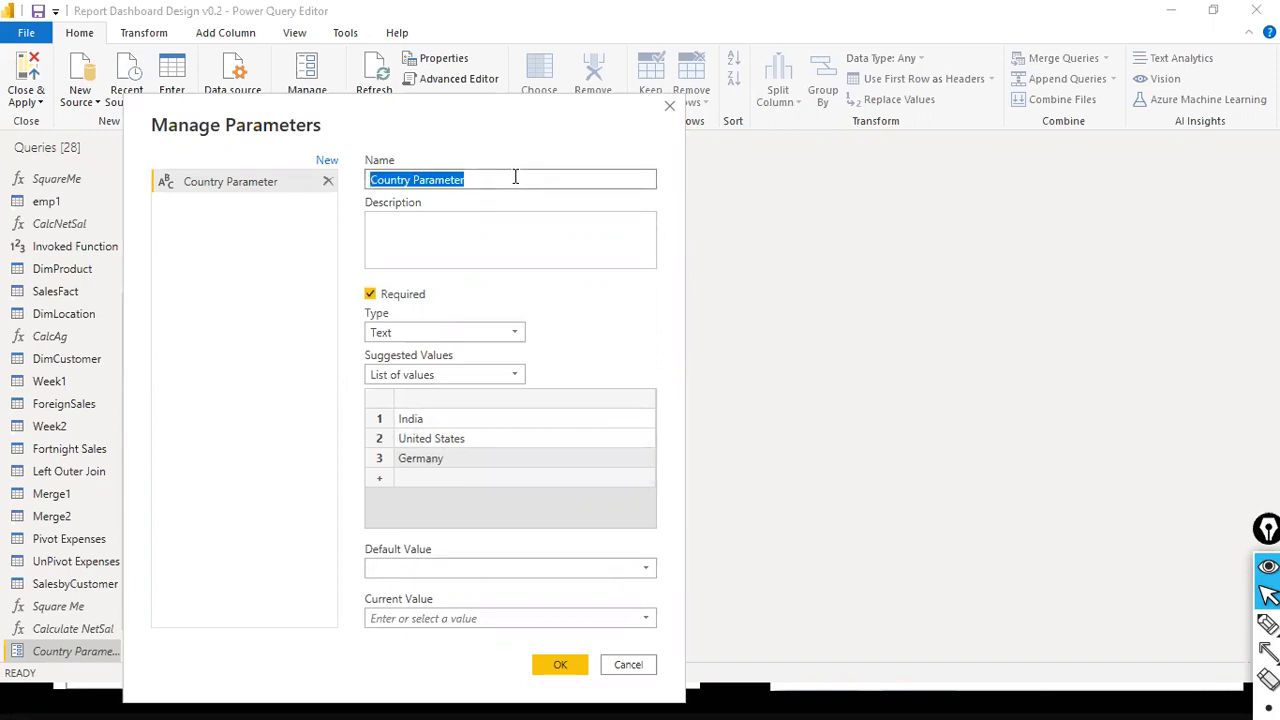
pyautogui.write('Re')
pyautogui.press('BackSpace')
pyautogui.write('egion')
pyautogui.press('BackSpace')
pyautogui.press('BackSpace')
pyautogui.press('BackSpace')
pyautogui.press('BackSpace')
pyautogui.press('BackSpace')
pyautogui.press('BackSpace')
pyautogui.write('A')
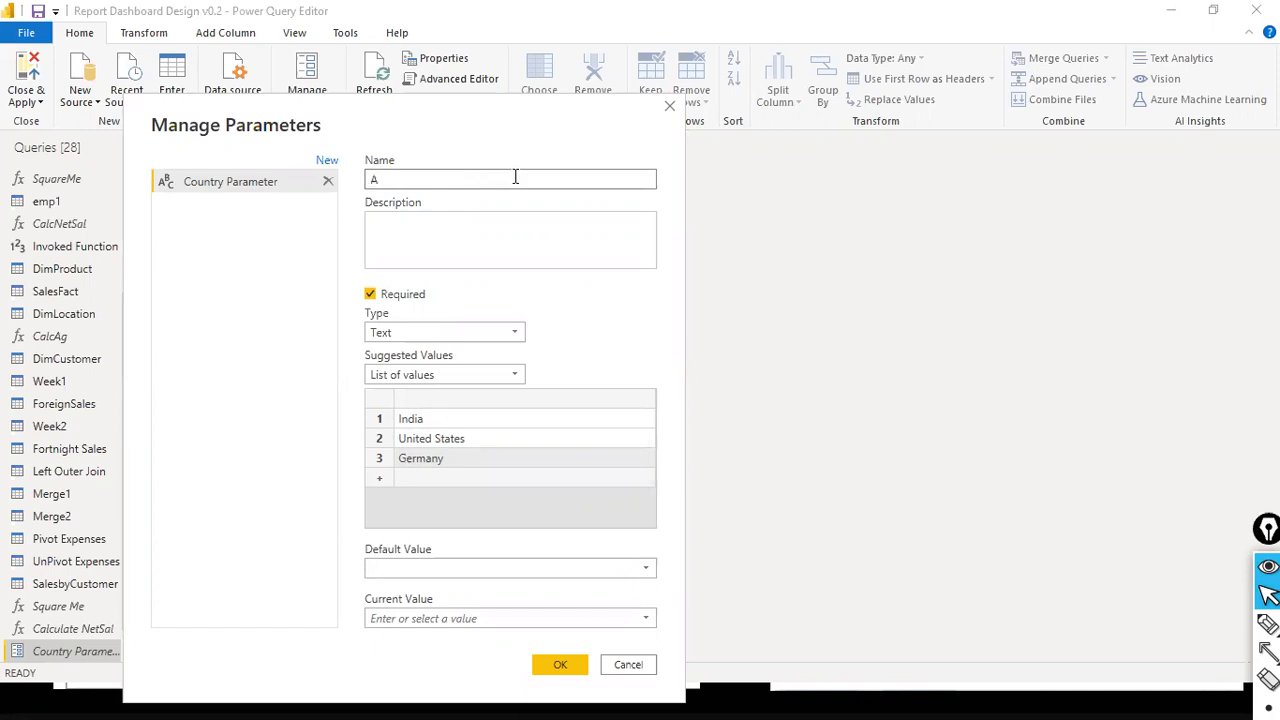
pyautogui.write('PAC Region')
# - Replace United States with China and Germany with Singapore in the parameter's list of values
pyautogui.click(476, 444)
pyautogui.click(478, 443)
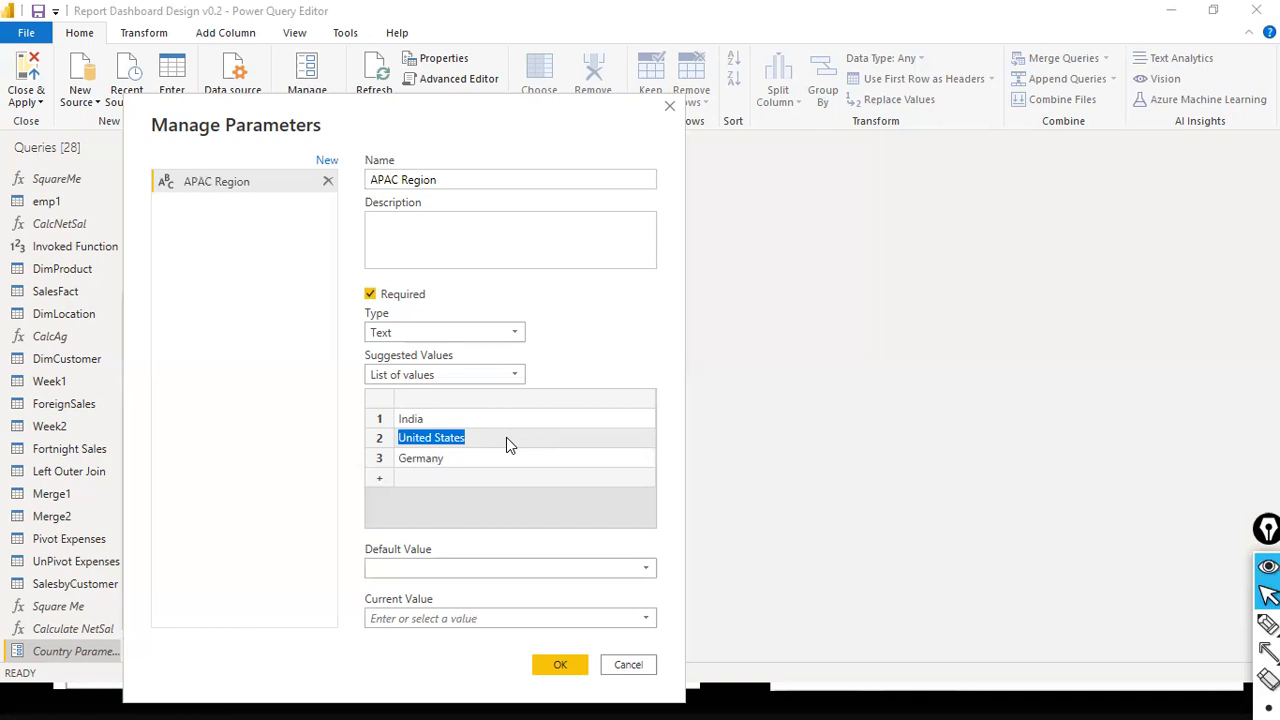
pyautogui.write('China')
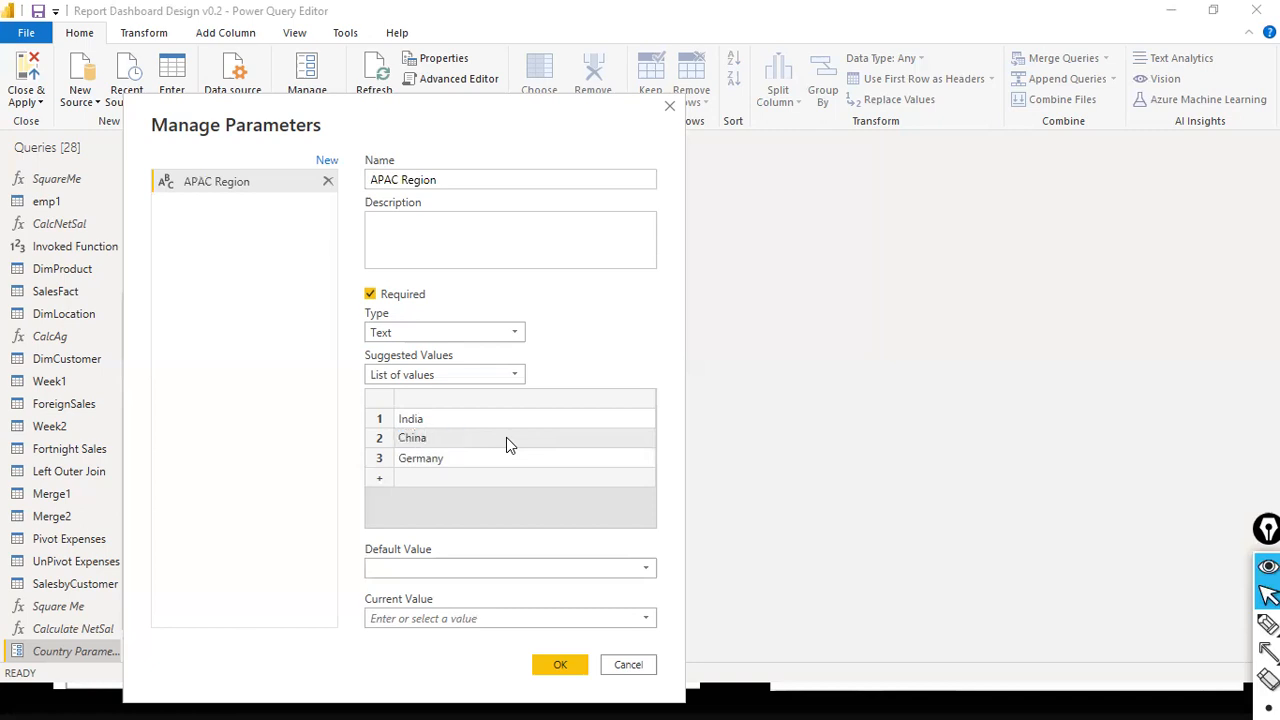
pyautogui.click(465, 462)
pyautogui.click(465, 462)
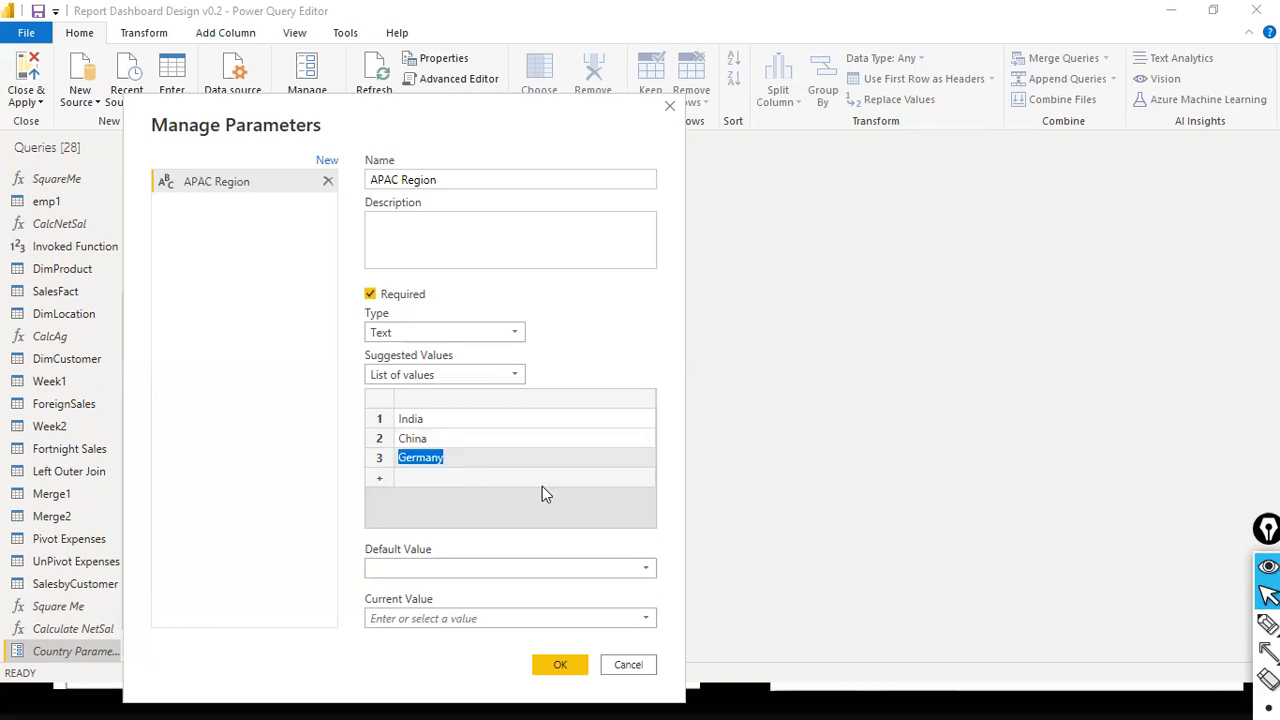
pyautogui.write('Srilana')
pyautogui.press('BackSpace')
pyautogui.write('ka')
pyautogui.hotkey('ctrl', 'a')
pyautogui.write('Sing')
pyautogui.write('poore')
pyautogui.press('BackSpace')
pyautogui.press('BackSpace')
pyautogui.press('BackSpace')
pyautogui.press('BackSpace')
pyautogui.write('ore')
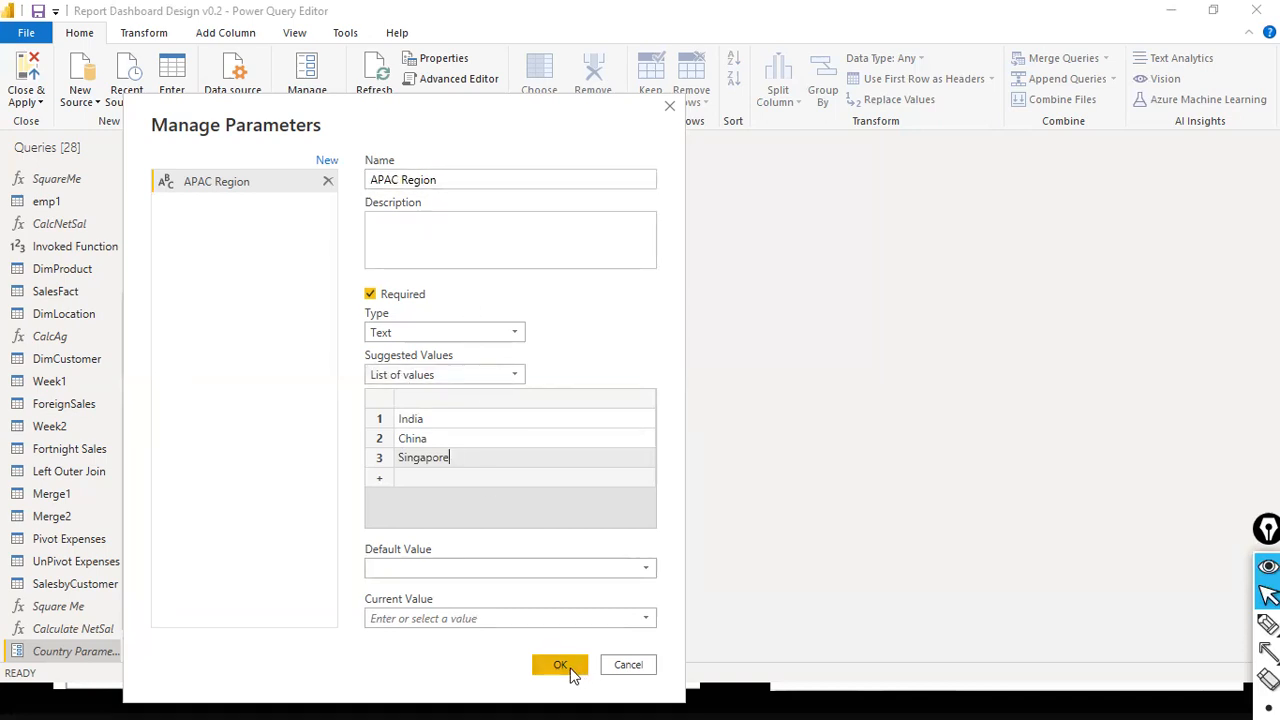
# - Set both the default value and the current value of APAC Region to India and apply the parameter settings
pyautogui.click(645, 572)
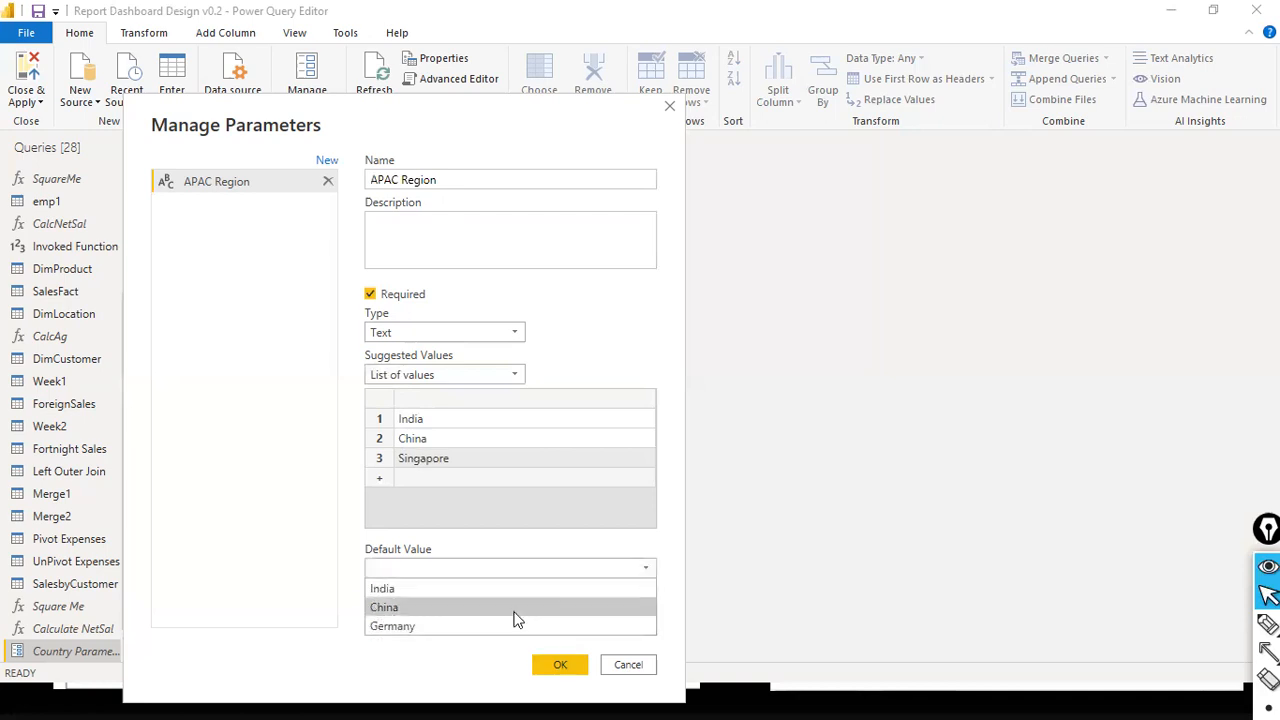
pyautogui.click(522, 590)
pyautogui.click(510, 618)
pyautogui.click(645, 618)
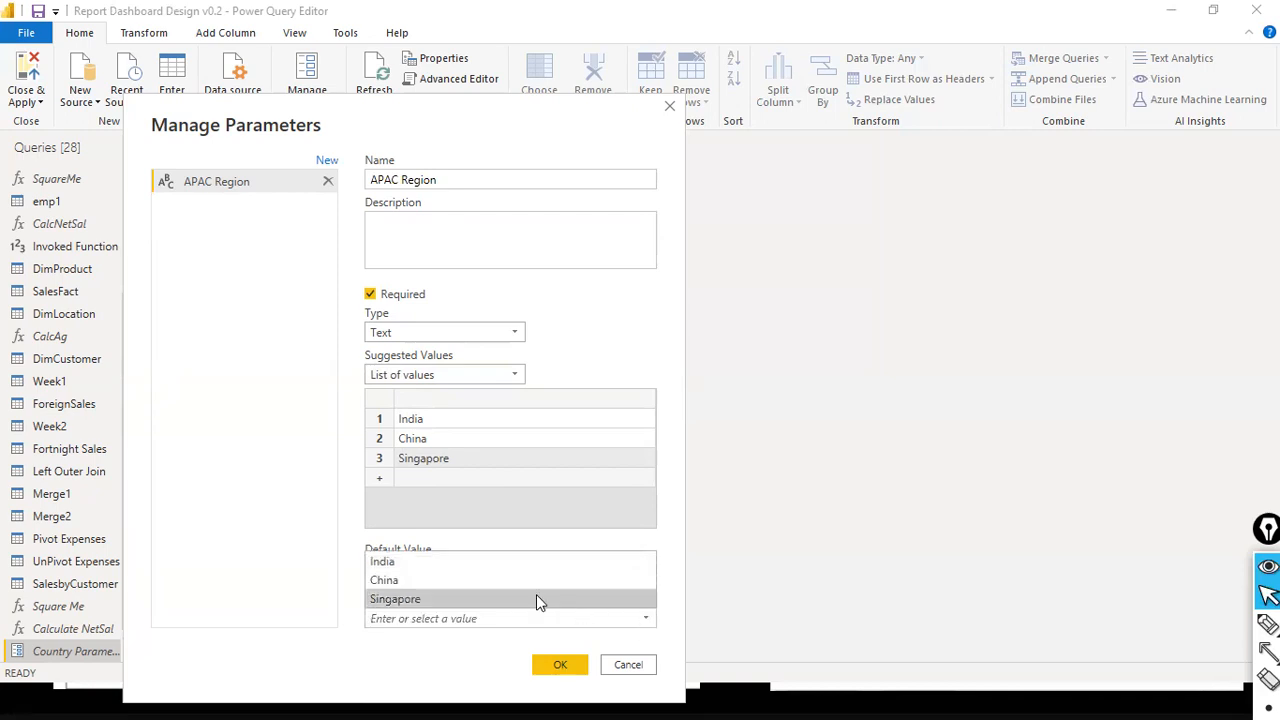
pyautogui.click(498, 572)
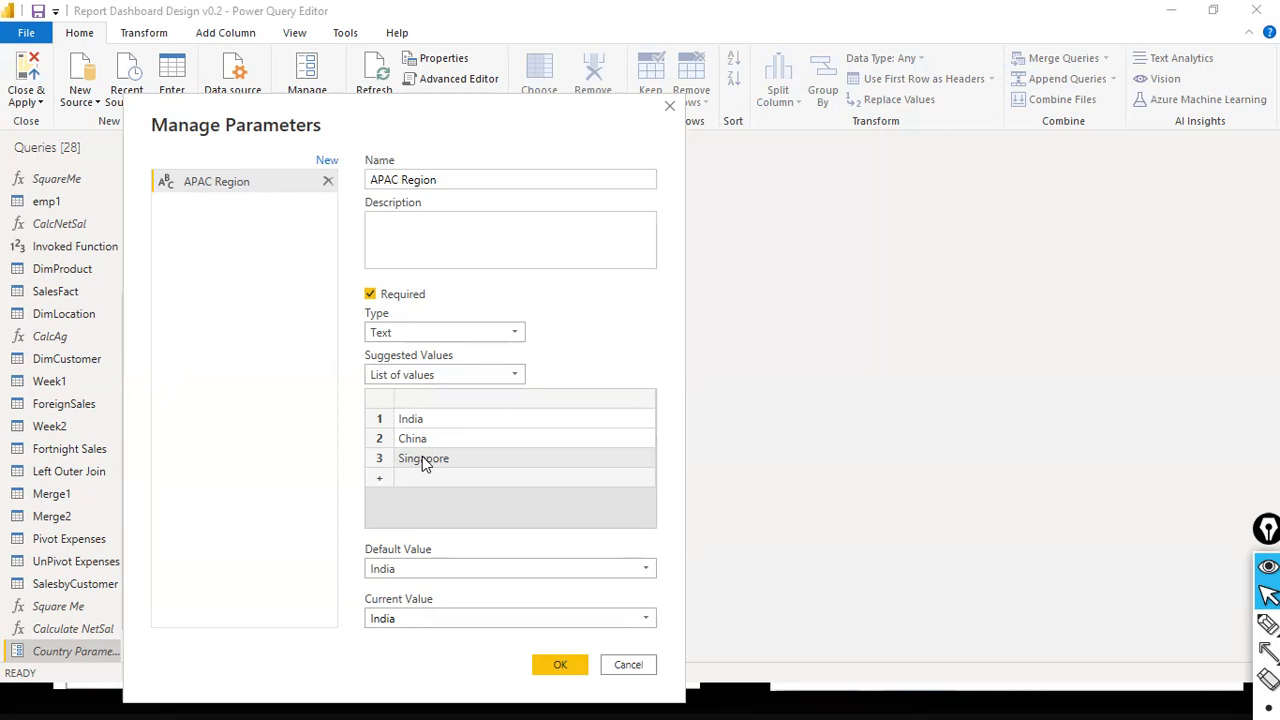
pyautogui.click(560, 666)
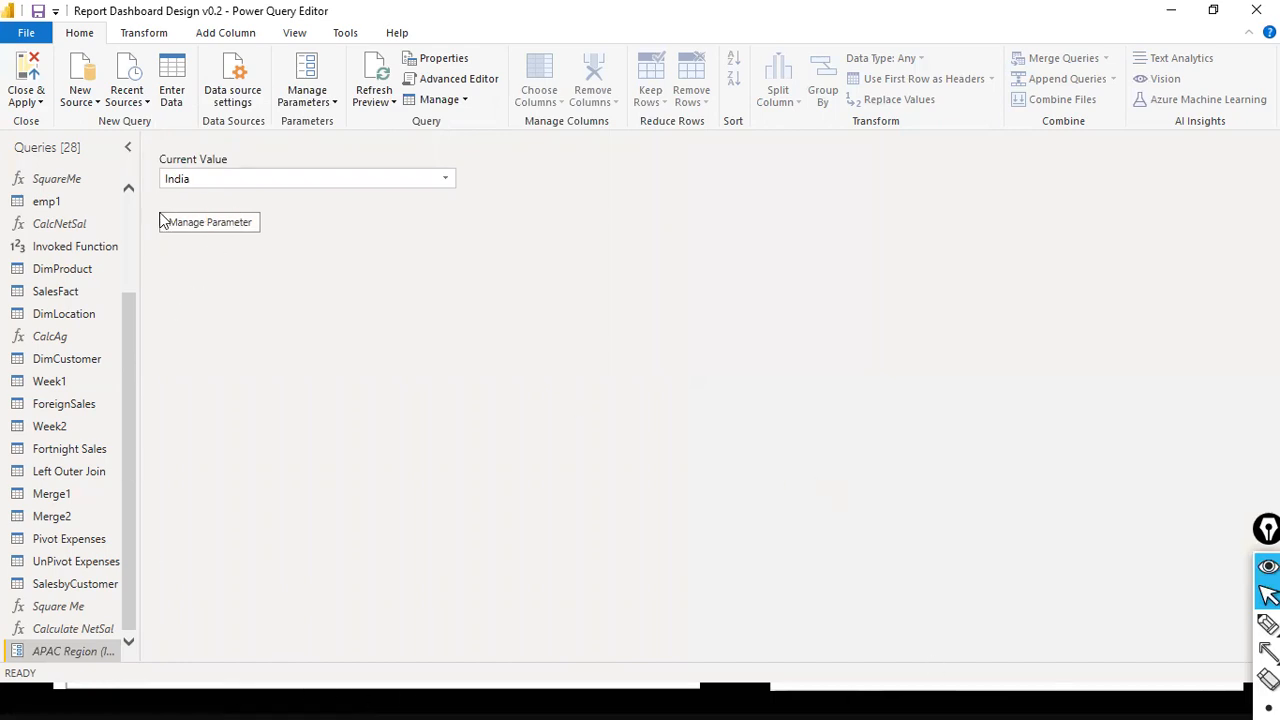
# - Clear the existing filter on the Country column of the sales_w04 query
pyautogui.scroll(3, 100, 243)
pyautogui.click(78, 204)
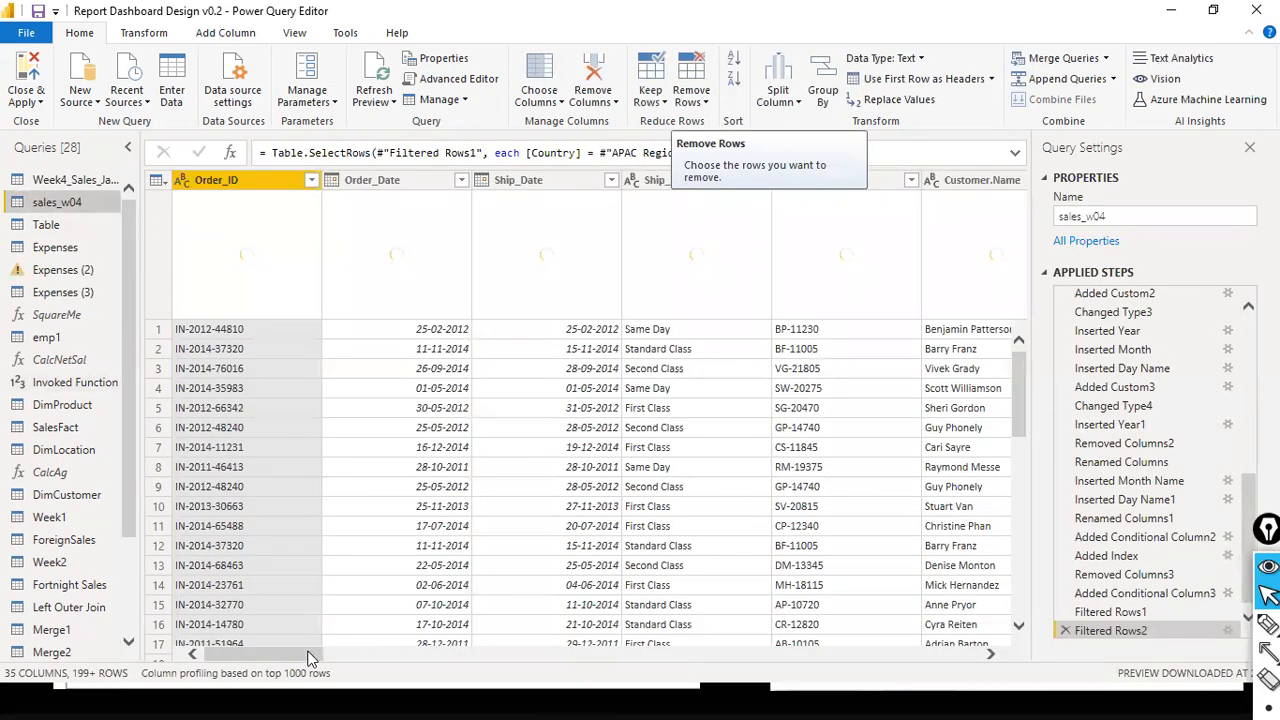
pyautogui.moveTo(310, 658); pyautogui.dragTo(474, 634)
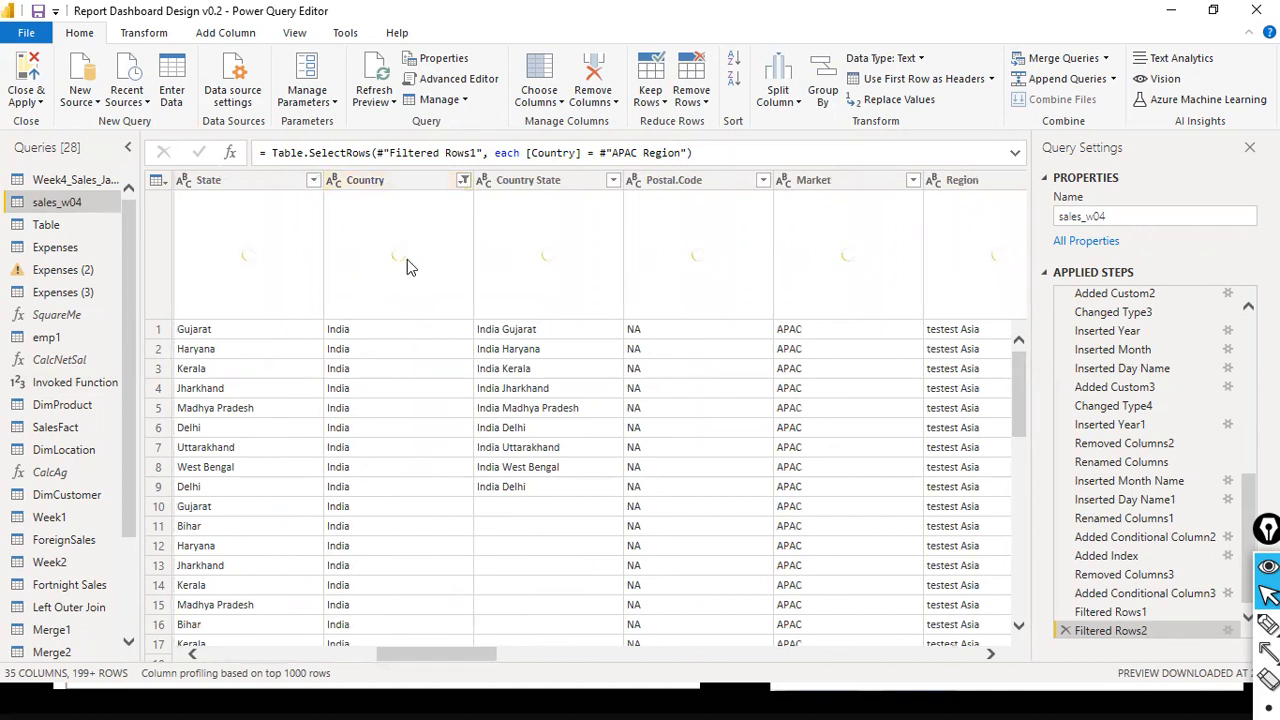
pyautogui.click(463, 181)
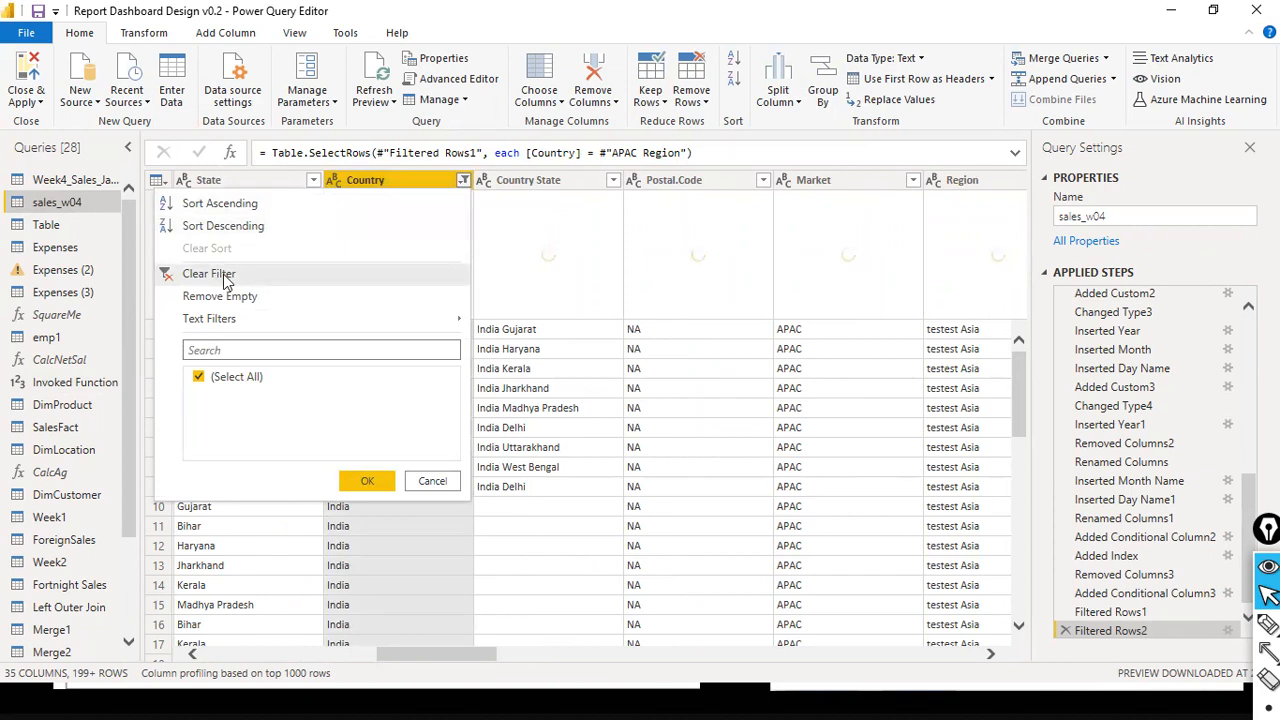
pyautogui.click(224, 277)
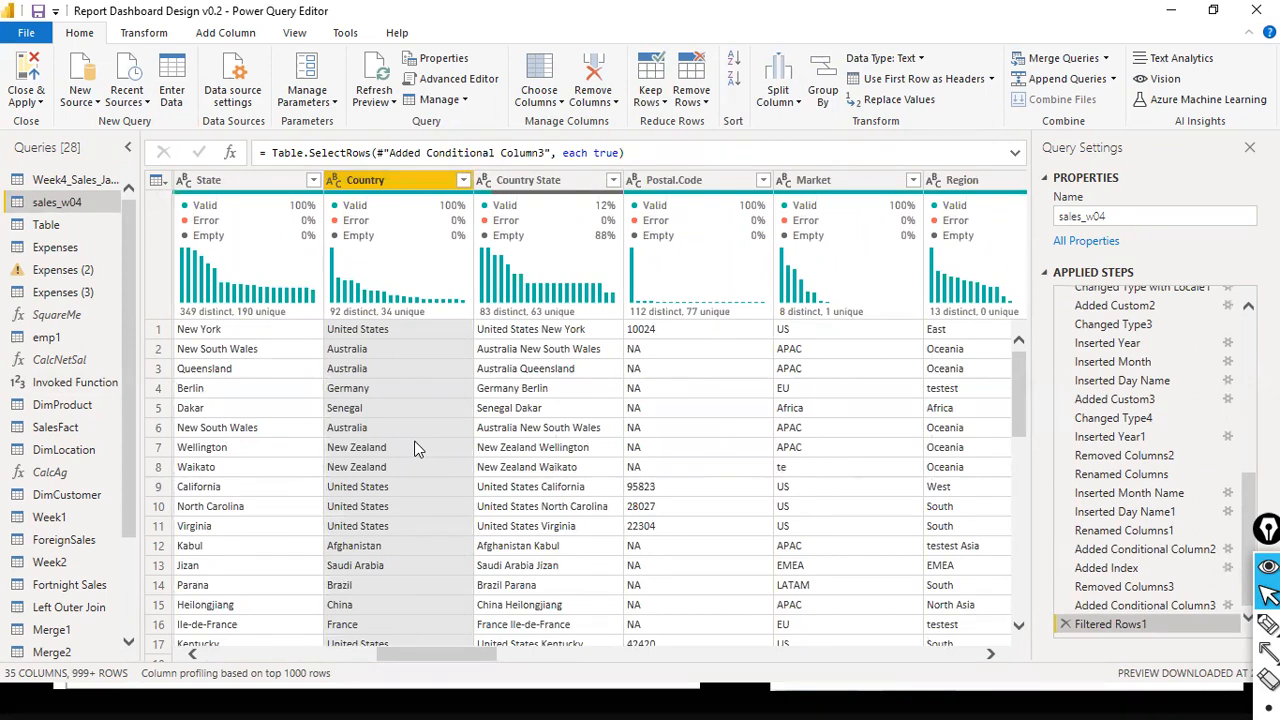
# - Open an equals text filter for the Country column of sales_w04
pyautogui.moveTo(435, 238)
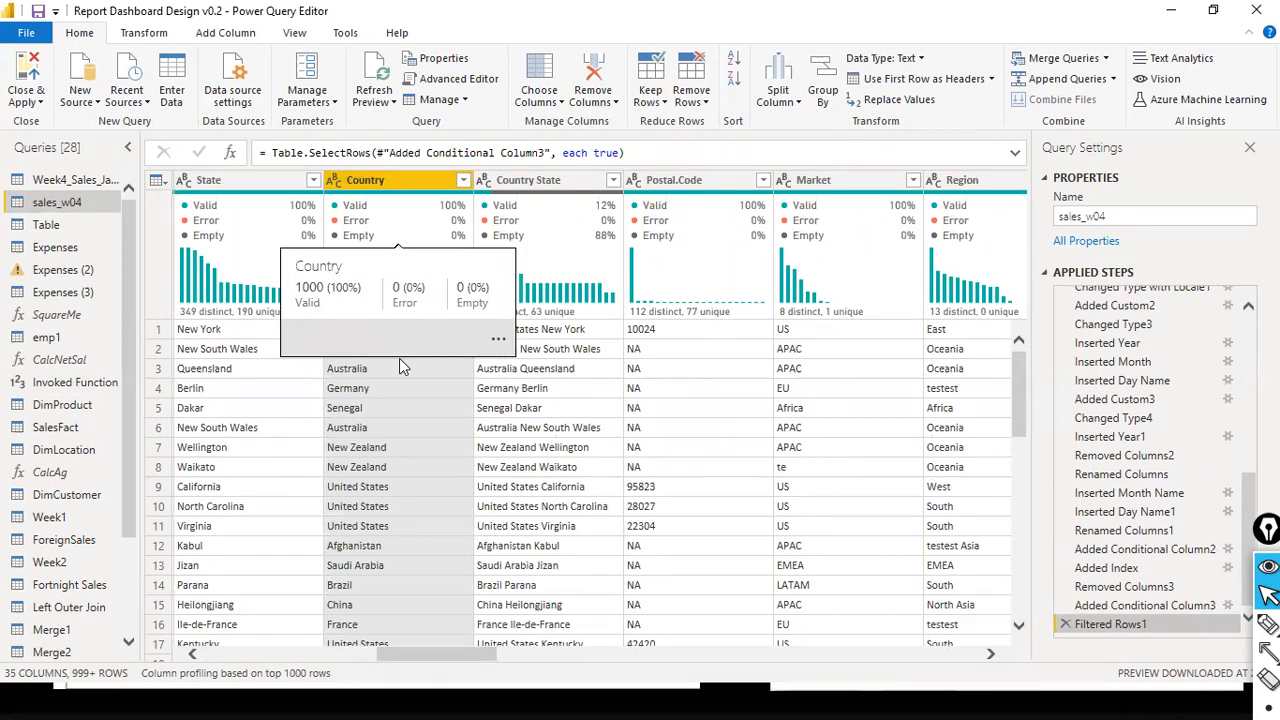
pyautogui.click(464, 181)
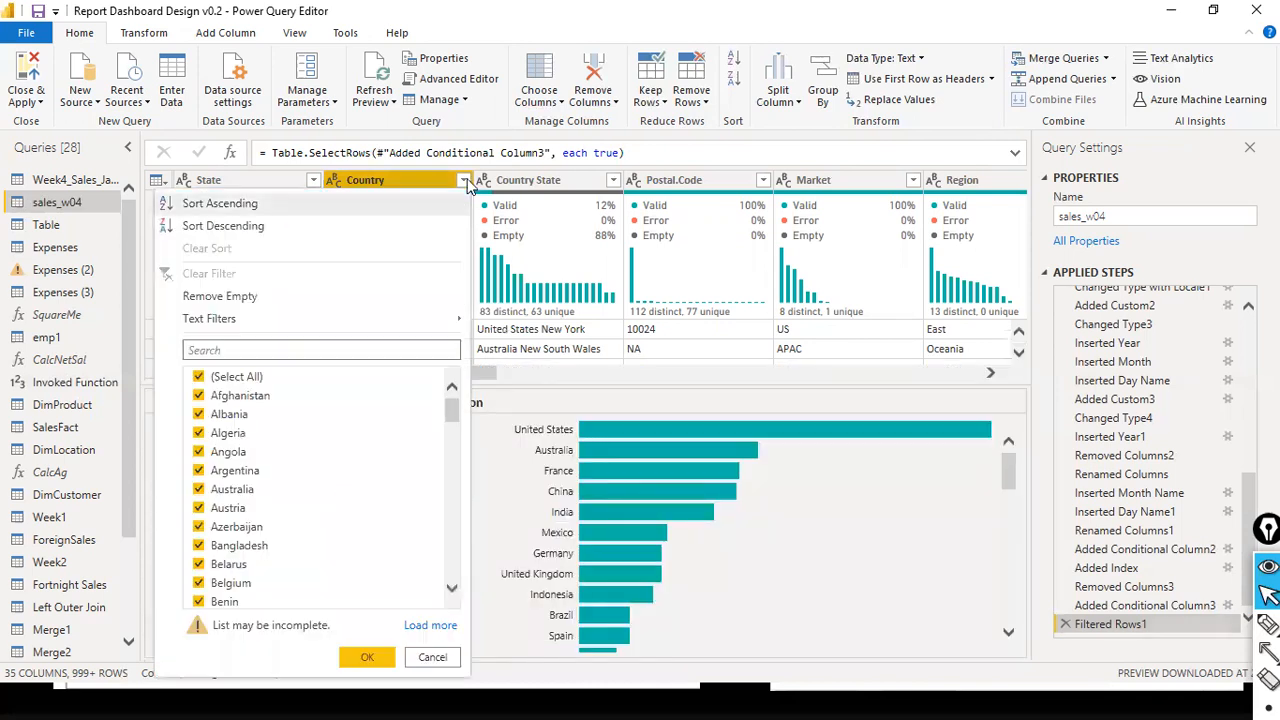
pyautogui.click(508, 325)
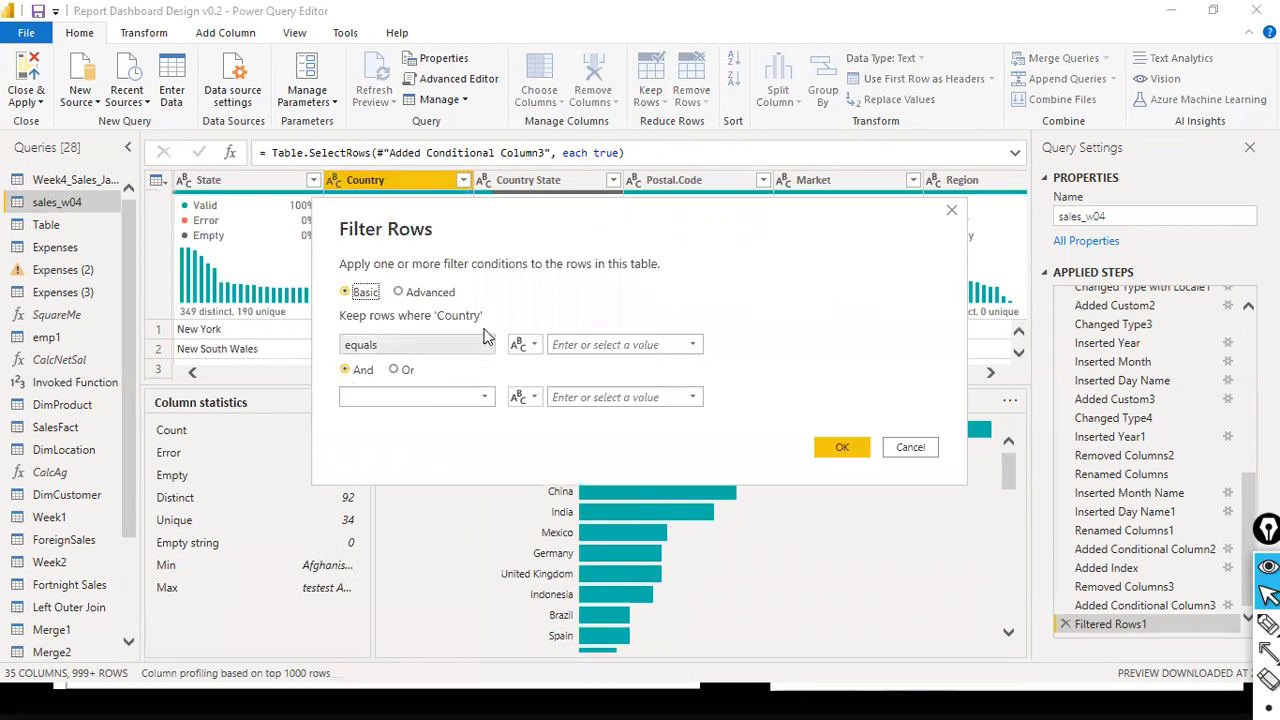
# - Draw red arrows to the Country name and the equals condition in the filter dialog, and return to the normal cursor
pyautogui.moveTo(513, 252); pyautogui.dragTo(471, 314)
pyautogui.moveTo(320, 314); pyautogui.dragTo(349, 336)
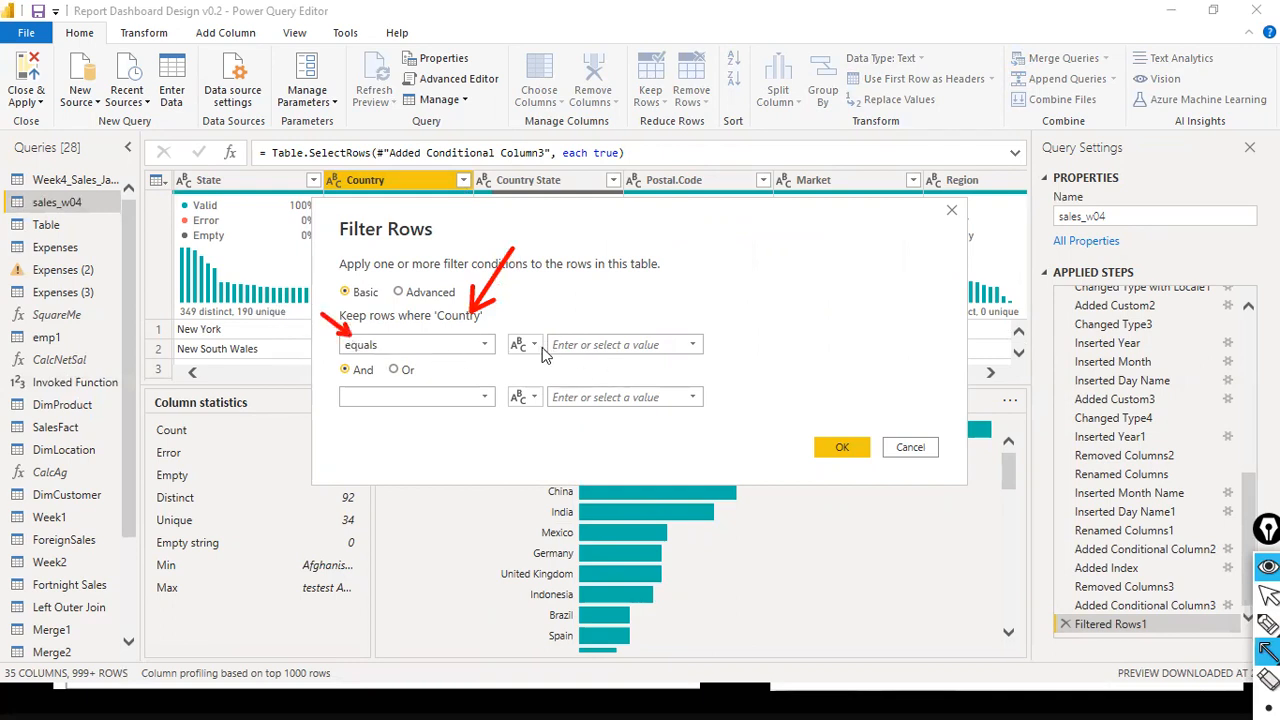
pyautogui.hotkey('ctrl', 'shift', '2')
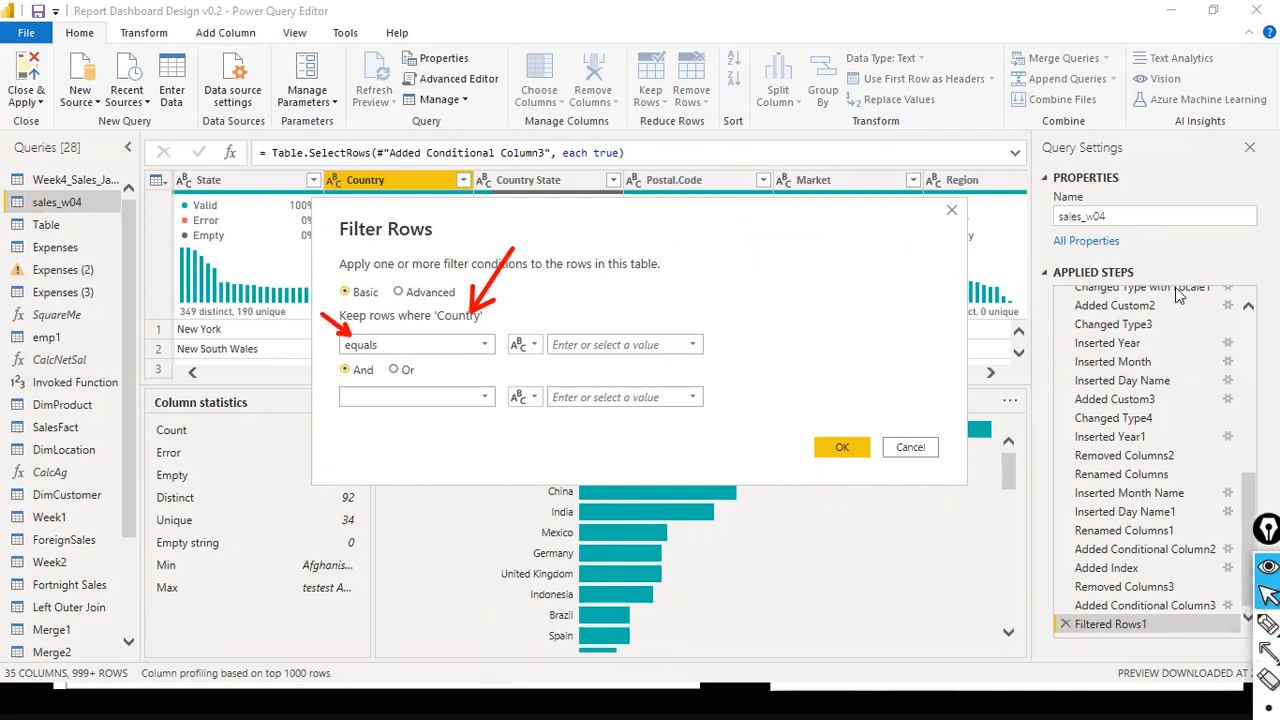
# - Filter the rows where Country equals the APAC Region parameter
pyautogui.click(533, 346)
pyautogui.click(640, 344)
pyautogui.click(700, 352)
pyautogui.click(694, 350)
pyautogui.click(697, 350)
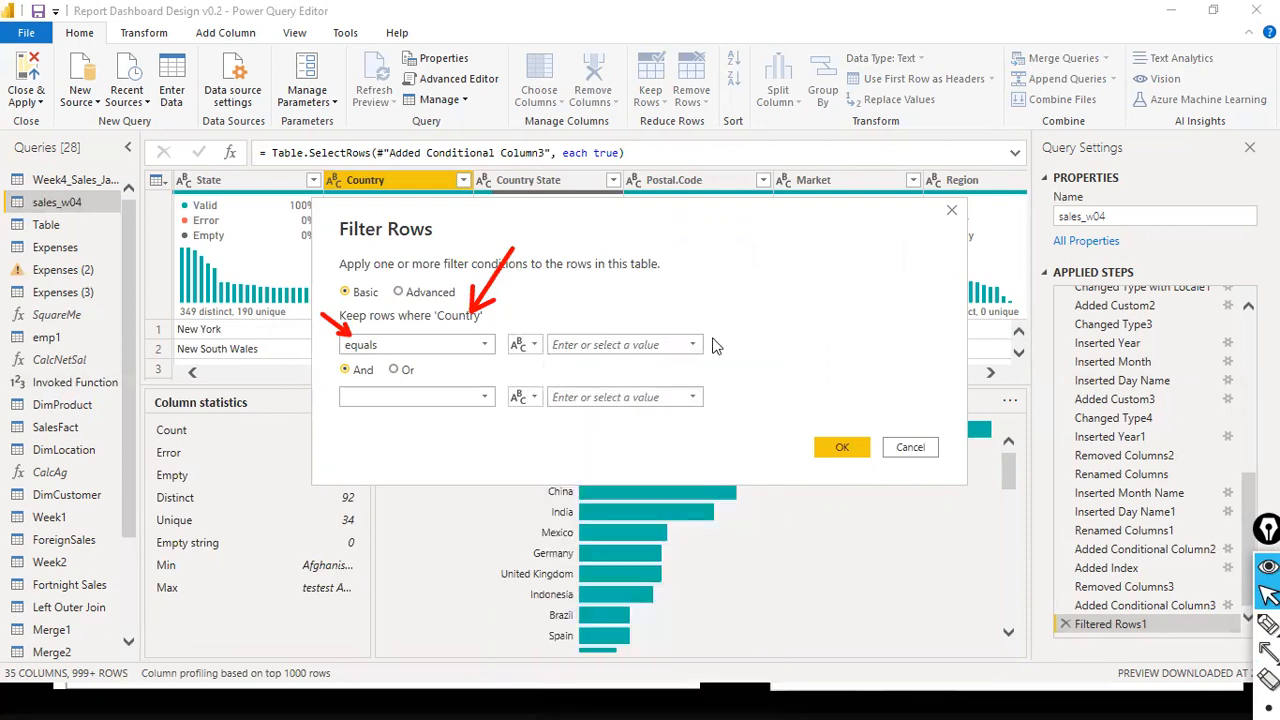
pyautogui.click(533, 347)
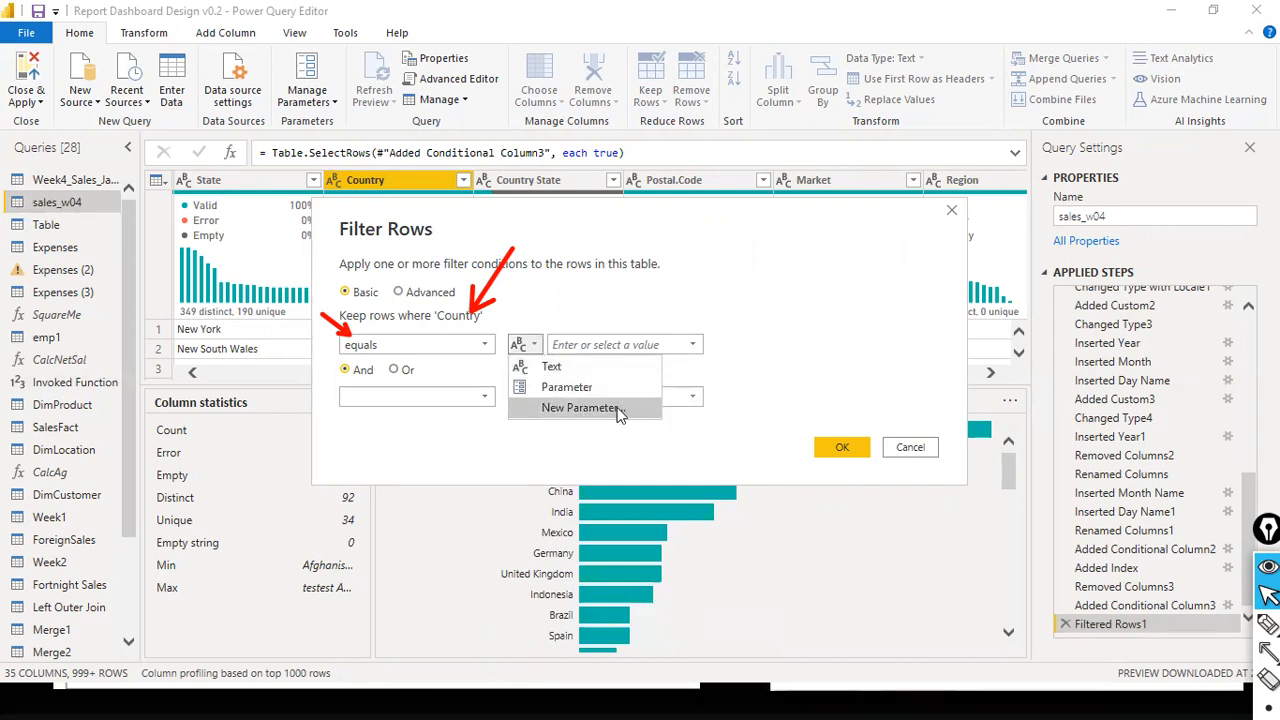
pyautogui.click(555, 388)
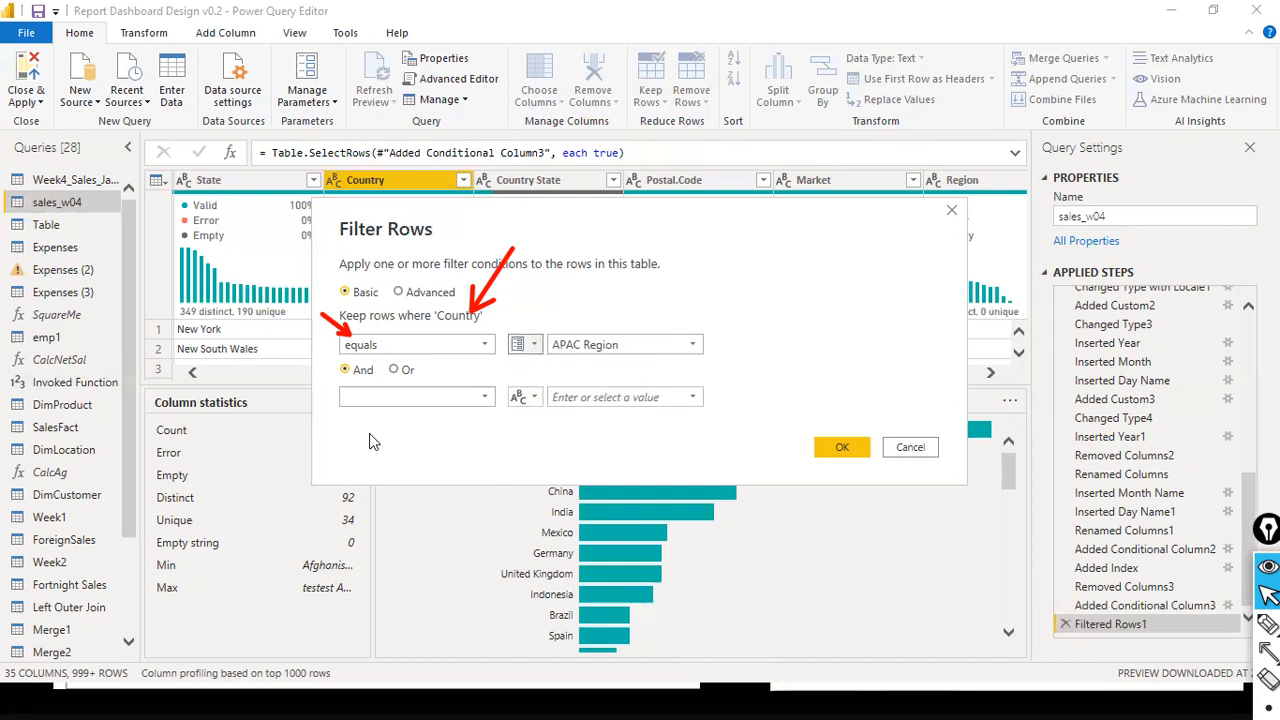
pyautogui.click(692, 346)
pyautogui.click(692, 346)
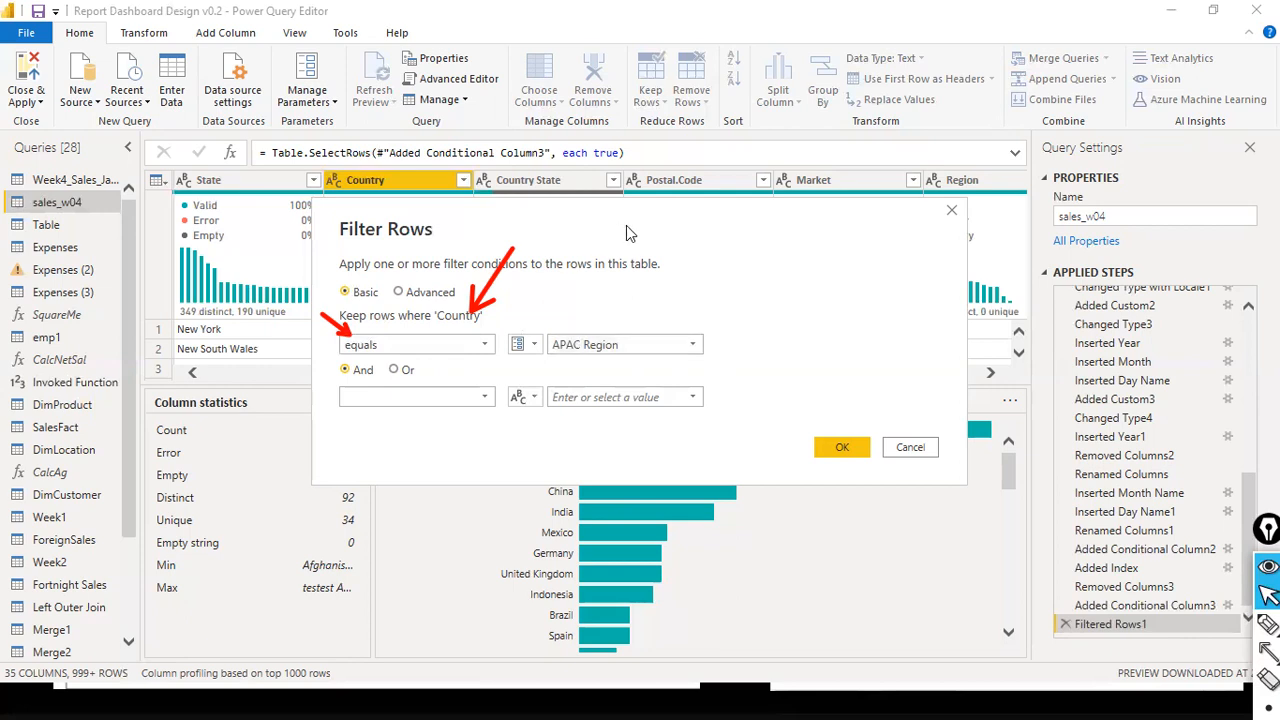
pyautogui.click(858, 446)
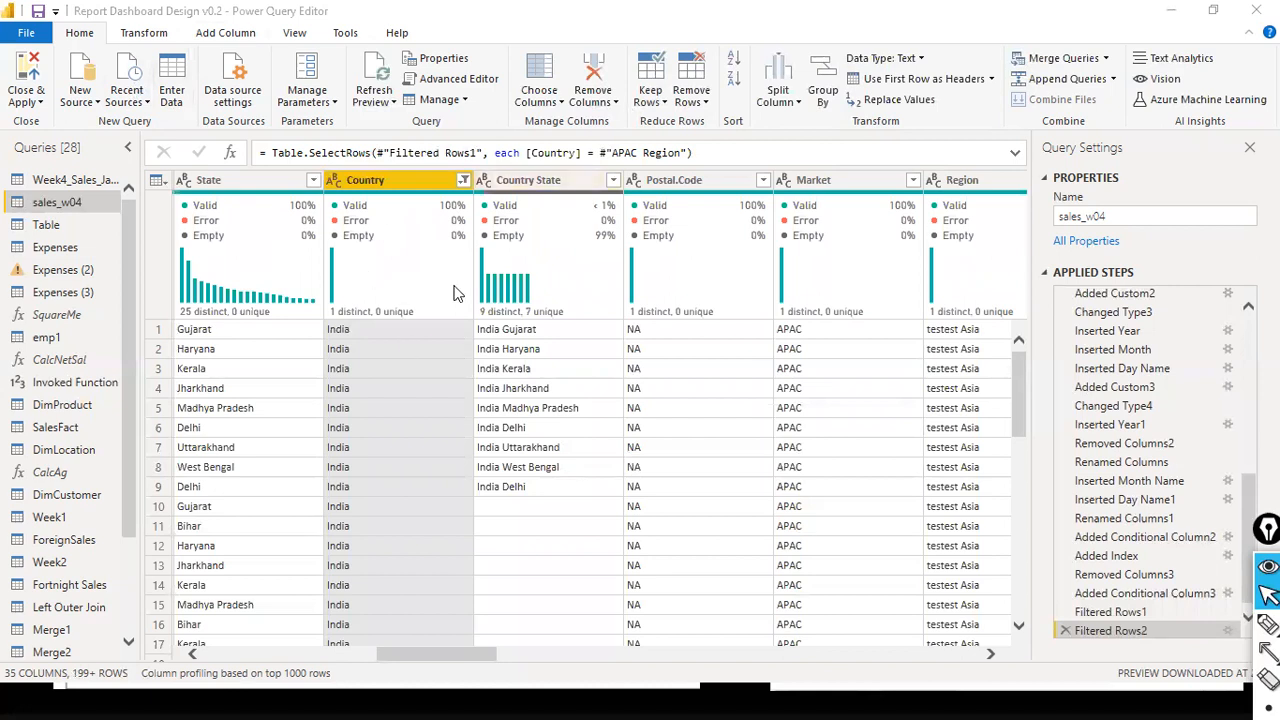
pyautogui.moveTo(455, 293)
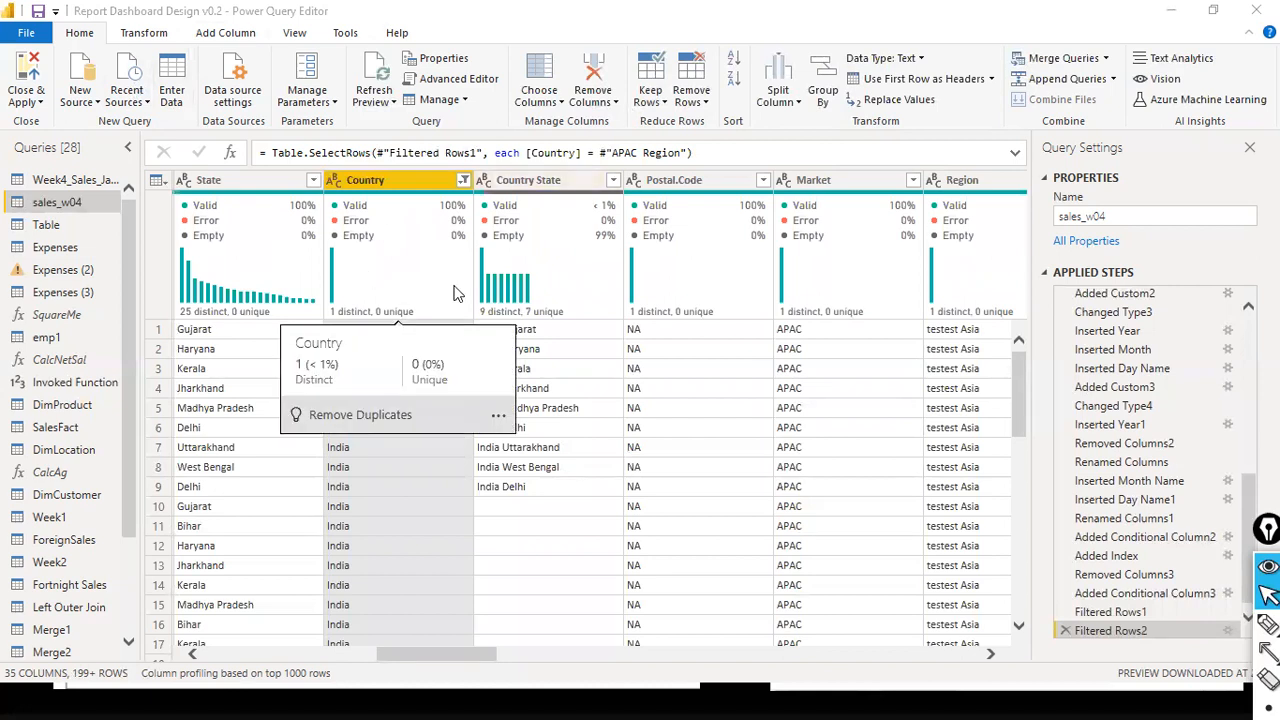
# - Close the query editor and apply the APAC Region filter changes to the report
pyautogui.click(40, 102)
pyautogui.click(42, 126)
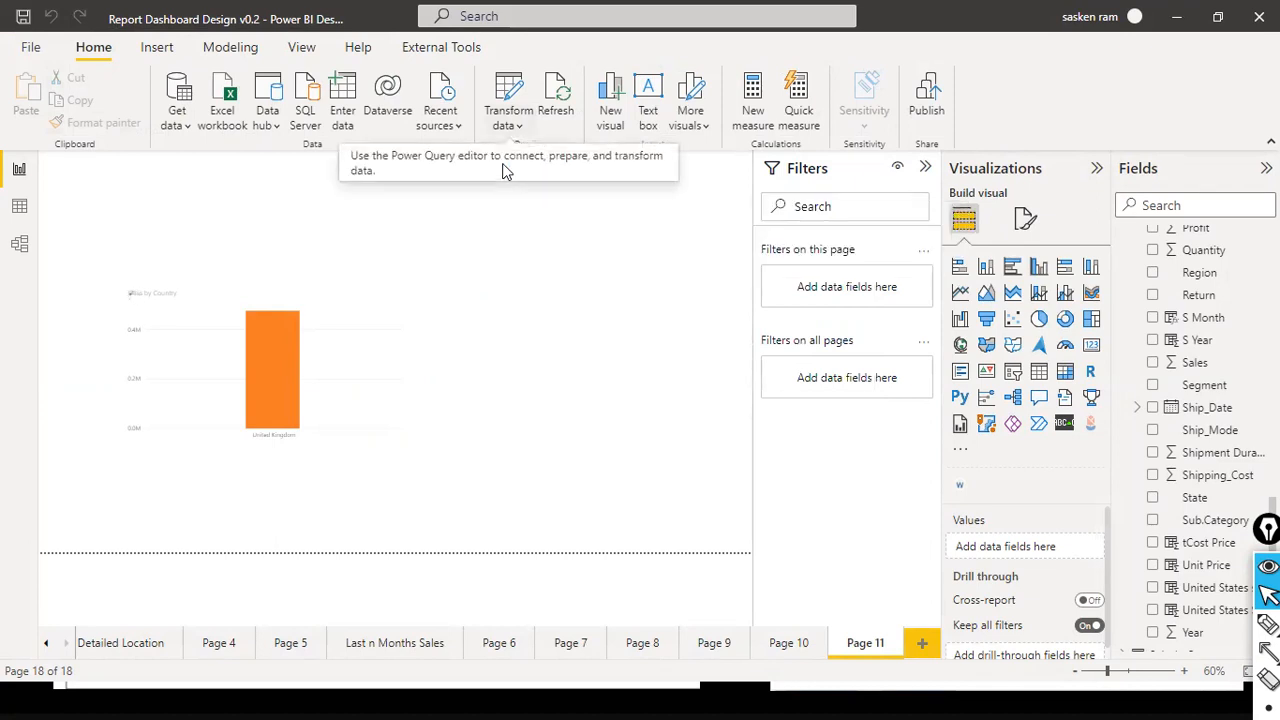
# - Set the APAC Region parameter to China from the report view and reload the data
pyautogui.click(508, 120)
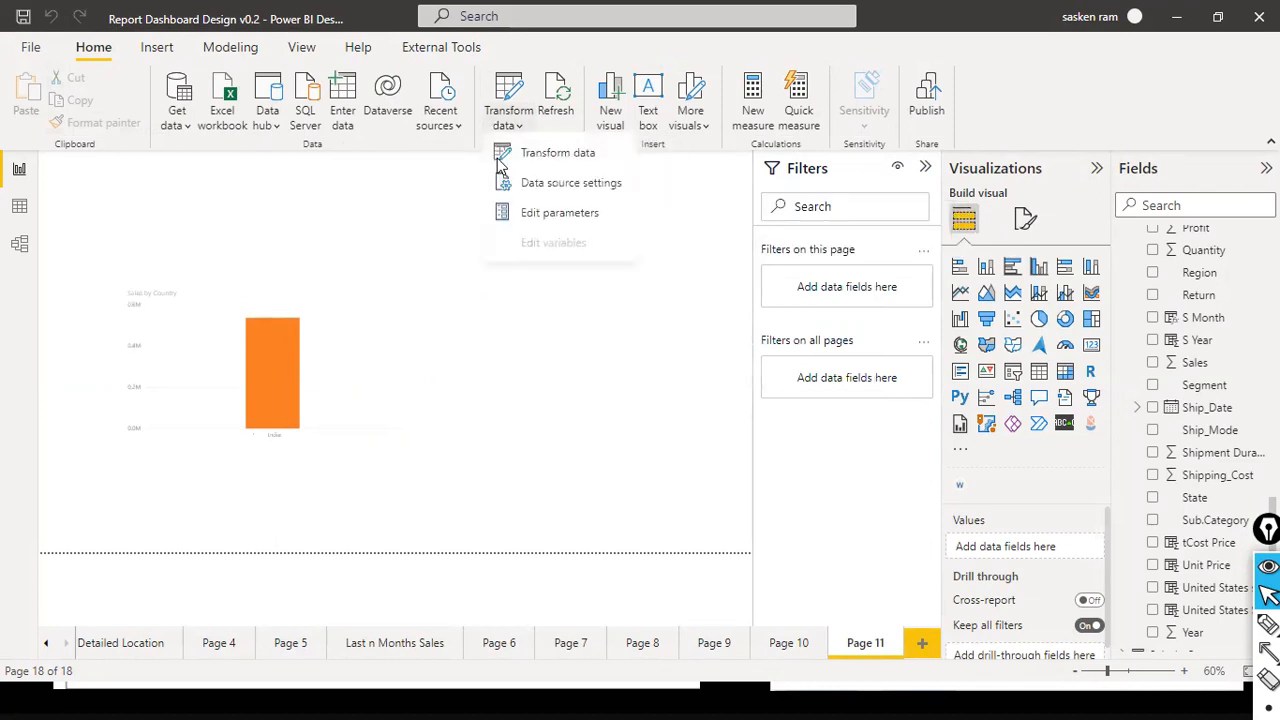
pyautogui.click(540, 218)
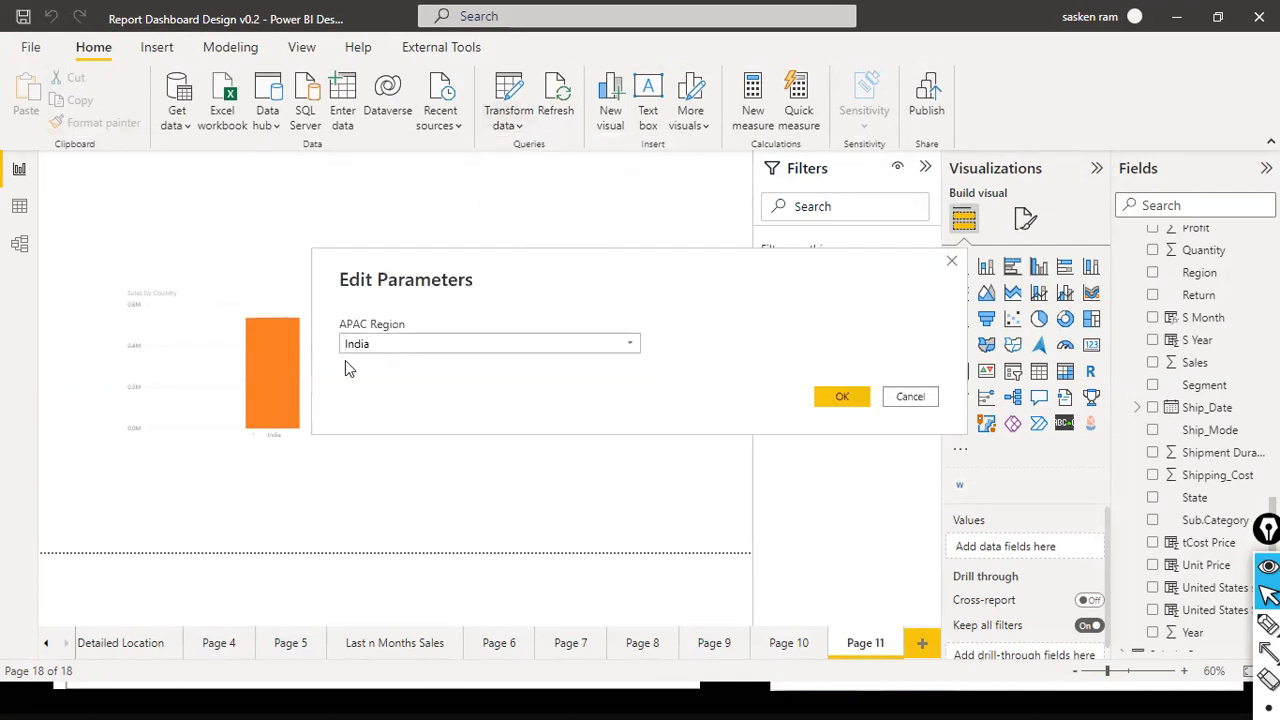
pyautogui.click(633, 345)
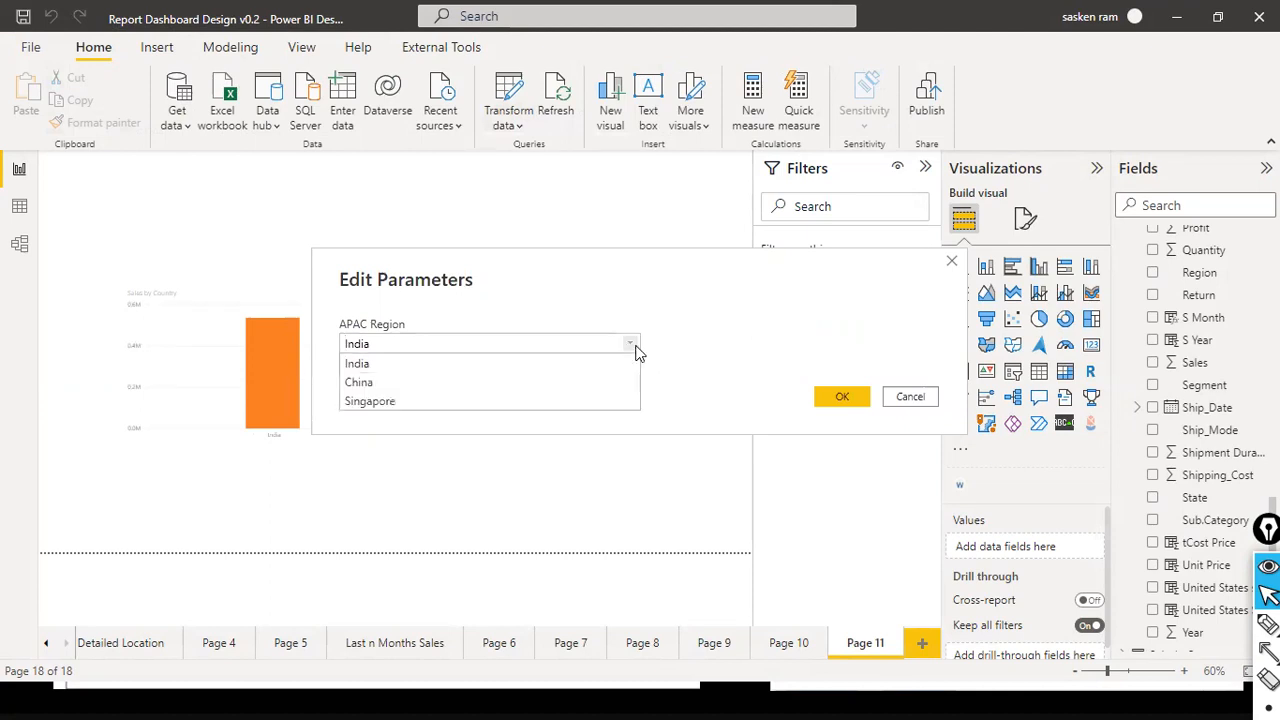
pyautogui.click(430, 385)
pyautogui.click(830, 396)
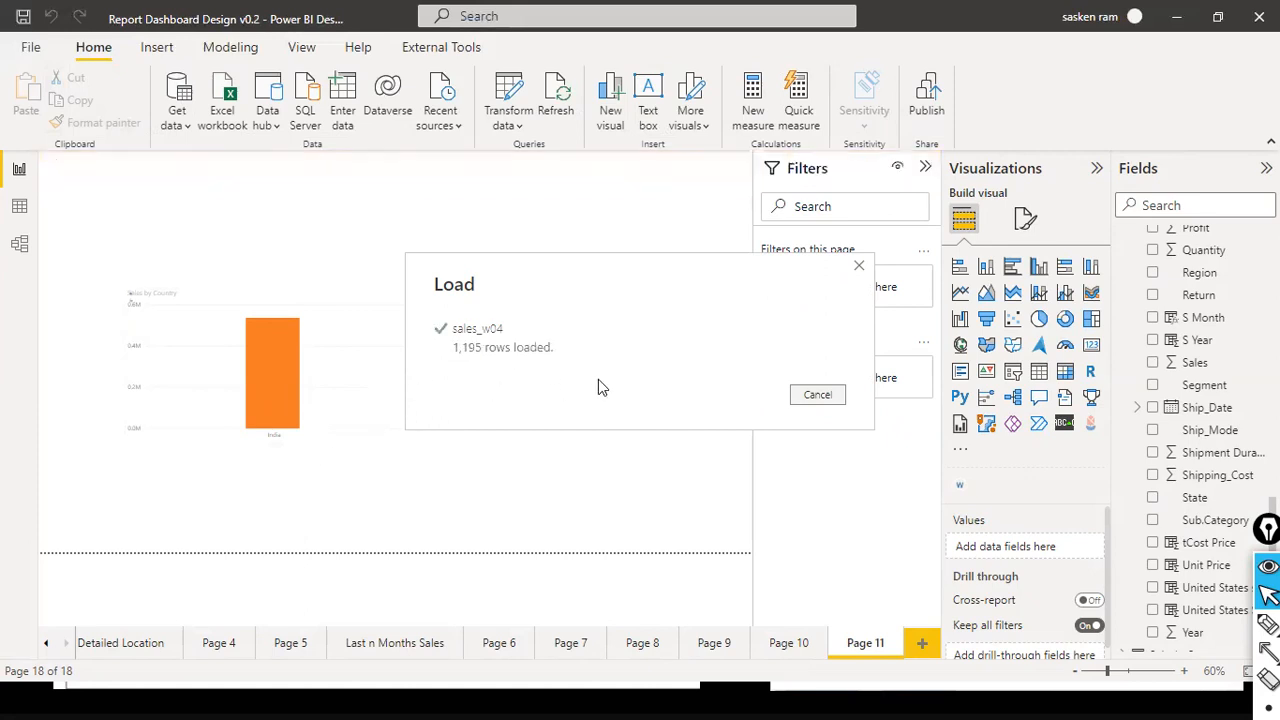
pyautogui.click(807, 394)
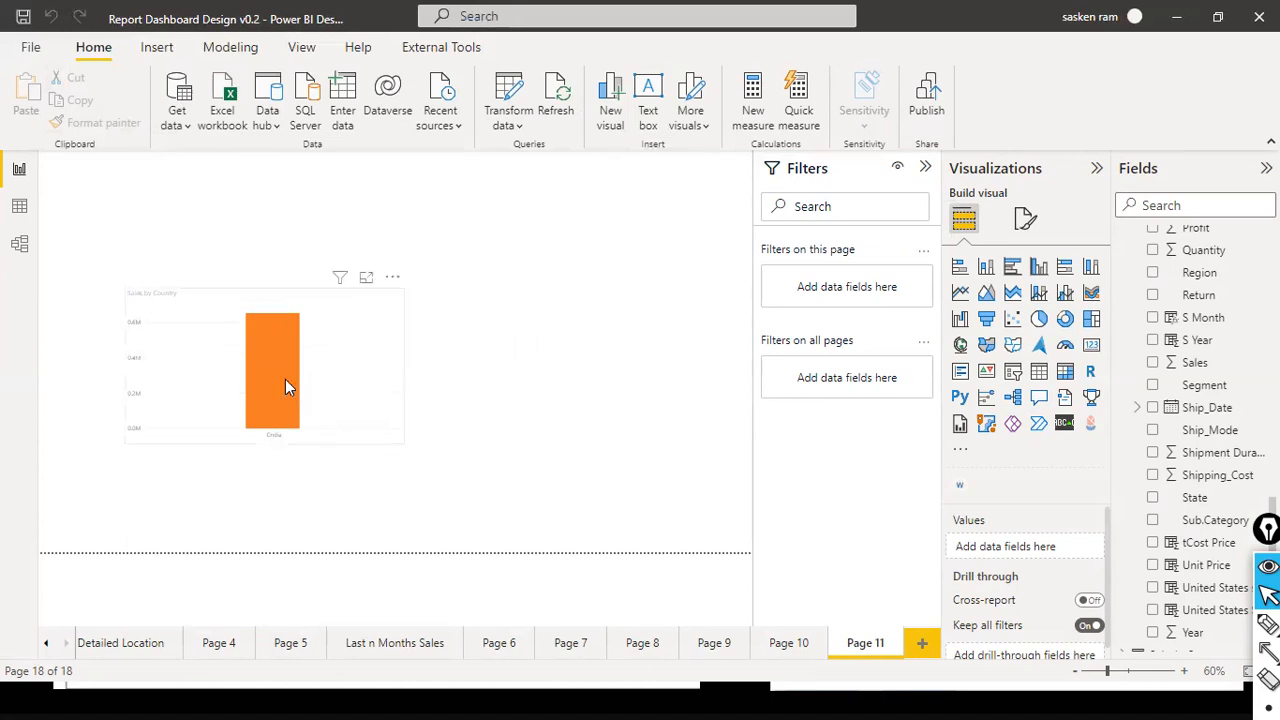
pyautogui.moveTo(285, 380)
# - Reopen the Power Query Editor from the report view
pyautogui.click(509, 112)
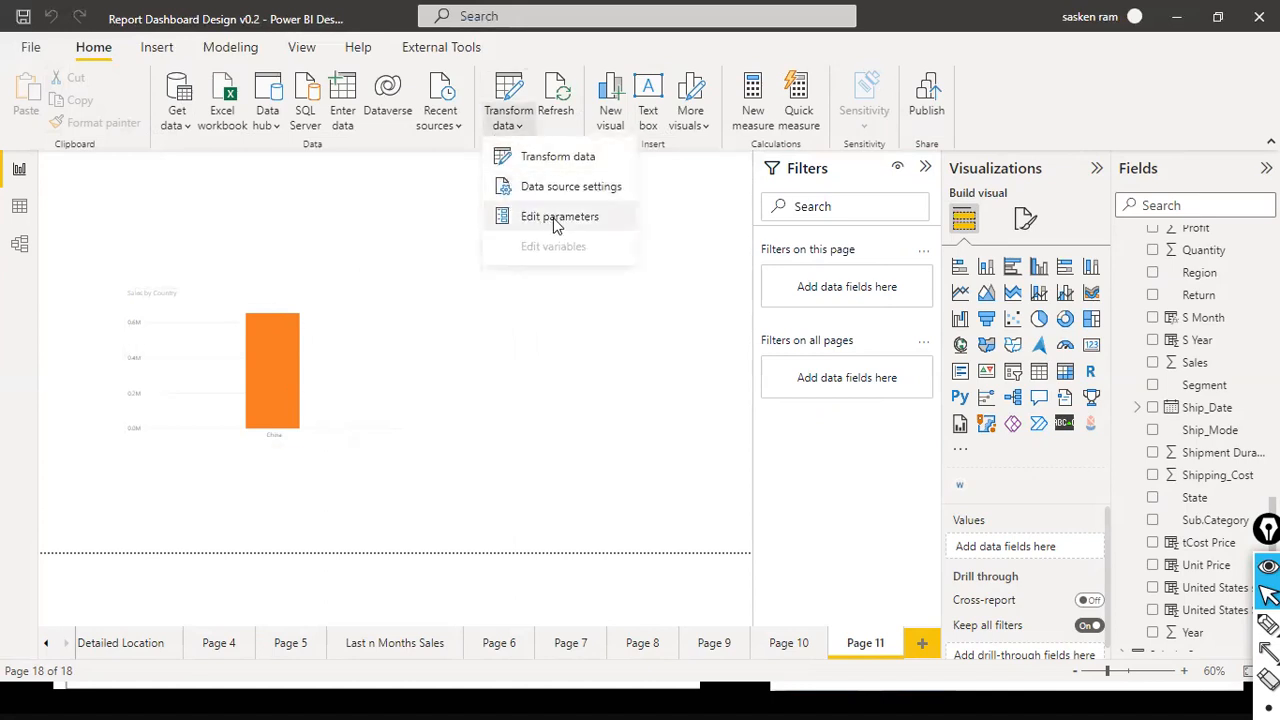
pyautogui.click(350, 214)
pyautogui.click(509, 115)
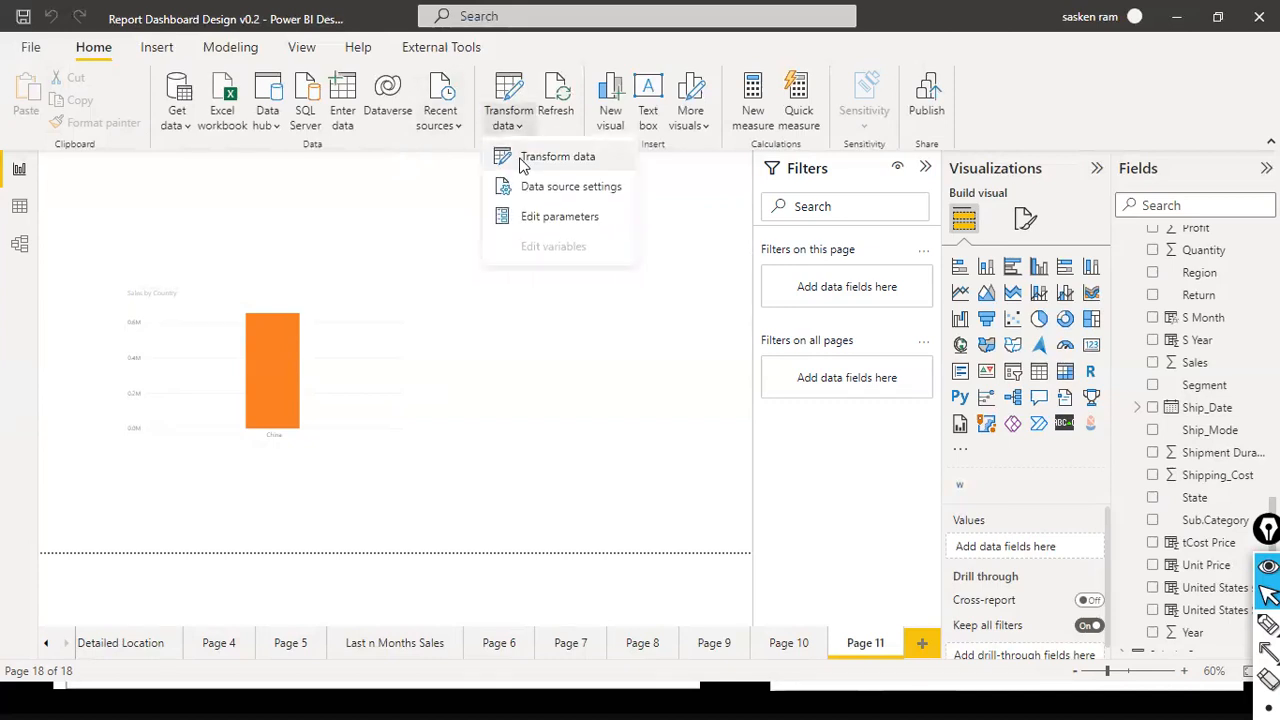
pyautogui.click(573, 163)
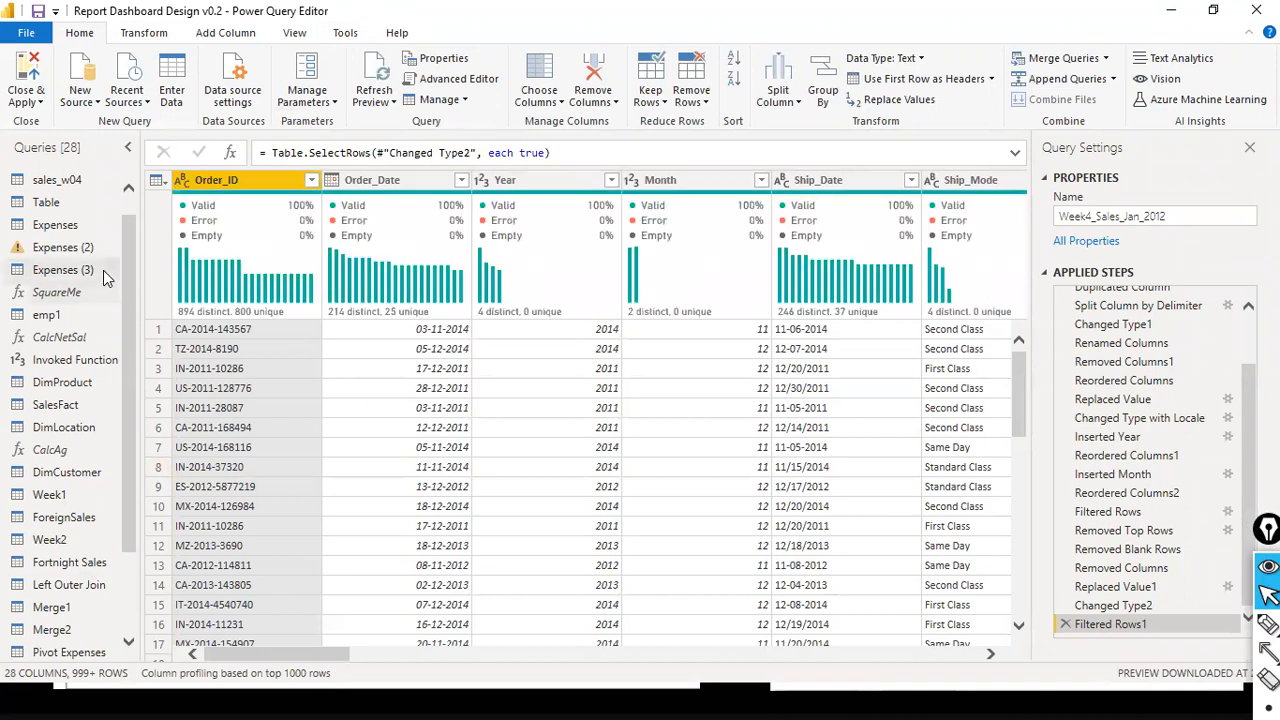
# - Locate the APAC Region parameter in the queries list and display its current value
pyautogui.scroll(-2, 70, 185)
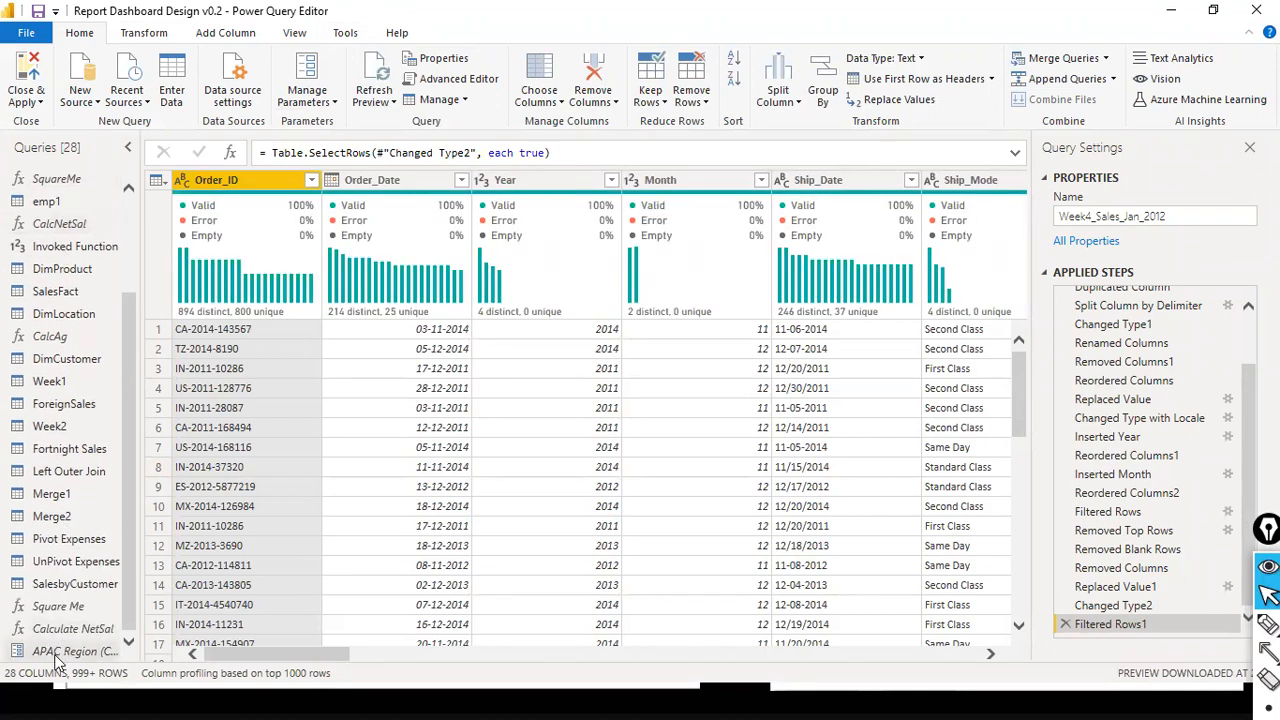
pyautogui.scroll(2, 130, 262)
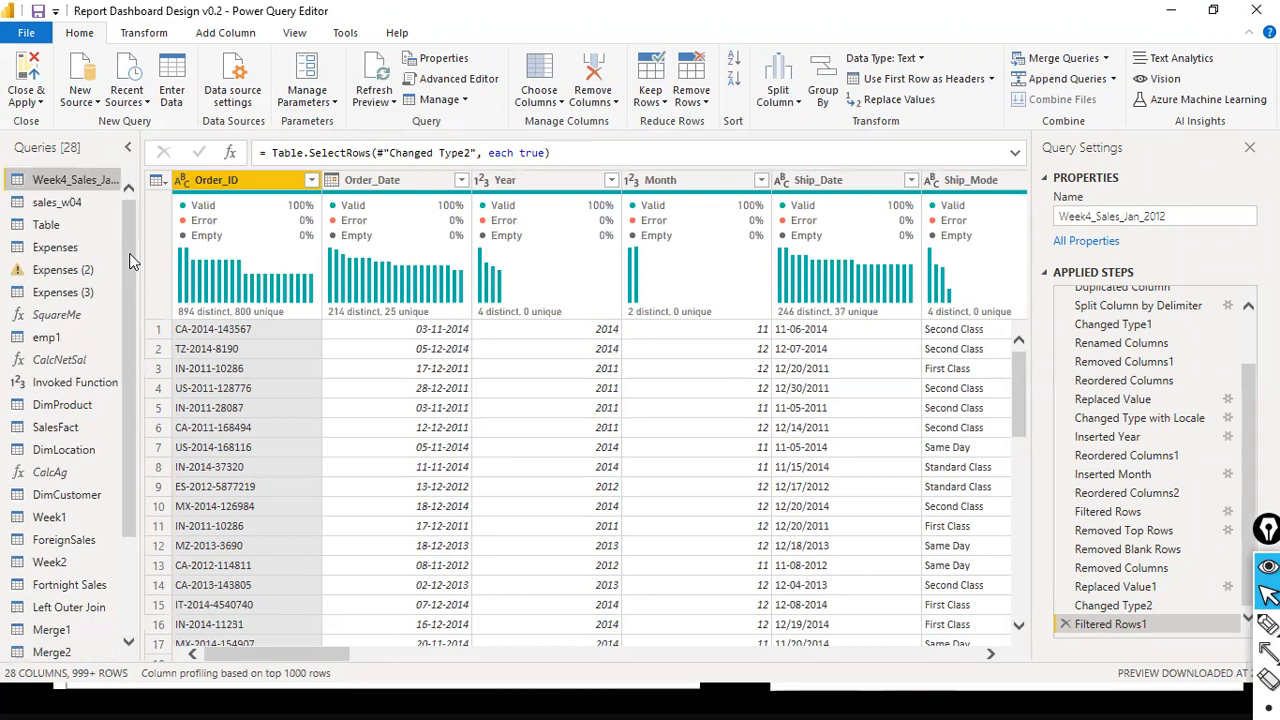
pyautogui.scroll(-2, 120, 278)
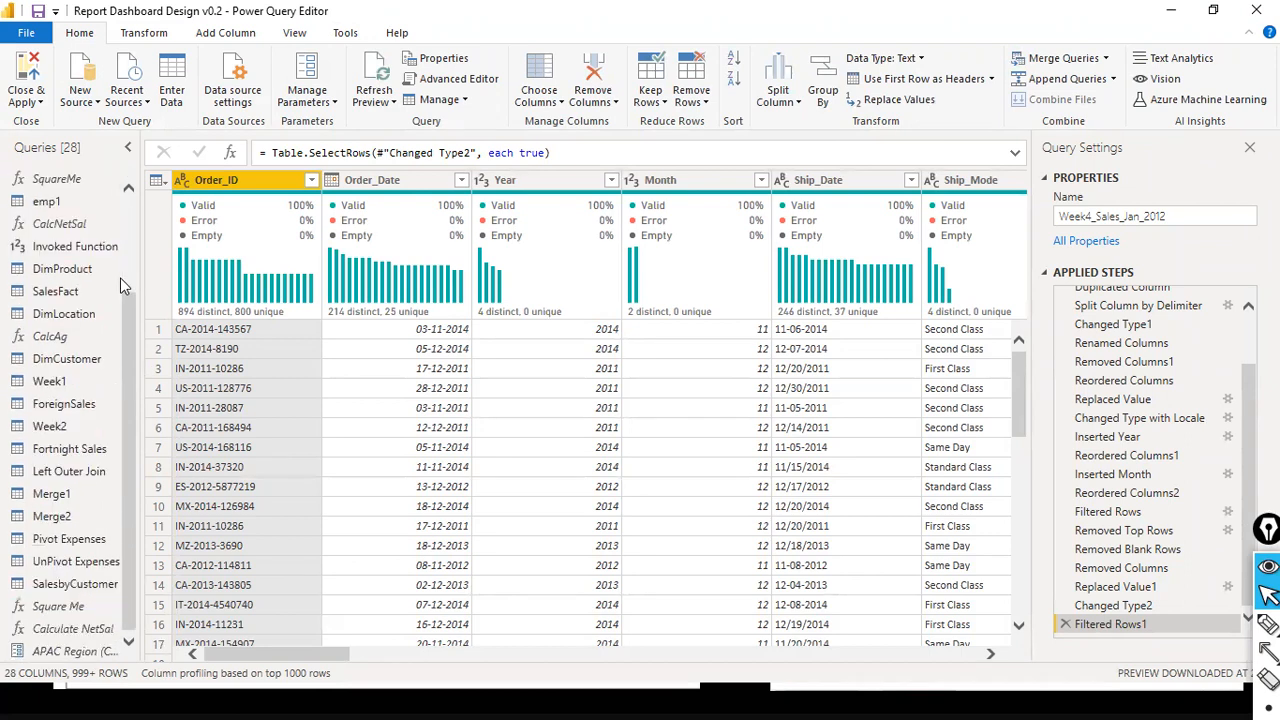
pyautogui.scroll(2, 120, 278)
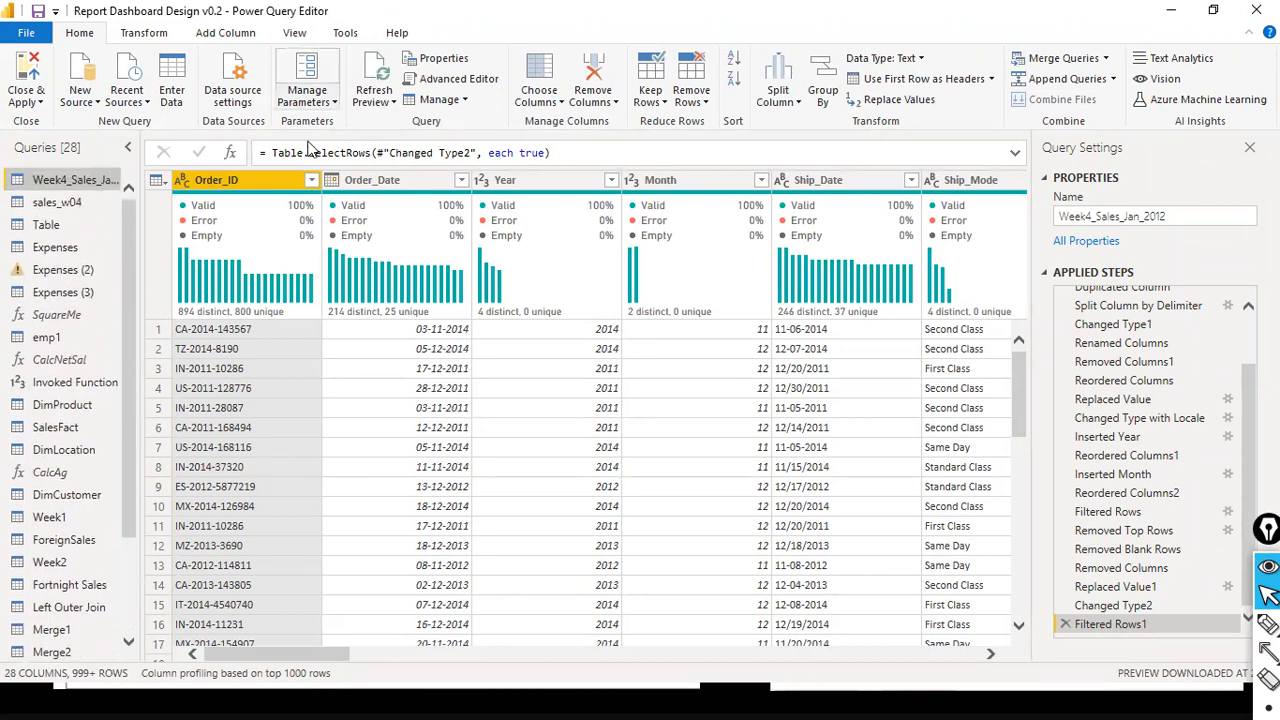
pyautogui.click(307, 97)
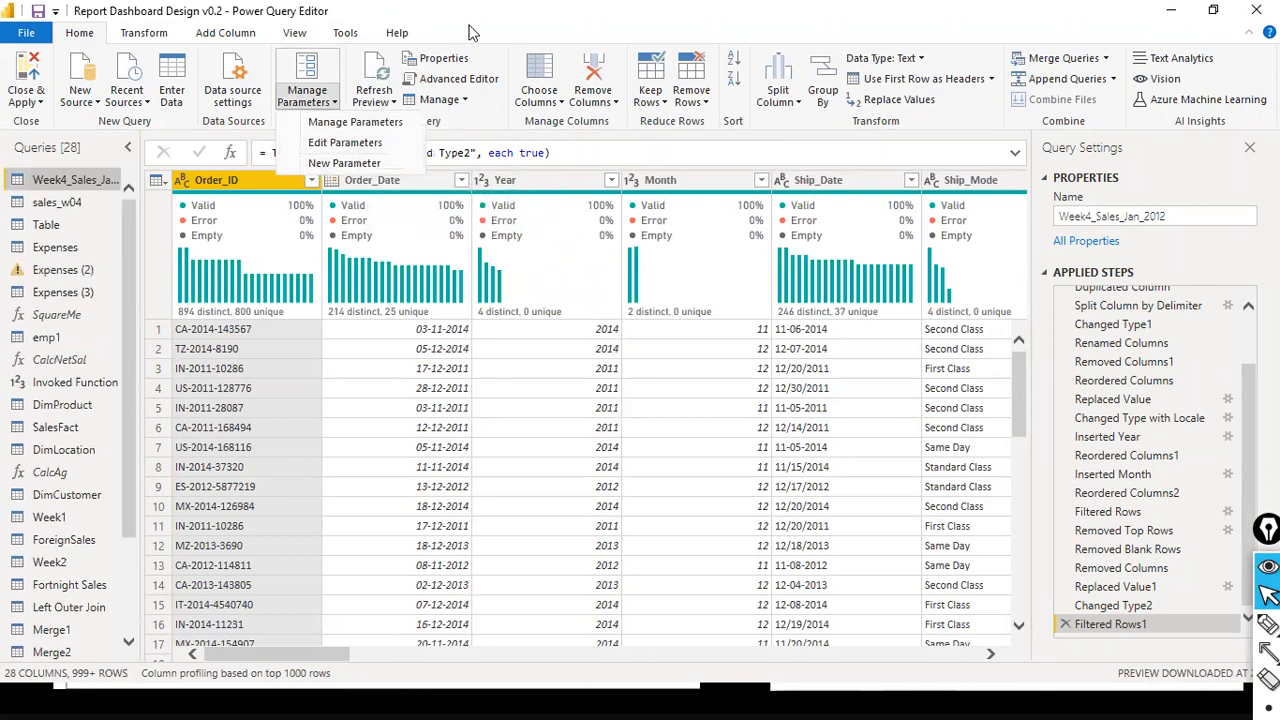
pyautogui.scroll(-1, 90, 617)
pyautogui.scroll(-3, 90, 617)
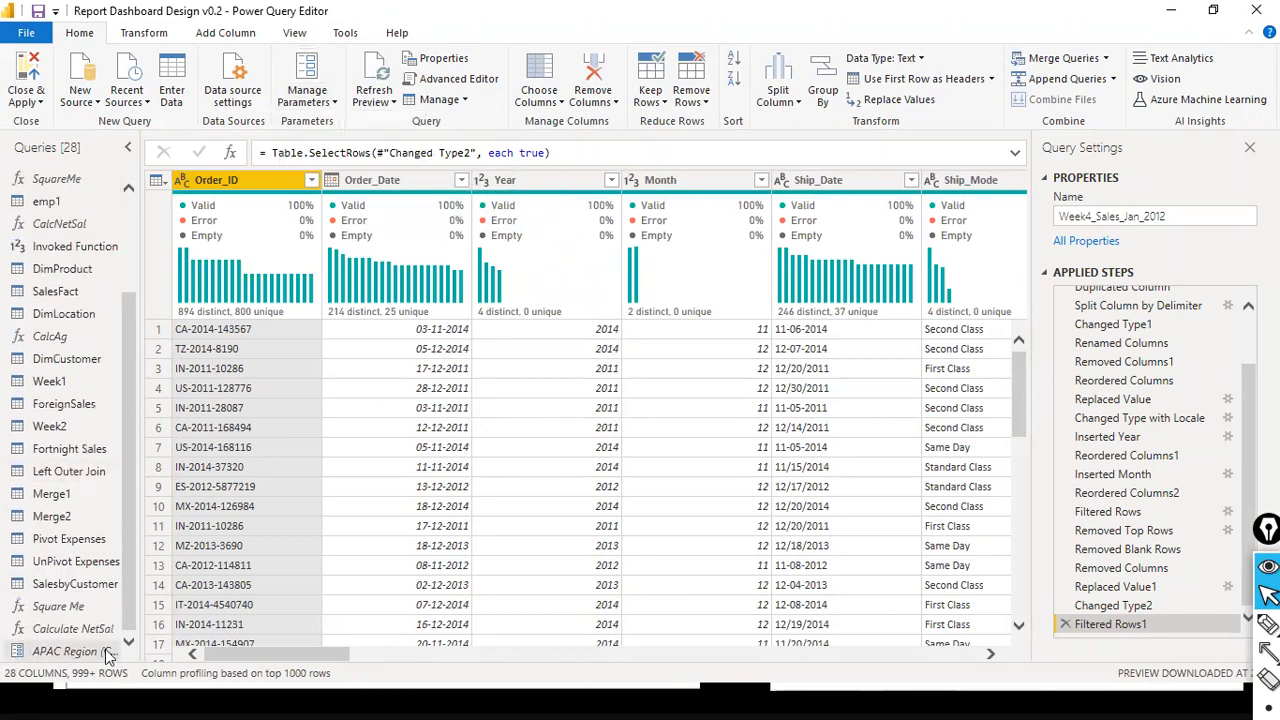
pyautogui.click(45, 655)
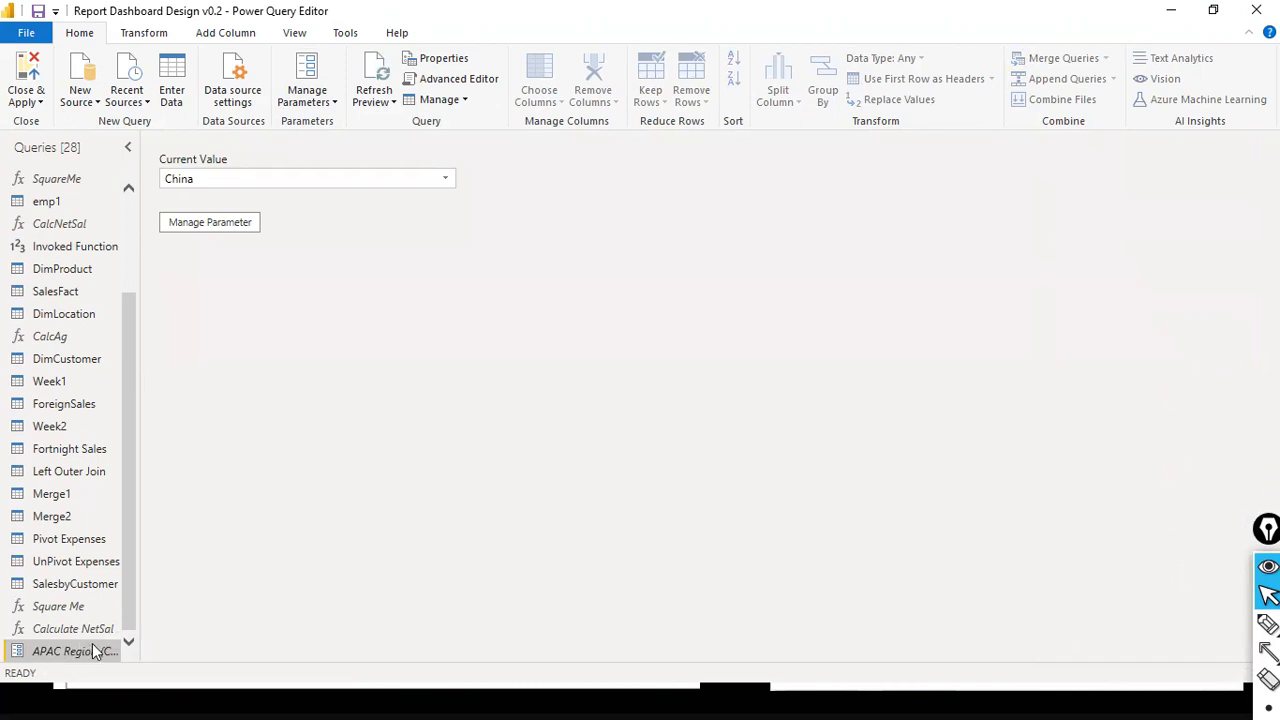
# - Try to rename the APAC Region parameter as Country lkup in the parameter settings
pyautogui.click(236, 222)
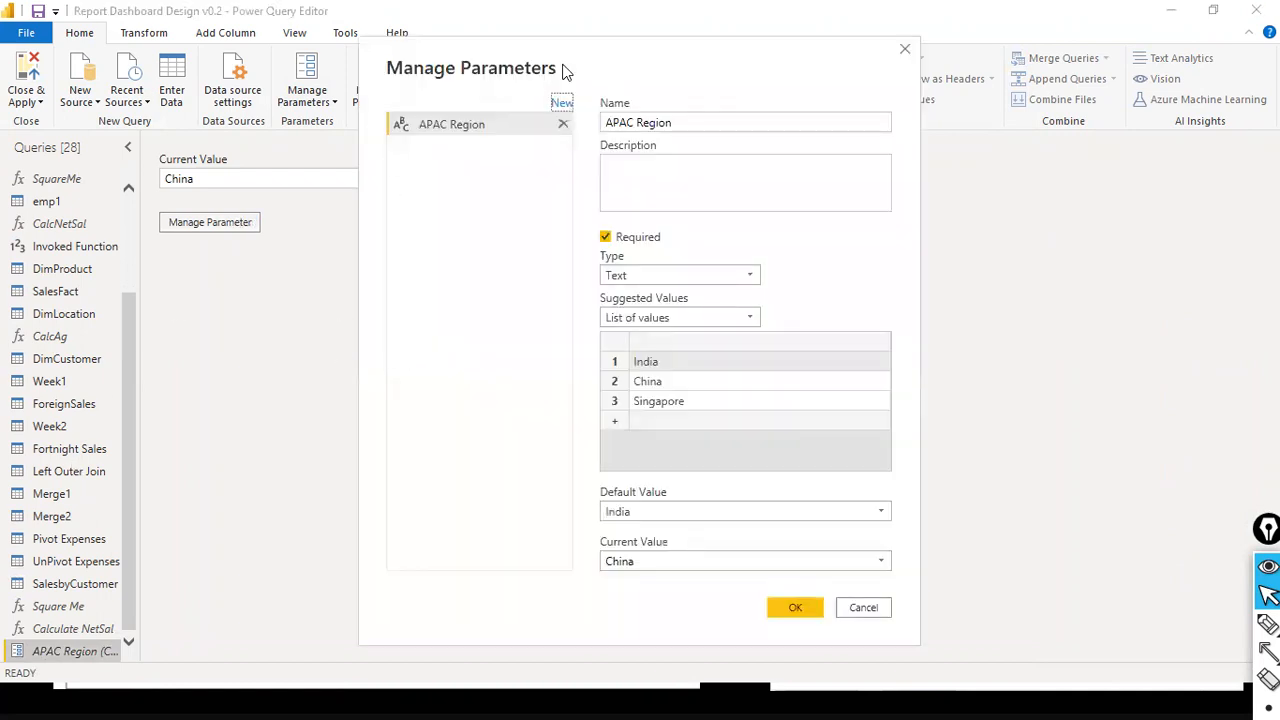
pyautogui.moveTo(590, 66); pyautogui.dragTo(462, 74)
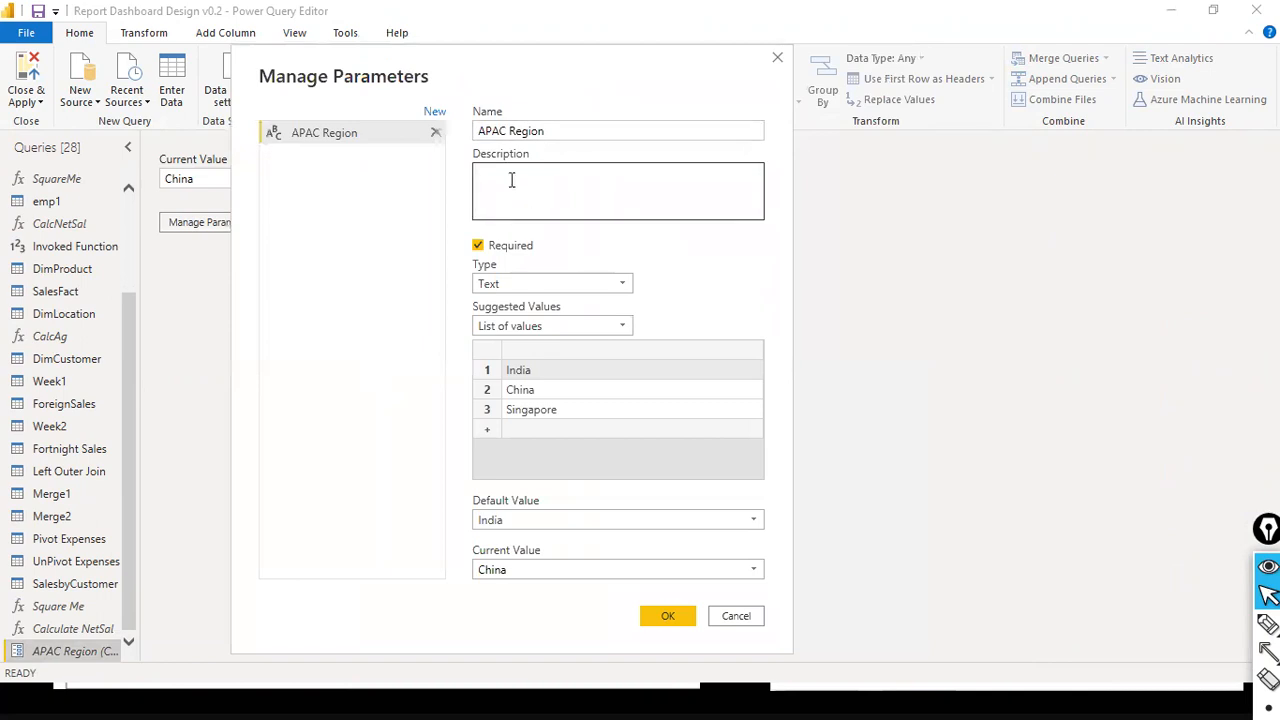
pyautogui.hotkey('shift', 'Tab')
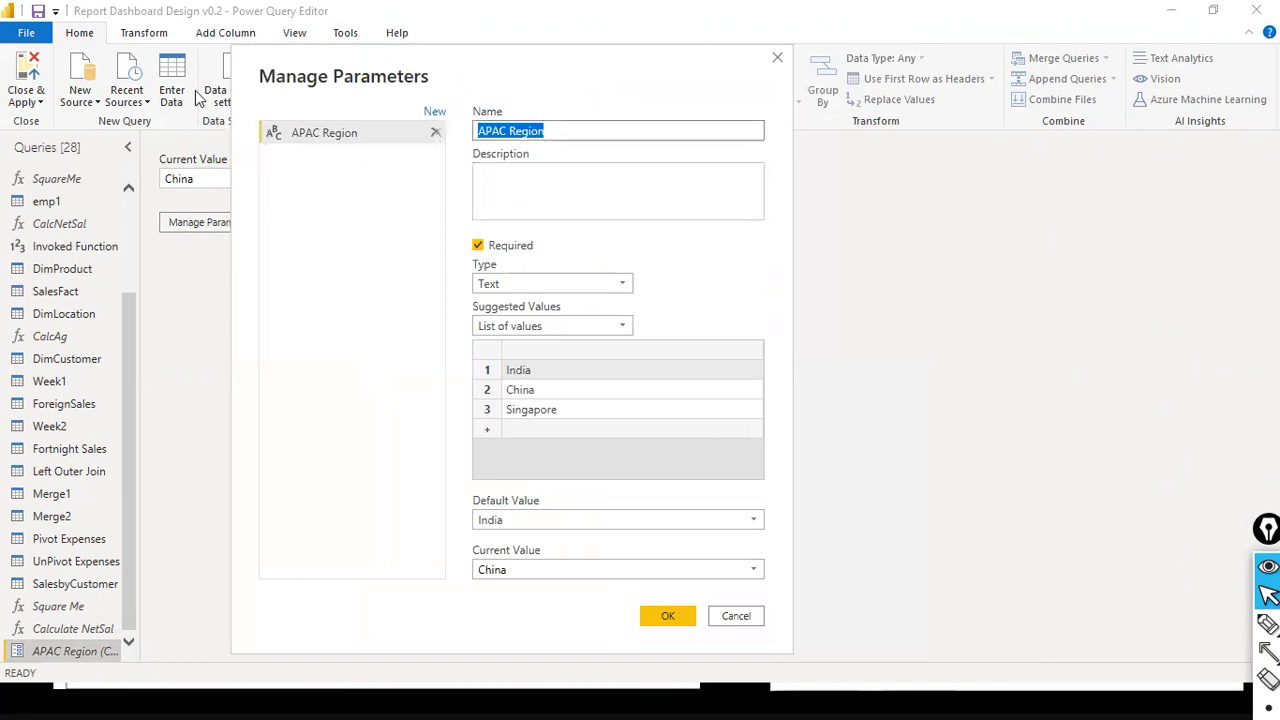
pyautogui.write('Cuntry')
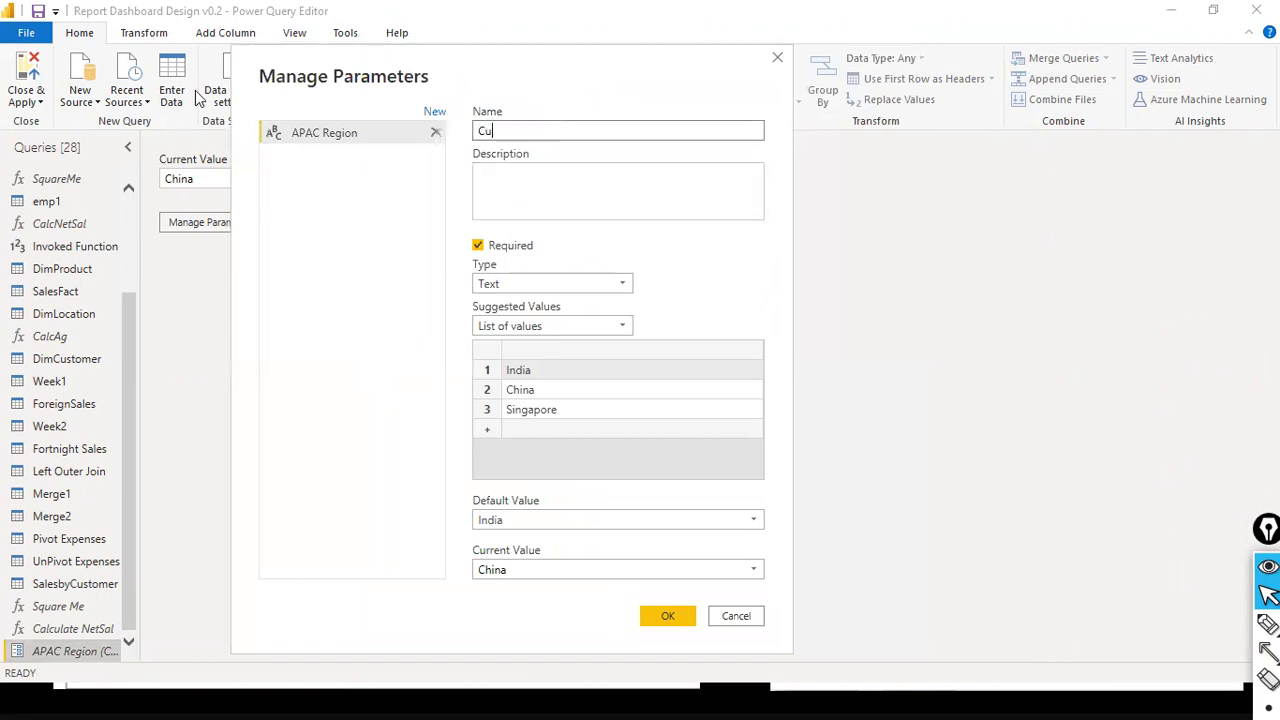
pyautogui.press('BackSpace')
pyautogui.press('BackSpace')
pyautogui.press('BackSpace')
pyautogui.press('BackSpace')
pyautogui.press('BackSpace')
pyautogui.press('BackSpace')
pyautogui.write('ountry Ikup')
pyautogui.press('Tab')
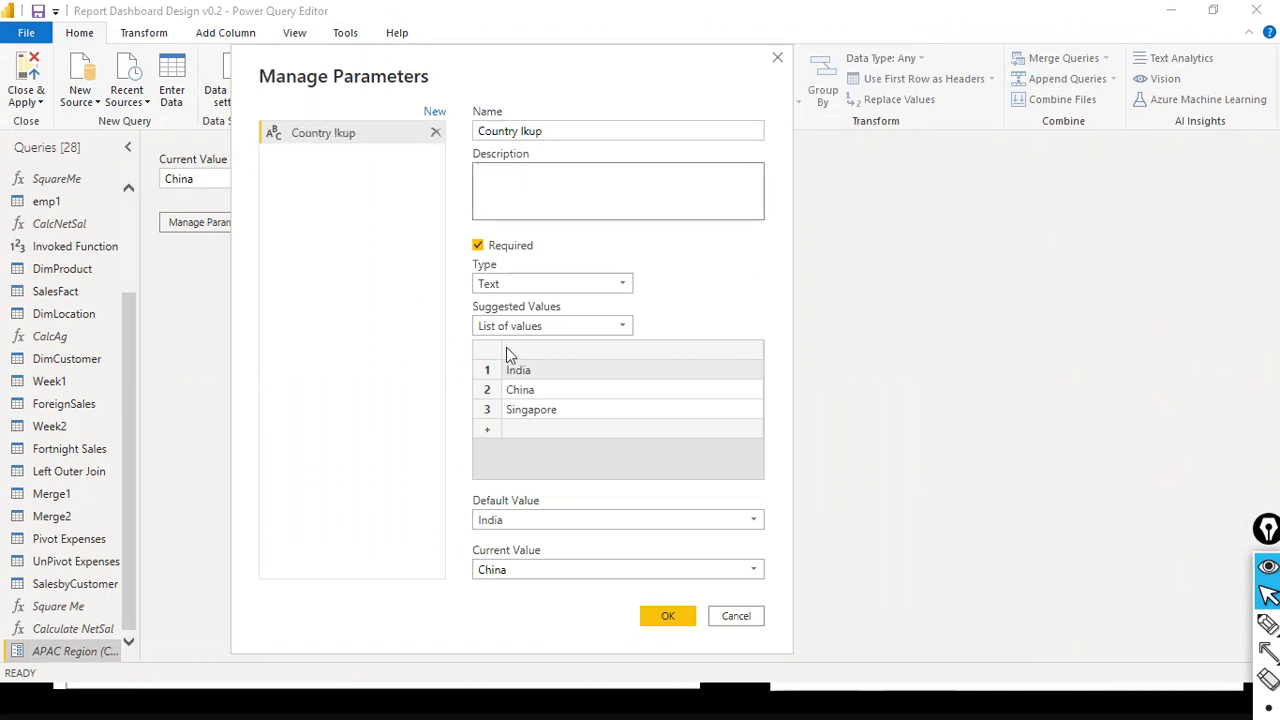
# - Try to set the parameter's suggested values to Query, look through the available source queries, and discard the parameter edits
pyautogui.click(627, 330)
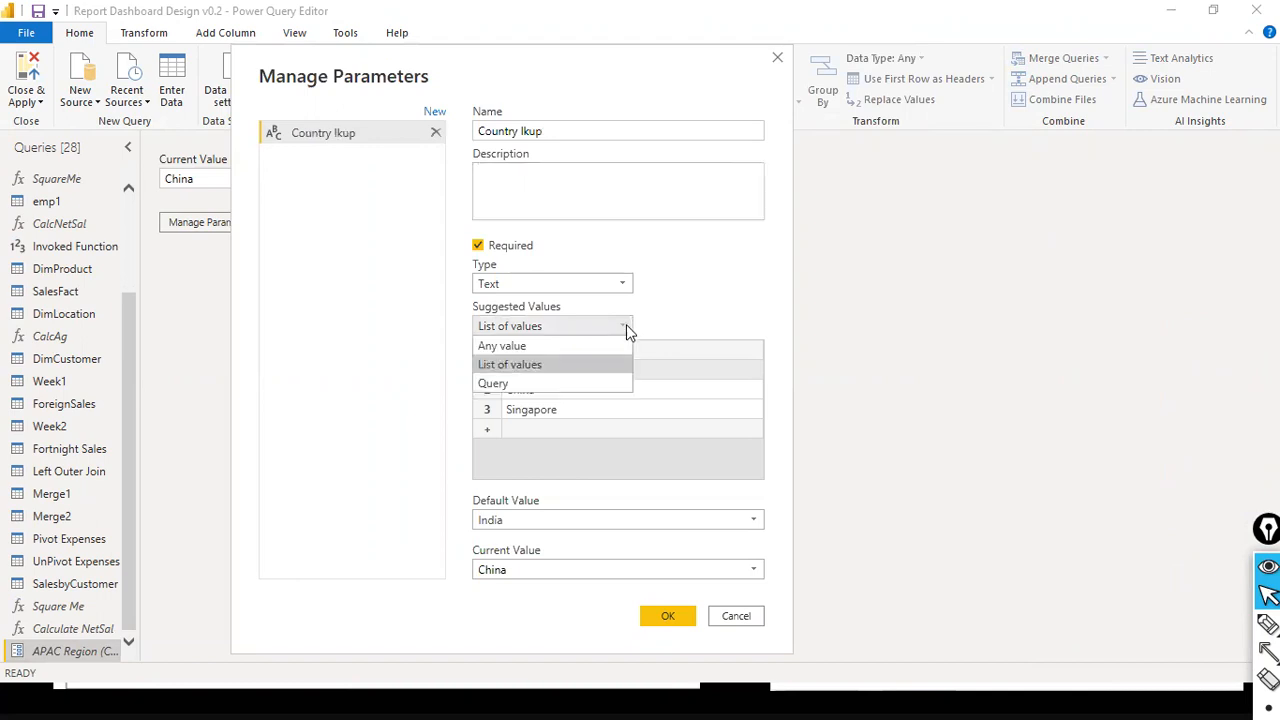
pyautogui.click(527, 382)
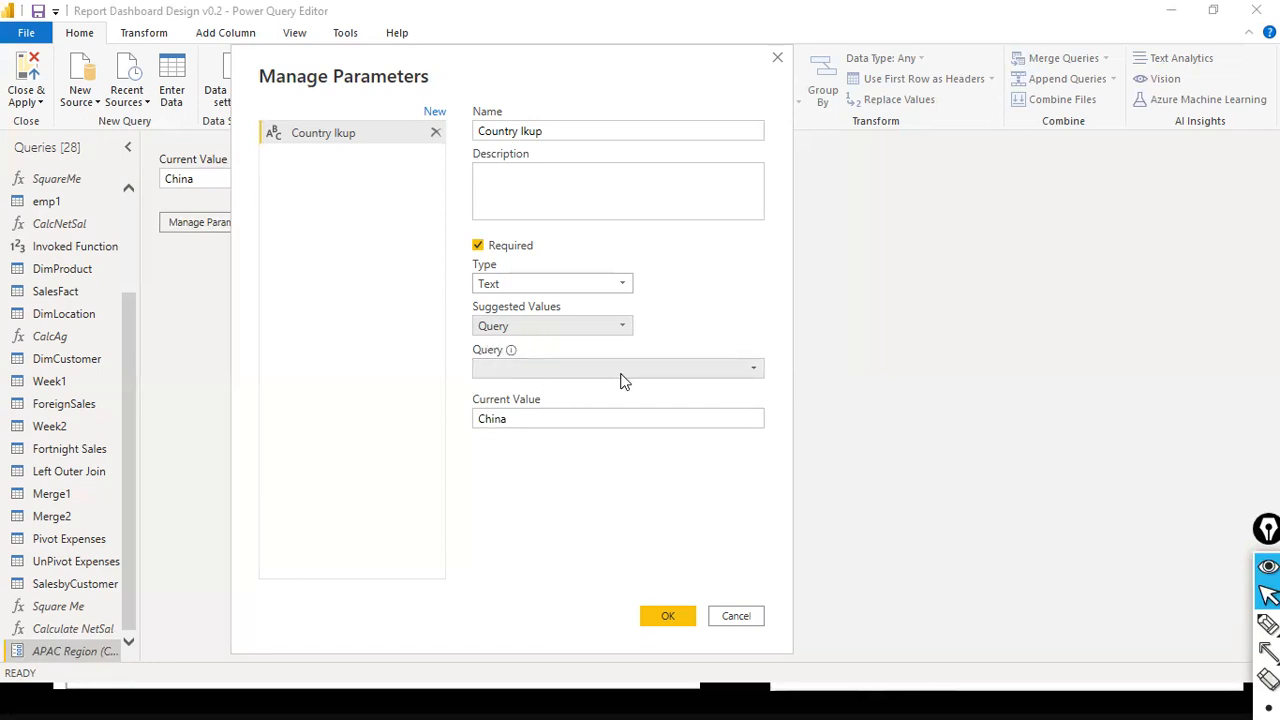
pyautogui.click(760, 371)
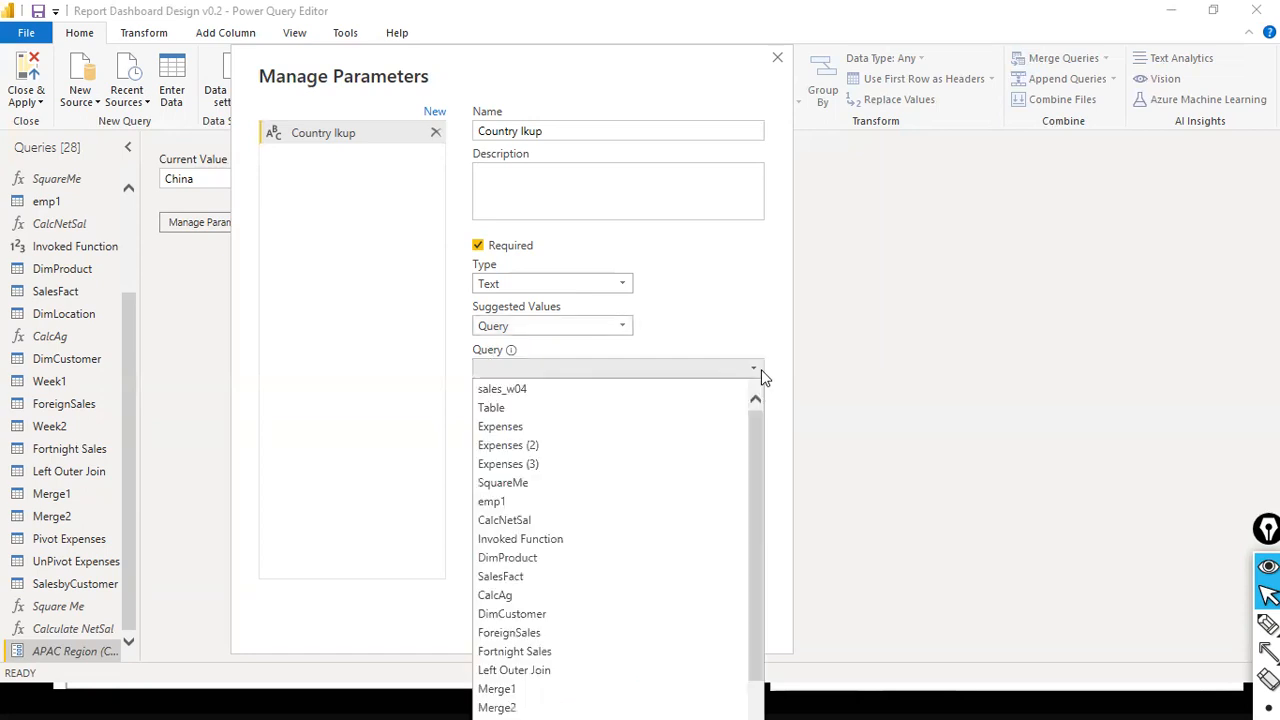
pyautogui.scroll(-1, 746, 407)
pyautogui.scroll(1, 746, 407)
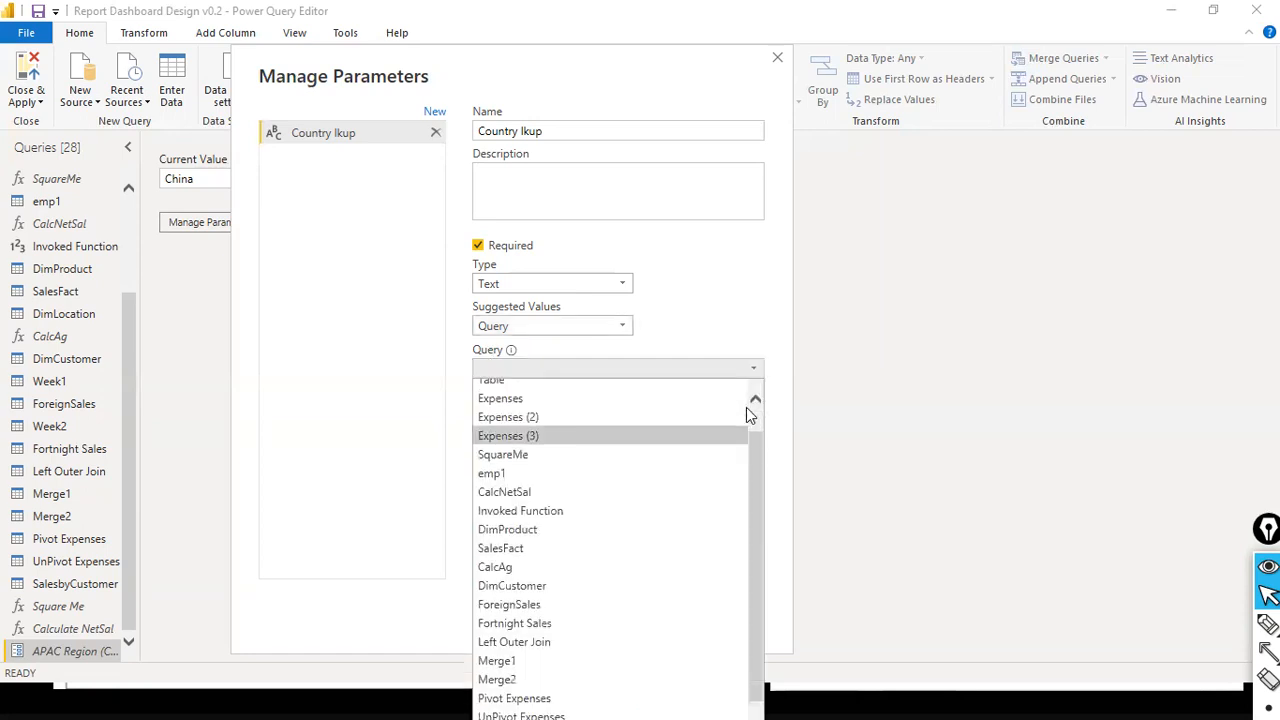
pyautogui.click(763, 330)
pyautogui.click(746, 612)
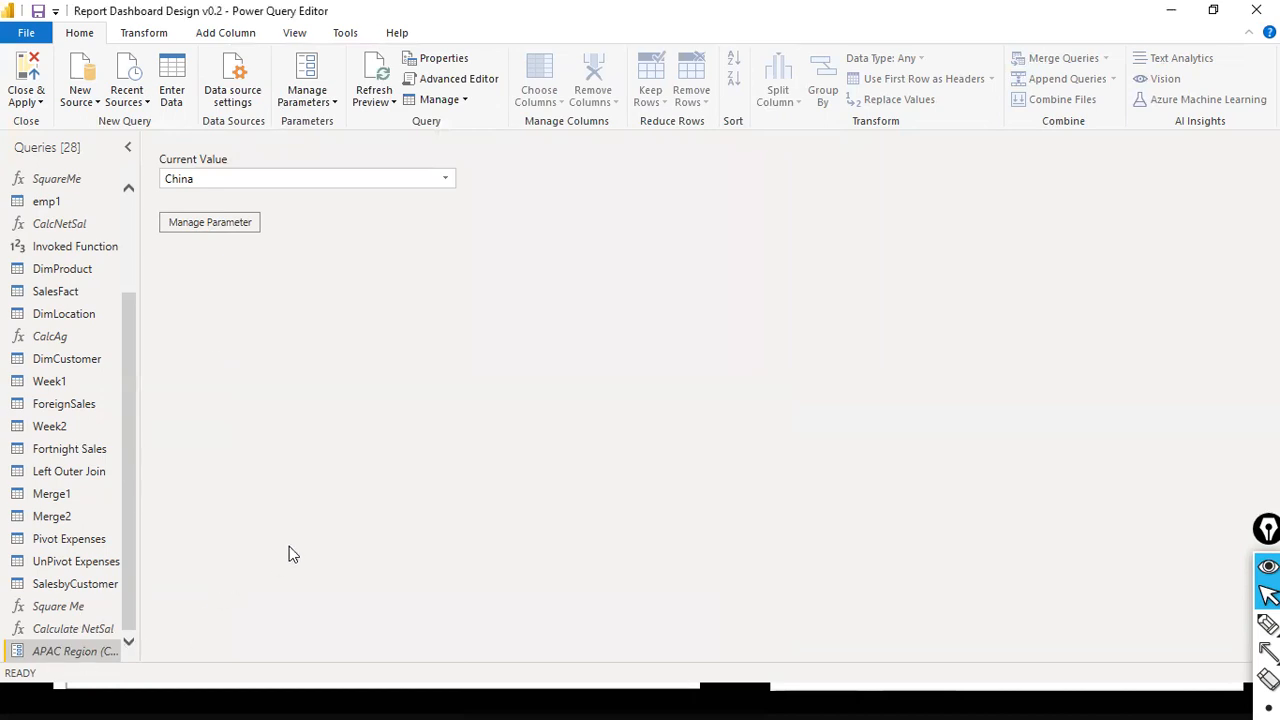
# - Switch to the presentation slide on the three parameter types, review it, and return to the Power Query Editor
pyautogui.hotkey('alt', 'Tab')
pyautogui.press('Tab')
pyautogui.press('Tab')
pyautogui.press('Tab')
pyautogui.press('Tab')
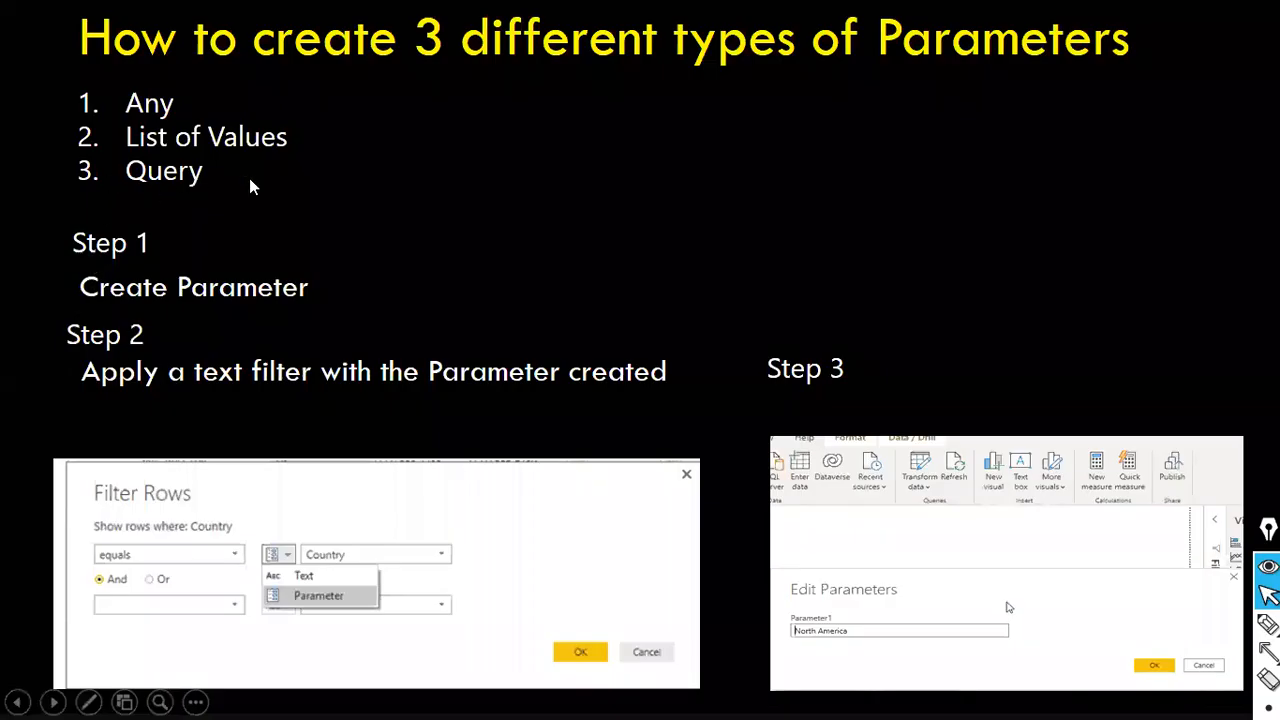
pyautogui.hotkey('alt', 'Tab')
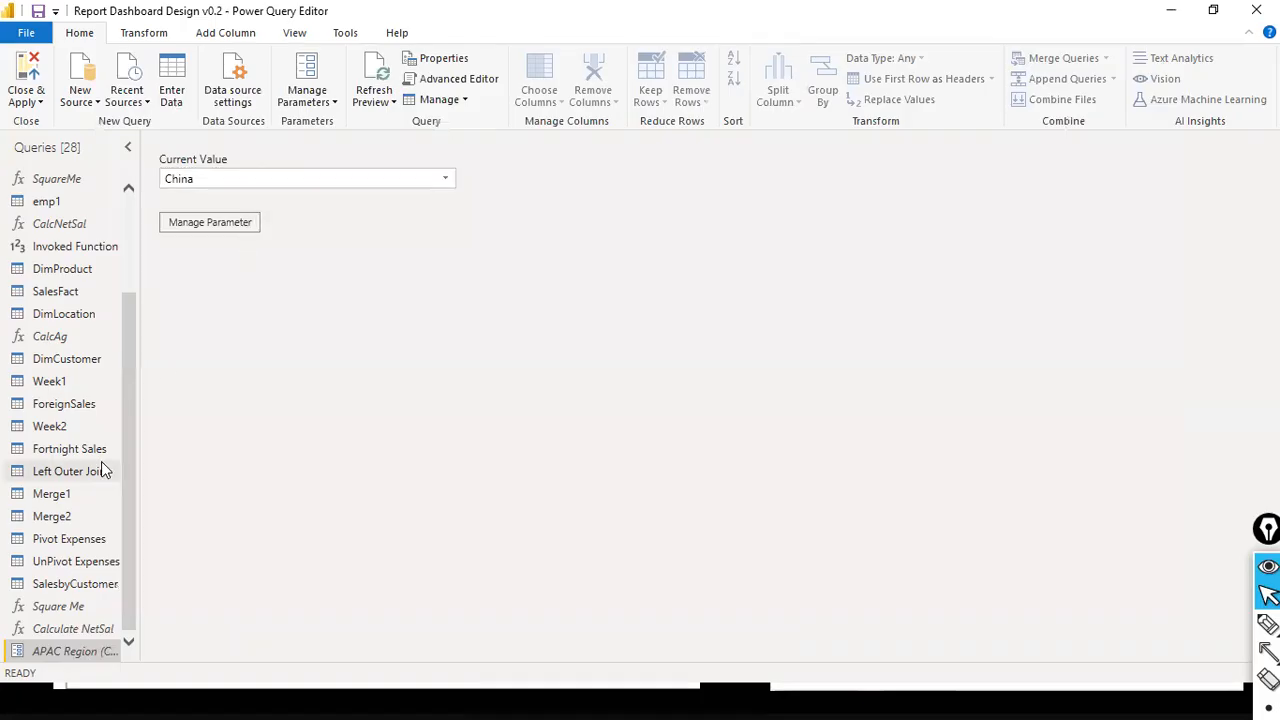
# - Clear the APAC Region filter from the Country column of the sales_w04 query
pyautogui.scroll(1, 70, 240)
pyautogui.scroll(2, 70, 240)
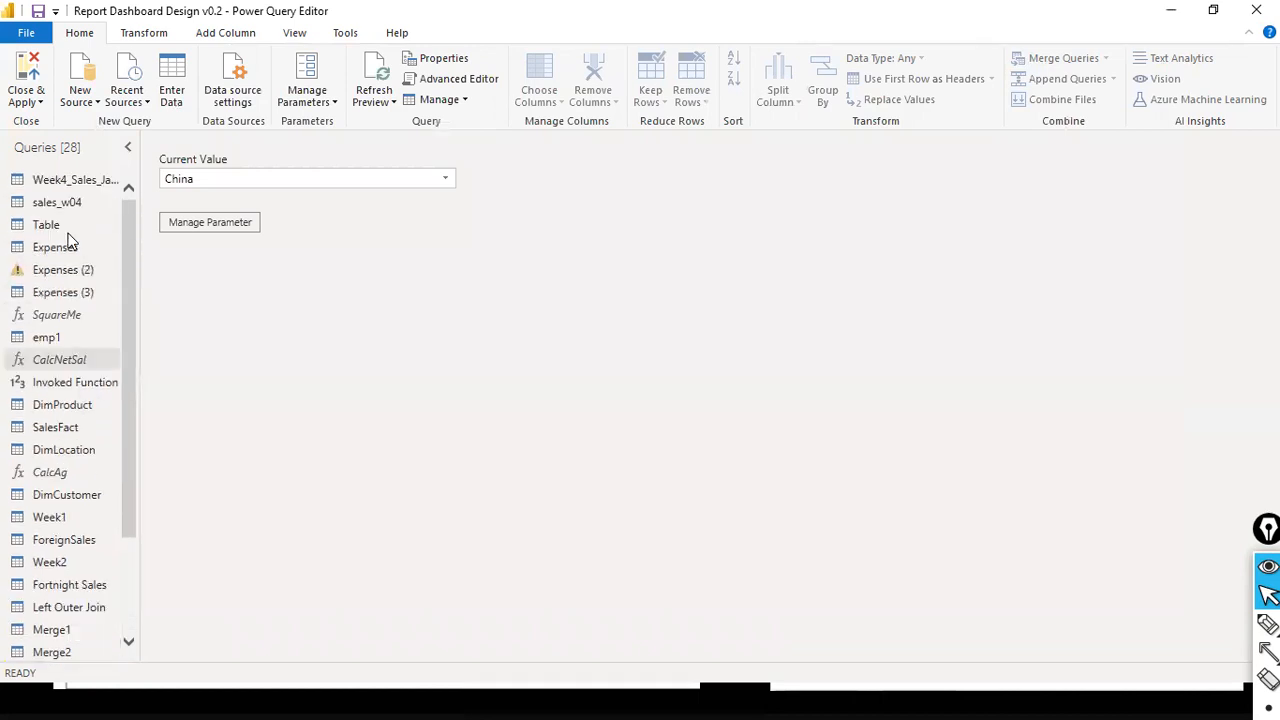
pyautogui.click(120, 202)
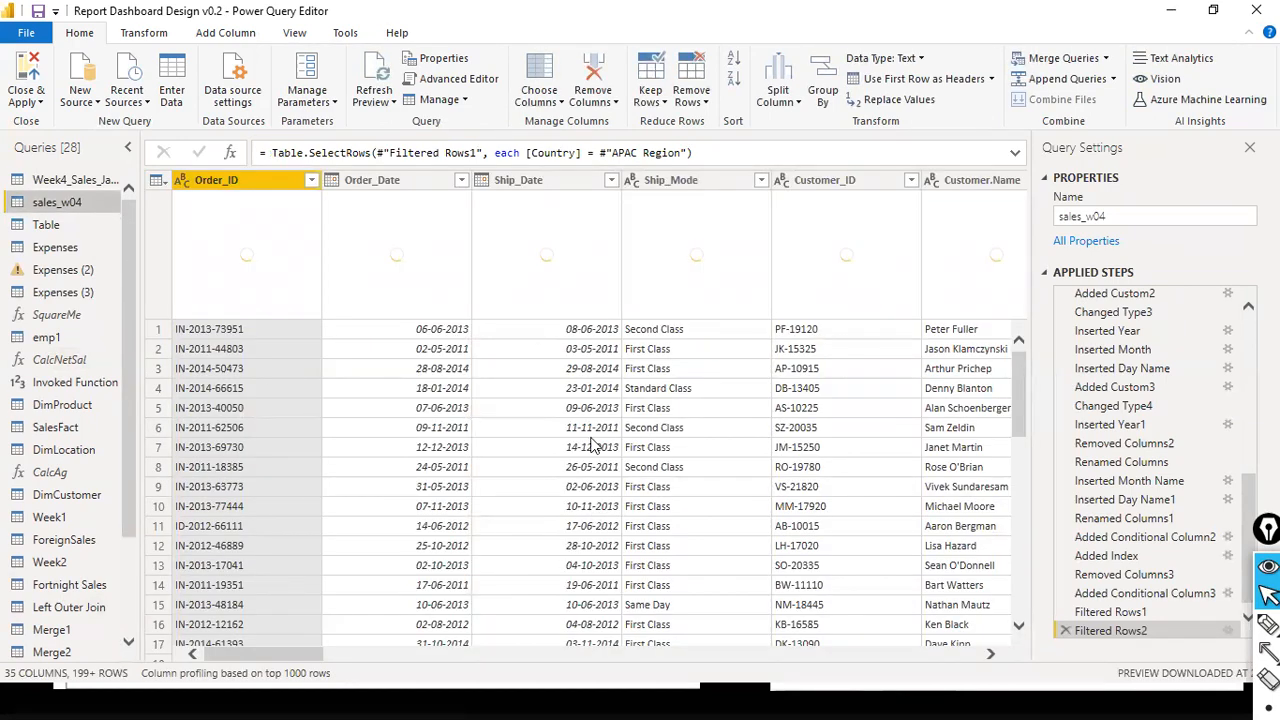
pyautogui.moveTo(304, 651); pyautogui.dragTo(485, 653)
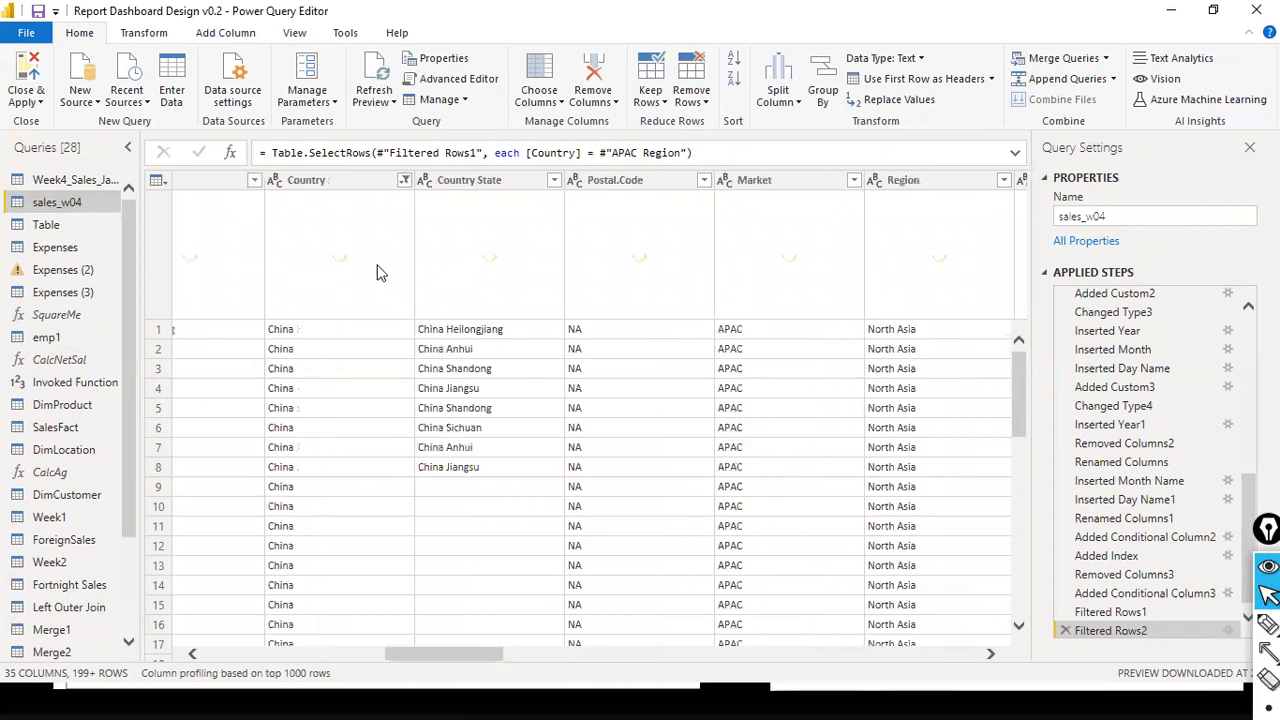
pyautogui.click(404, 180)
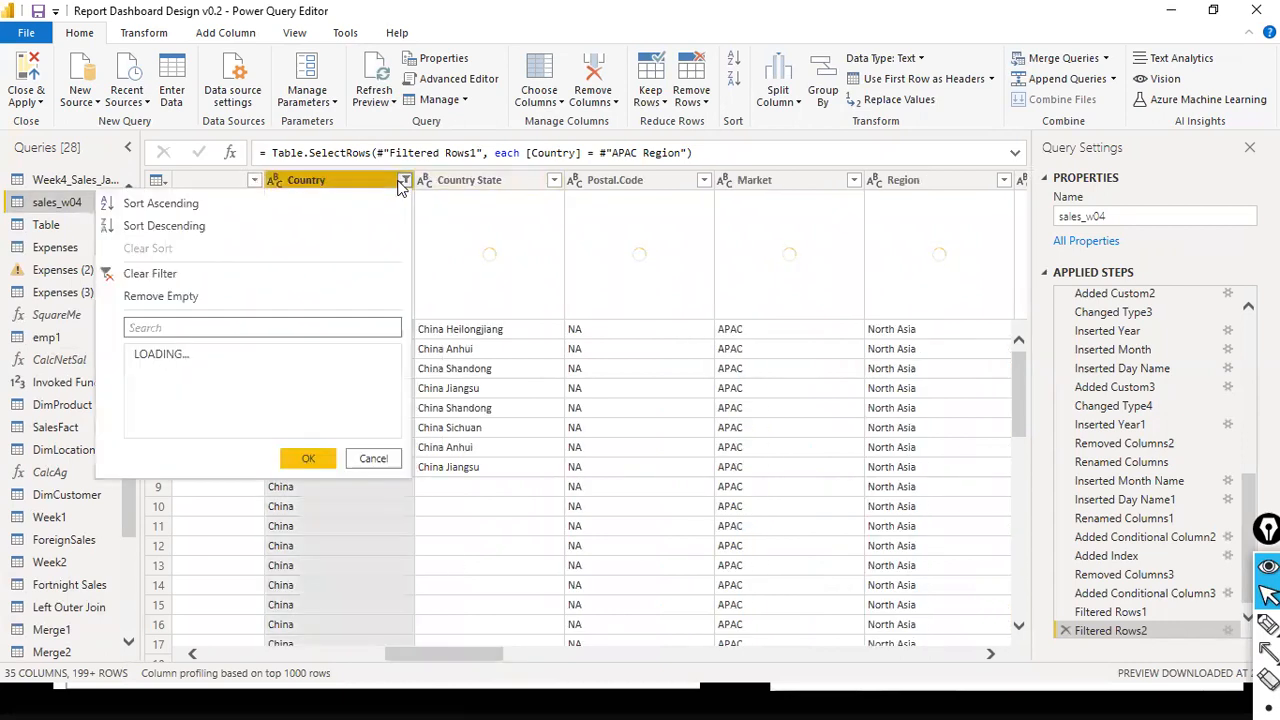
pyautogui.click(126, 272)
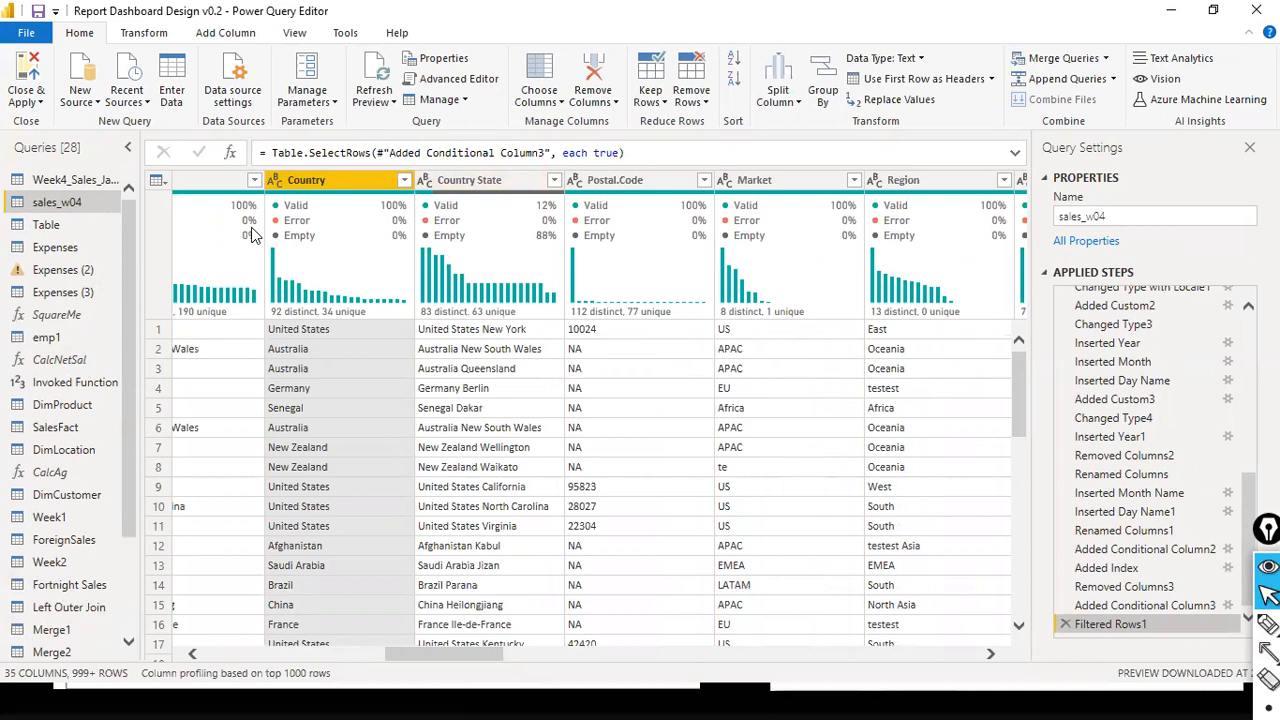
# - Look through the Country column's filter values in sales_w04 and close the list without changing the filter
pyautogui.moveTo(450, 203)
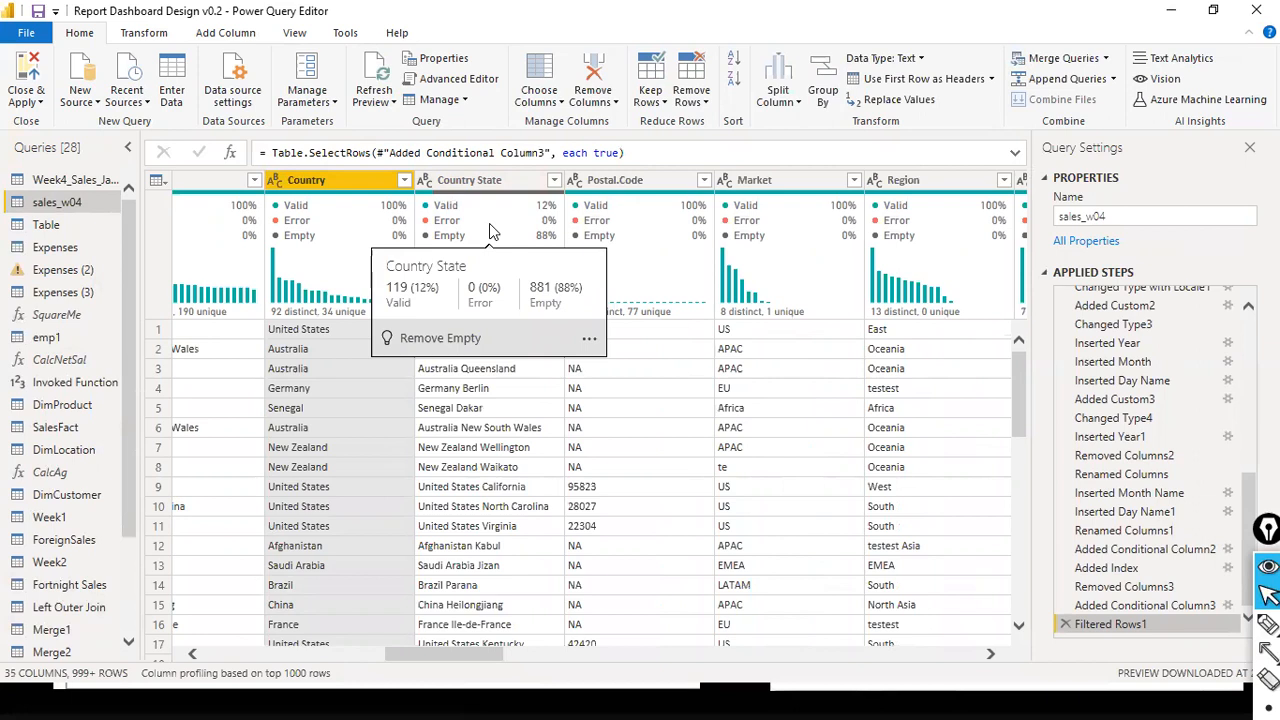
pyautogui.click(403, 181)
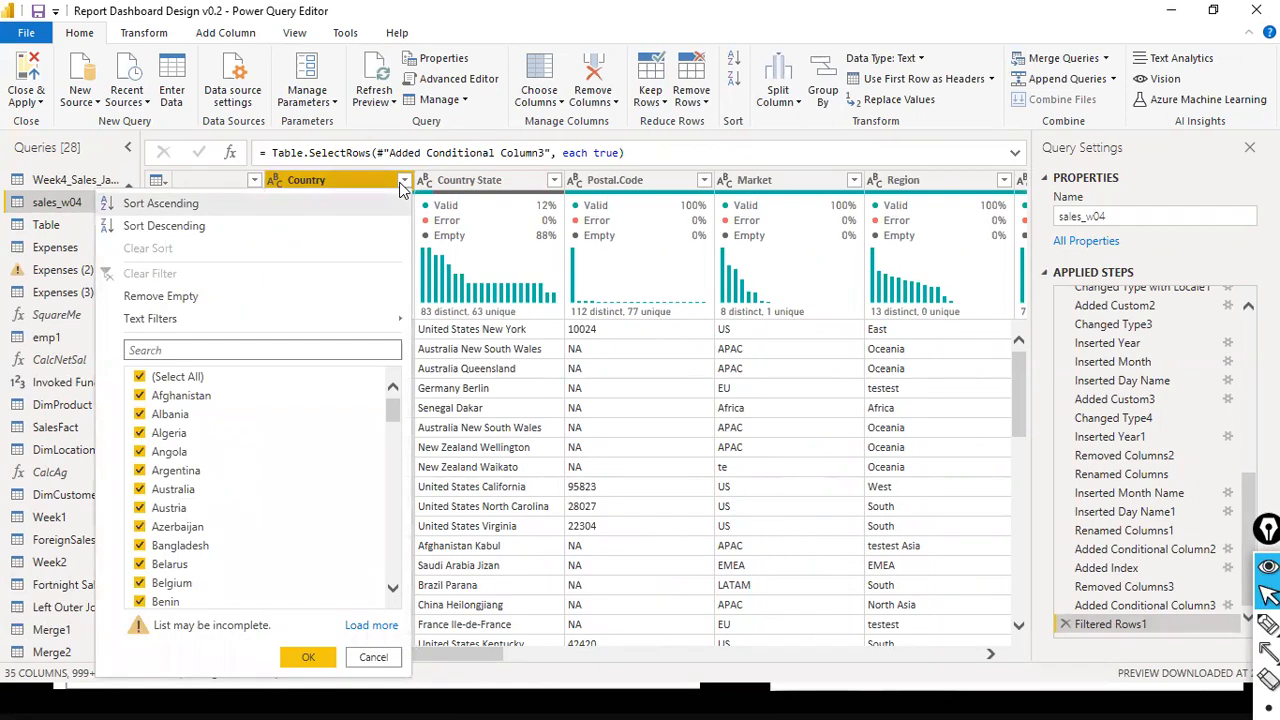
pyautogui.click(403, 182)
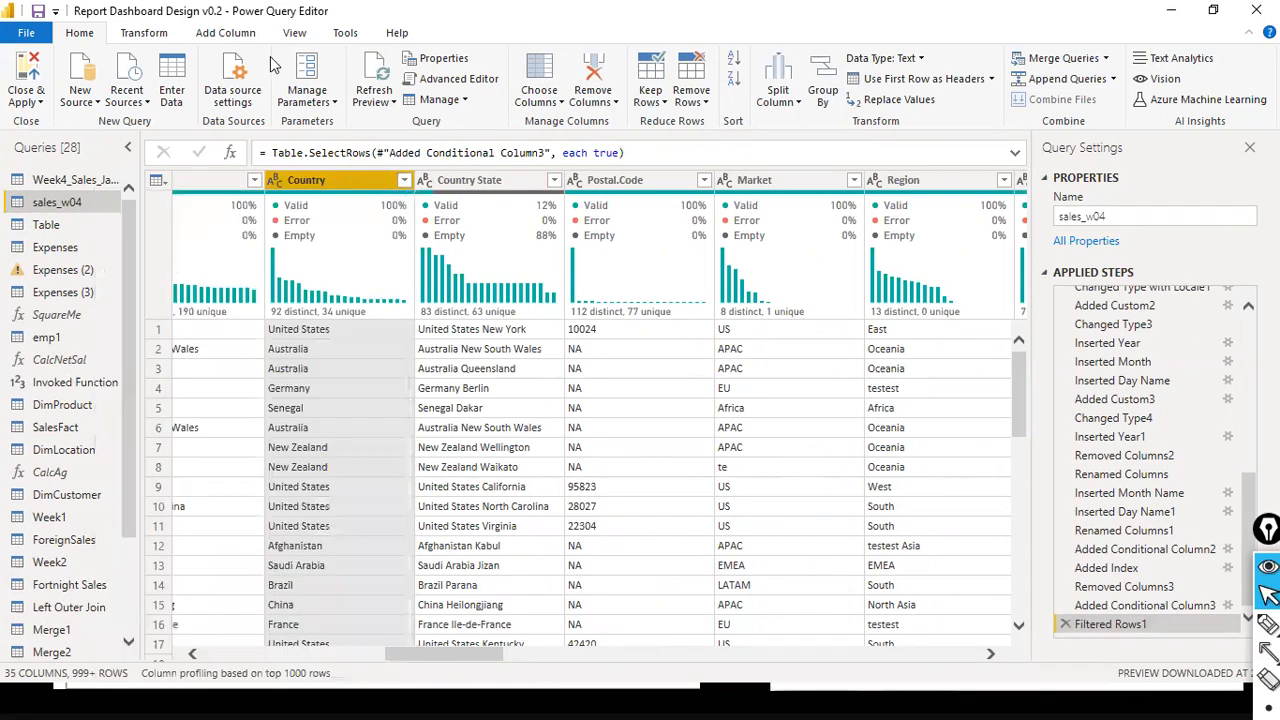
pyautogui.click(404, 182)
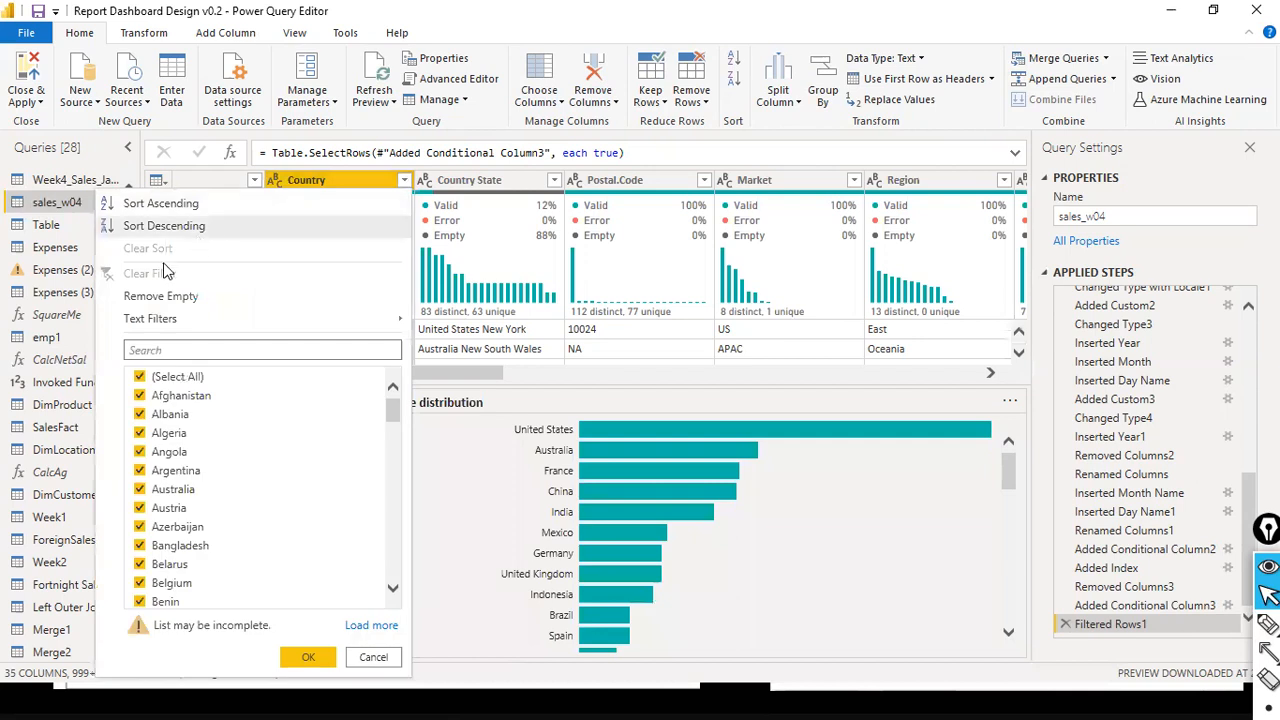
pyautogui.click(372, 658)
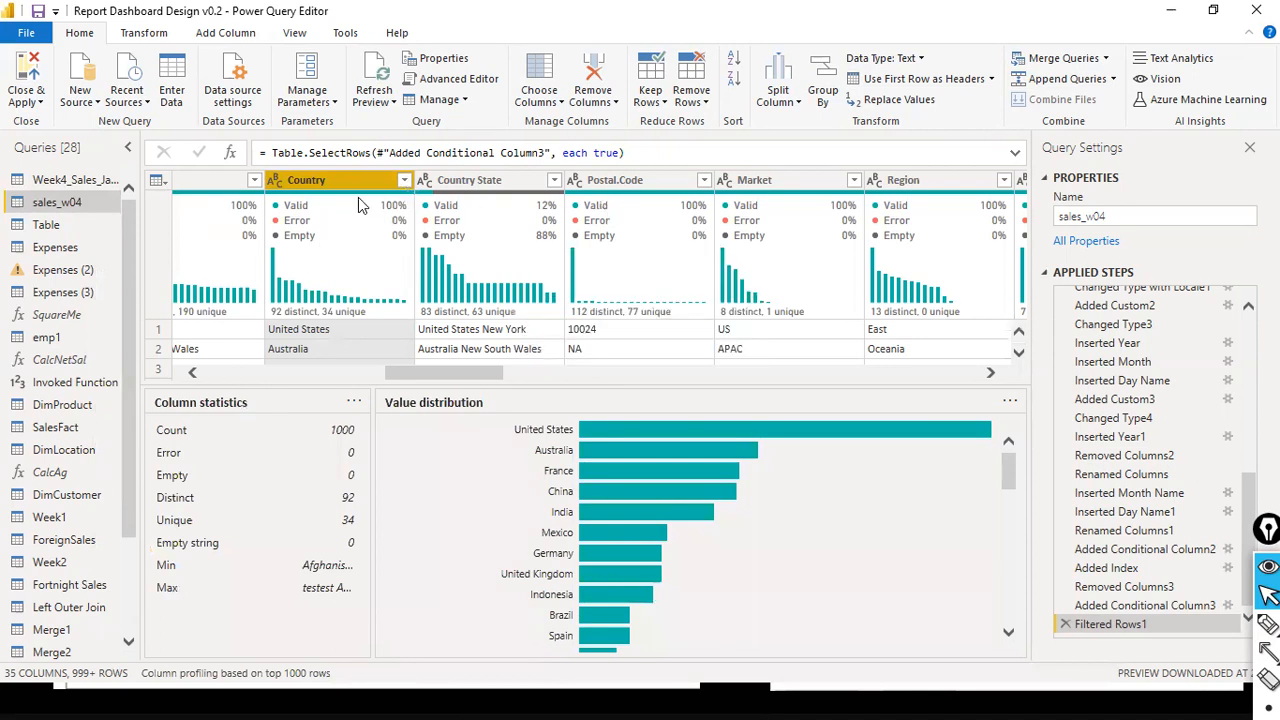
# - Enlarge the data preview area and add the Country column of sales_w04 as a new query
pyautogui.moveTo(378, 191)
pyautogui.moveTo(343, 380); pyautogui.dragTo(336, 626)
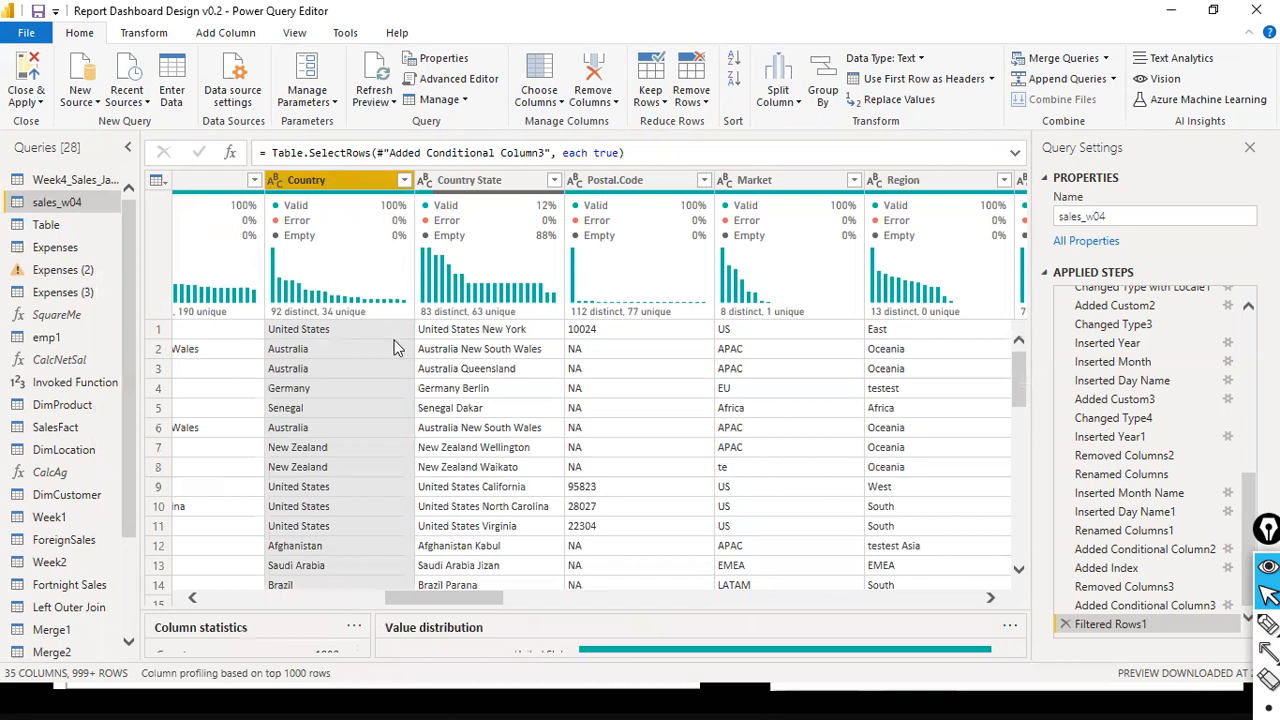
pyautogui.rightClick(358, 182)
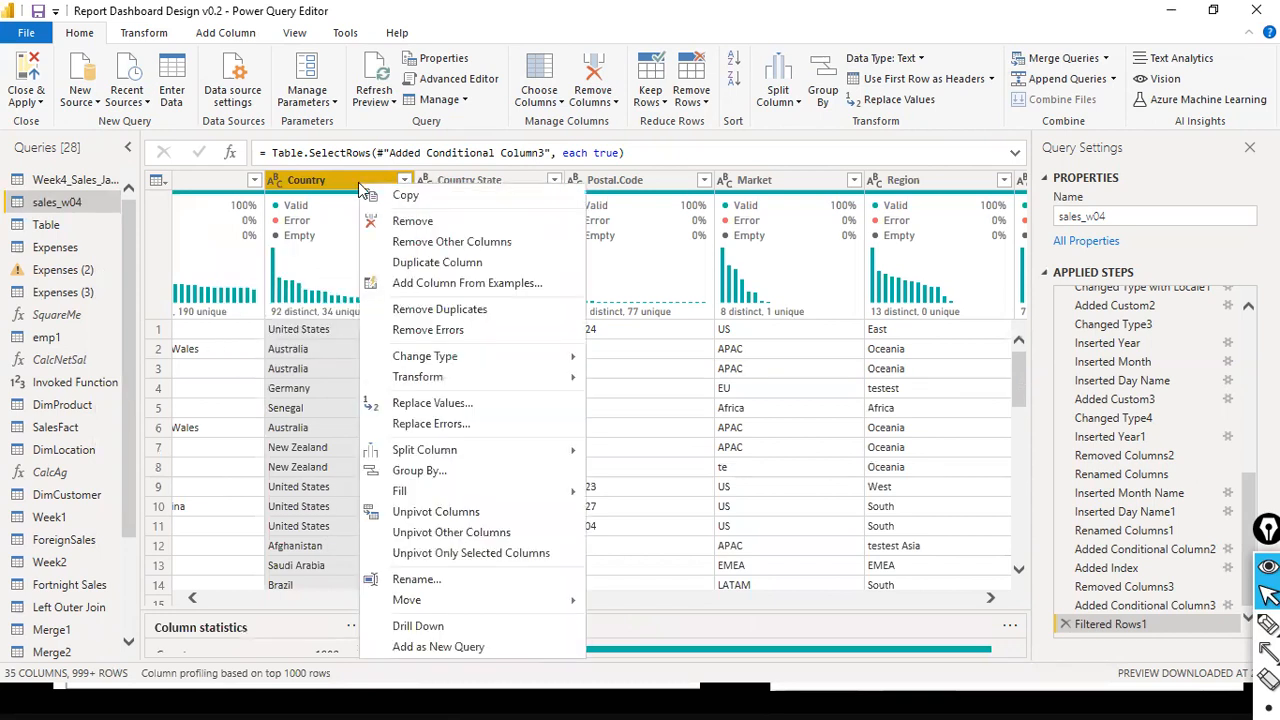
pyautogui.click(434, 647)
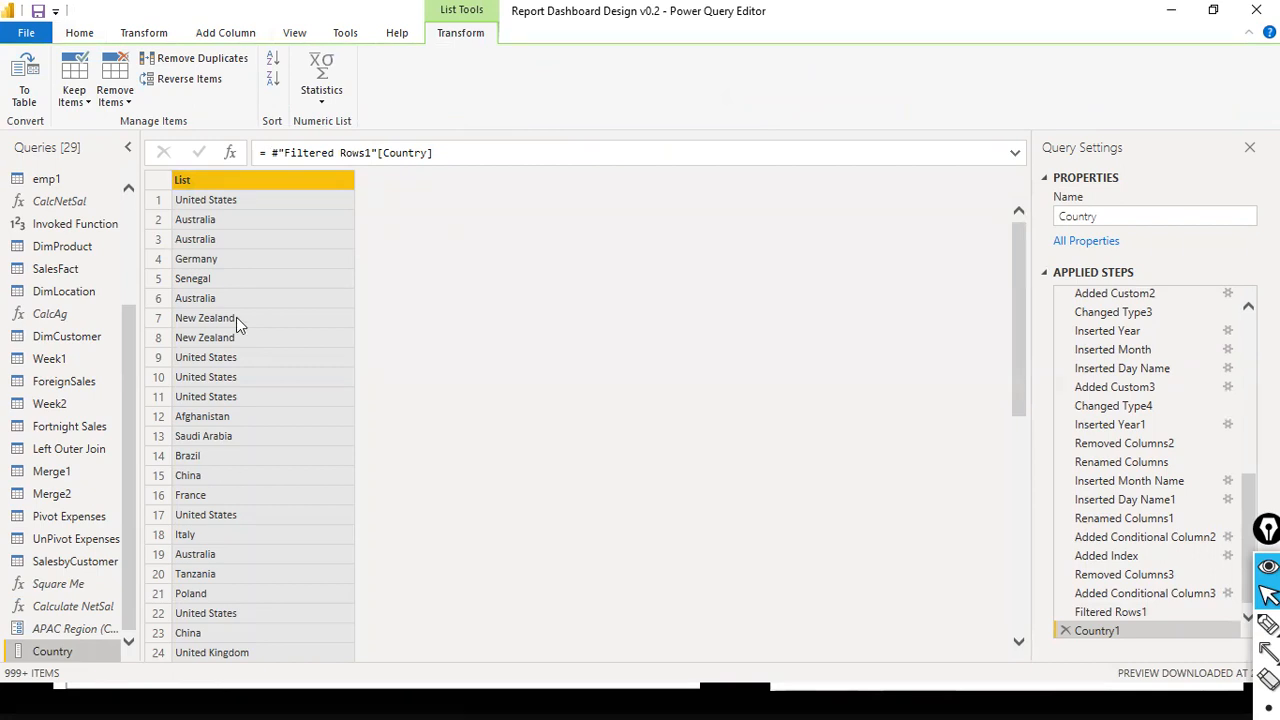
# - Remove the duplicates from the new Country list and look through the remaining countries
pyautogui.rightClick(240, 182)
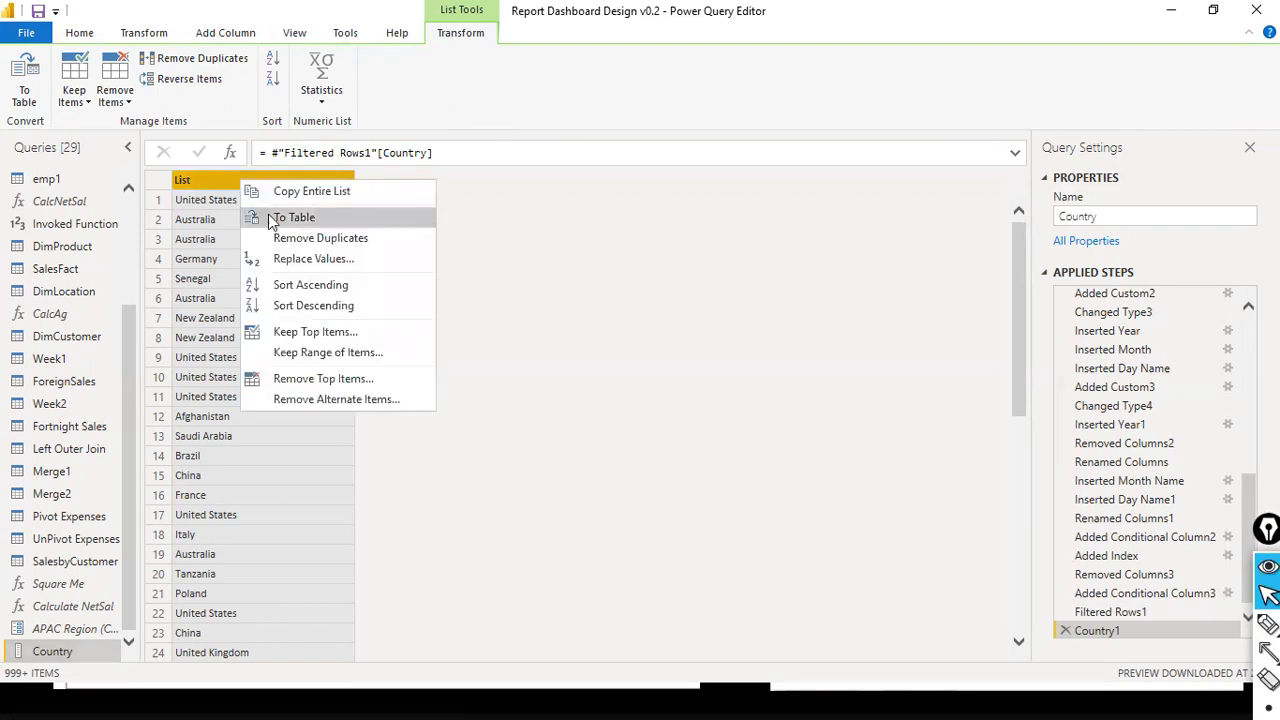
pyautogui.click(297, 242)
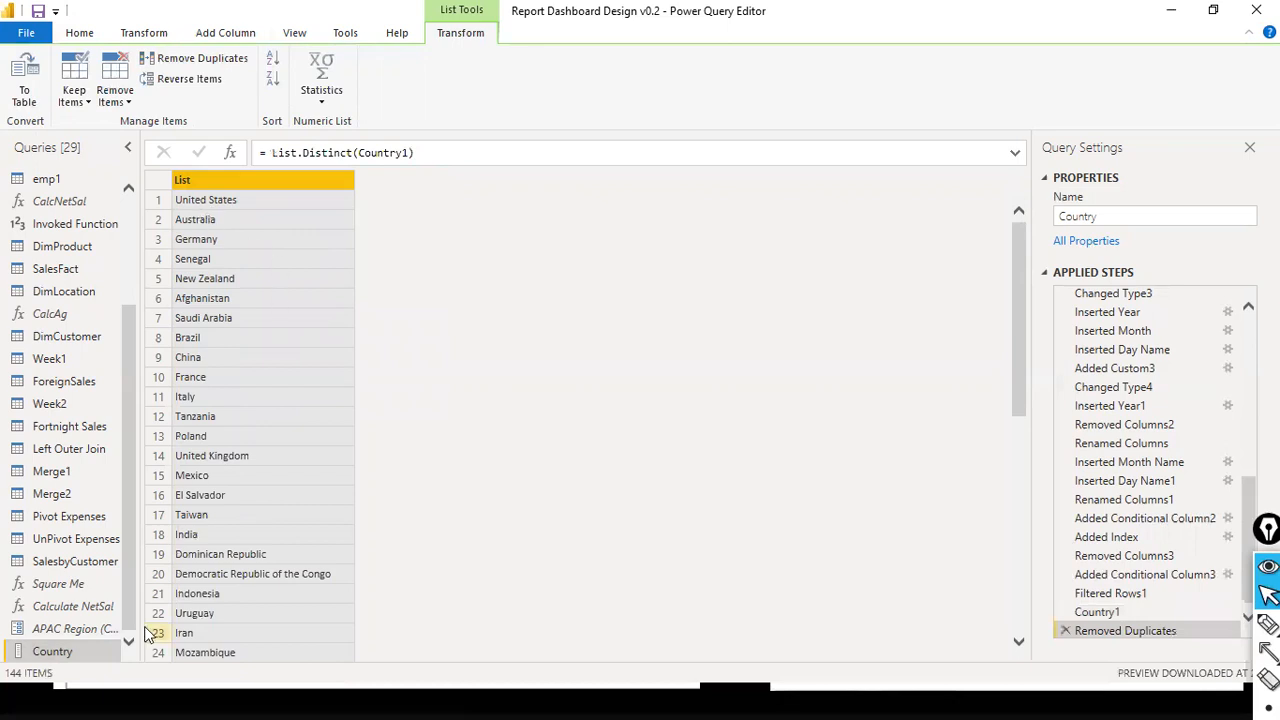
pyautogui.scroll(-9, 317, 540)
pyautogui.scroll(1, 317, 540)
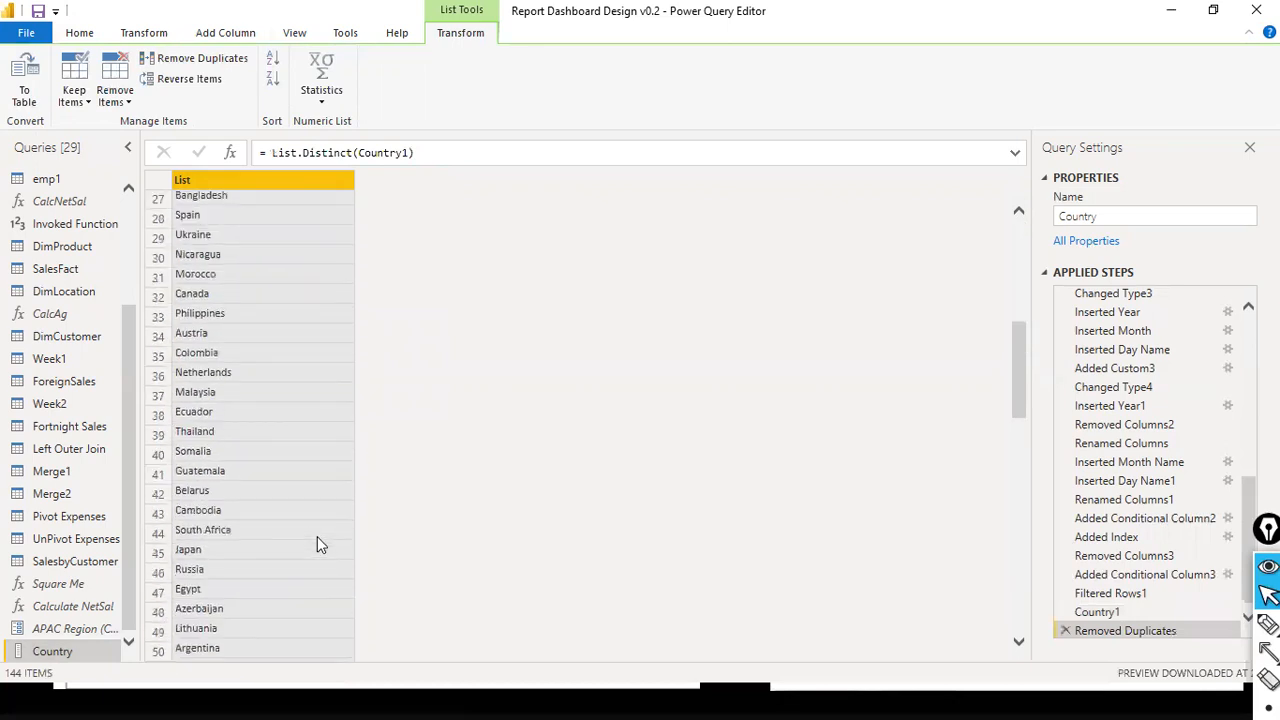
pyautogui.scroll(9, 317, 545)
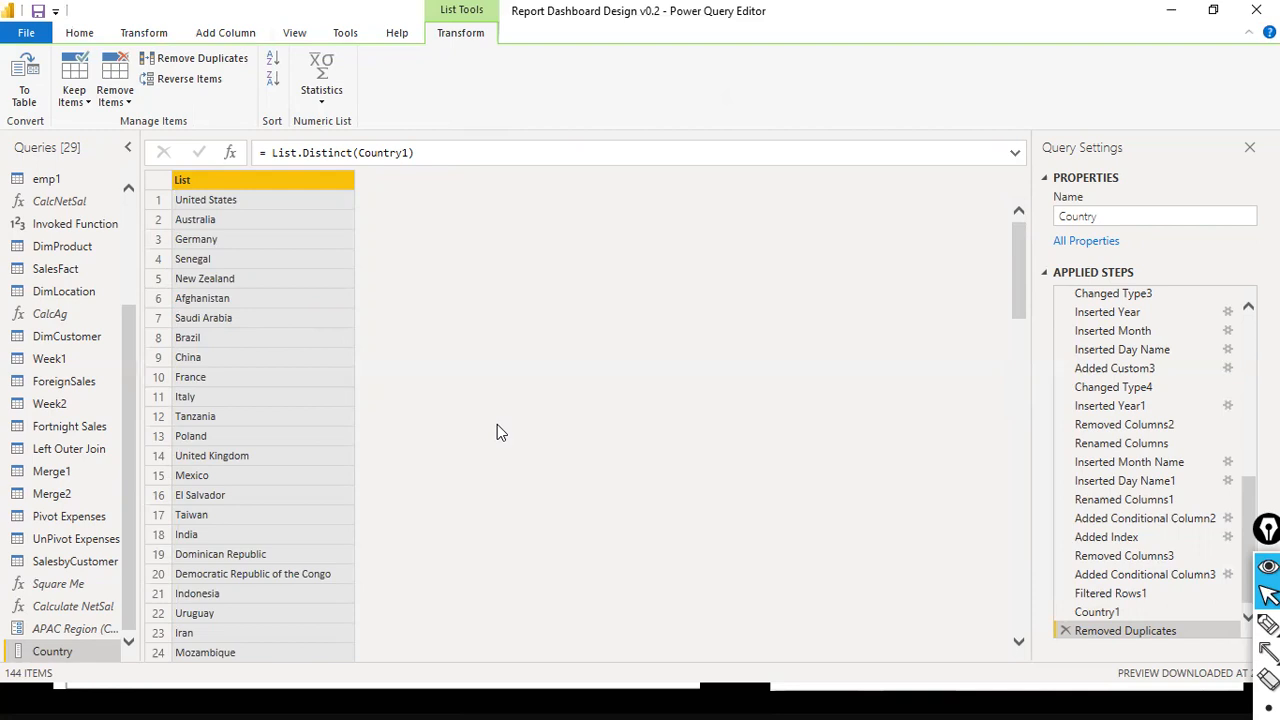
pyautogui.scroll(-13, 371, 485)
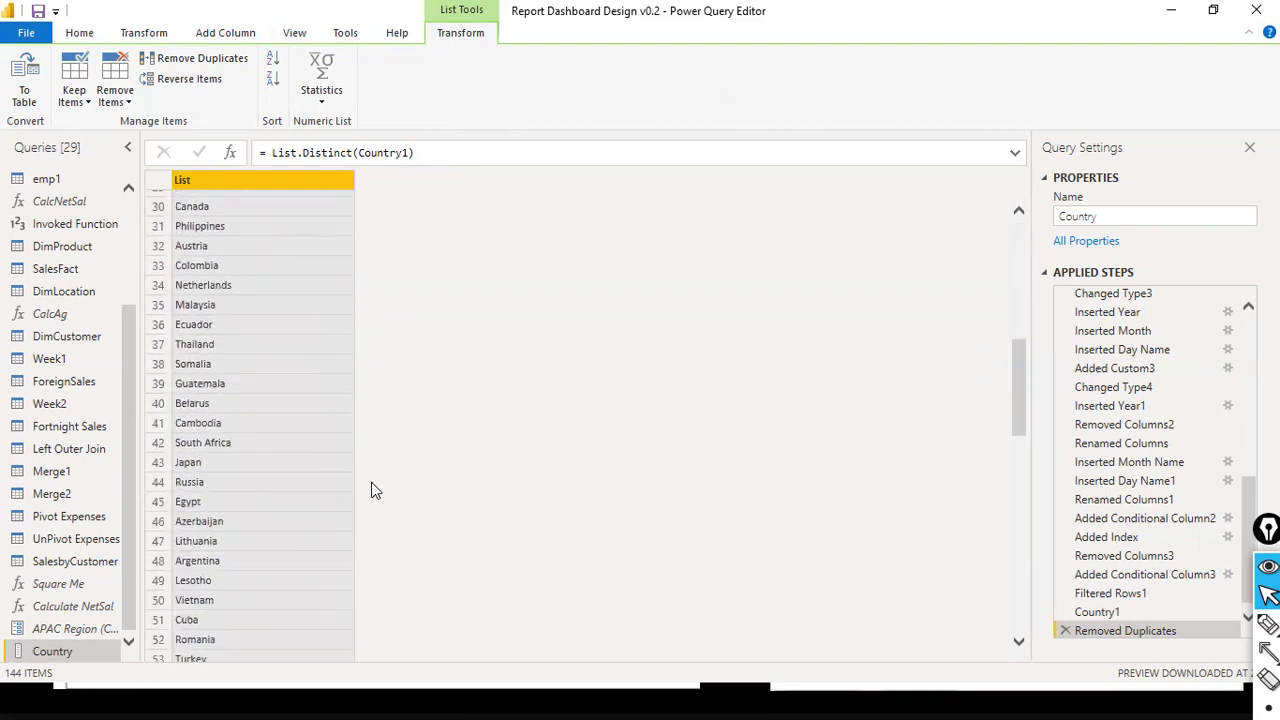
# - Rename the Country list query as Country Lkup
pyautogui.rightClick(47, 654)
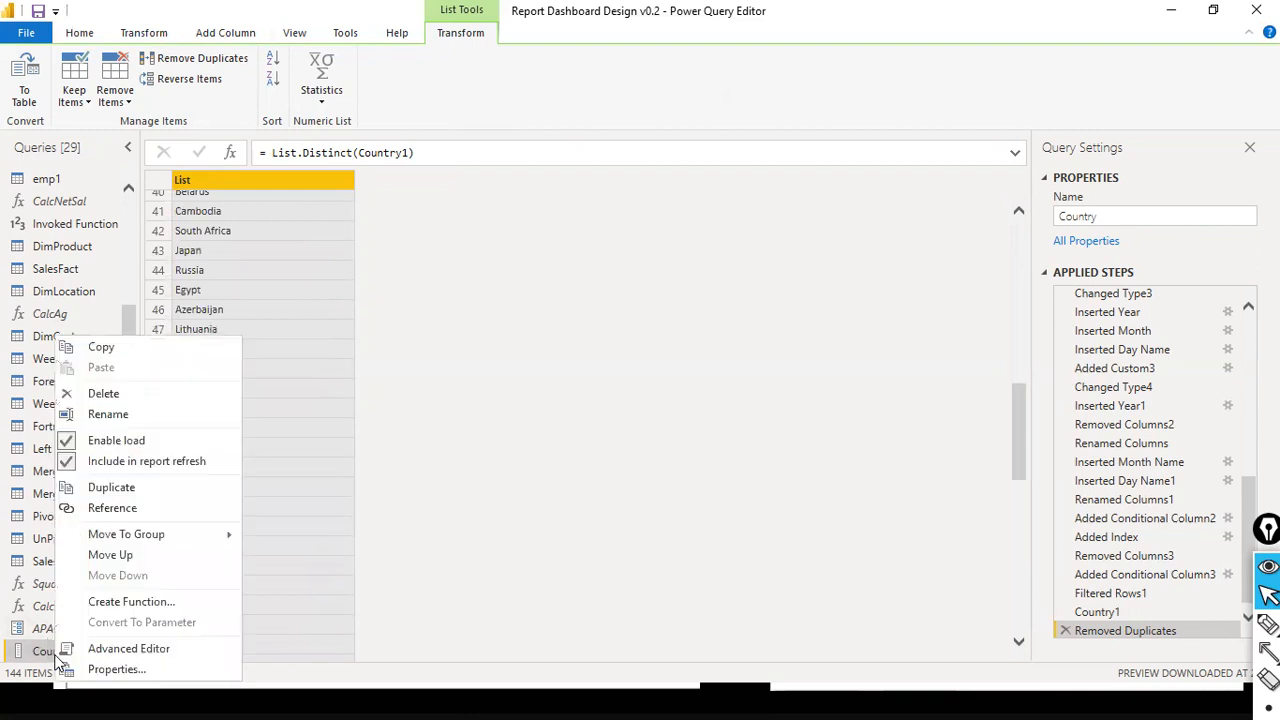
pyautogui.click(163, 420)
pyautogui.click(106, 652)
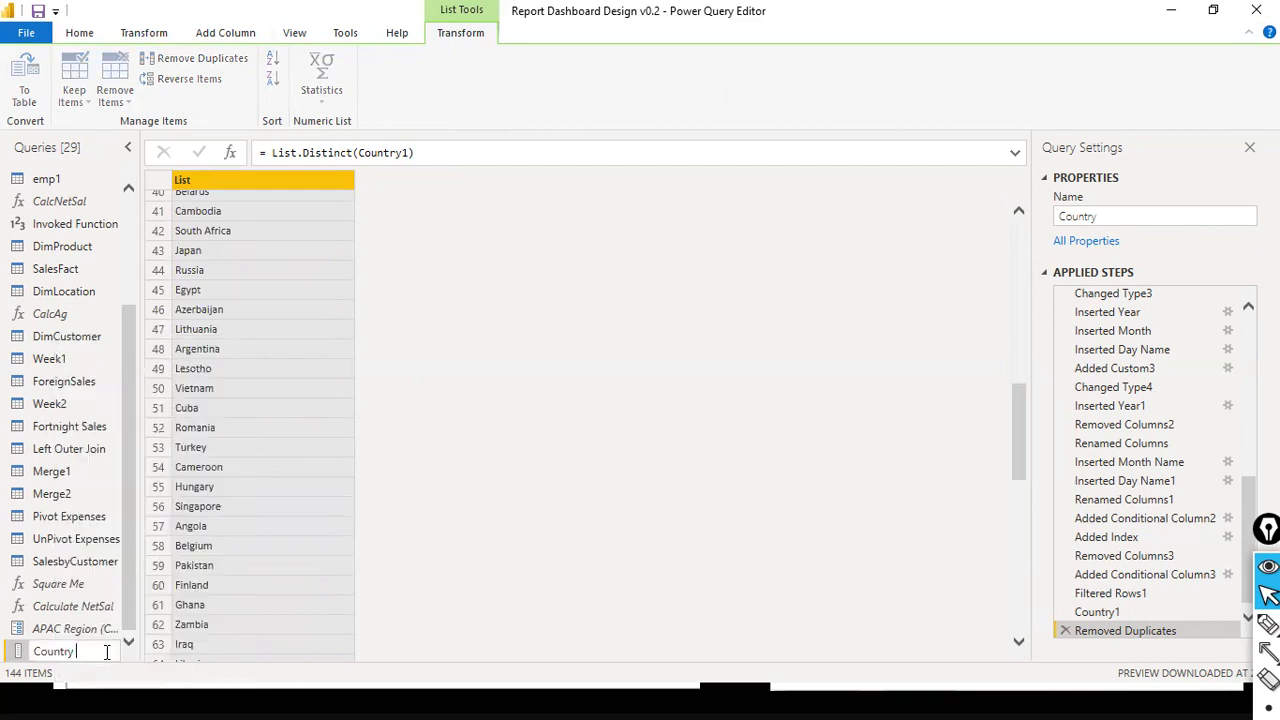
pyautogui.write('Lkup')
pyautogui.press('Return')
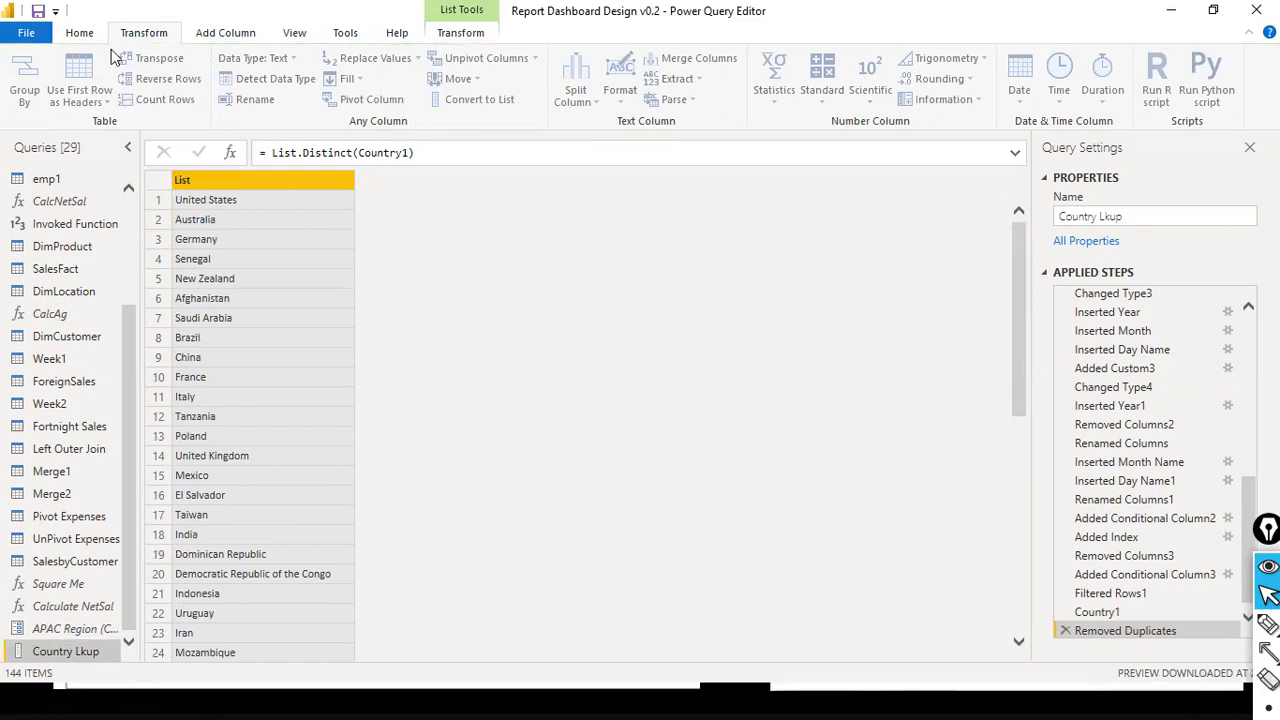
# - Open the APAC Region parameter's settings and rename the parameter as Country Lookup
pyautogui.click(79, 32)
pyautogui.click(307, 115)
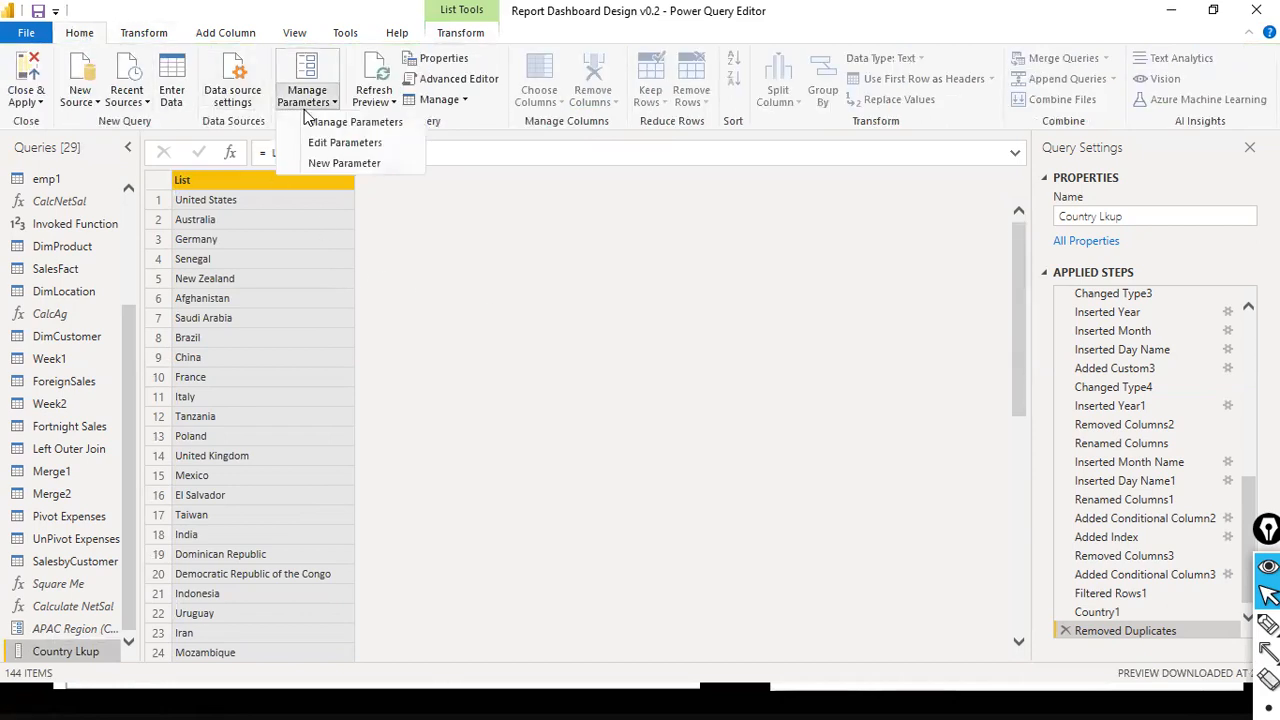
pyautogui.click(45, 638)
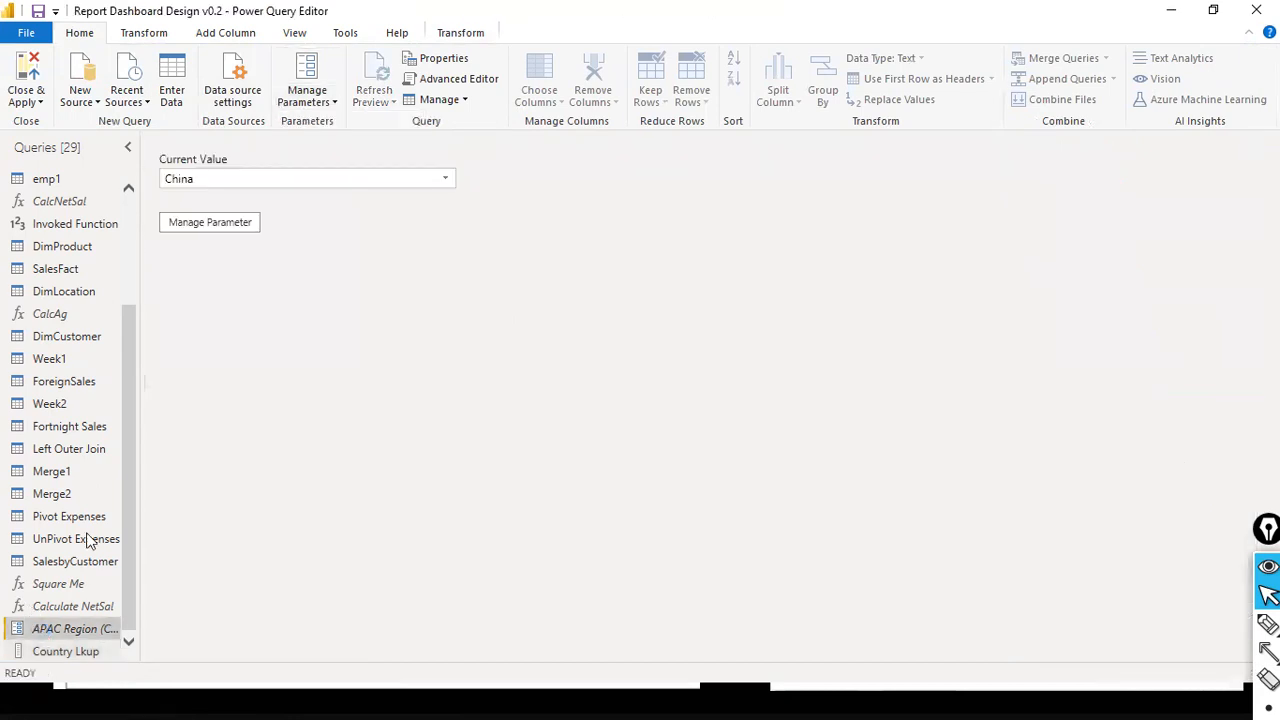
pyautogui.click(225, 223)
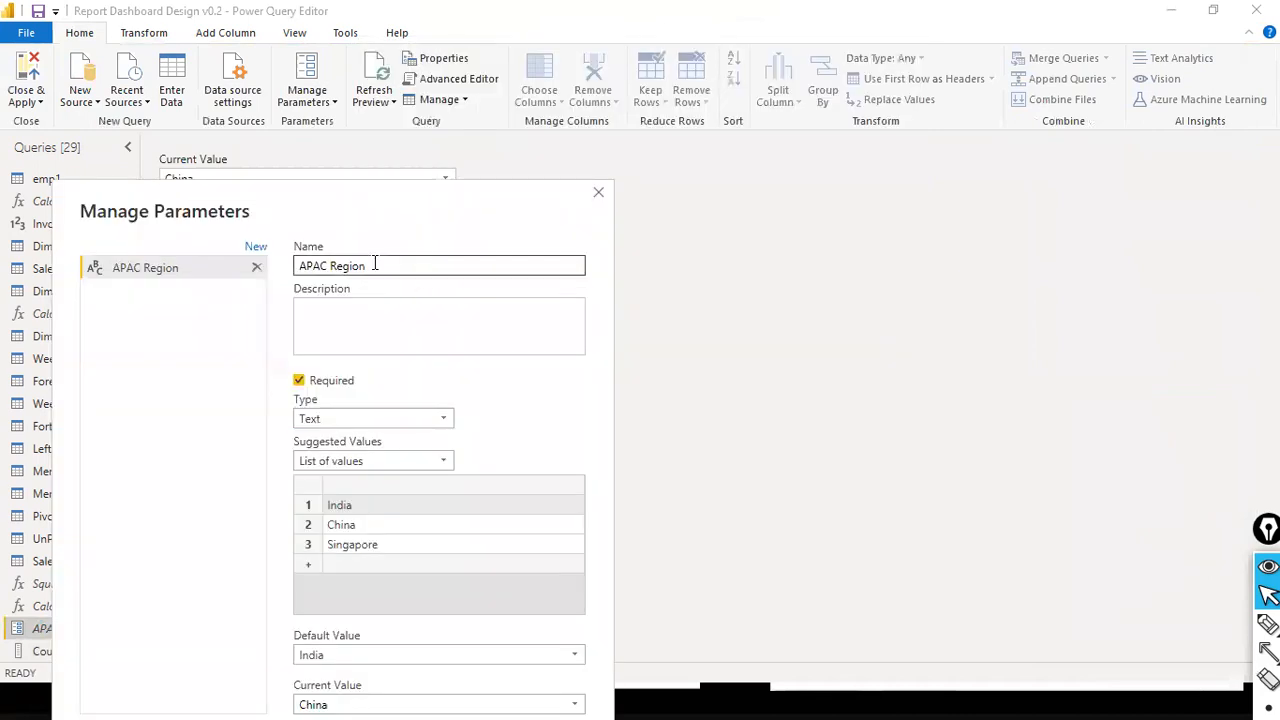
pyautogui.write('Co')
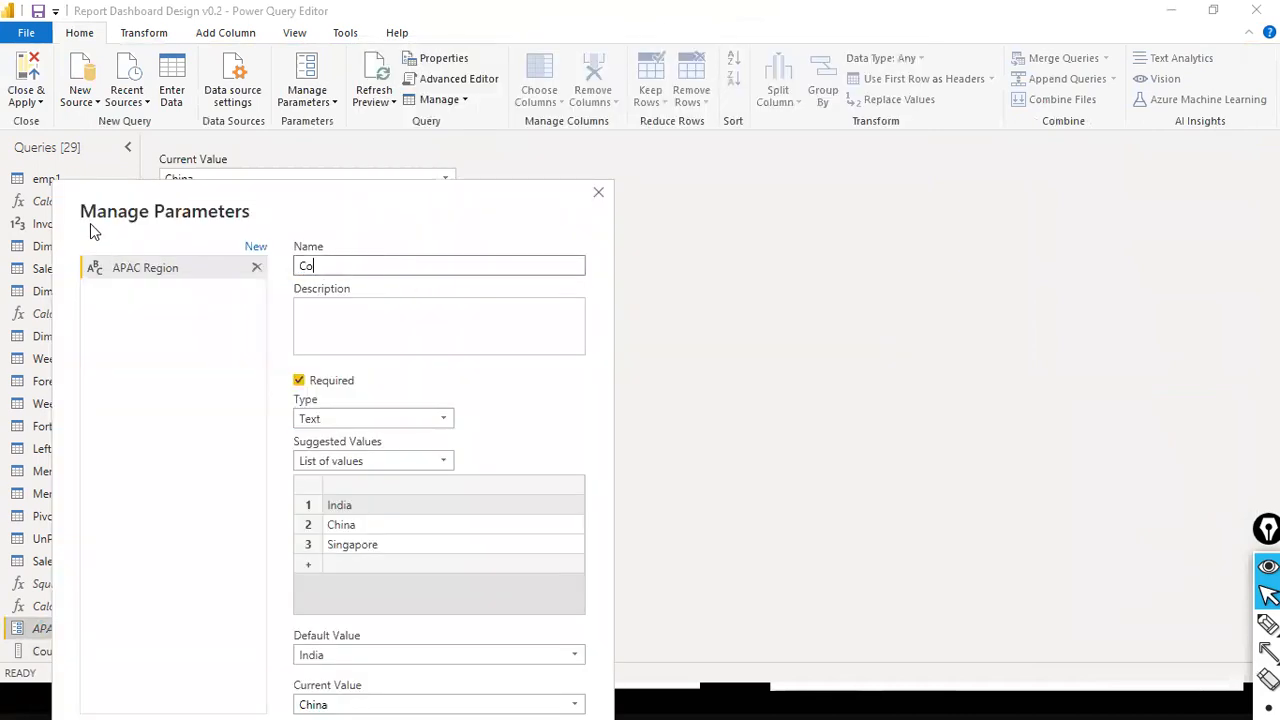
pyautogui.write('untry Lookup')
pyautogui.moveTo(404, 190); pyautogui.dragTo(409, 76)
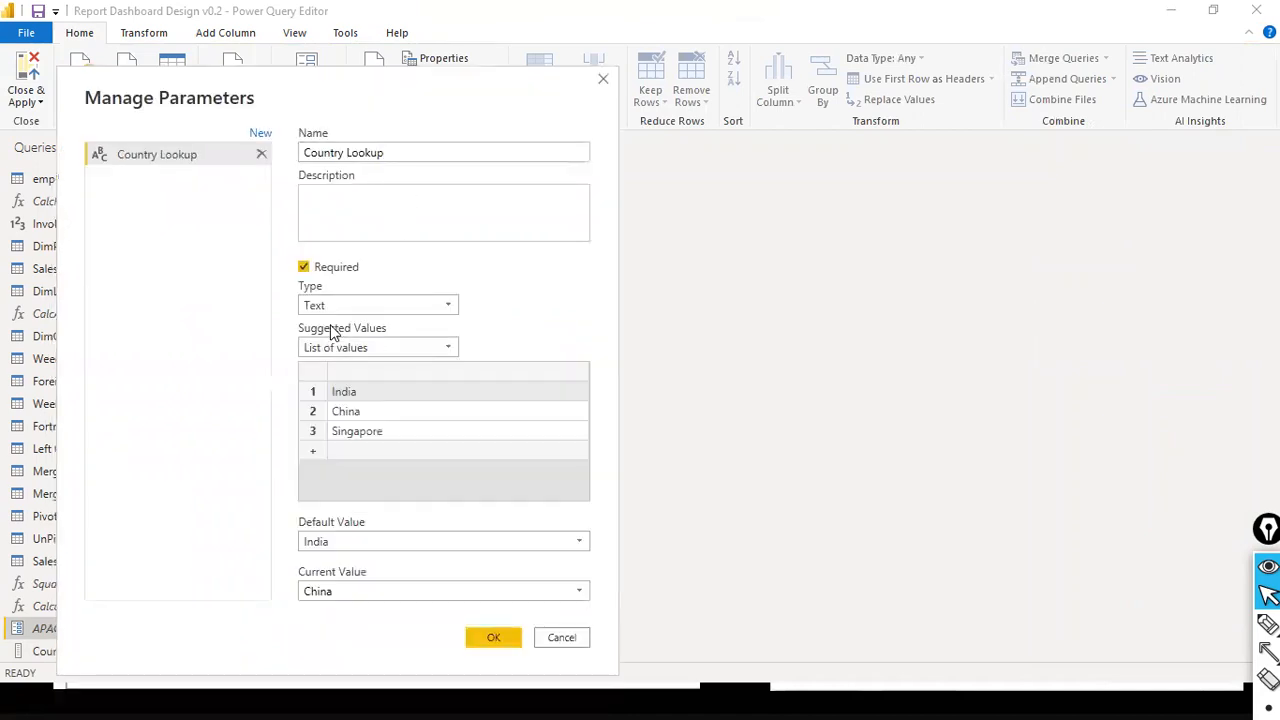
# - Set the Country Lookup parameter's suggested values to Query and choose Country Lkup as its source query
pyautogui.click(405, 349)
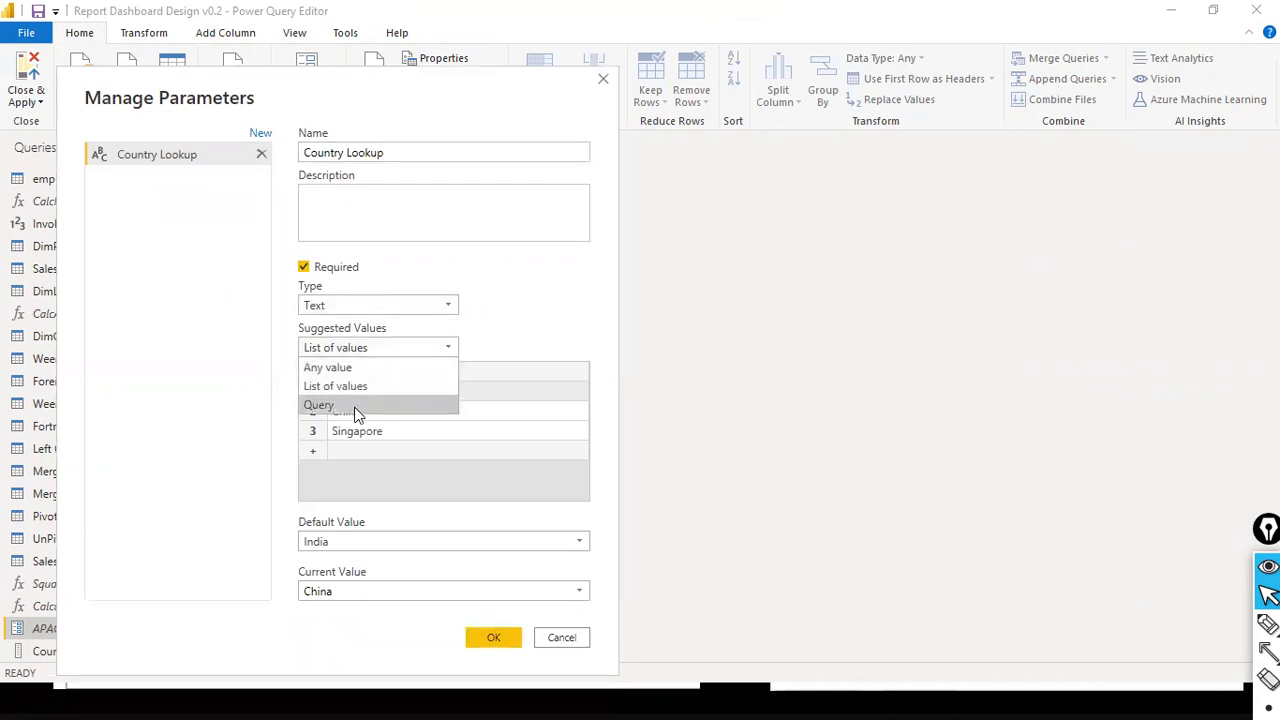
pyautogui.click(320, 404)
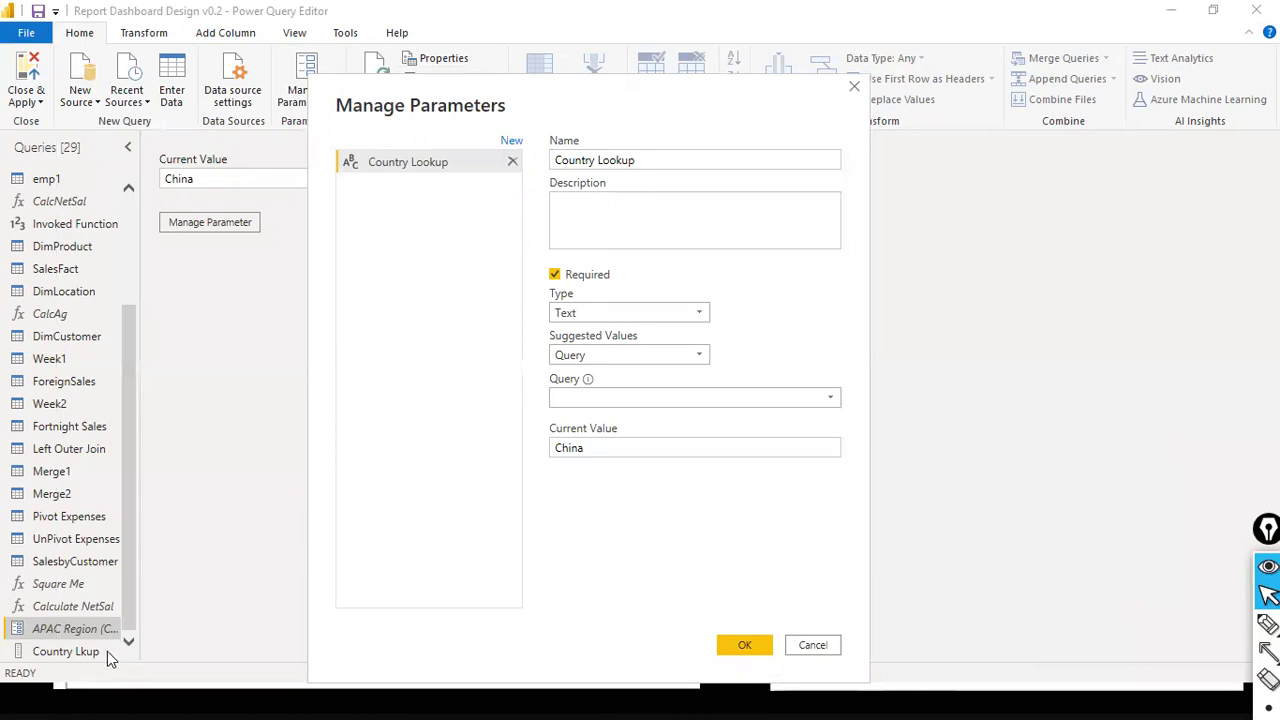
pyautogui.press('a')
pyautogui.moveTo(75, 662)
pyautogui.mouseDown()
pyautogui.moveTo(471, 508)
pyautogui.moveTo(548, 400)
pyautogui.mouseUp()
pyautogui.moveTo(853, 389); pyautogui.dragTo(836, 399)
pyautogui.hotkey('ctrl', 'shift', '2')
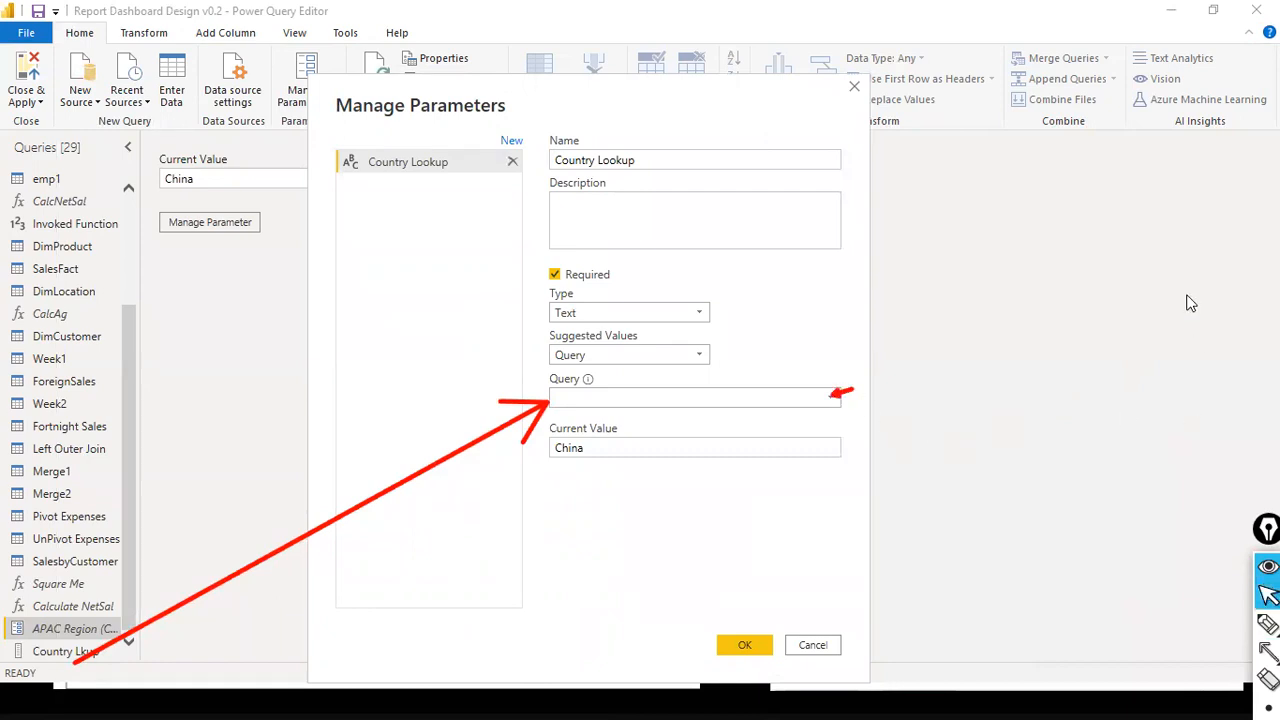
pyautogui.click(833, 397)
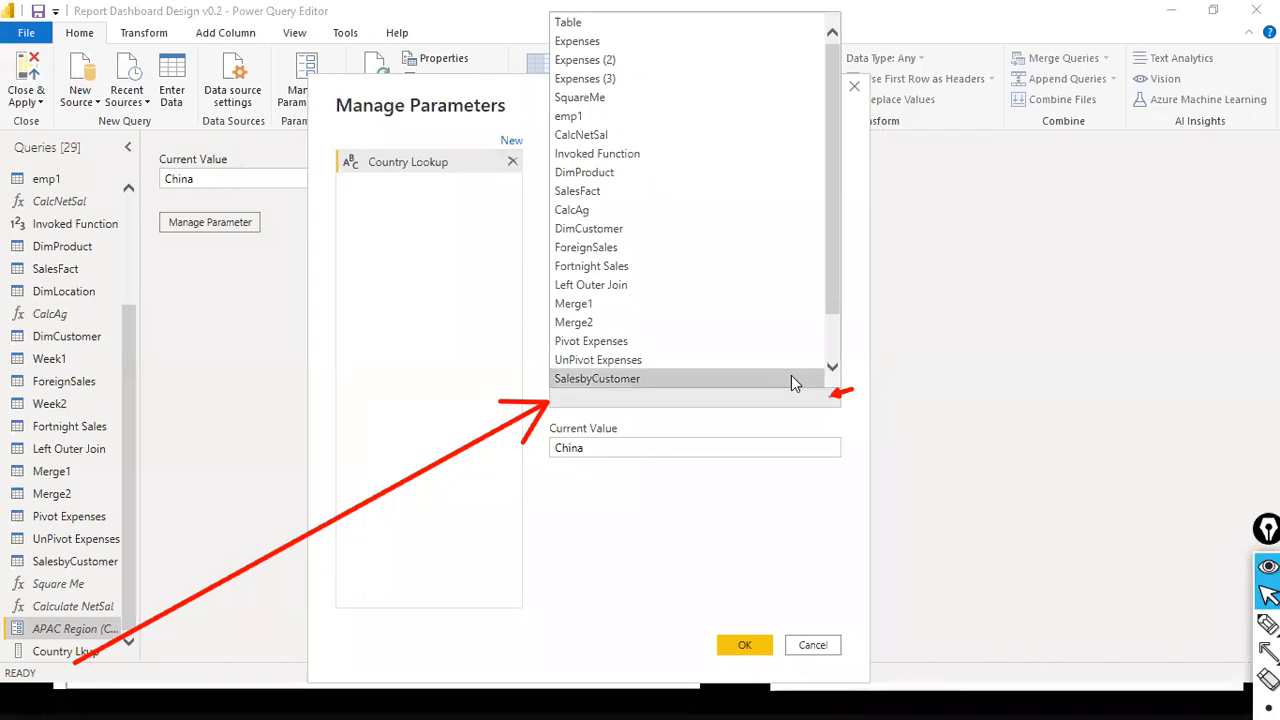
pyautogui.scroll(-1, 791, 375)
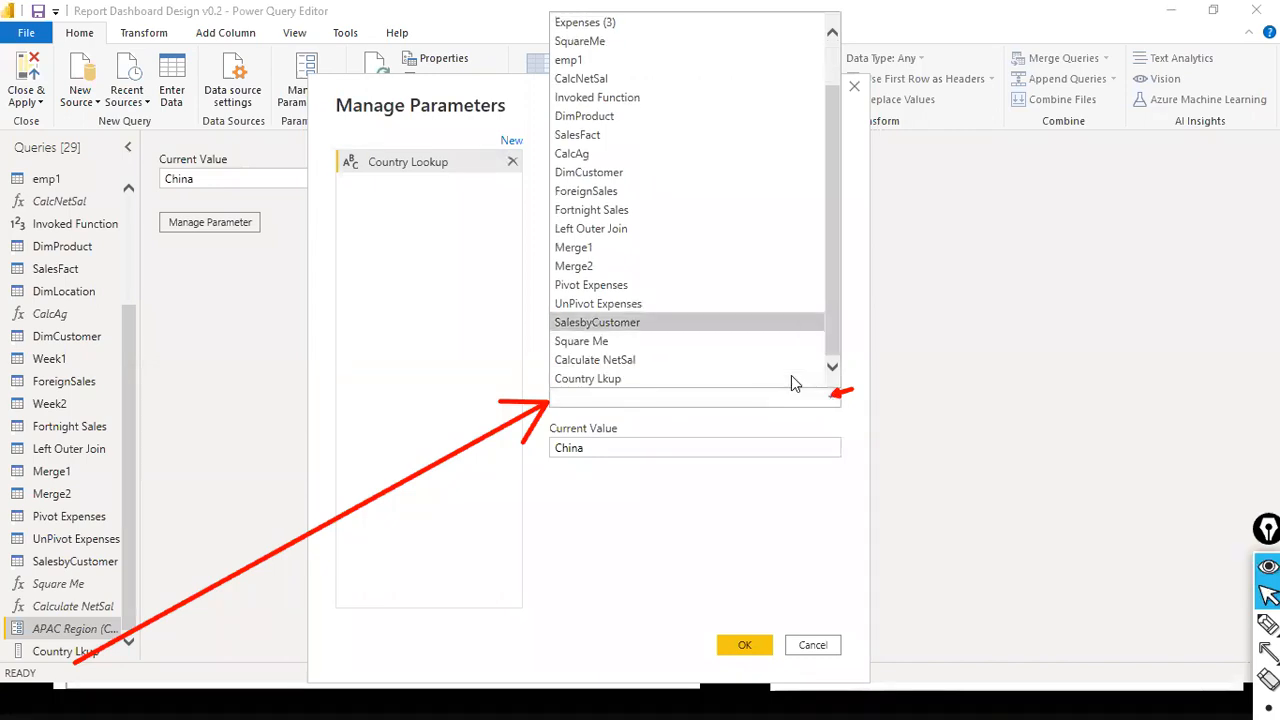
pyautogui.click(576, 4)
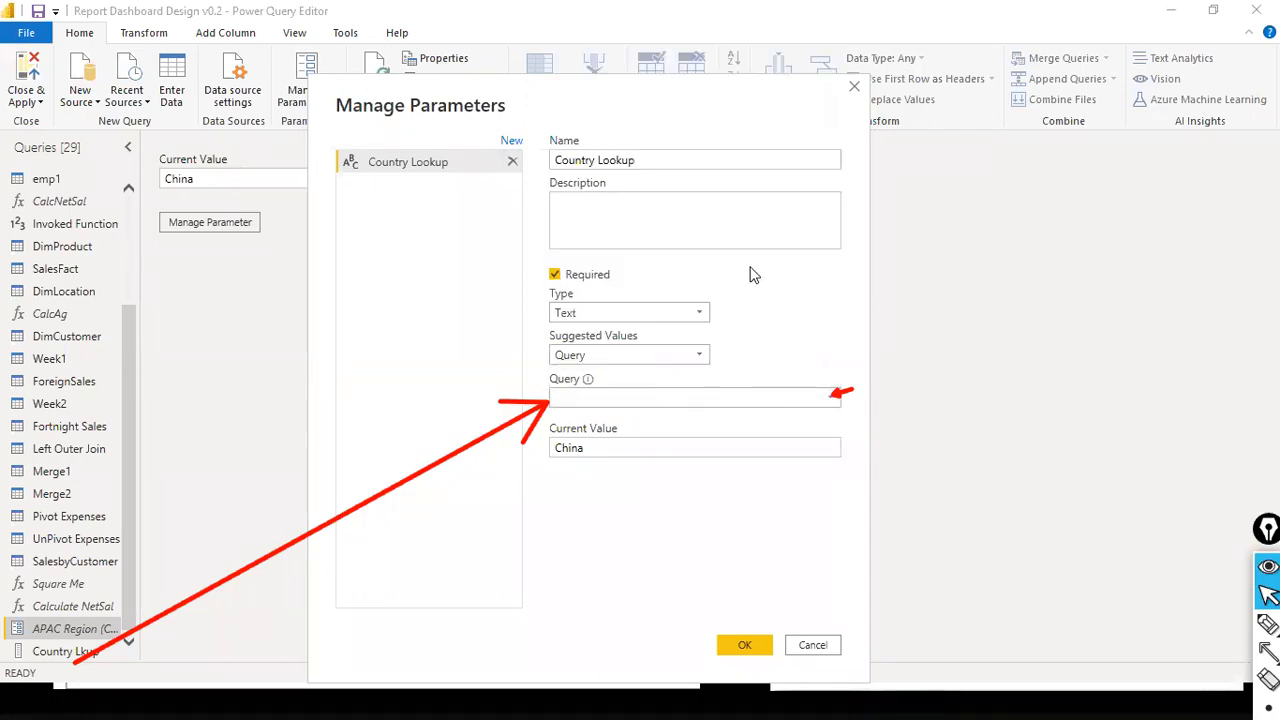
pyautogui.click(834, 403)
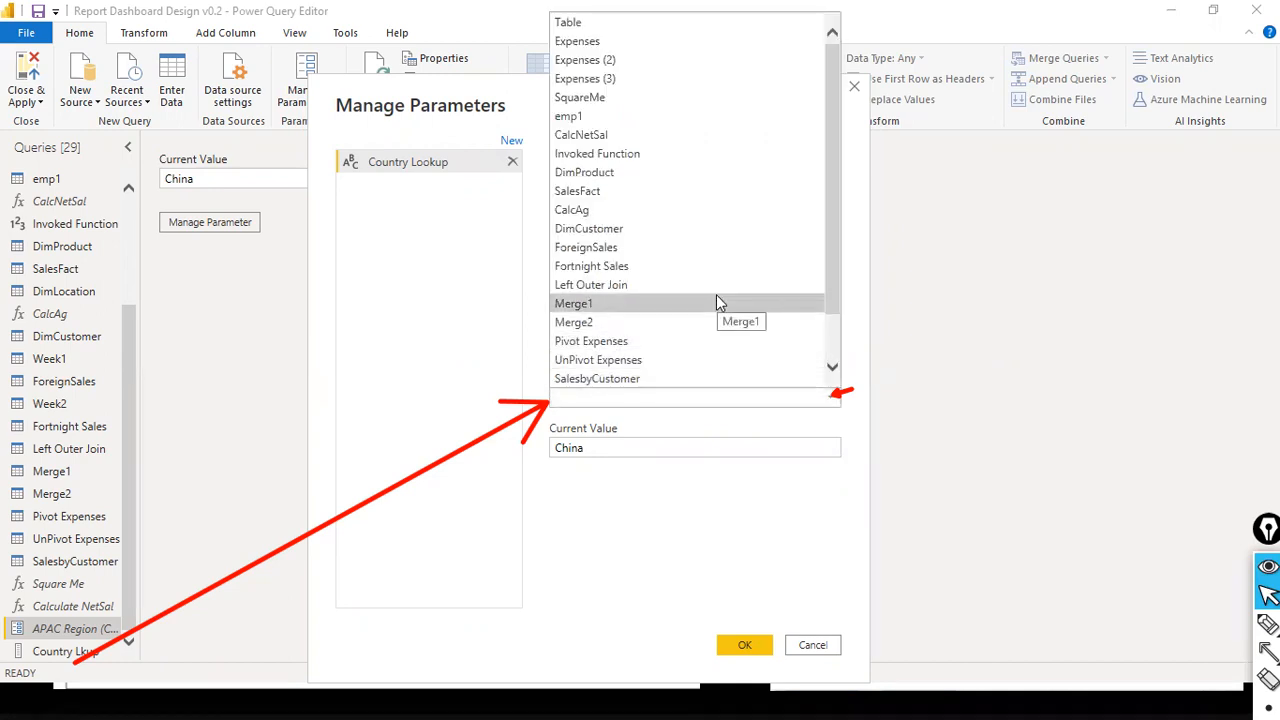
pyautogui.scroll(-1, 716, 296)
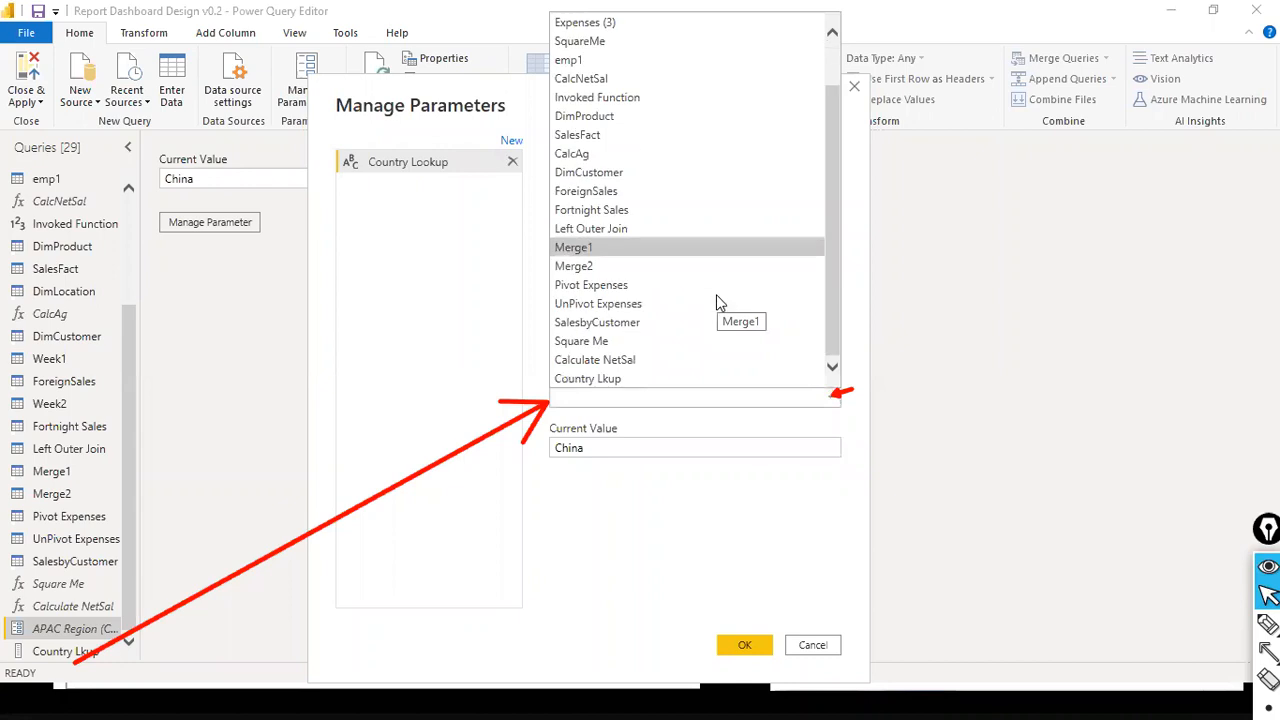
pyautogui.click(632, 381)
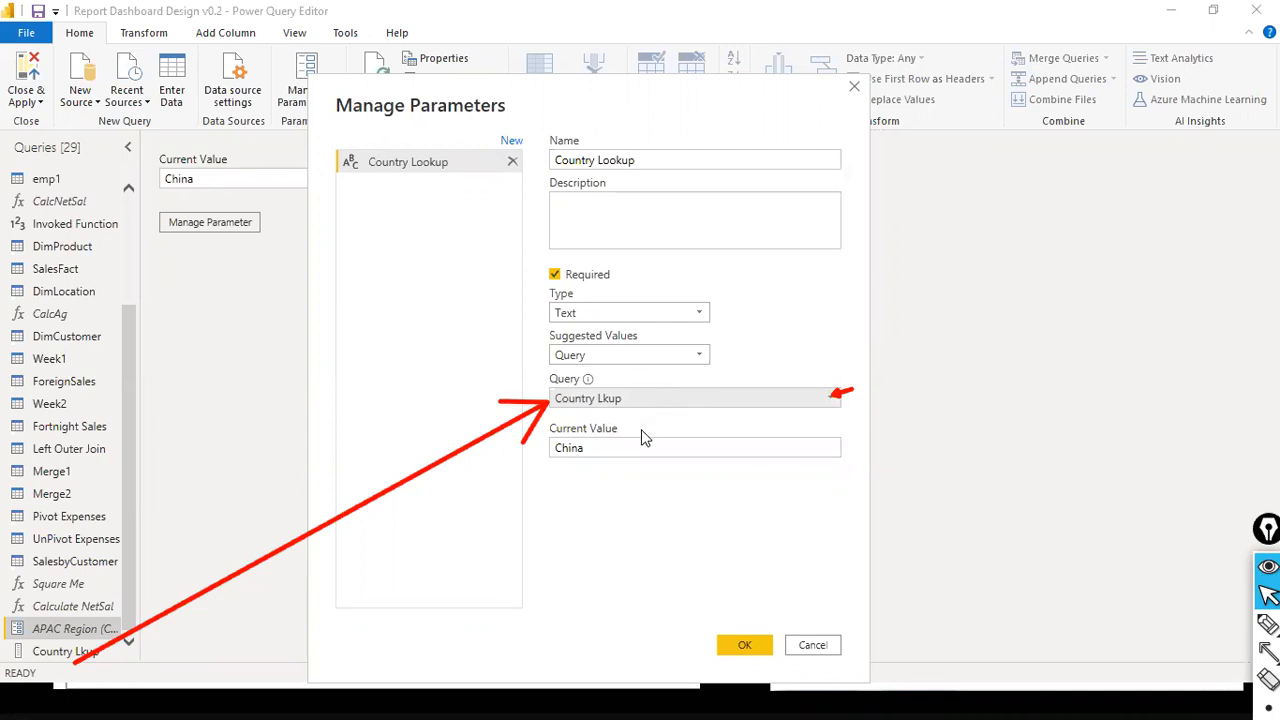
# - Set the Country Lookup parameter's current value to India and apply the parameter settings
pyautogui.moveTo(623, 447); pyautogui.dragTo(527, 447)
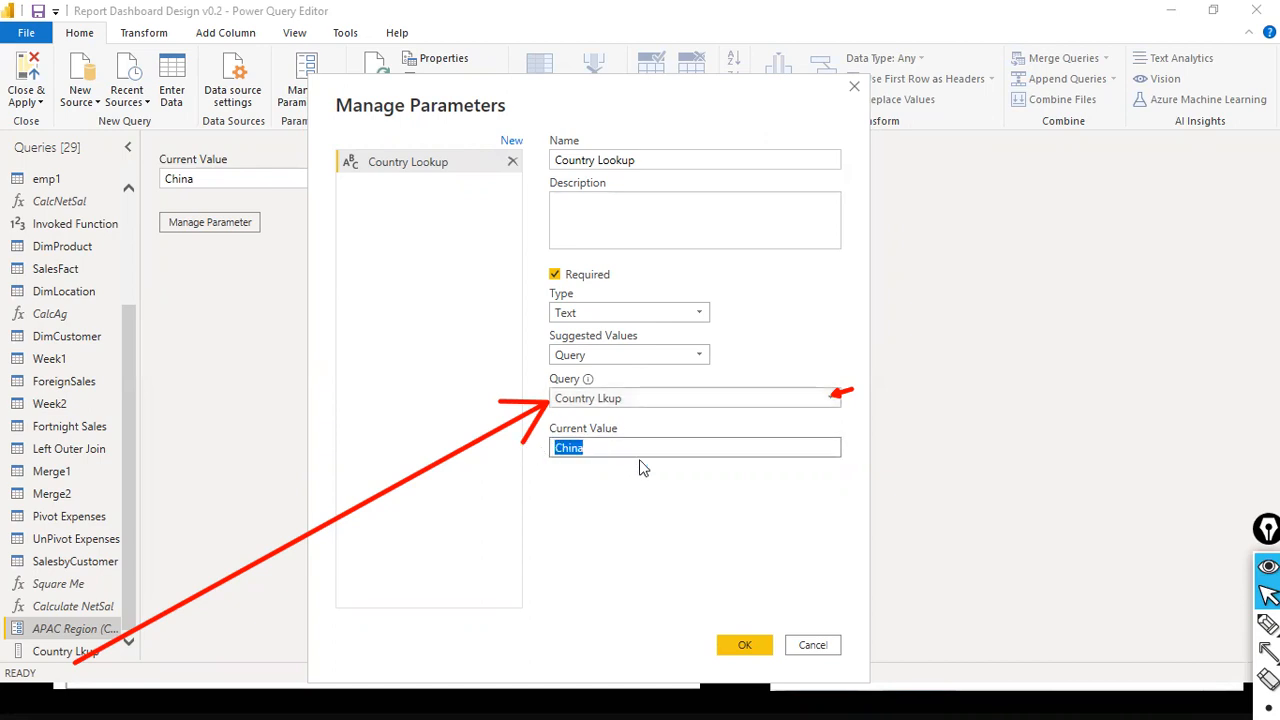
pyautogui.write('India')
pyautogui.hotkey('ctrl', 'shift', '7')
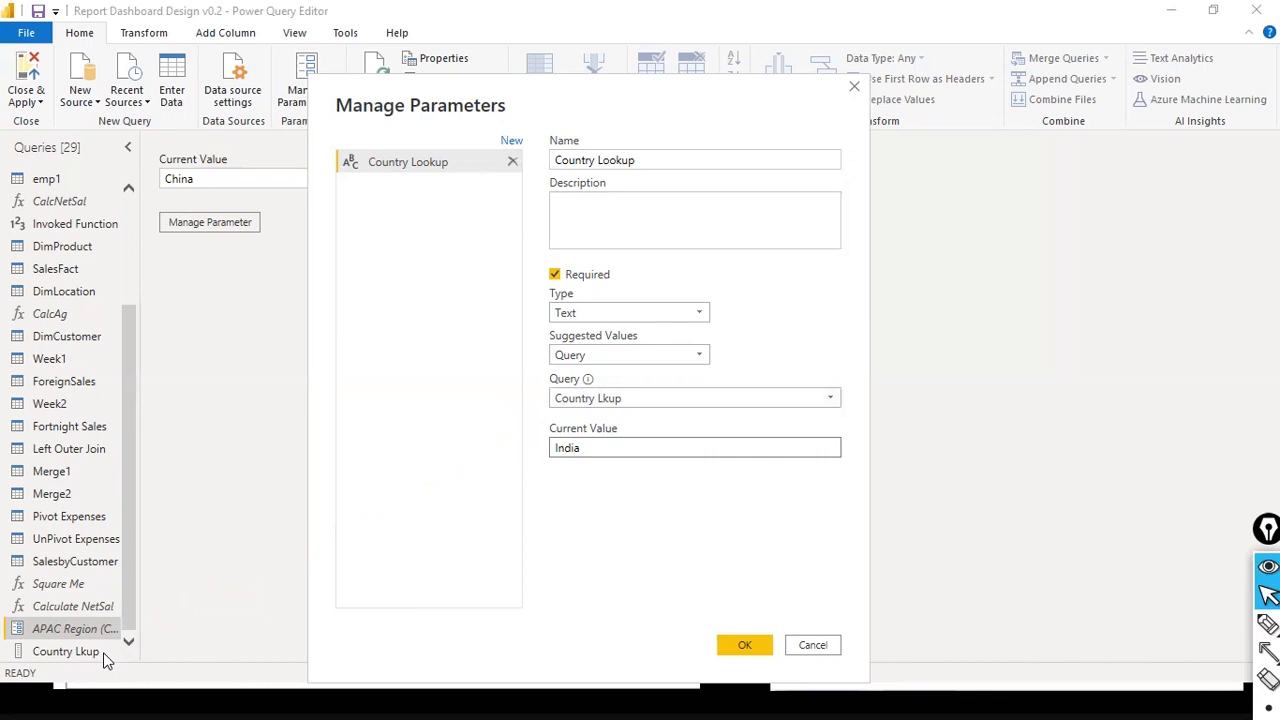
pyautogui.click(742, 645)
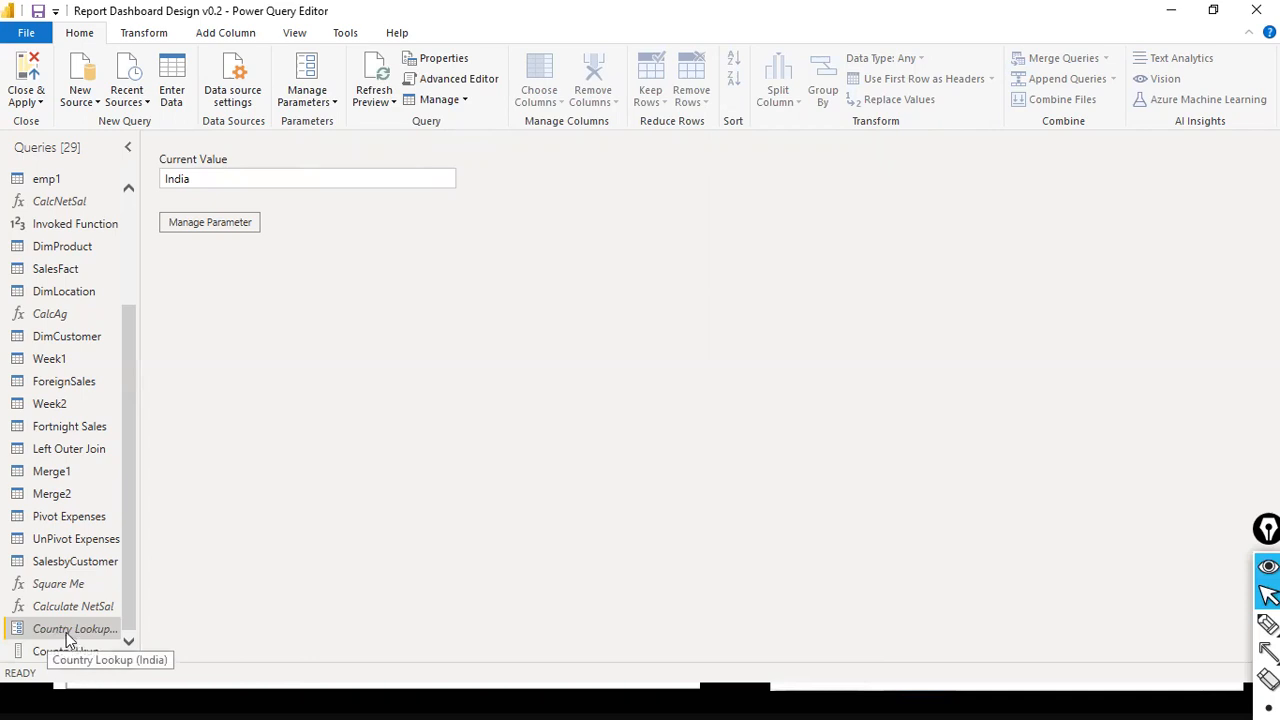
# - Filter the sales_w04 query's Country column to keep only rows that equal the Country Lookup parameter
pyautogui.scroll(3, 45, 264)
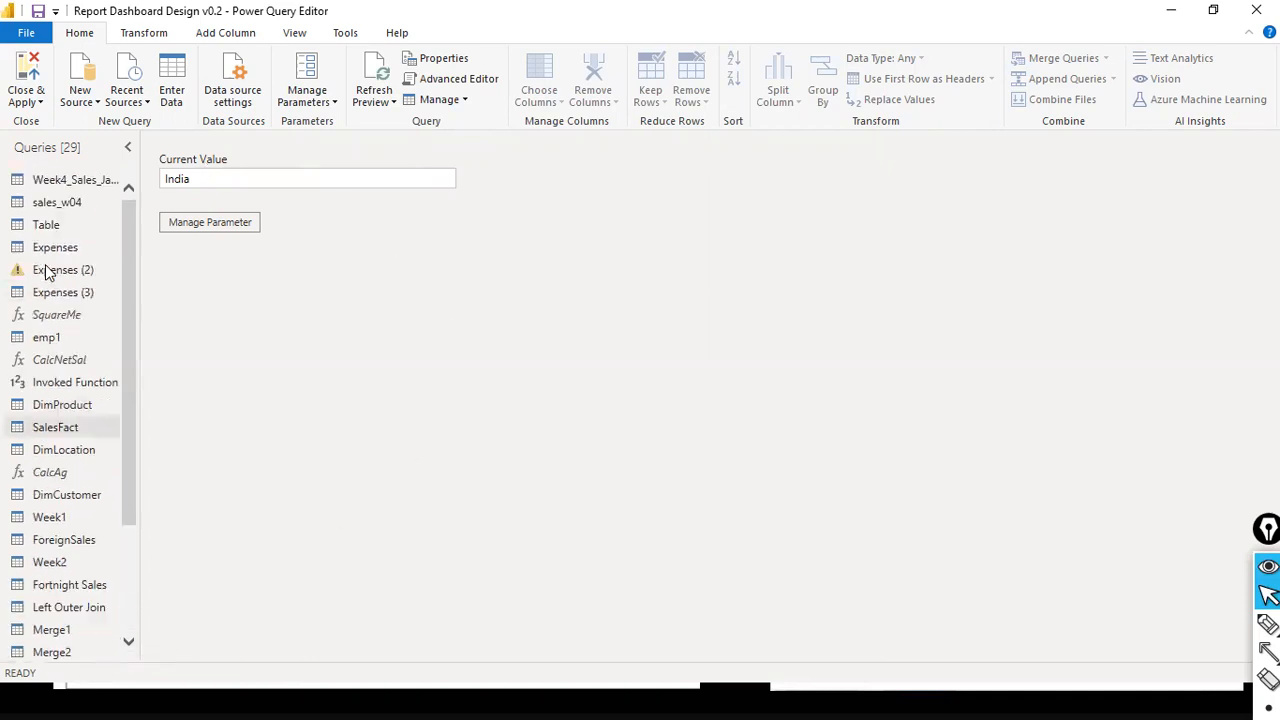
pyautogui.click(50, 205)
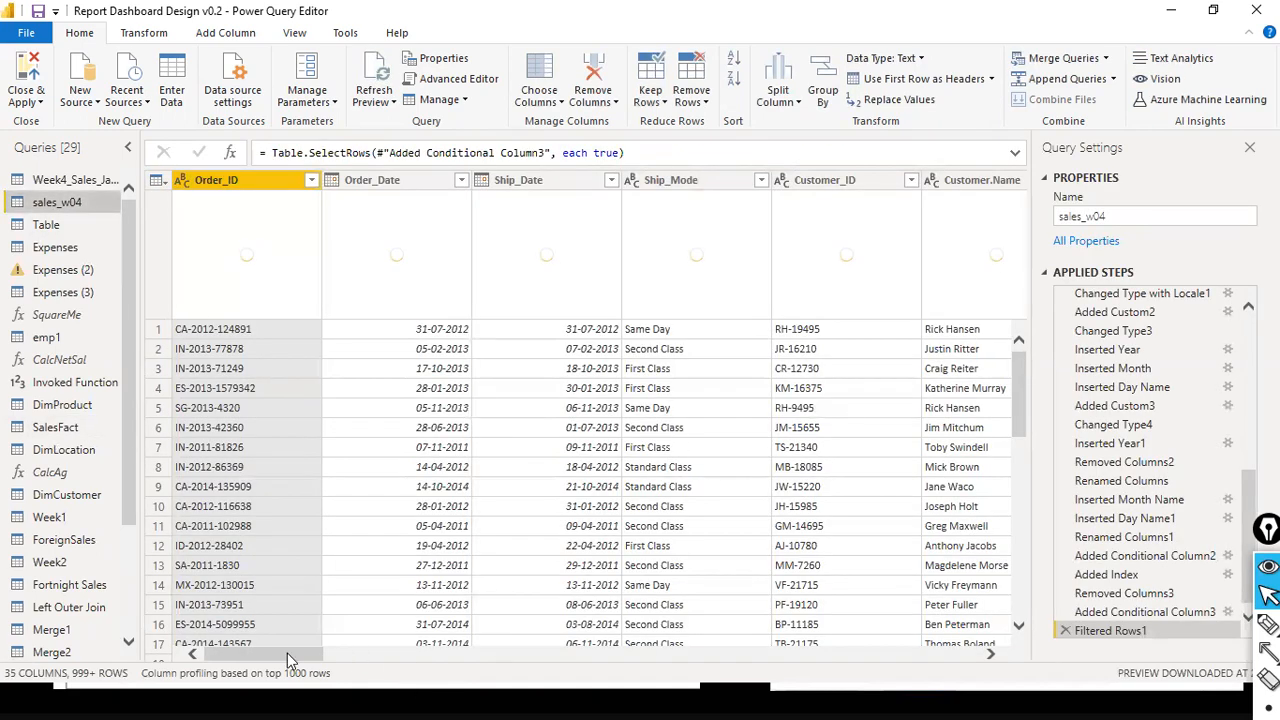
pyautogui.moveTo(287, 653); pyautogui.dragTo(418, 653)
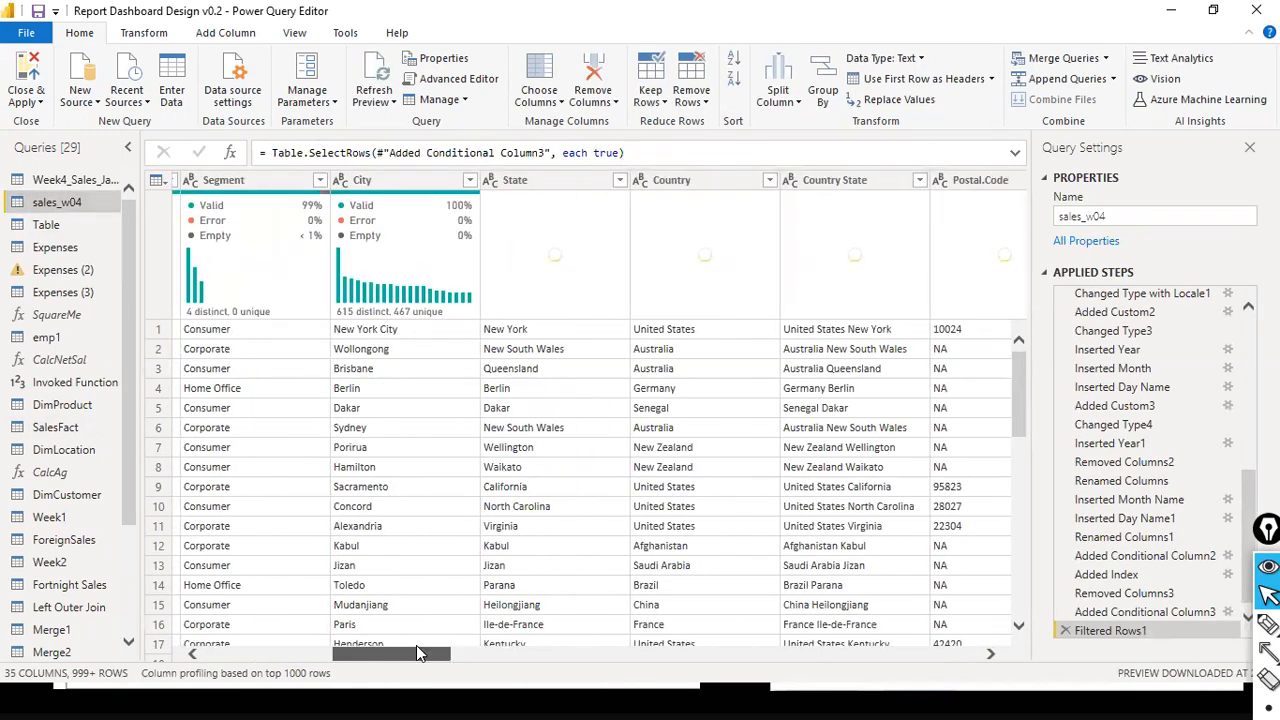
pyautogui.click(769, 180)
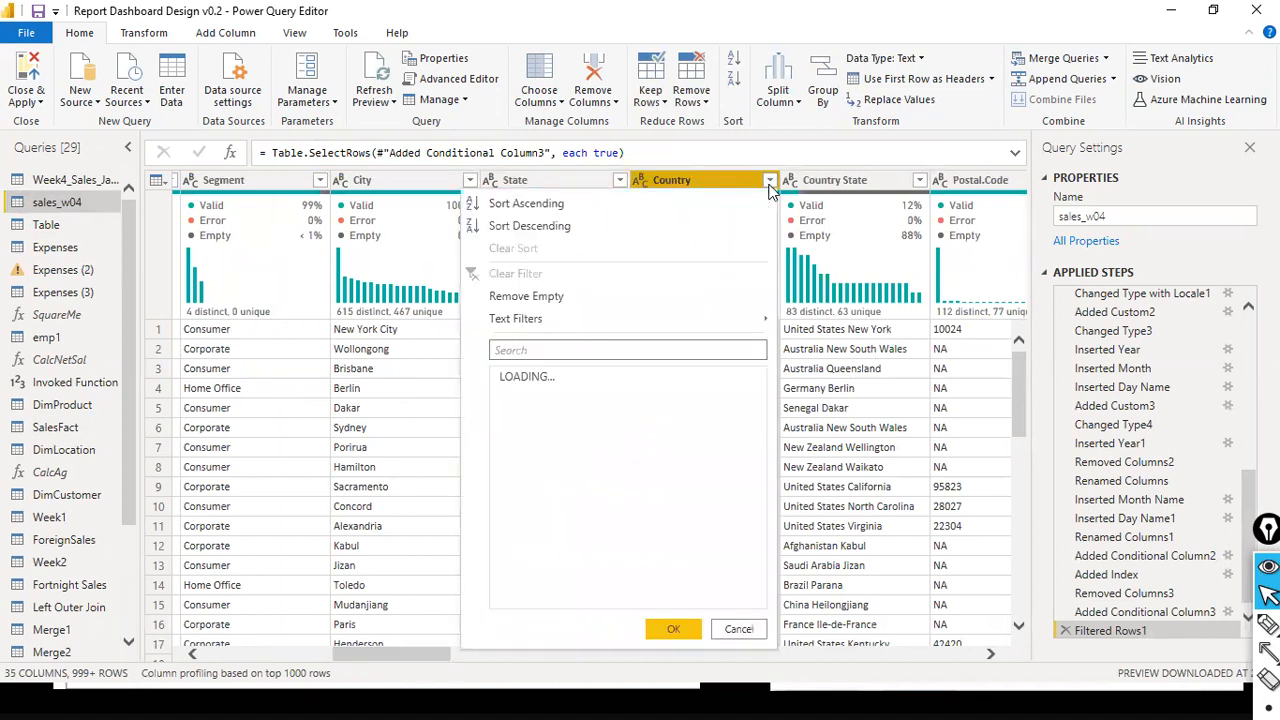
pyautogui.moveTo(666, 327)
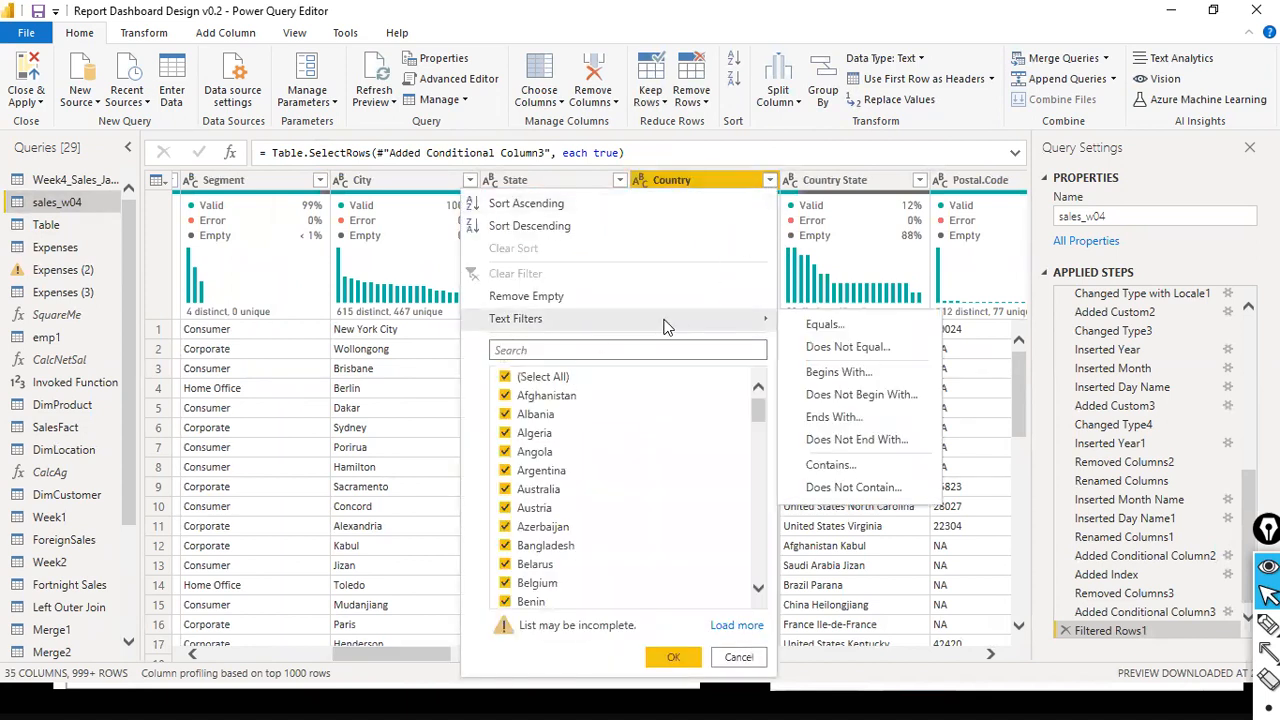
pyautogui.click(828, 324)
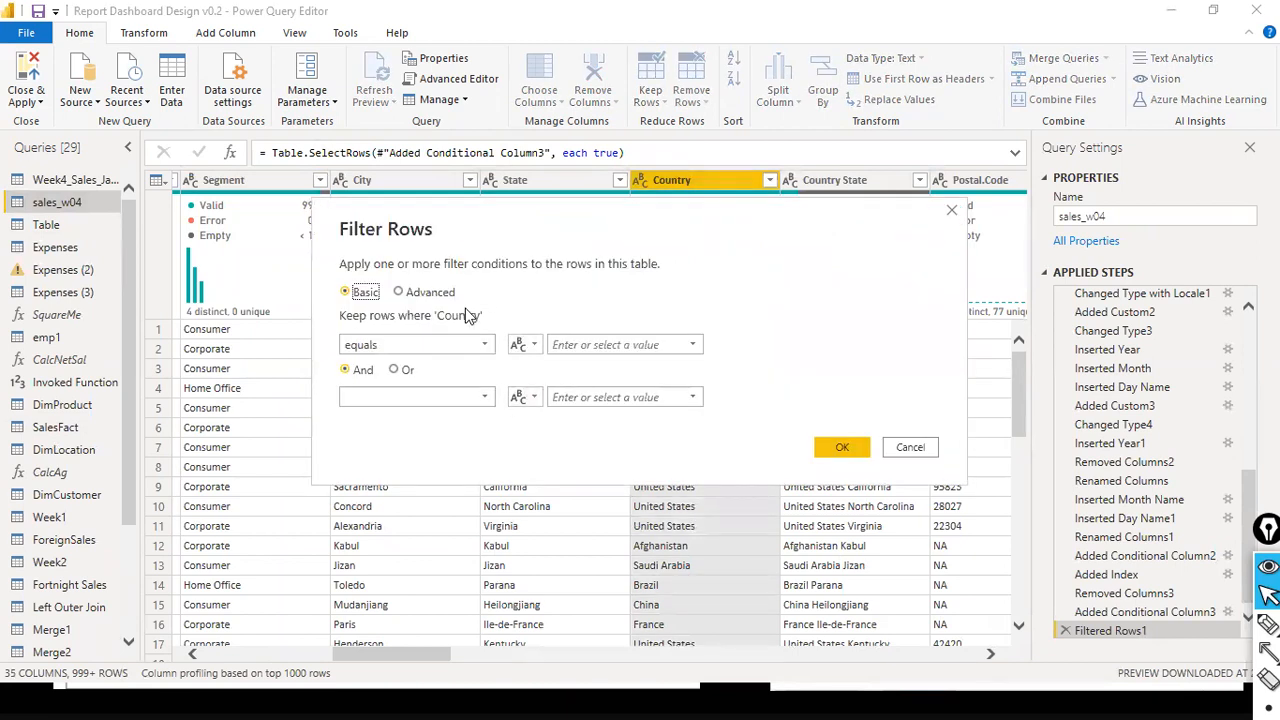
pyautogui.click(536, 346)
pyautogui.click(560, 383)
pyautogui.click(694, 348)
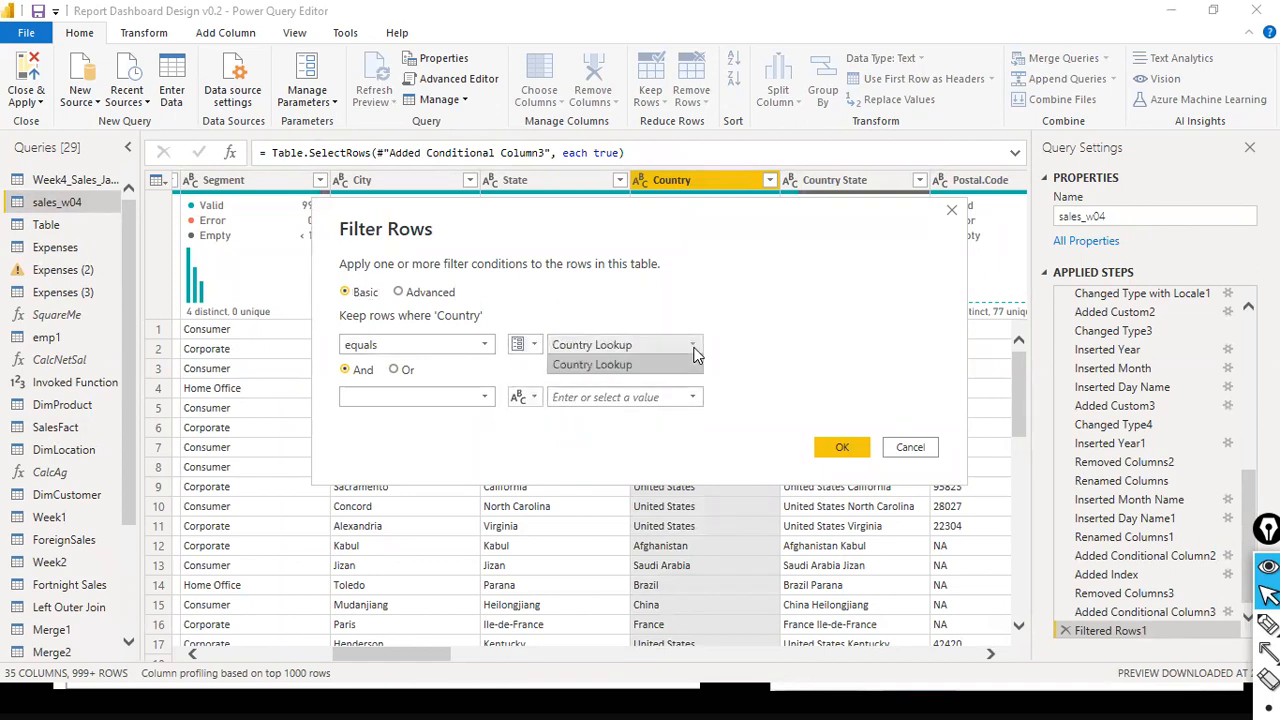
pyautogui.click(650, 365)
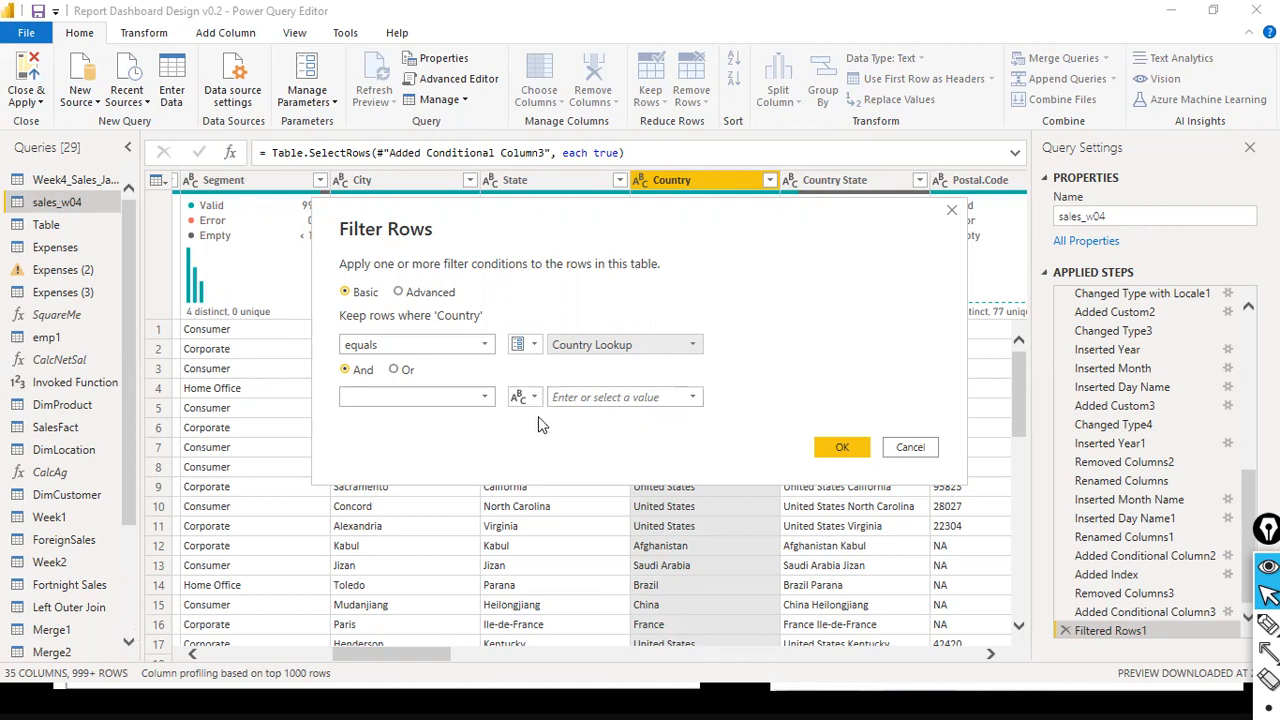
pyautogui.click(837, 451)
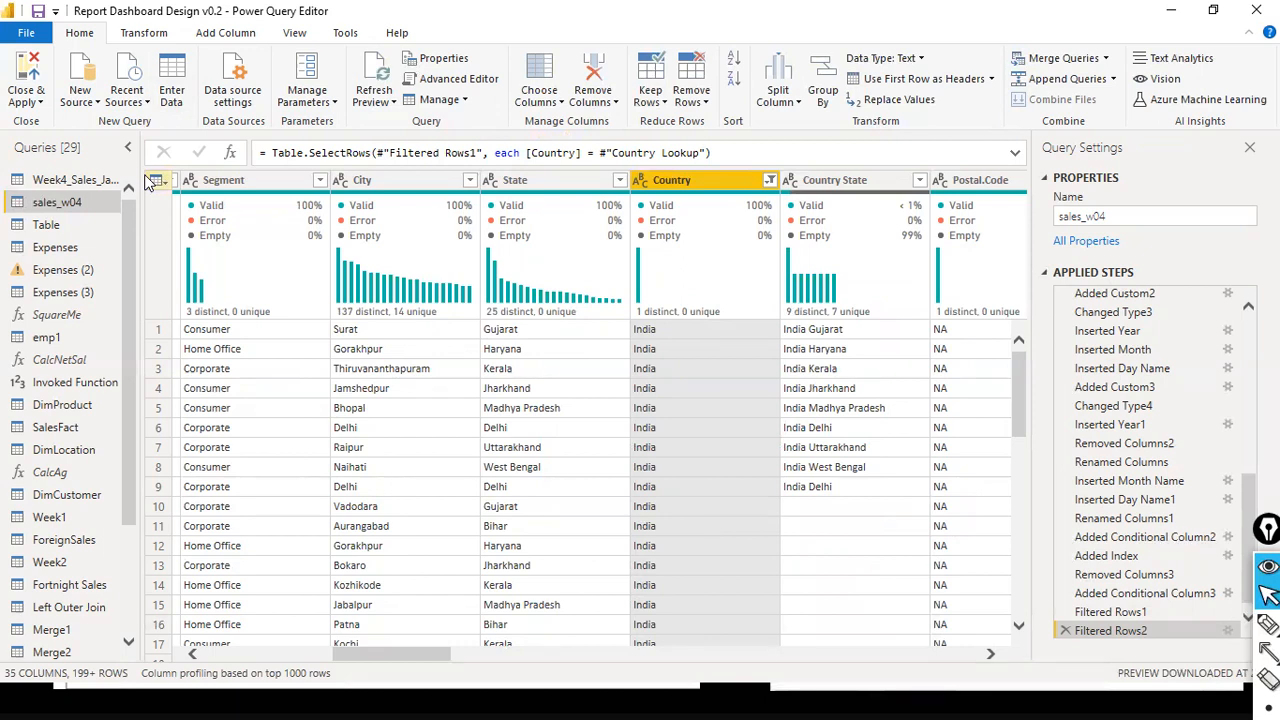
# - Apply the pending query changes to the report and close the Power Query Editor
pyautogui.click(38, 101)
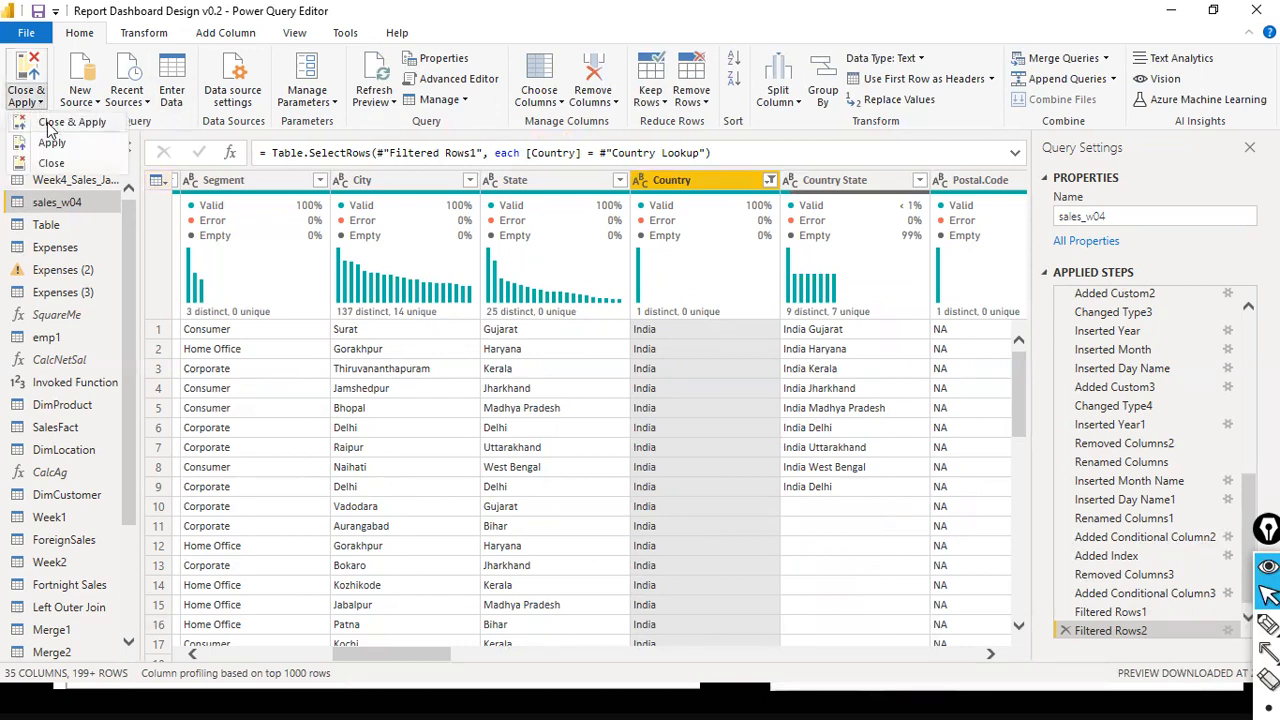
pyautogui.click(47, 122)
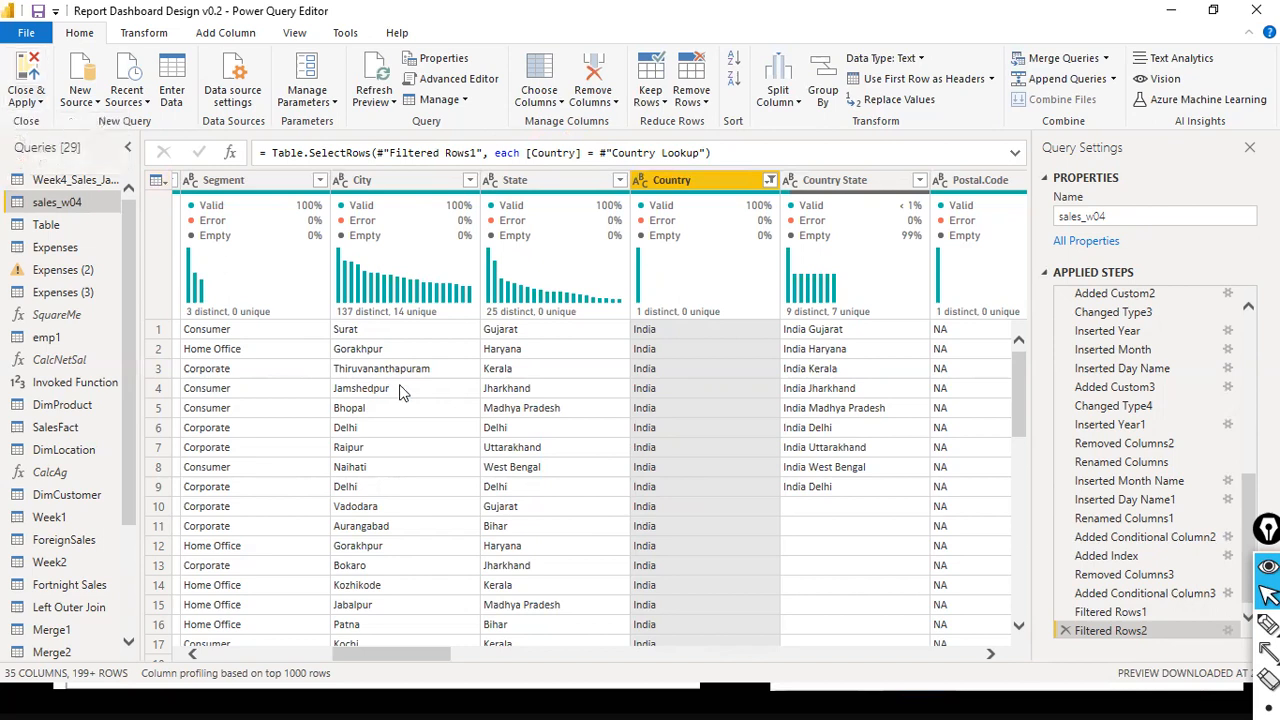
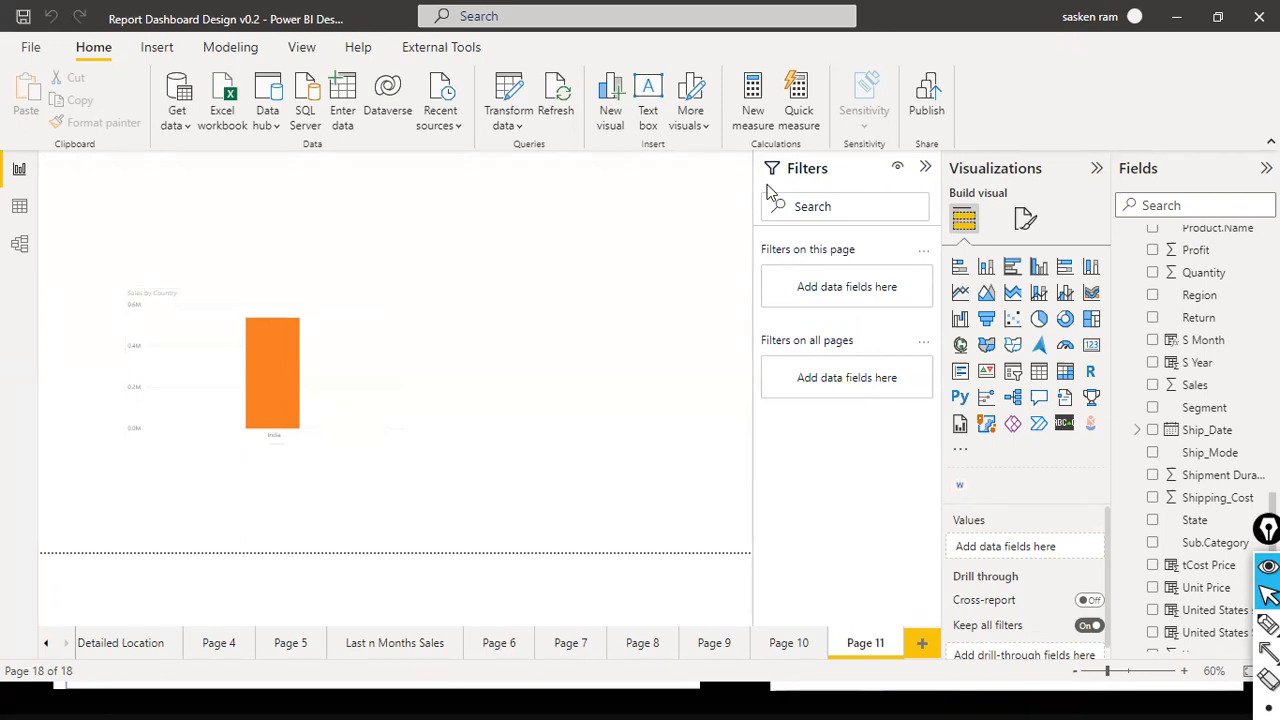
# - Open the report's parameters for editing and choose Somalia as the Country Lookup value
pyautogui.click(514, 125)
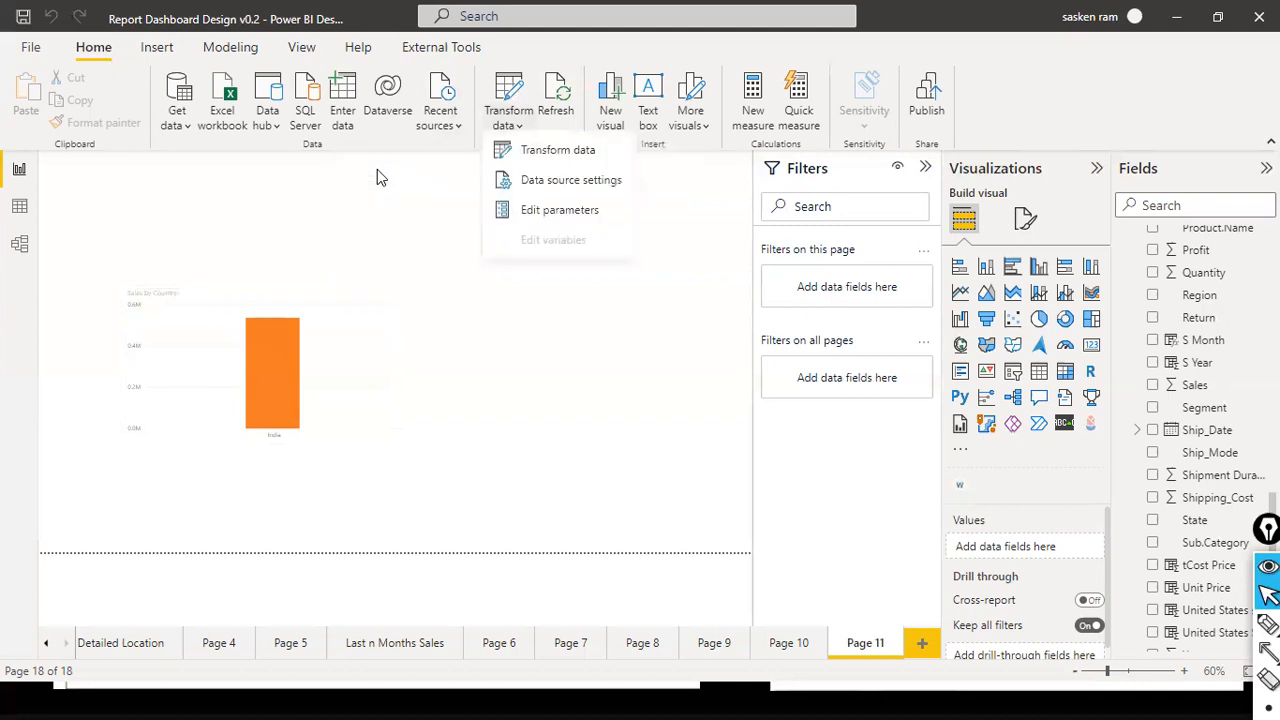
pyautogui.click(596, 218)
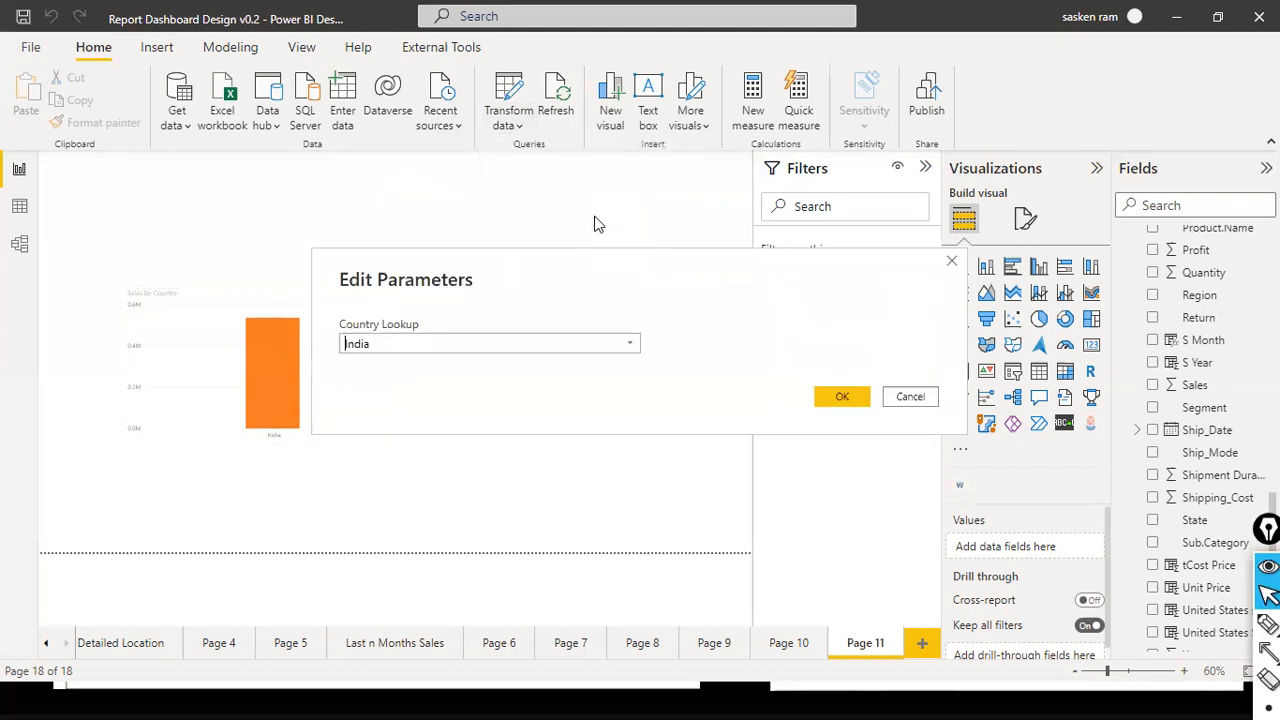
pyautogui.click(633, 344)
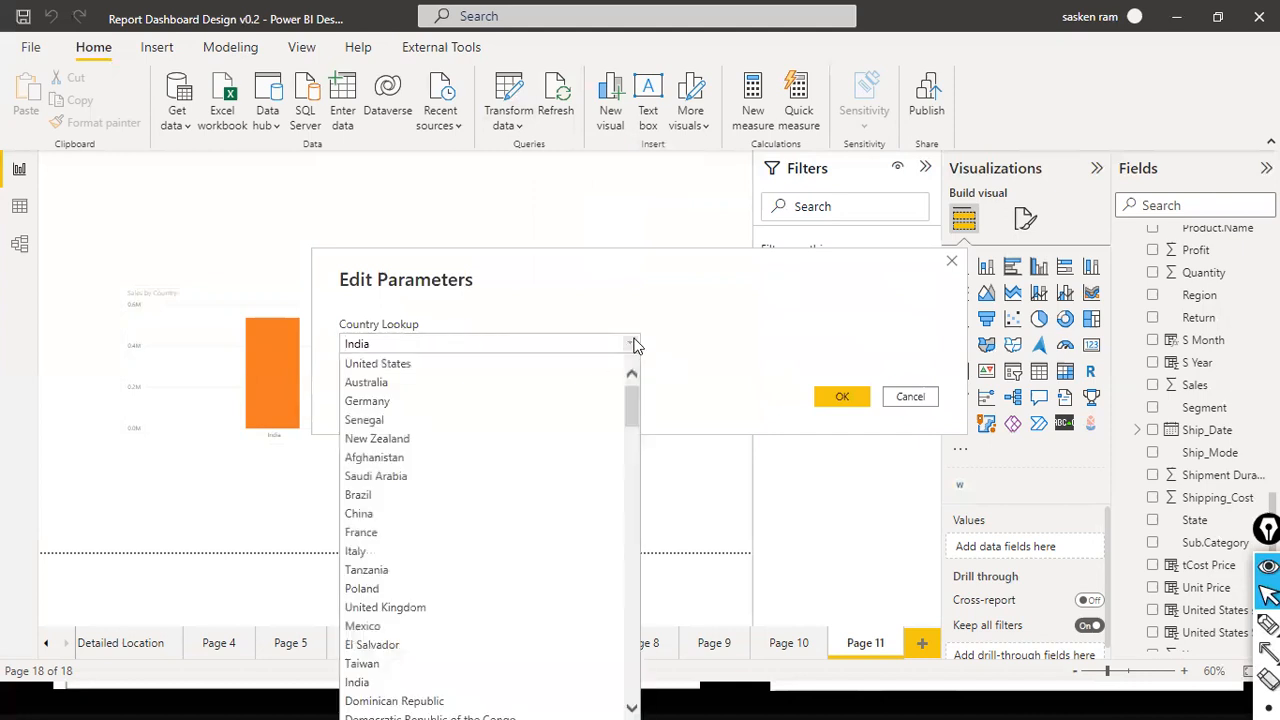
pyautogui.scroll(-3, 611, 439)
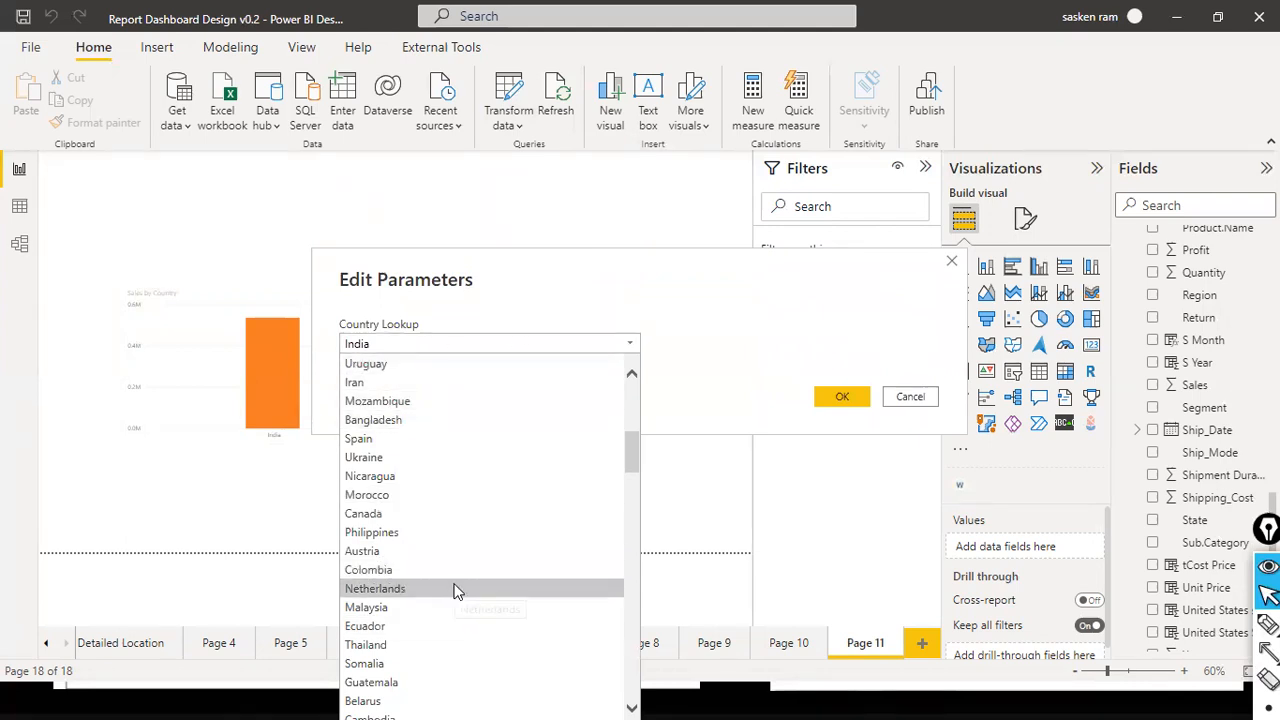
pyautogui.click(393, 664)
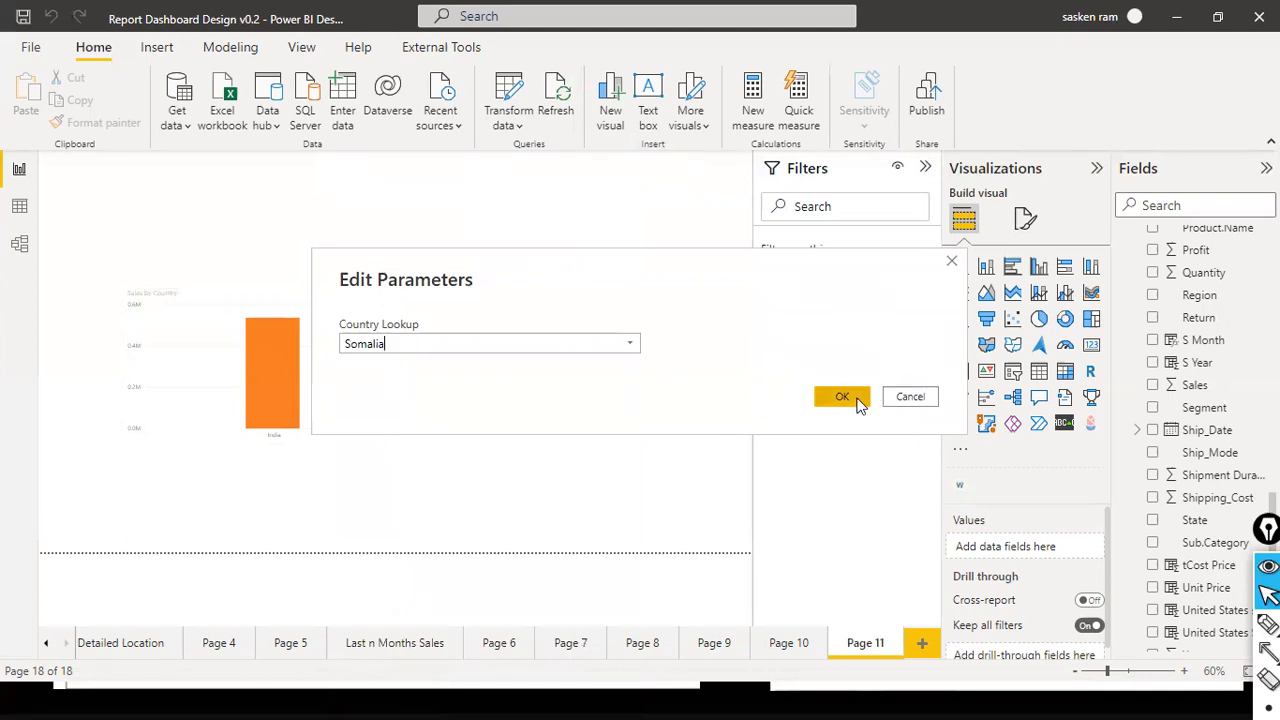
# - Change the Country Lookup value to Estonia and confirm the parameter edit
pyautogui.click(629, 346)
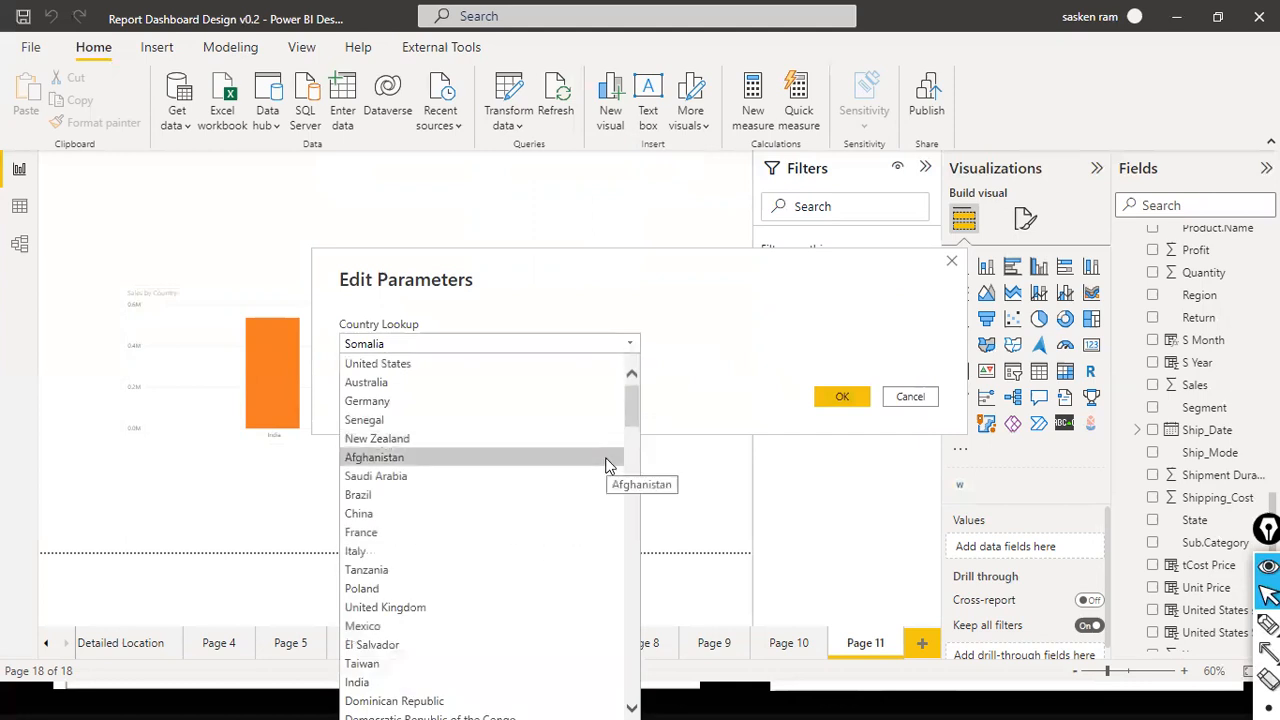
pyautogui.scroll(-10, 606, 462)
pyautogui.scroll(-12, 606, 462)
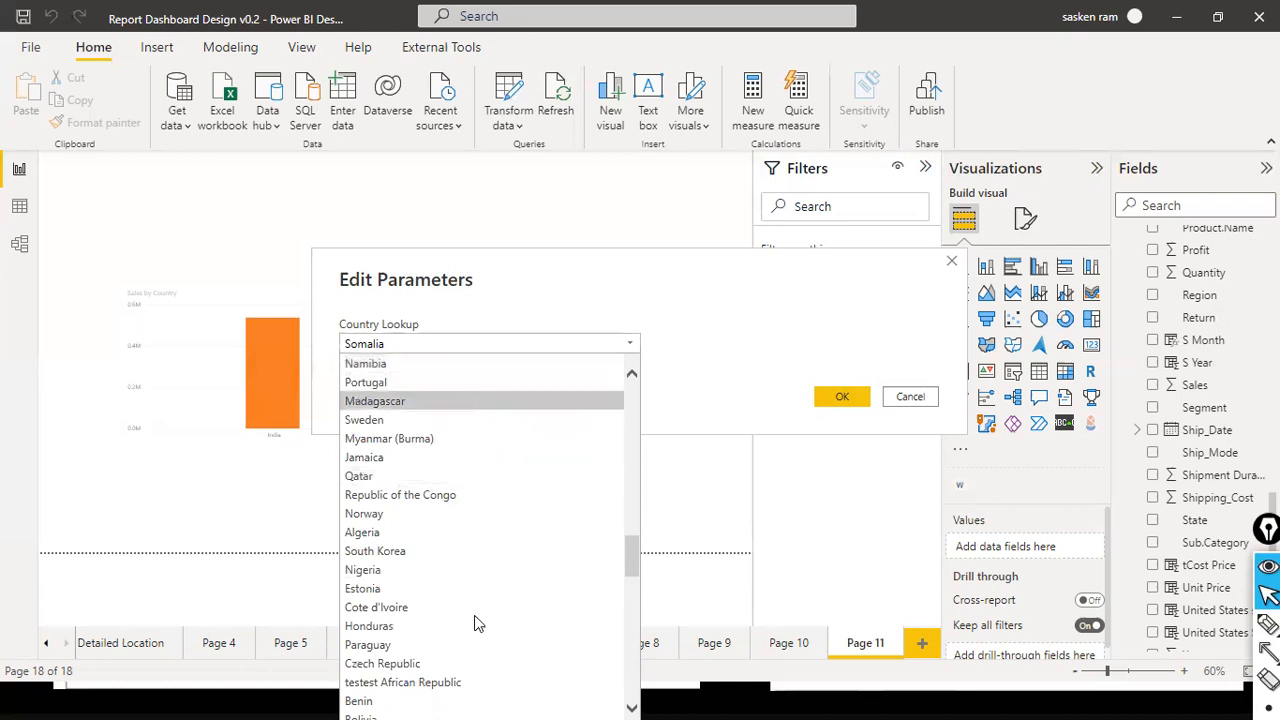
pyautogui.click(457, 592)
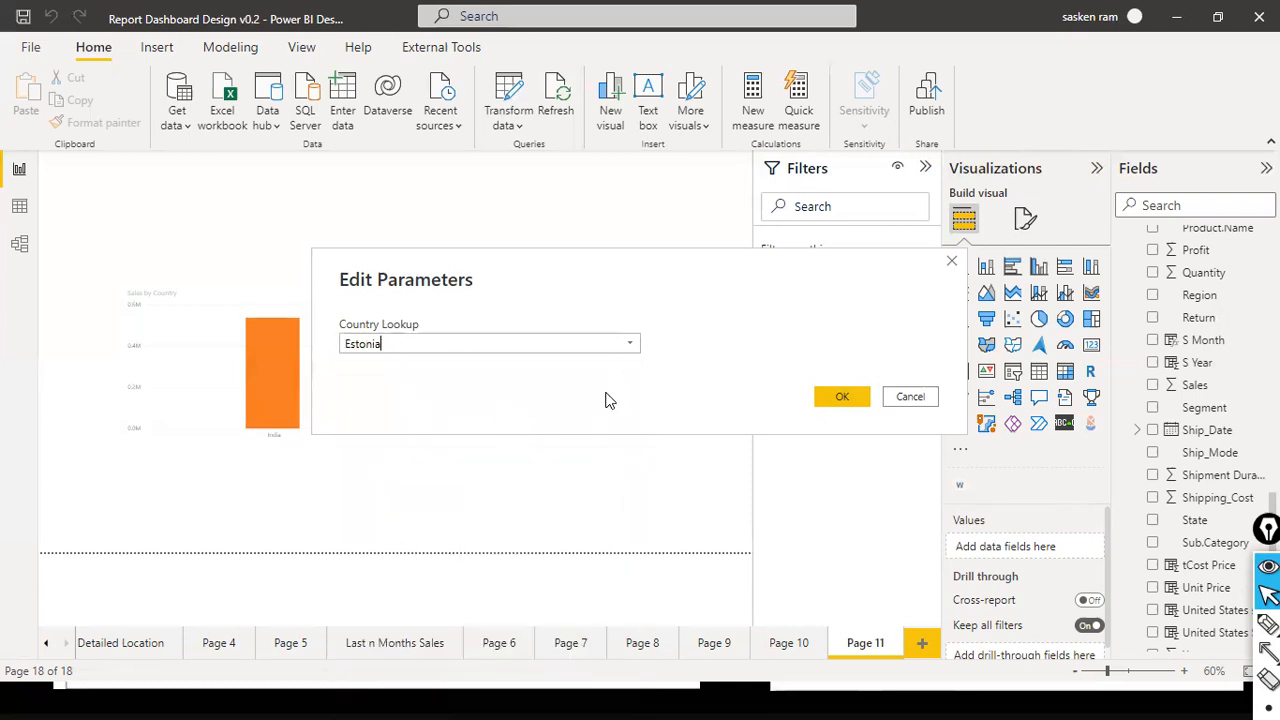
pyautogui.click(838, 398)
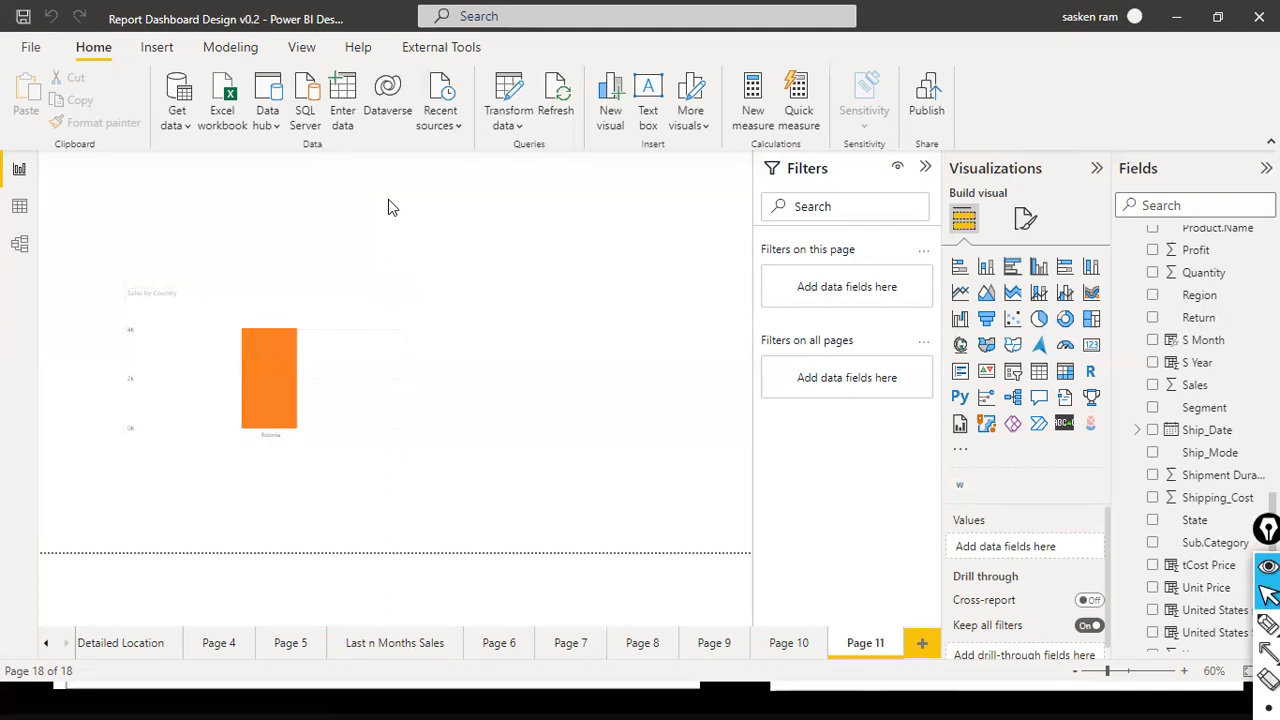
# - Handwrite "1. Create query" in red ink on the empty report canvas beside the Sales by Country chart
pyautogui.hotkey('ctrl', 'shift', '3')
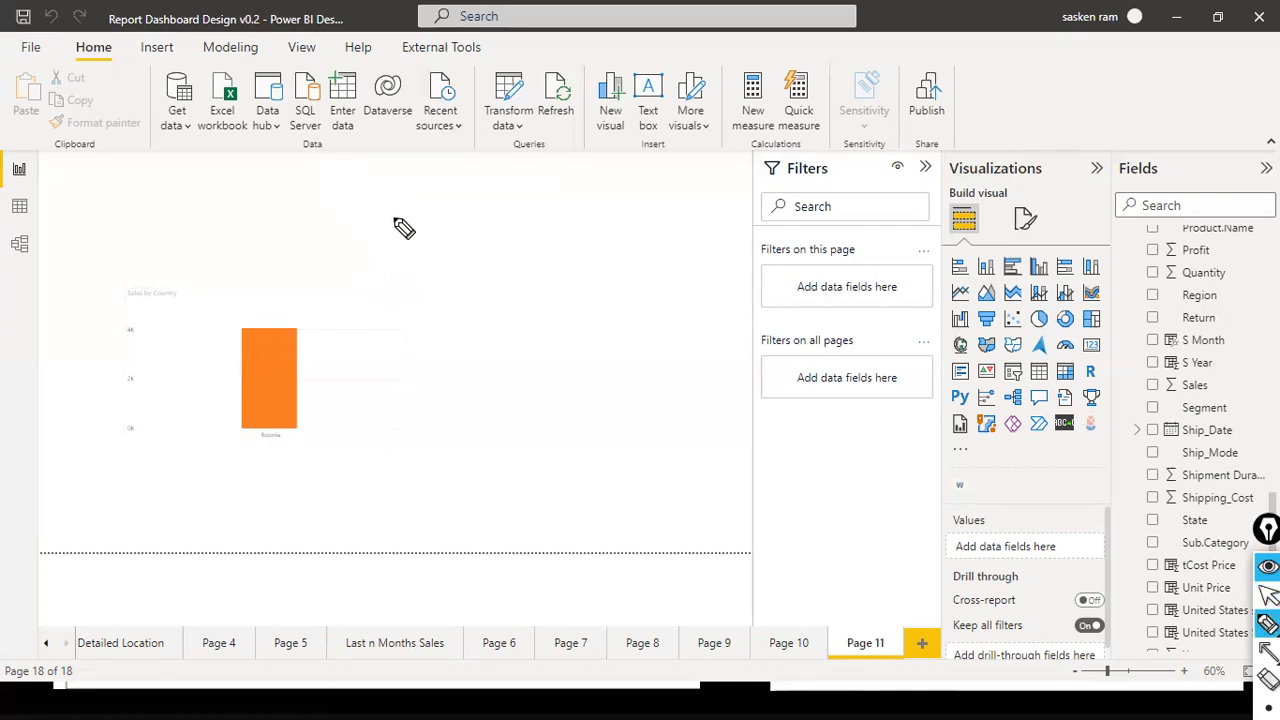
pyautogui.moveTo(385, 190); pyautogui.dragTo(386, 222)
pyautogui.click(400, 214)
pyautogui.moveTo(438, 188)
pyautogui.mouseDown()
pyautogui.moveTo(443, 209)
pyautogui.moveTo(516, 194)
pyautogui.moveTo(680, 216)
pyautogui.mouseUp()
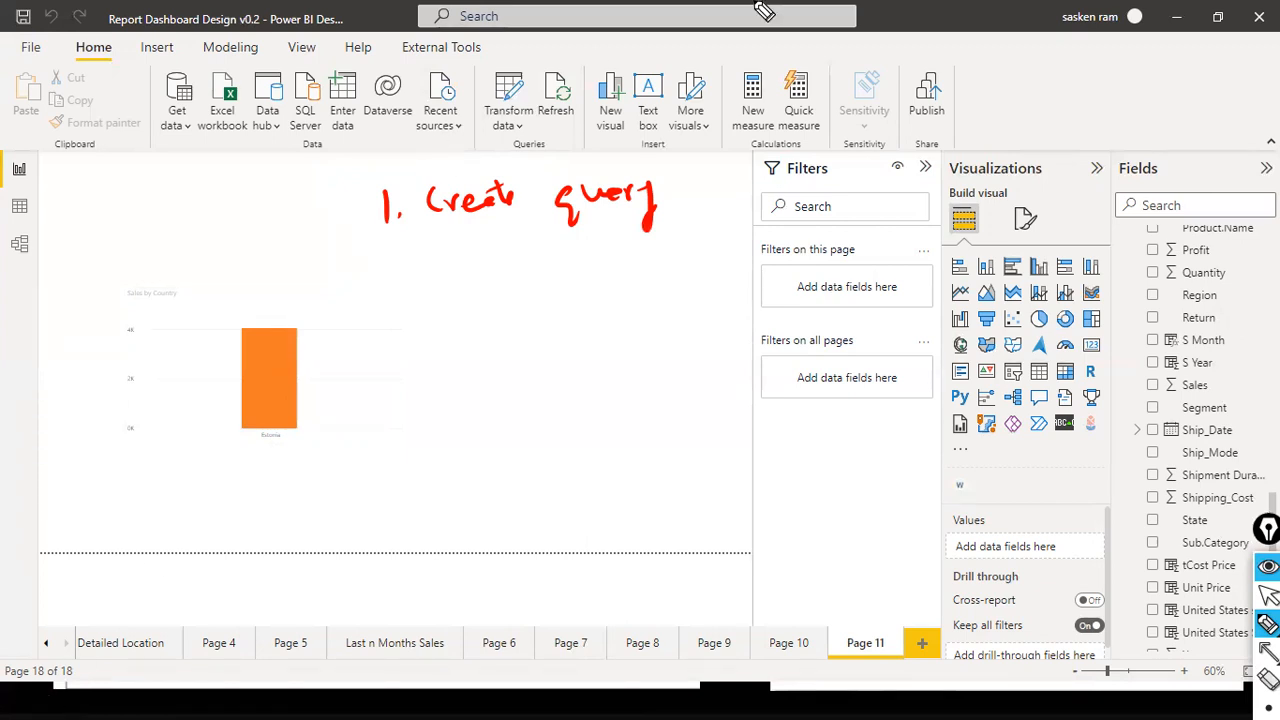
pyautogui.hotkey('ctrl', 'shift', '2')
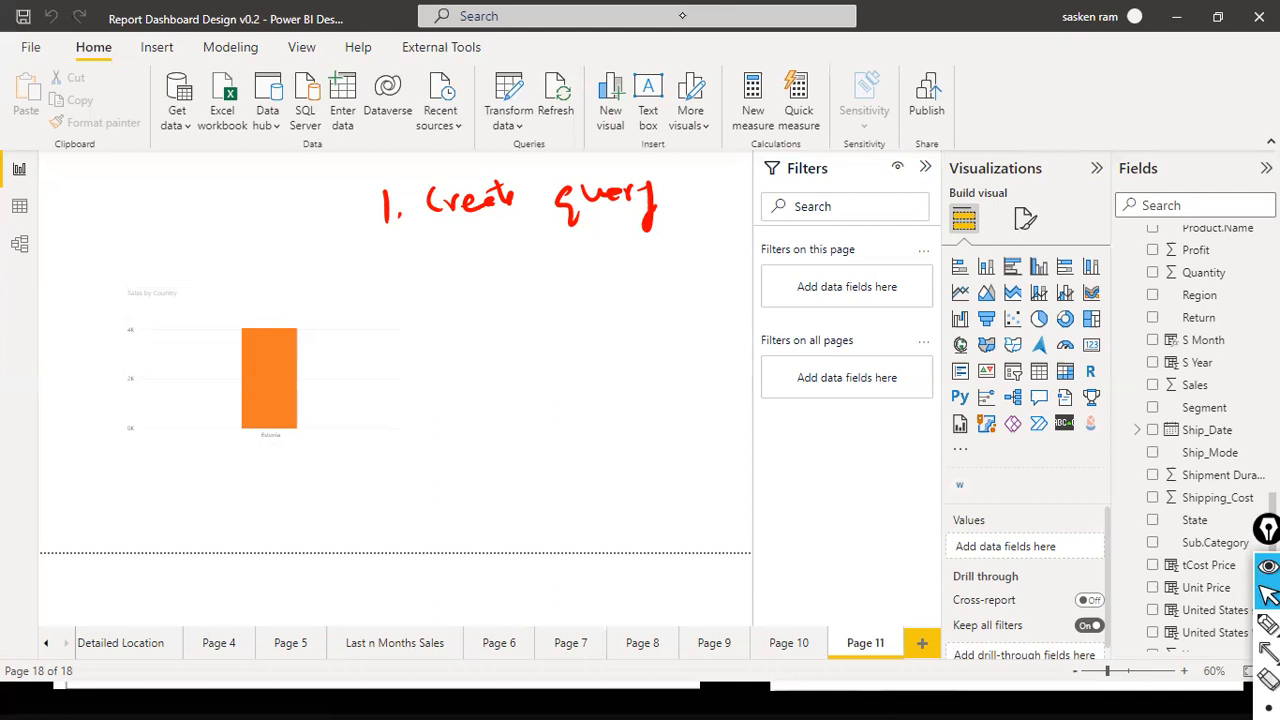
# - Handwrite "2. Create parameter" with the pen beneath the first list item
pyautogui.click(1268, 622)
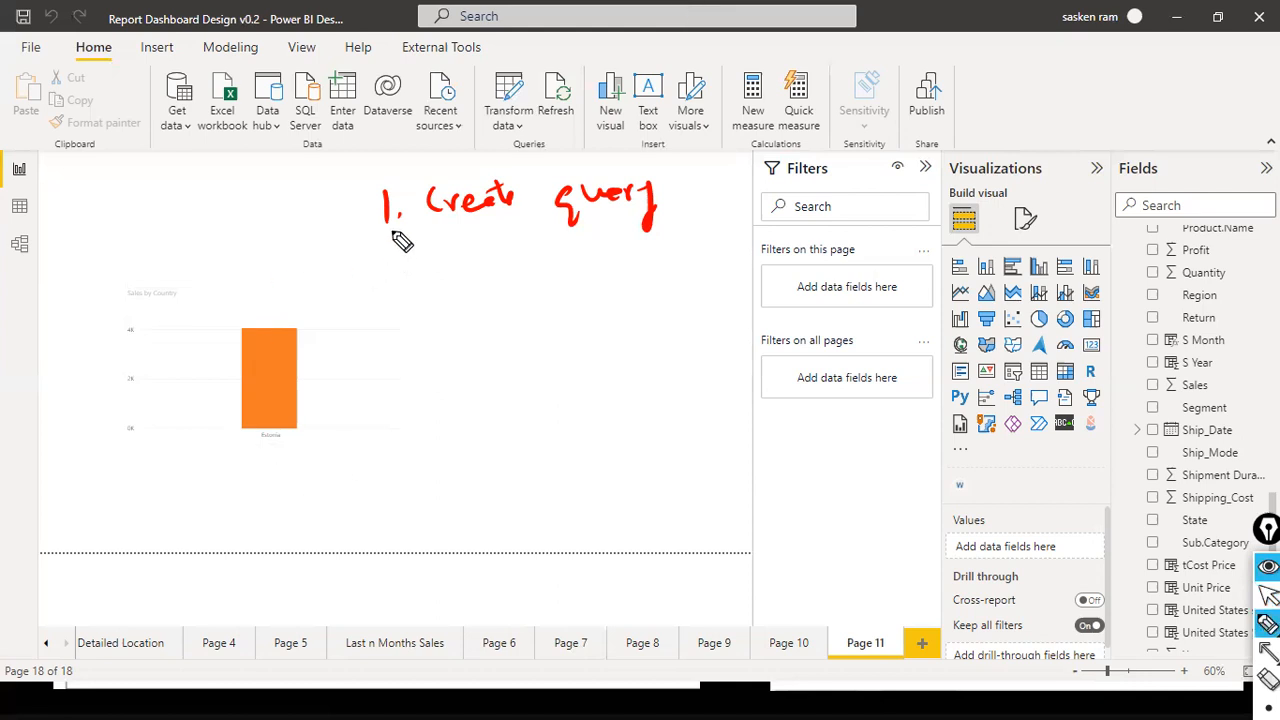
pyautogui.click(404, 279)
pyautogui.moveTo(379, 258)
pyautogui.mouseDown()
pyautogui.moveTo(401, 281)
pyautogui.moveTo(537, 276)
pyautogui.moveTo(660, 266)
pyautogui.moveTo(677, 246)
pyautogui.moveTo(677, 266)
pyautogui.moveTo(703, 271)
pyautogui.mouseUp()
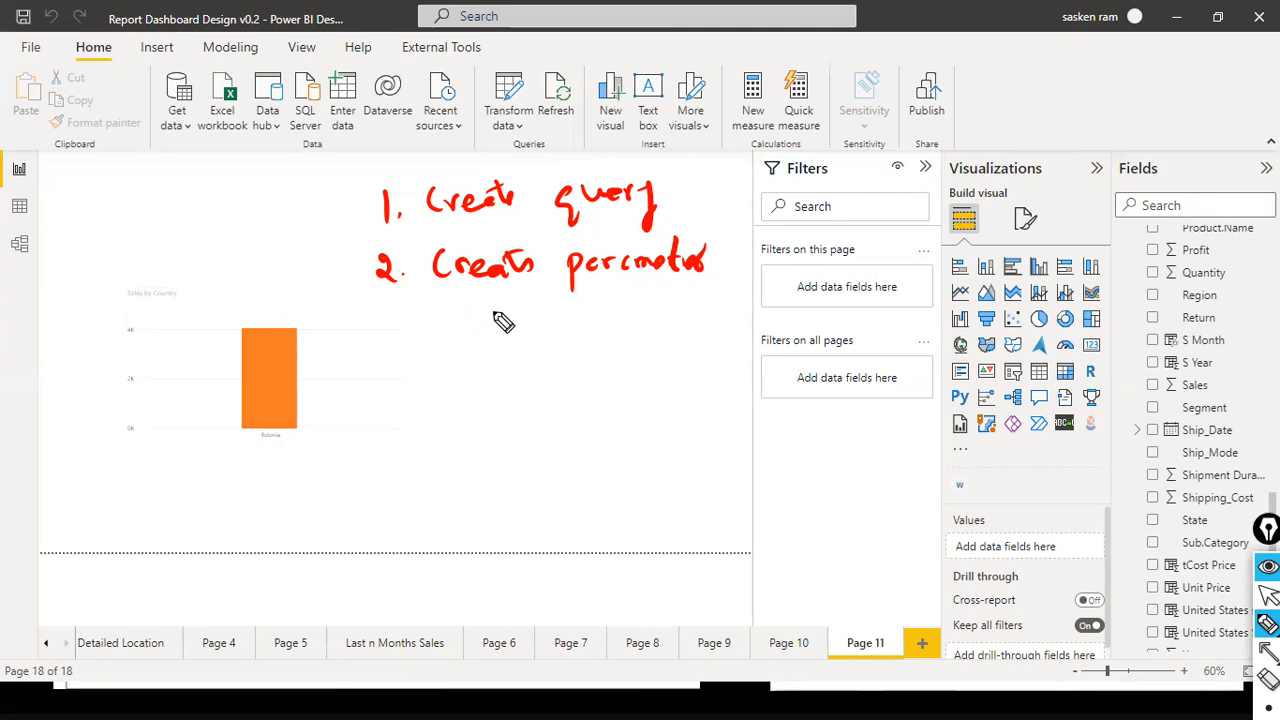
# - Add arrowed notes "query", with a tick, and "Country lkup" under item 2, and write a bracketed "Country Lkup" beside item 1
pyautogui.moveTo(505, 309)
pyautogui.mouseDown()
pyautogui.moveTo(497, 318)
pyautogui.moveTo(549, 318)
pyautogui.moveTo(556, 342)
pyautogui.mouseUp()
pyautogui.moveTo(426, 326)
pyautogui.mouseDown()
pyautogui.moveTo(474, 328)
pyautogui.moveTo(484, 356)
pyautogui.mouseUp()
pyautogui.moveTo(678, 171)
pyautogui.mouseDown()
pyautogui.moveTo(681, 221)
pyautogui.moveTo(700, 190)
pyautogui.moveTo(738, 192)
pyautogui.moveTo(738, 222)
pyautogui.moveTo(714, 224)
pyautogui.moveTo(746, 228)
pyautogui.mouseUp()
pyautogui.moveTo(744, 172); pyautogui.dragTo(750, 232)
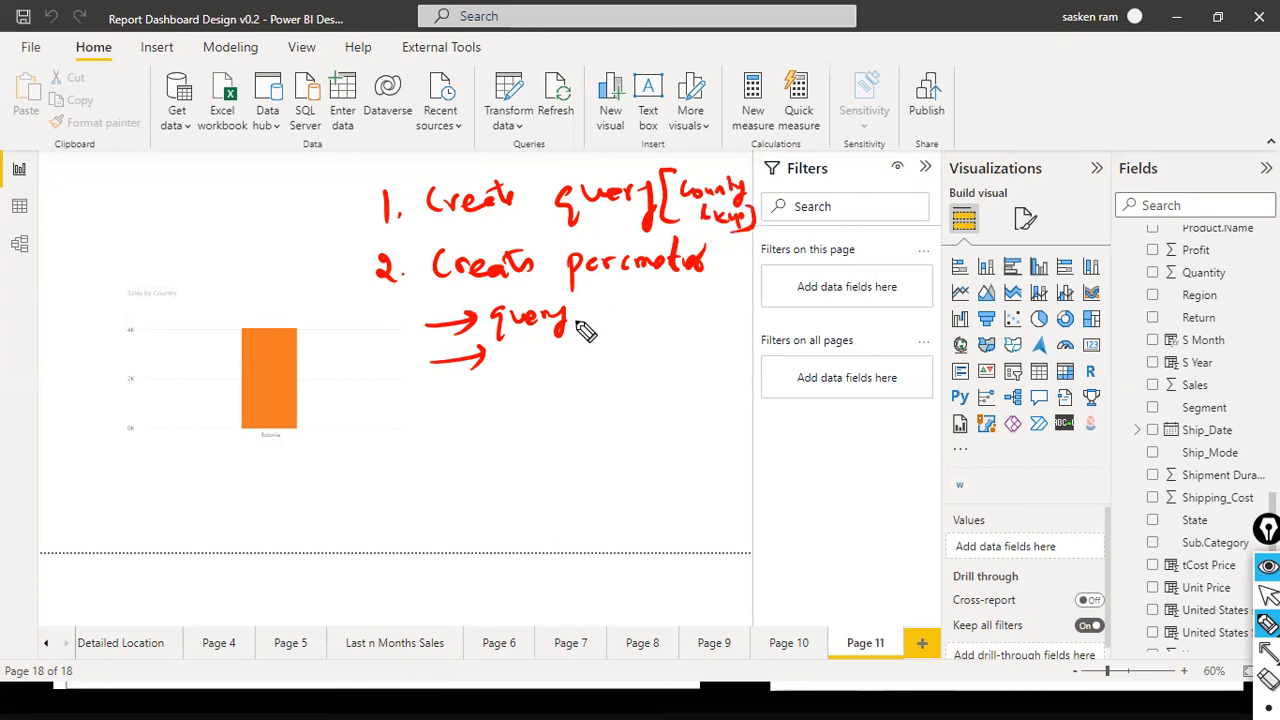
pyautogui.moveTo(594, 320); pyautogui.dragTo(648, 300)
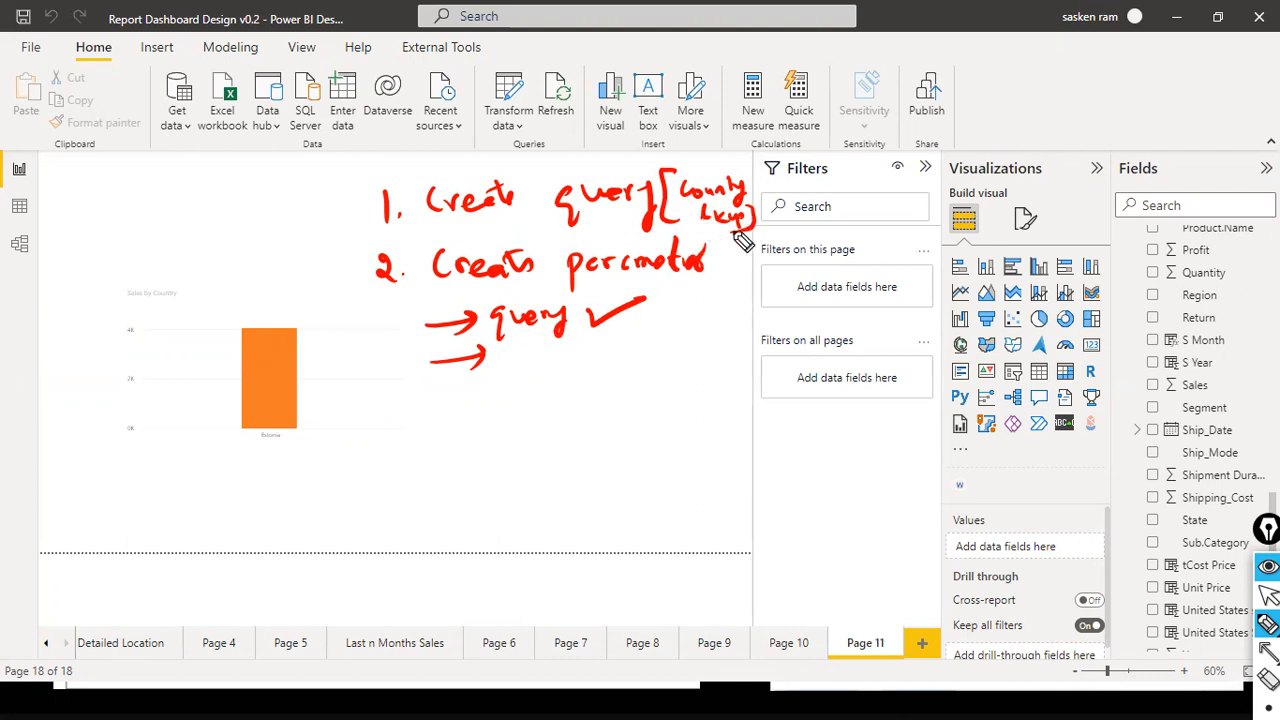
pyautogui.moveTo(512, 346)
pyautogui.mouseDown()
pyautogui.moveTo(517, 360)
pyautogui.moveTo(571, 360)
pyautogui.moveTo(603, 380)
pyautogui.mouseUp()
pyautogui.moveTo(632, 330)
pyautogui.mouseDown()
pyautogui.moveTo(634, 346)
pyautogui.moveTo(686, 349)
pyautogui.moveTo(697, 371)
pyautogui.moveTo(710, 345)
pyautogui.mouseUp()
# - Write the number 3 below the notes and draw tick marks at the query and parameter items
pyautogui.moveTo(376, 394)
pyautogui.mouseDown()
pyautogui.moveTo(397, 408)
pyautogui.moveTo(377, 418)
pyautogui.mouseUp()
pyautogui.click(408, 410)
pyautogui.moveTo(601, 220); pyautogui.dragTo(662, 208)
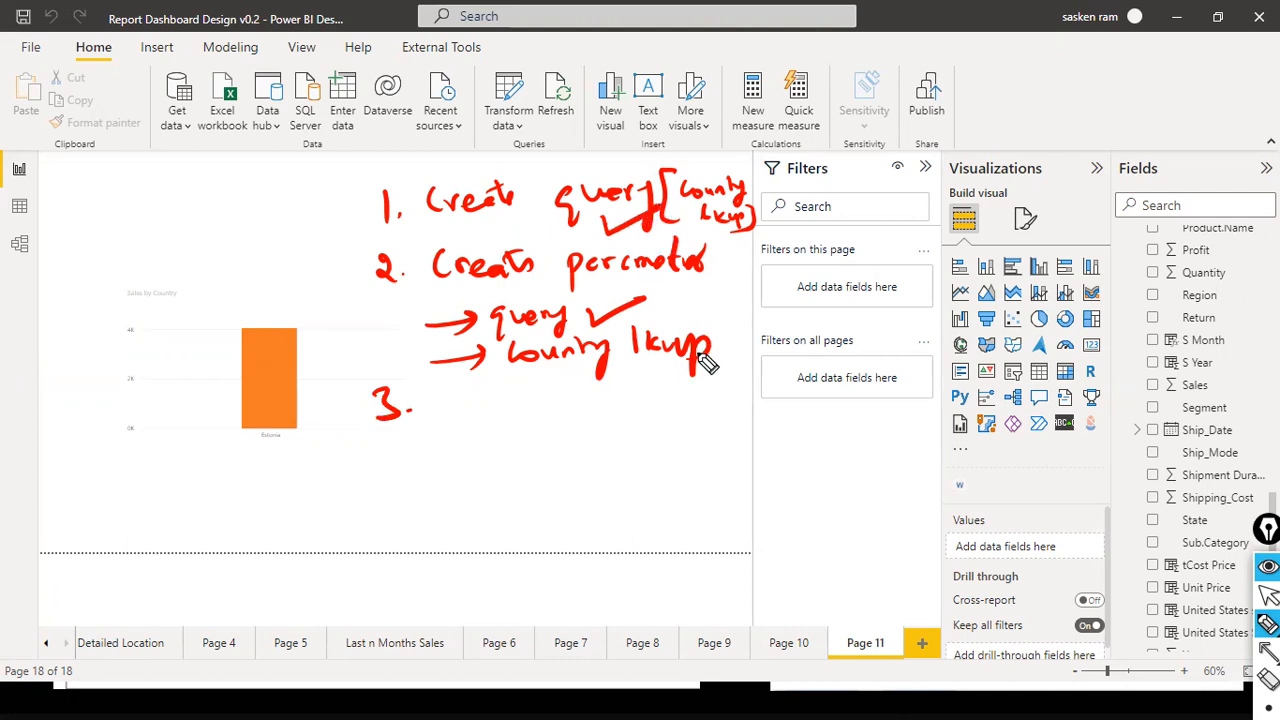
pyautogui.moveTo(697, 284); pyautogui.dragTo(764, 258)
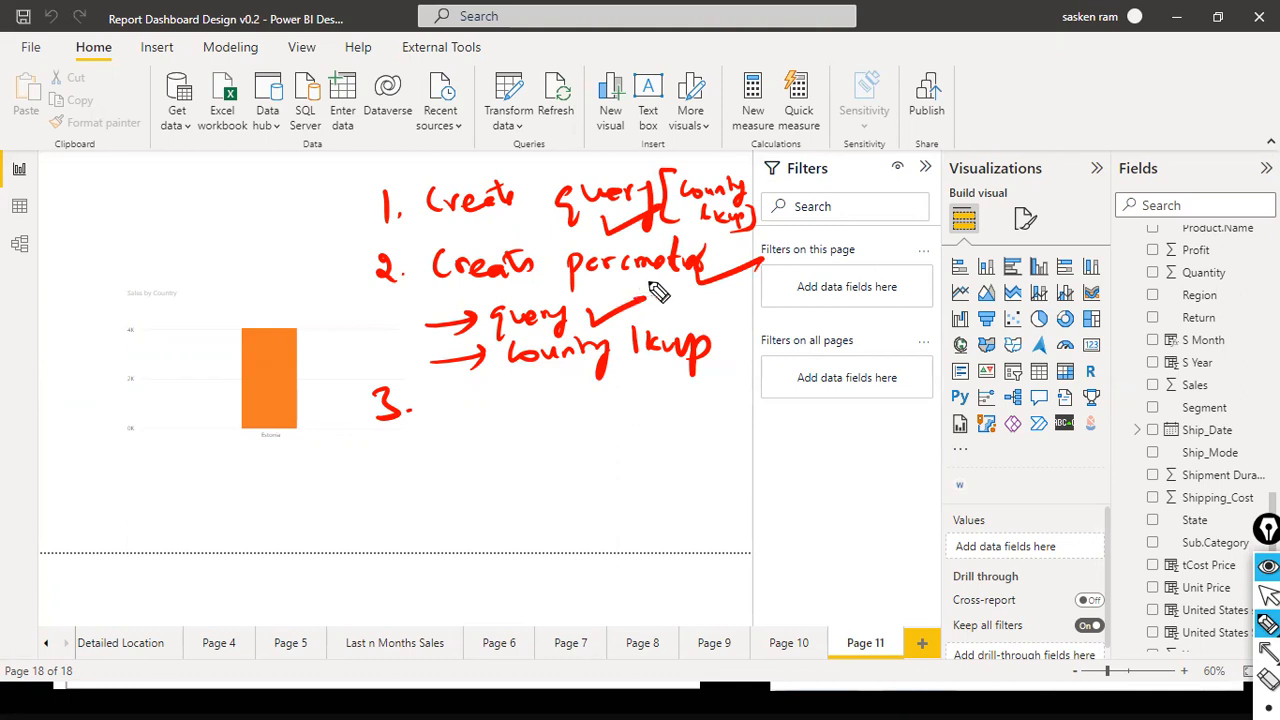
# - Write "Country" for item 3 with arrowed notes "parameter" and "Country Lookup", and label item 2 "Country Lookup"
pyautogui.moveTo(456, 390)
pyautogui.mouseDown()
pyautogui.moveTo(454, 412)
pyautogui.moveTo(513, 404)
pyautogui.moveTo(571, 417)
pyautogui.moveTo(558, 432)
pyautogui.mouseUp()
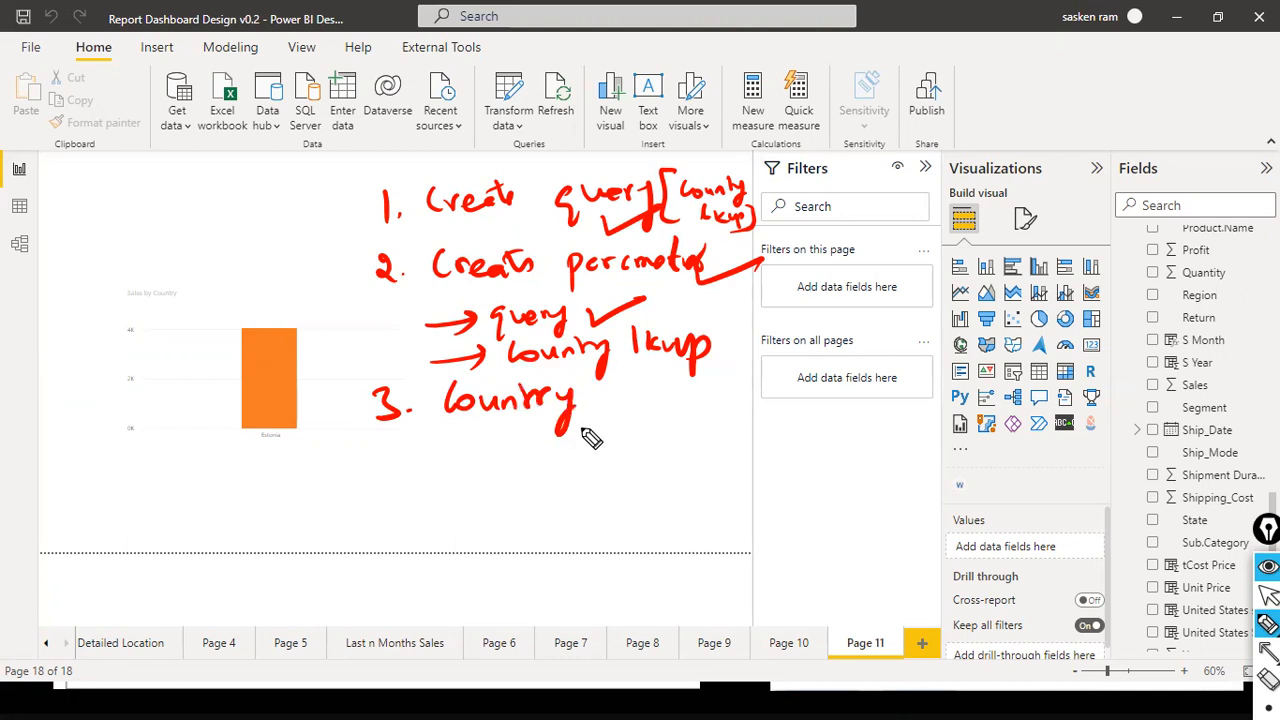
pyautogui.moveTo(470, 460); pyautogui.dragTo(517, 455)
pyautogui.moveTo(505, 447)
pyautogui.mouseDown()
pyautogui.moveTo(508, 464)
pyautogui.moveTo(616, 460)
pyautogui.moveTo(643, 437)
pyautogui.moveTo(683, 448)
pyautogui.mouseUp()
pyautogui.moveTo(474, 508); pyautogui.dragTo(525, 486)
pyautogui.moveTo(500, 482); pyautogui.dragTo(503, 515)
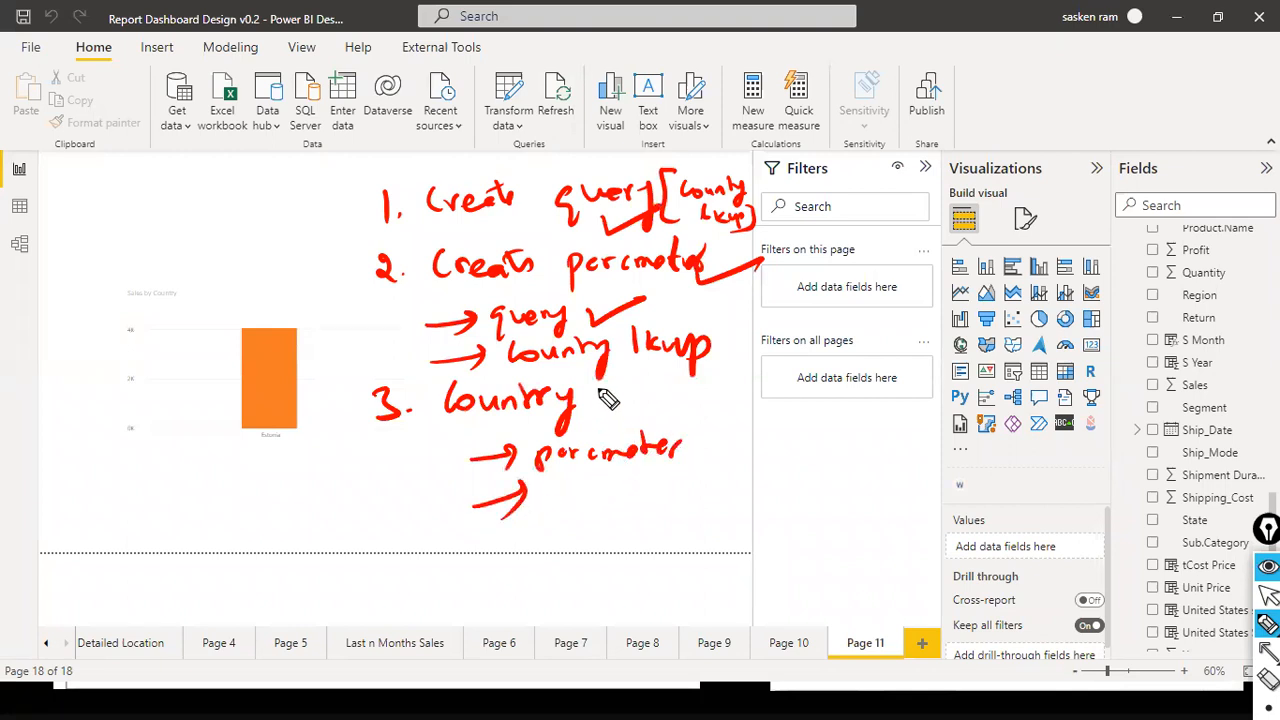
pyautogui.moveTo(596, 280)
pyautogui.mouseDown()
pyautogui.moveTo(608, 295)
pyautogui.moveTo(640, 285)
pyautogui.moveTo(697, 312)
pyautogui.moveTo(694, 290)
pyautogui.moveTo(752, 302)
pyautogui.mouseUp()
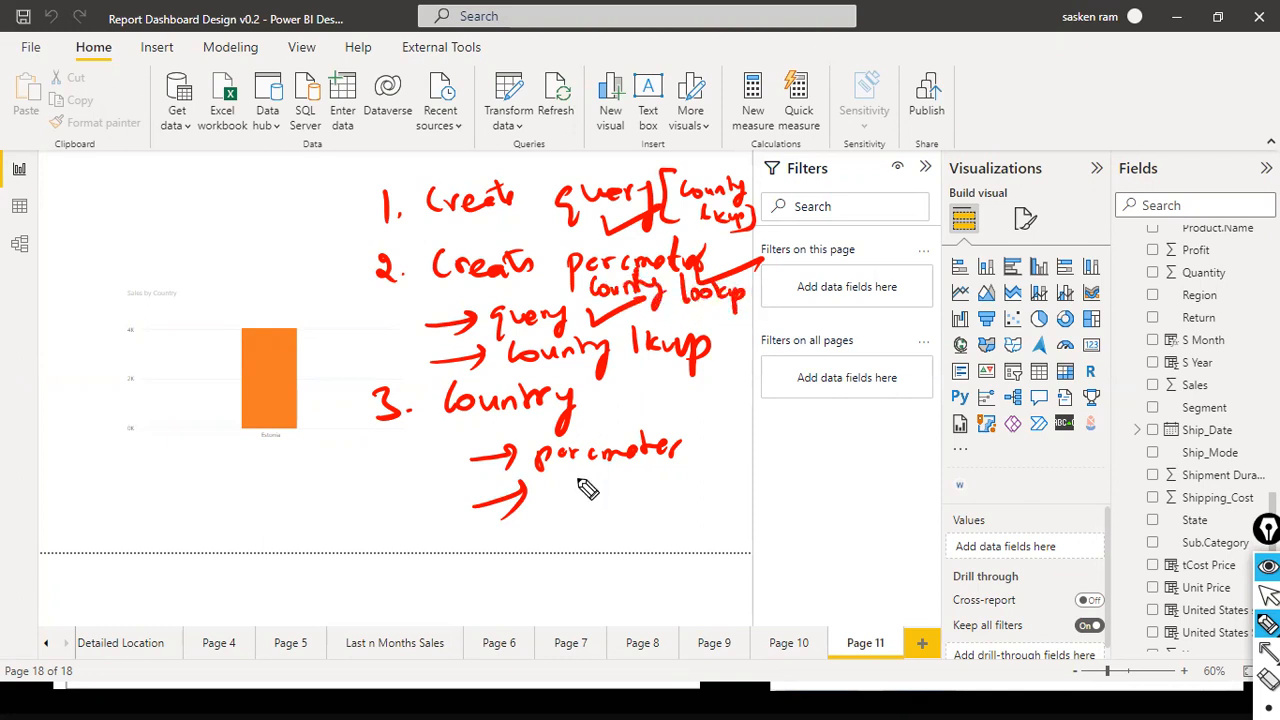
pyautogui.moveTo(548, 482)
pyautogui.mouseDown()
pyautogui.moveTo(610, 492)
pyautogui.moveTo(709, 474)
pyautogui.moveTo(754, 503)
pyautogui.moveTo(748, 486)
pyautogui.mouseUp()
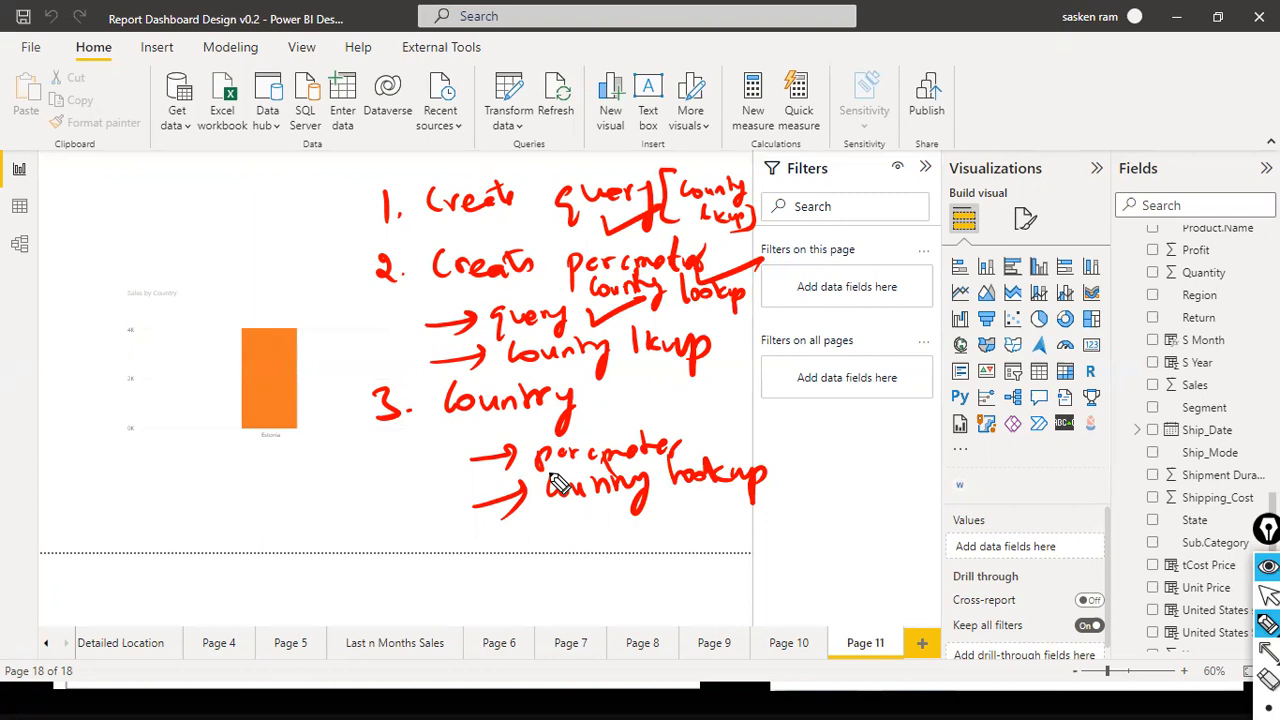
pyautogui.hotkey('ctrl', 'shift', '2')
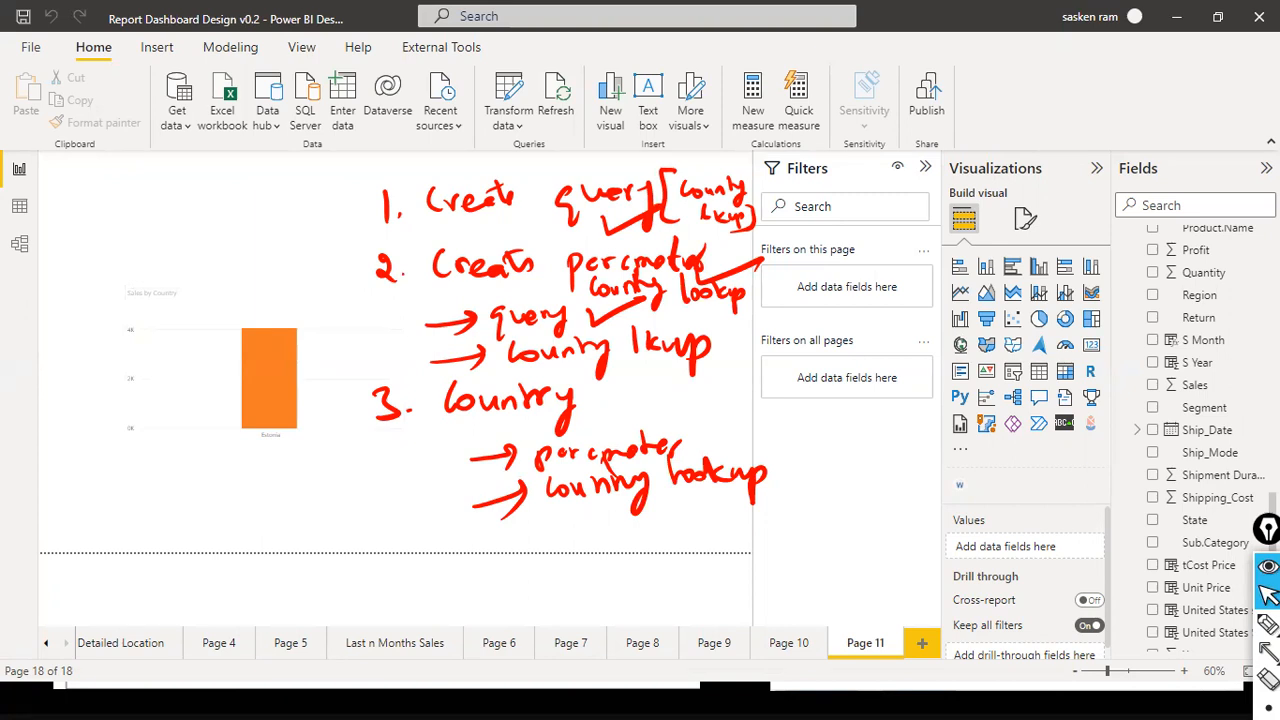
# - Box the handwritten "Country Lookup" label under item 2 and draw a curved arrow from it to "Country" in item 3
pyautogui.click(1267, 622)
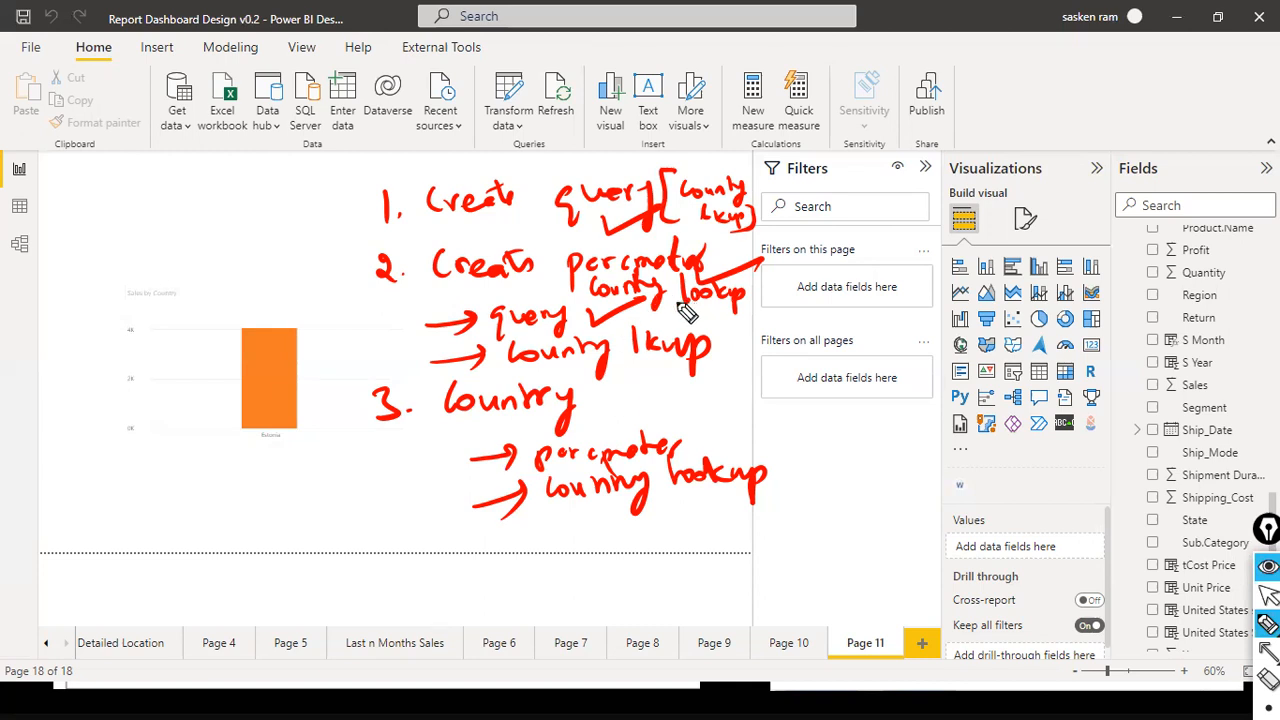
pyautogui.moveTo(622, 322)
pyautogui.mouseDown()
pyautogui.moveTo(595, 318)
pyautogui.moveTo(748, 292)
pyautogui.moveTo(590, 316)
pyautogui.mouseUp()
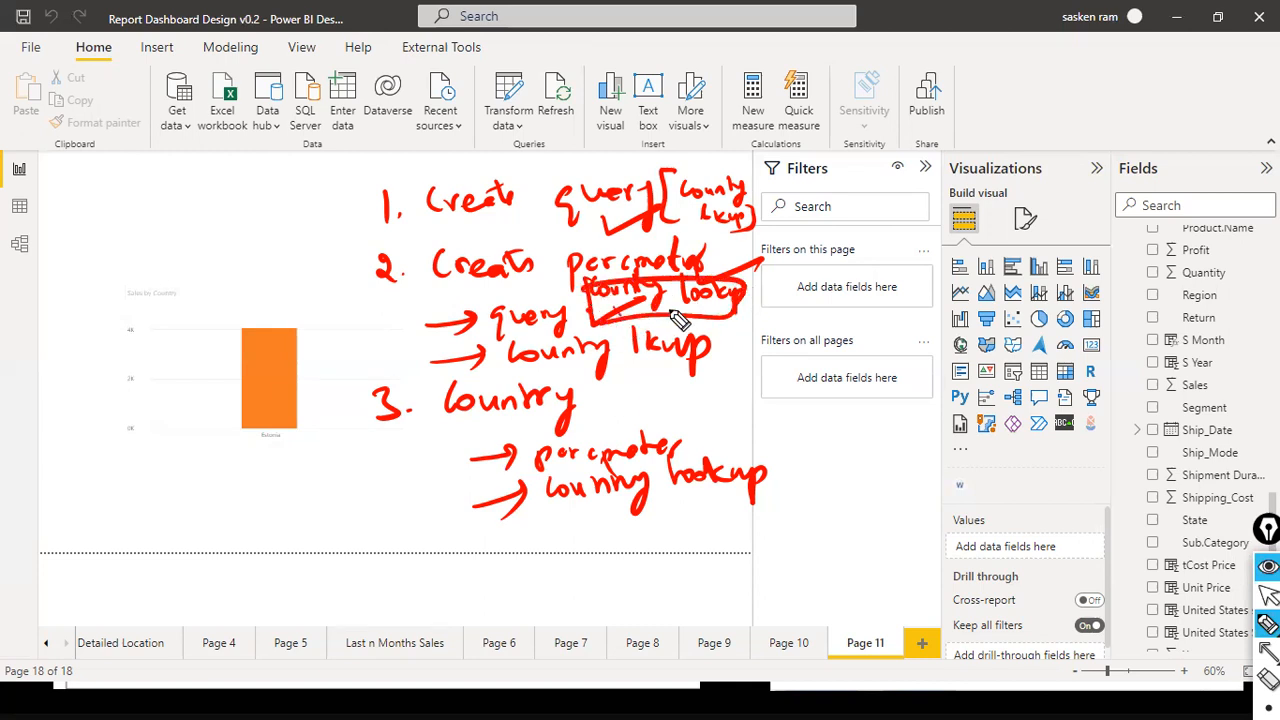
pyautogui.moveTo(728, 338)
pyautogui.mouseDown()
pyautogui.moveTo(600, 414)
pyautogui.moveTo(604, 424)
pyautogui.mouseUp()
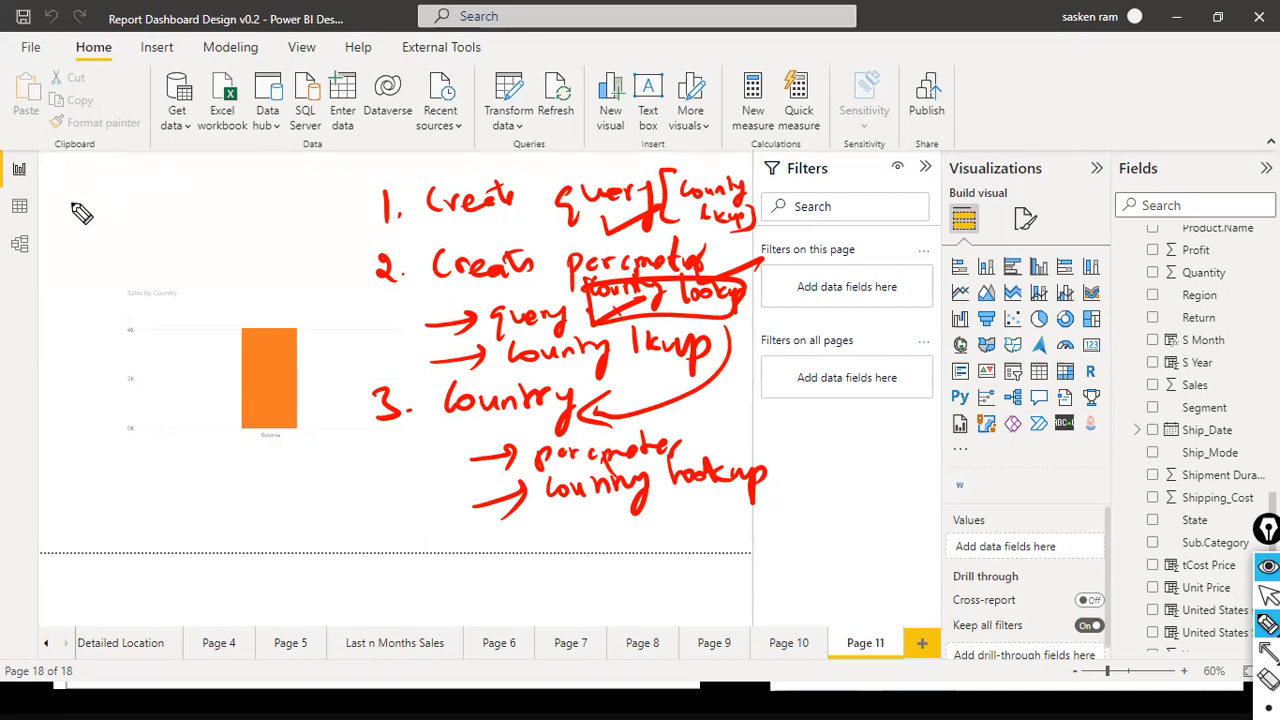
# - Handwrite a second numbered list over the chart area with "Any", "List of values" and "query", and bracket it
pyautogui.moveTo(70, 190)
pyautogui.mouseDown()
pyautogui.moveTo(95, 208)
pyautogui.moveTo(178, 207)
pyautogui.moveTo(95, 220)
pyautogui.moveTo(128, 200)
pyautogui.mouseUp()
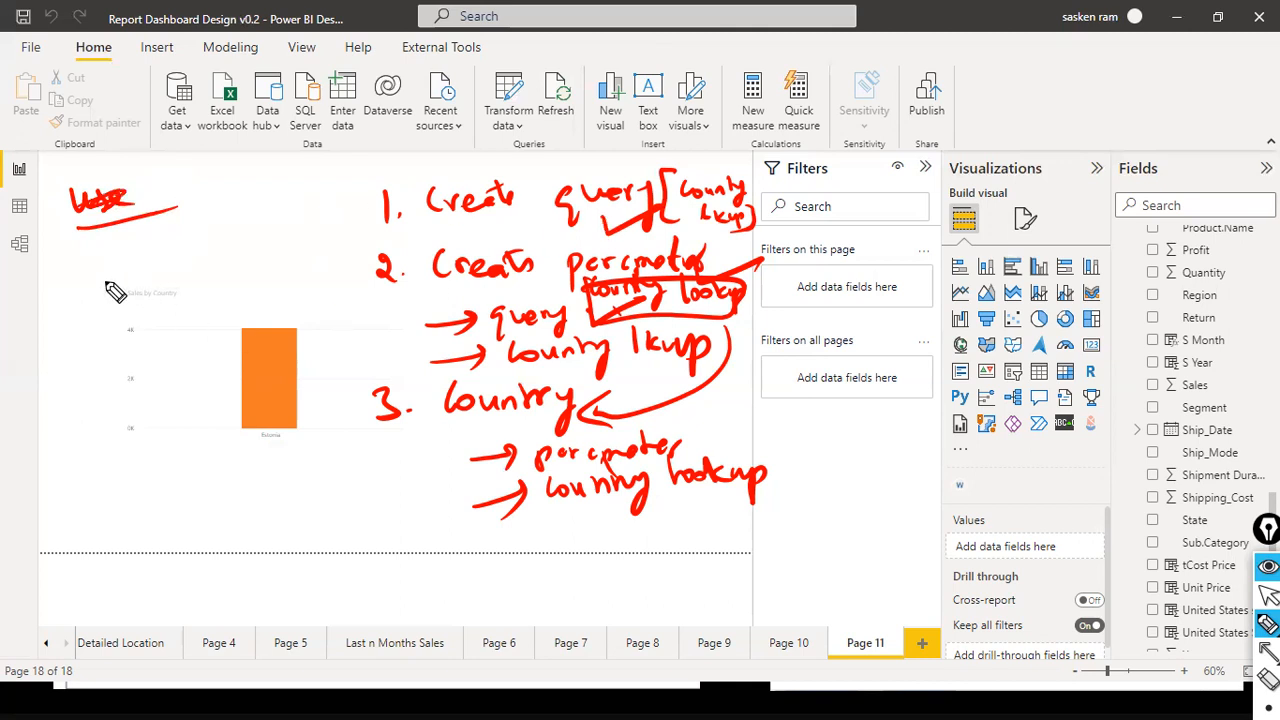
pyautogui.moveTo(60, 258); pyautogui.dragTo(64, 282)
pyautogui.moveTo(77, 272)
pyautogui.mouseDown()
pyautogui.moveTo(112, 252)
pyautogui.moveTo(122, 274)
pyautogui.moveTo(160, 264)
pyautogui.moveTo(150, 296)
pyautogui.mouseUp()
pyautogui.moveTo(66, 306)
pyautogui.mouseDown()
pyautogui.moveTo(100, 326)
pyautogui.moveTo(123, 306)
pyautogui.moveTo(134, 320)
pyautogui.moveTo(203, 308)
pyautogui.moveTo(229, 322)
pyautogui.moveTo(286, 295)
pyautogui.moveTo(325, 300)
pyautogui.moveTo(298, 312)
pyautogui.mouseUp()
pyautogui.click(97, 321)
pyautogui.moveTo(62, 360)
pyautogui.mouseDown()
pyautogui.moveTo(80, 374)
pyautogui.moveTo(64, 390)
pyautogui.mouseUp()
pyautogui.click(97, 377)
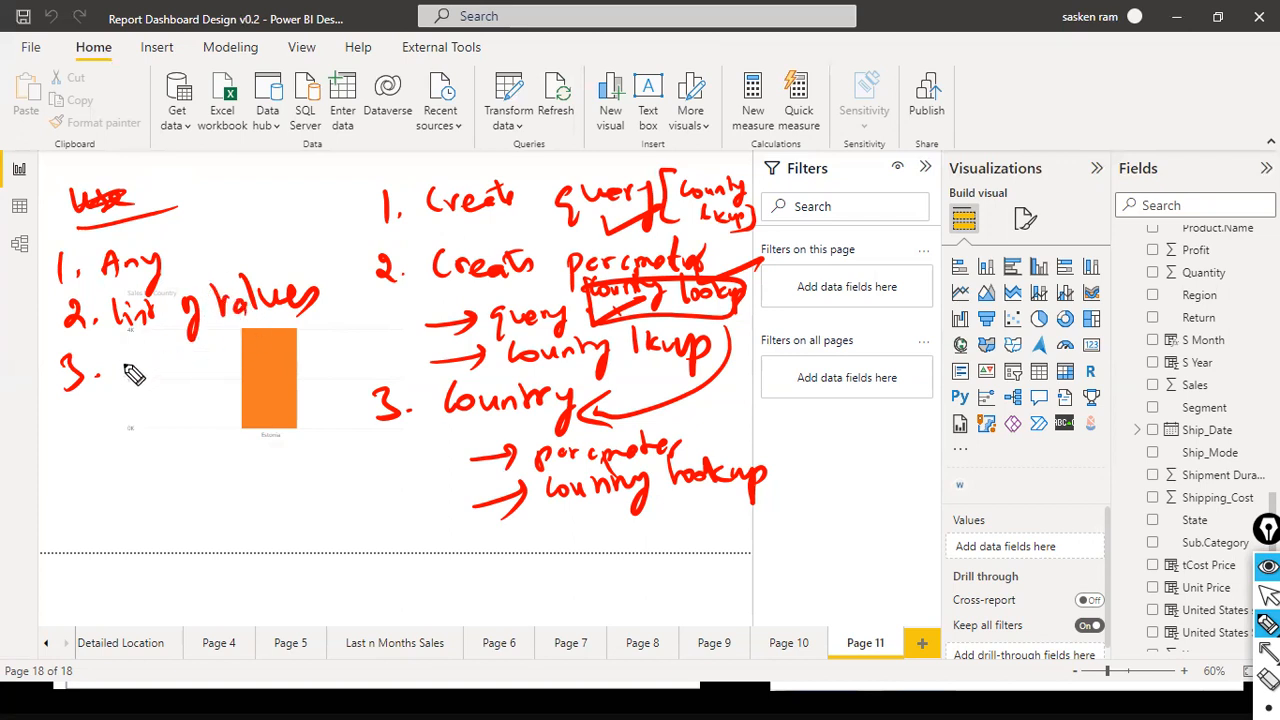
pyautogui.moveTo(134, 362)
pyautogui.mouseDown()
pyautogui.moveTo(130, 393)
pyautogui.moveTo(200, 352)
pyautogui.moveTo(203, 398)
pyautogui.mouseUp()
pyautogui.moveTo(52, 250)
pyautogui.mouseDown()
pyautogui.moveTo(40, 318)
pyautogui.moveTo(82, 460)
pyautogui.mouseUp()
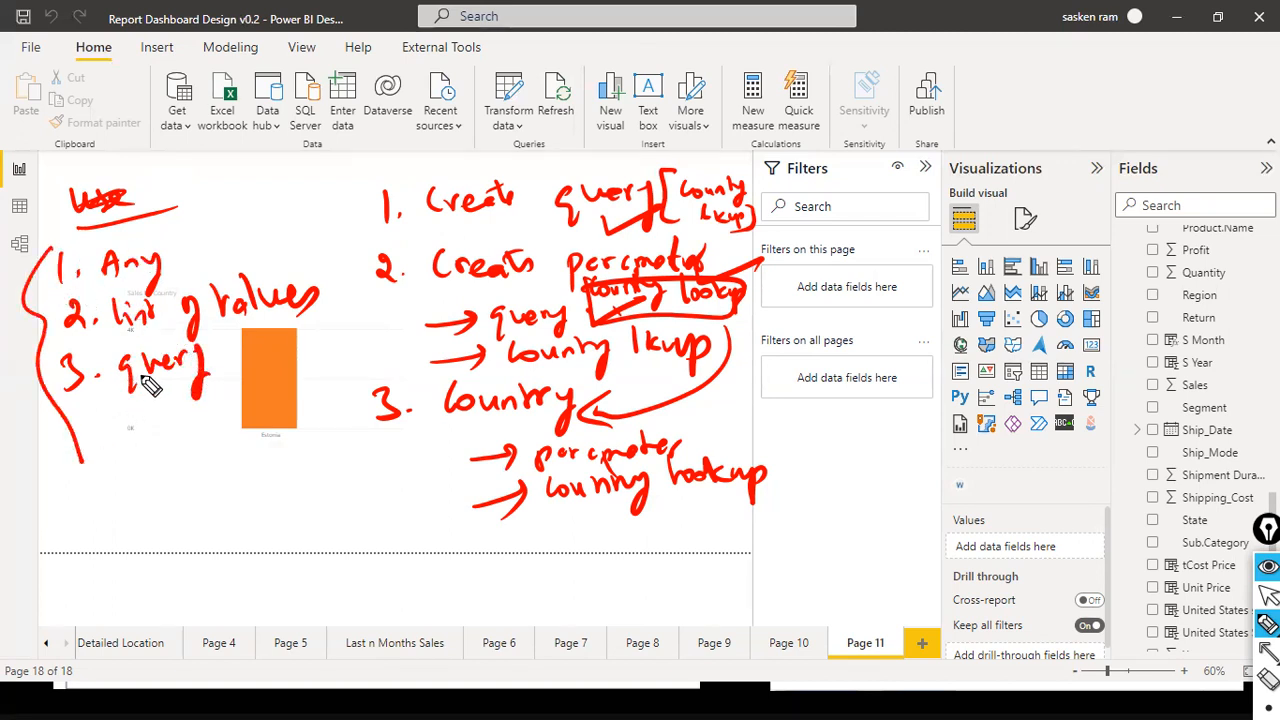
# - Write the heading "Type of parameters" above the second list and draw a box around it
pyautogui.moveTo(134, 176); pyautogui.dragTo(162, 168)
pyautogui.moveTo(149, 170)
pyautogui.mouseDown()
pyautogui.moveTo(152, 194)
pyautogui.moveTo(179, 180)
pyautogui.moveTo(200, 194)
pyautogui.moveTo(254, 191)
pyautogui.moveTo(222, 245)
pyautogui.moveTo(237, 209)
pyautogui.moveTo(316, 205)
pyautogui.moveTo(328, 190)
pyautogui.mouseUp()
pyautogui.moveTo(142, 158)
pyautogui.mouseDown()
pyautogui.moveTo(310, 222)
pyautogui.moveTo(156, 160)
pyautogui.mouseUp()
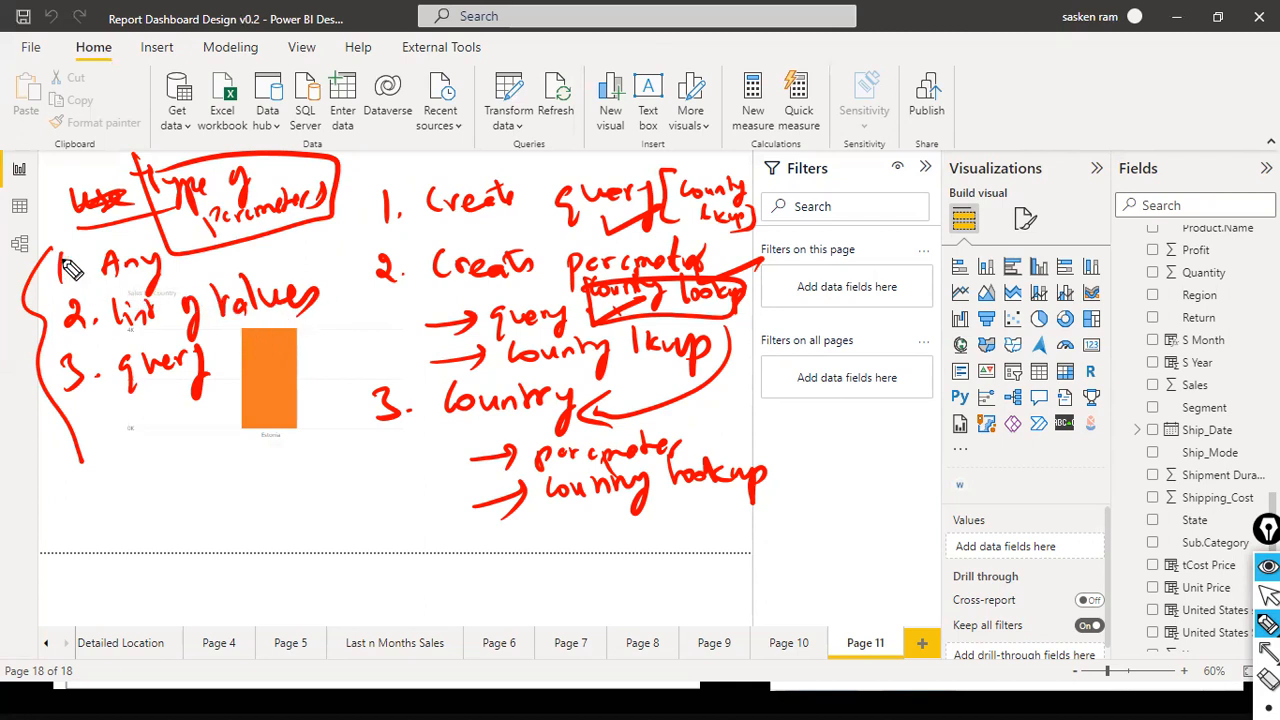
# - Circle numbers 1 and 2 of the parameter-type list and mark all three items of the creation-steps list
pyautogui.moveTo(78, 255)
pyautogui.mouseDown()
pyautogui.moveTo(86, 340)
pyautogui.moveTo(75, 280)
pyautogui.mouseUp()
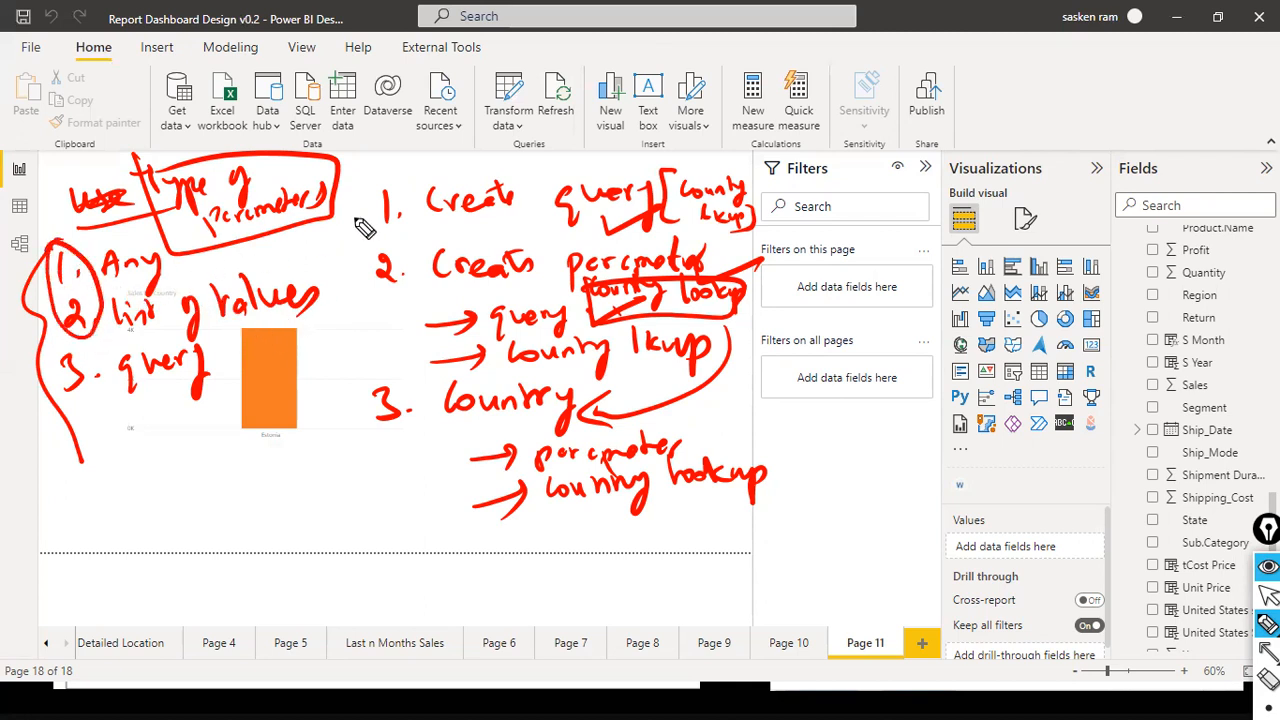
pyautogui.moveTo(354, 212)
pyautogui.mouseDown()
pyautogui.moveTo(446, 186)
pyautogui.moveTo(340, 240)
pyautogui.moveTo(386, 214)
pyautogui.mouseUp()
pyautogui.moveTo(354, 293)
pyautogui.mouseDown()
pyautogui.moveTo(354, 306)
pyautogui.moveTo(438, 287)
pyautogui.mouseUp()
pyautogui.moveTo(350, 420); pyautogui.dragTo(402, 408)
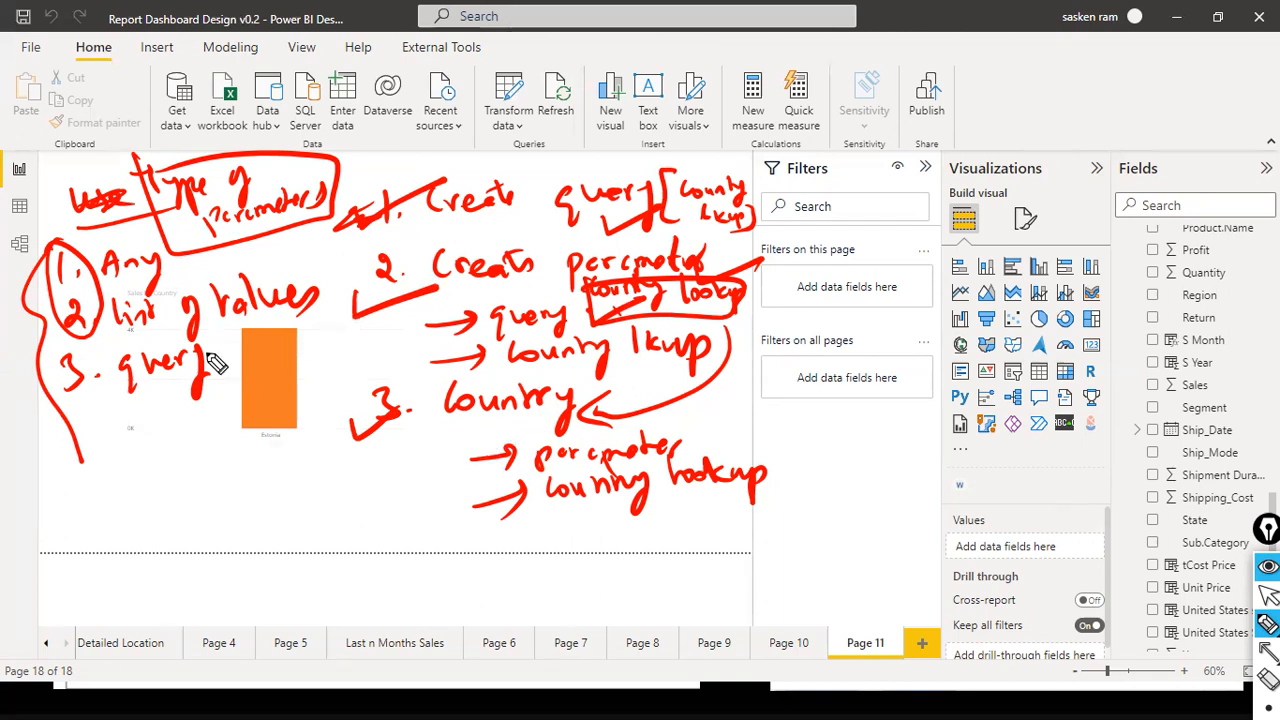
# - Clear all handwritten notes from the report page and handwrite "use case 1." above the chart
pyautogui.hotkey('ctrl', 'shift', '2')
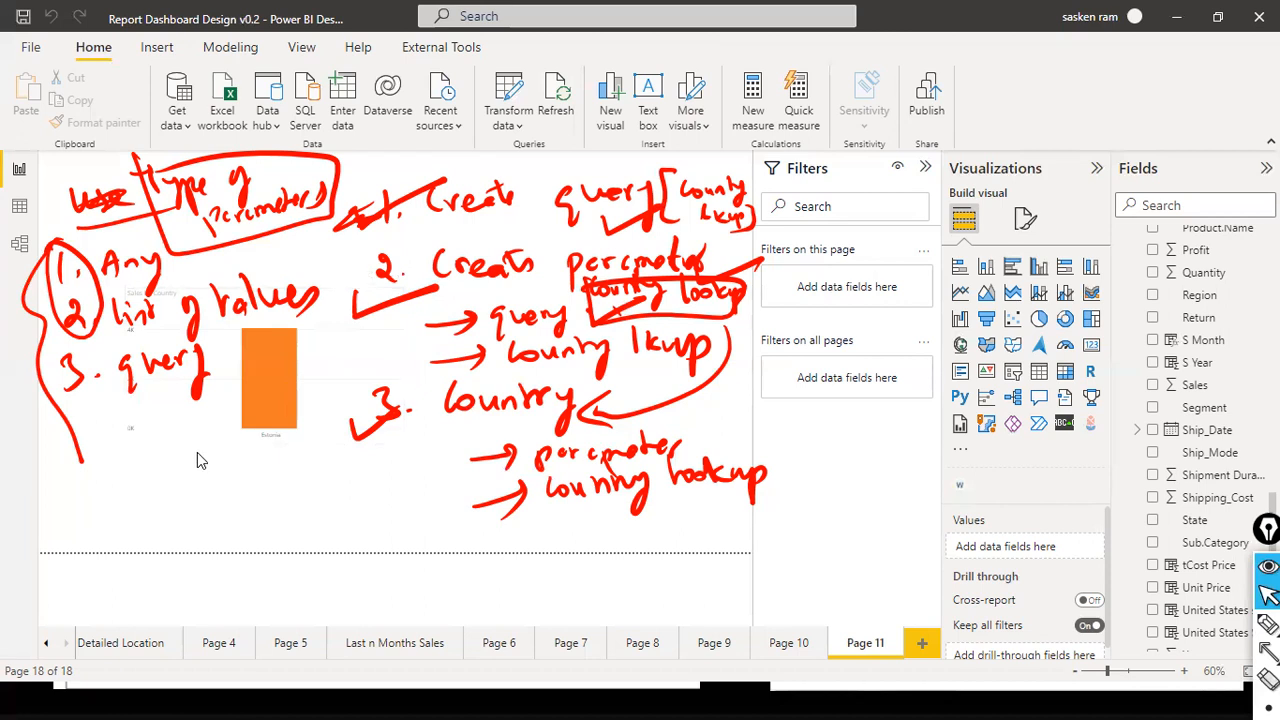
pyautogui.hotkey('ctrl', 'shift', '7')
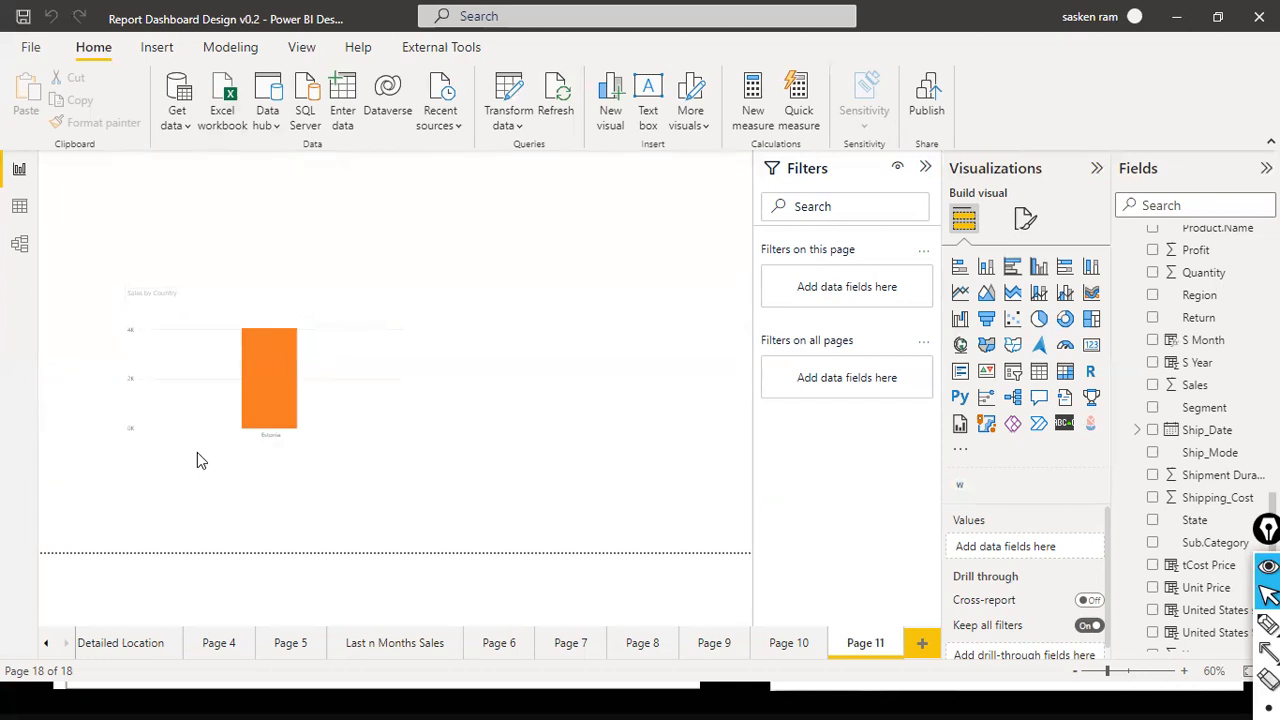
pyautogui.hotkey('ctrl', 'shift', '3')
pyautogui.moveTo(476, 220); pyautogui.dragTo(490, 250)
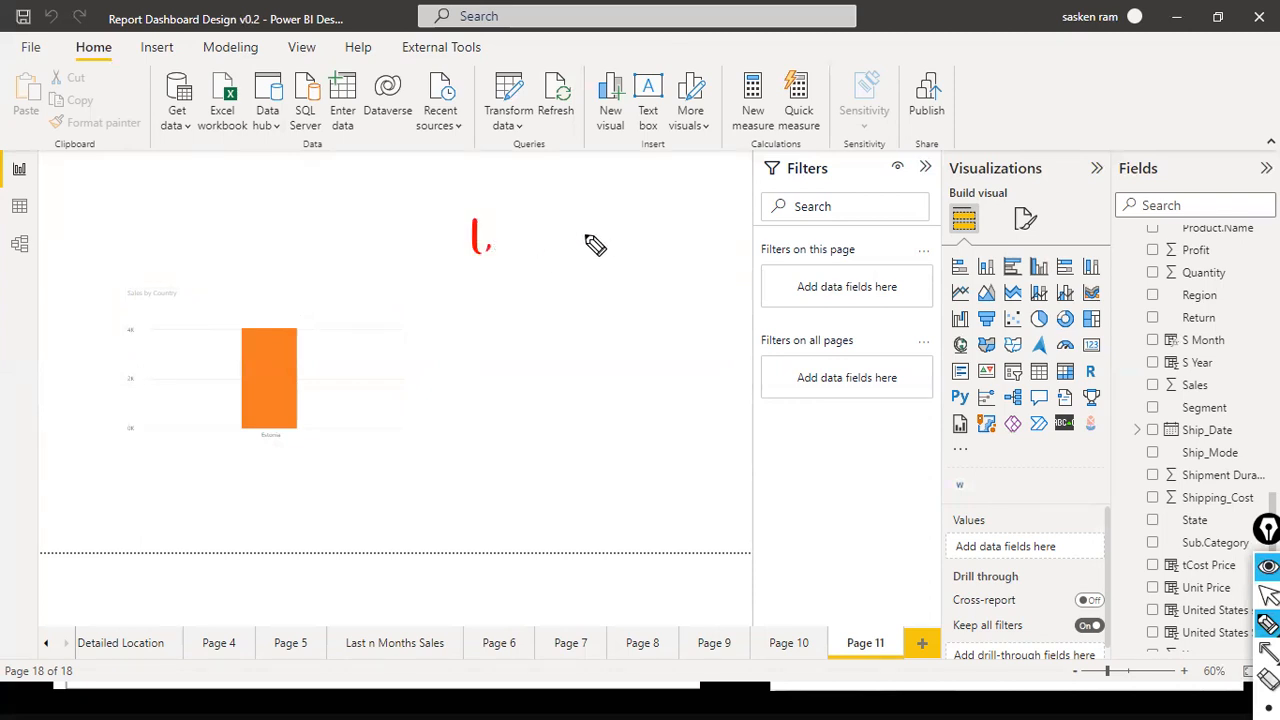
pyautogui.moveTo(350, 236)
pyautogui.mouseDown()
pyautogui.moveTo(380, 257)
pyautogui.moveTo(458, 252)
pyautogui.mouseUp()
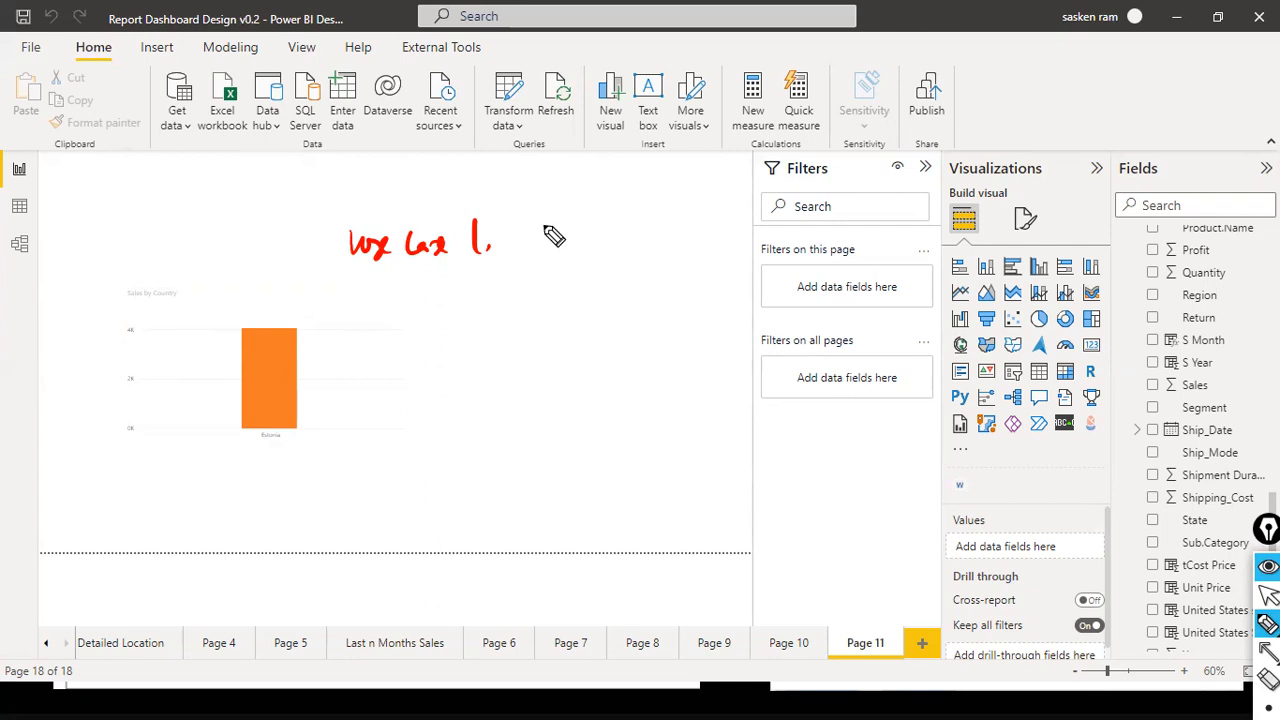
# - Handwrite "enable the report users to dynamically specify the value" beside "use case 1." and underline the use case label
pyautogui.moveTo(564, 226)
pyautogui.mouseDown()
pyautogui.moveTo(568, 242)
pyautogui.moveTo(598, 222)
pyautogui.moveTo(702, 228)
pyautogui.mouseUp()
pyautogui.moveTo(500, 180); pyautogui.dragTo(732, 172)
pyautogui.moveTo(510, 200)
pyautogui.mouseDown()
pyautogui.moveTo(543, 209)
pyautogui.moveTo(565, 195)
pyautogui.moveTo(578, 216)
pyautogui.moveTo(640, 212)
pyautogui.moveTo(652, 194)
pyautogui.mouseUp()
pyautogui.moveTo(684, 200)
pyautogui.mouseDown()
pyautogui.moveTo(711, 229)
pyautogui.moveTo(729, 211)
pyautogui.moveTo(745, 266)
pyautogui.mouseUp()
pyautogui.moveTo(533, 270)
pyautogui.mouseDown()
pyautogui.moveTo(522, 290)
pyautogui.moveTo(651, 263)
pyautogui.moveTo(690, 272)
pyautogui.mouseUp()
pyautogui.moveTo(632, 320)
pyautogui.mouseDown()
pyautogui.moveTo(623, 306)
pyautogui.moveTo(691, 320)
pyautogui.moveTo(714, 305)
pyautogui.mouseUp()
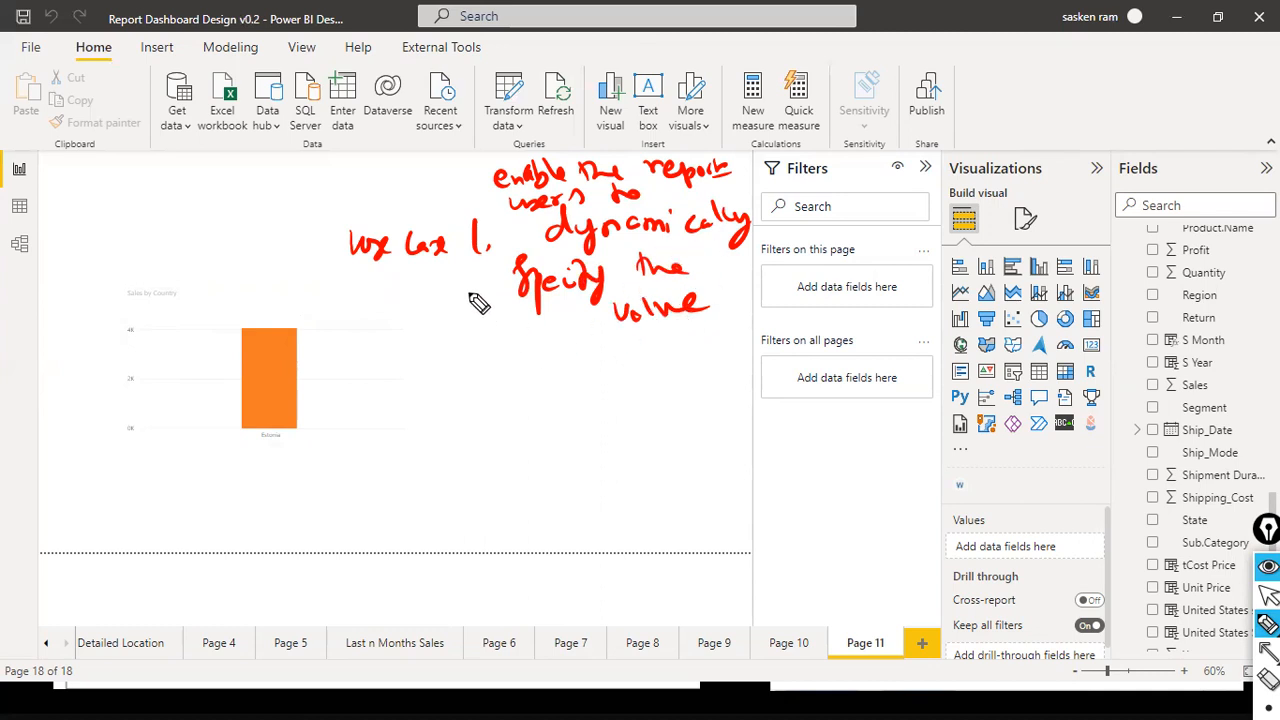
pyautogui.moveTo(369, 283); pyautogui.dragTo(506, 293)
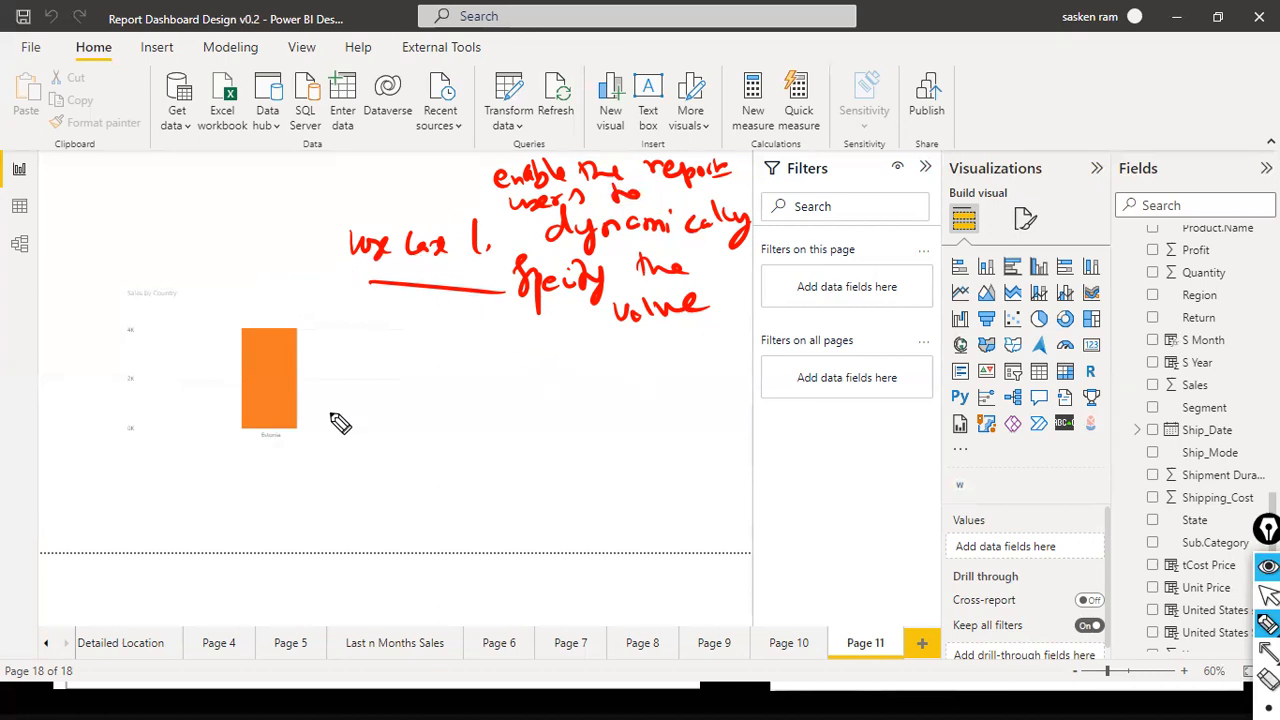
# - Handwrite "use case 2 — release mgmt" below the first use case
pyautogui.moveTo(364, 354); pyautogui.dragTo(446, 381)
pyautogui.moveTo(464, 368)
pyautogui.mouseDown()
pyautogui.moveTo(470, 379)
pyautogui.moveTo(668, 380)
pyautogui.mouseUp()
pyautogui.moveTo(664, 350)
pyautogui.mouseDown()
pyautogui.moveTo(680, 380)
pyautogui.moveTo(728, 380)
pyautogui.mouseUp()
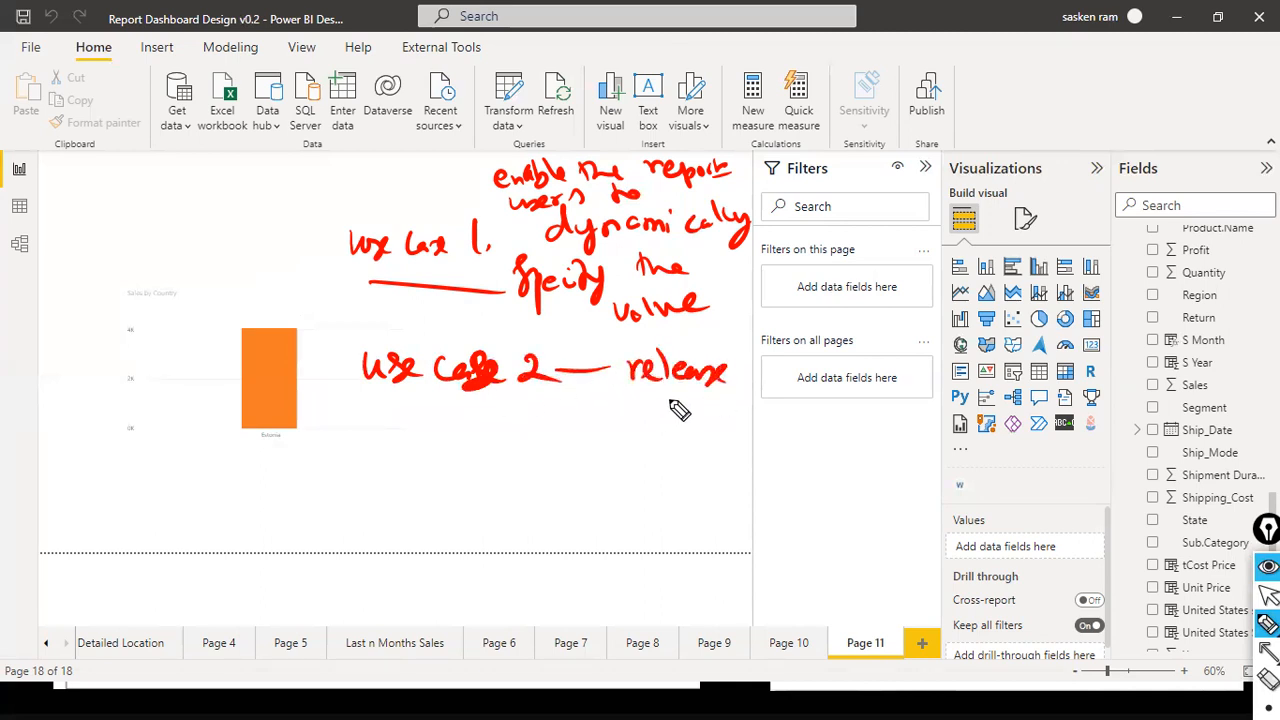
pyautogui.moveTo(578, 418); pyautogui.dragTo(668, 428)
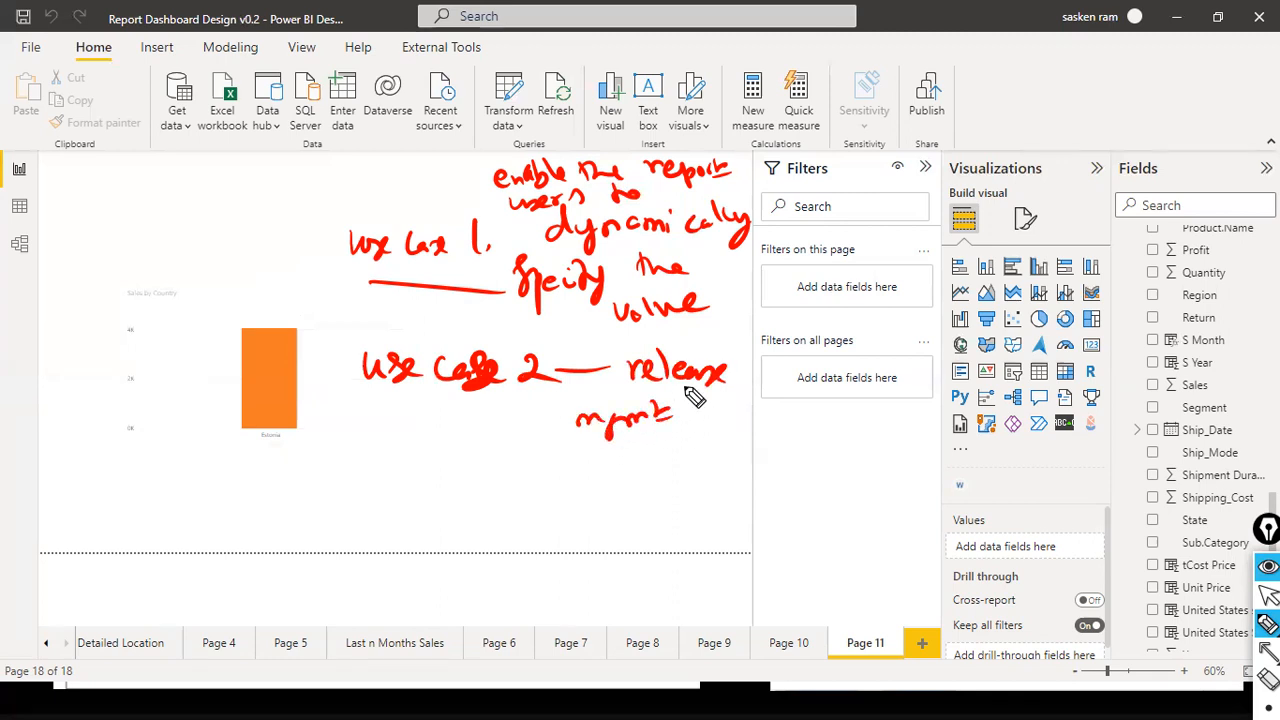
# - Erase the handwritten use cases and collapse the sales_w04 table in the field list to look through the report's tables
pyautogui.hotkey('ctrl', 'shift', '7')
pyautogui.hotkey('ctrl', 'shift', '1')
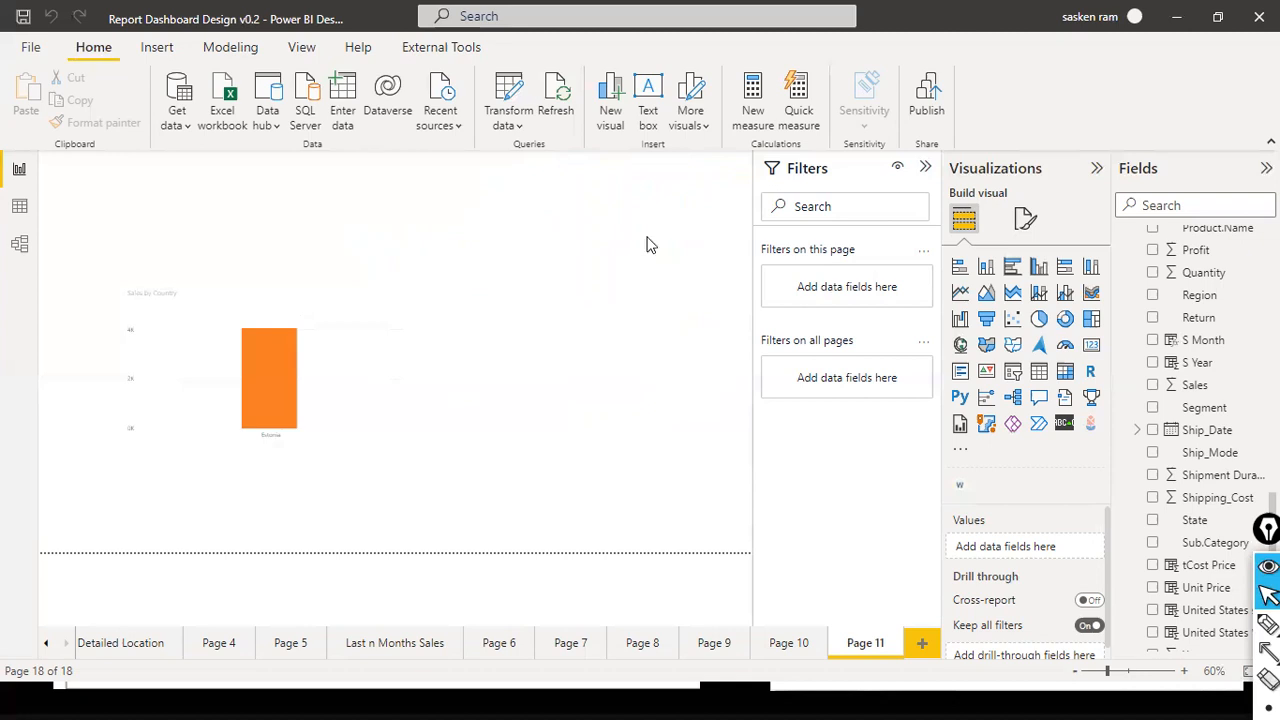
pyautogui.scroll(10, 1235, 358)
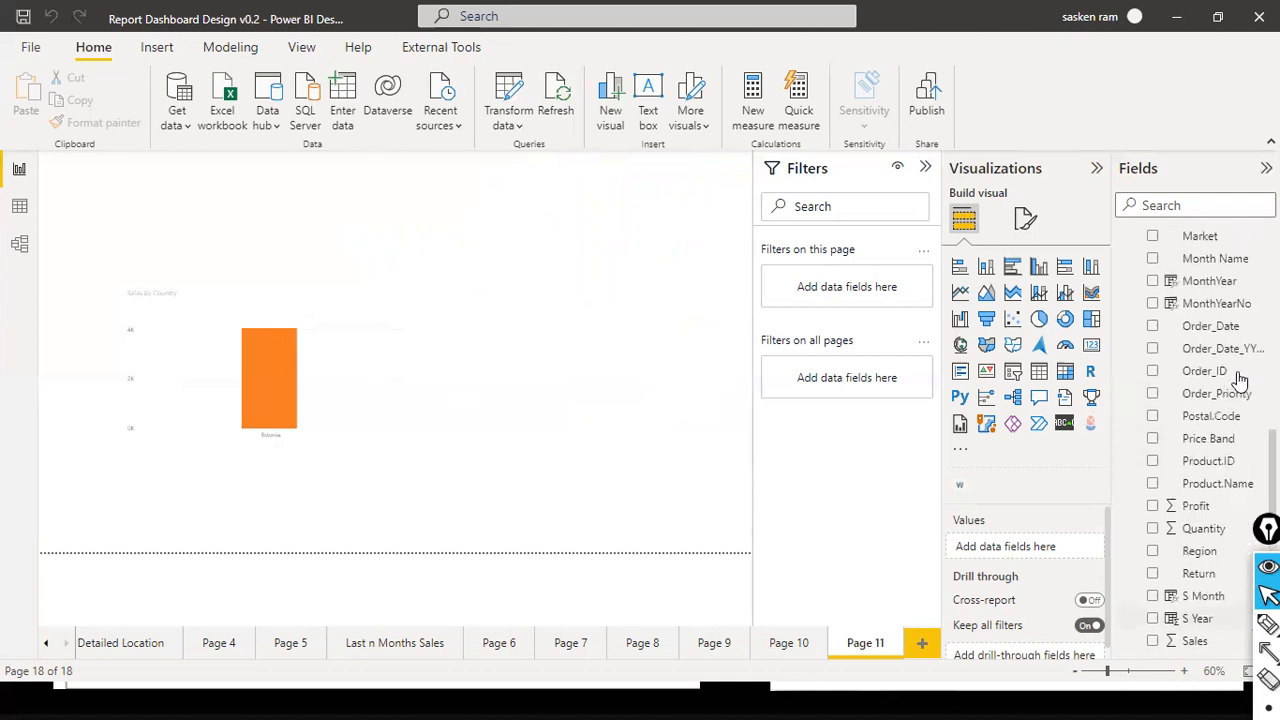
pyautogui.scroll(4, 1235, 358)
pyautogui.scroll(-4, 1214, 371)
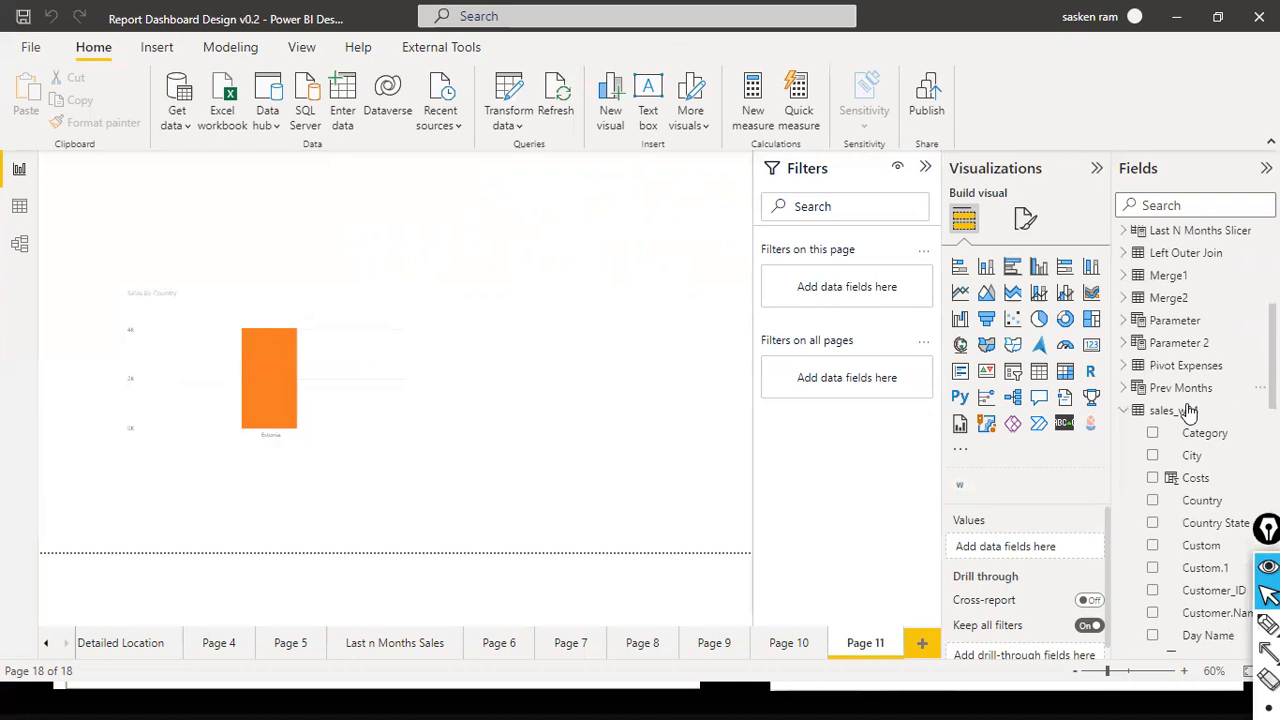
pyautogui.click(1126, 411)
pyautogui.scroll(1, 1128, 418)
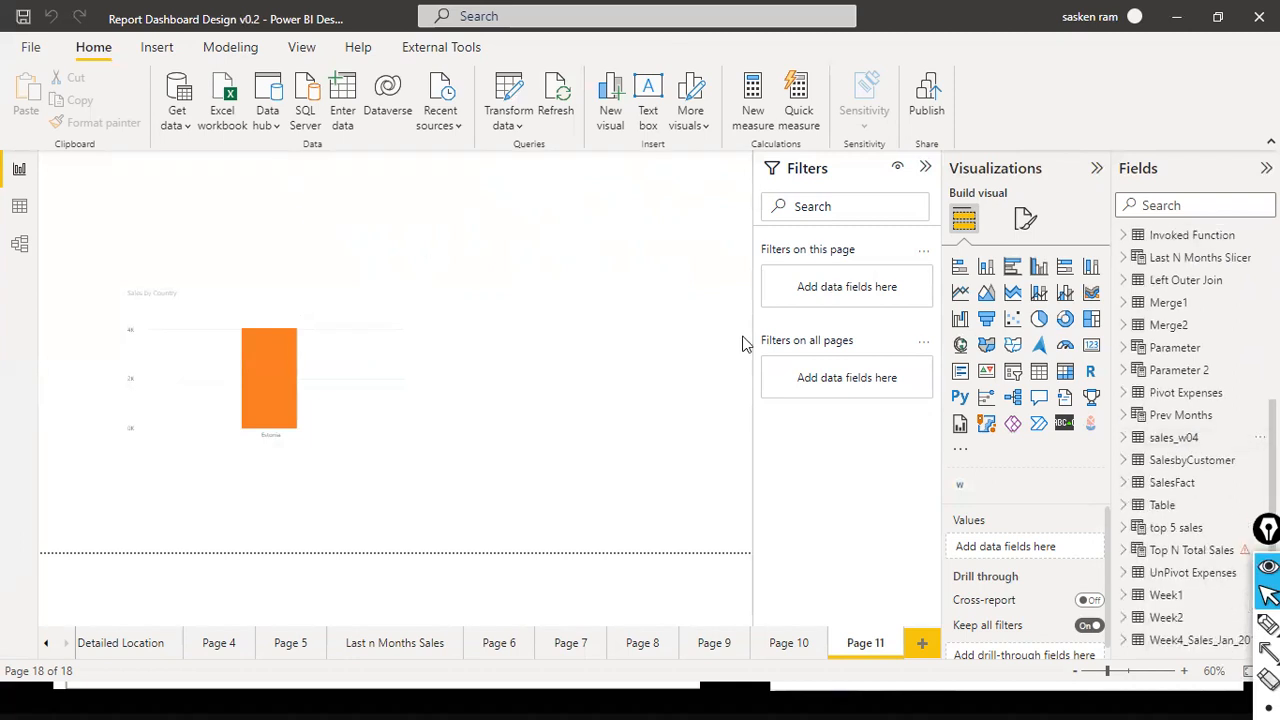
pyautogui.scroll(4, 1148, 247)
pyautogui.scroll(1, 1134, 371)
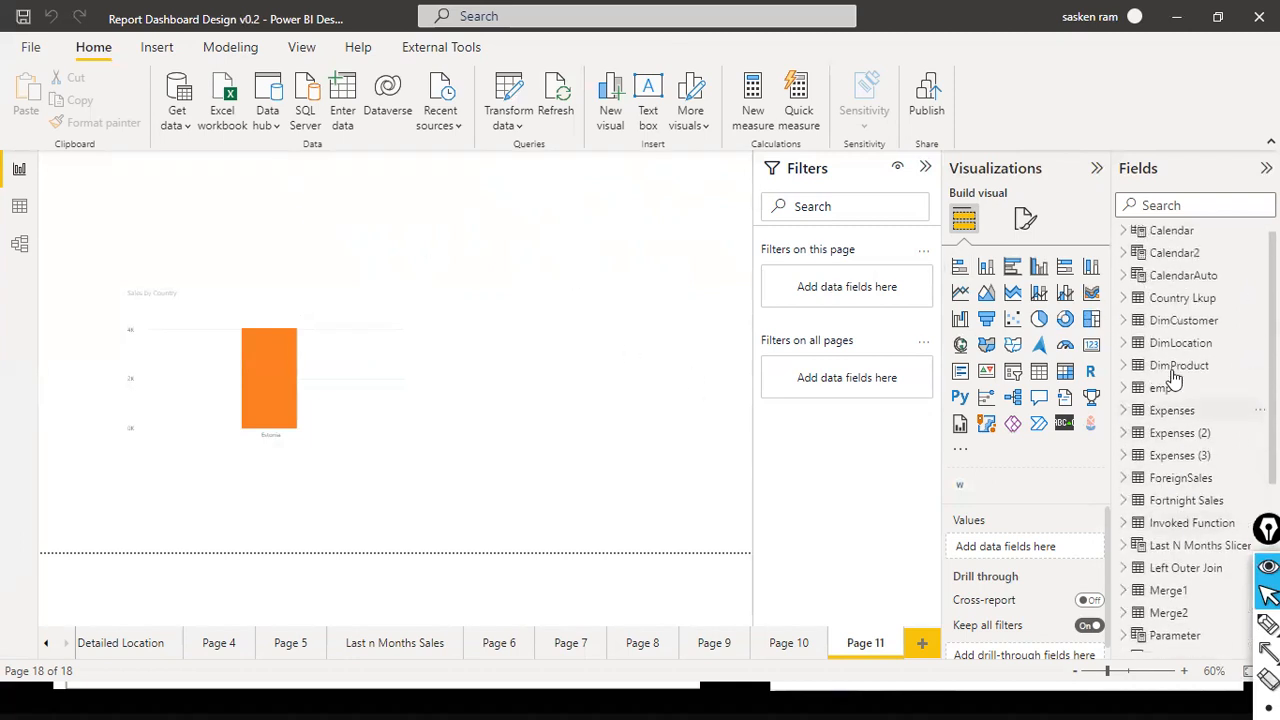
pyautogui.scroll(-6, 1171, 300)
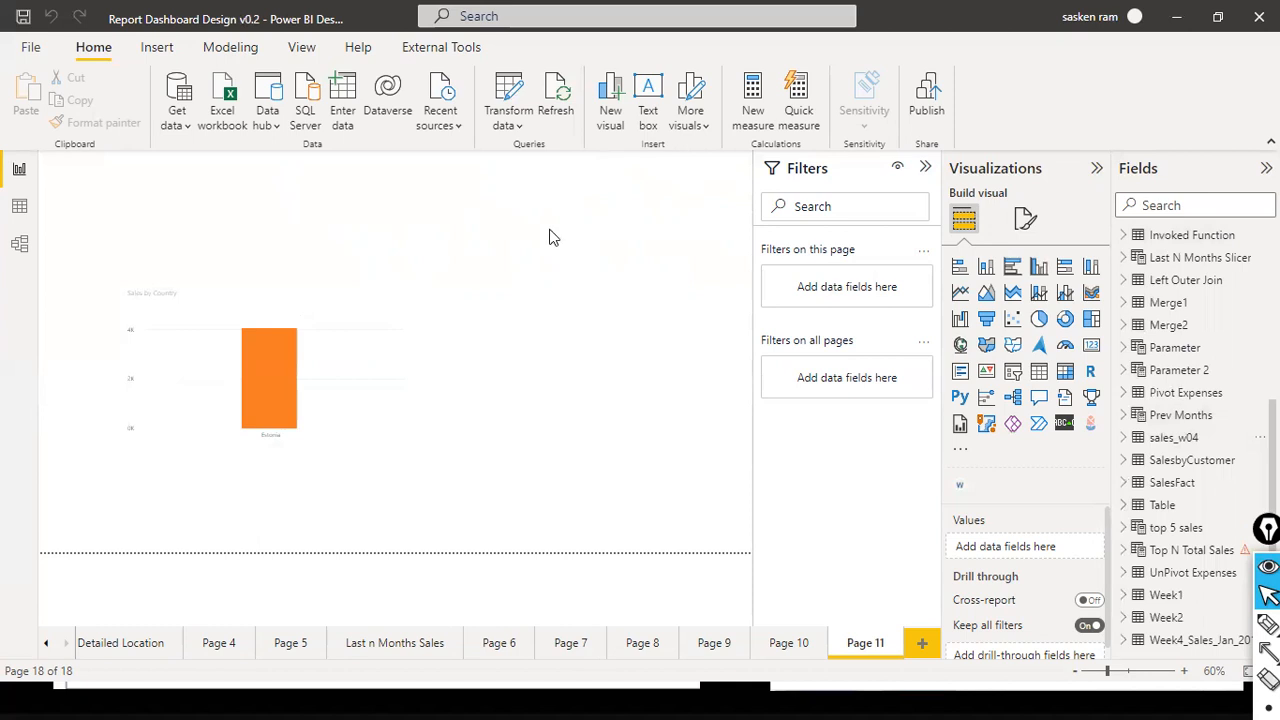
# - Review the data sources in the current file and the source settings of append1.xlsx, leaving them unchanged
pyautogui.click(513, 133)
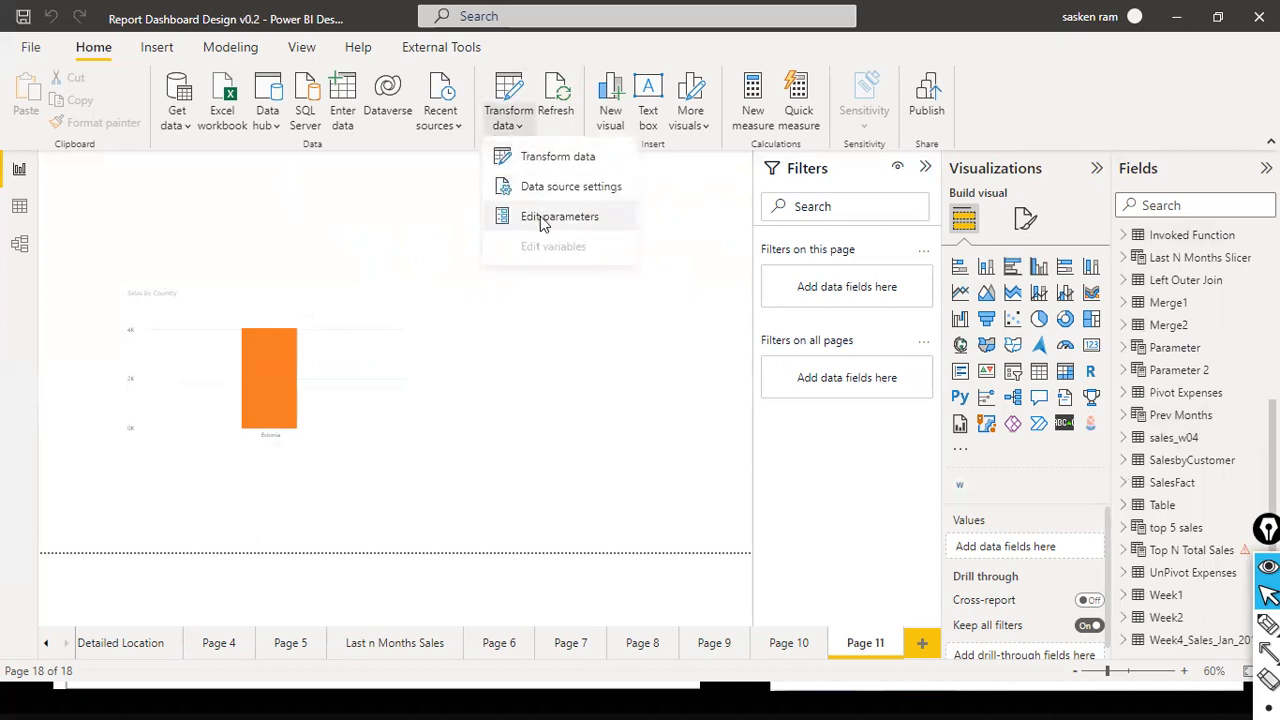
pyautogui.click(545, 190)
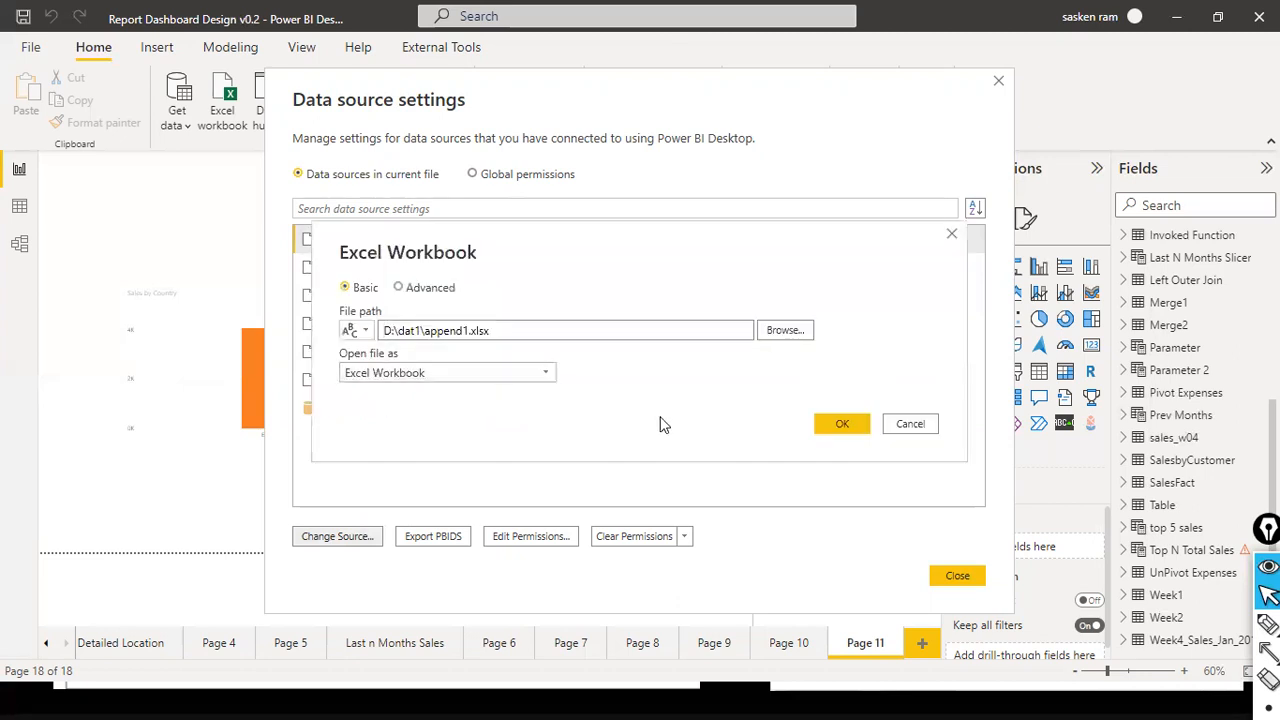
pyautogui.click(906, 426)
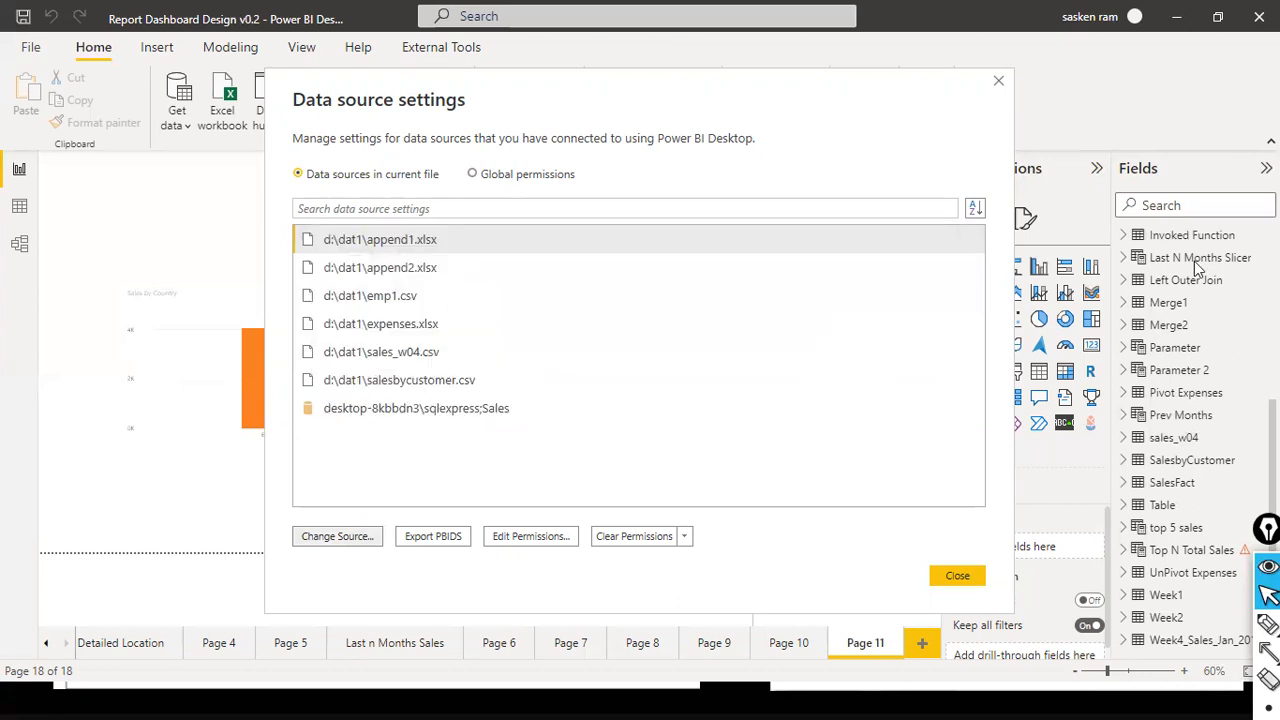
pyautogui.click(958, 575)
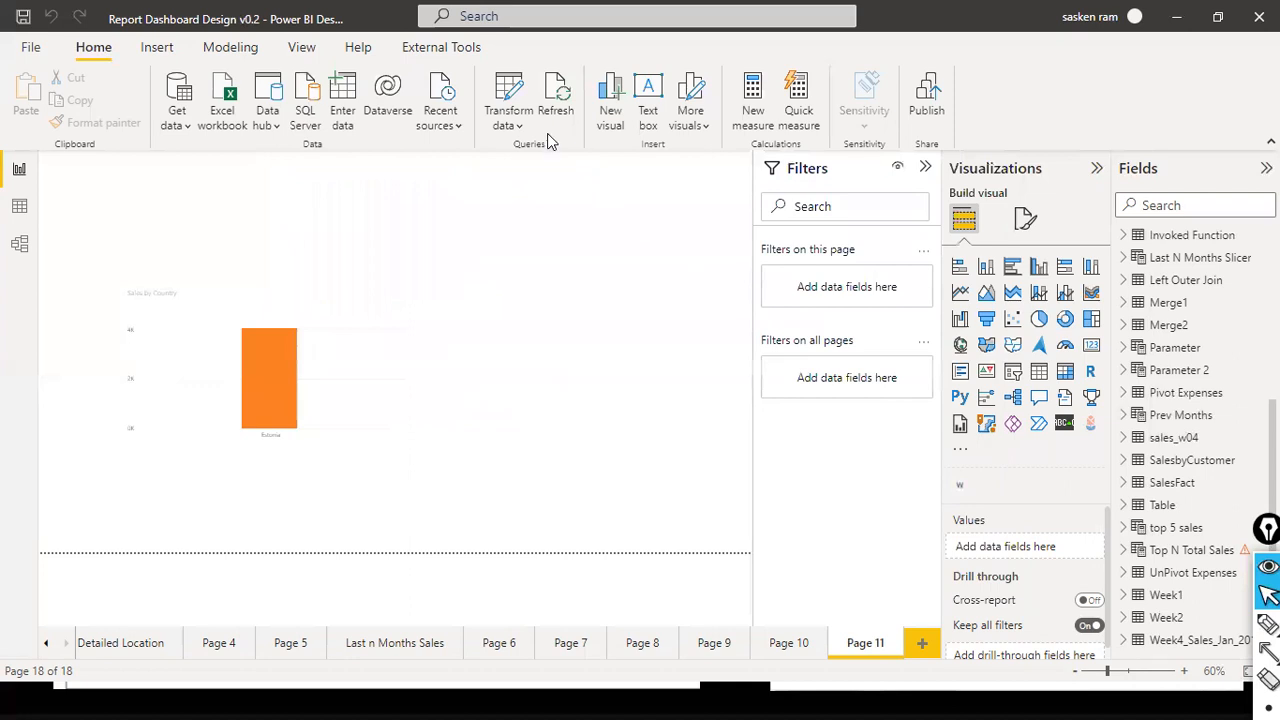
pyautogui.click(521, 126)
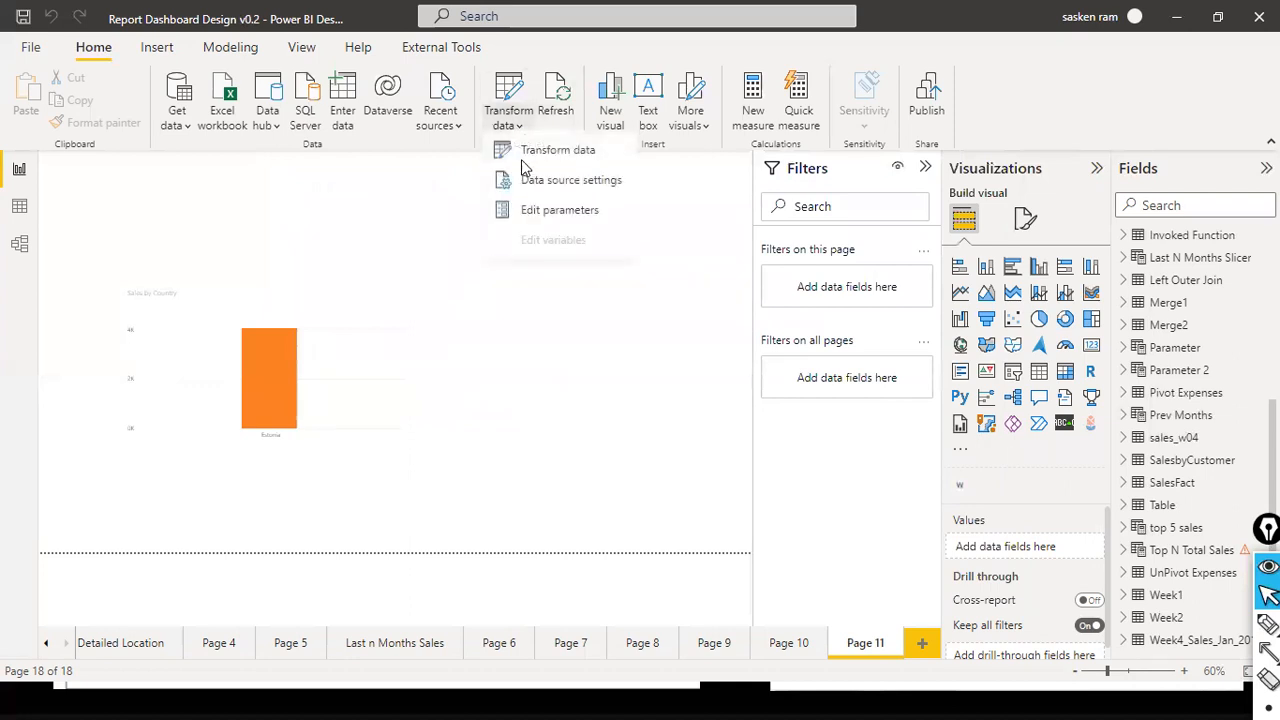
pyautogui.click(579, 197)
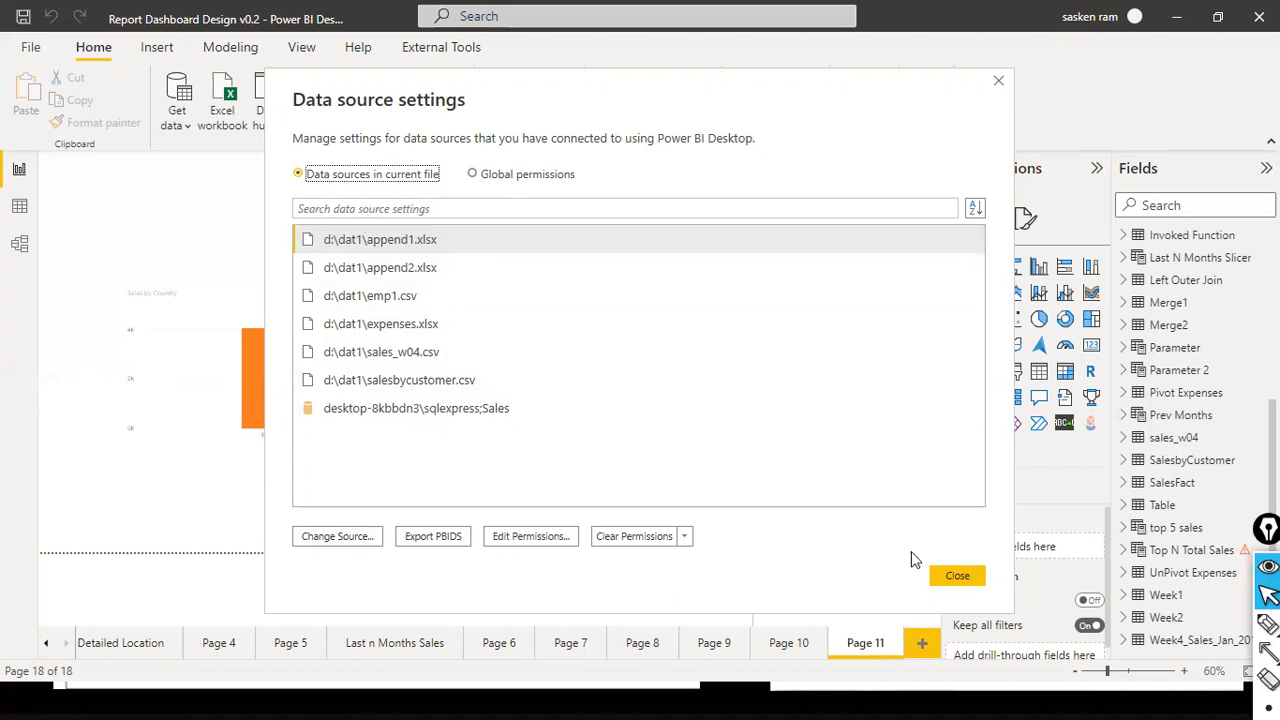
pyautogui.click(950, 574)
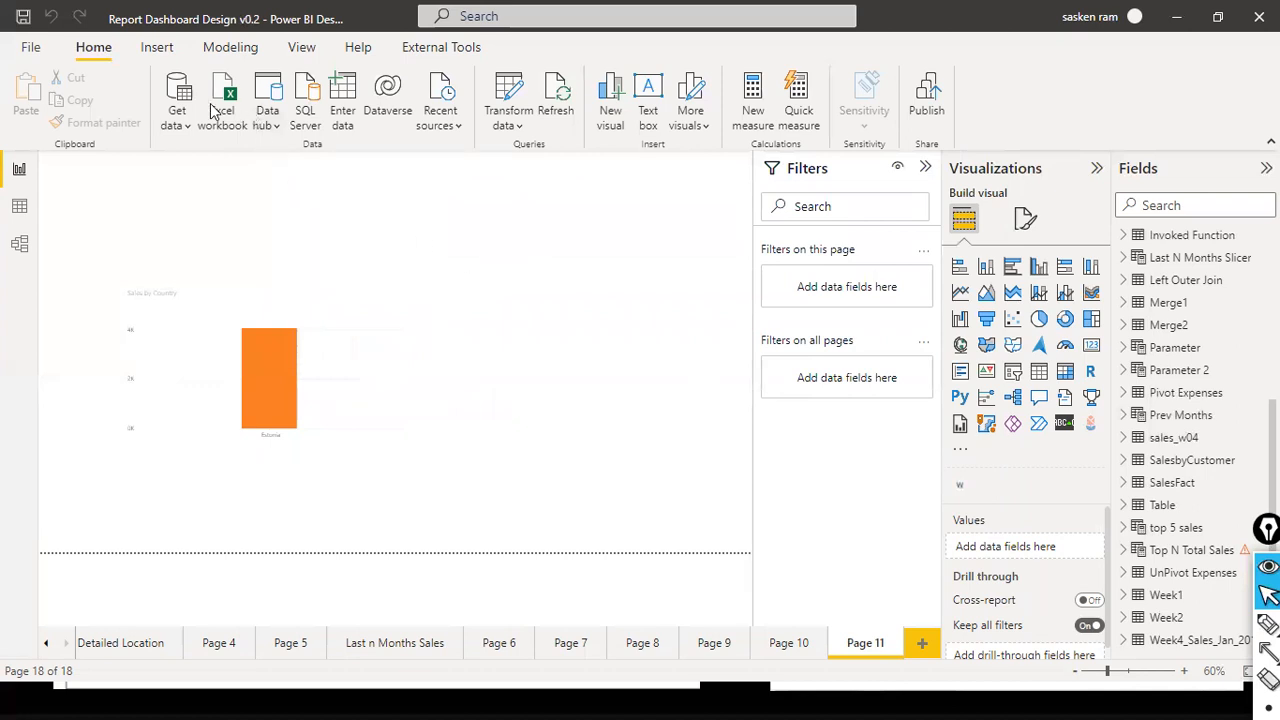
# - Open the Power Query Editor and display the sales_w04 query
pyautogui.click(520, 128)
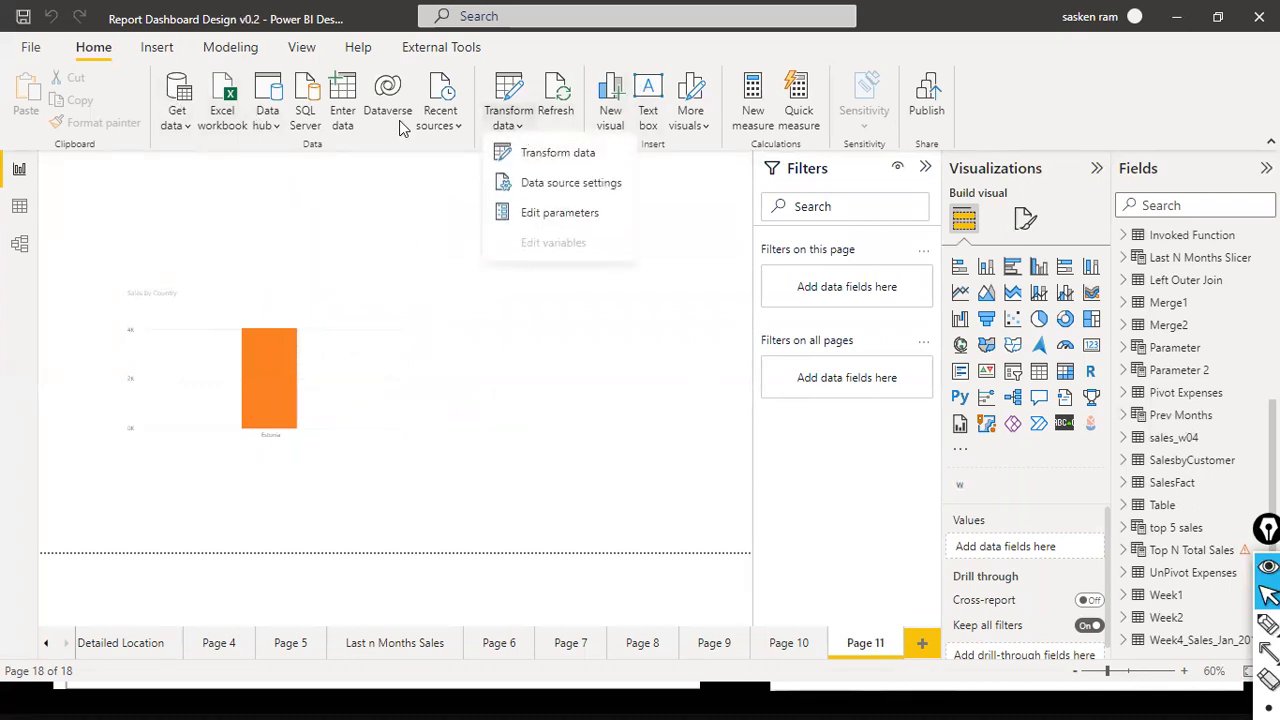
pyautogui.click(578, 160)
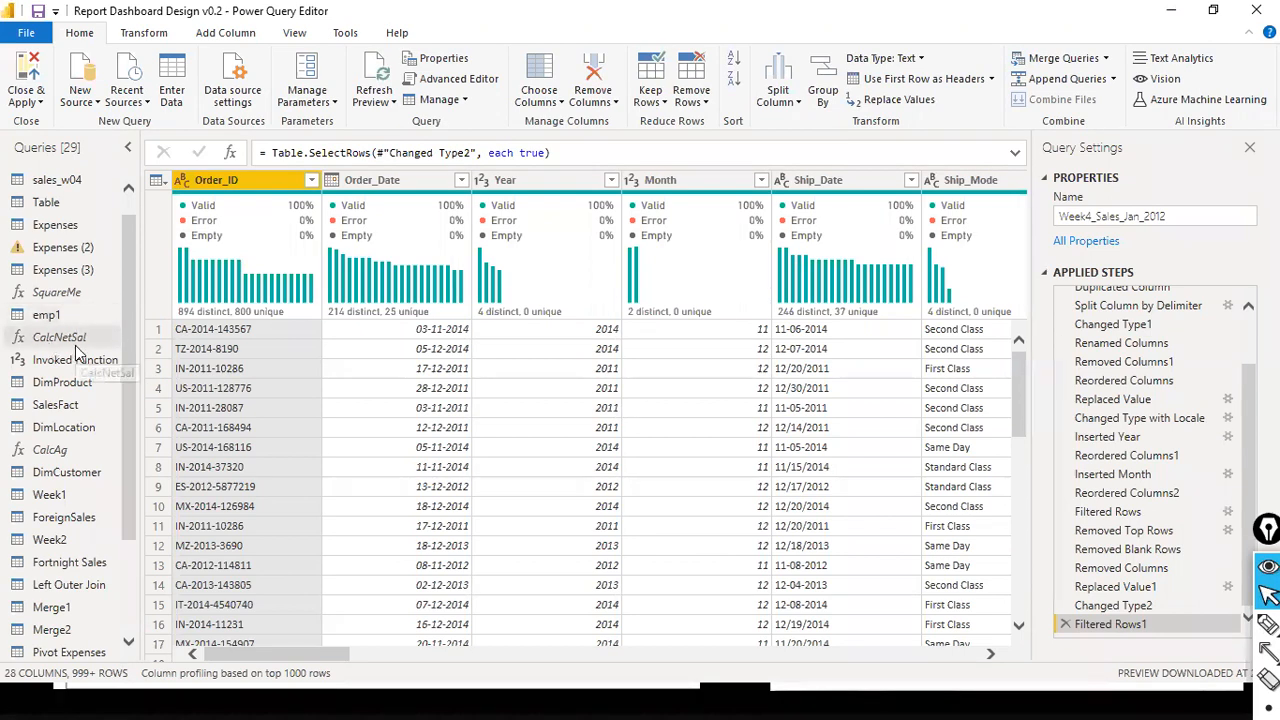
pyautogui.scroll(1, 70, 295)
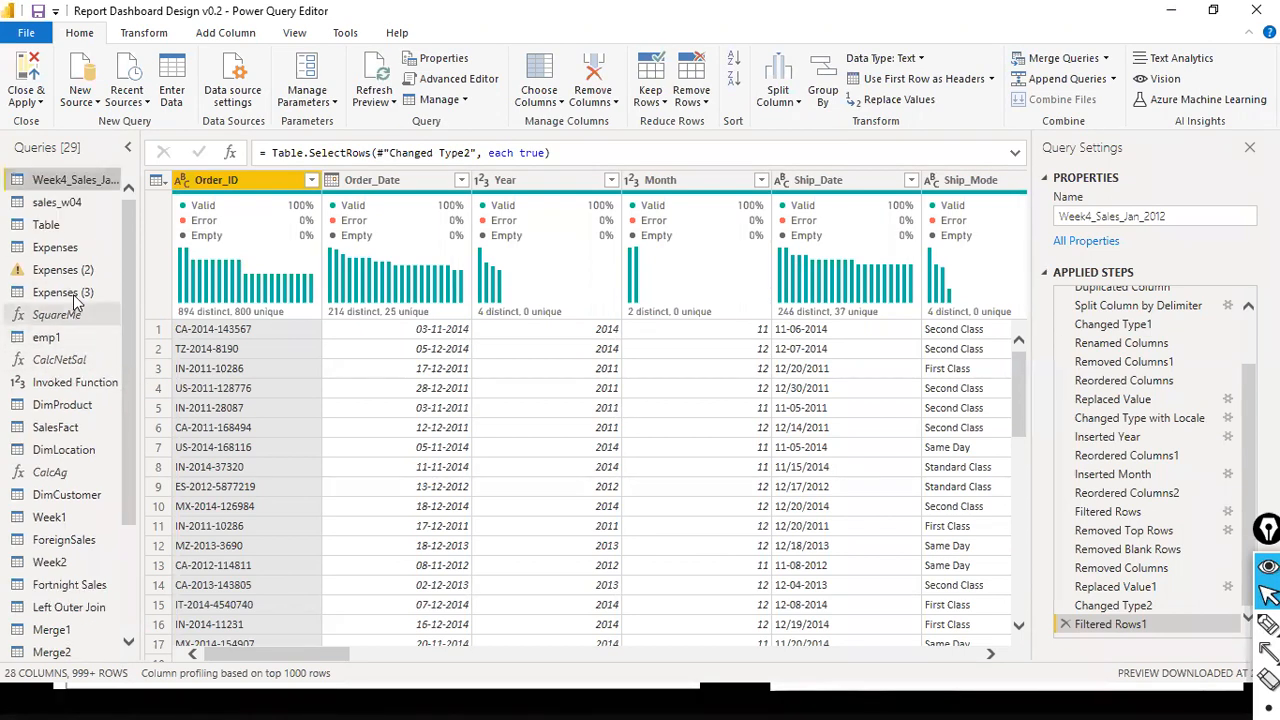
pyautogui.click(57, 203)
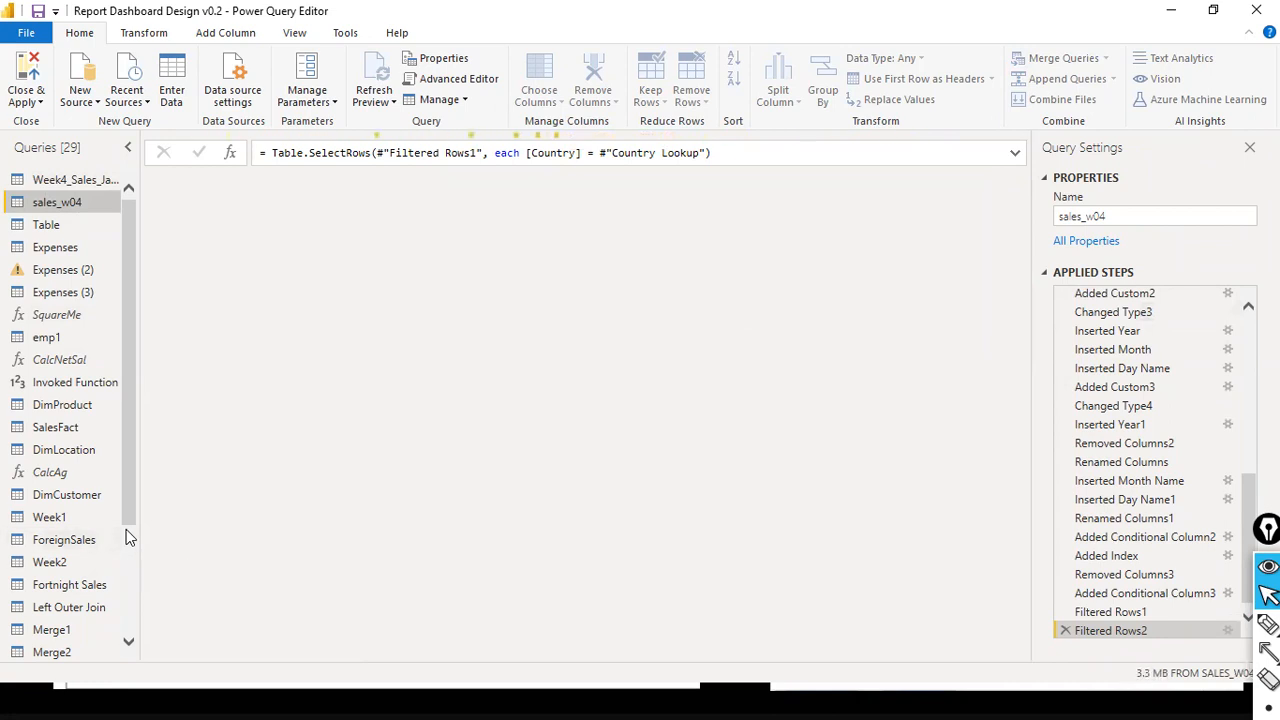
pyautogui.scroll(-3, 126, 529)
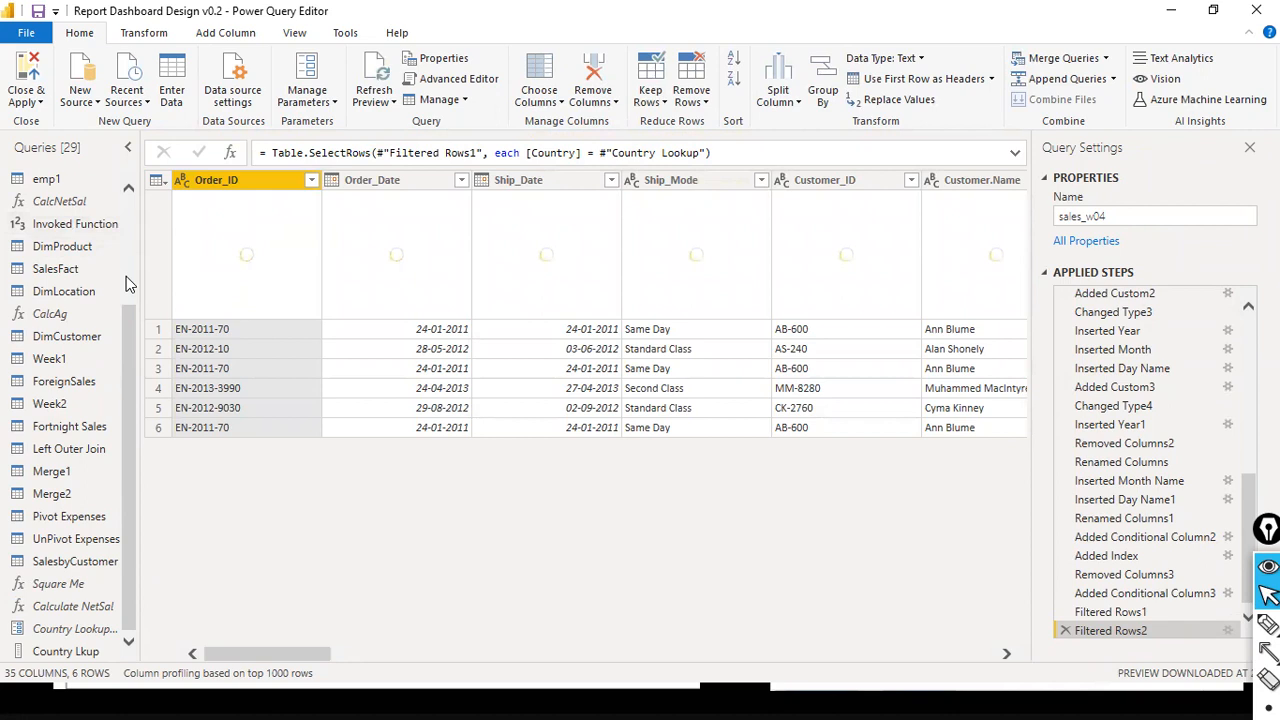
pyautogui.scroll(3, 126, 276)
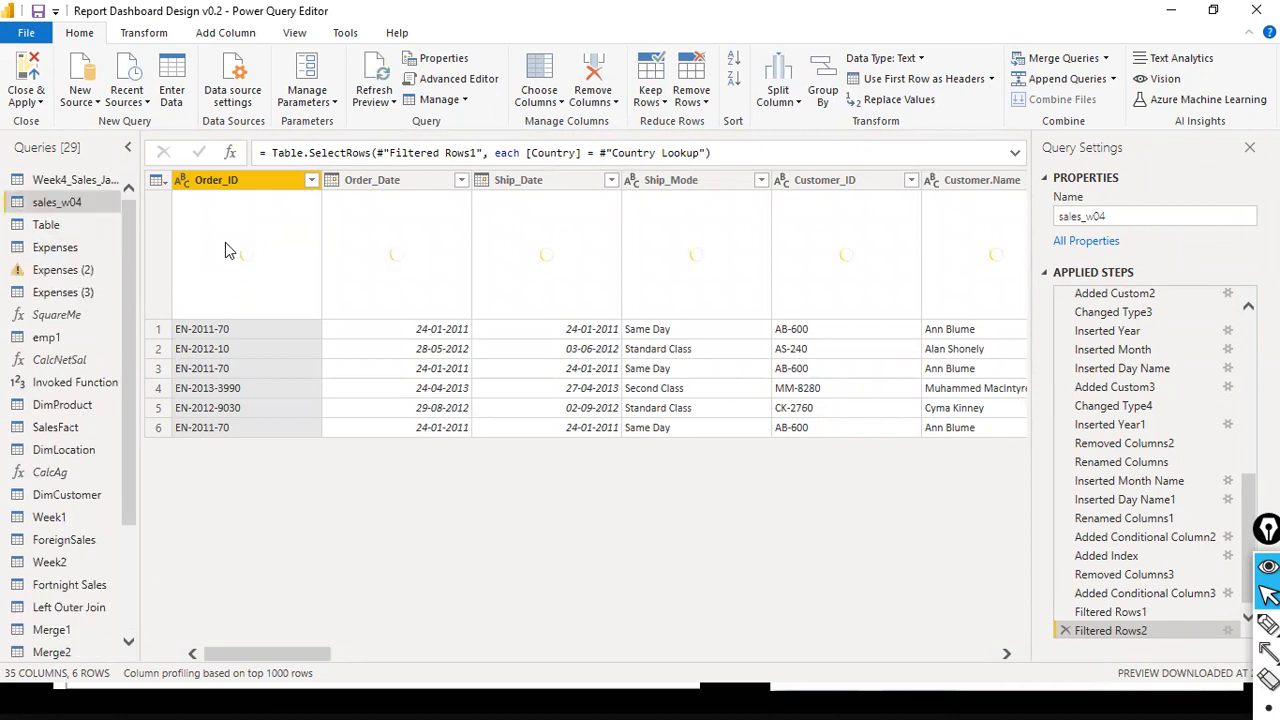
pyautogui.click(82, 201)
pyautogui.click(71, 208)
# - Clear the filter on the Country column of the sales_w04 query
pyautogui.moveTo(249, 656); pyautogui.dragTo(386, 647)
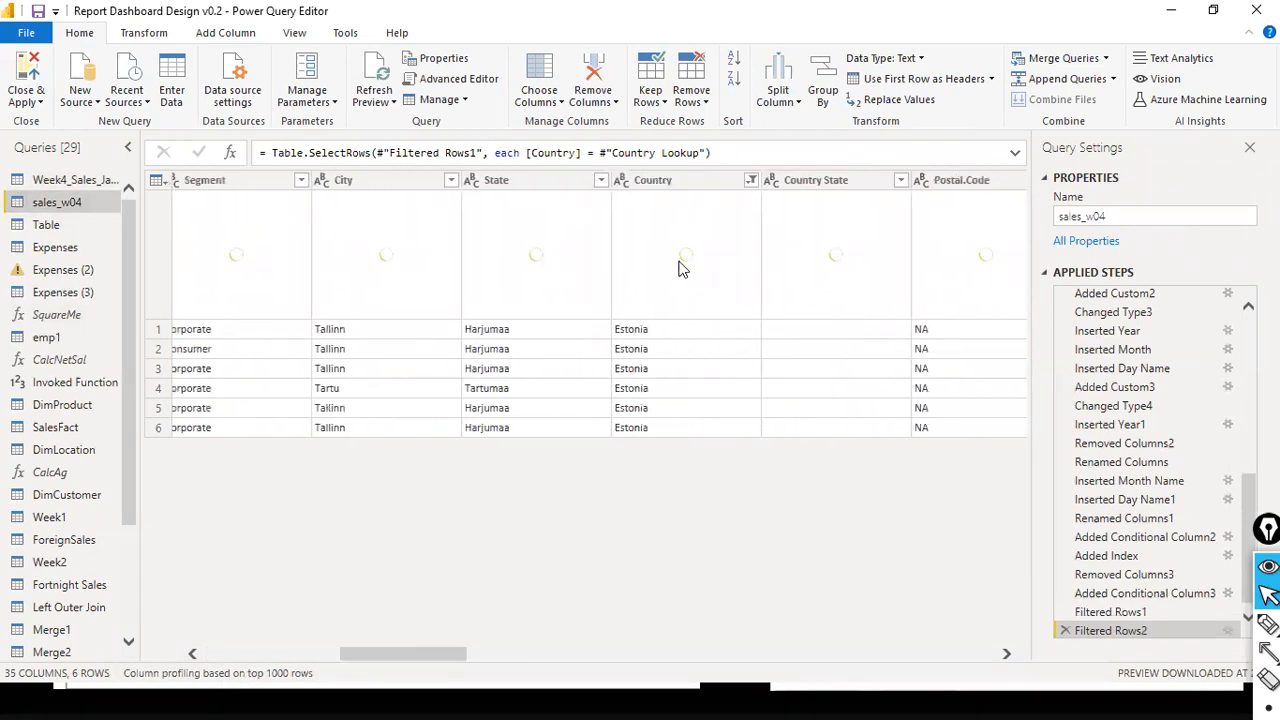
pyautogui.click(751, 181)
pyautogui.click(512, 271)
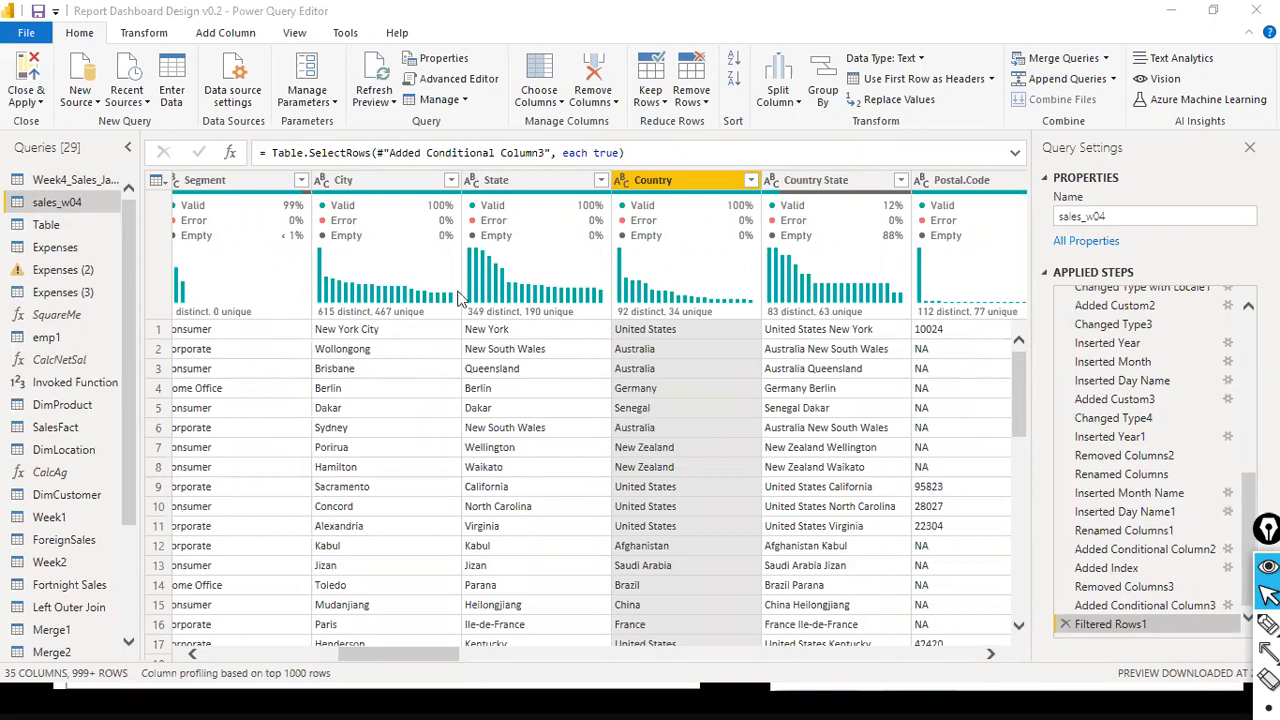
# - Open the settings of the Source step in the sales_w04 query
pyautogui.scroll(1, 1190, 343)
pyautogui.scroll(6, 1179, 366)
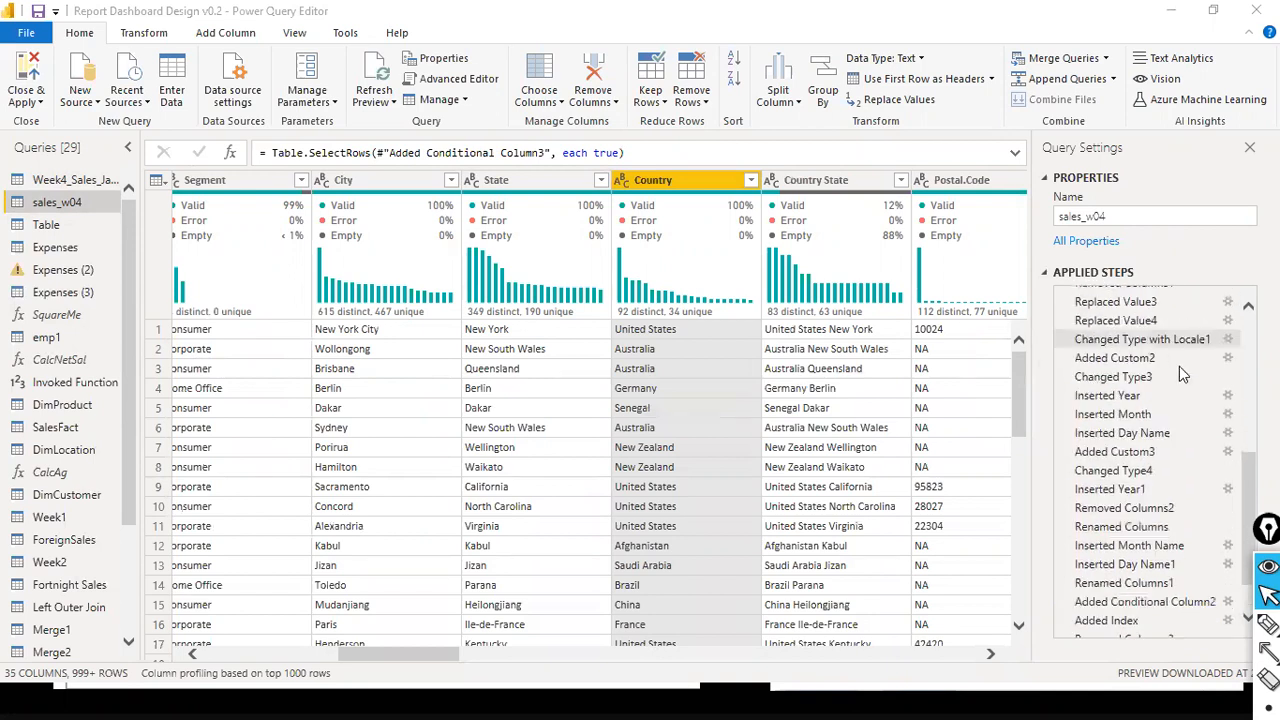
pyautogui.scroll(1, 1180, 372)
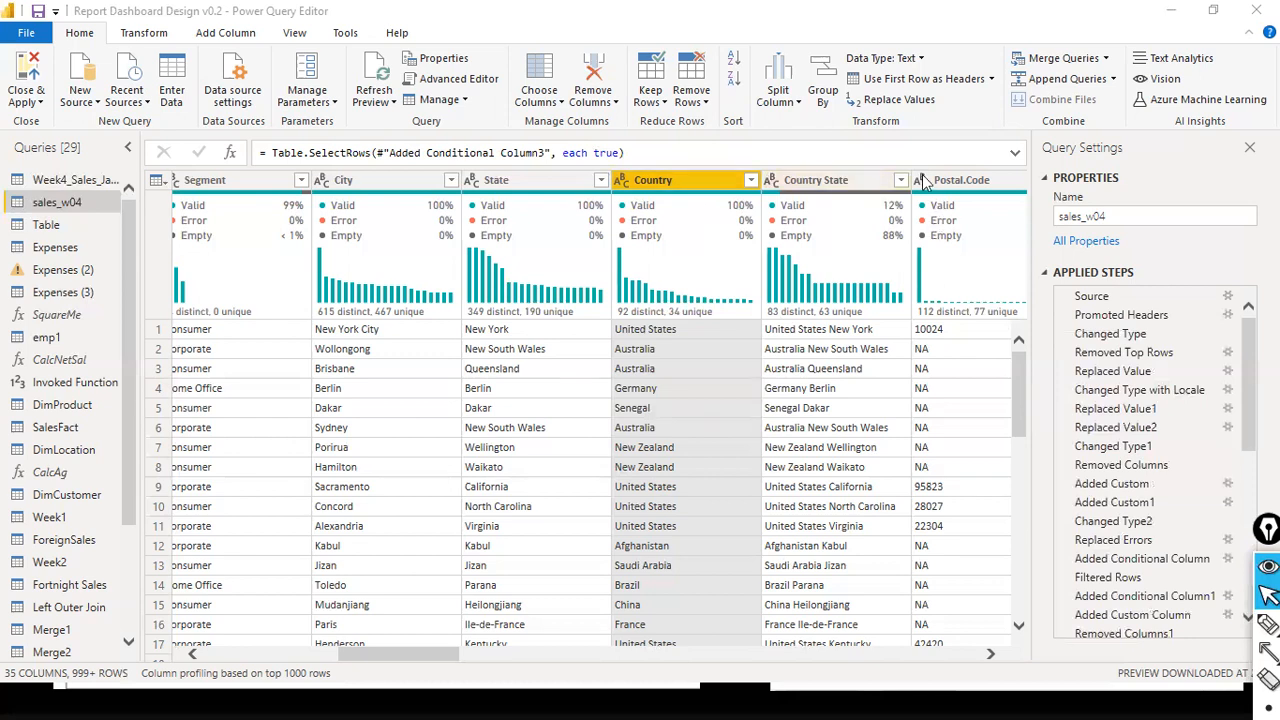
pyautogui.click(340, 182)
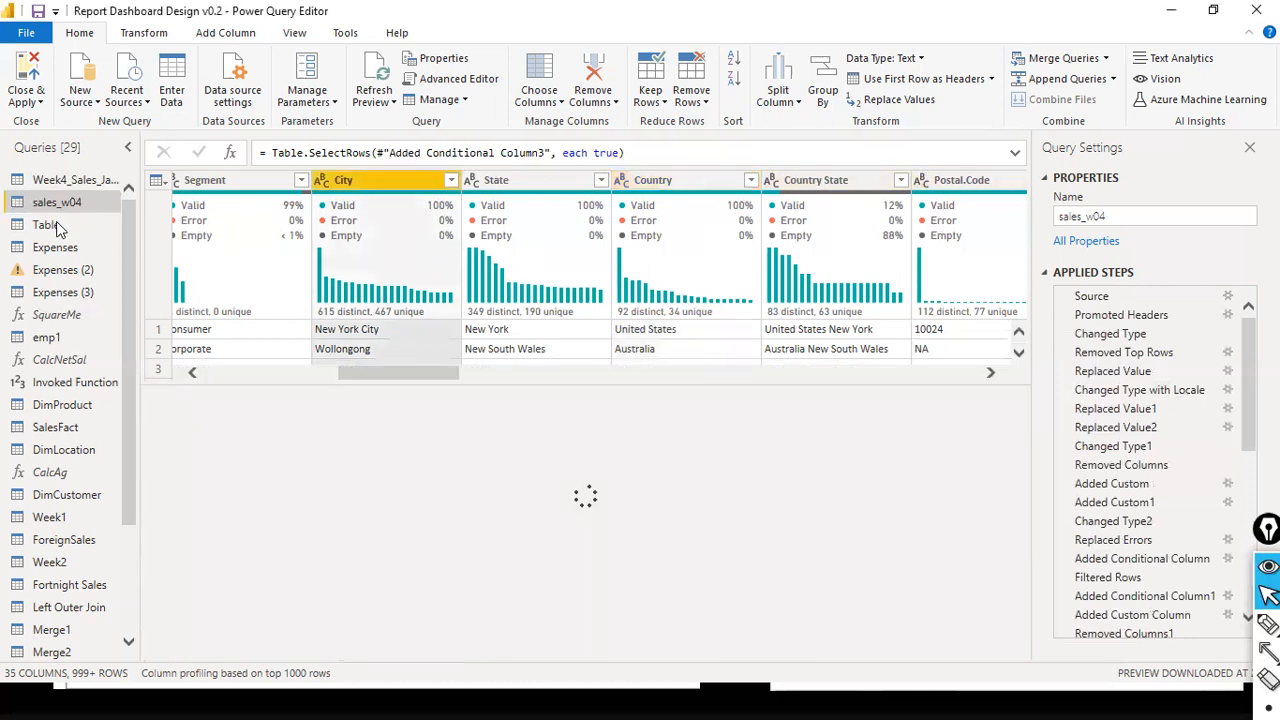
pyautogui.click(56, 222)
pyautogui.click(26, 202)
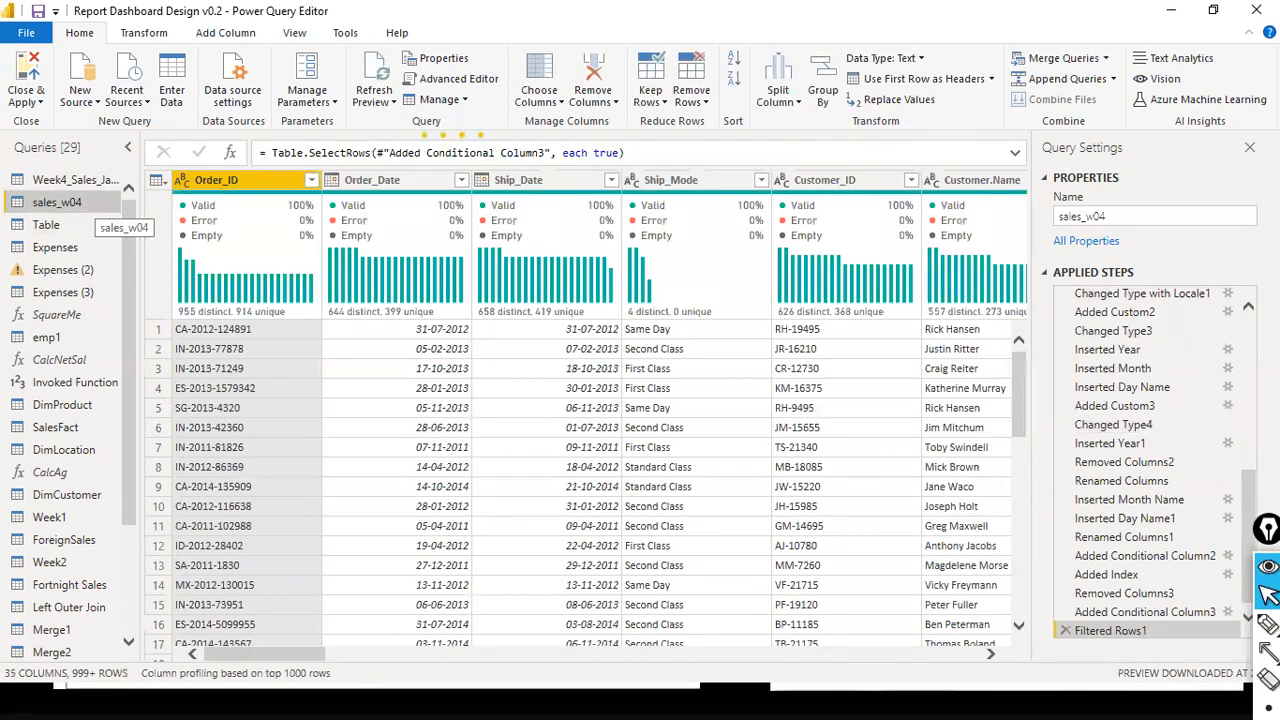
pyautogui.scroll(10, 1215, 383)
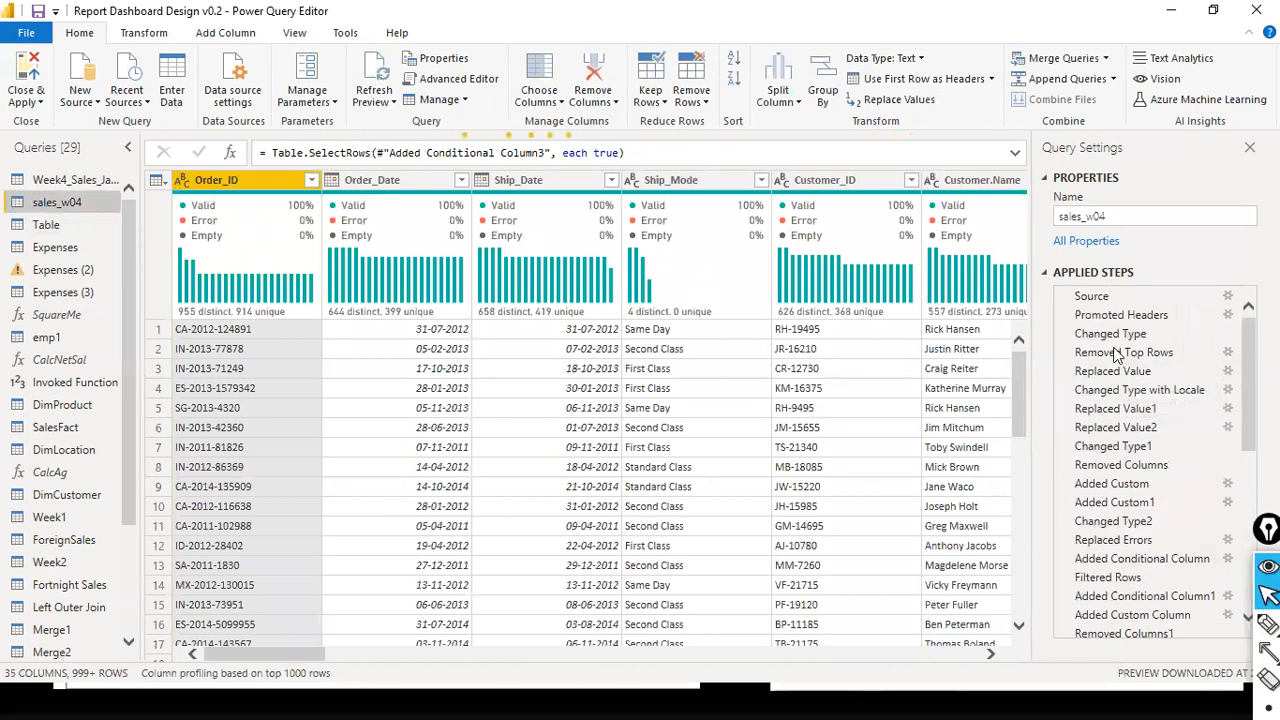
pyautogui.click(1228, 300)
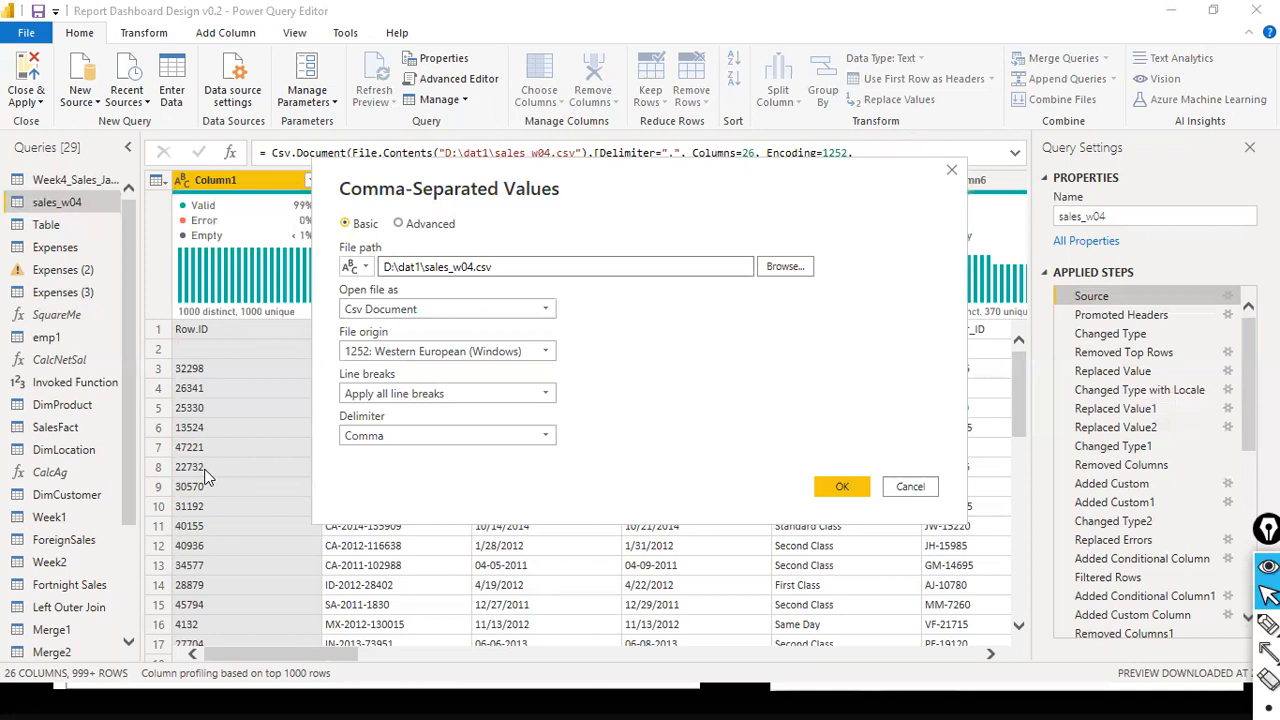
# - Check the input types offered for the CSV file path and copy the path D:\dat1\sales_w04.csv
pyautogui.moveTo(514, 271); pyautogui.dragTo(352, 271)
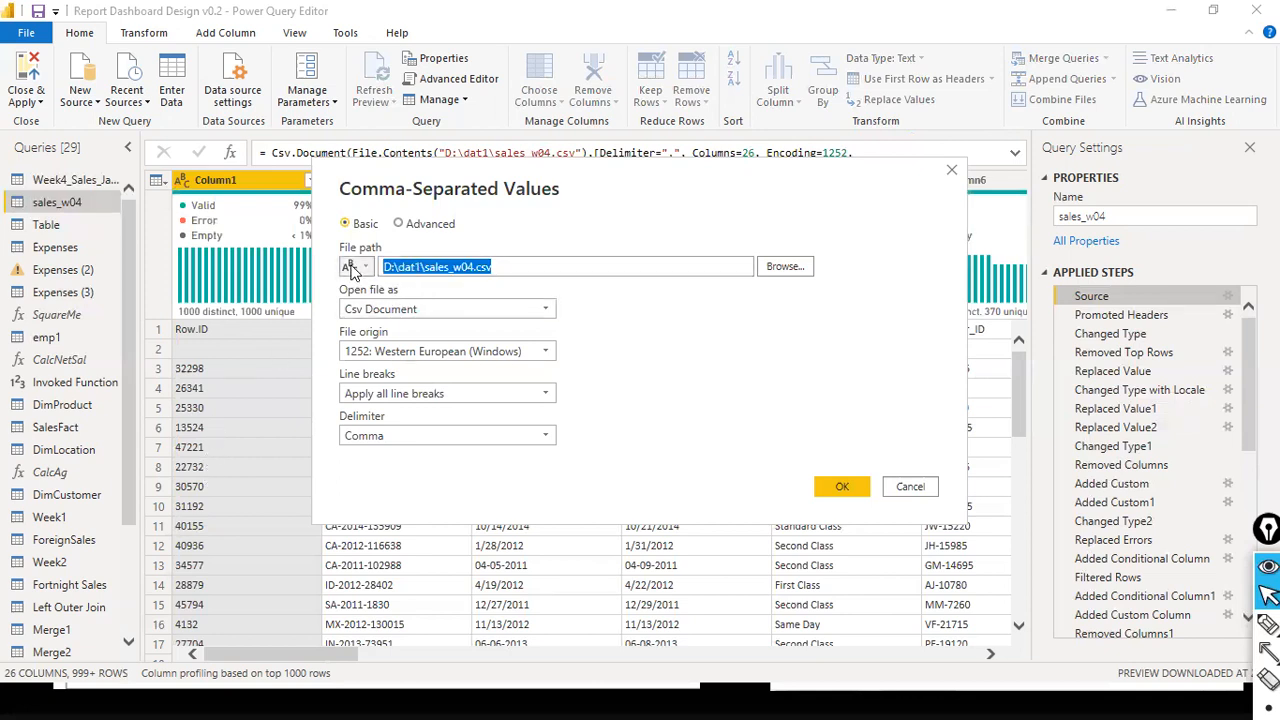
pyautogui.click(450, 283)
pyautogui.click(399, 266)
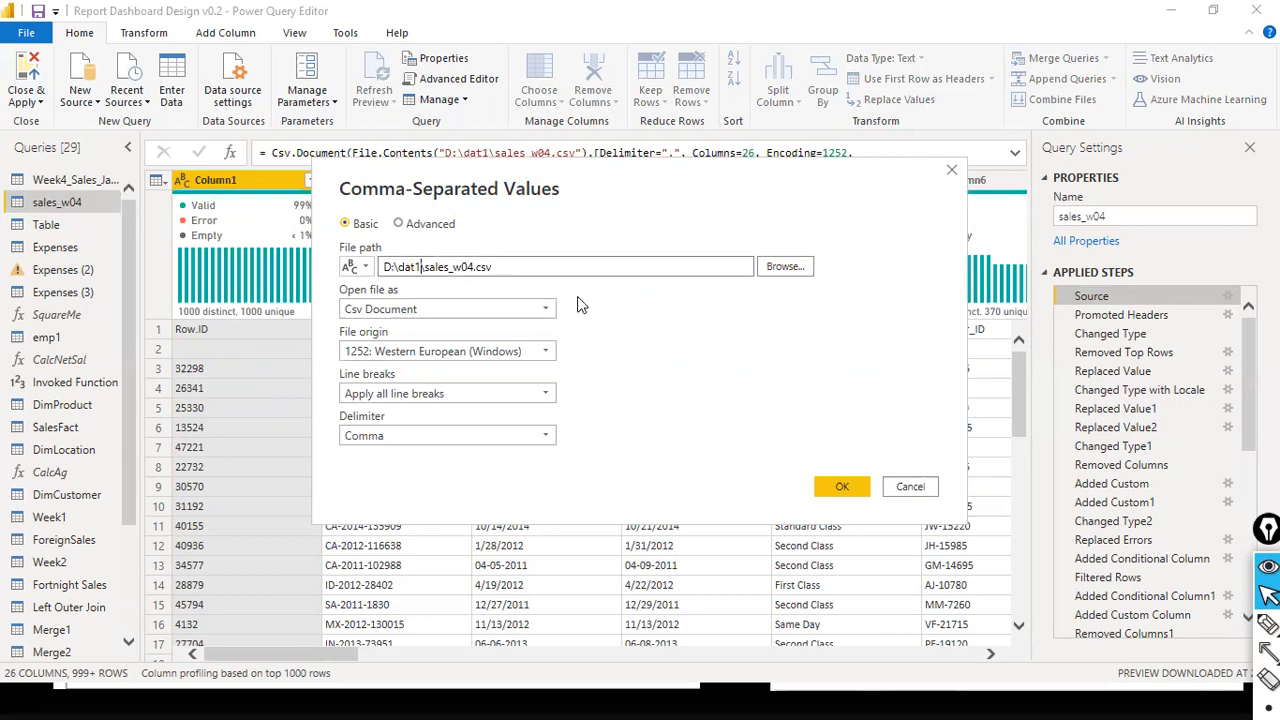
pyautogui.moveTo(492, 267); pyautogui.dragTo(380, 268)
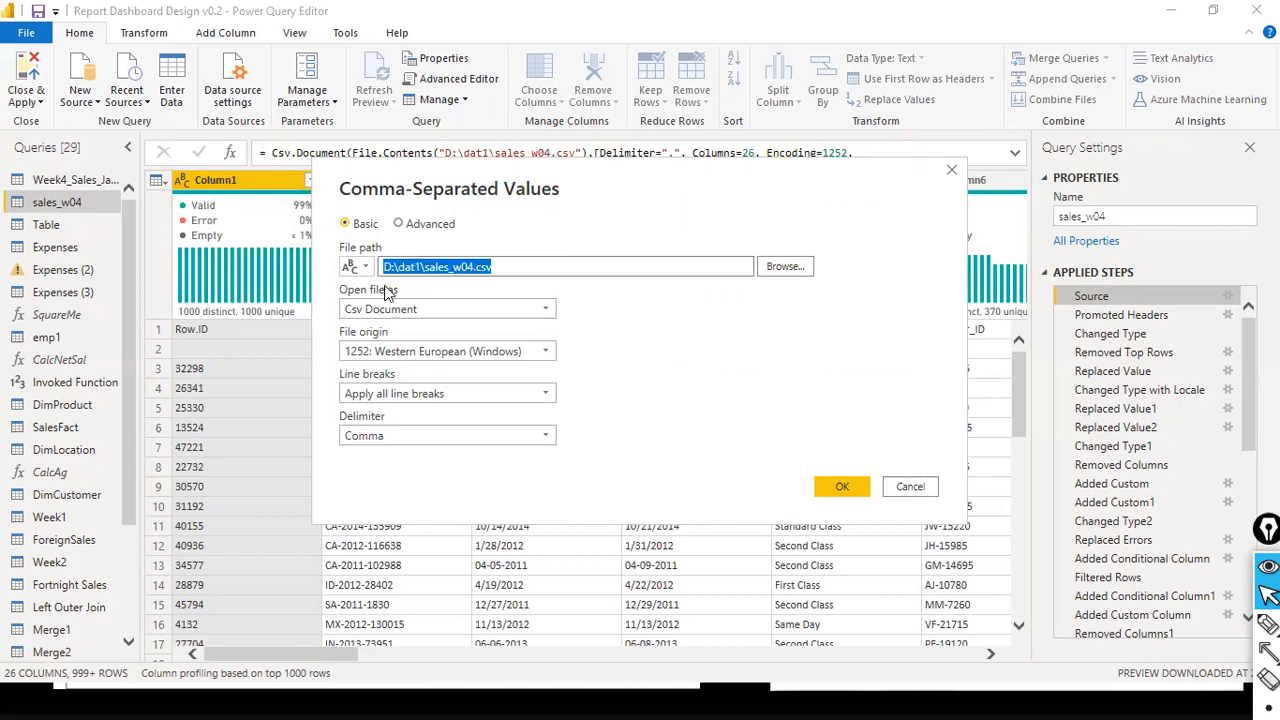
pyautogui.click(369, 266)
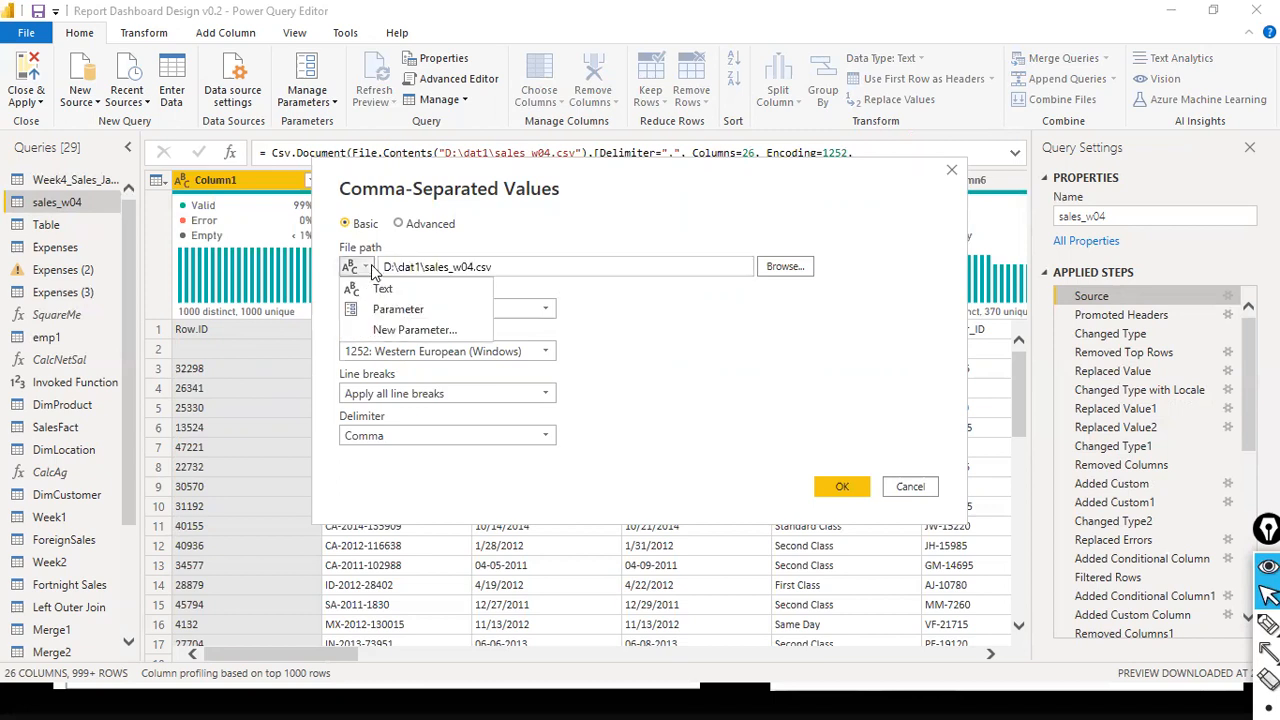
pyautogui.click(530, 262)
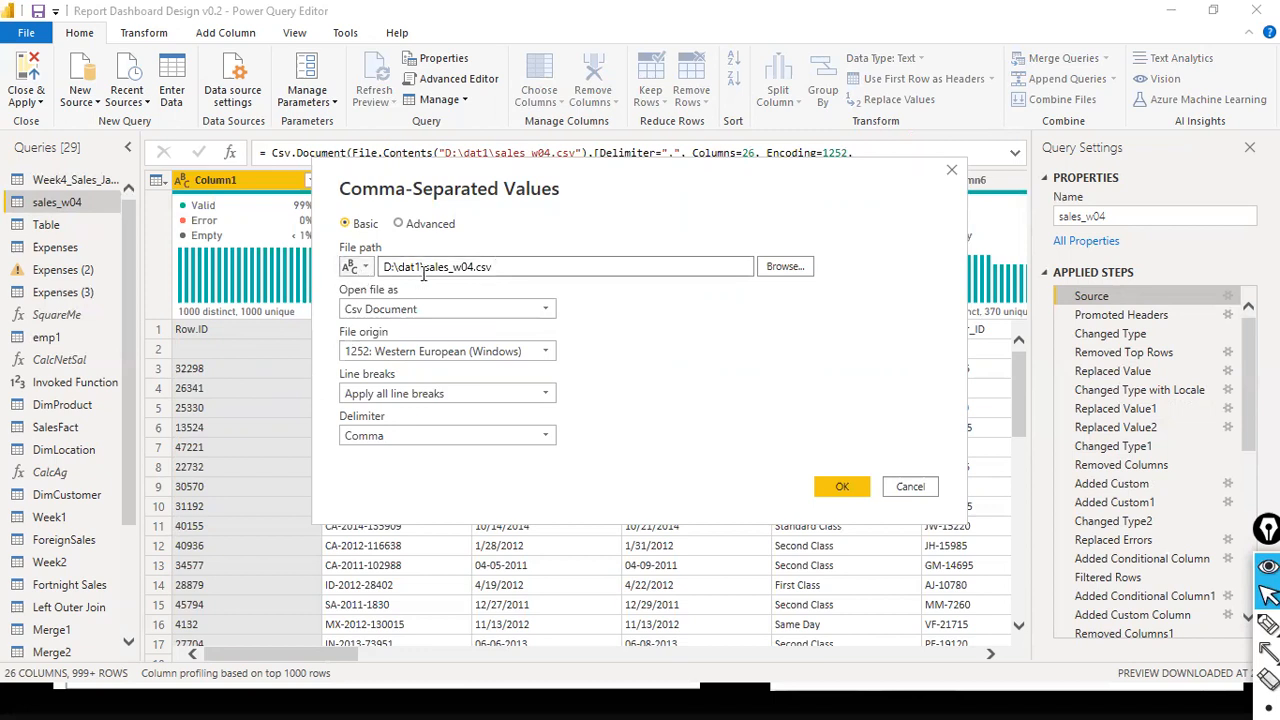
pyautogui.moveTo(518, 269); pyautogui.dragTo(367, 282)
pyautogui.hotkey('ctrl', 'c')
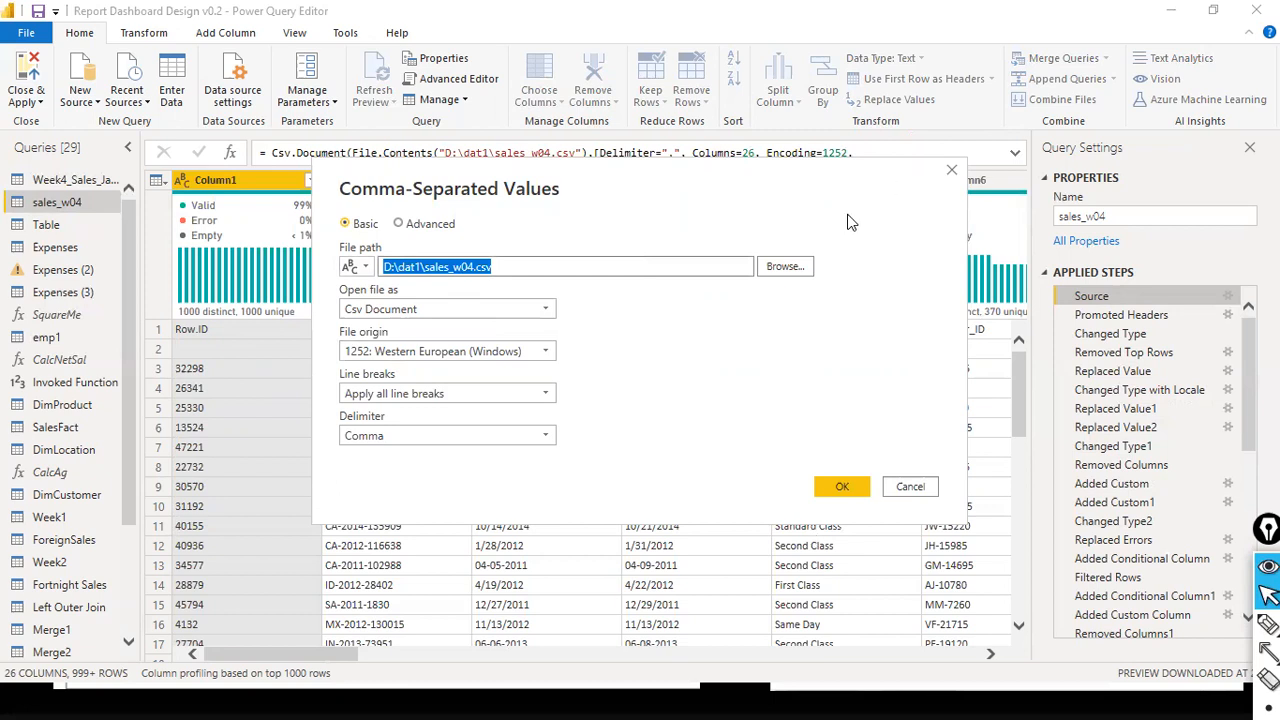
# - Handwrite "hardcoding" in red over the source settings dialog, then erase the annotation
pyautogui.hotkey('ctrl', 'shift', '3')
pyautogui.moveTo(703, 356); pyautogui.dragTo(733, 387)
pyautogui.moveTo(744, 374)
pyautogui.mouseDown()
pyautogui.moveTo(837, 368)
pyautogui.moveTo(805, 377)
pyautogui.moveTo(877, 357)
pyautogui.moveTo(888, 395)
pyautogui.mouseUp()
pyautogui.moveTo(925, 324); pyautogui.dragTo(990, 345)
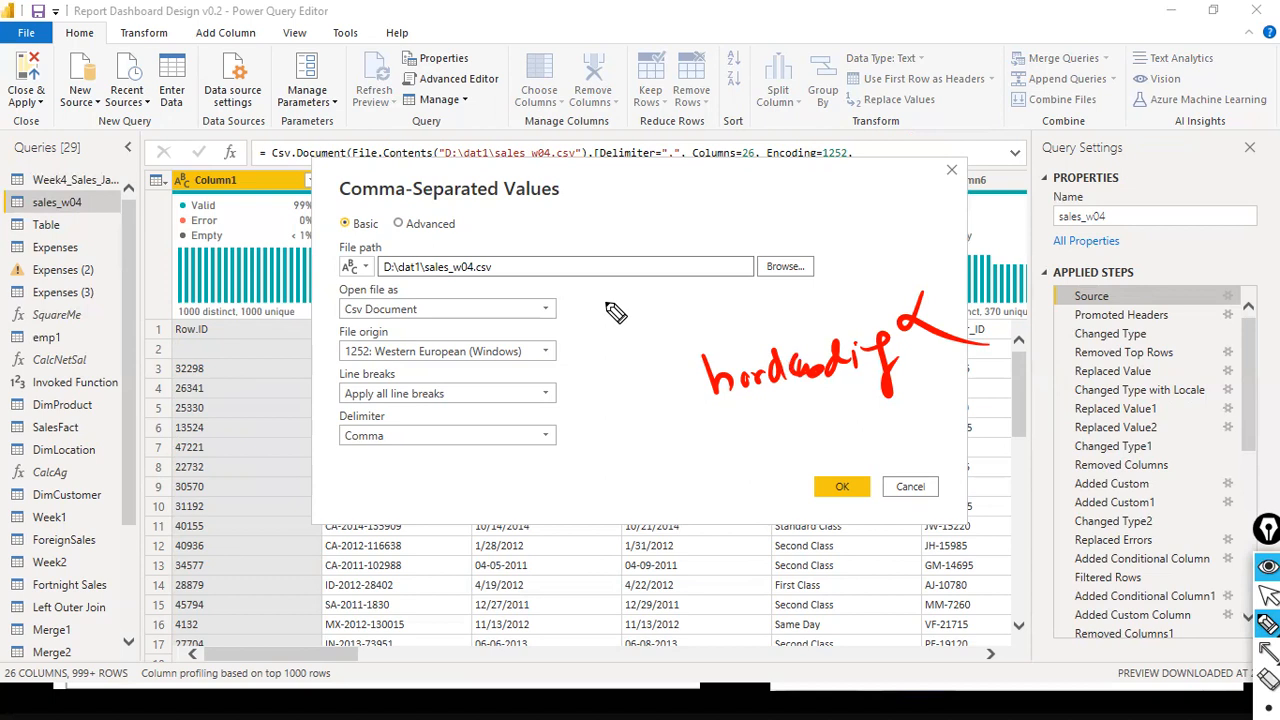
pyautogui.hotkey('ctrl', 'shift', '7')
pyautogui.hotkey('ctrl', 'shift', '1')
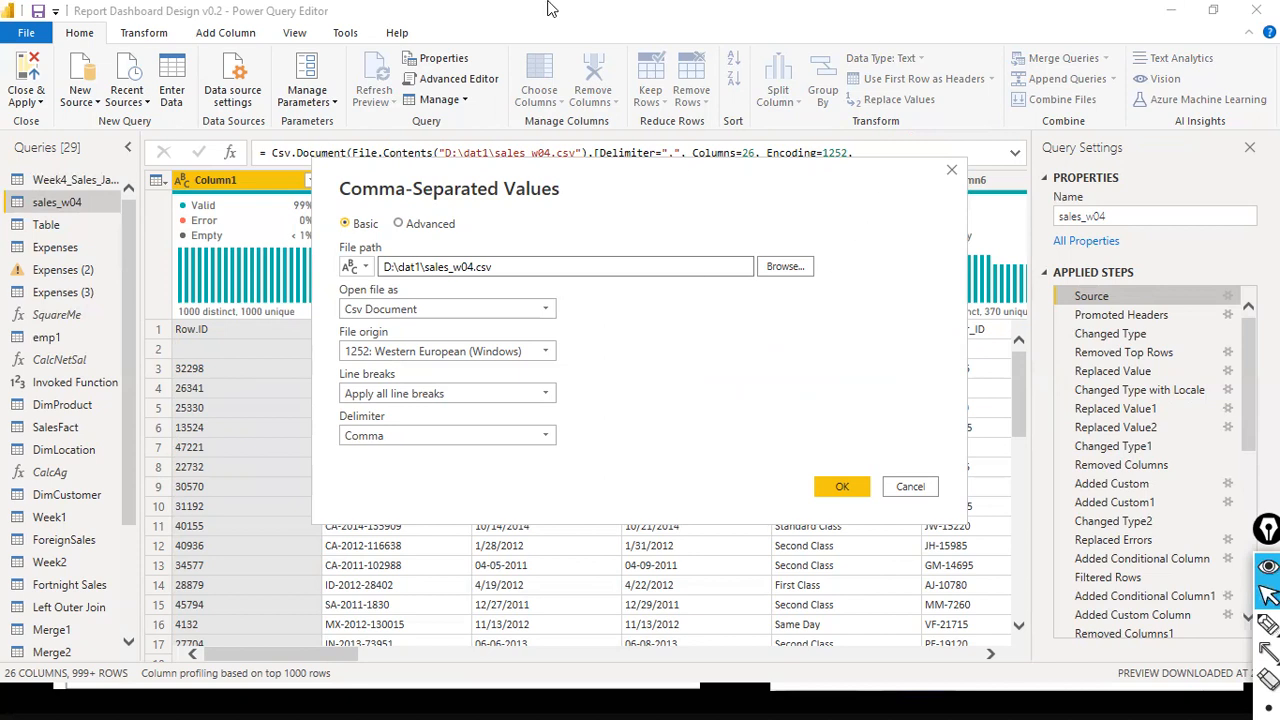
# - Switch the CSV file path input from text to a parameter and view the parameters available for it
pyautogui.click(362, 272)
pyautogui.click(370, 284)
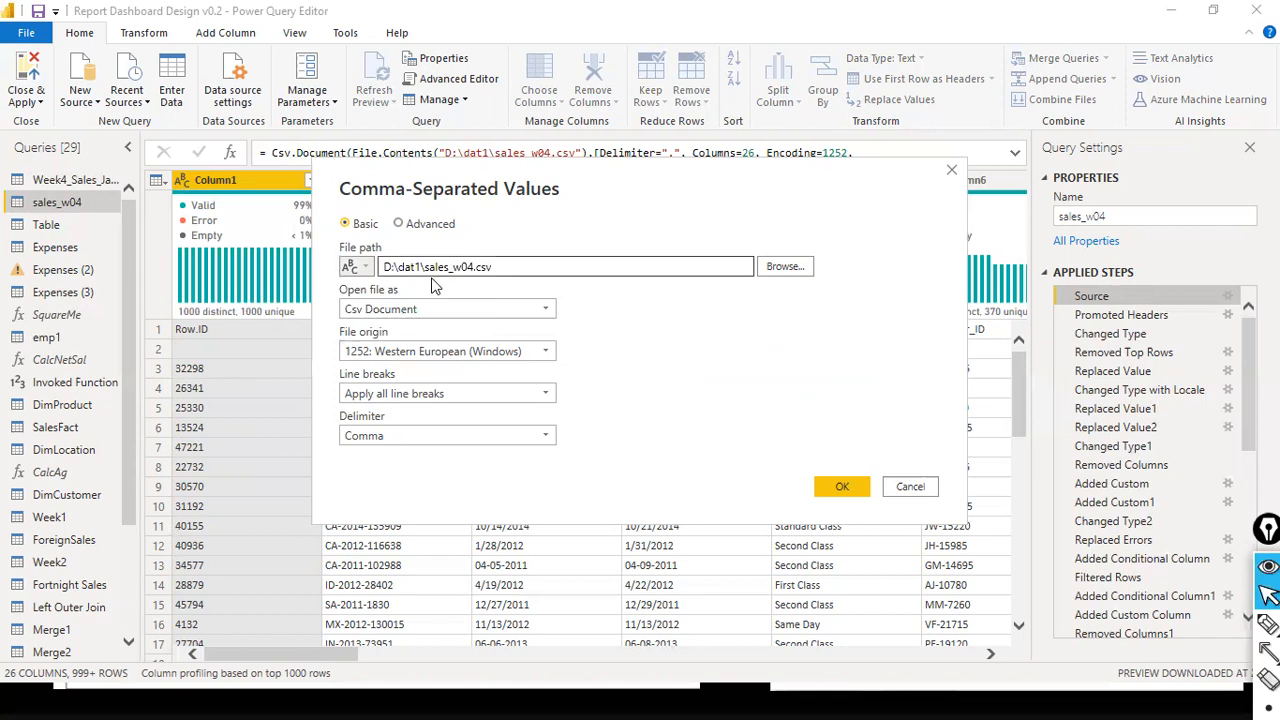
pyautogui.click(368, 276)
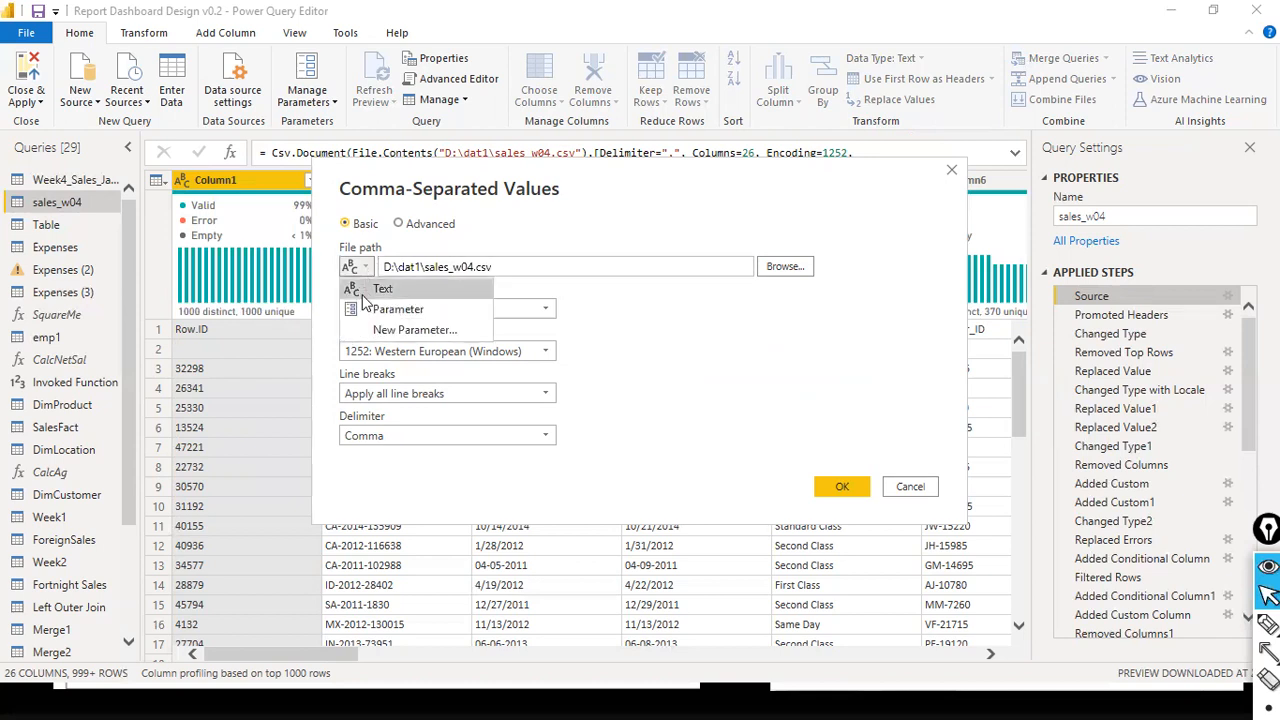
pyautogui.click(368, 308)
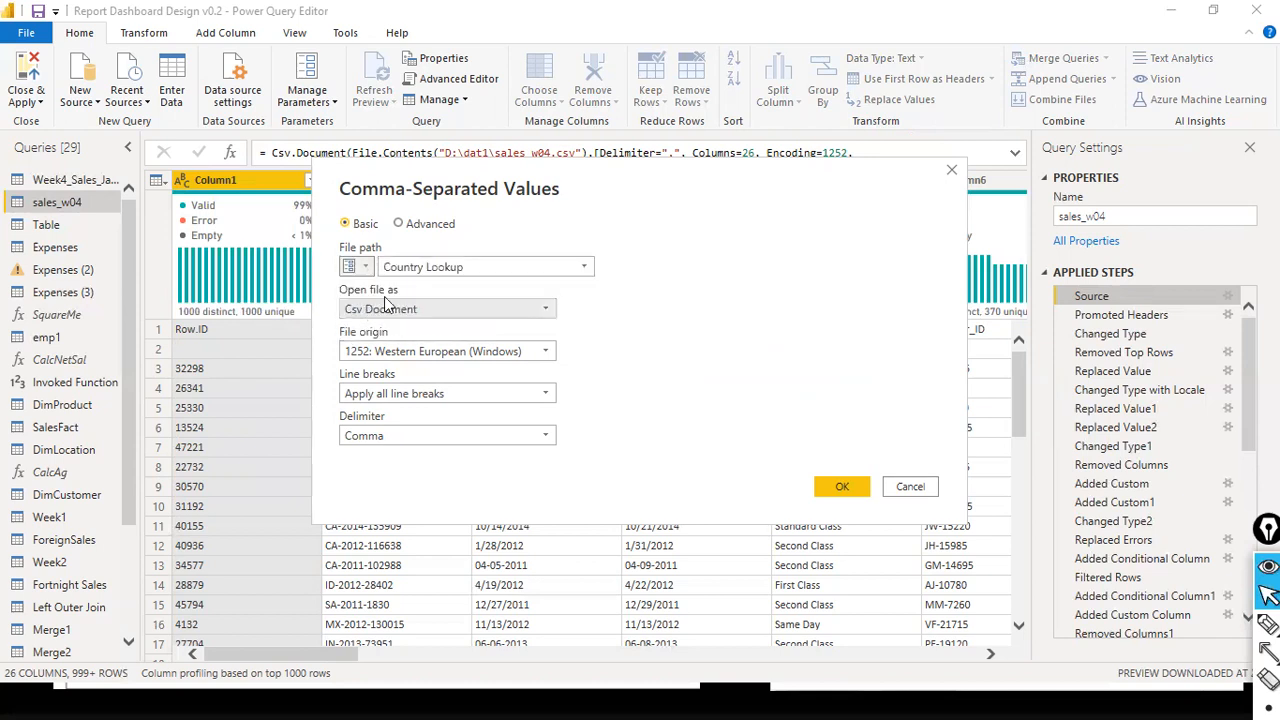
pyautogui.click(590, 273)
pyautogui.click(455, 285)
pyautogui.click(363, 272)
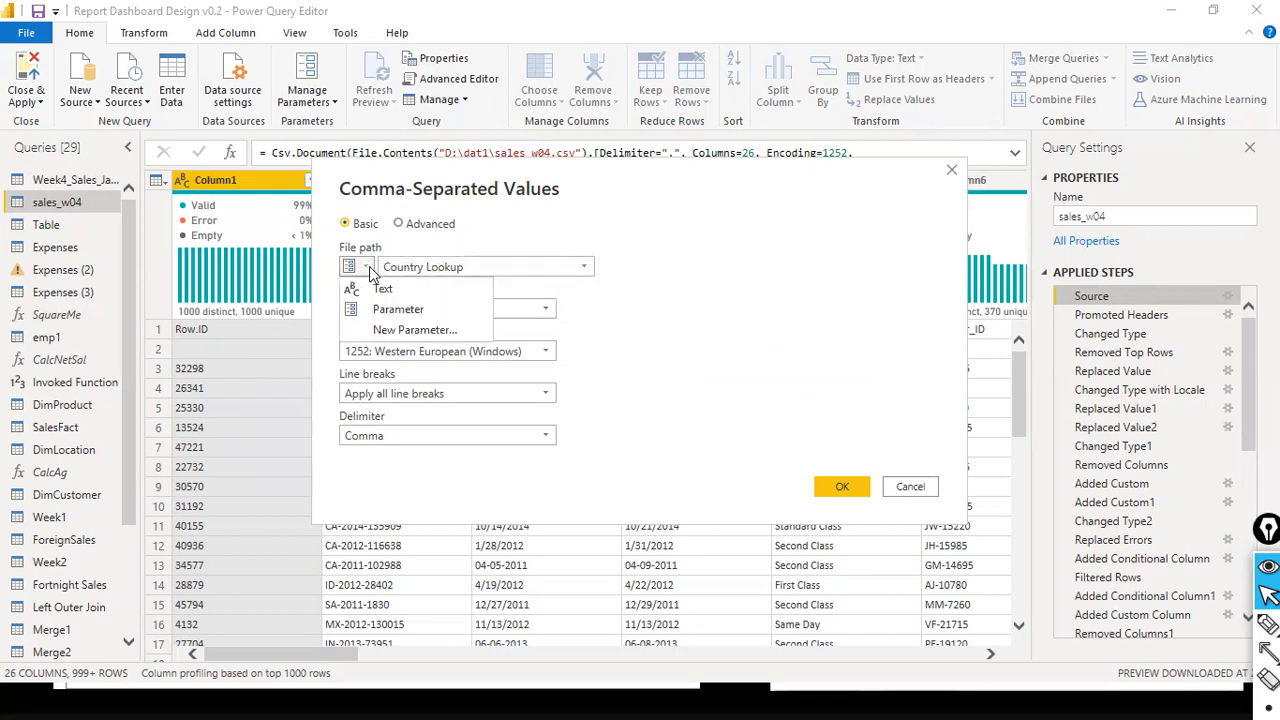
# - Create a new parameter for the CSV file path and name it File Path
pyautogui.click(398, 337)
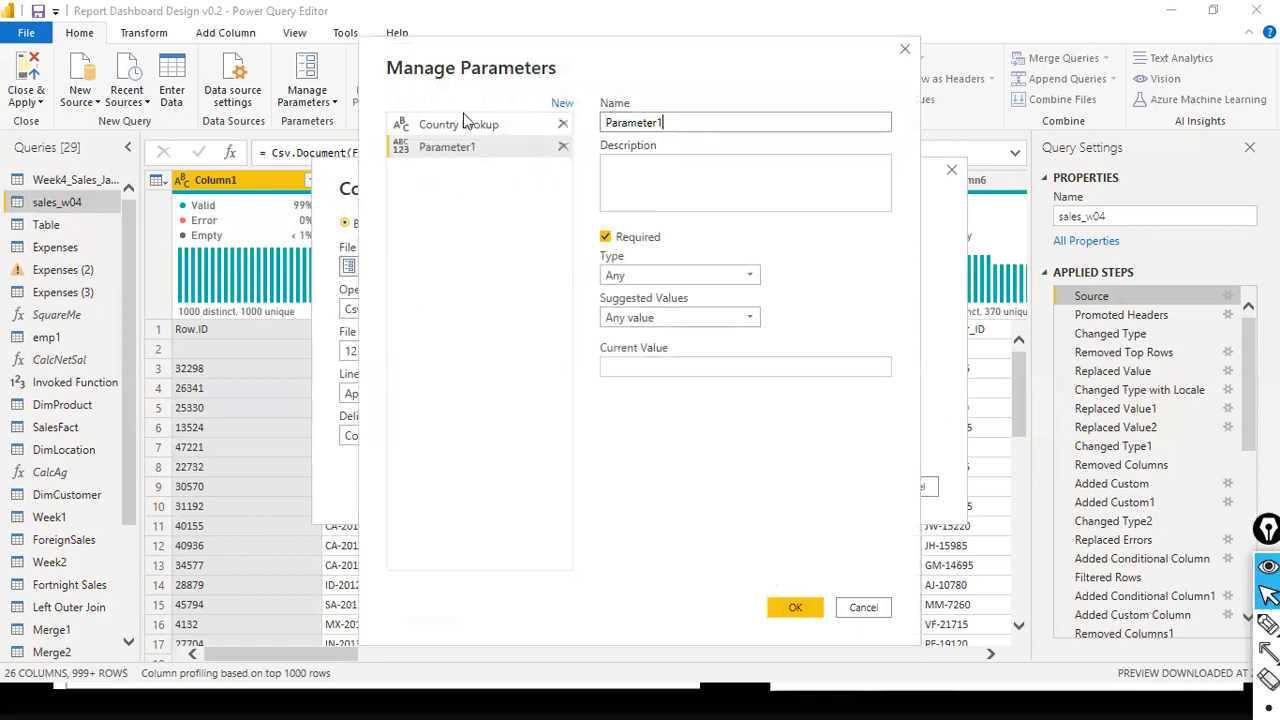
pyautogui.doubleClick(755, 120)
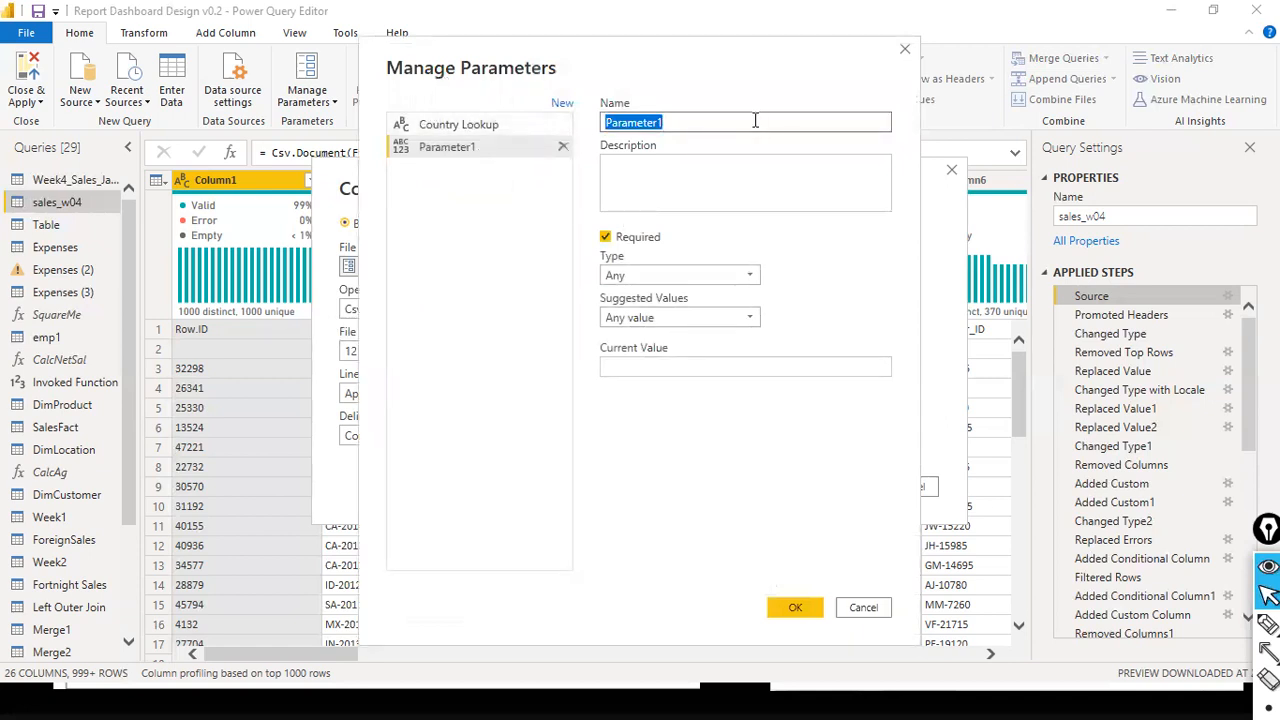
pyautogui.write('File Path')
pyautogui.press('Tab')
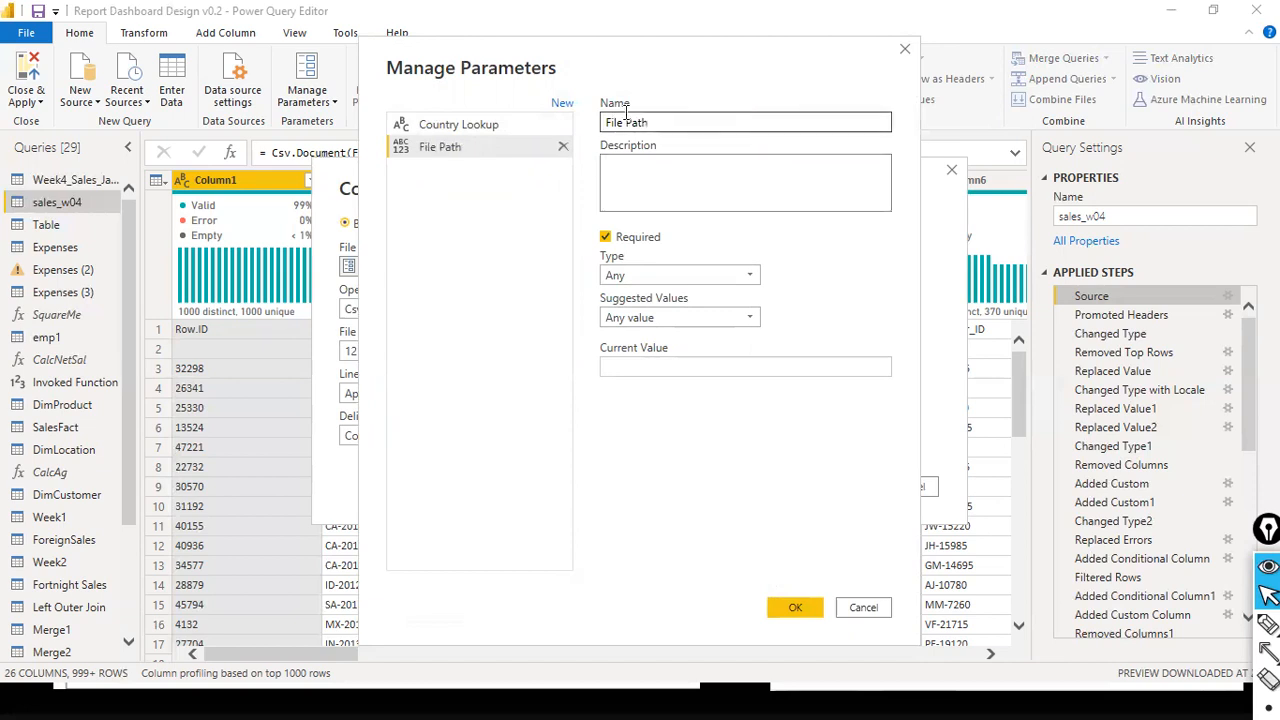
pyautogui.hotkey('shift', 'Tab')
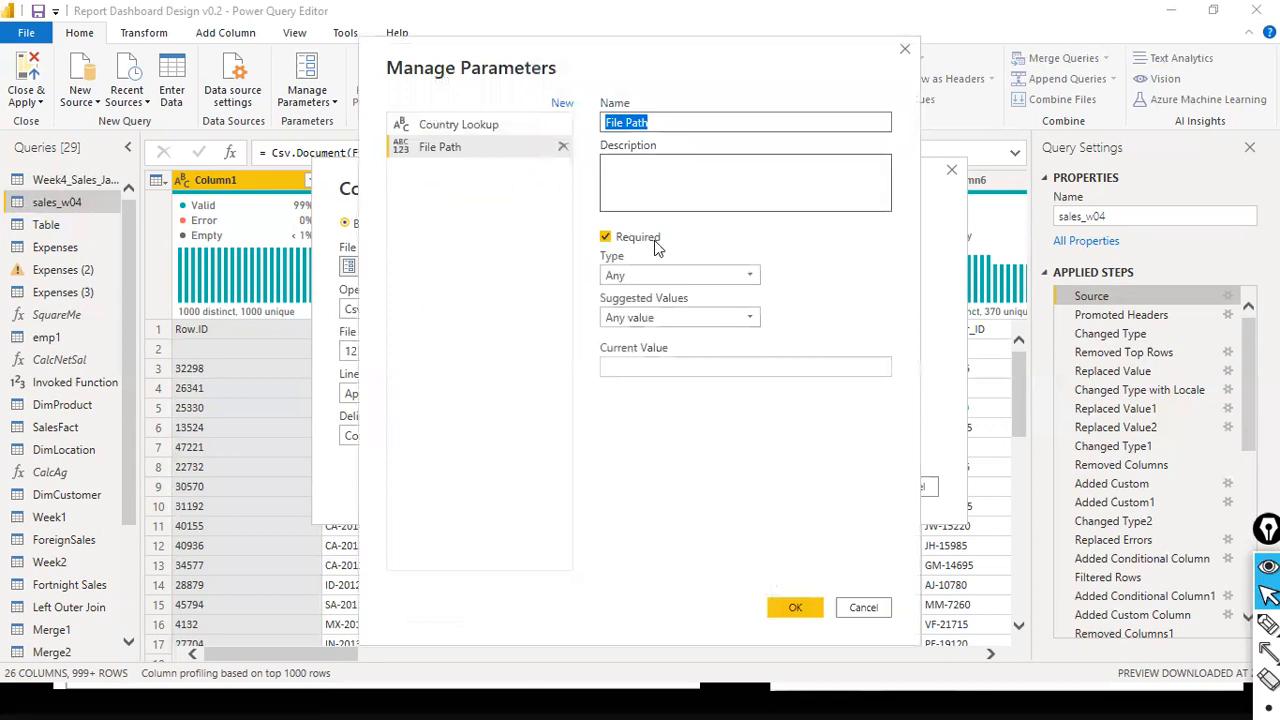
# - Set the File Path parameter's type to Text, keeping Any value for its suggested values
pyautogui.click(752, 280)
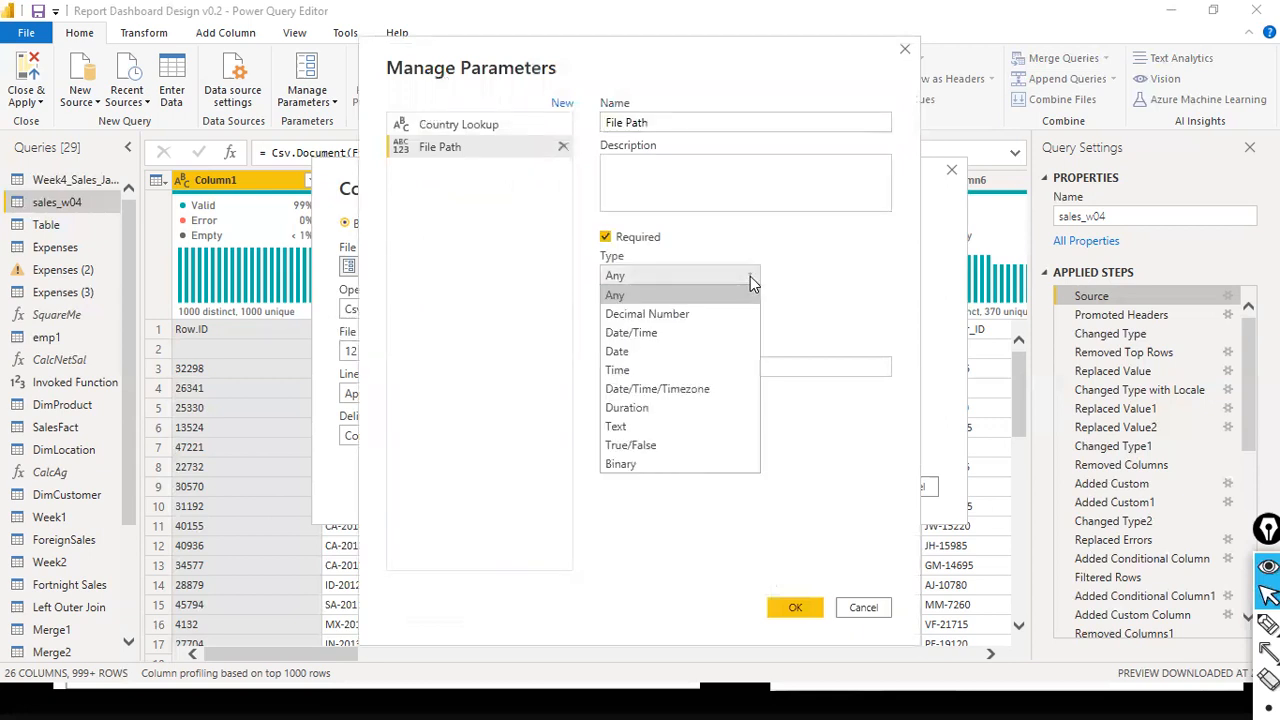
pyautogui.click(647, 299)
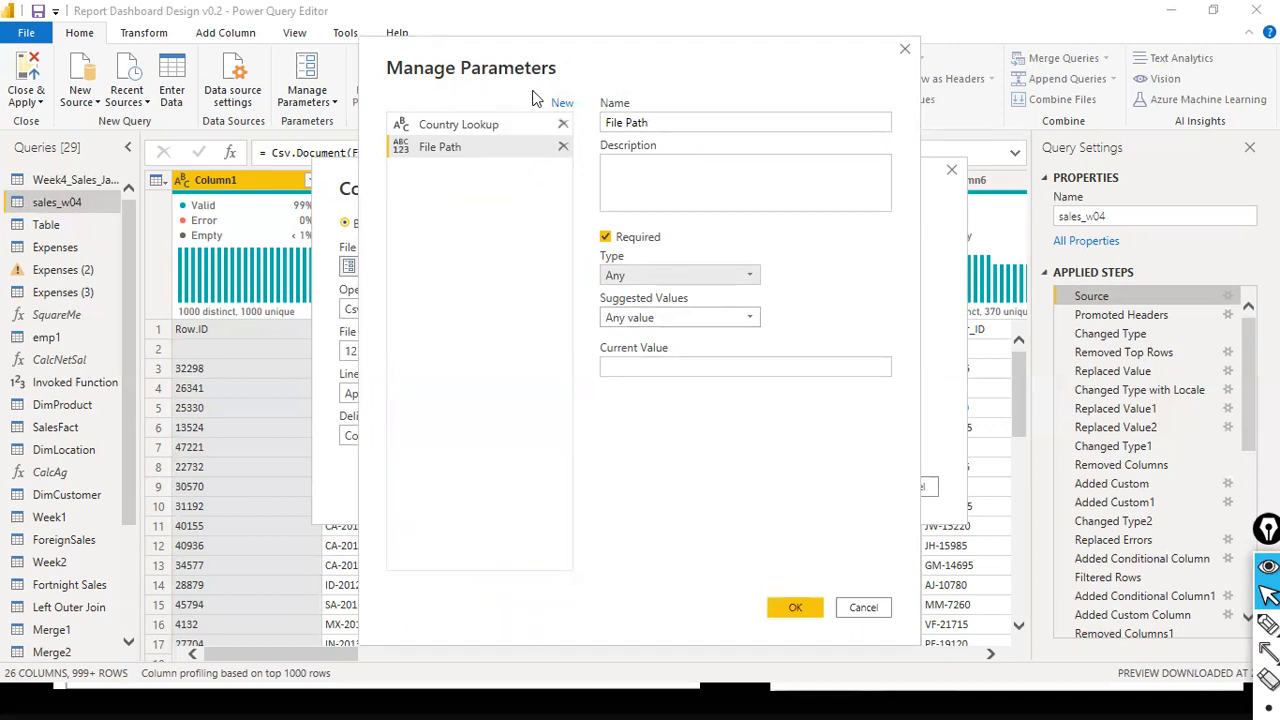
pyautogui.click(660, 178)
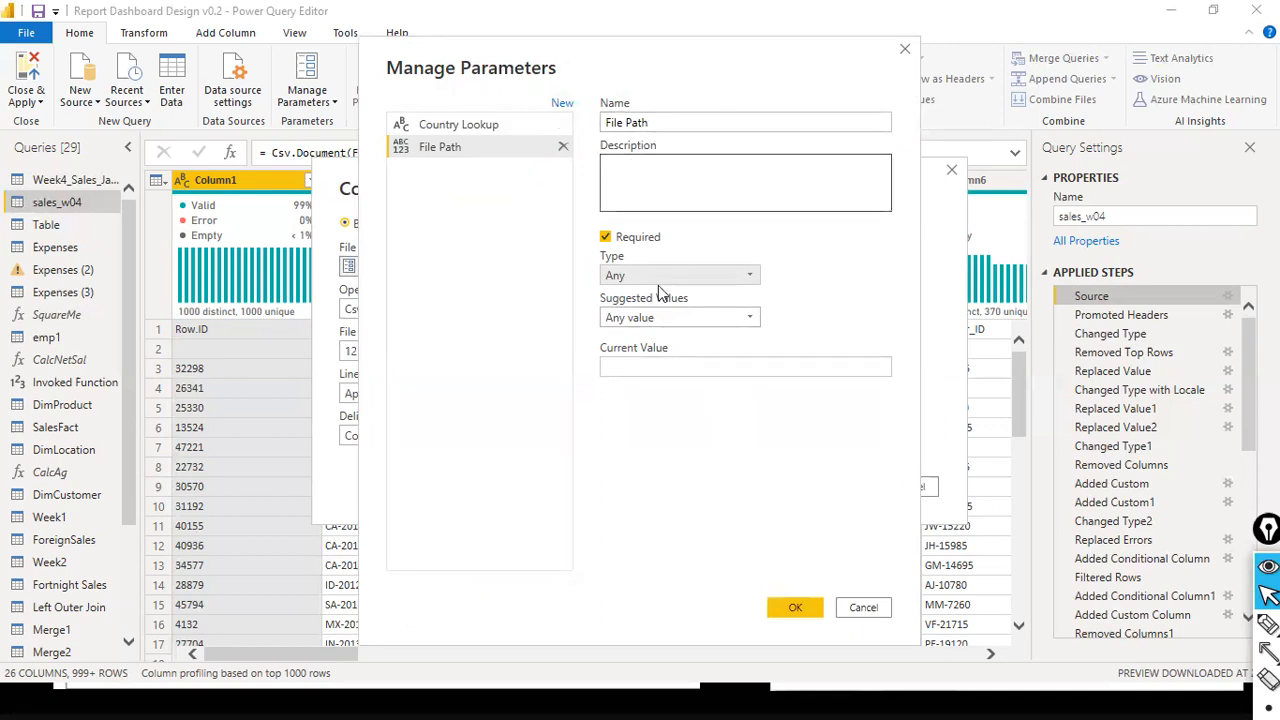
pyautogui.click(757, 318)
pyautogui.click(723, 336)
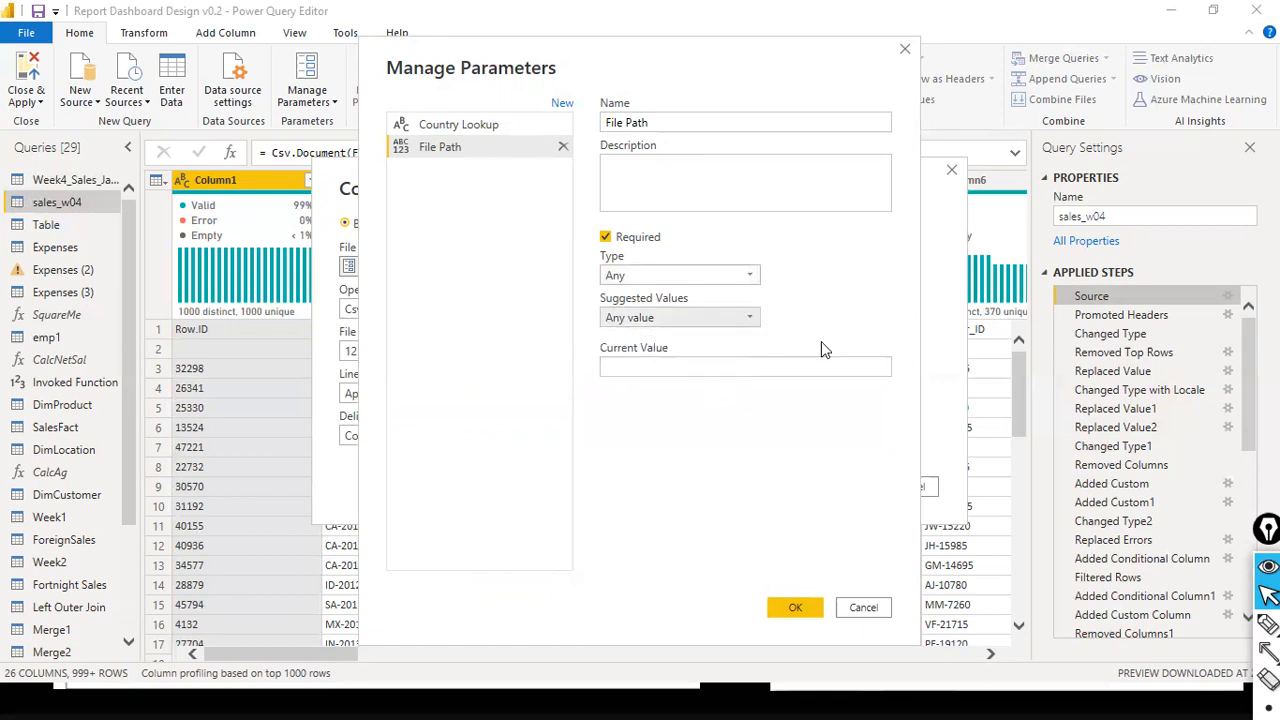
pyautogui.click(744, 277)
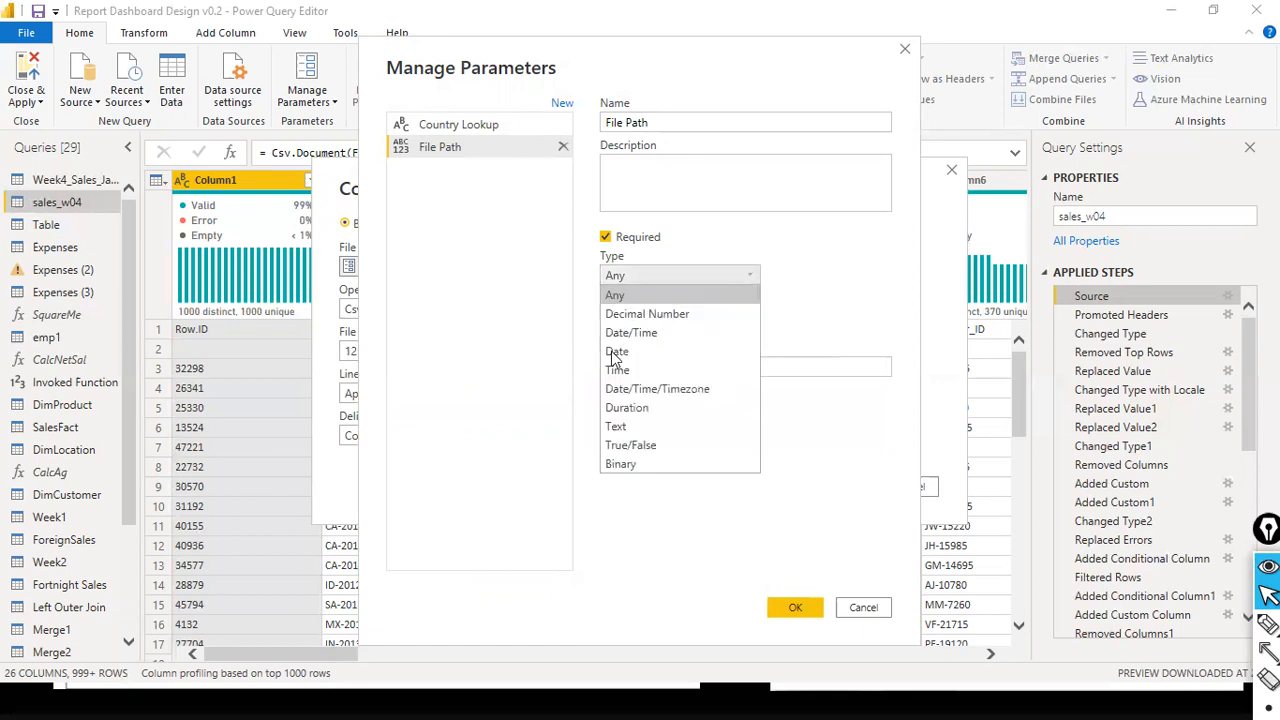
pyautogui.click(660, 427)
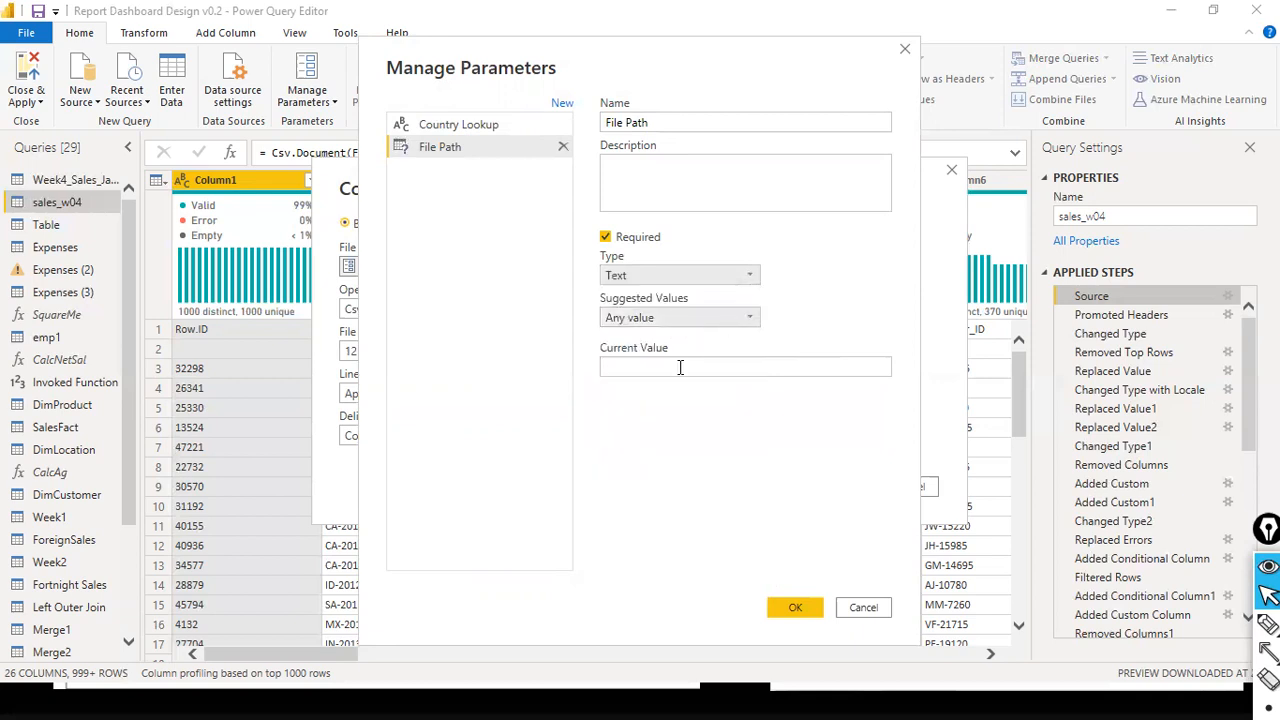
# - Set the File Path parameter's current value to the copied path D:\dat1\sales_w04.csv and save the parameter
pyautogui.click(680, 368)
pyautogui.hotkey('ctrl', 'v')
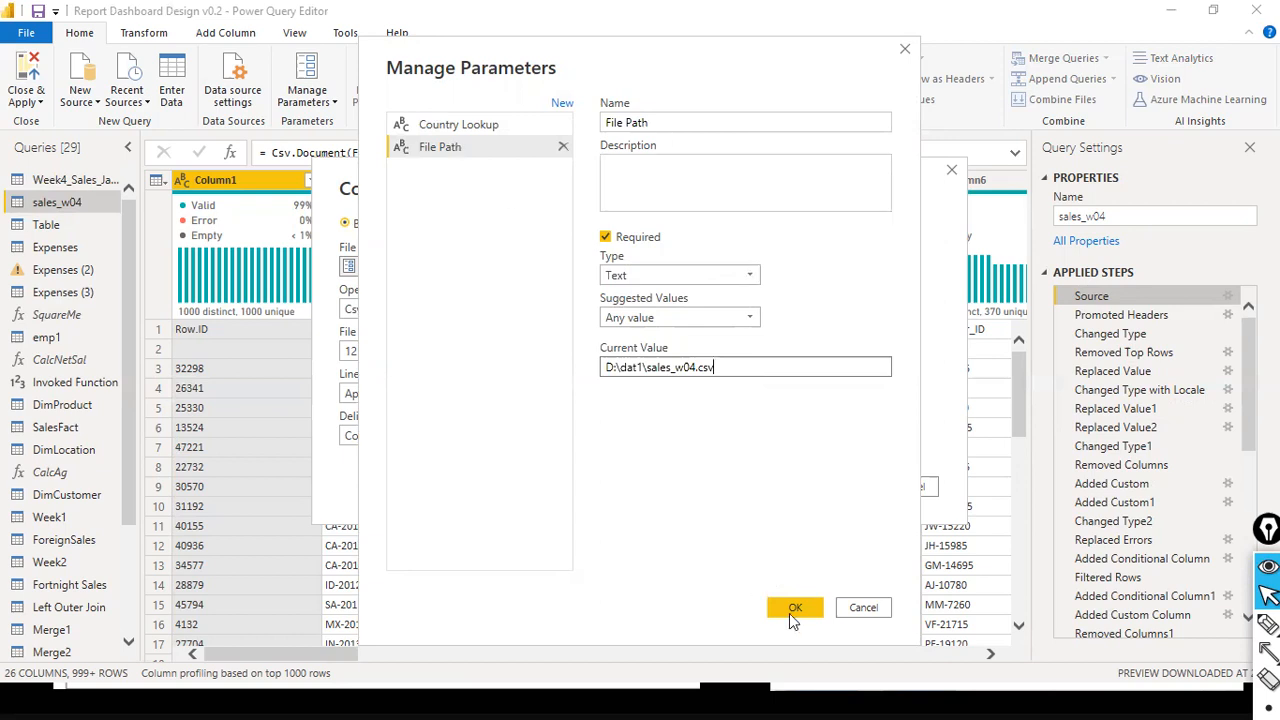
pyautogui.click(657, 122)
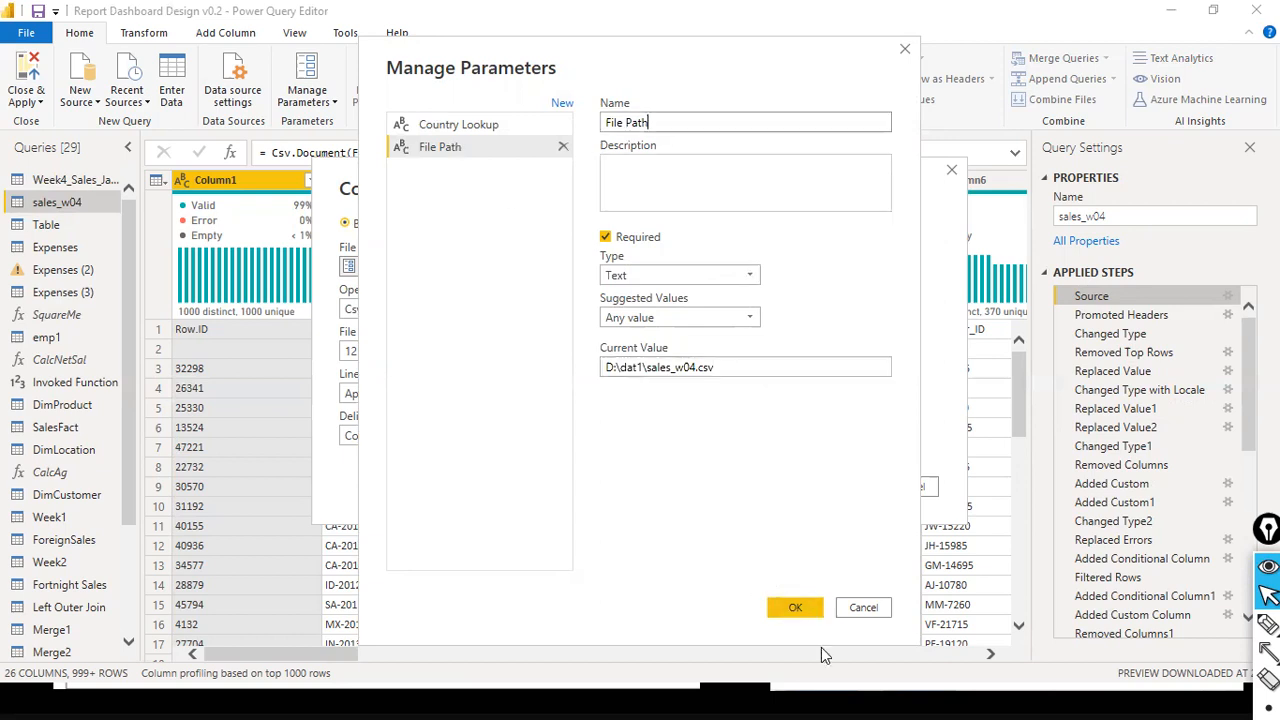
pyautogui.click(792, 608)
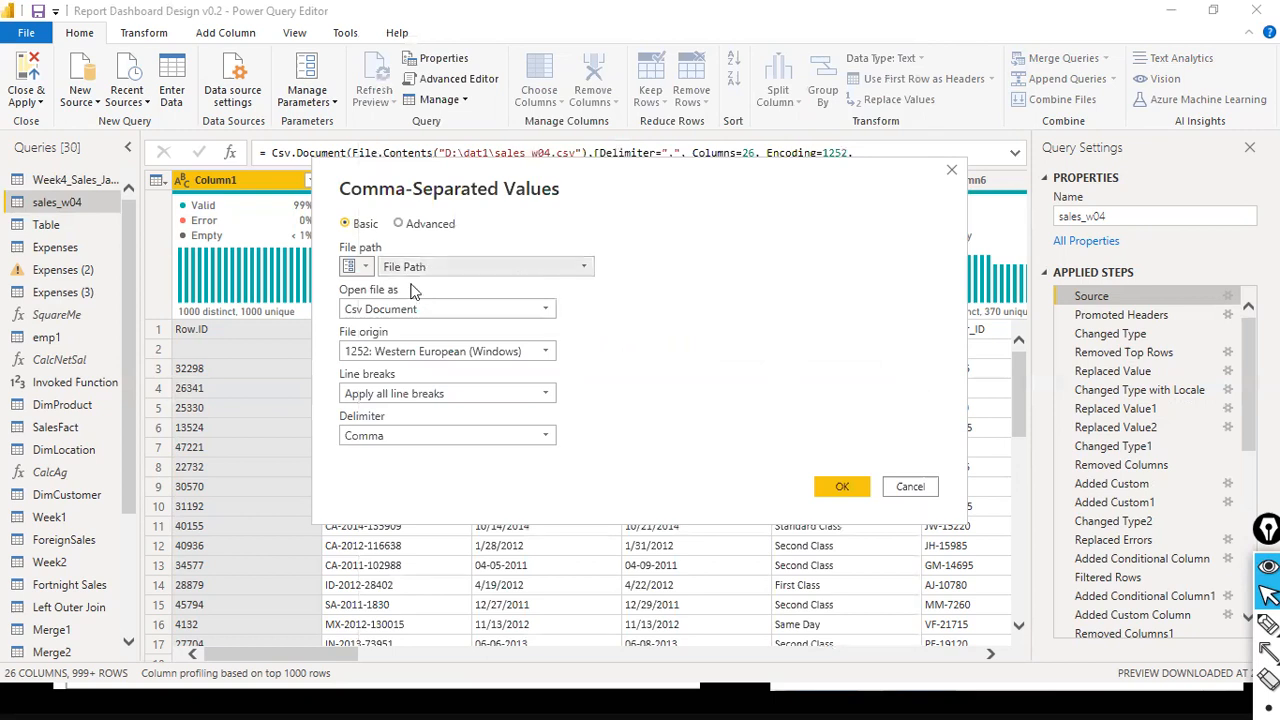
# - Switch the CSV file path input to Text and back to the File Path parameter to compare both modes
pyautogui.click(364, 268)
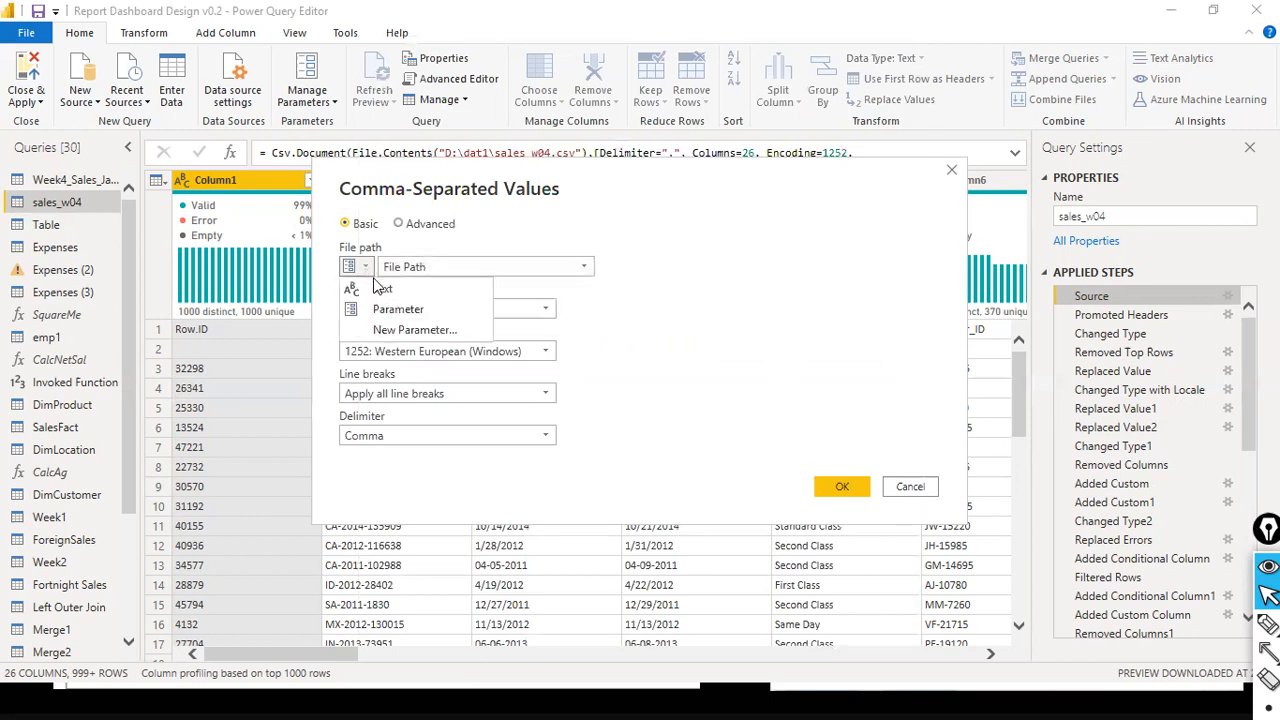
pyautogui.click(470, 288)
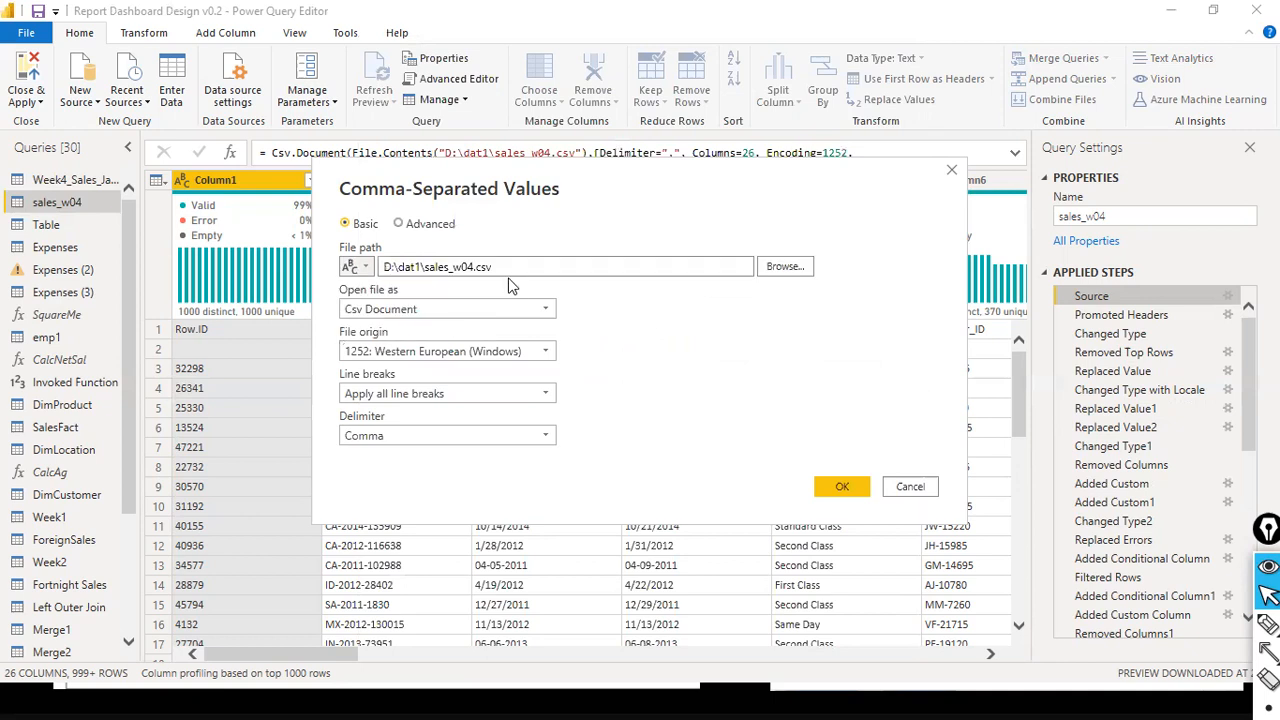
pyautogui.click(364, 268)
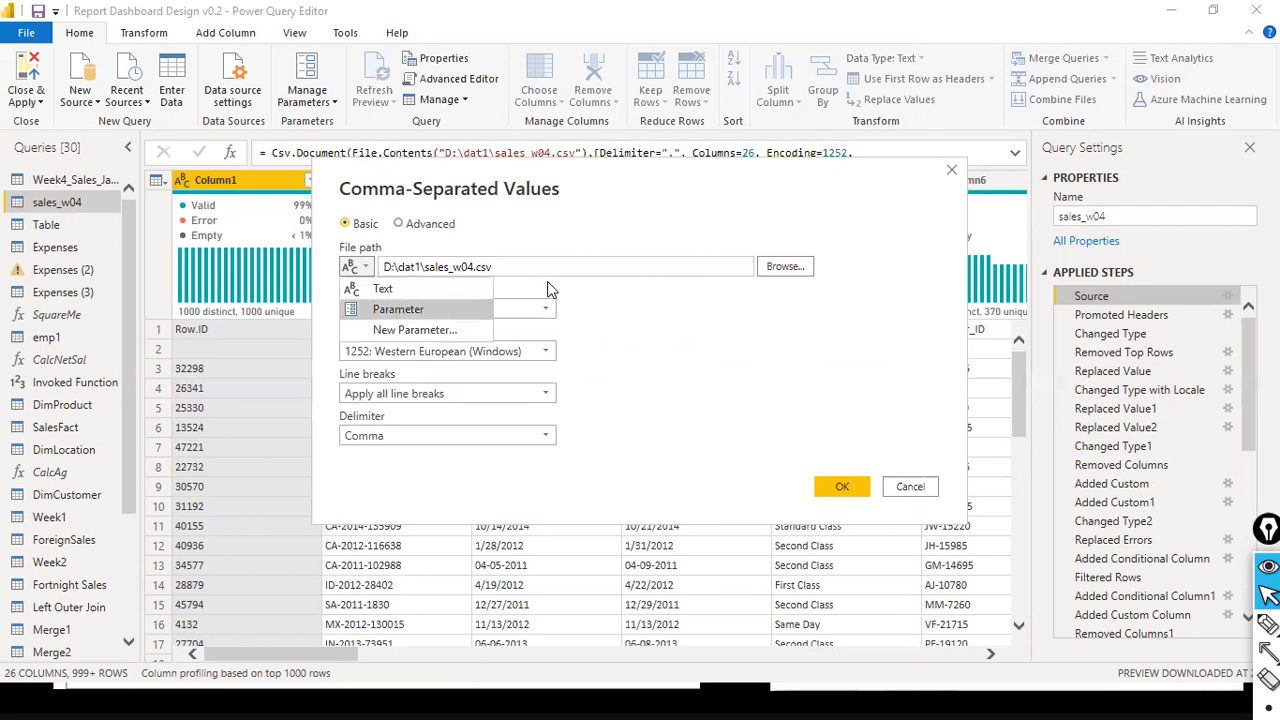
pyautogui.click(420, 309)
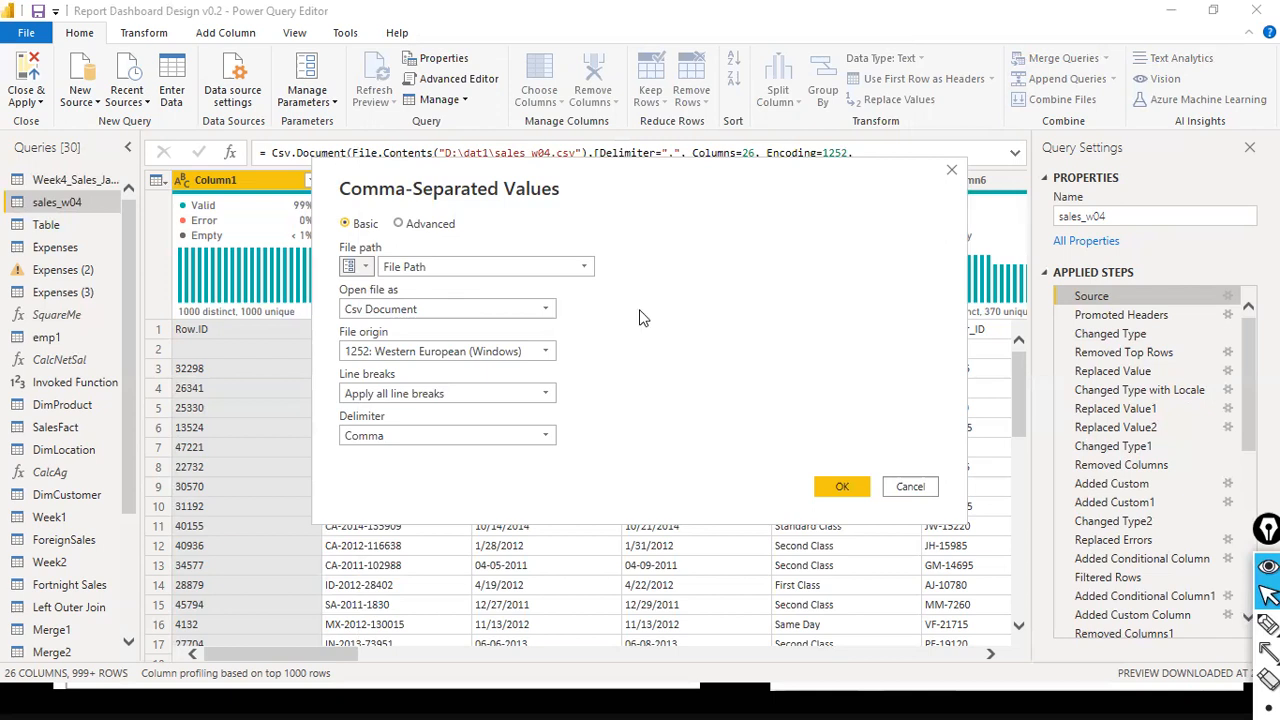
# - Keep the File Path parameter as the CSV file path of the sales_w04 source and apply the source settings
pyautogui.click(592, 268)
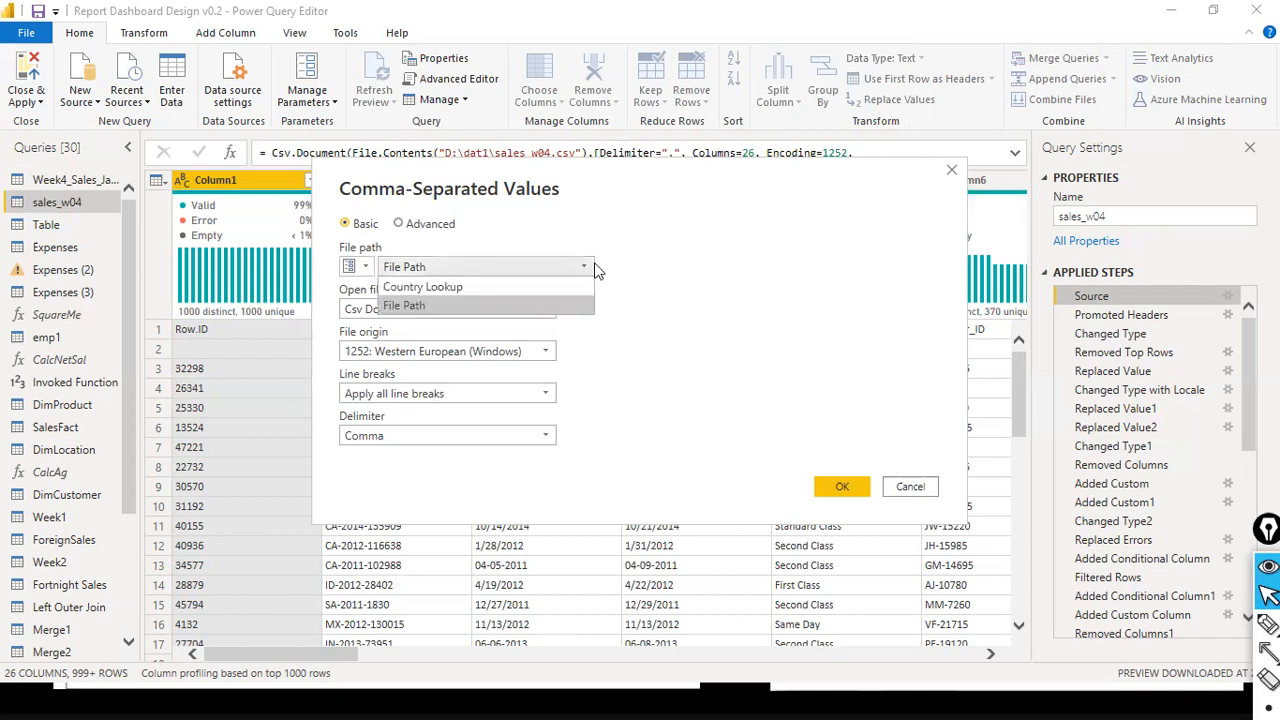
pyautogui.click(495, 293)
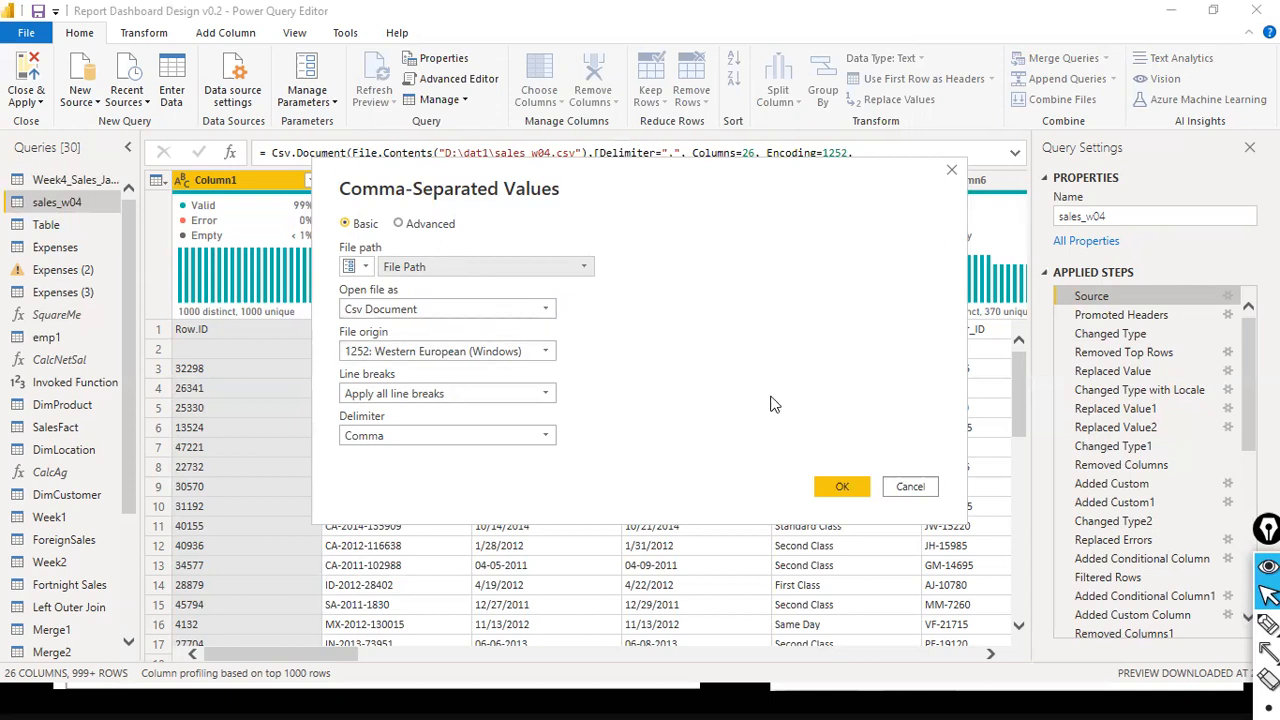
pyautogui.click(843, 489)
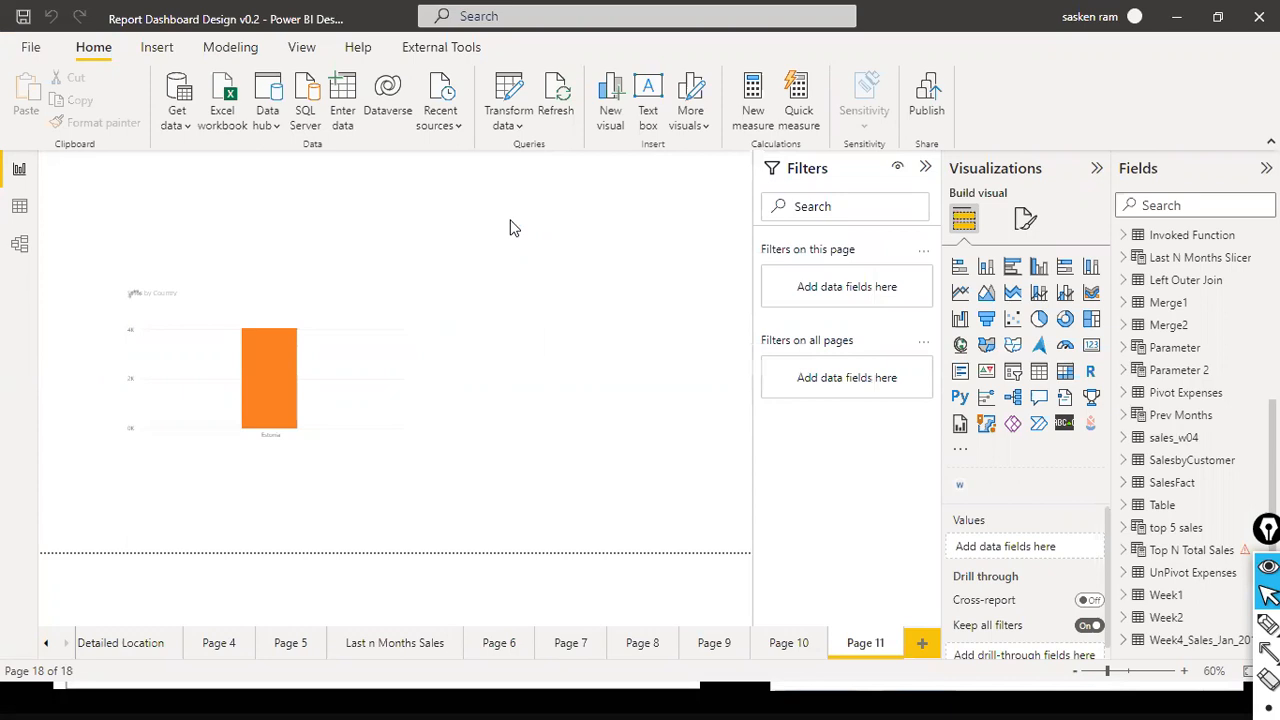
# - Edit the report's parameters from the main report window and set Country Lookup to United States
pyautogui.click(518, 125)
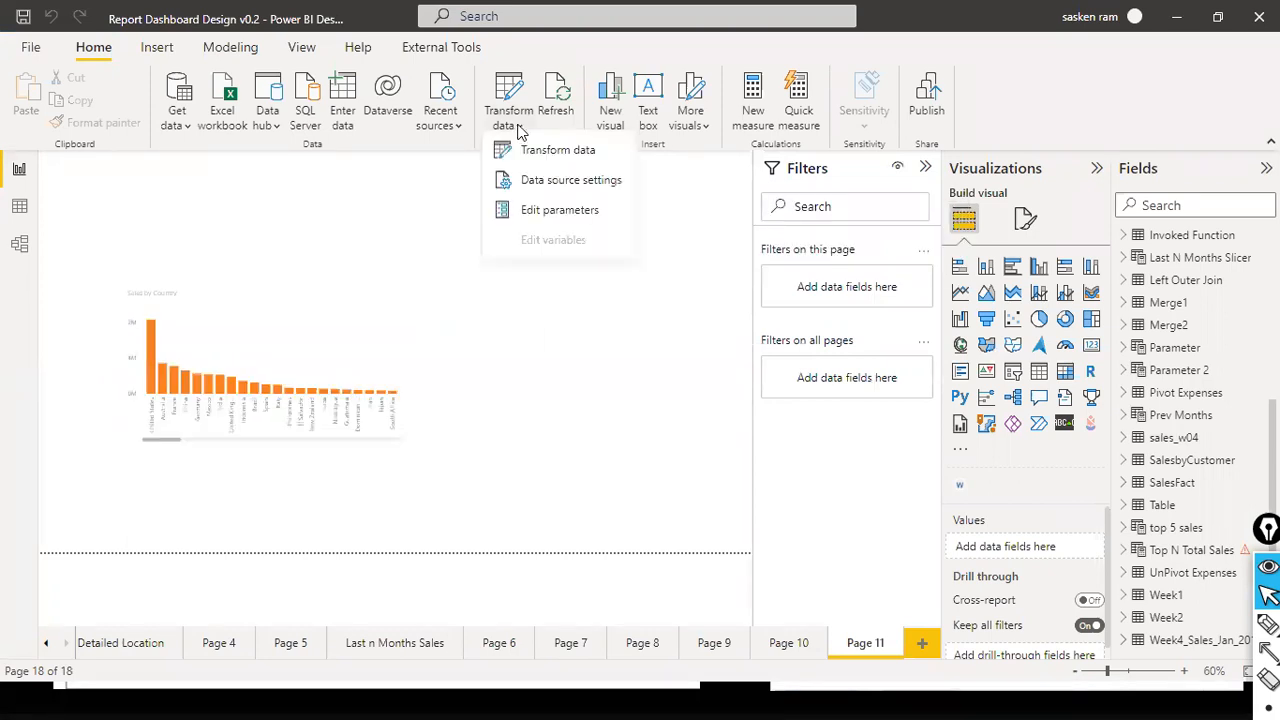
pyautogui.click(586, 218)
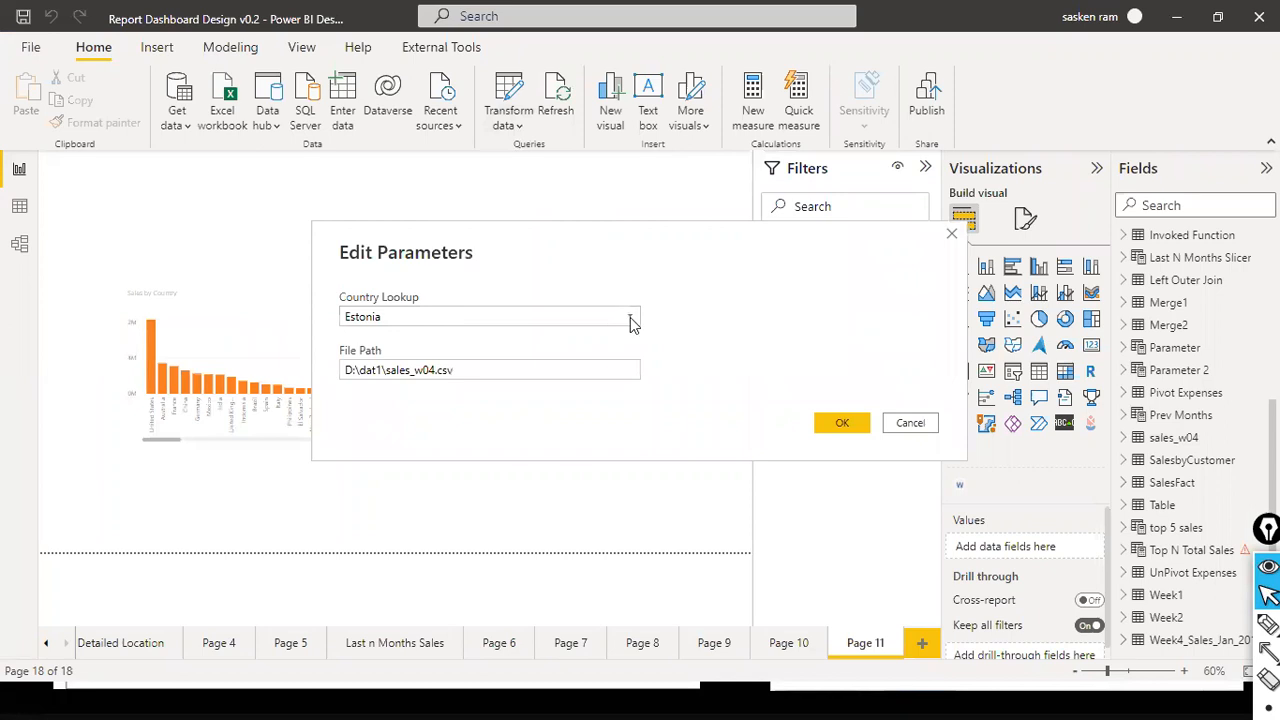
pyautogui.click(500, 318)
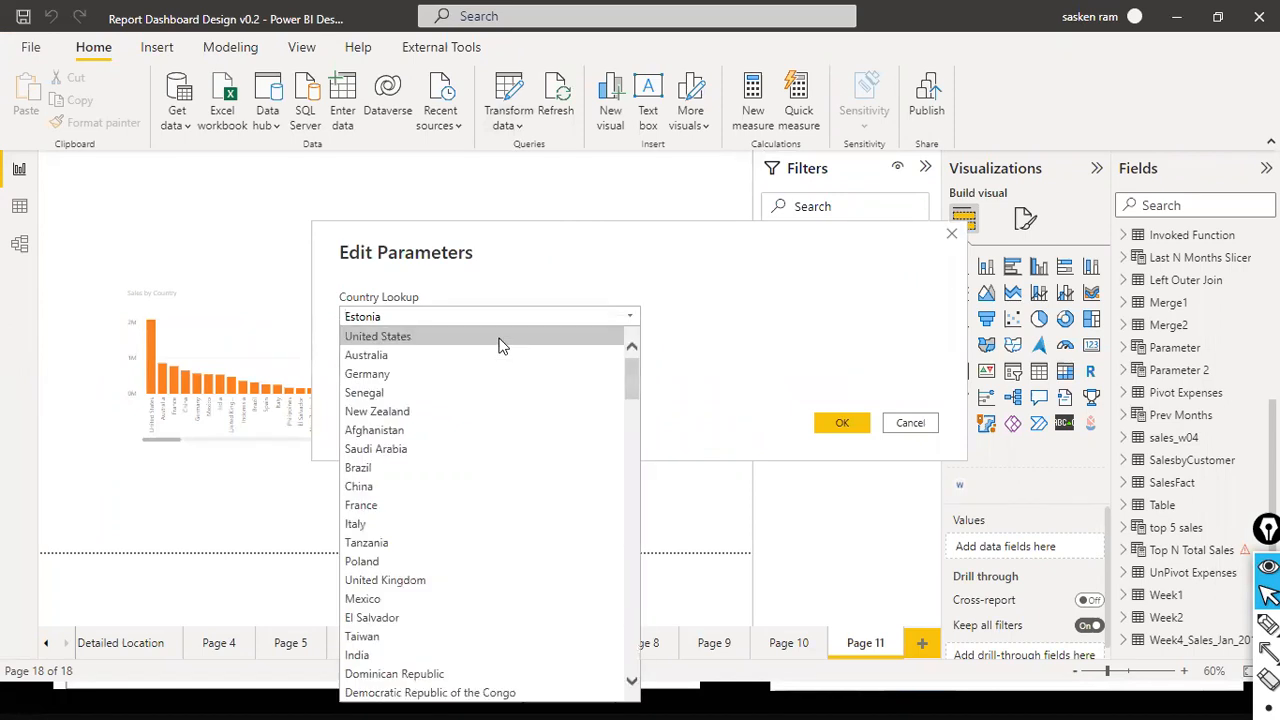
pyautogui.click(502, 338)
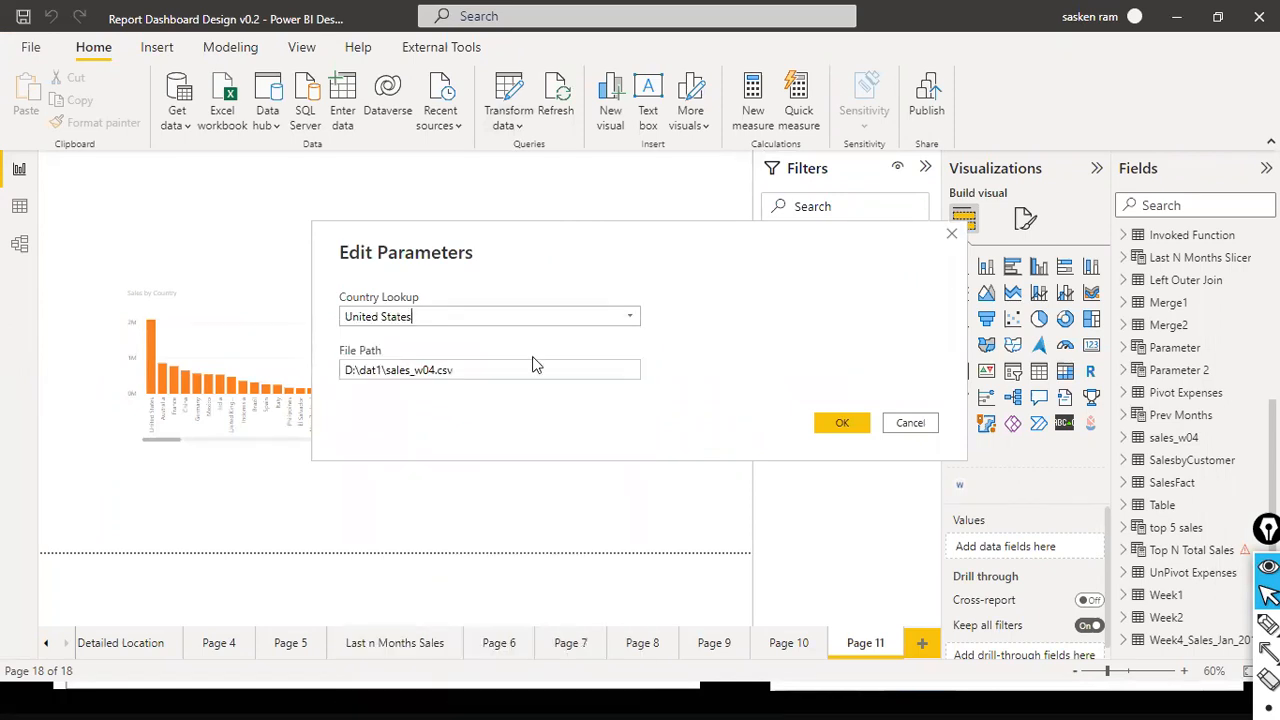
pyautogui.click(394, 369)
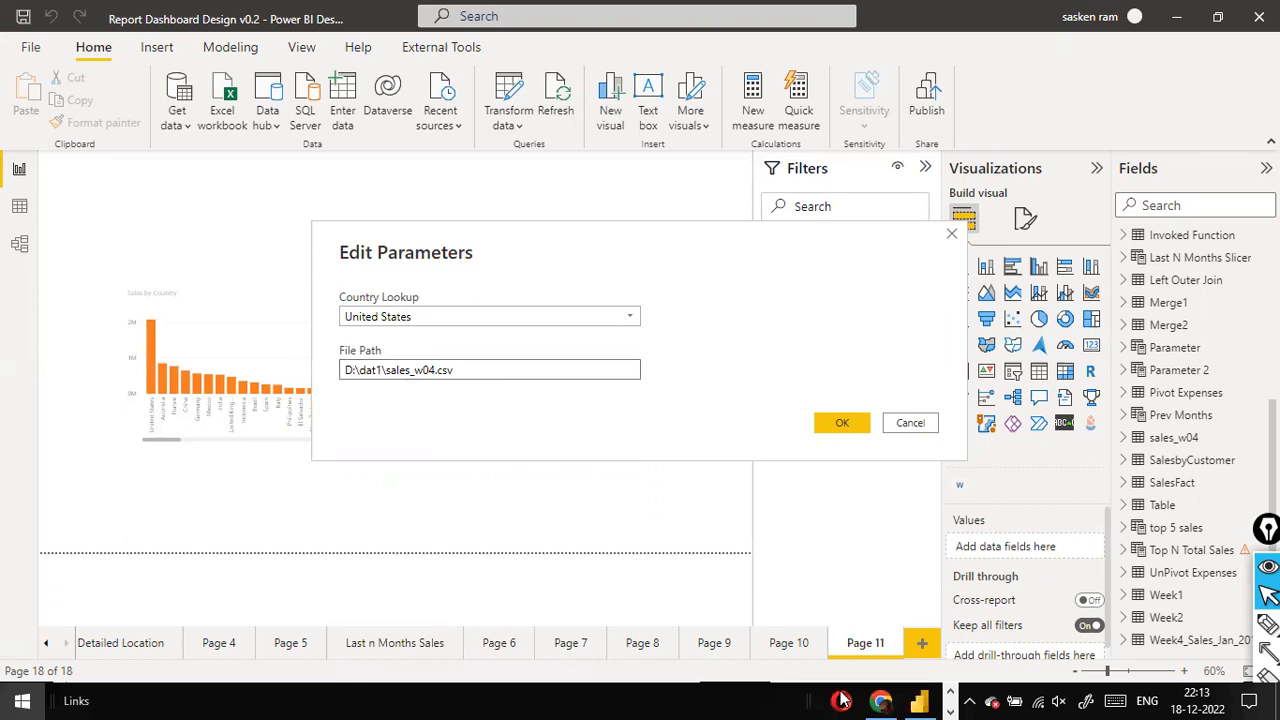
# - Switch to the File Explorer window showing the churn folder
pyautogui.press('super')
pyautogui.click(948, 692)
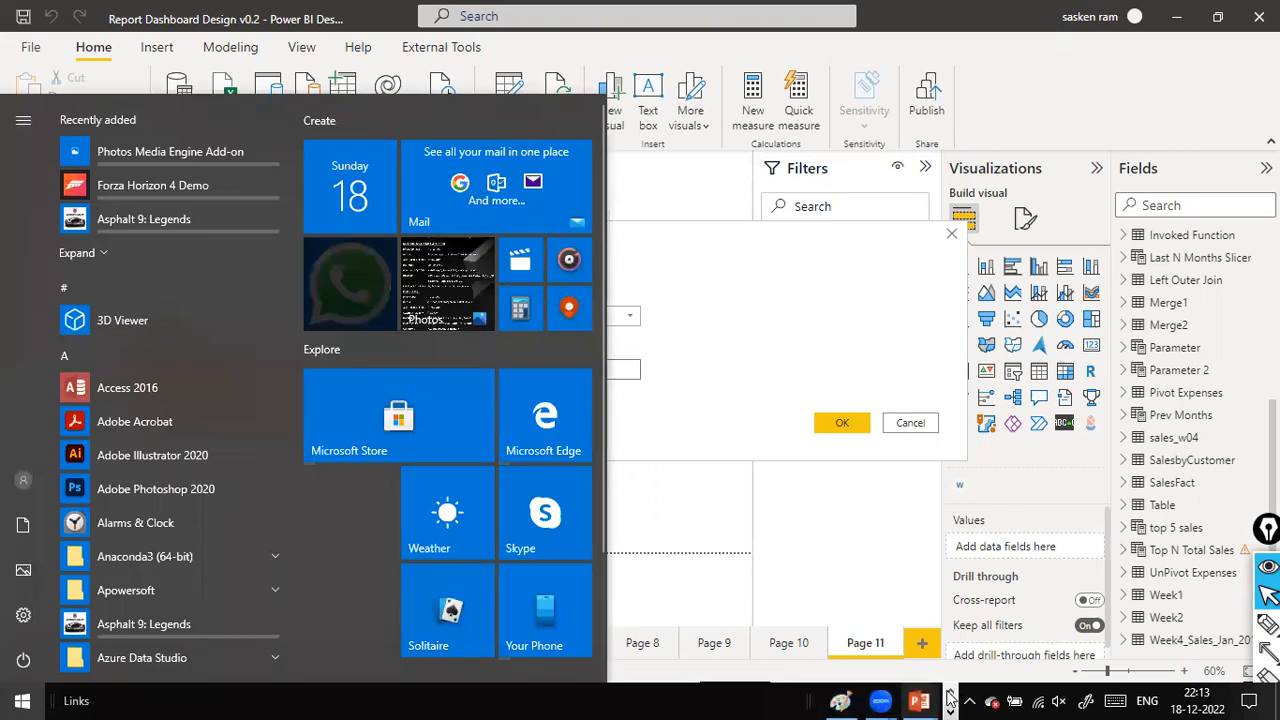
pyautogui.click(949, 692)
pyautogui.click(950, 694)
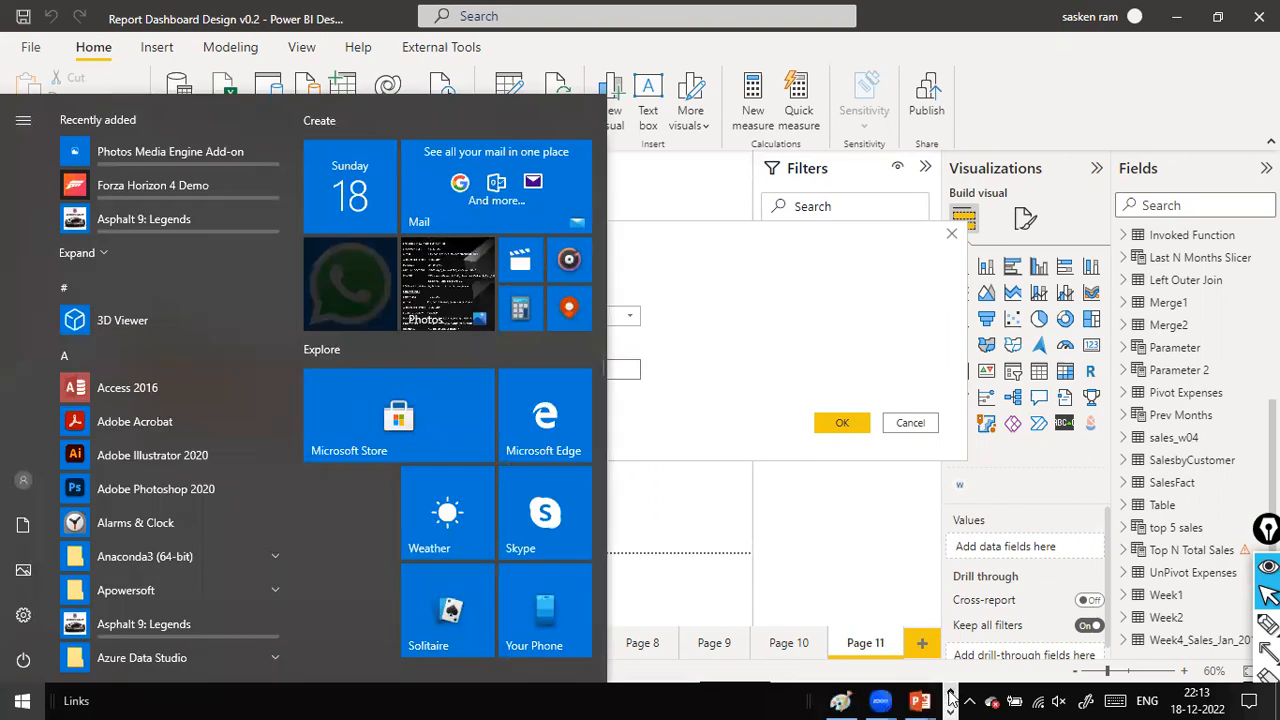
pyautogui.hotkey('alt', 'Tab')
pyautogui.hotkey('alt', 'Down')
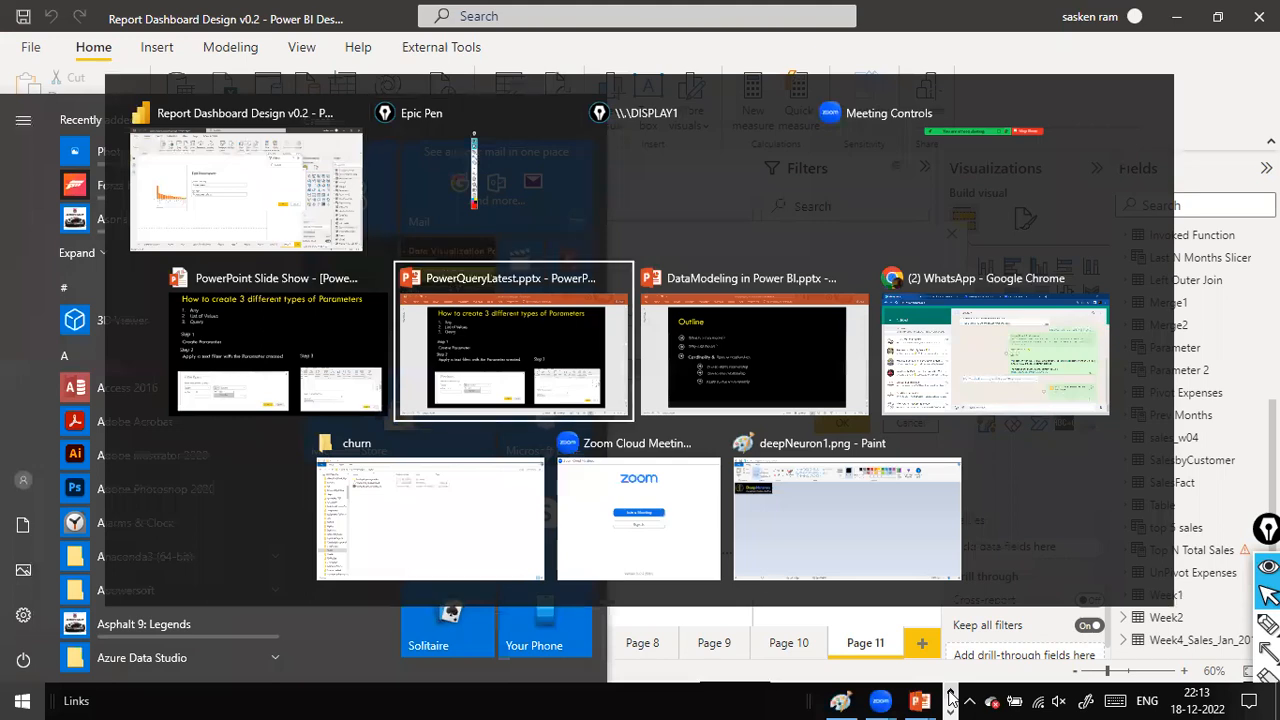
pyautogui.click(483, 494)
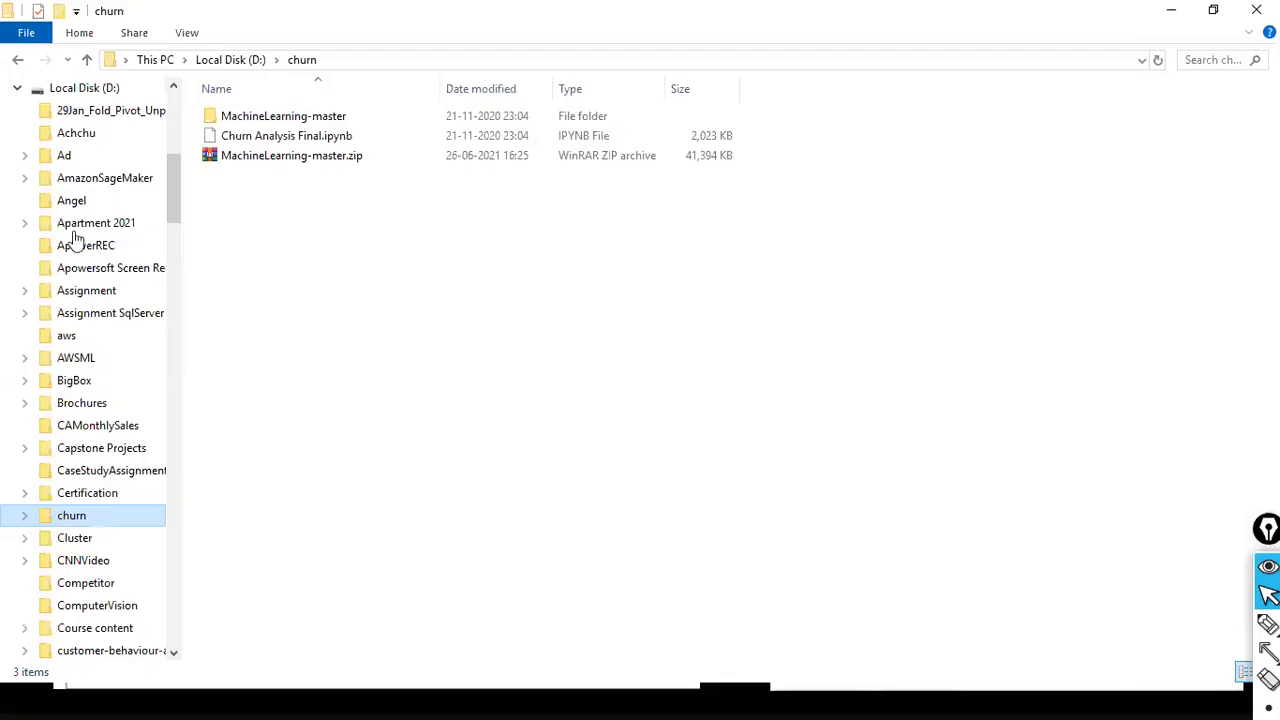
# - Browse to the dat1 folder on Local Disk (D:) and copy the sales_w04.csv file
pyautogui.scroll(2, 85, 215)
pyautogui.click(86, 201)
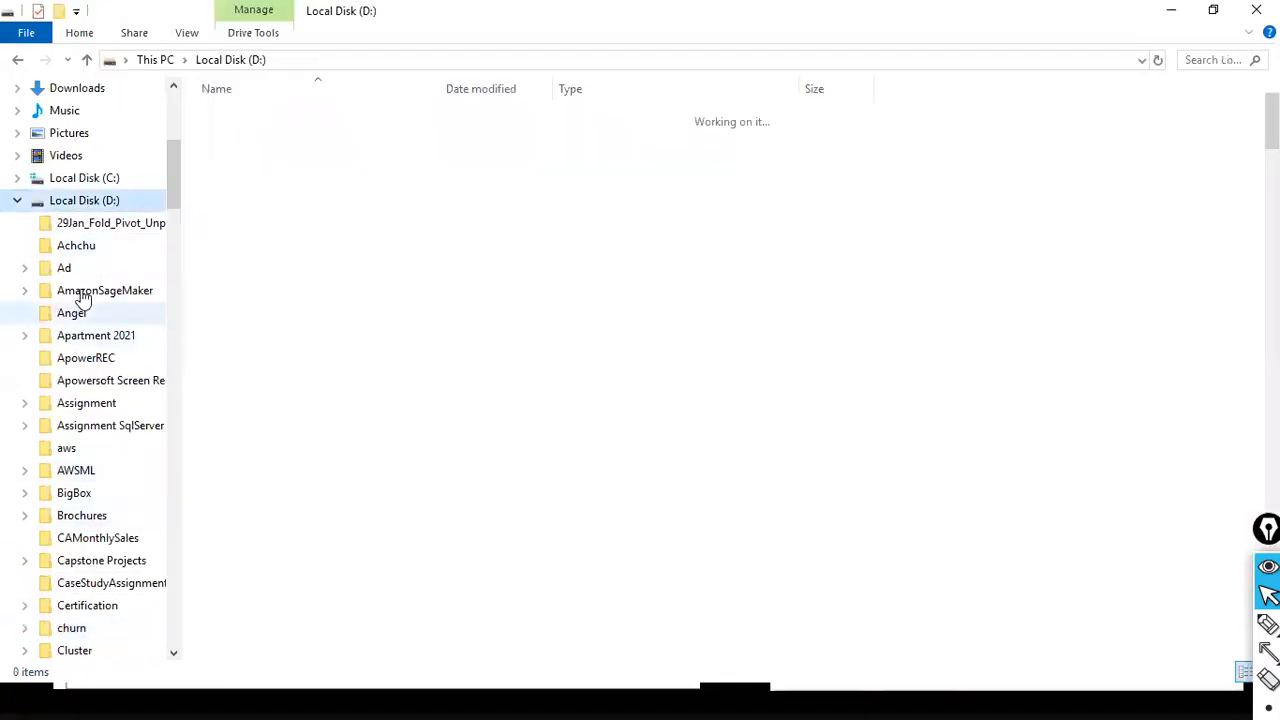
pyautogui.scroll(-5, 82, 500)
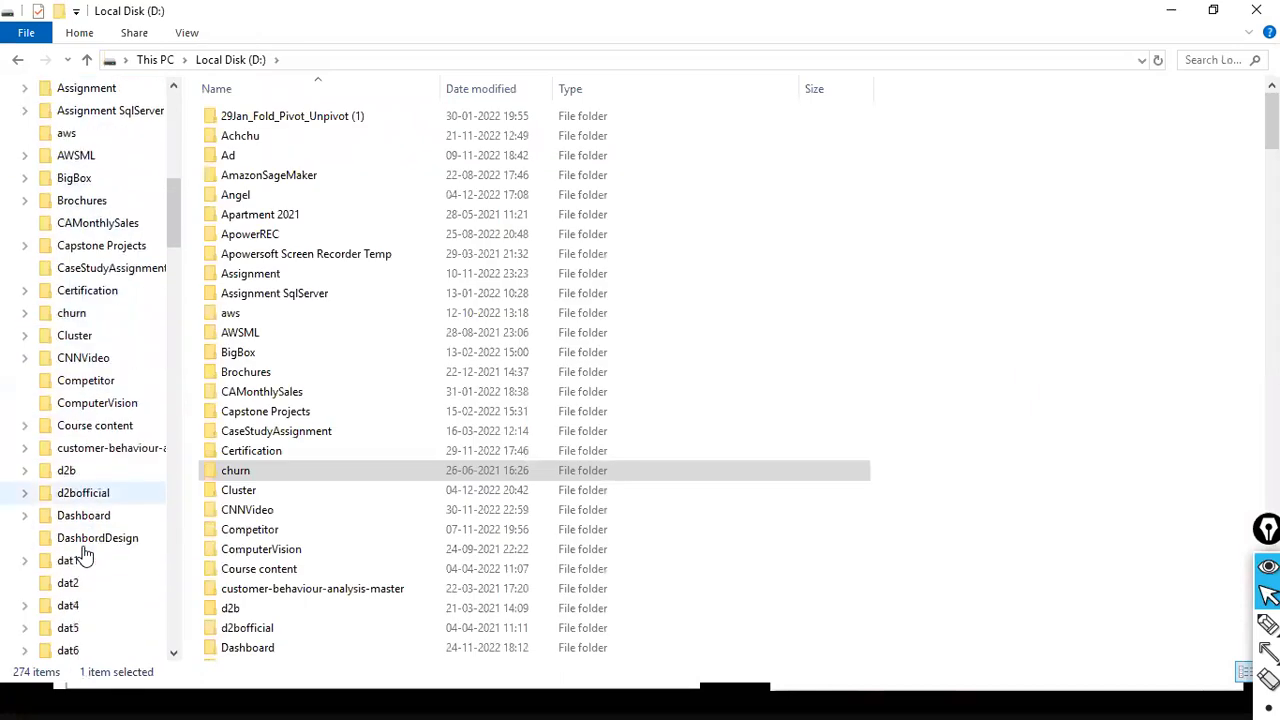
pyautogui.click(97, 563)
pyautogui.click(268, 509)
pyautogui.write('sa')
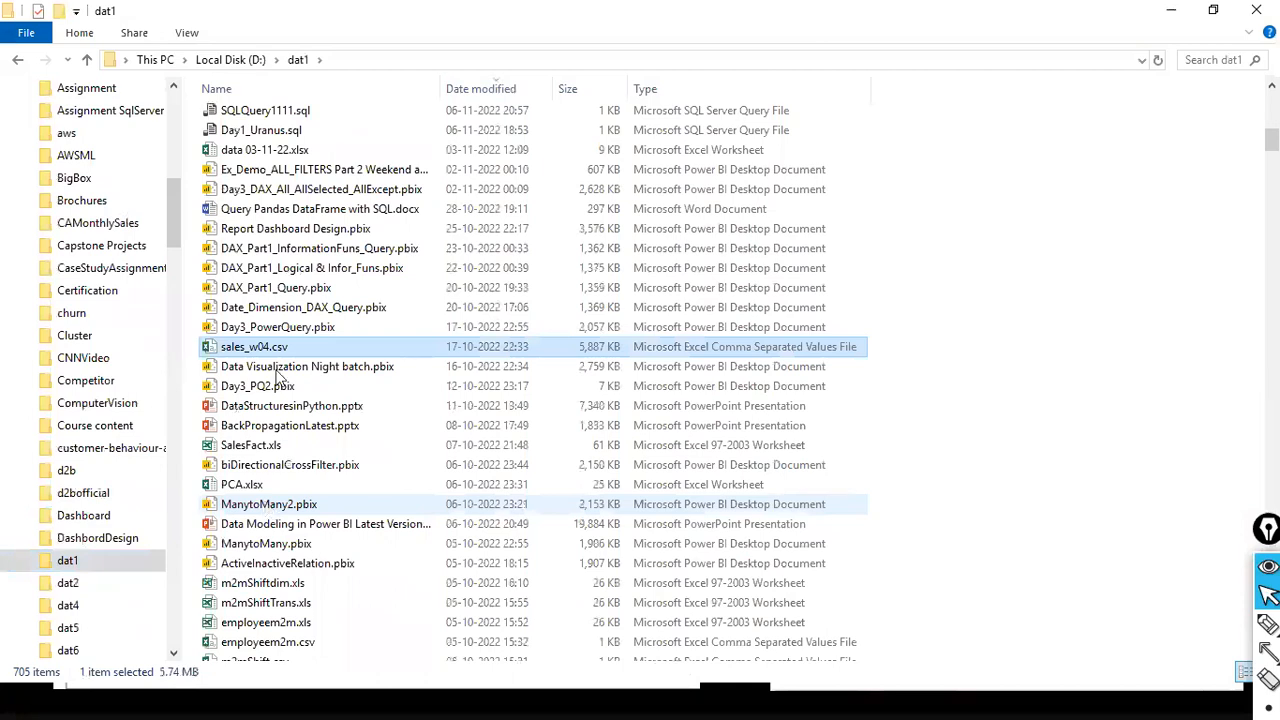
pyautogui.click(279, 346)
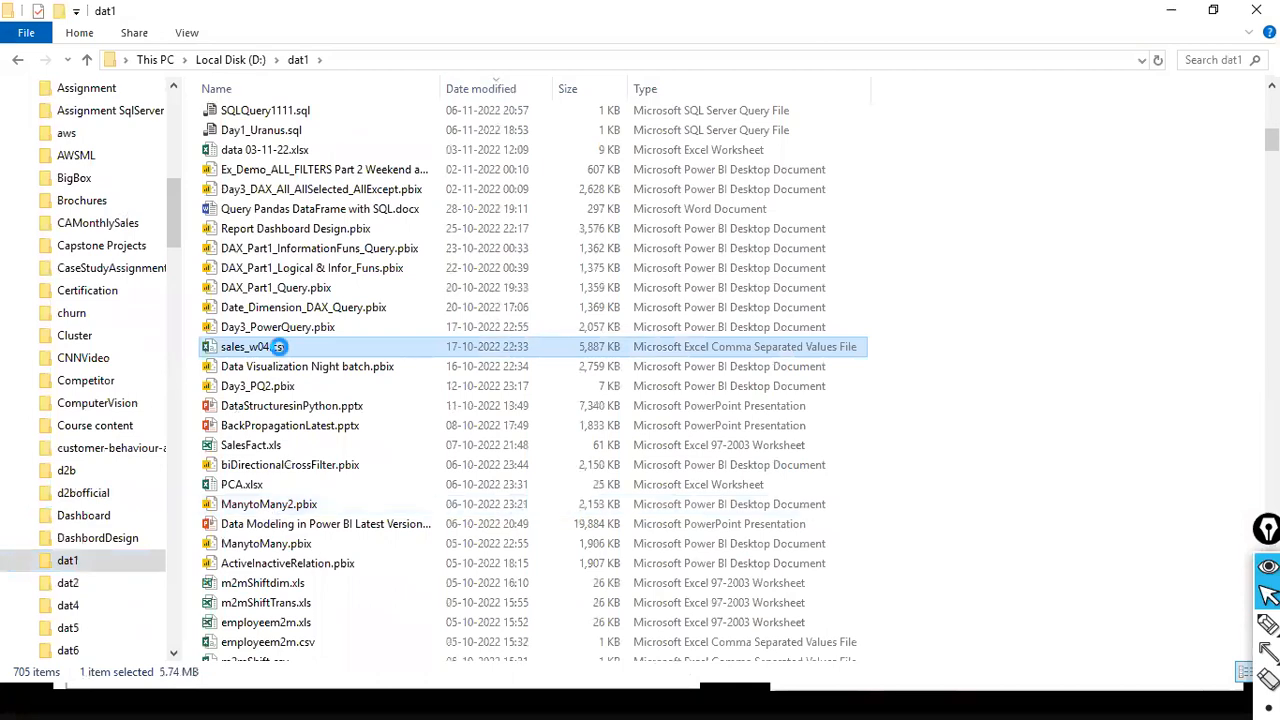
pyautogui.rightClick(279, 346)
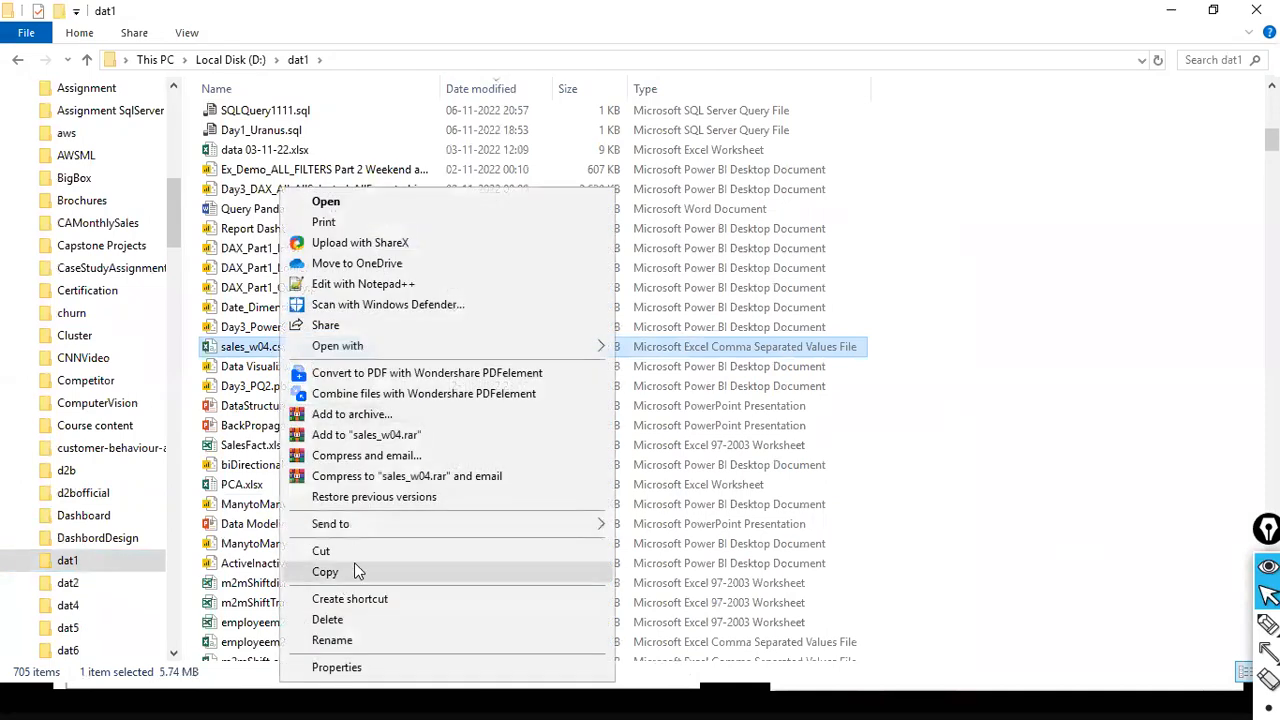
pyautogui.click(351, 570)
# - Create a new folder named qa inside the dat1 folder
pyautogui.click(92, 560)
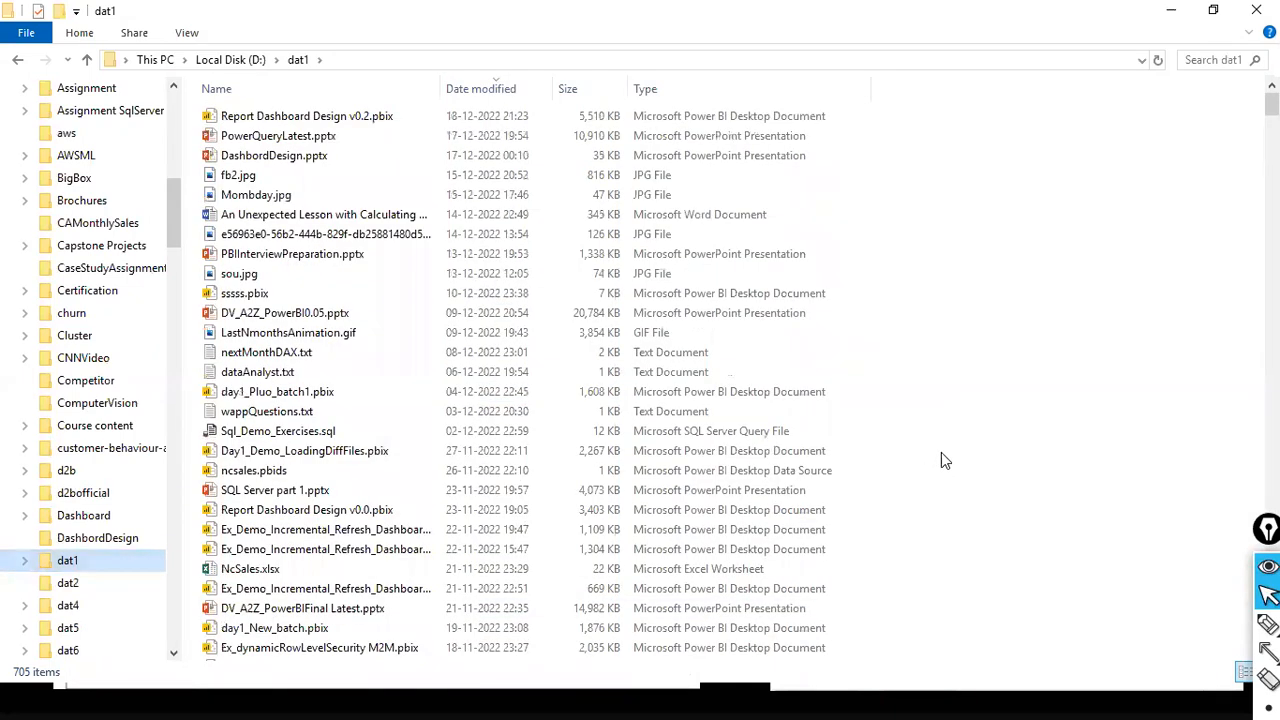
pyautogui.rightClick(1010, 415)
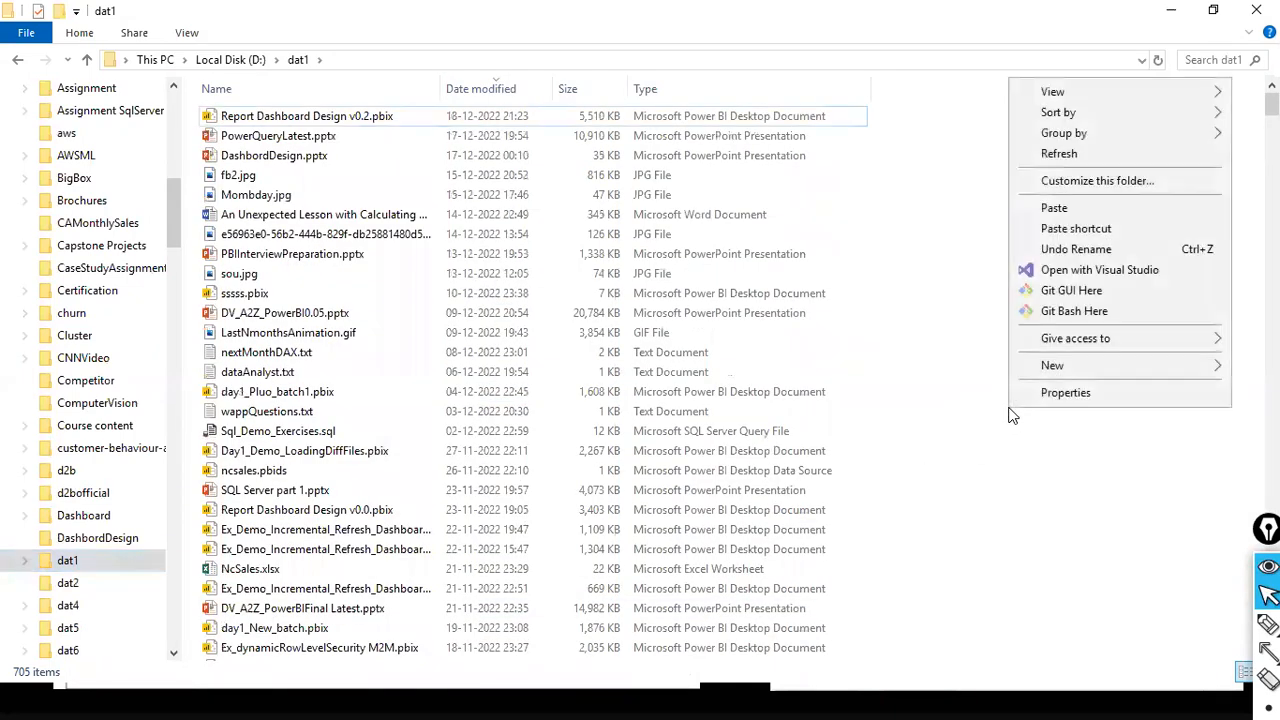
pyautogui.click(1066, 366)
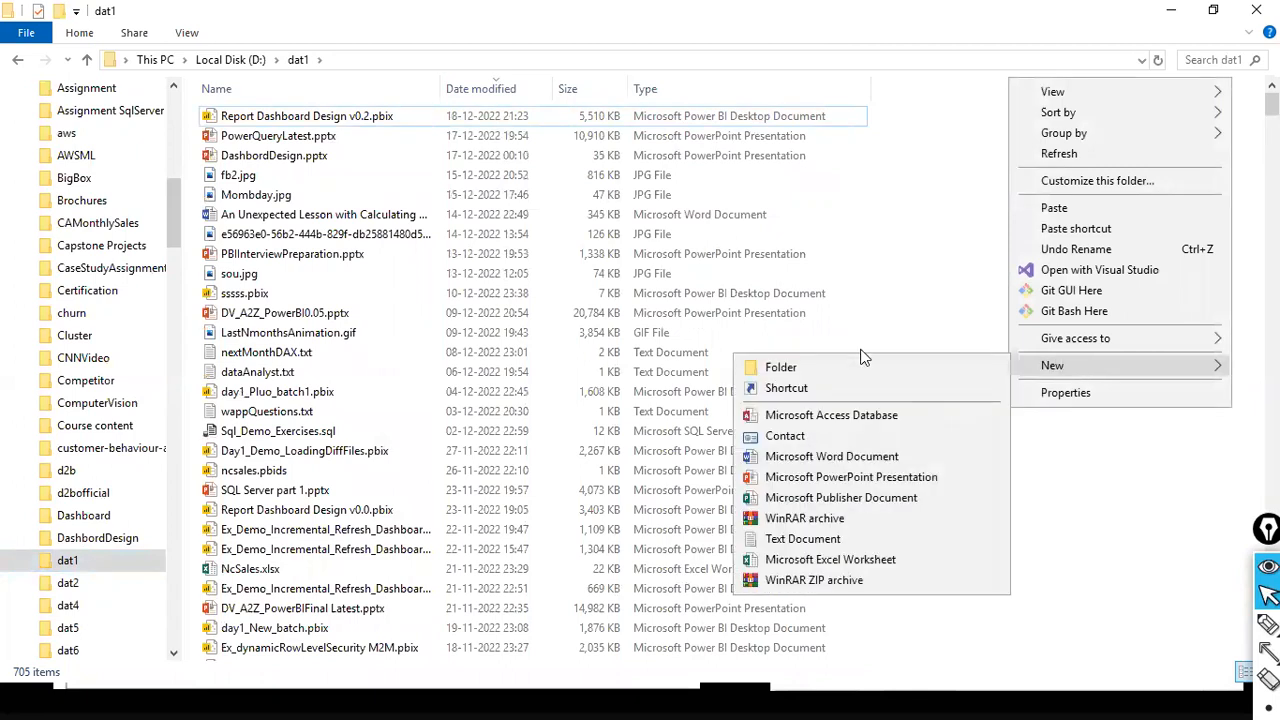
pyautogui.click(861, 351)
pyautogui.rightClick(1051, 348)
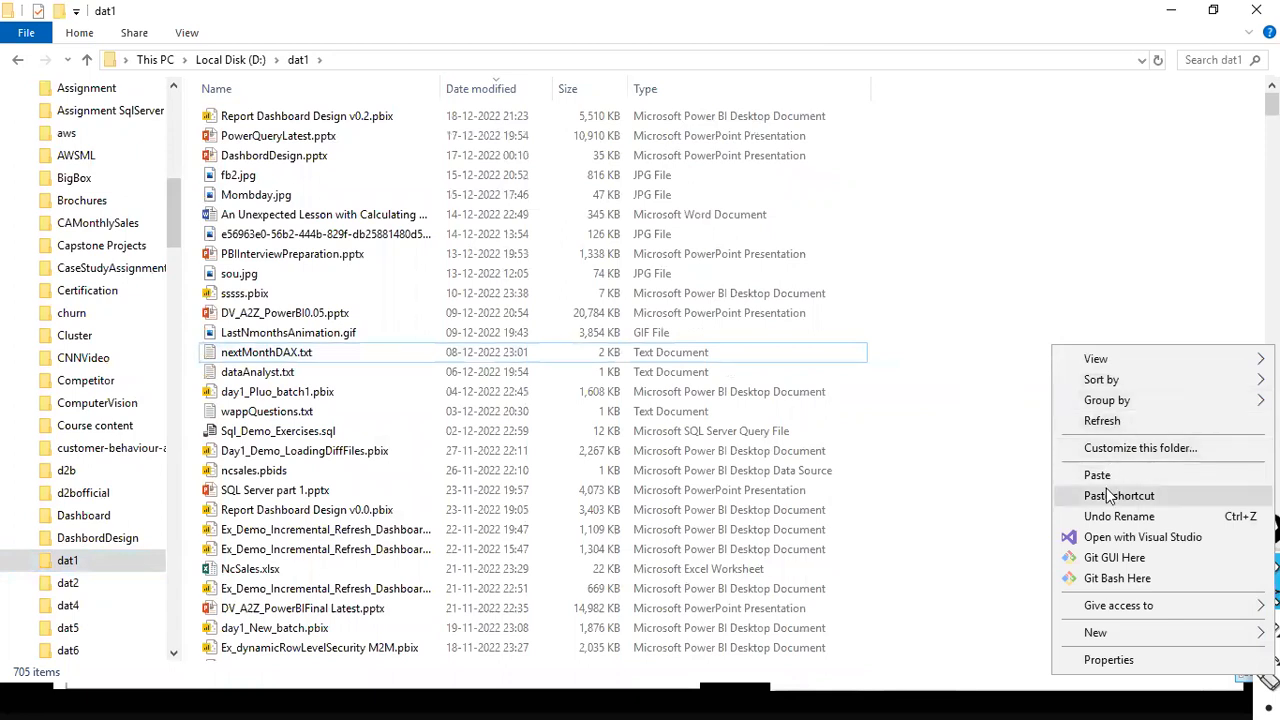
pyautogui.click(1012, 357)
pyautogui.rightClick(981, 266)
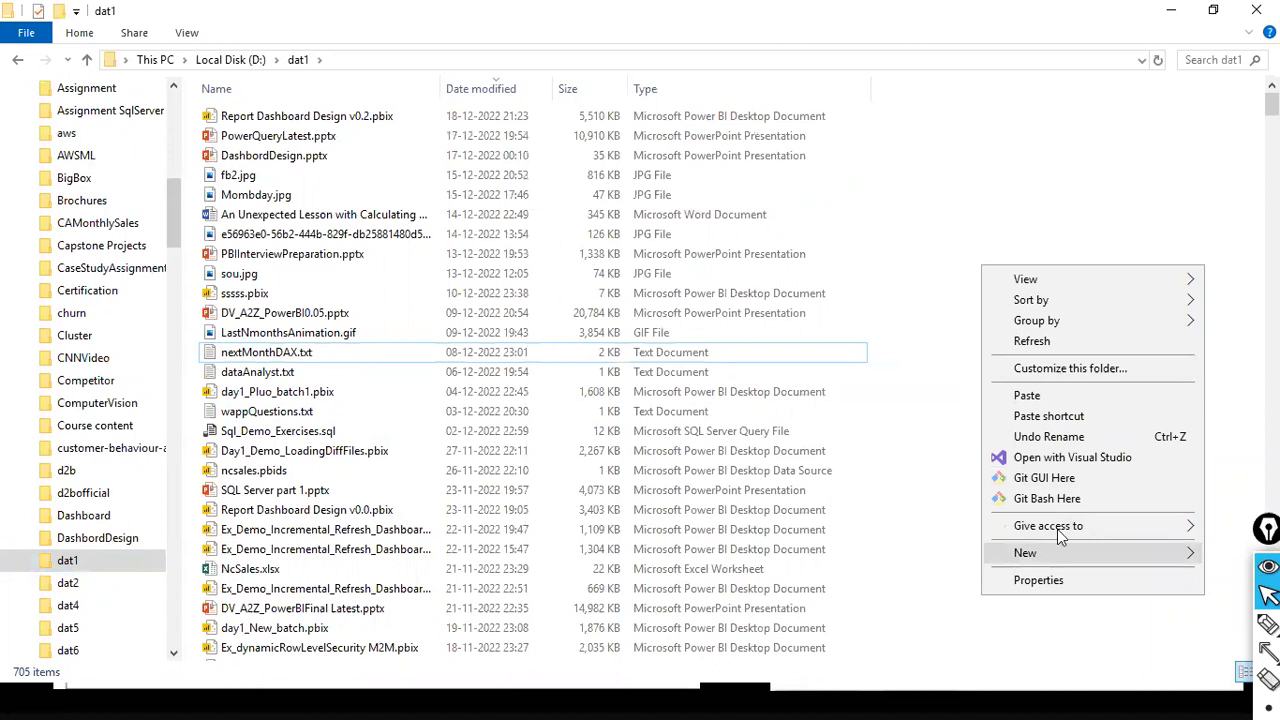
pyautogui.moveTo(1030, 552)
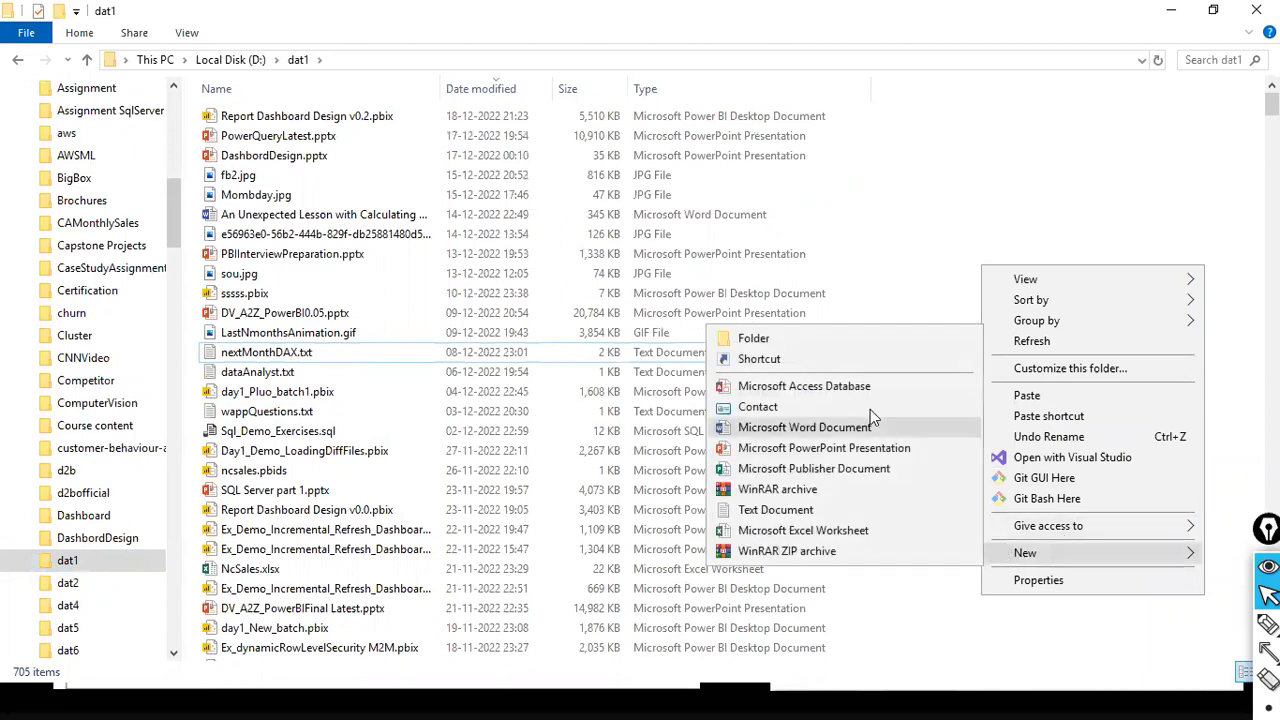
pyautogui.click(832, 340)
pyautogui.write('qa')
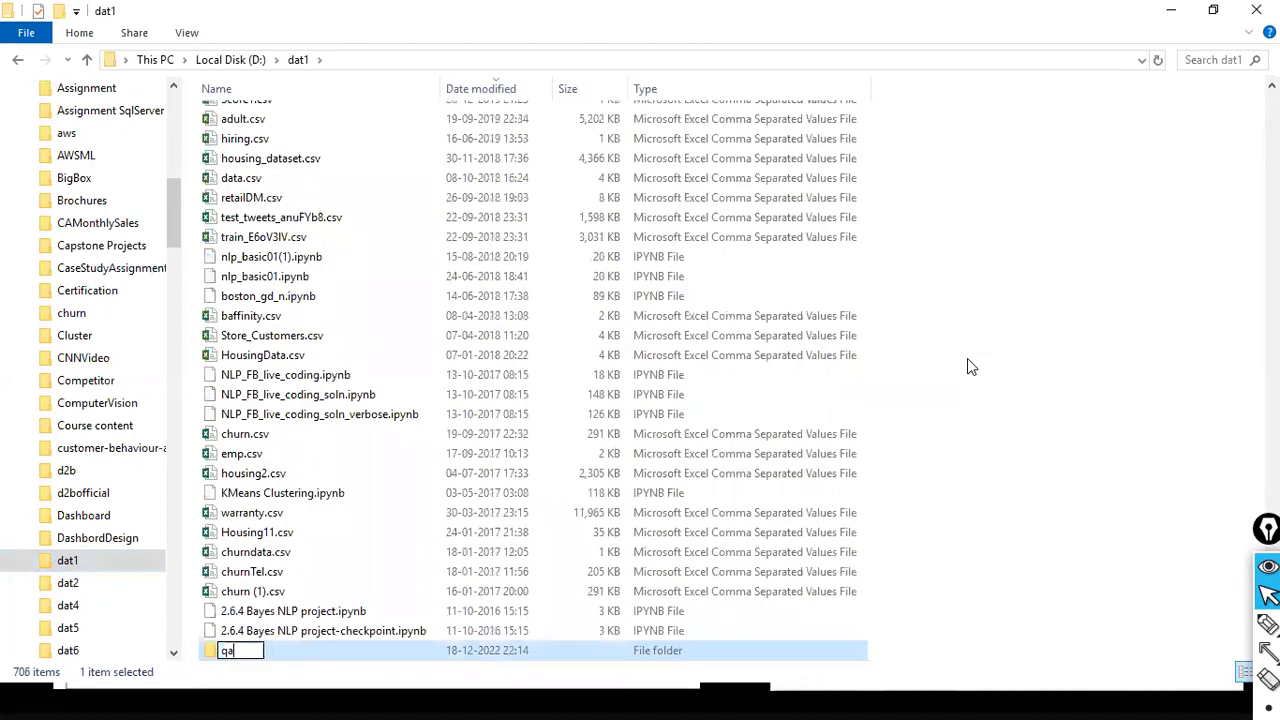
pyautogui.press('Return')
pyautogui.press('Return')
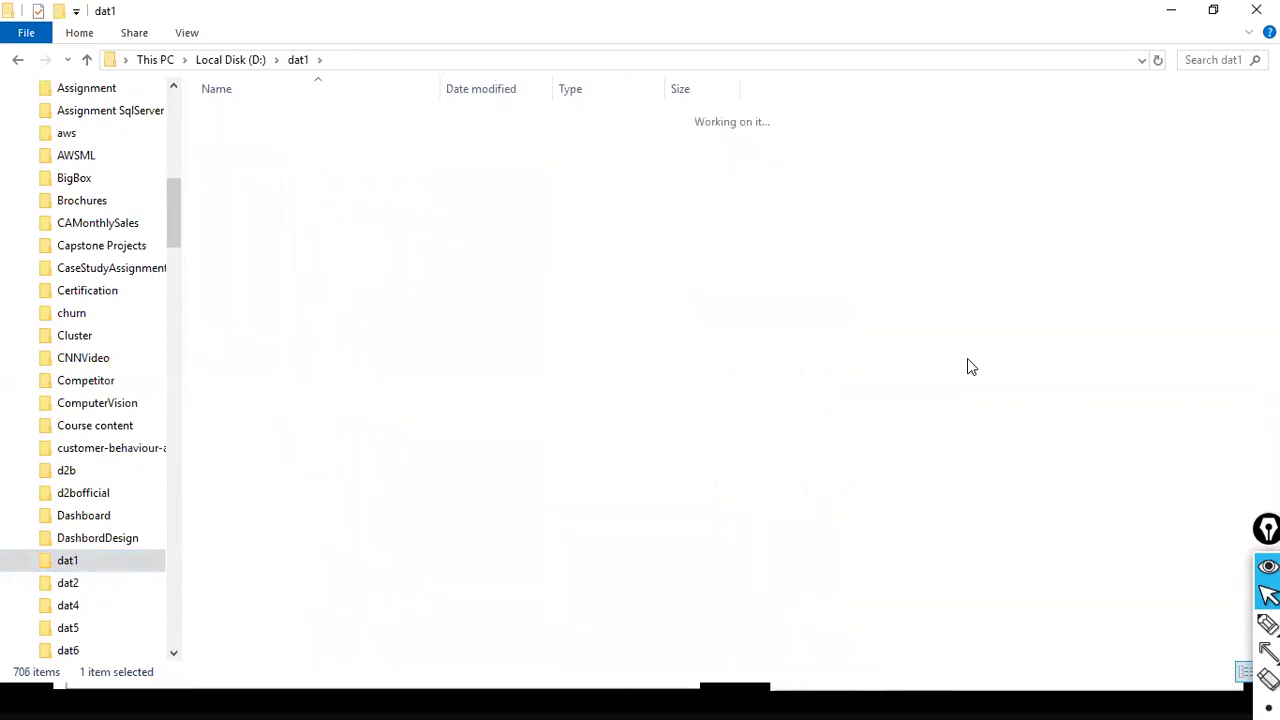
# - Paste the copied sales_w04.csv into the qa folder and return to the dat1 folder
pyautogui.hotkey('ctrl', 'v')
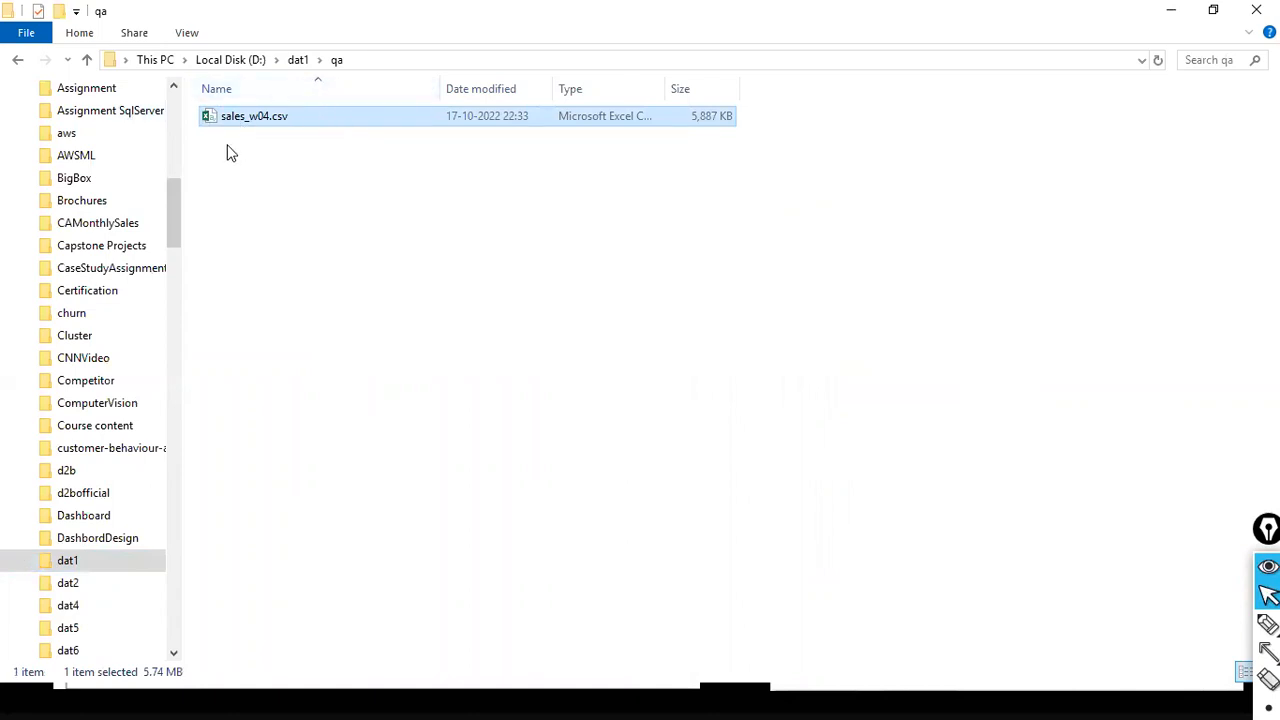
pyautogui.click(297, 60)
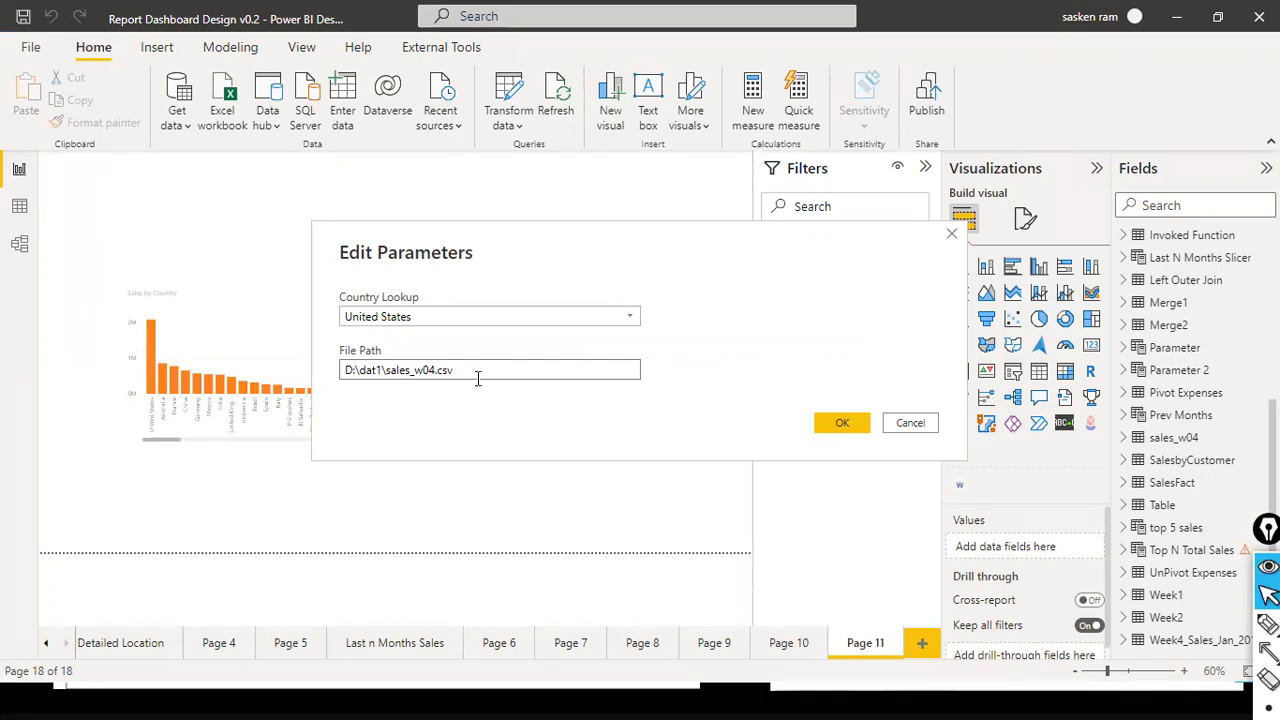
# - Back in Power BI, set the File Path parameter to D:\dat1\qa\sales_w04.csv and apply the parameter values
pyautogui.click(386, 370)
pyautogui.write('qa\\')
pyautogui.click(838, 424)
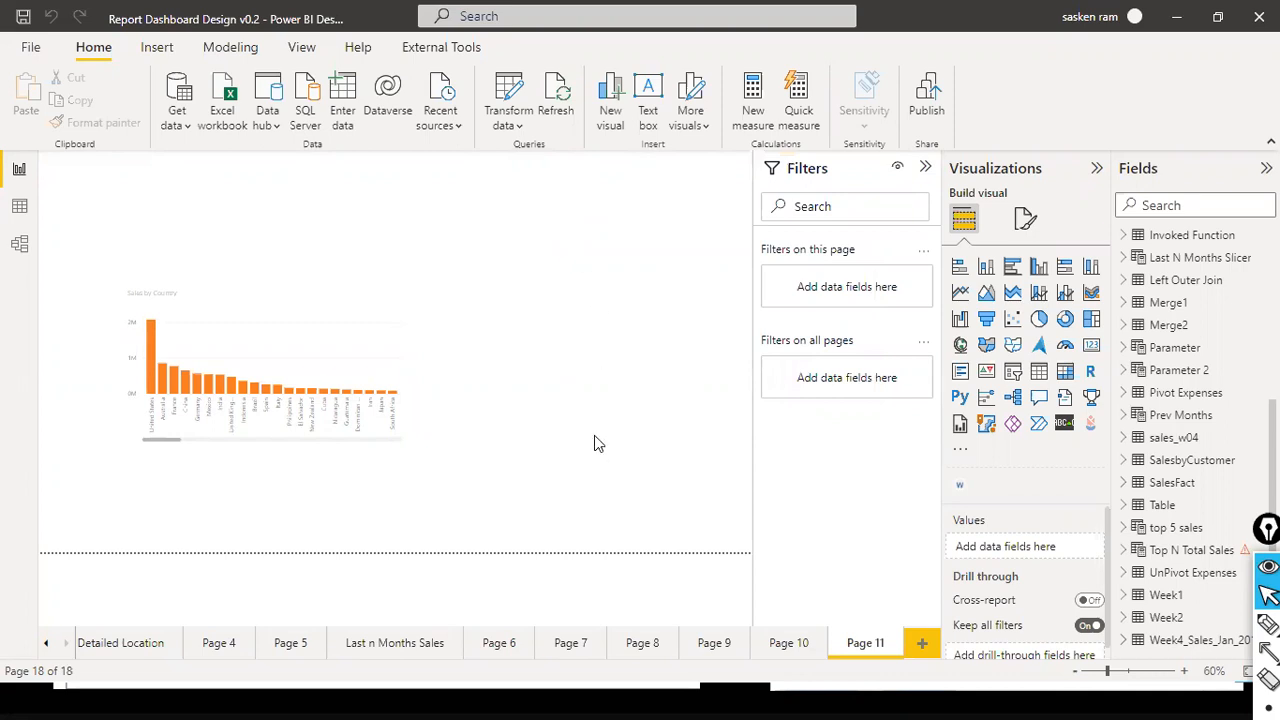
# - Try changing the File Path parameter to D:\dat1\uat\sales_w04.csv and discard the edit
pyautogui.click(520, 128)
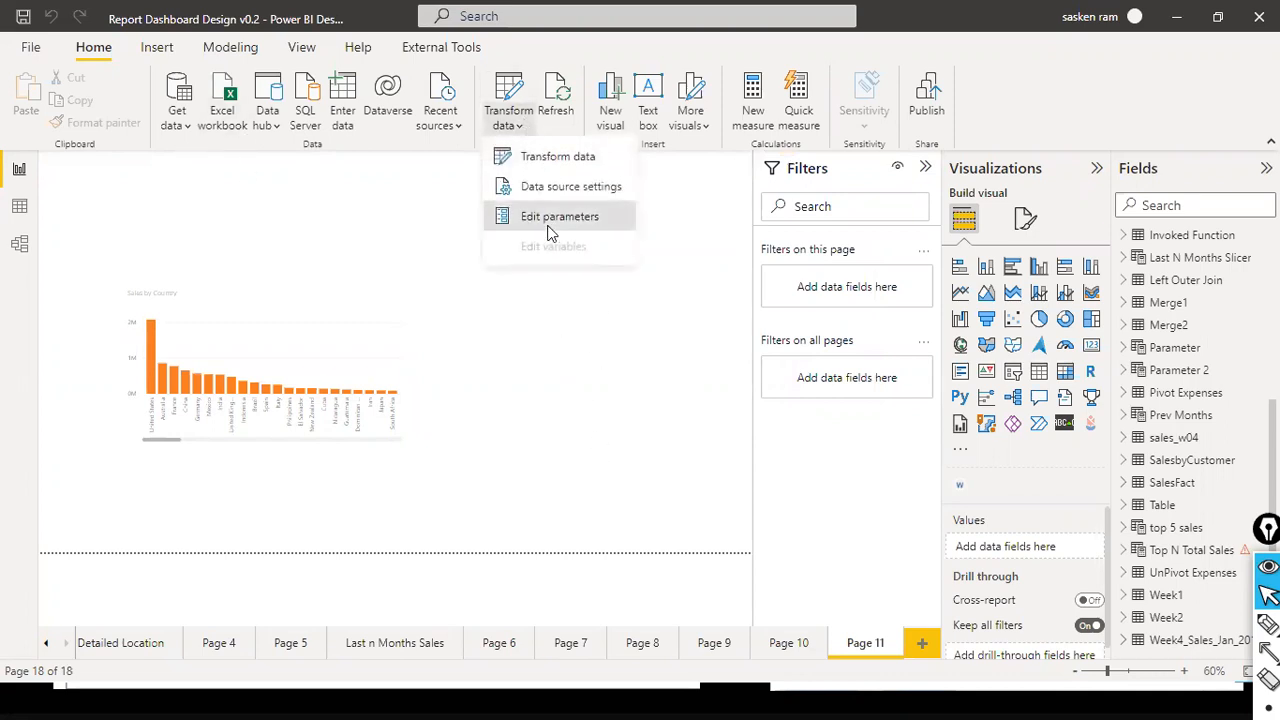
pyautogui.click(485, 373)
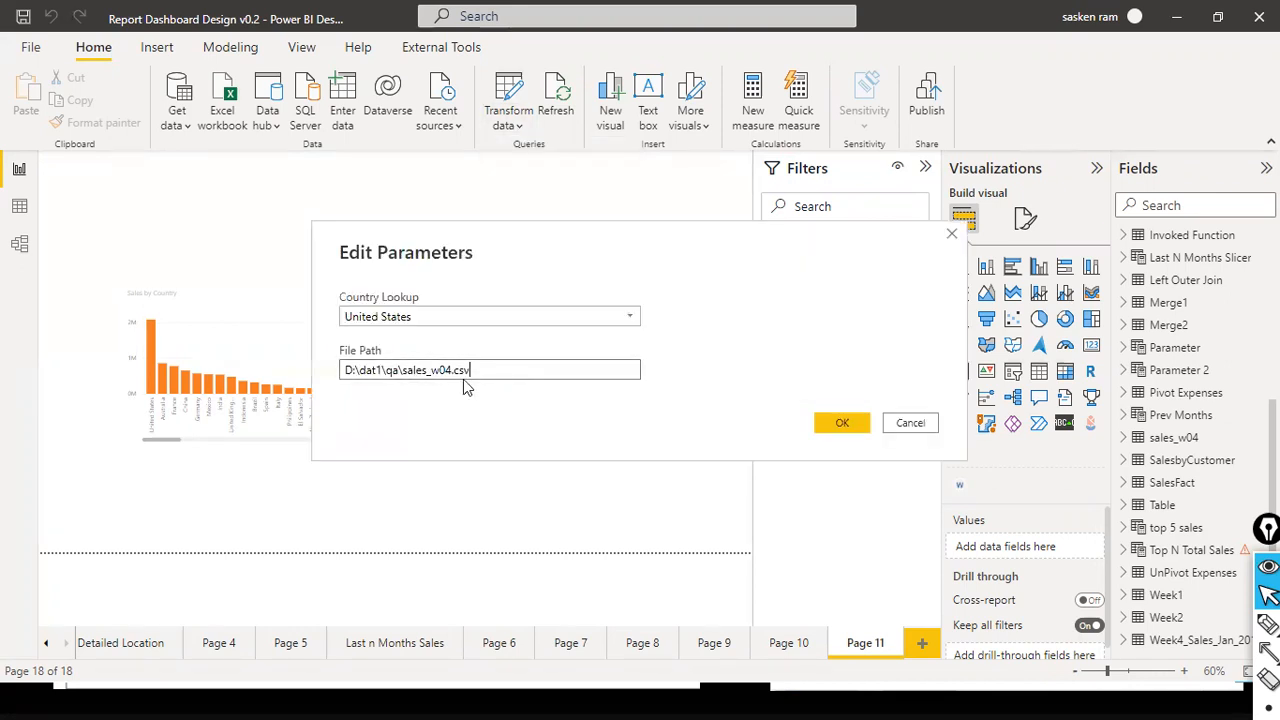
pyautogui.click(395, 371)
pyautogui.press('BackSpace')
pyautogui.press('BackSpace')
pyautogui.write('uat')
pyautogui.click(400, 370)
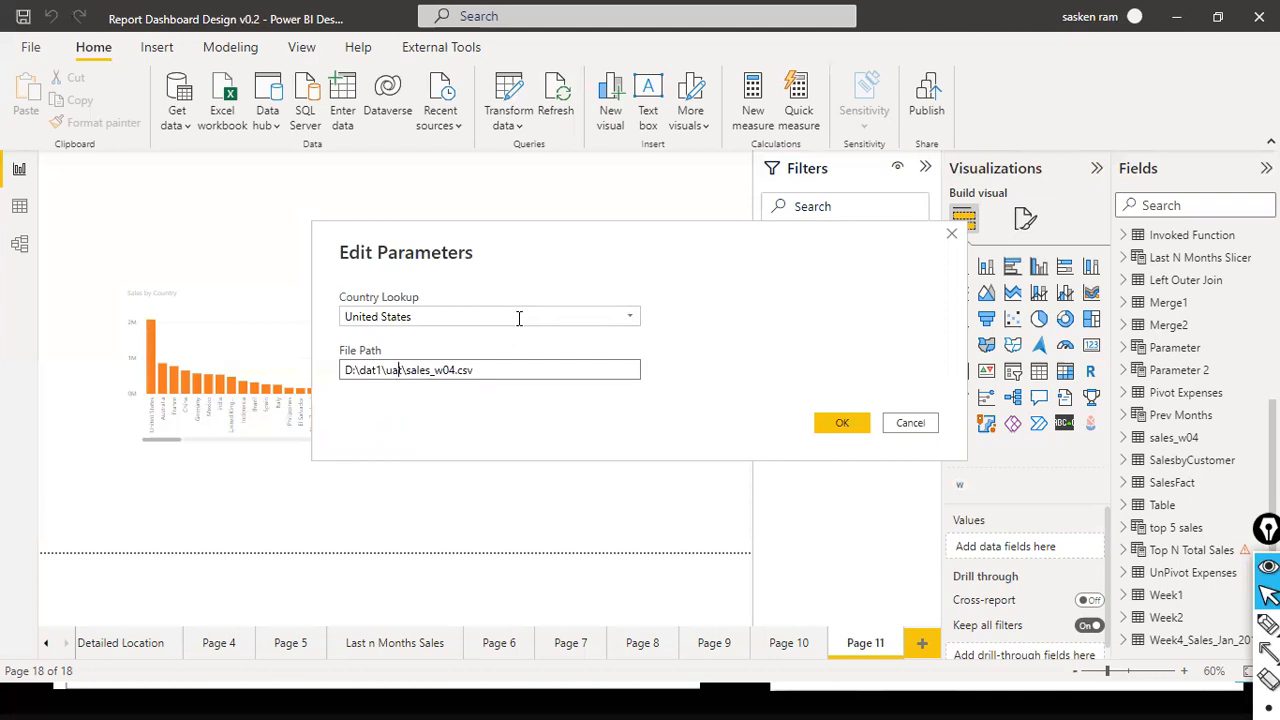
pyautogui.doubleClick(401, 371)
pyautogui.moveTo(530, 368); pyautogui.dragTo(309, 366)
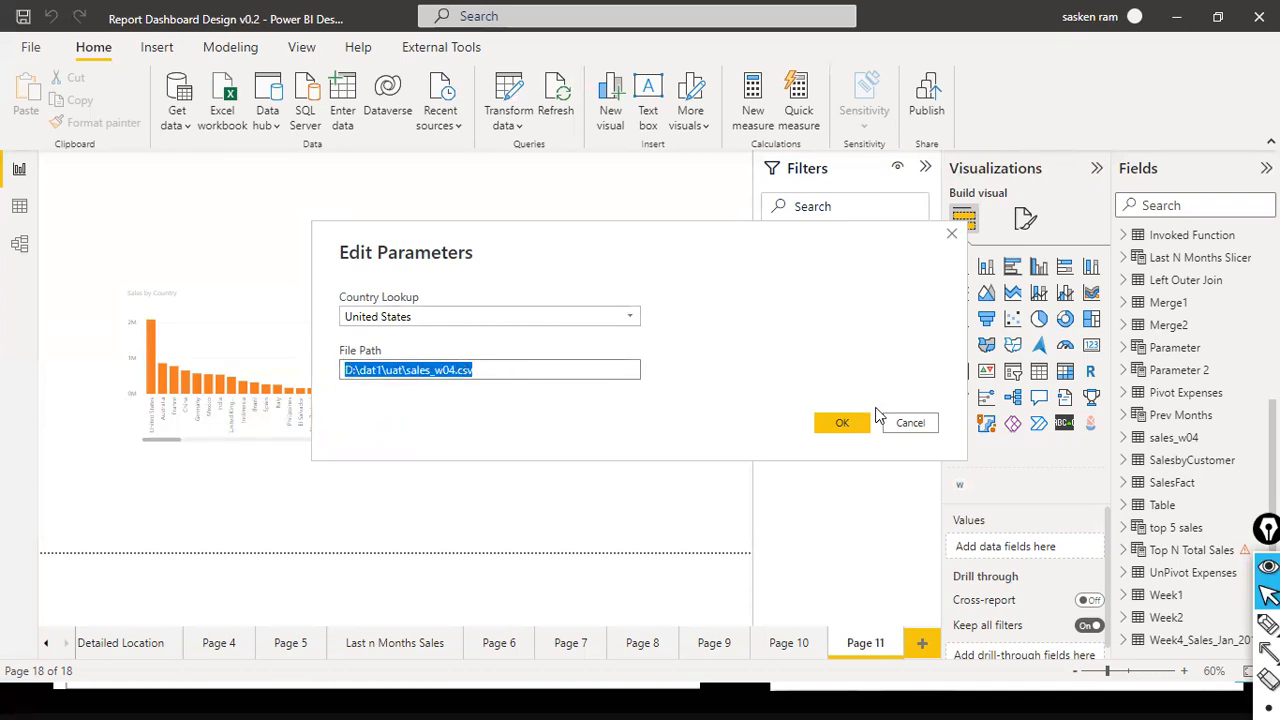
pyautogui.click(914, 421)
# - Open the data source settings, review the sources used in the current file, and close them
pyautogui.click(511, 125)
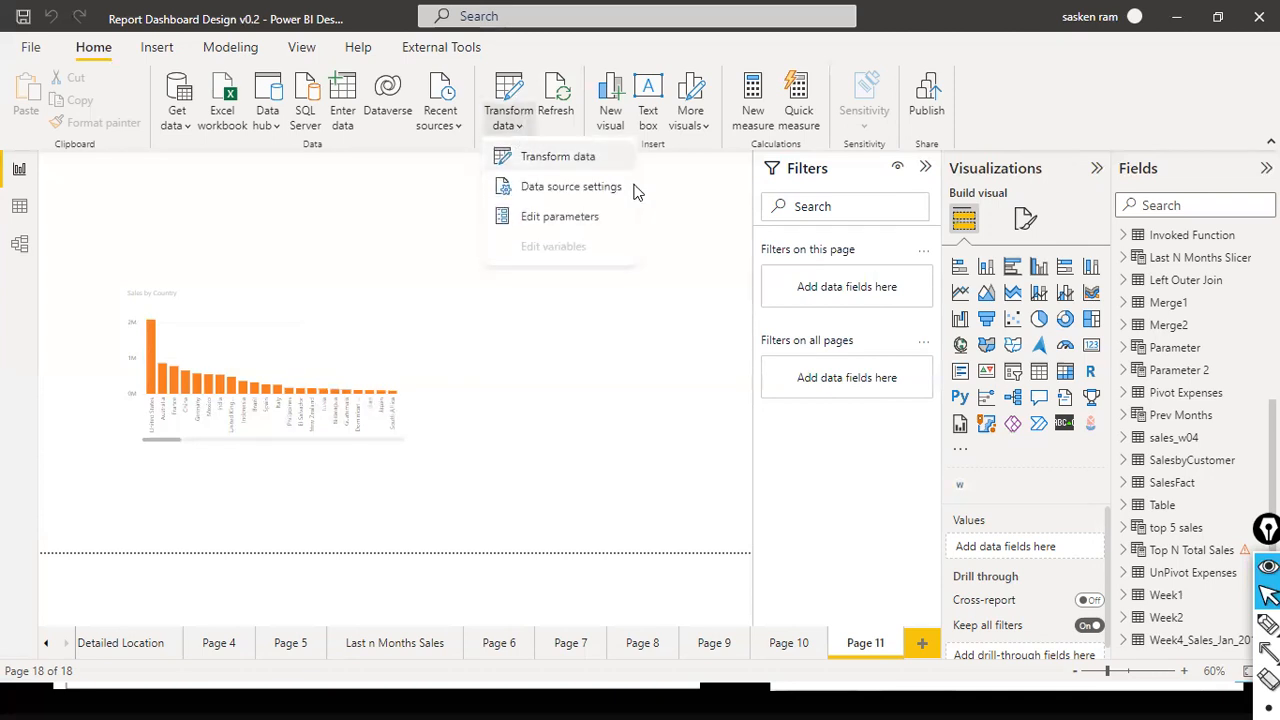
pyautogui.click(612, 190)
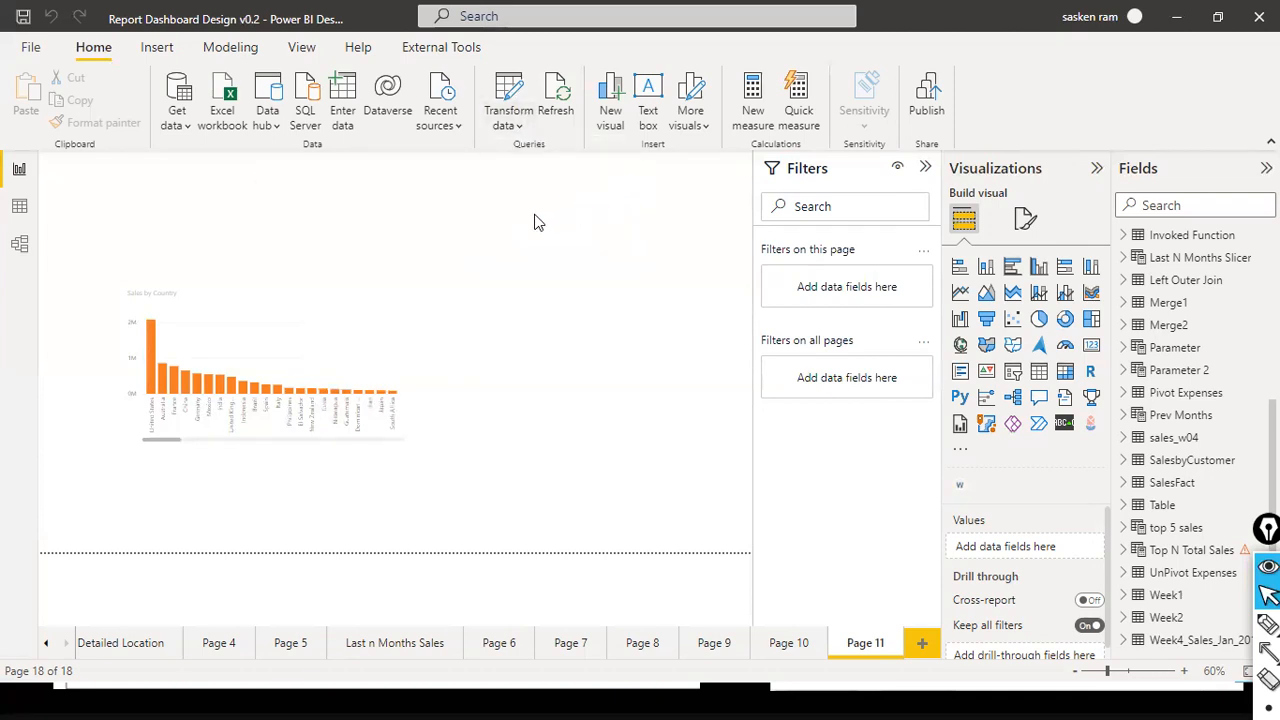
pyautogui.click(381, 250)
pyautogui.click(330, 540)
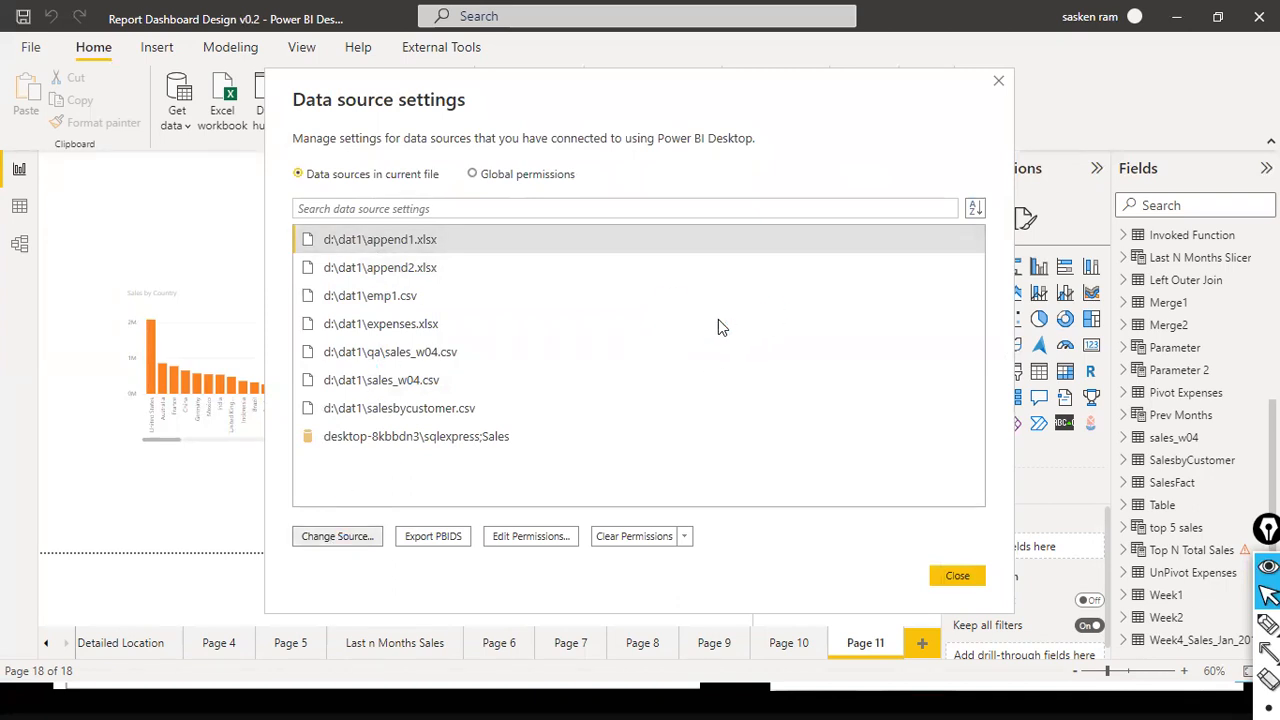
pyautogui.click(903, 426)
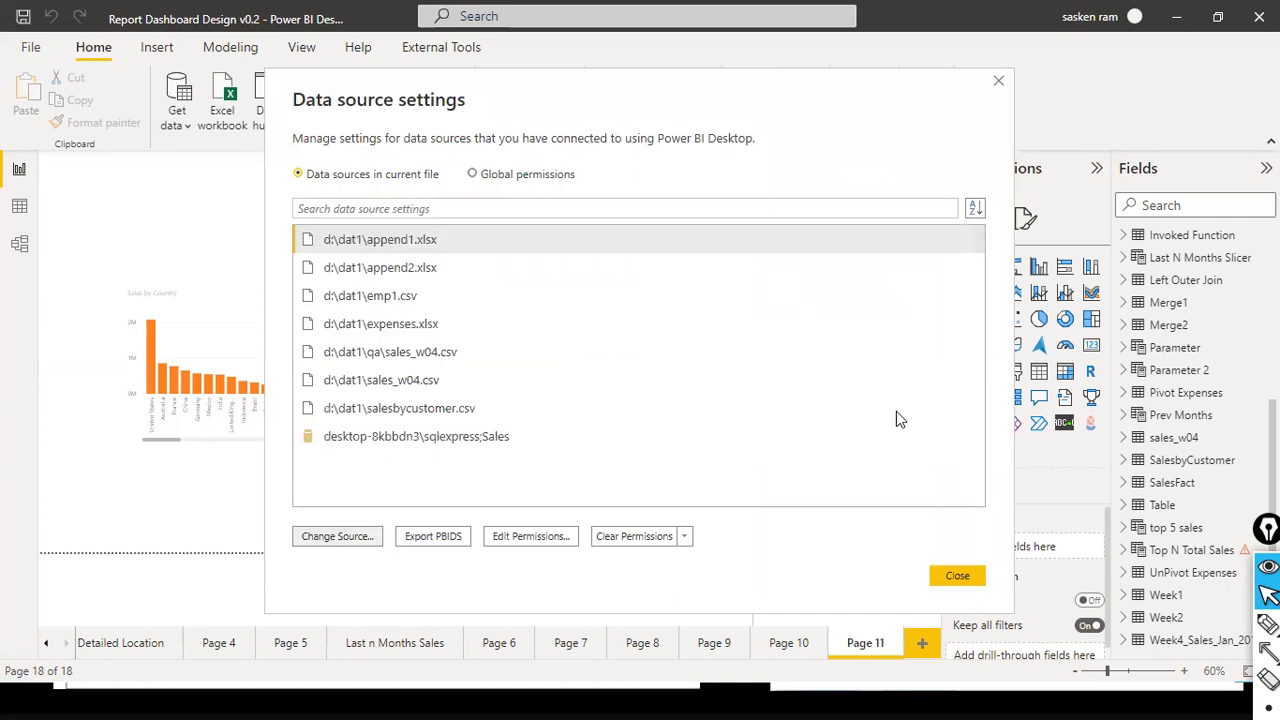
pyautogui.click(960, 580)
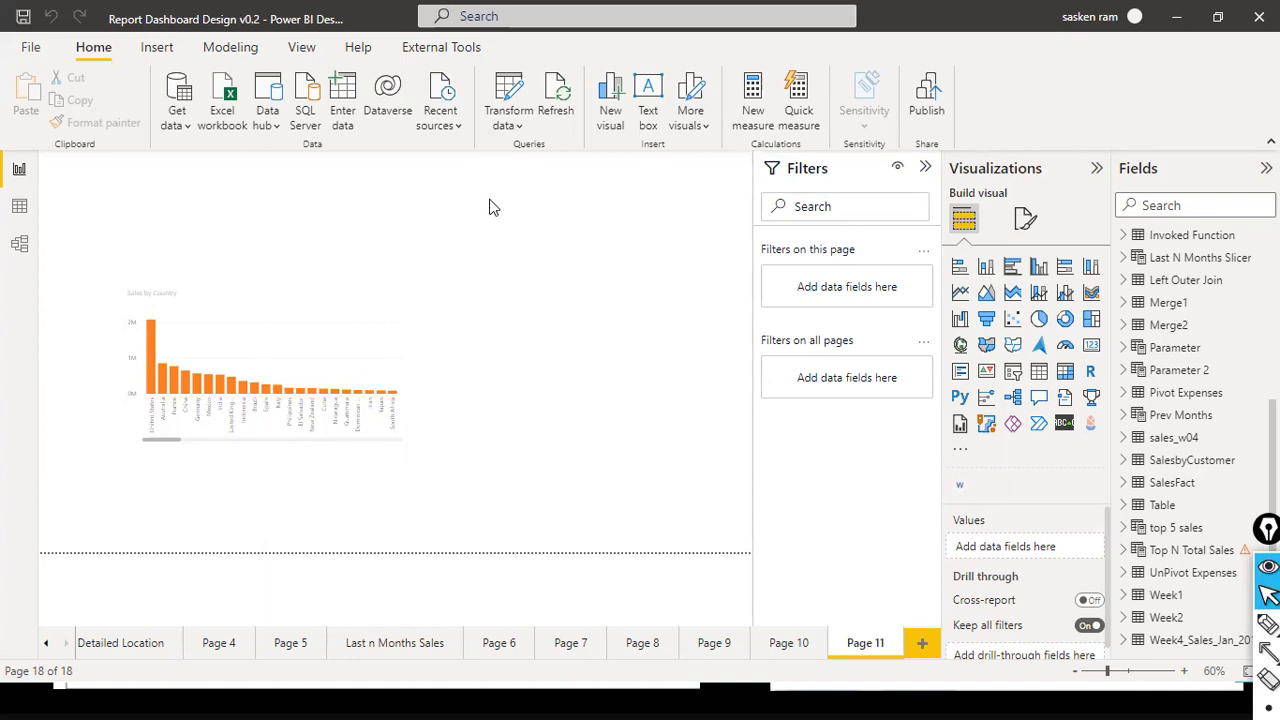
# - Open the parameter editor to check the File Path value and cancel without changing it
pyautogui.click(514, 134)
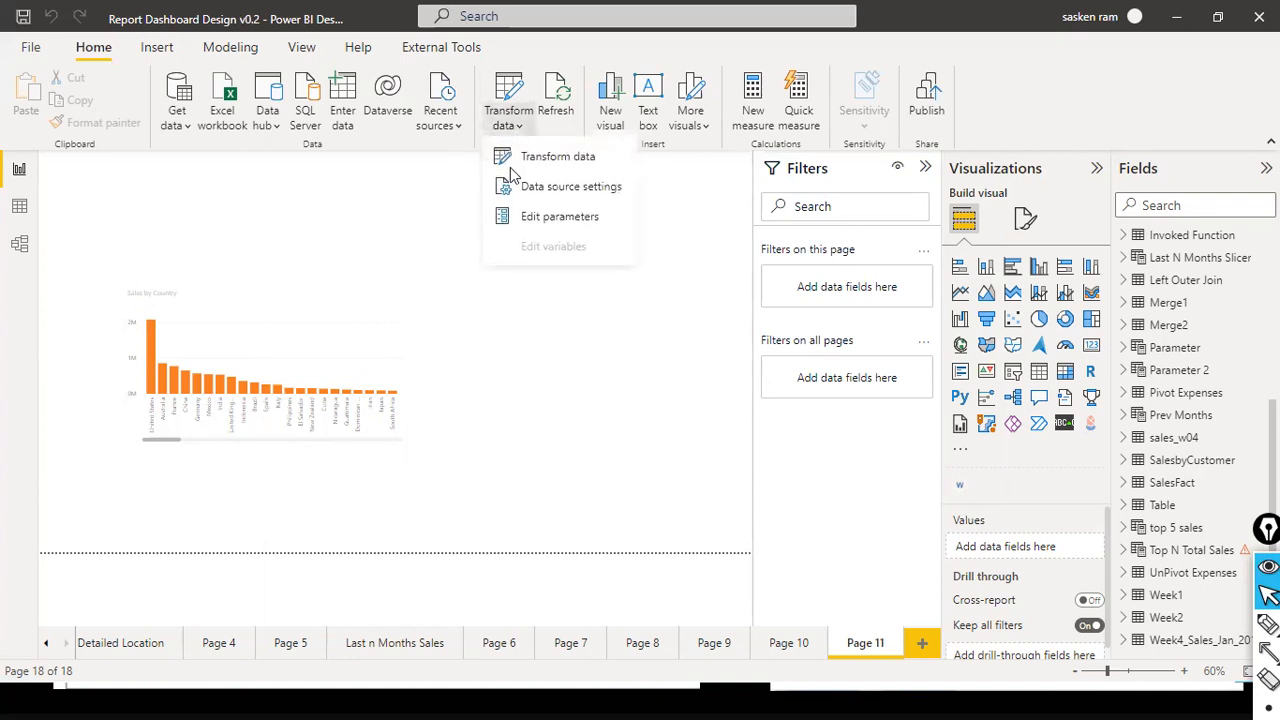
pyautogui.click(391, 254)
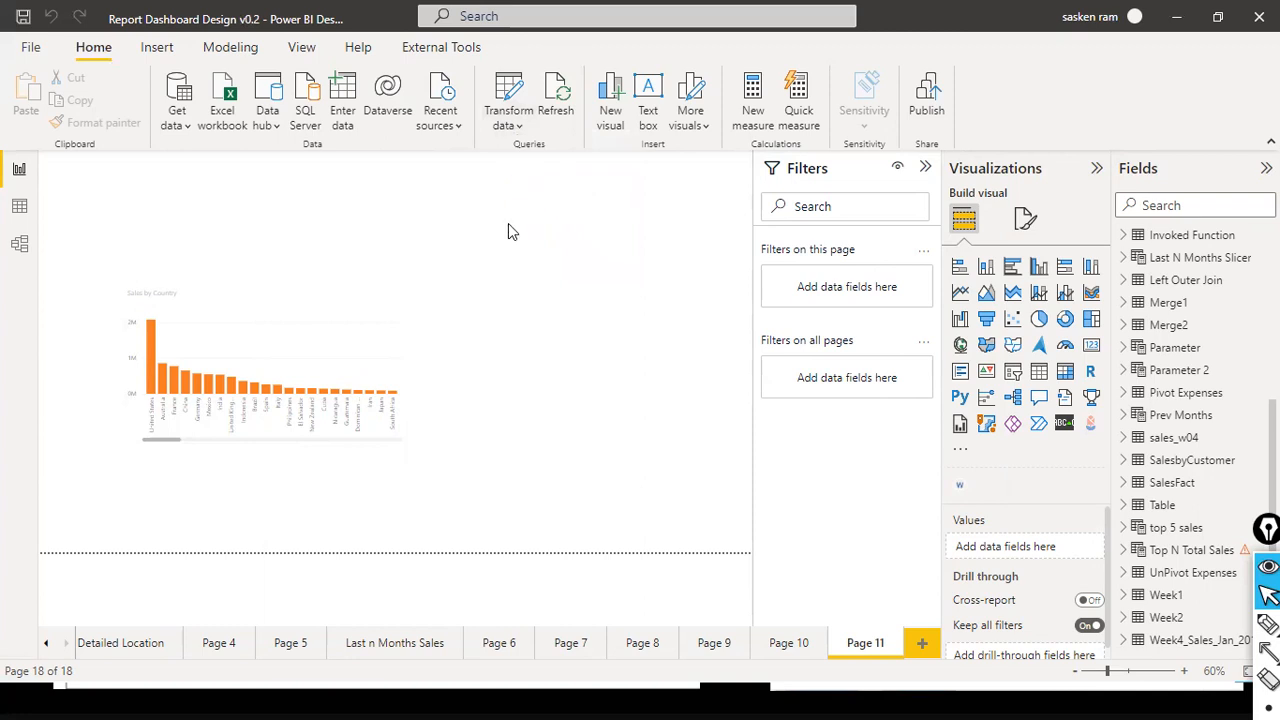
pyautogui.click(515, 128)
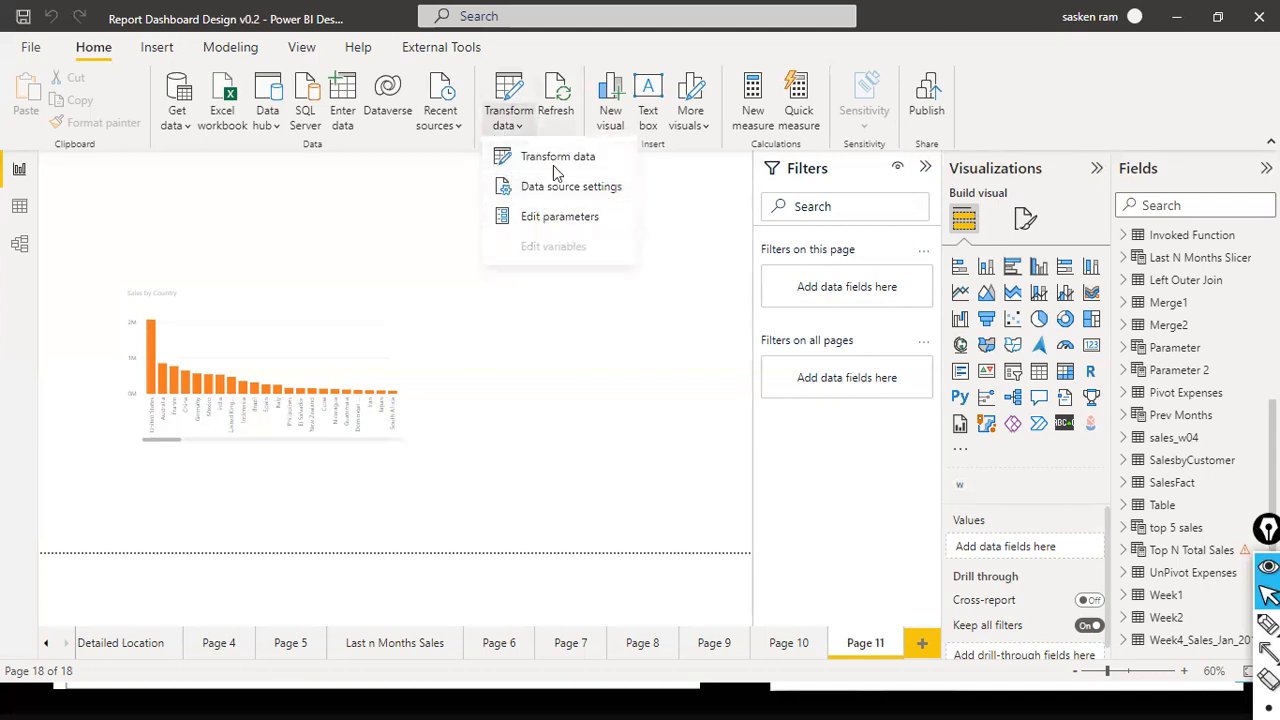
pyautogui.click(560, 230)
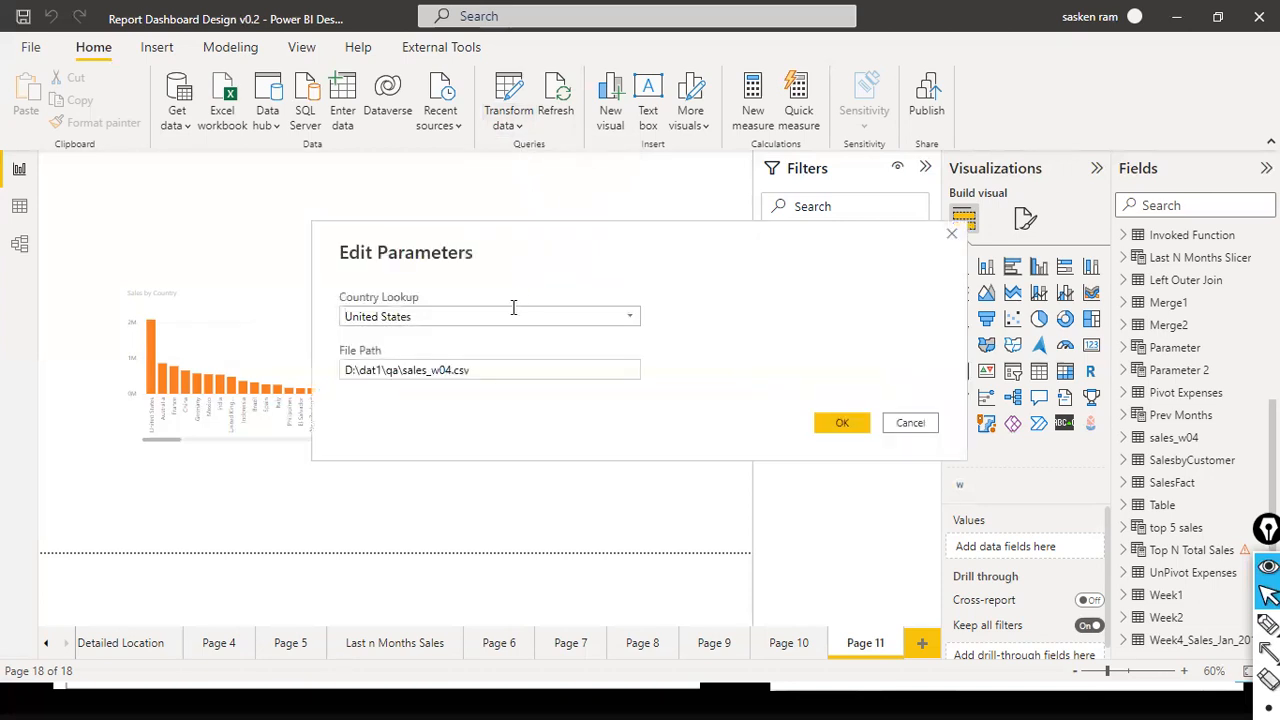
pyautogui.click(440, 375)
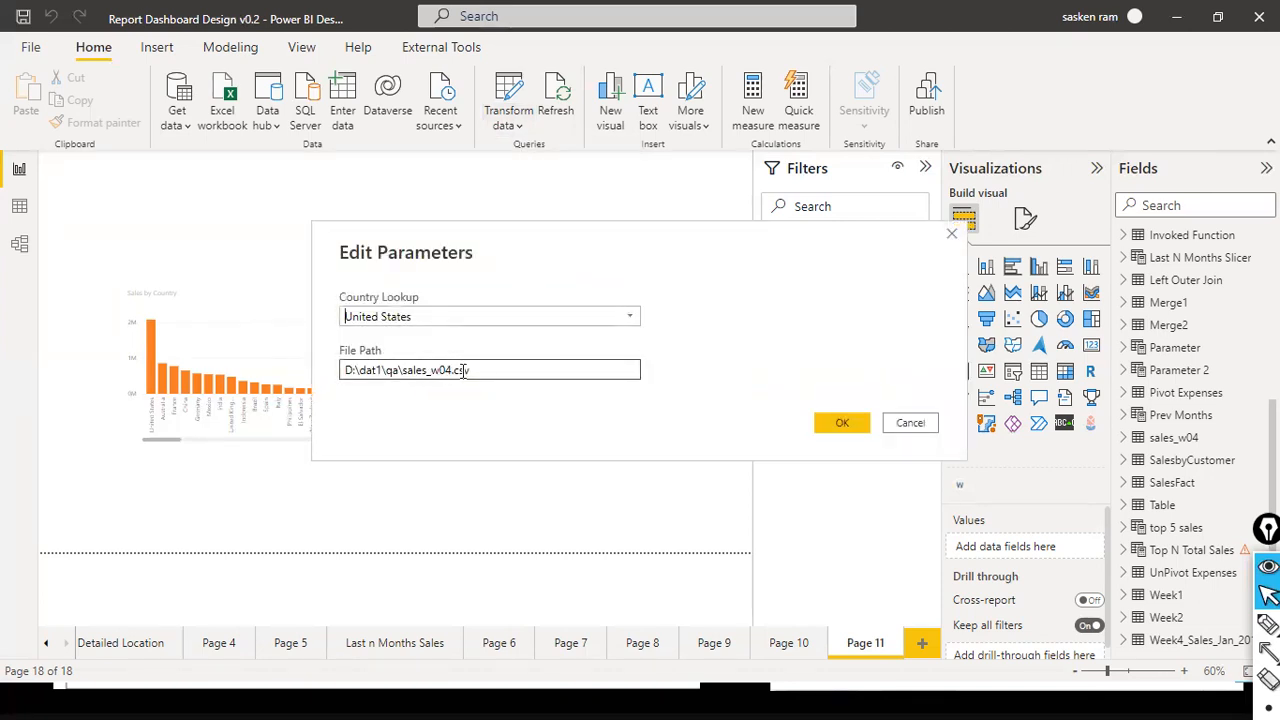
pyautogui.click(917, 416)
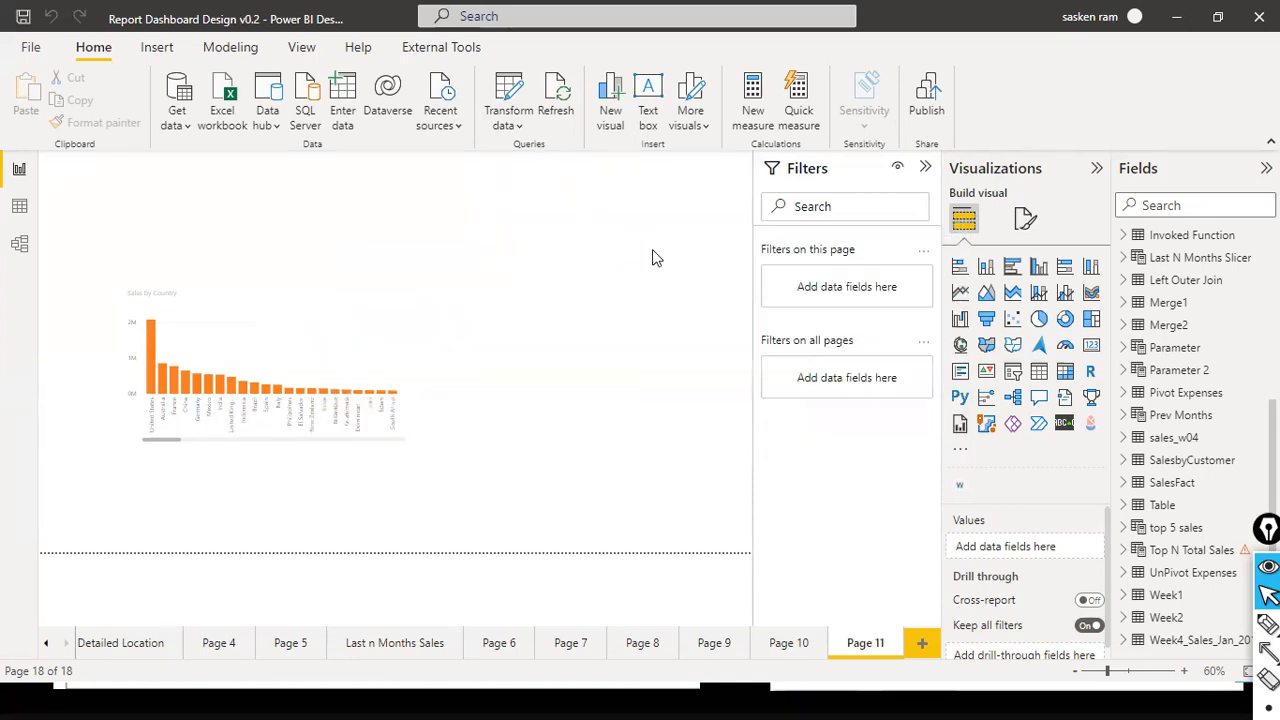
# - Reopen the parameter editor, highlight the full File Path value for inspection, and accept the parameters as they are
pyautogui.click(521, 127)
pyautogui.click(514, 152)
pyautogui.click(517, 127)
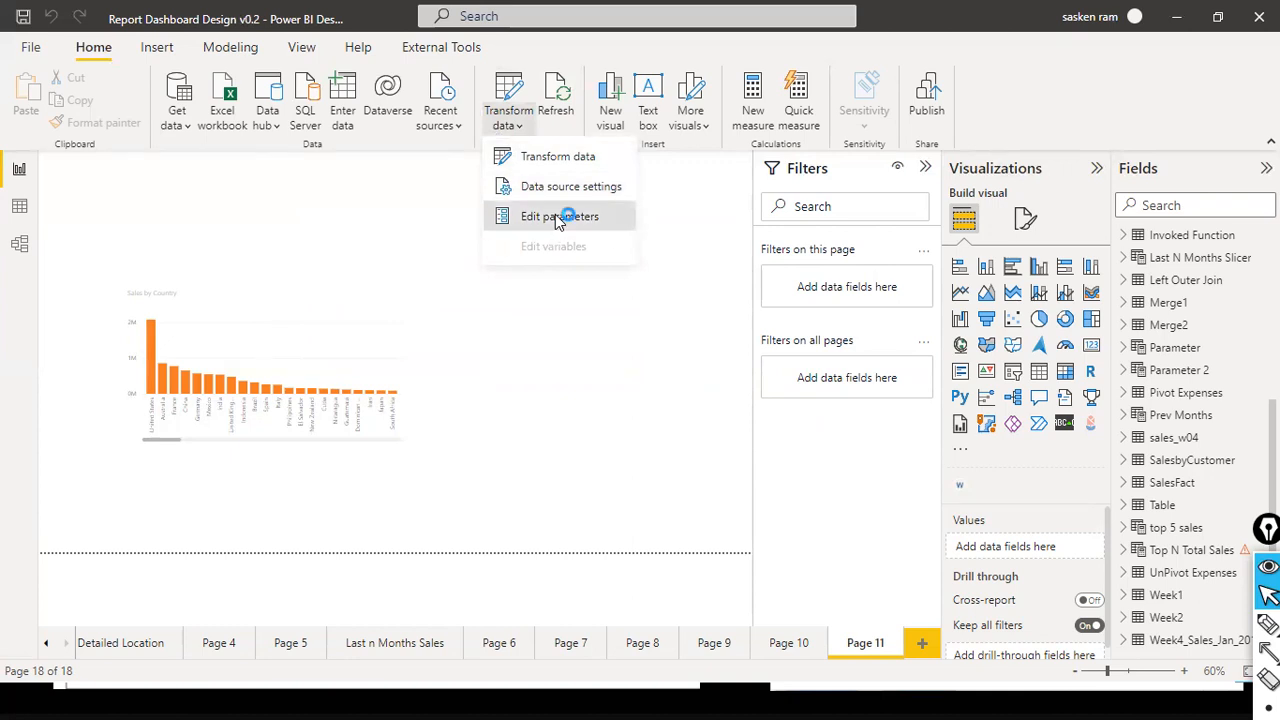
pyautogui.click(555, 216)
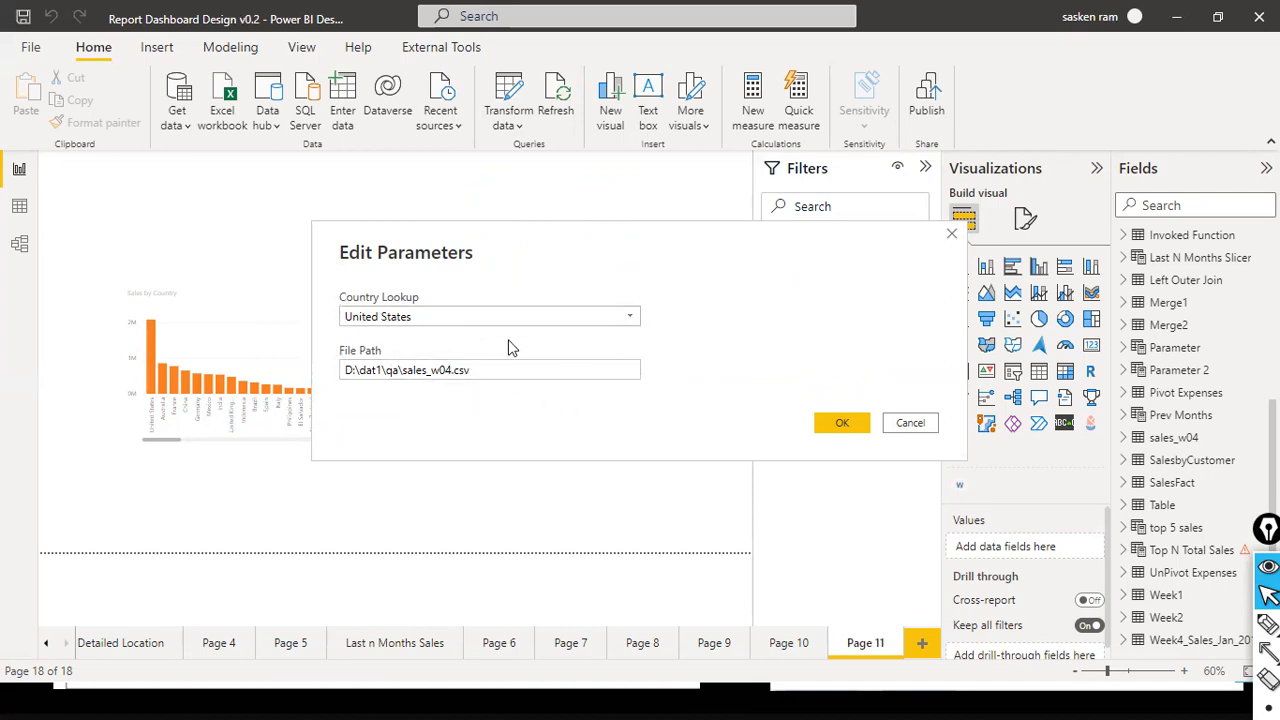
pyautogui.click(528, 372)
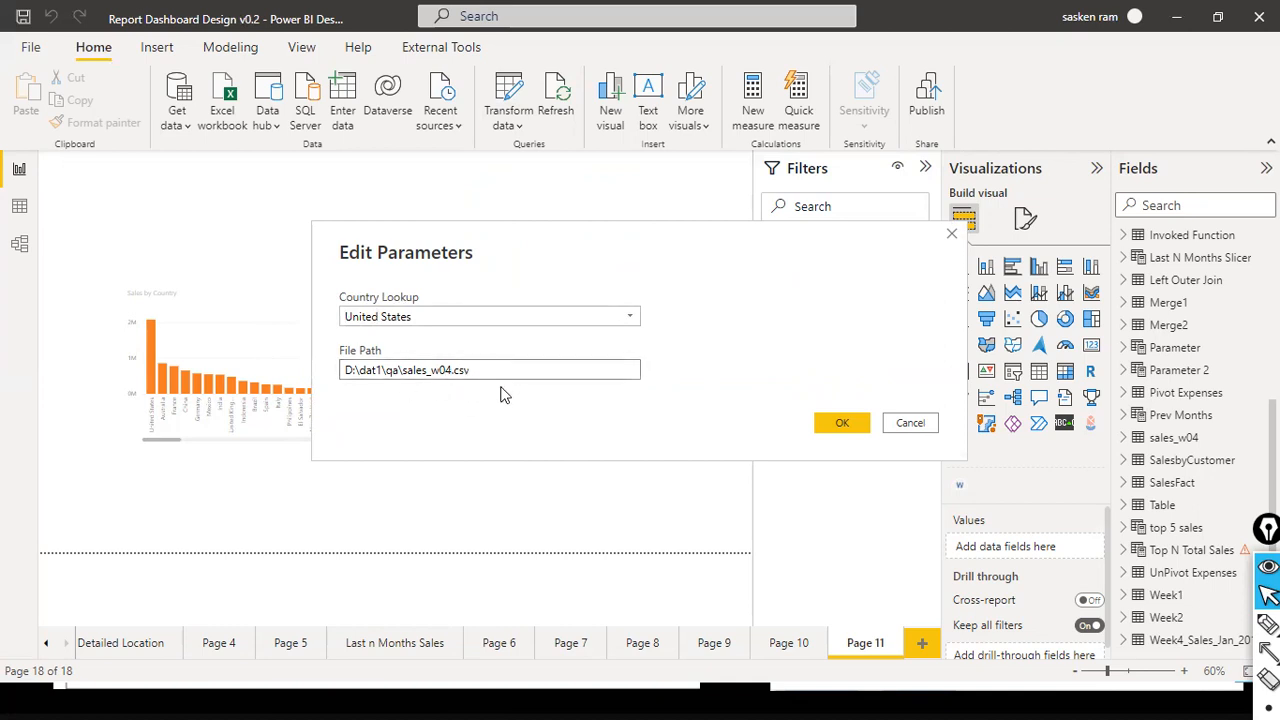
pyautogui.click(352, 351)
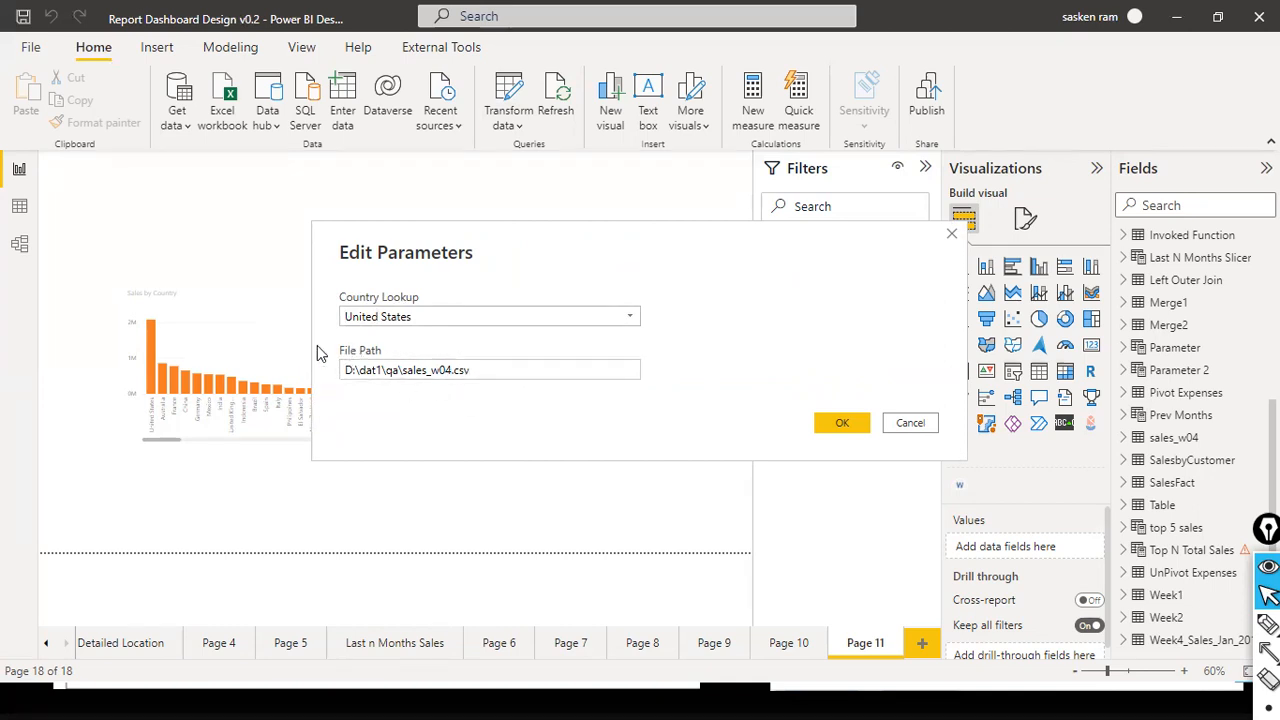
pyautogui.doubleClick(392, 370)
pyautogui.moveTo(428, 371); pyautogui.dragTo(320, 374)
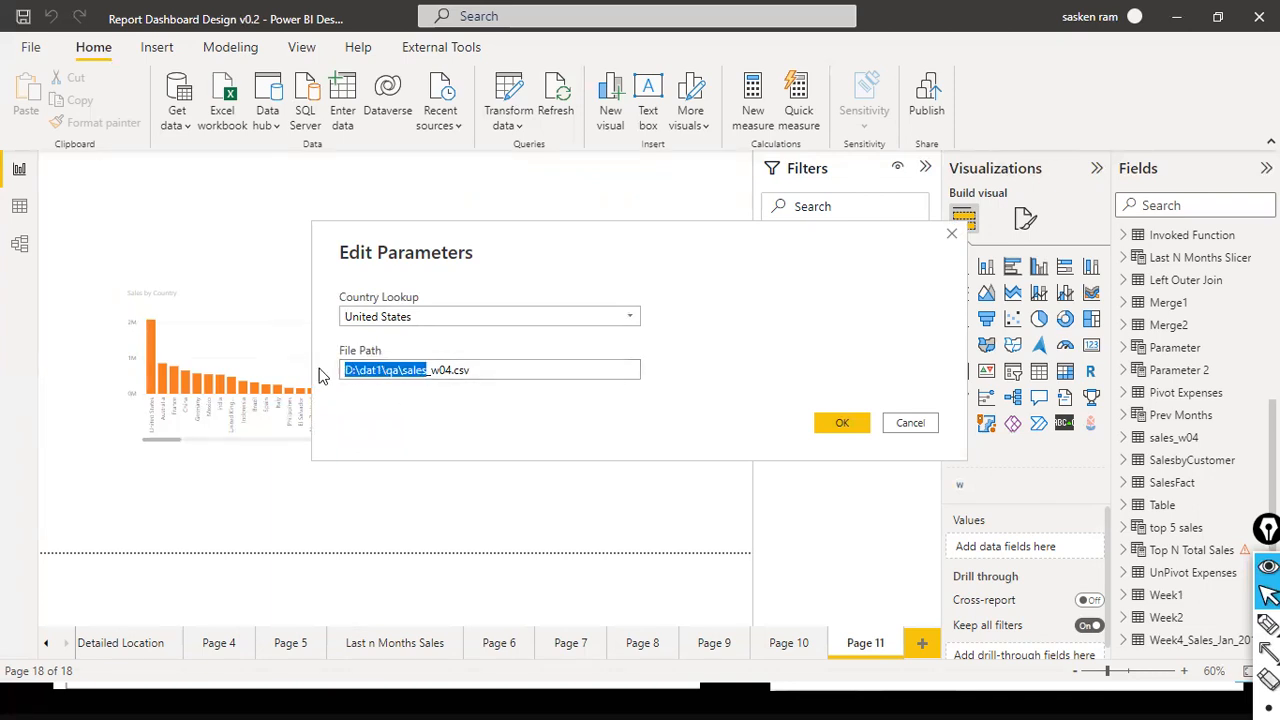
pyautogui.moveTo(471, 370); pyautogui.dragTo(319, 370)
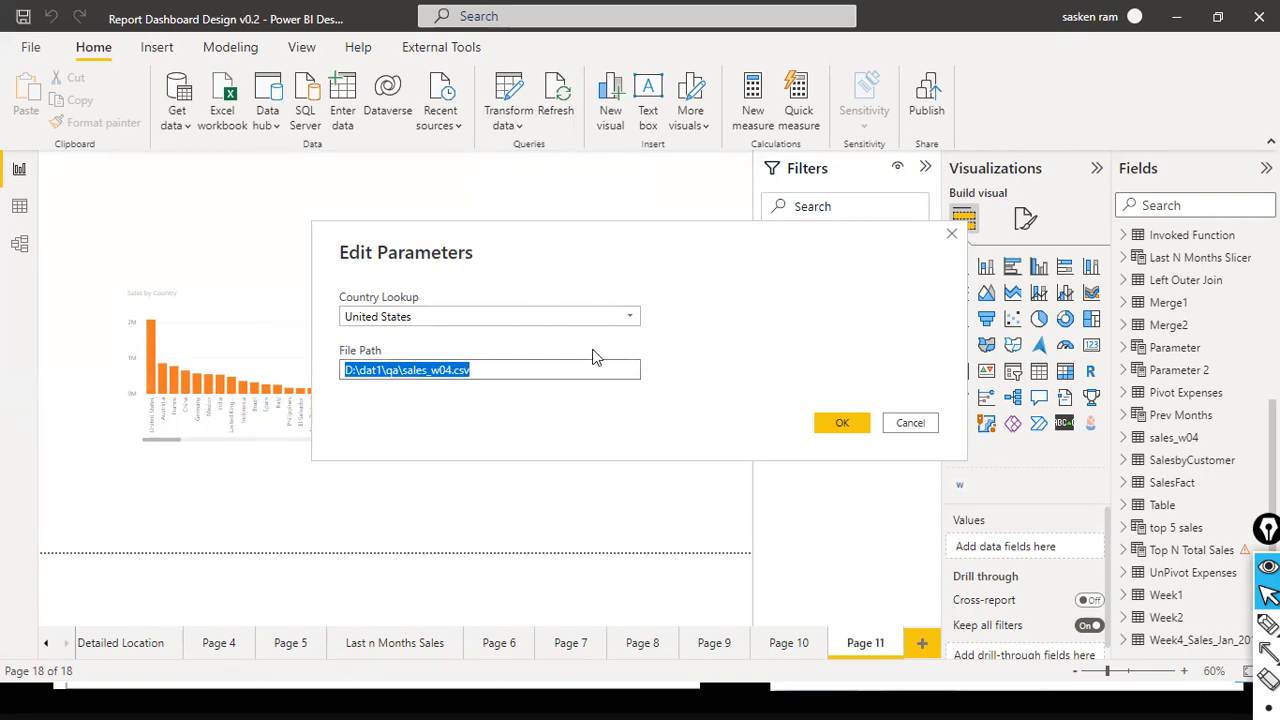
pyautogui.click(534, 372)
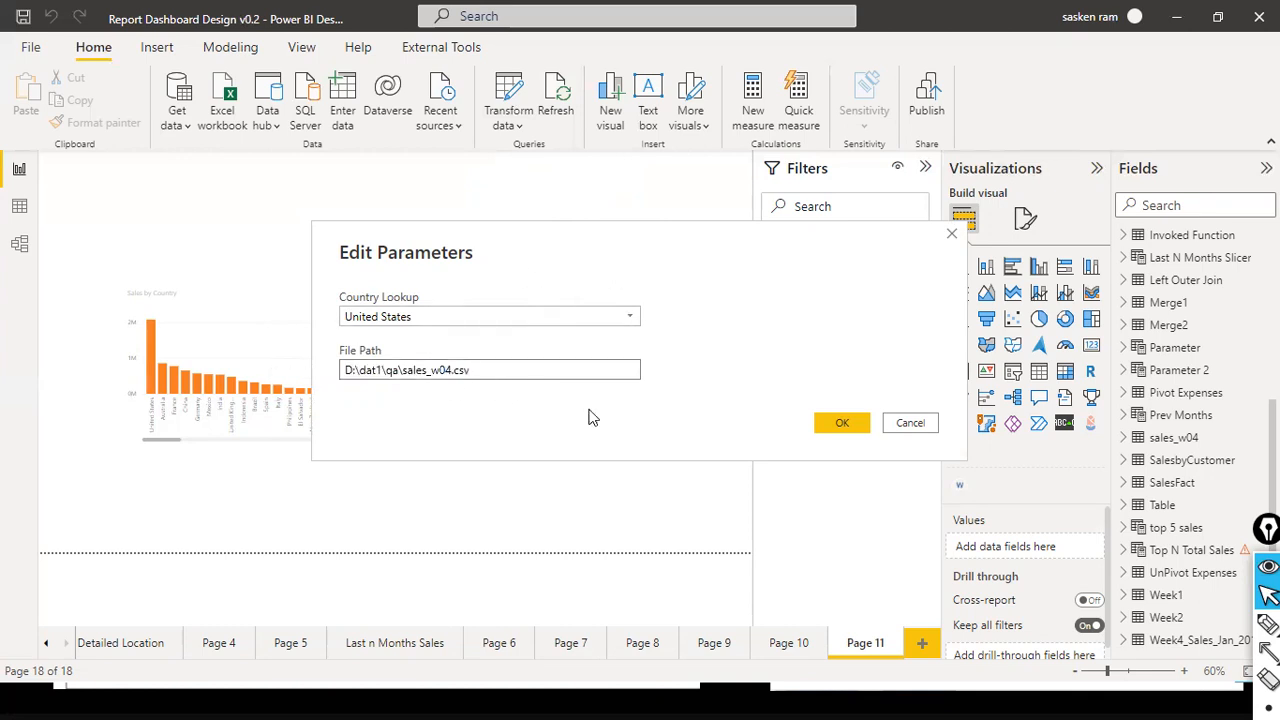
pyautogui.click(843, 423)
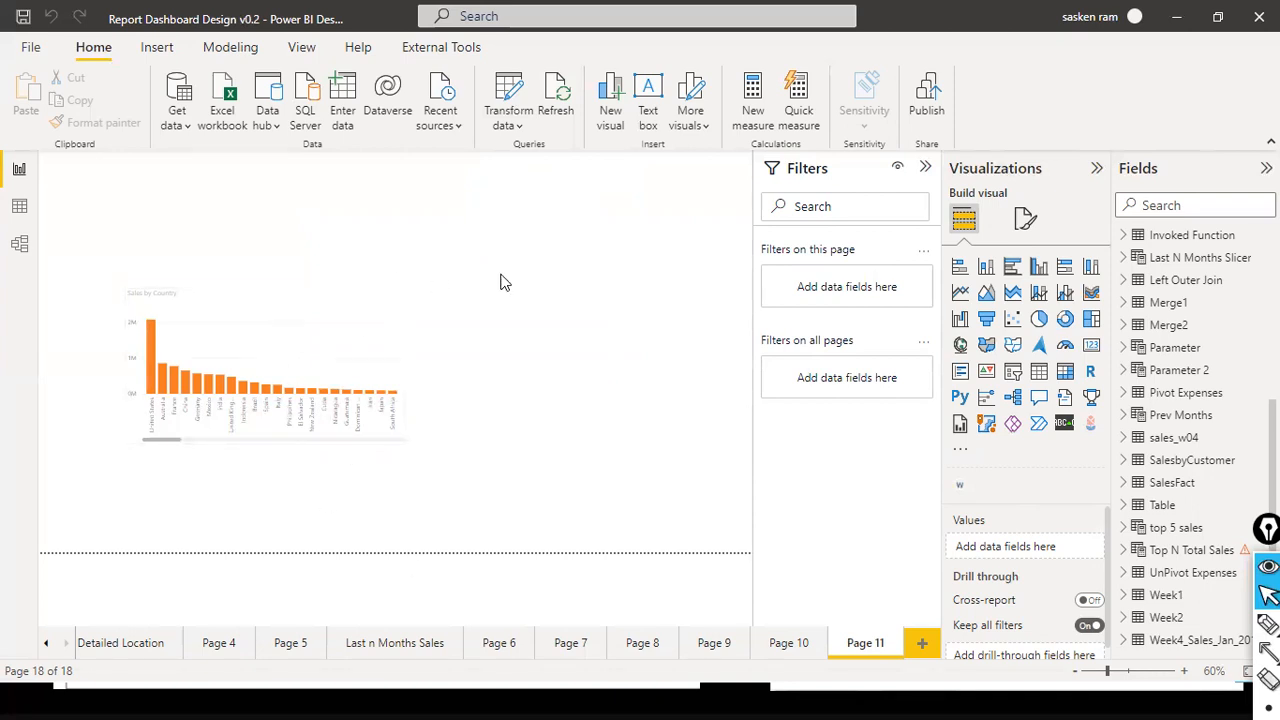
pyautogui.click(403, 312)
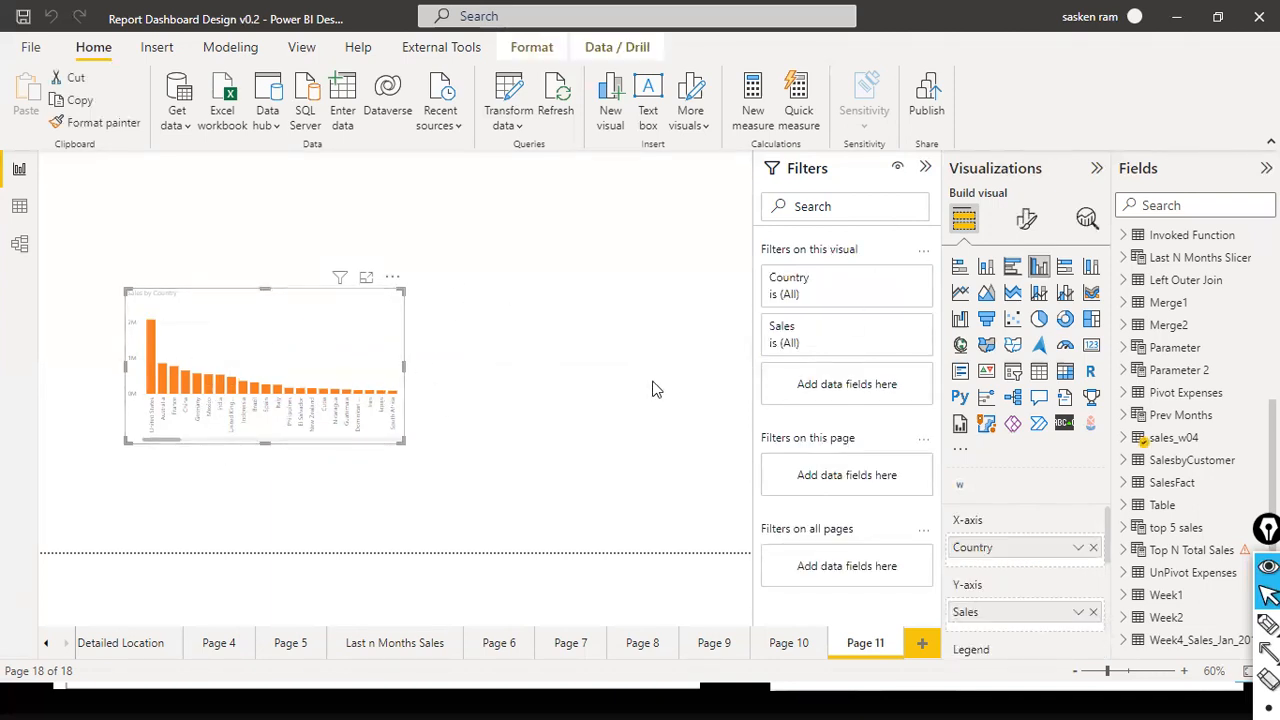
pyautogui.click(684, 254)
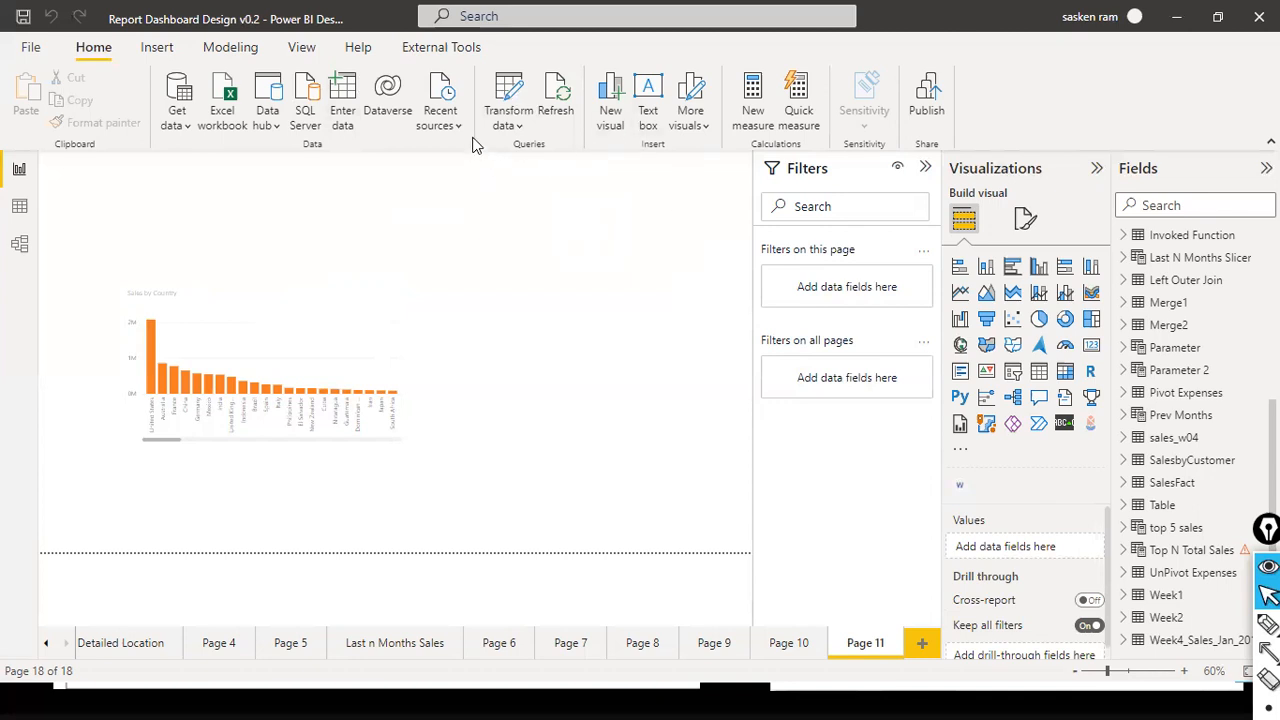
# - Open the Power Query Editor and locate the State and Country columns in the Week4_Sales_Jan_2012 query
pyautogui.click(508, 126)
pyautogui.click(529, 163)
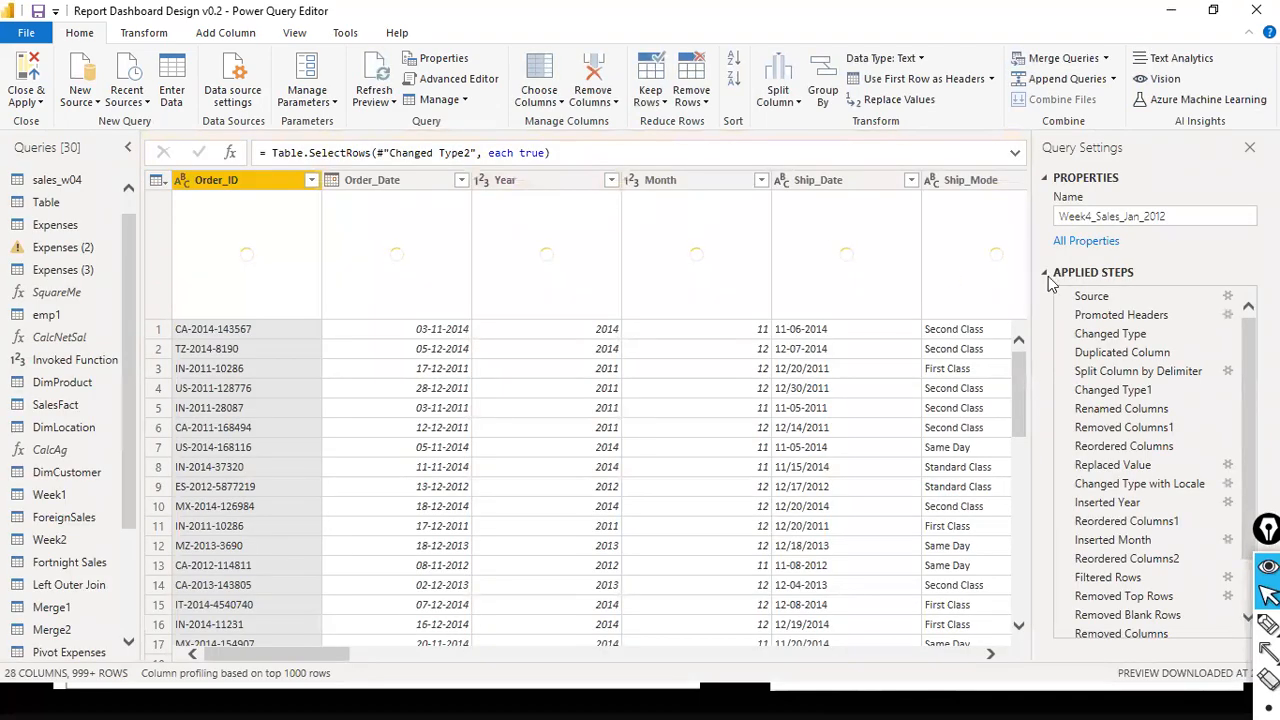
pyautogui.moveTo(362, 655); pyautogui.dragTo(563, 651)
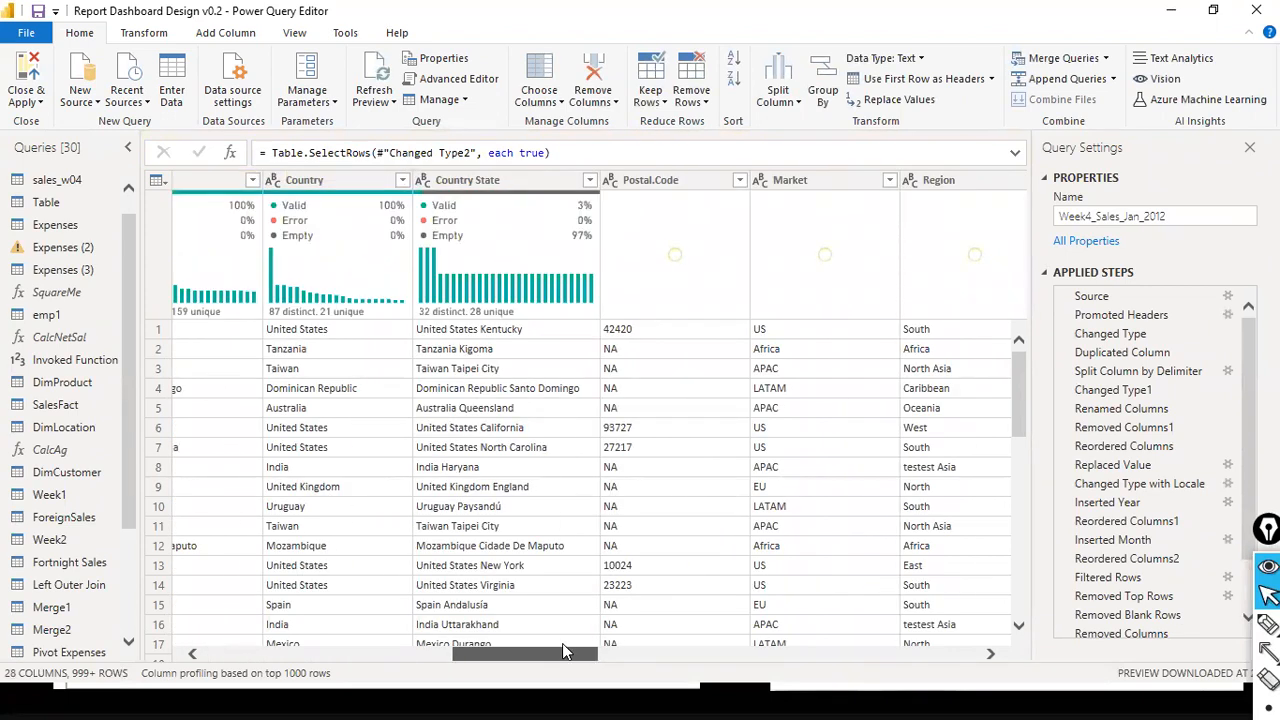
pyautogui.moveTo(562, 643); pyautogui.dragTo(531, 642)
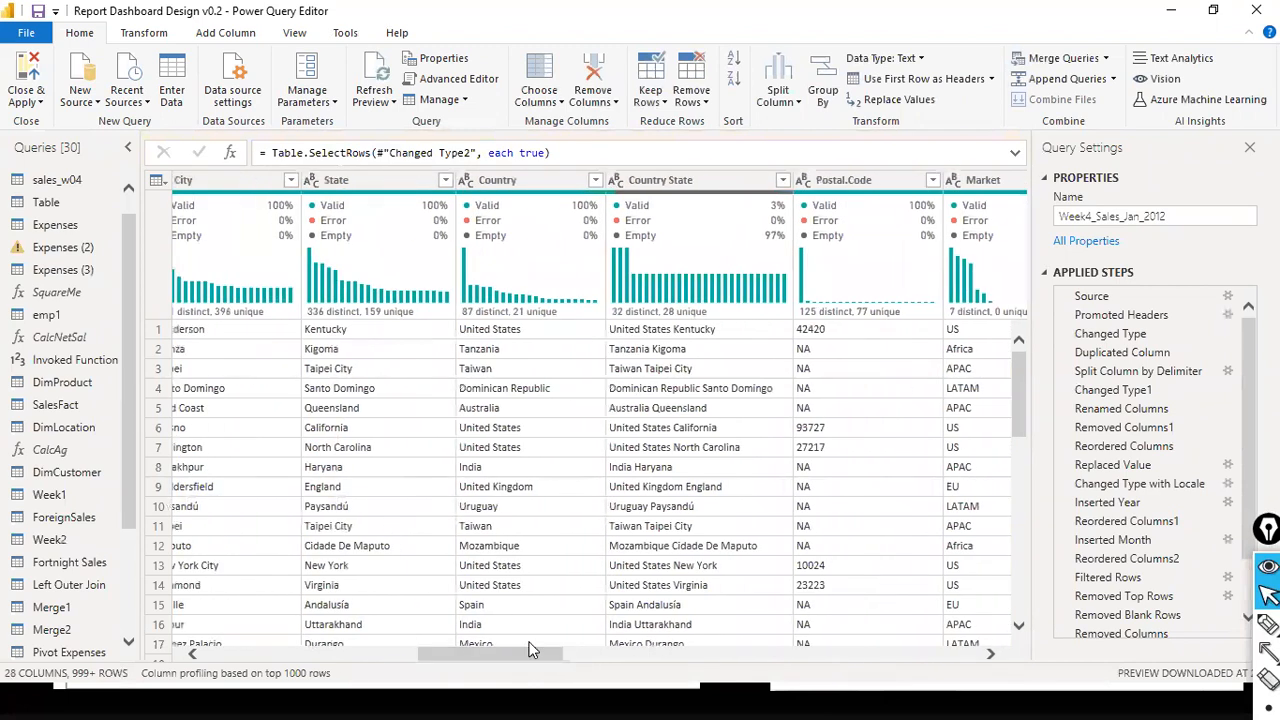
pyautogui.click(531, 643)
pyautogui.scroll(3, 490, 487)
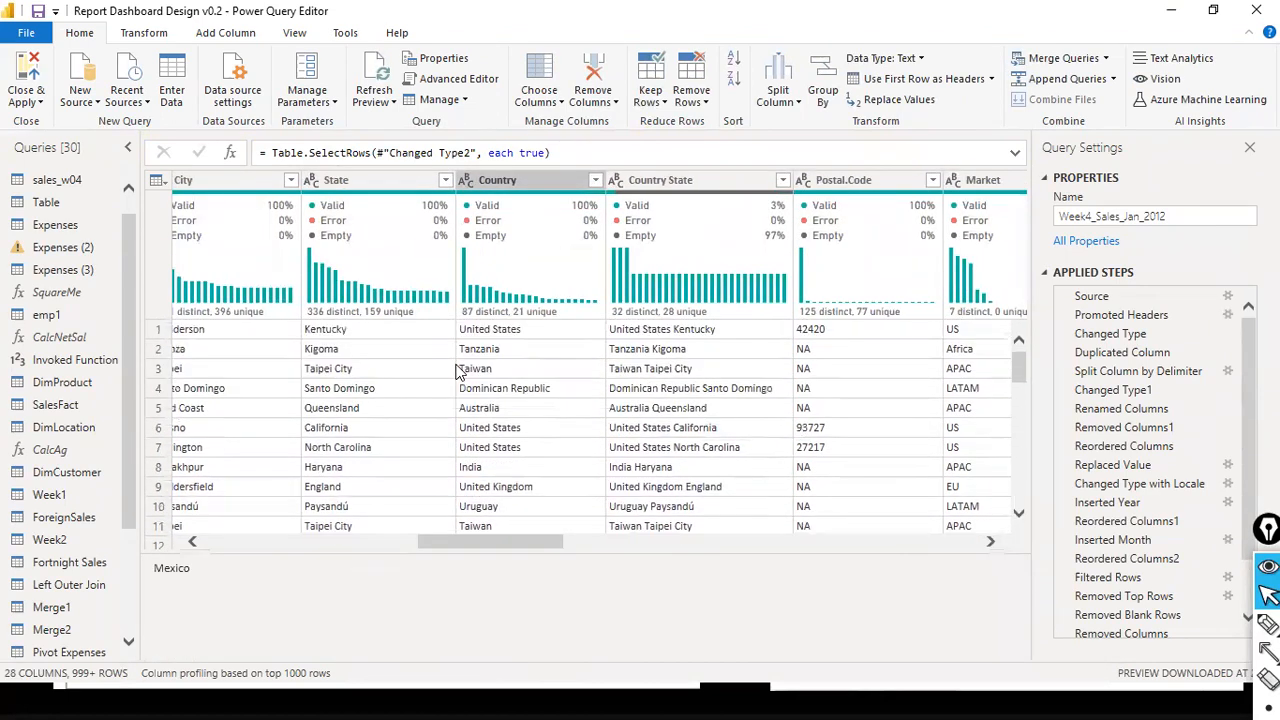
# - Try Replace Values on the State column with the Country Lookup parameter as both the value to find and the replacement, and cancel
pyautogui.rightClick(383, 190)
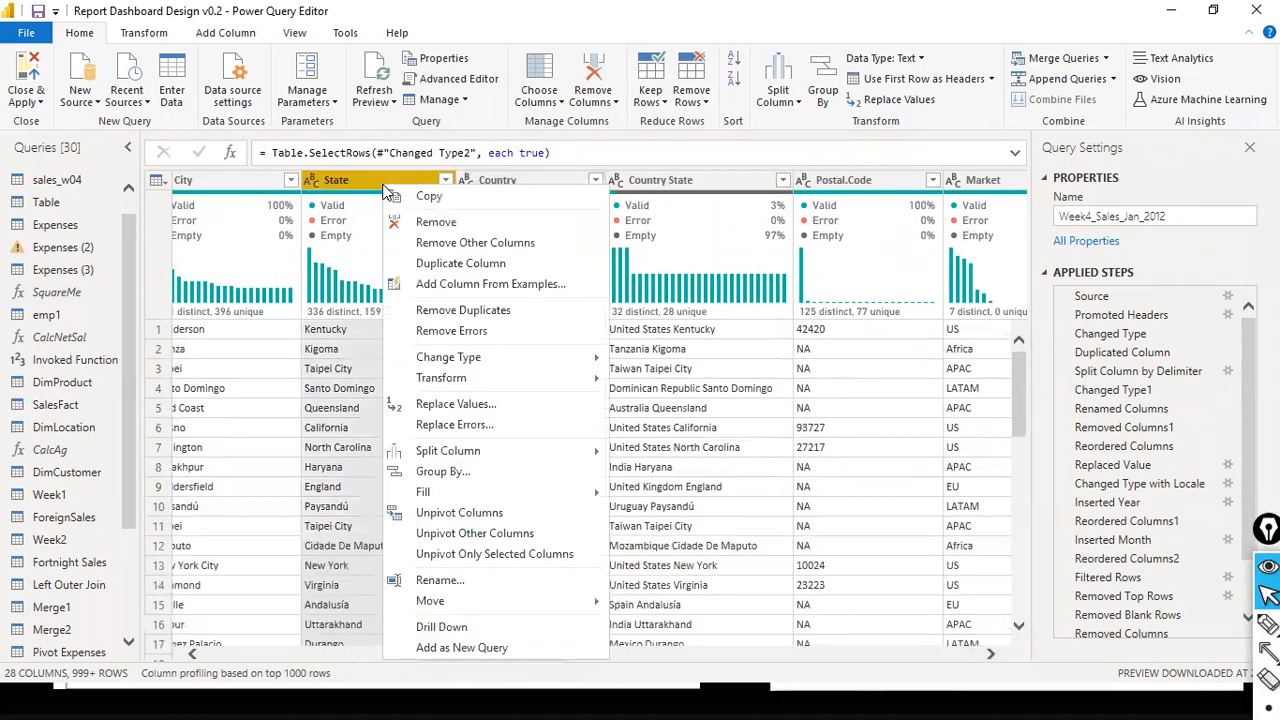
pyautogui.click(480, 404)
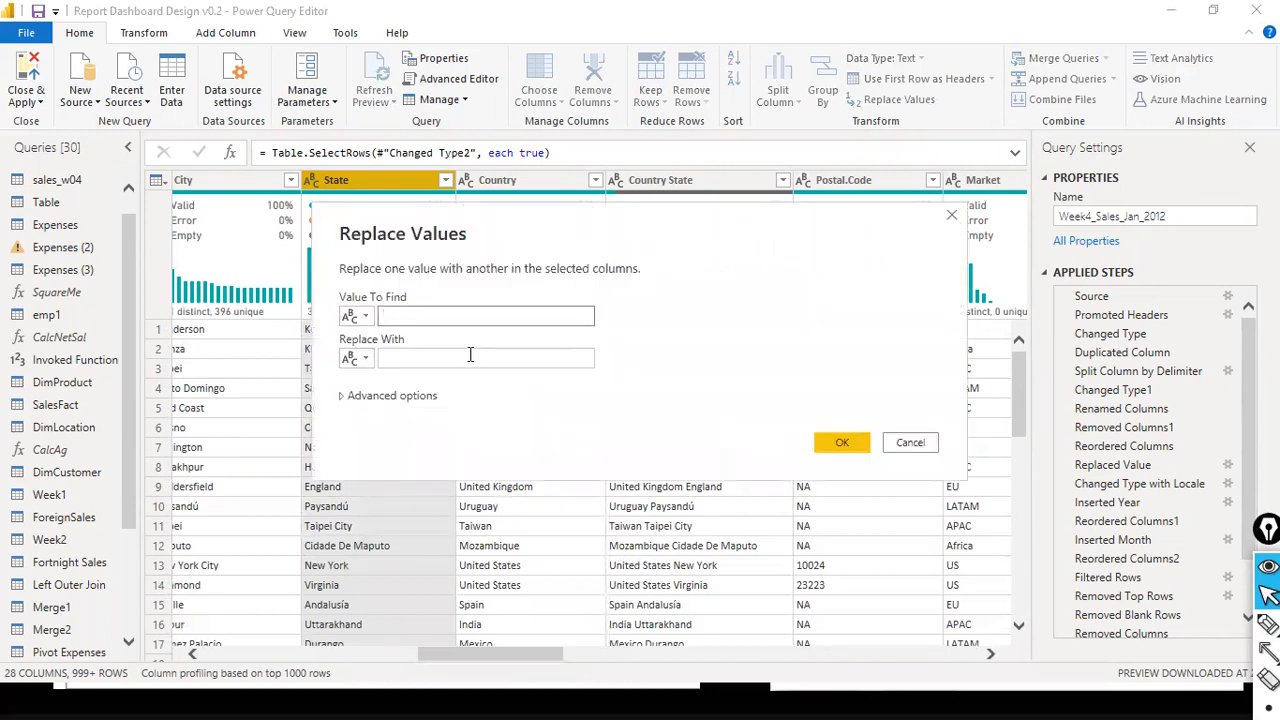
pyautogui.click(365, 318)
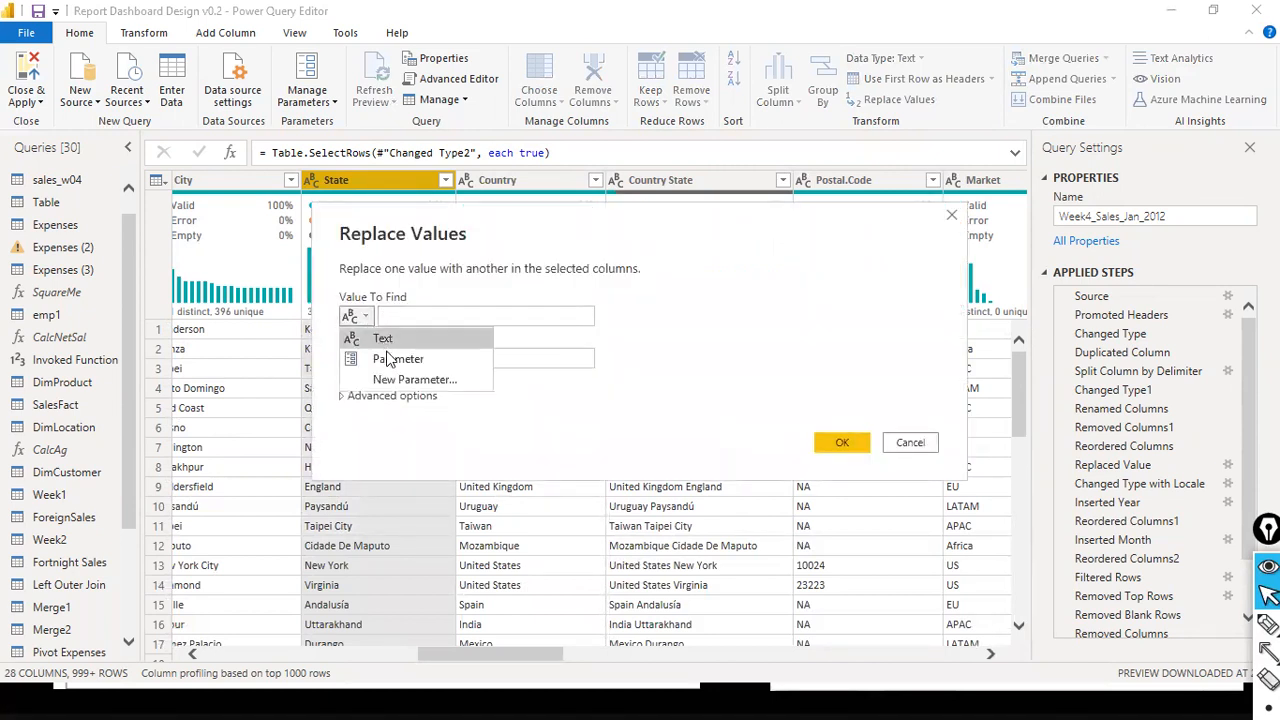
pyautogui.click(375, 359)
pyautogui.click(375, 359)
pyautogui.click(388, 400)
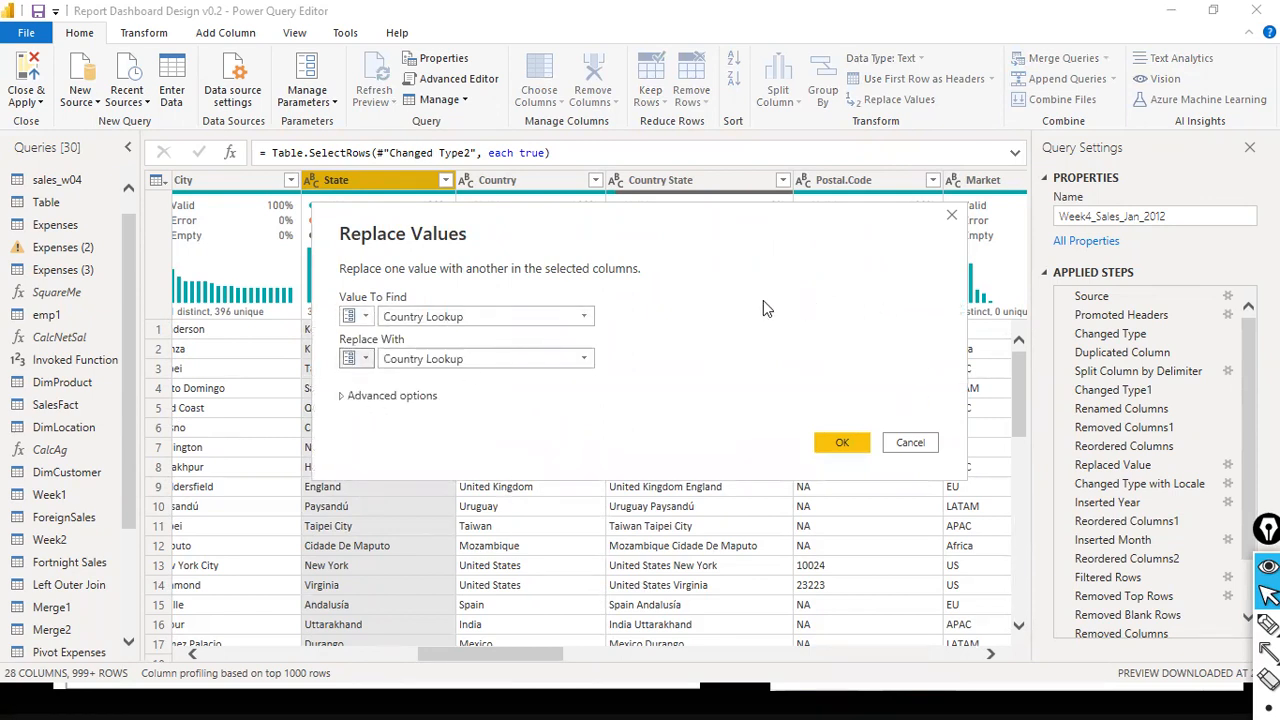
pyautogui.moveTo(655, 226); pyautogui.dragTo(843, 274)
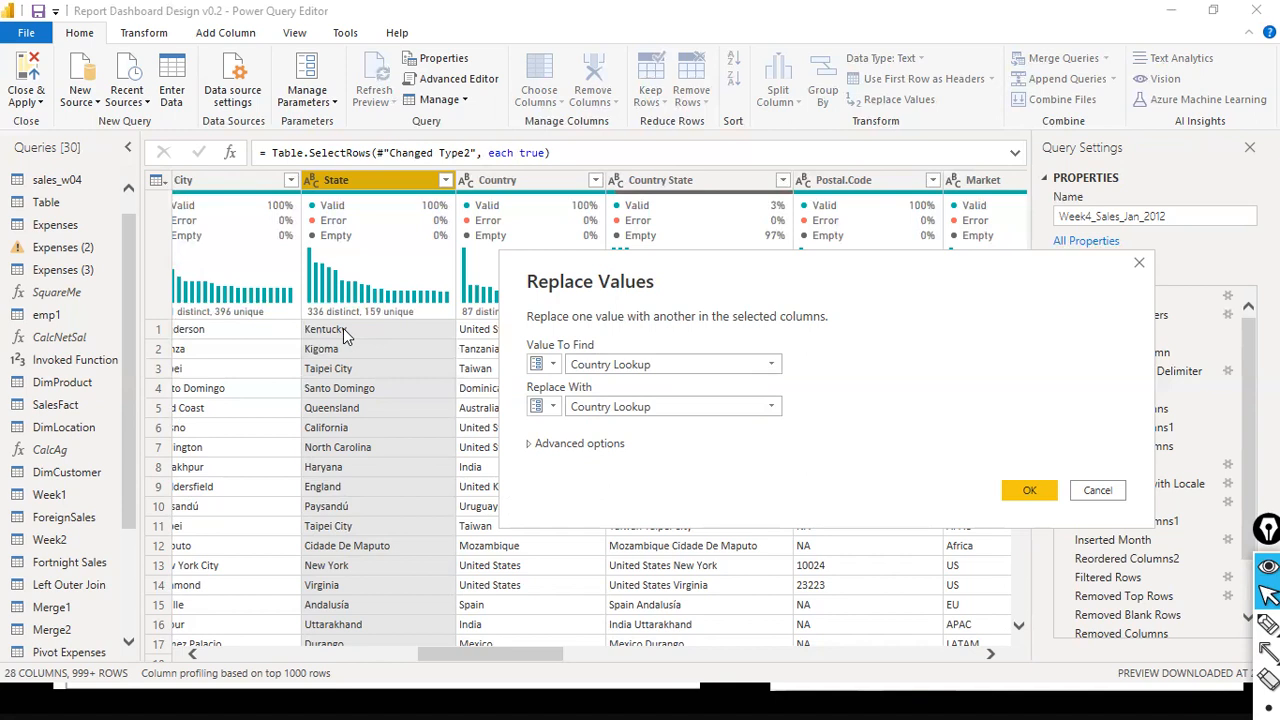
pyautogui.click(560, 367)
pyautogui.click(866, 424)
pyautogui.click(1097, 491)
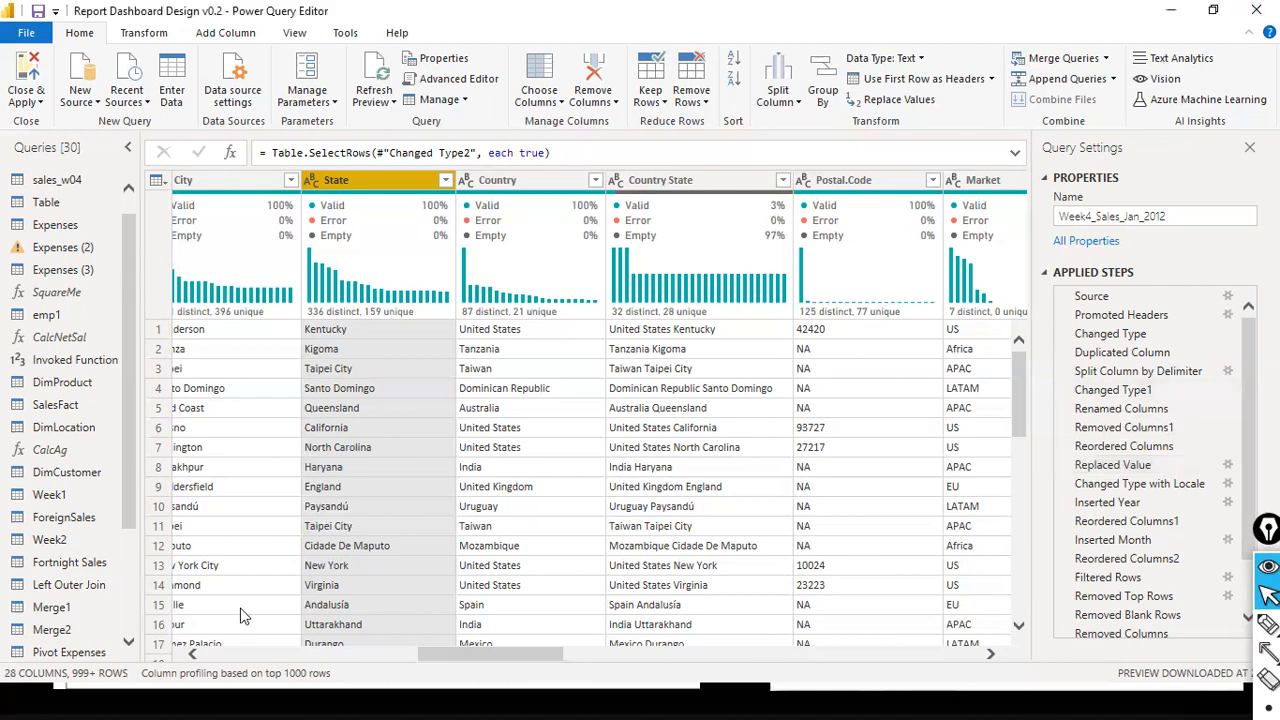
# - Return to the first columns of Week4_Sales_Jan_2012 and look through the list of queries and parameters
pyautogui.click(229, 650)
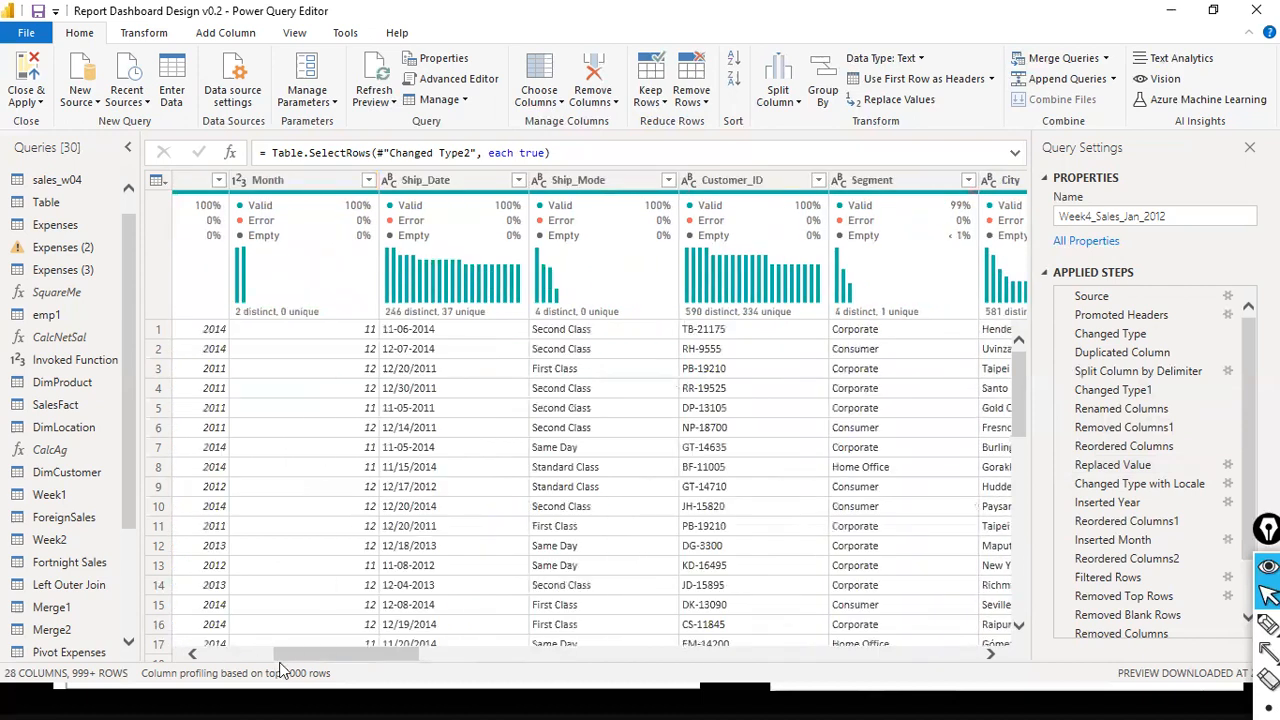
pyautogui.moveTo(317, 660); pyautogui.dragTo(117, 665)
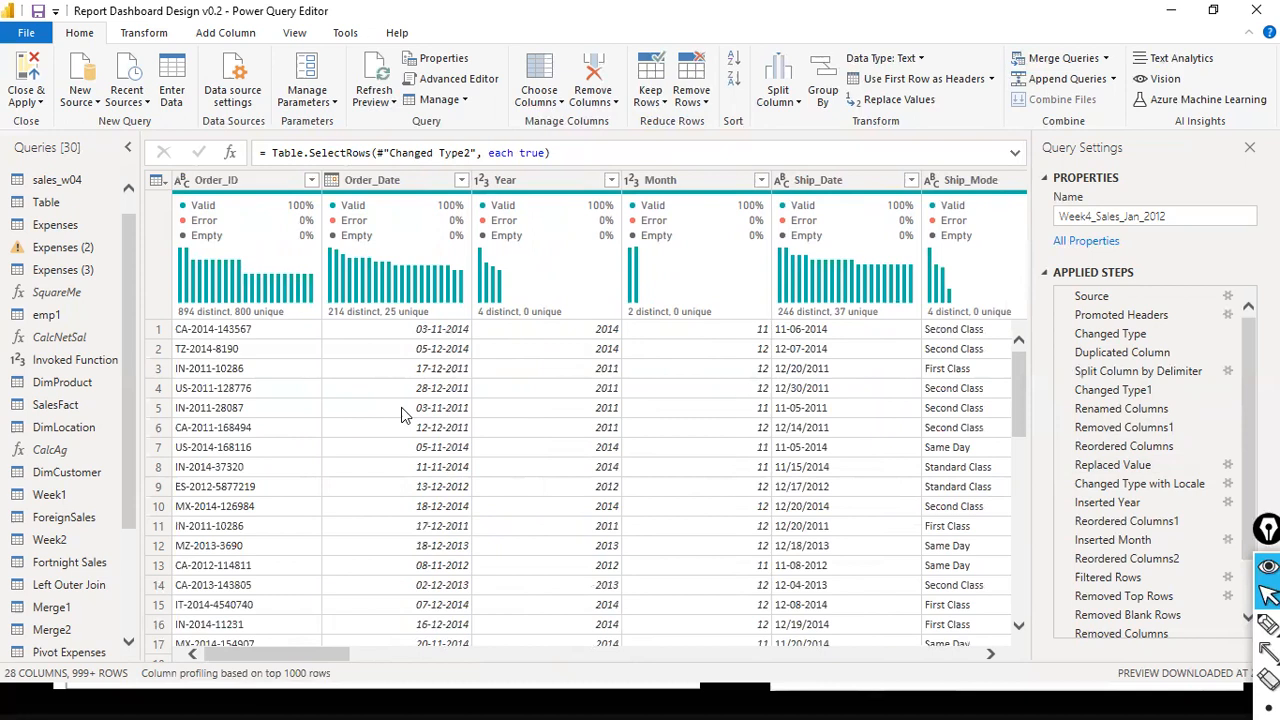
pyautogui.scroll(-2, 213, 475)
pyautogui.click(129, 566)
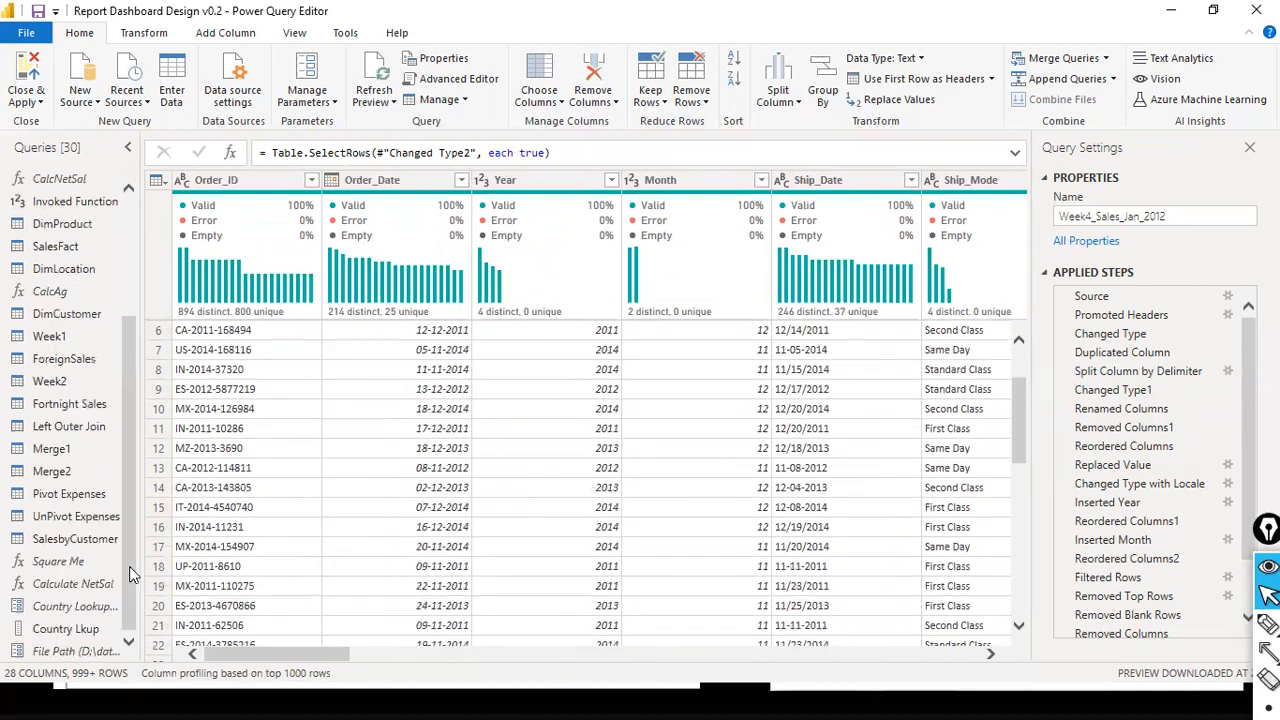
pyautogui.moveTo(129, 566); pyautogui.dragTo(91, 668)
pyautogui.click(129, 266)
pyautogui.moveTo(128, 300); pyautogui.dragTo(128, 366)
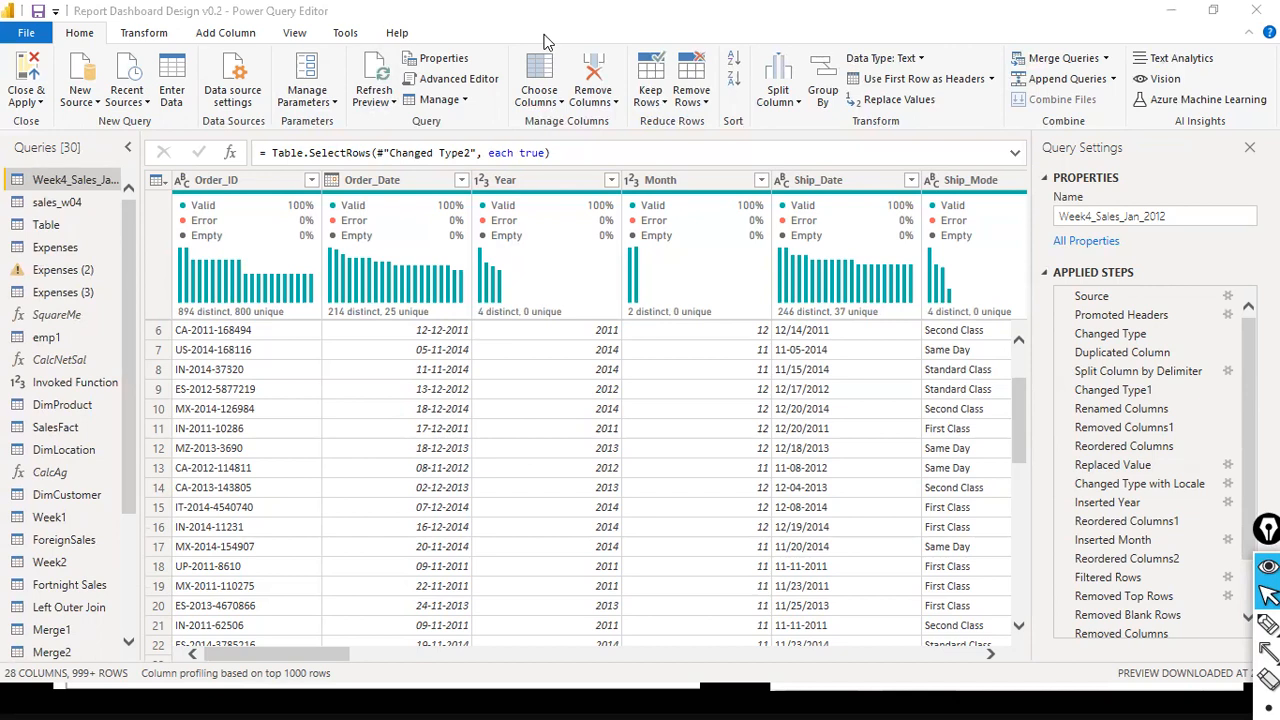
# - Switch from the Power Query Editor to the running PowerPoint slide show about creating three types of parameters
pyautogui.click(547, 42)
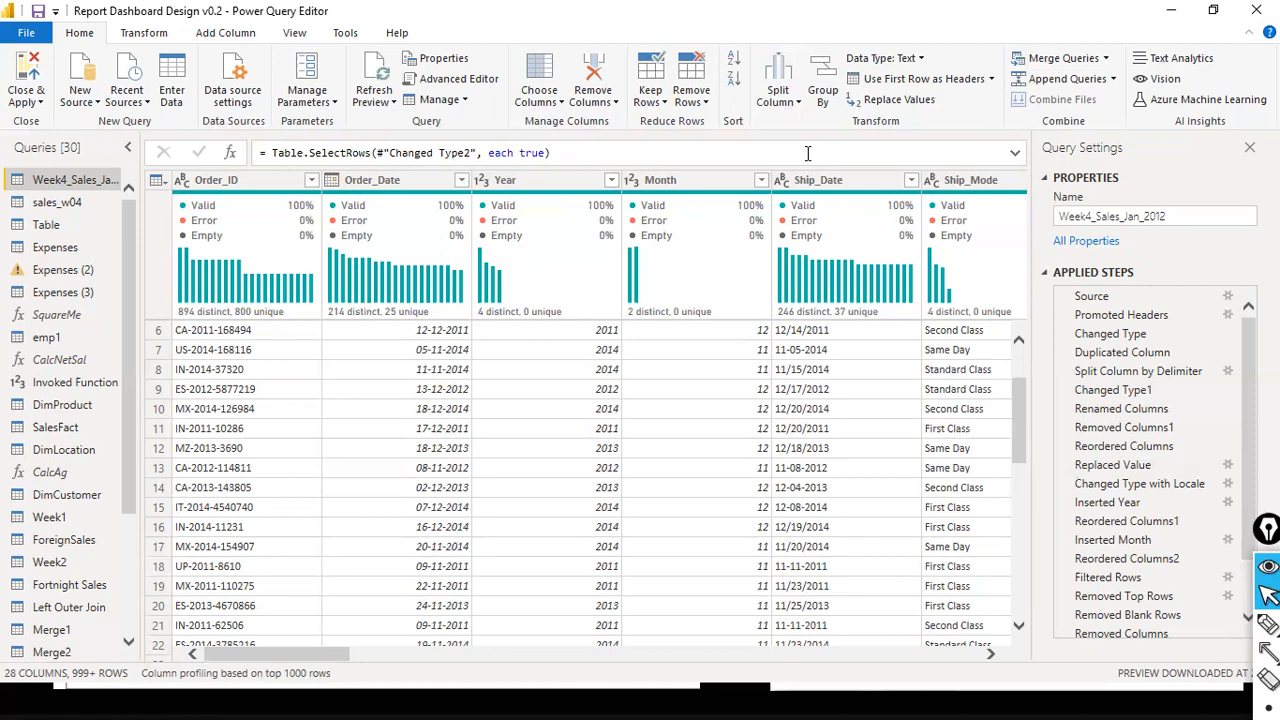
pyautogui.hotkey('alt', 'Tab')
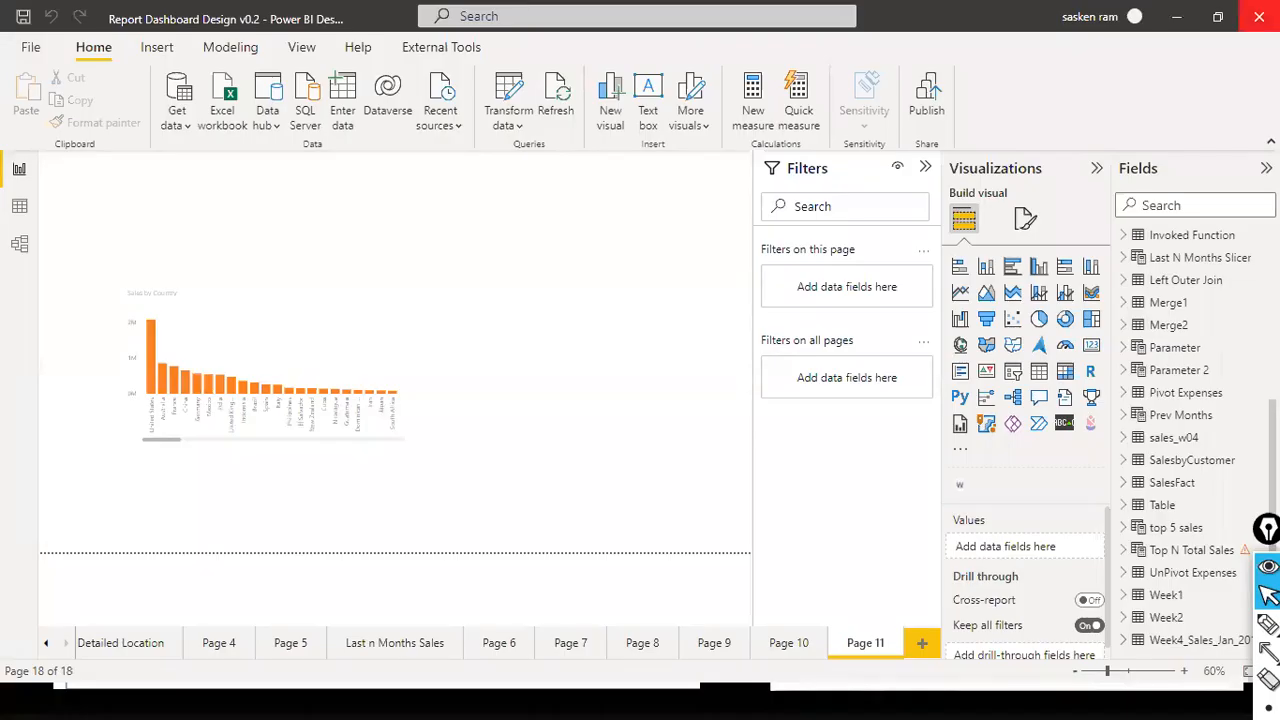
pyautogui.hotkey('alt', 'Tab')
pyautogui.press('Tab')
pyautogui.press('Tab')
pyautogui.press('Tab')
pyautogui.press('Tab')
pyautogui.press('Tab')
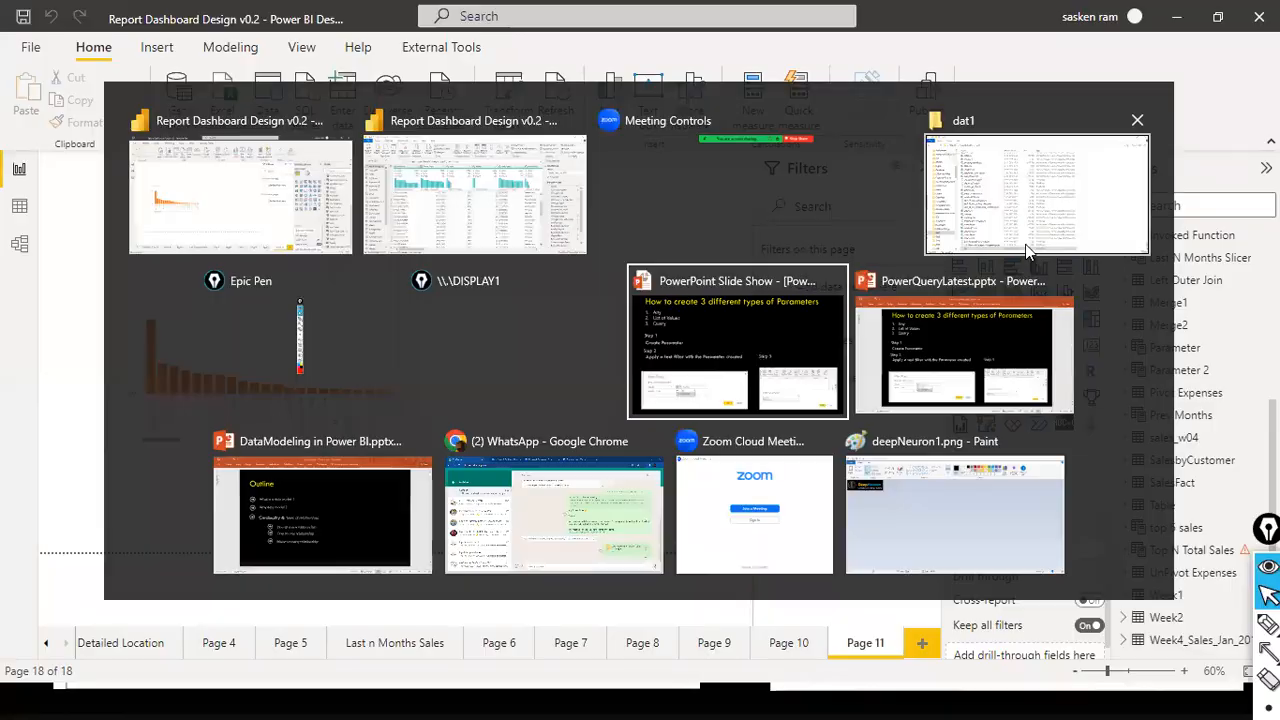
# - Advance the slide show past the Merging Queries and Dataverse slides to the 3.1 tutorial title slide on Power BI storage modes
pyautogui.press('Right')
pyautogui.press('Right')
pyautogui.press('Right')
pyautogui.press('Right')
pyautogui.press('Right')
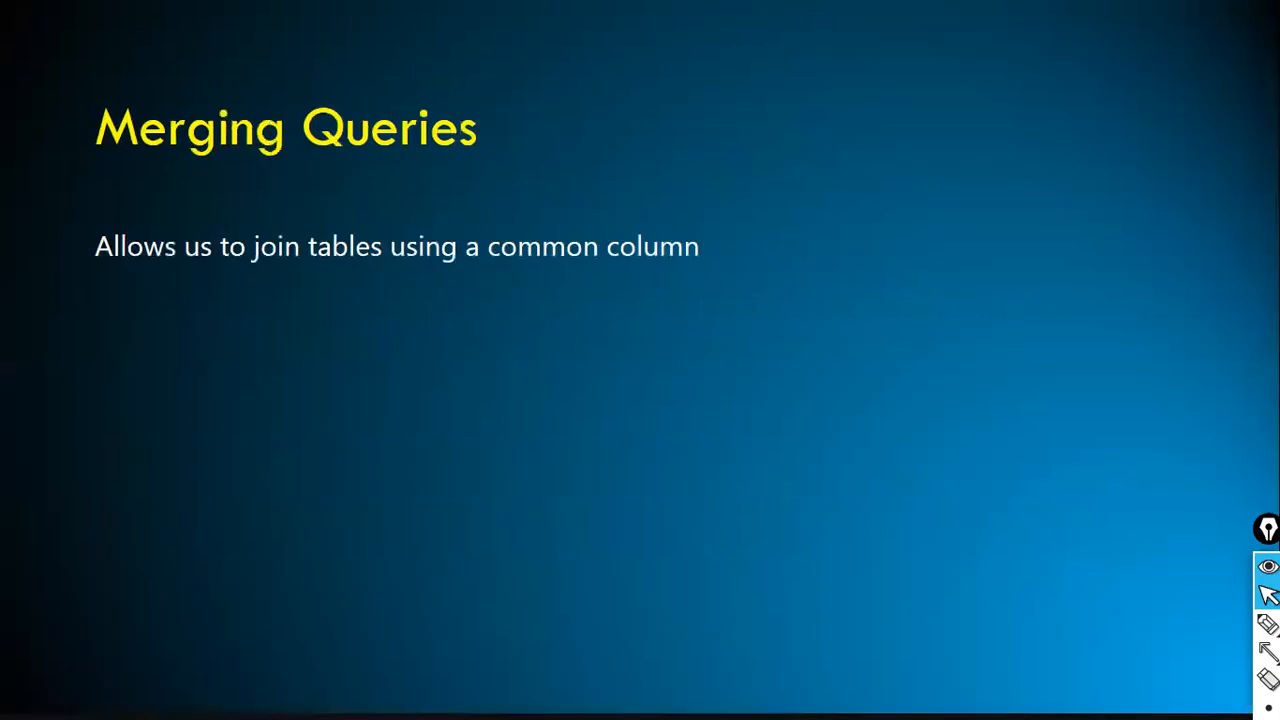
pyautogui.press('Right')
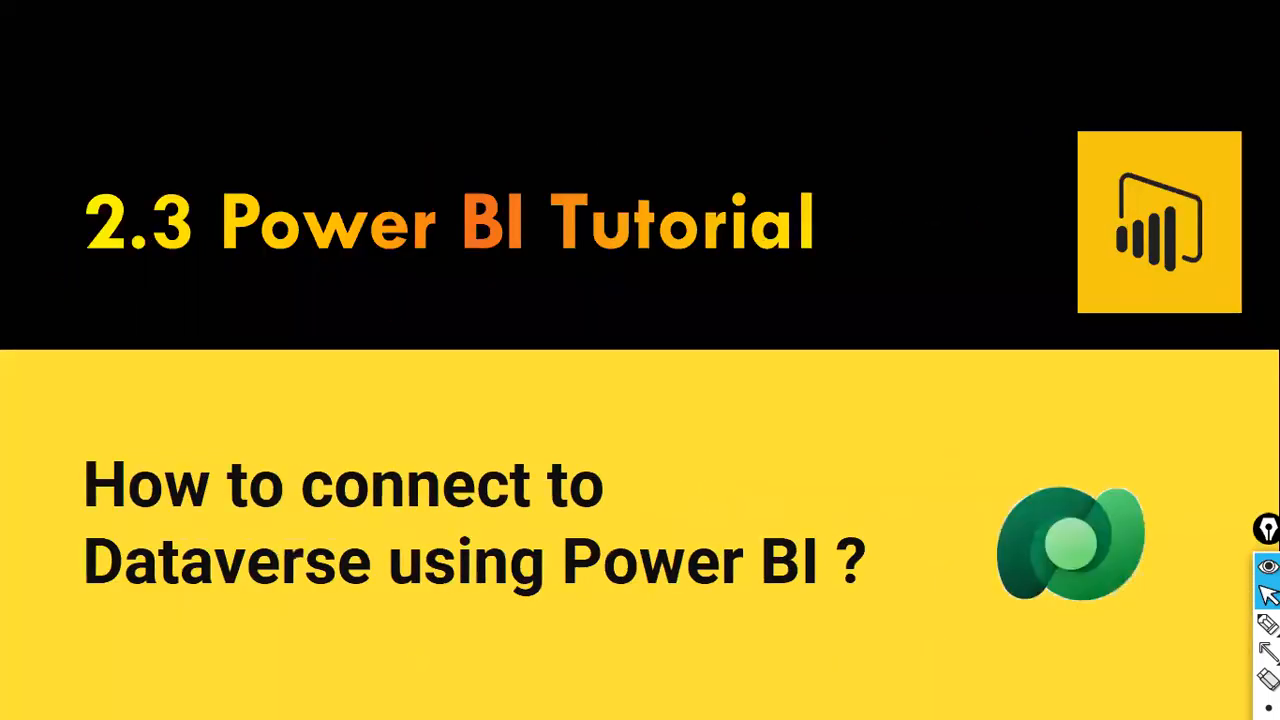
pyautogui.press('Right')
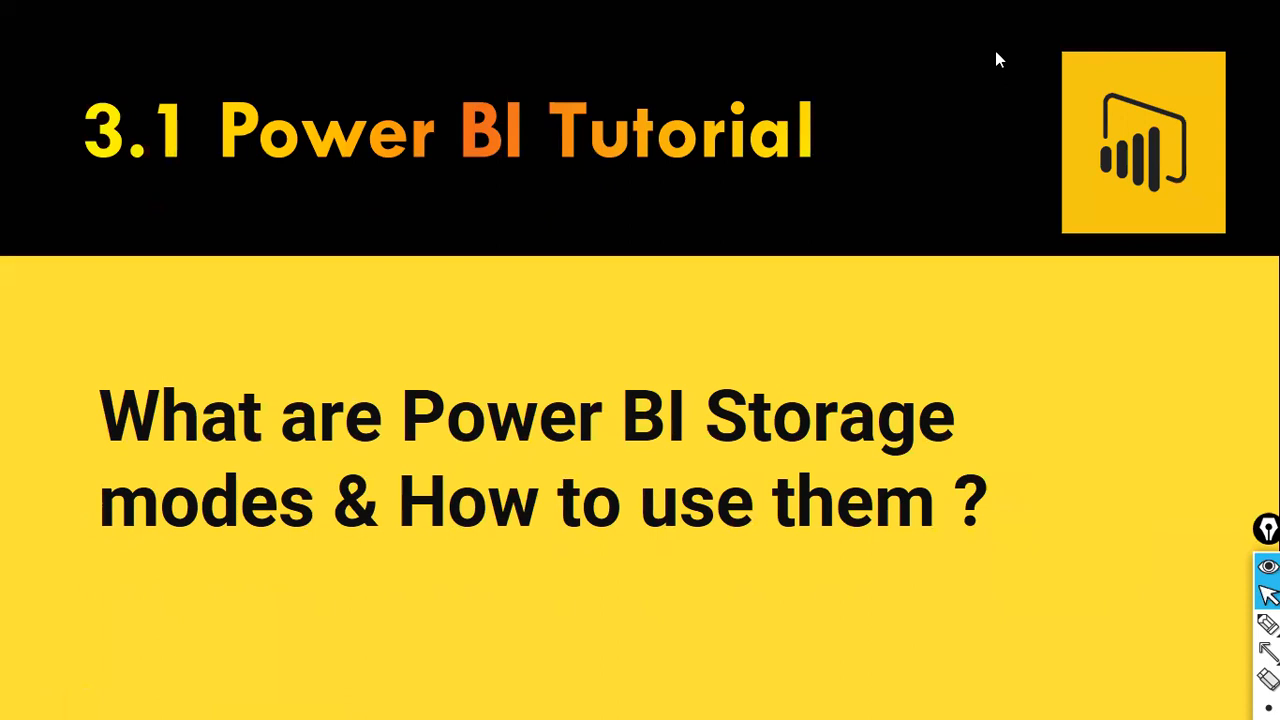